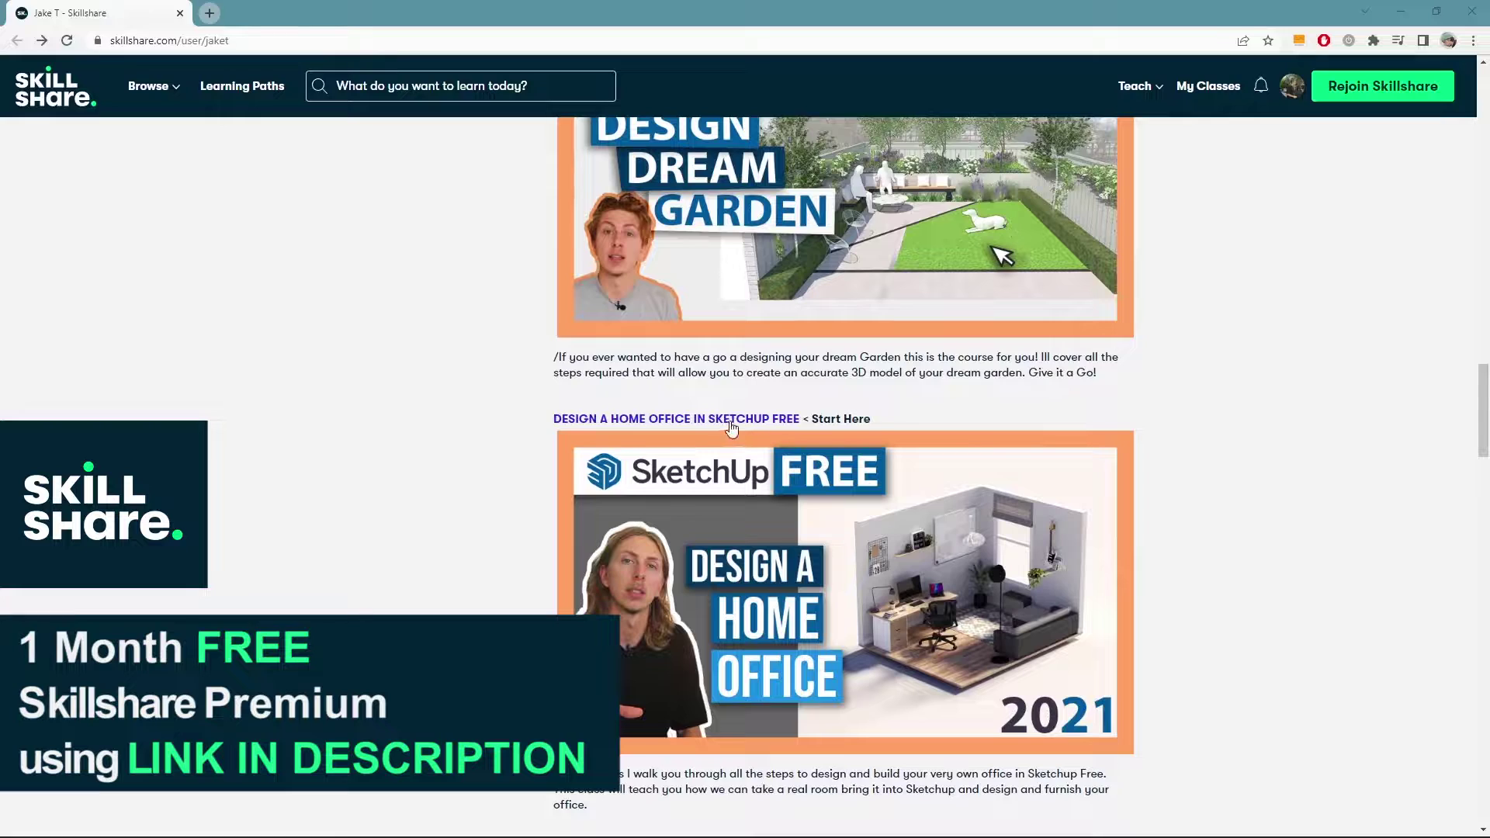
pyautogui.click(731, 423)
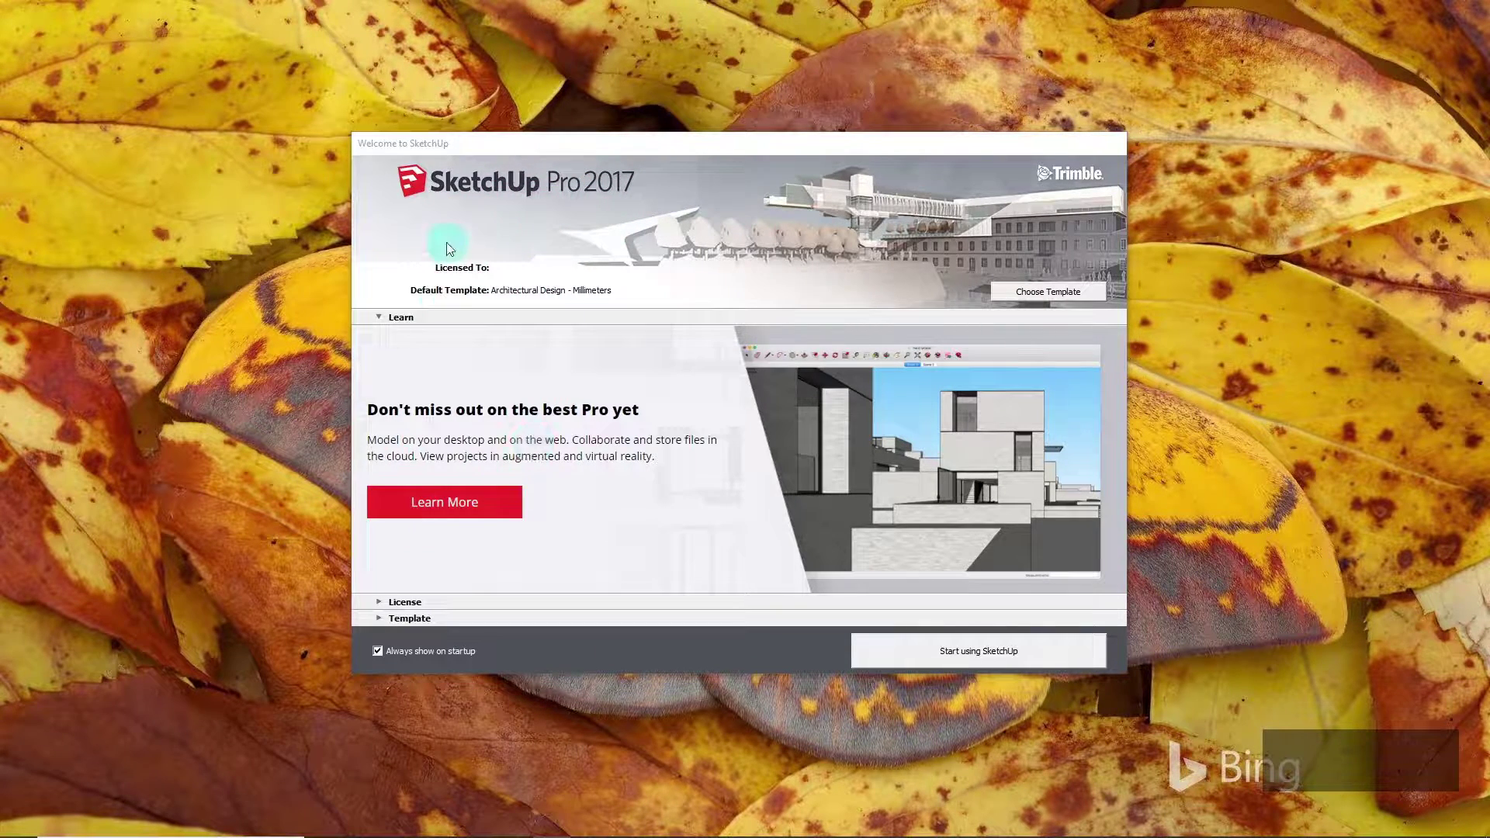
# Start a new model with the Architectural Design - Millimeters template
pyautogui.click(379, 619)
pyautogui.click(379, 617)
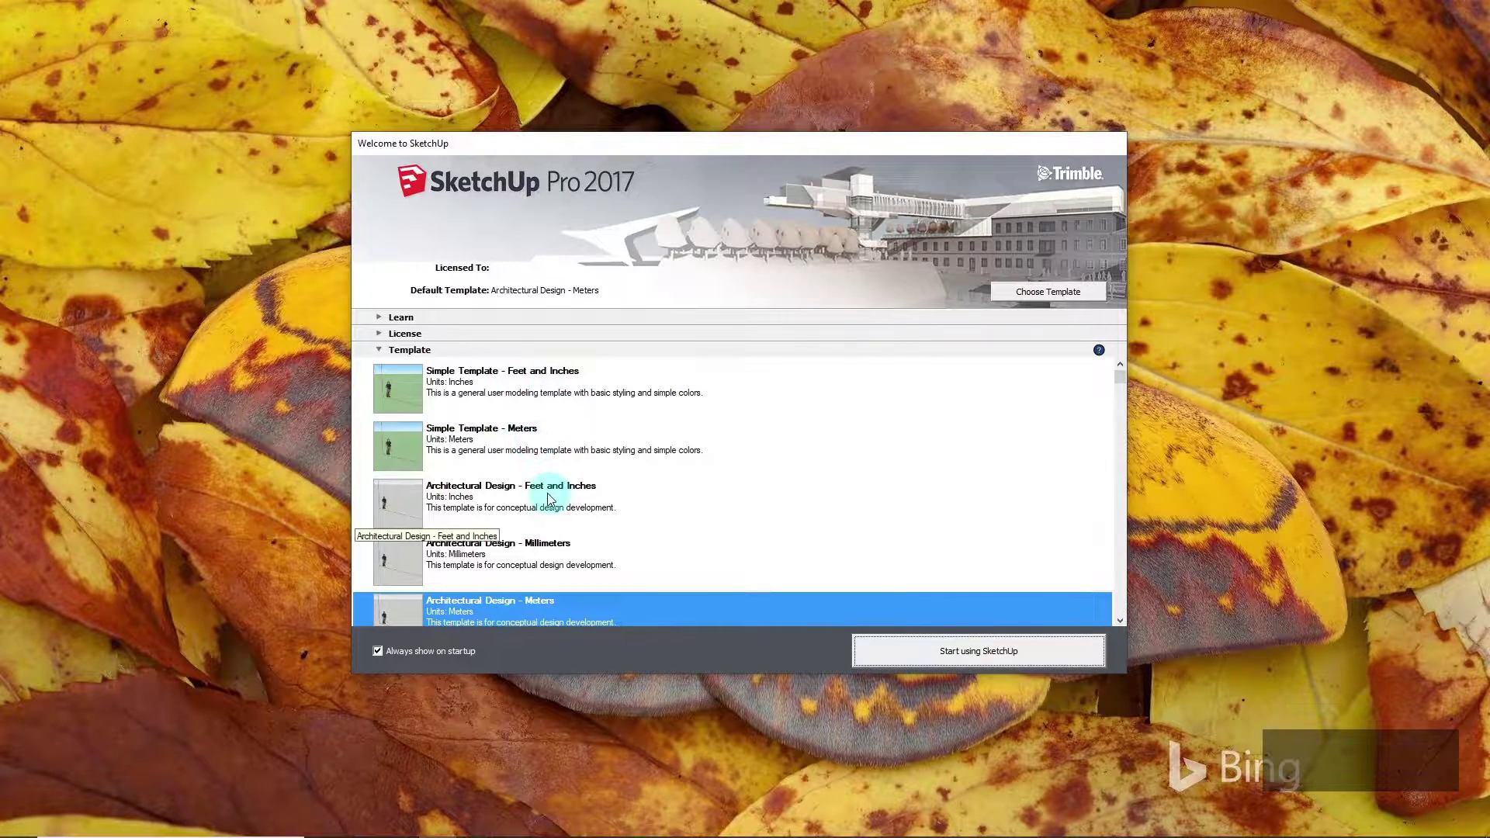
pyautogui.scroll(-1, 605, 494)
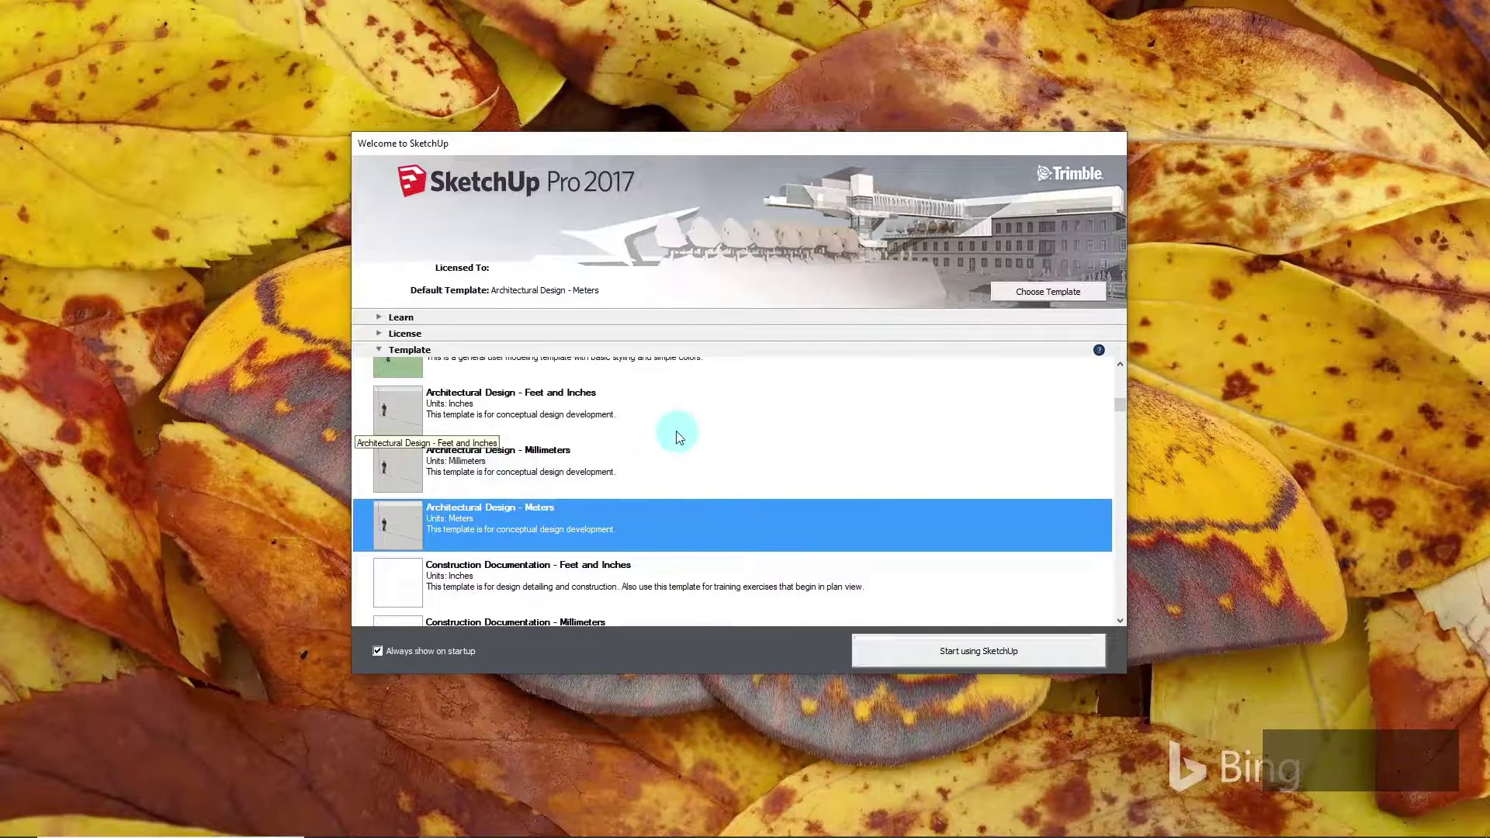
pyautogui.click(621, 468)
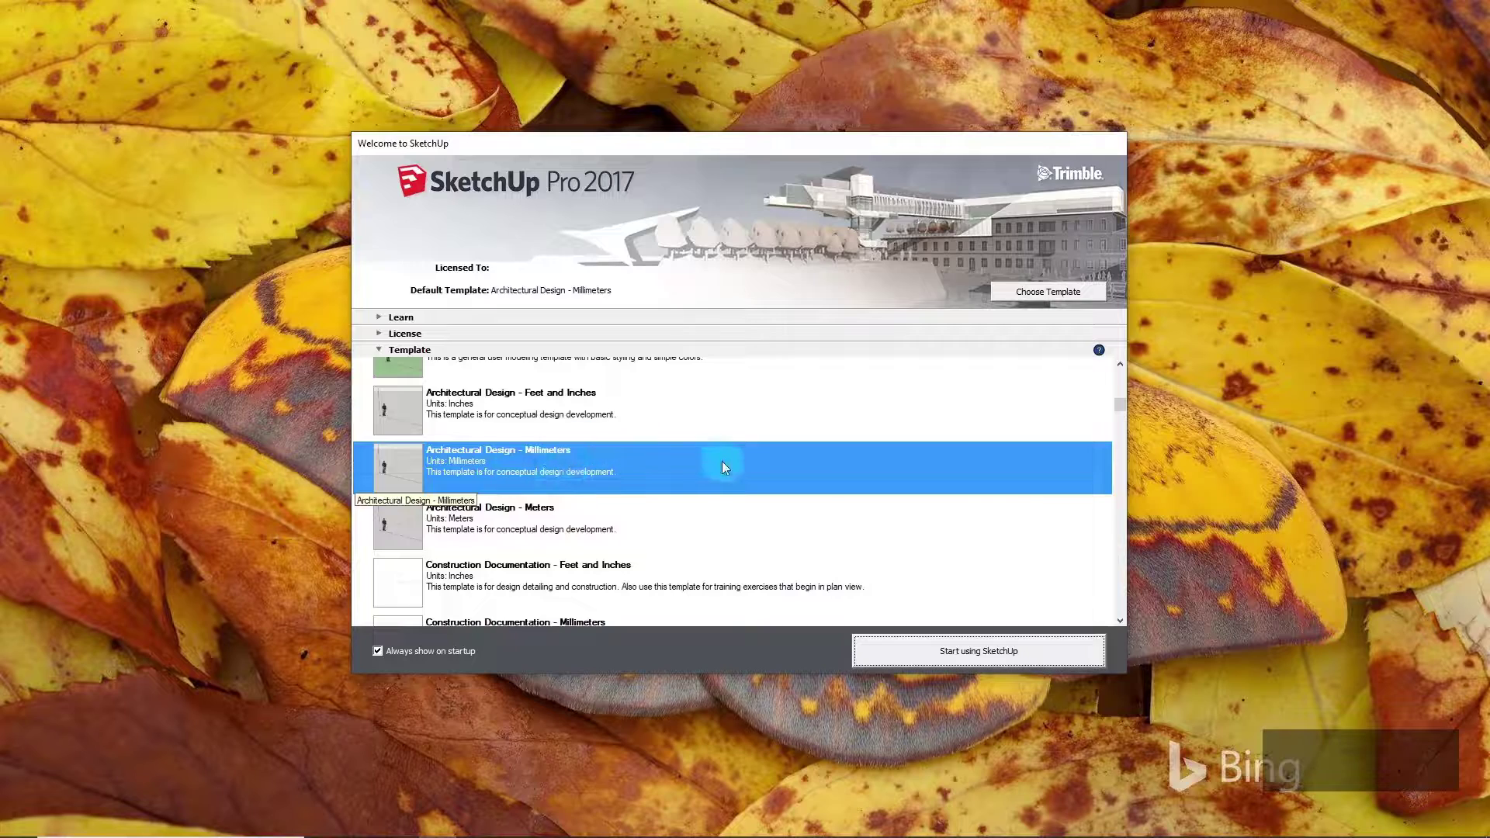
pyautogui.scroll(1, 583, 465)
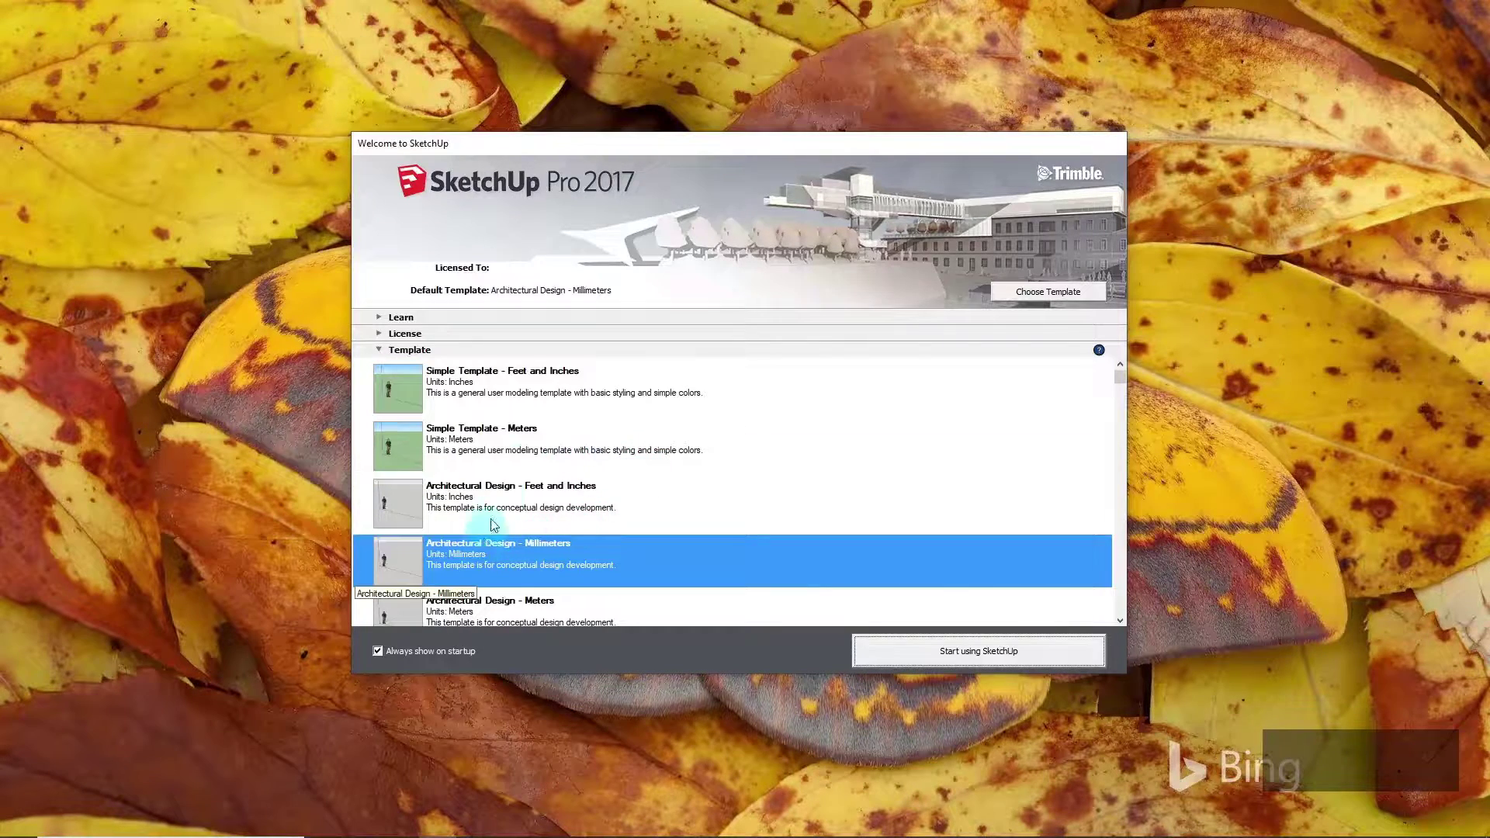
pyautogui.click(957, 660)
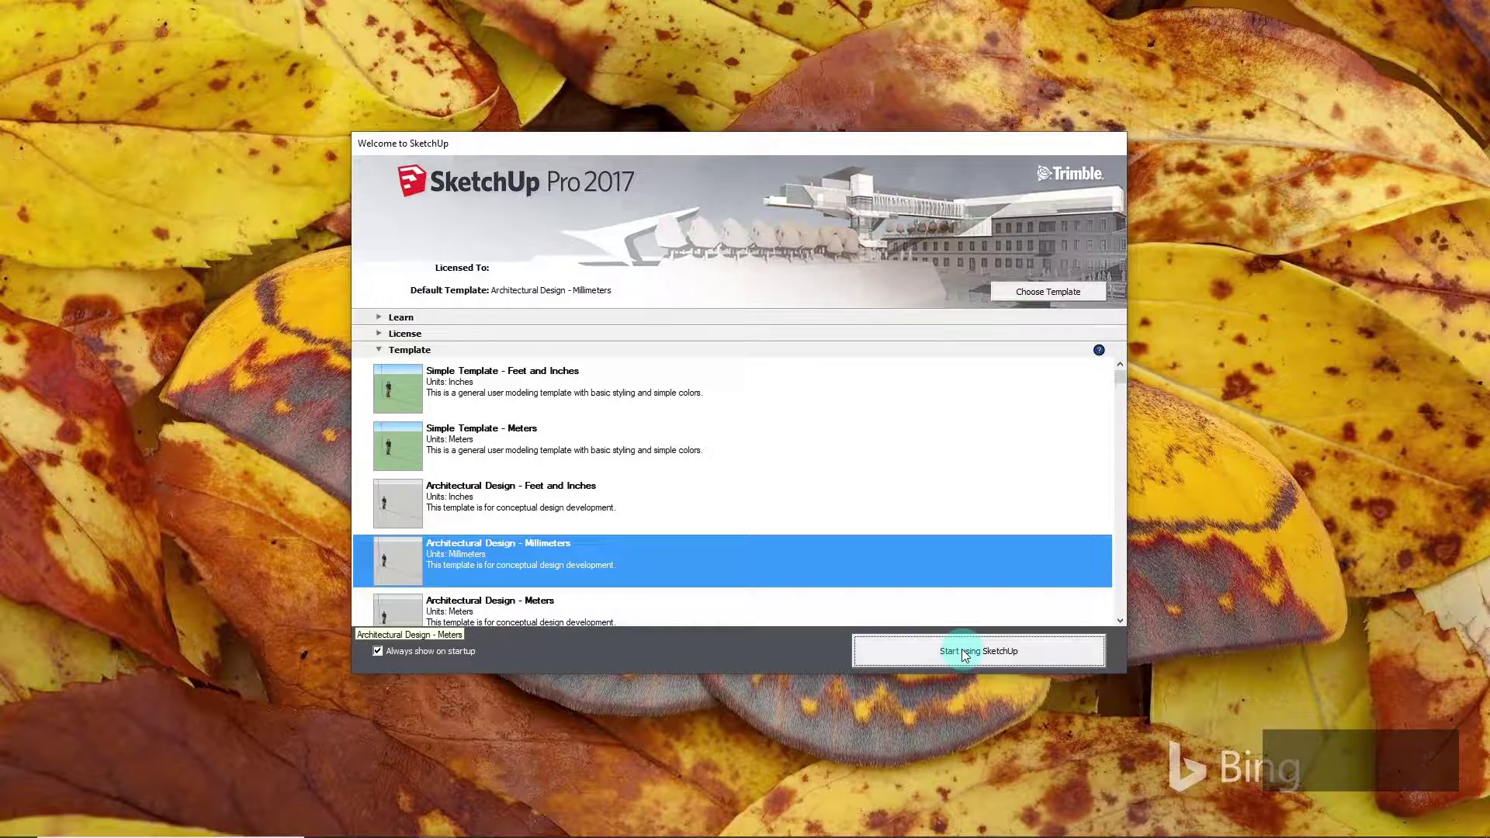
pyautogui.click(962, 655)
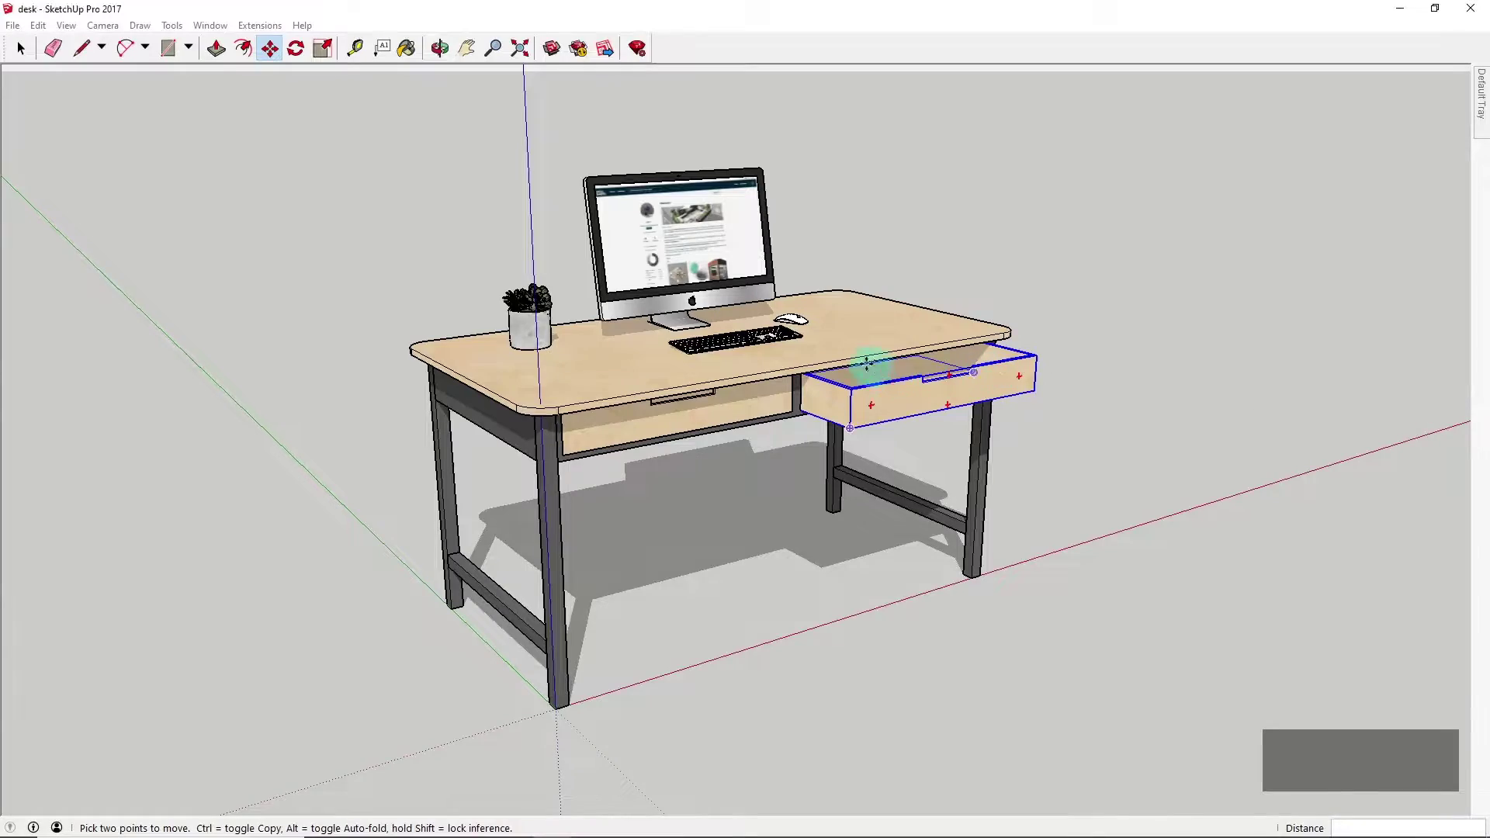
# Move the open drawer about 226 mm along the green axis so it closes flush with the desk front
pyautogui.moveTo(741, 333); pyautogui.dragTo(878, 383, button='middle')
pyautogui.moveTo(859, 244); pyautogui.dragTo(1018, 240, button='middle')
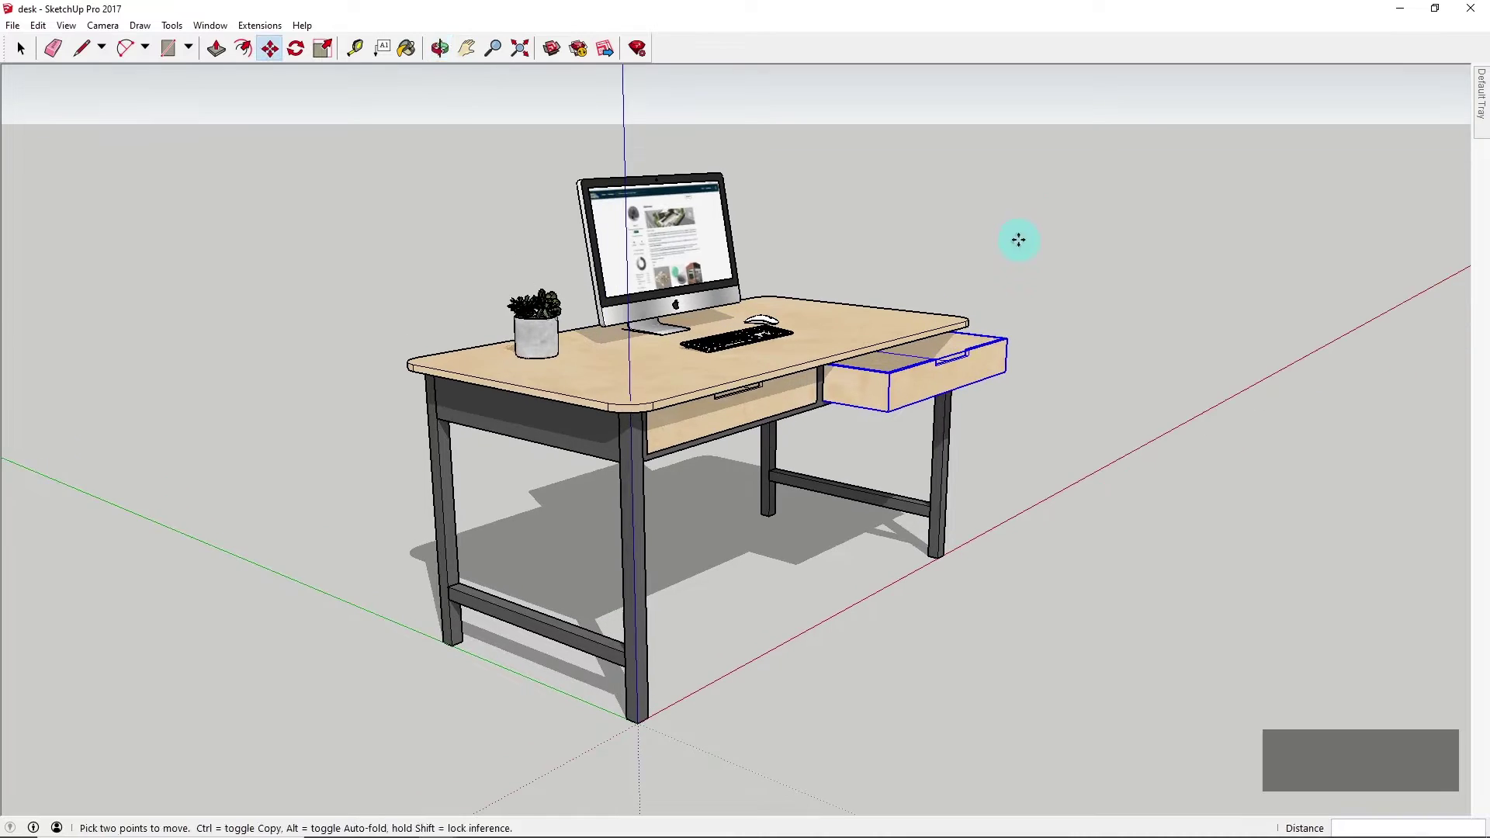
pyautogui.moveTo(858, 342); pyautogui.dragTo(710, 506, button='middle')
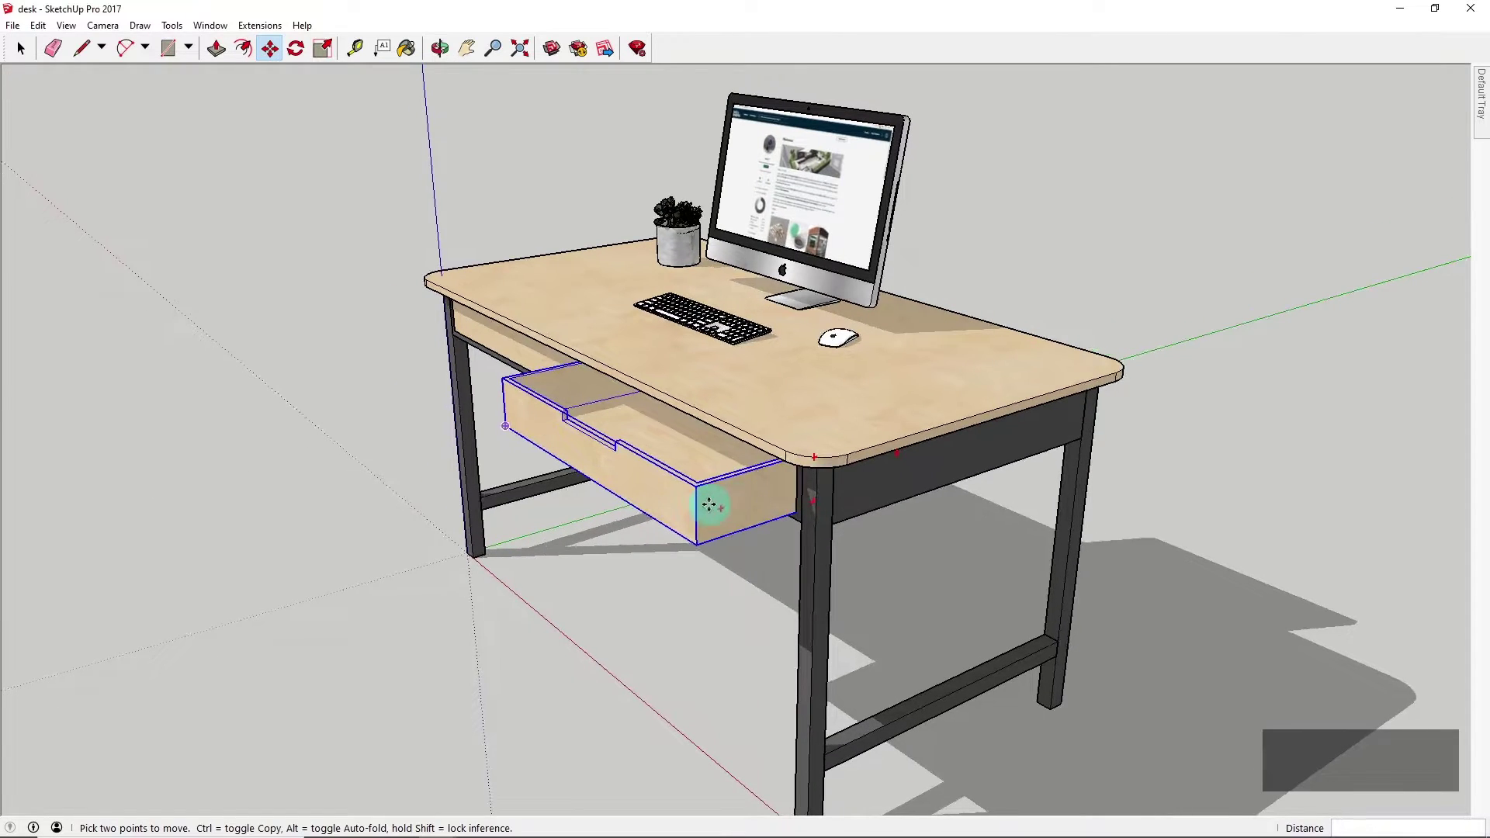
pyautogui.click(699, 506)
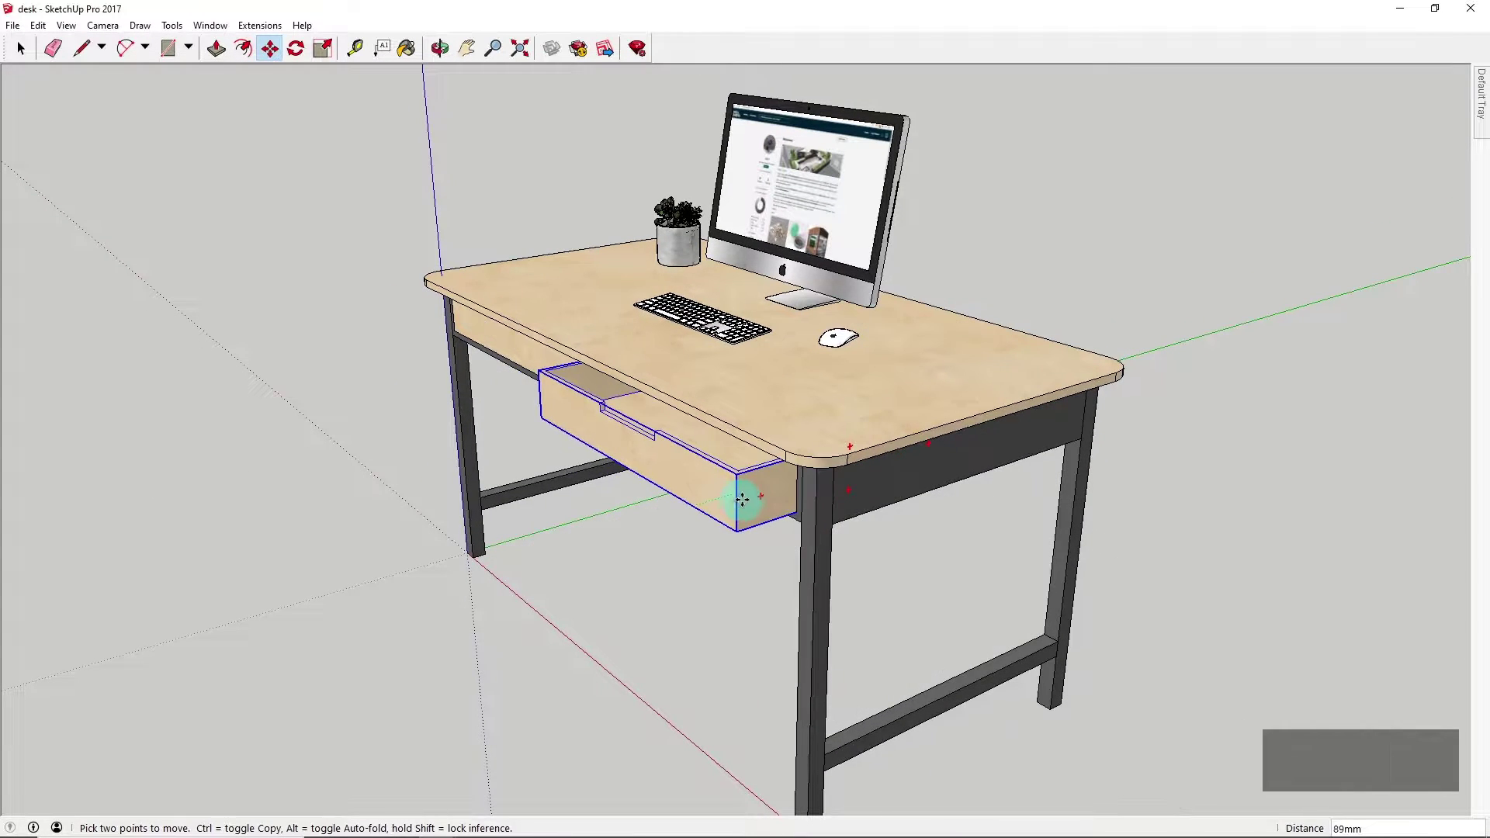
pyautogui.press('Left')
pyautogui.press('Right')
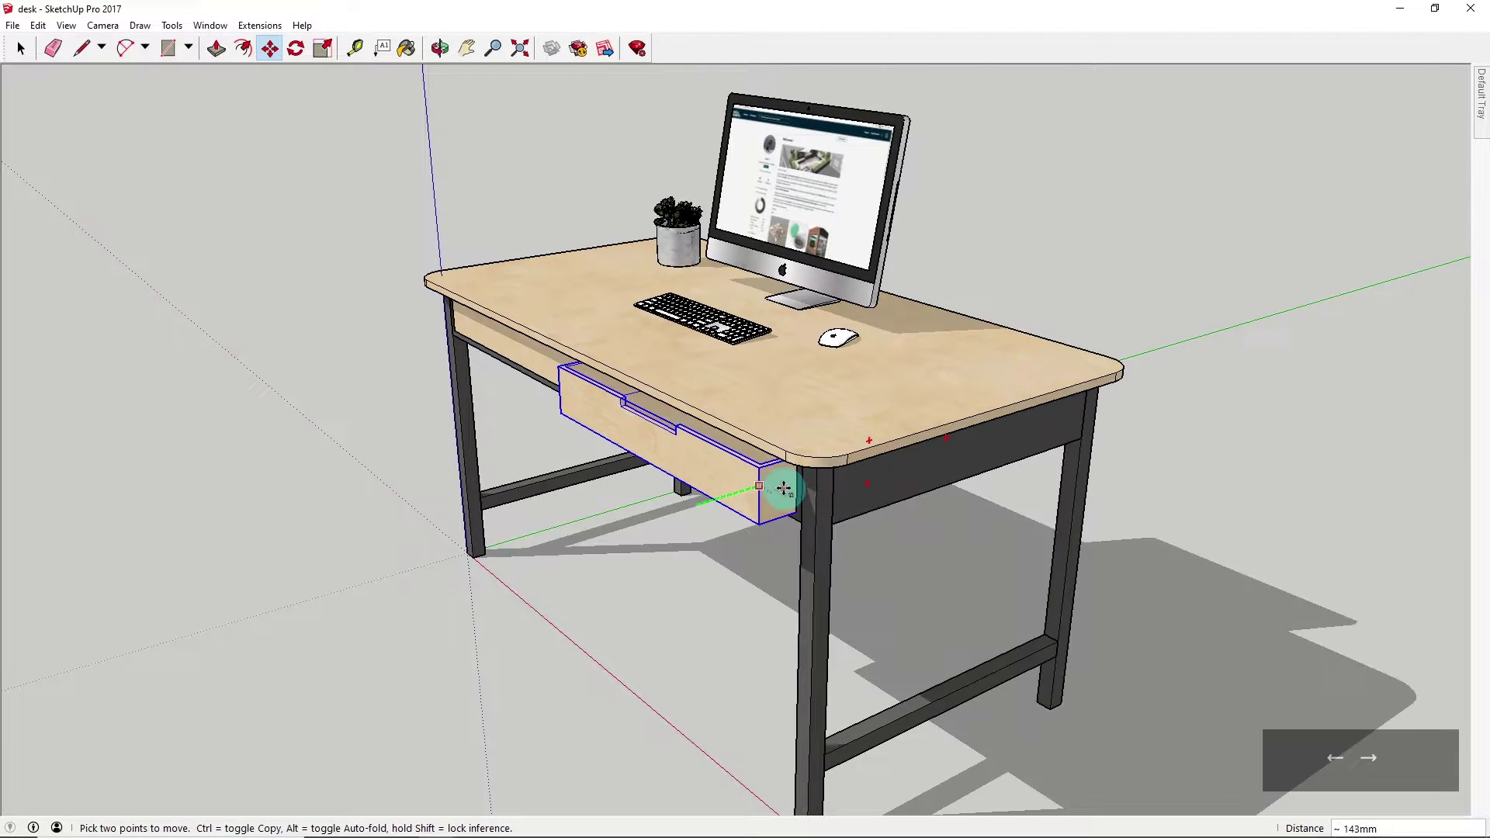
pyautogui.press('Left')
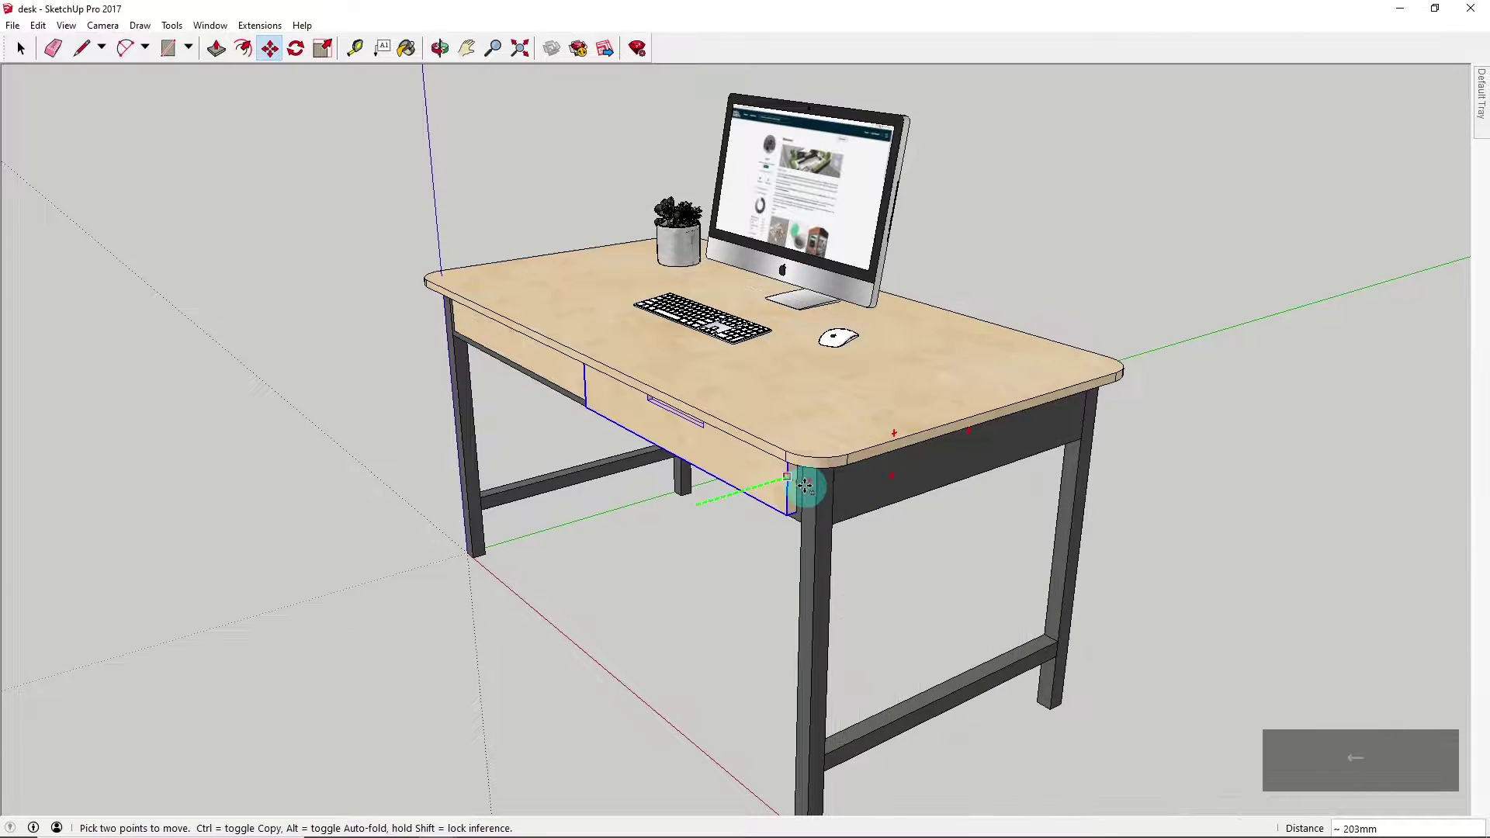
pyautogui.click(805, 487)
# Examine the desk model with both drawers closed from the front and side
pyautogui.press('o')
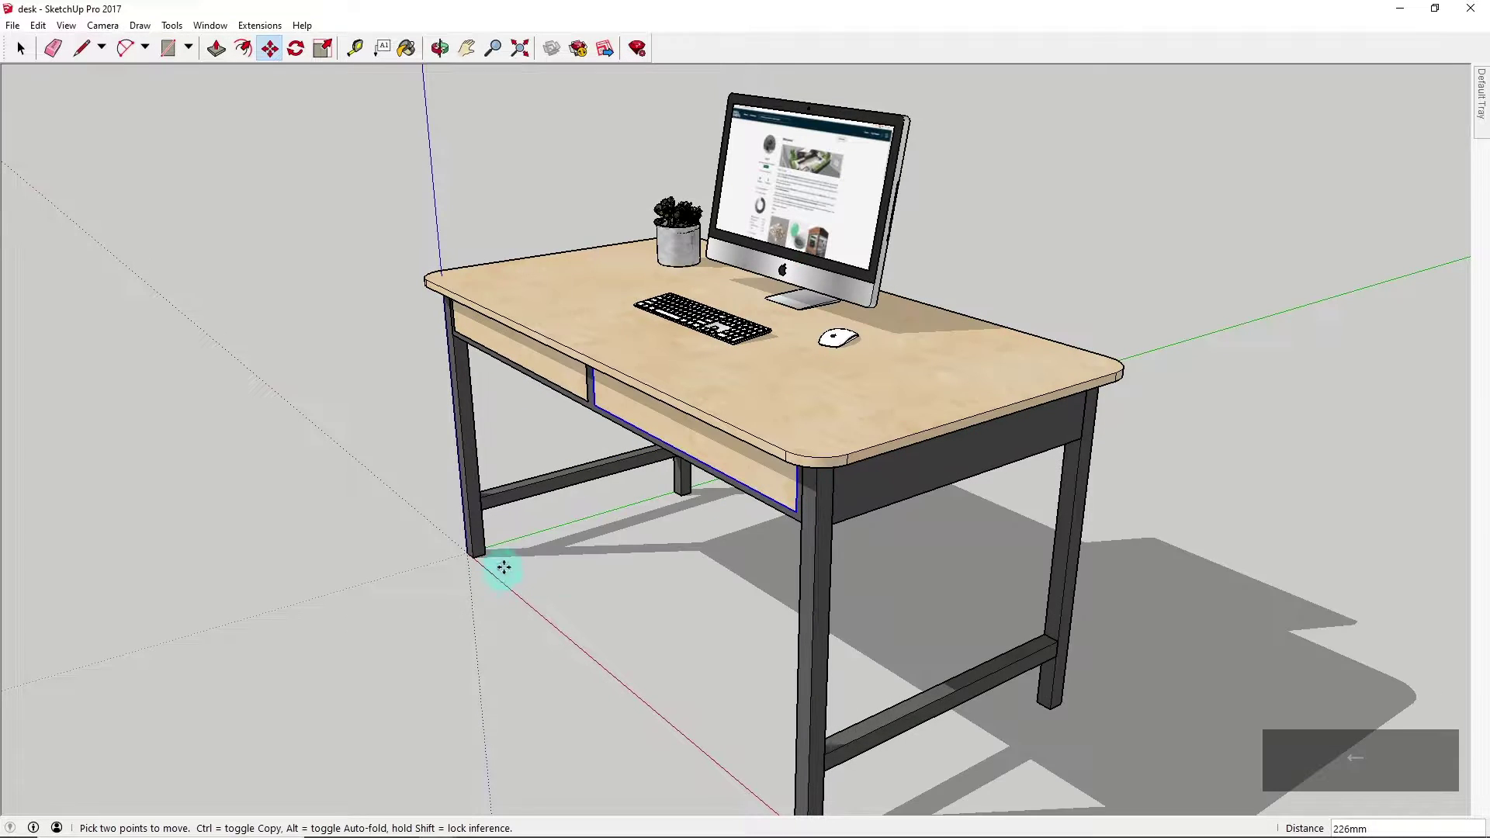
pyautogui.moveTo(1067, 522); pyautogui.dragTo(1221, 542)
pyautogui.press('m')
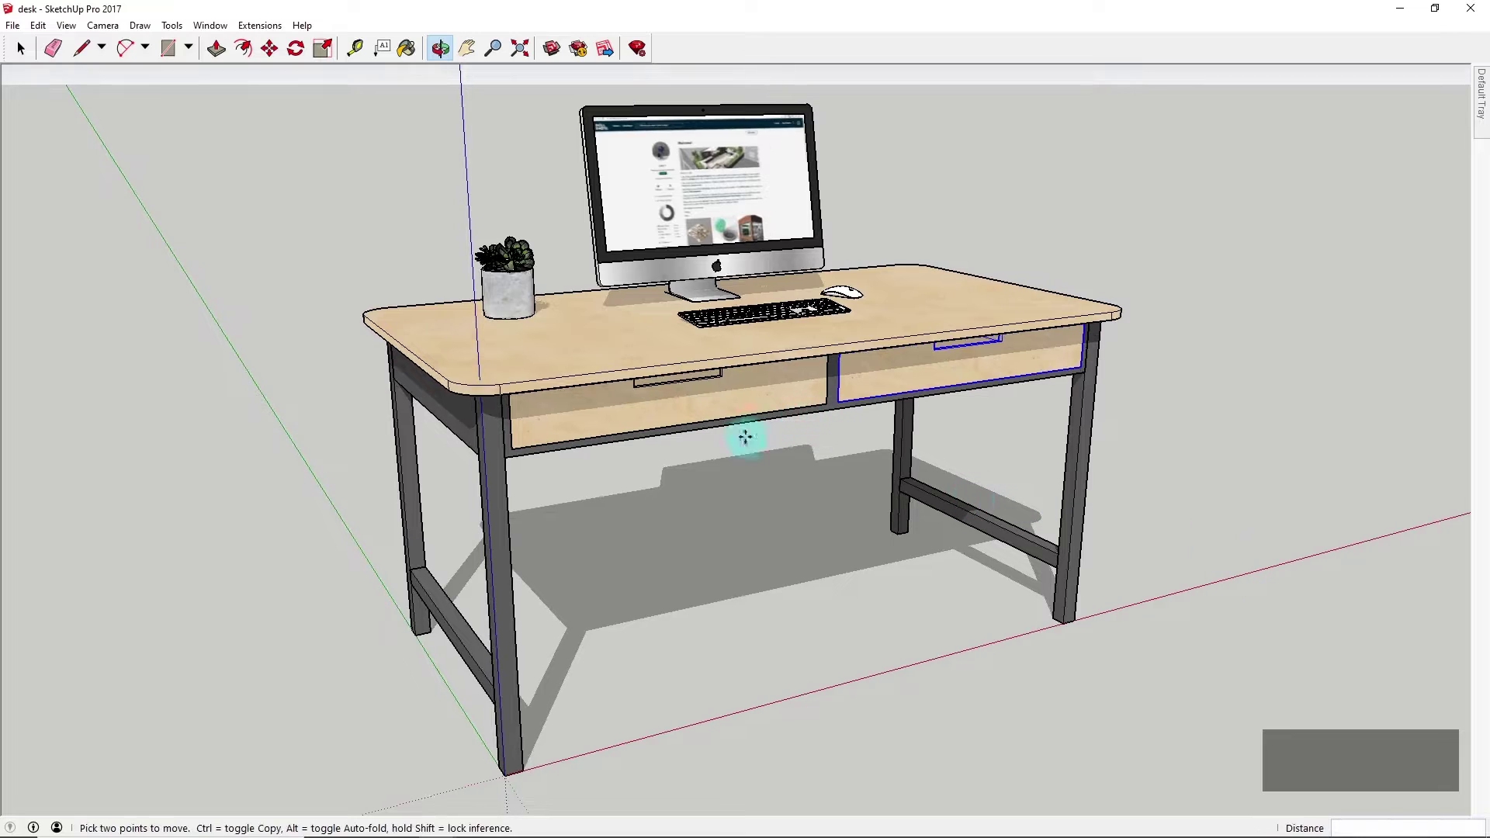
pyautogui.moveTo(745, 432)
pyautogui.mouseDown(button='middle')
pyautogui.moveTo(738, 508)
pyautogui.moveTo(765, 442)
pyautogui.mouseUp(button='middle')
pyautogui.scroll(4, 701, 389)
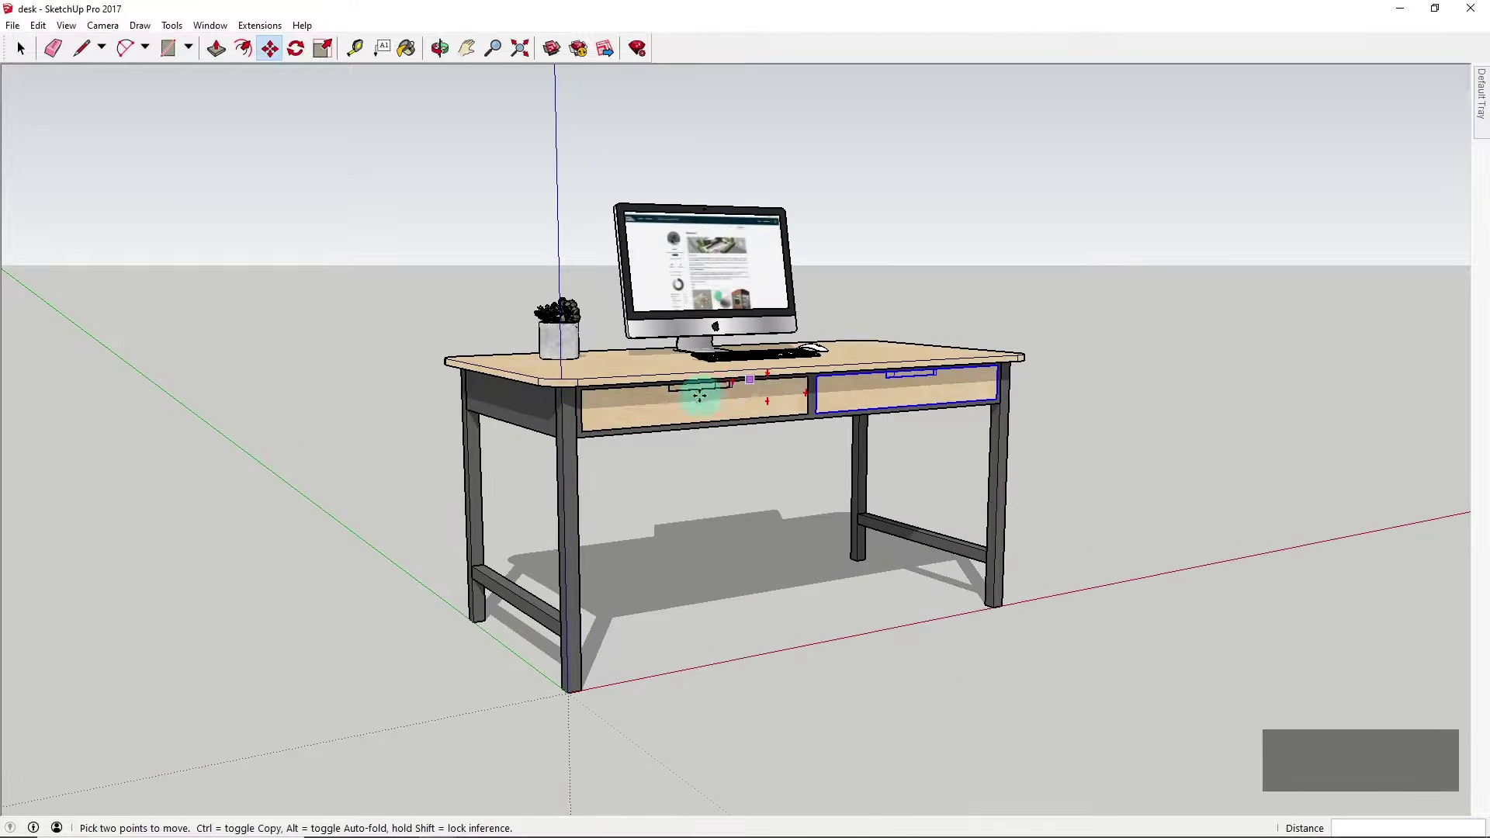
pyautogui.keyDown('shift'); pyautogui.moveTo(673, 417); pyautogui.dragTo(685, 424, button='middle'); pyautogui.keyUp('shift')
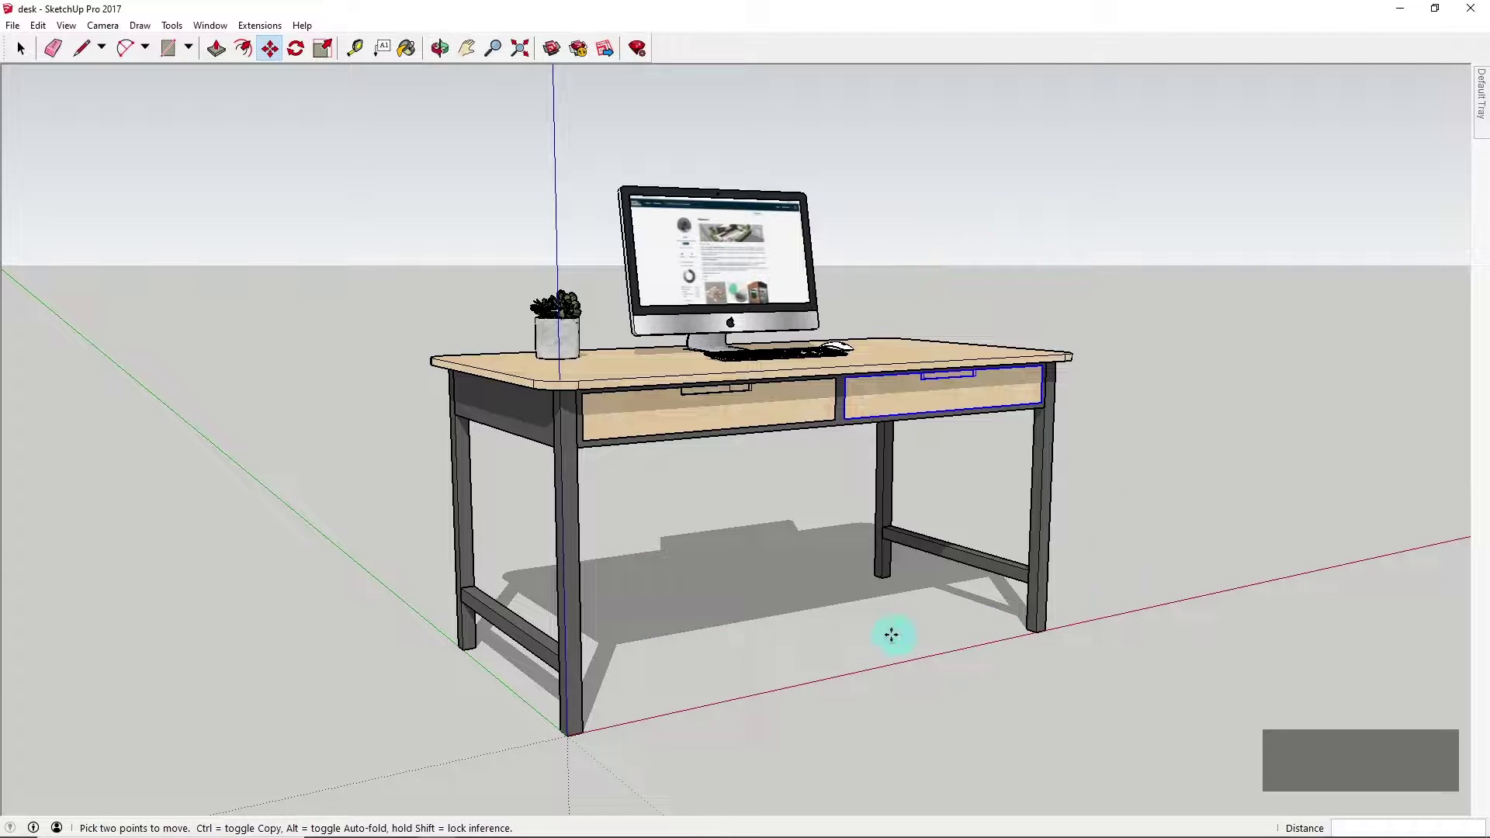
pyautogui.moveTo(892, 635); pyautogui.dragTo(808, 682, button='middle')
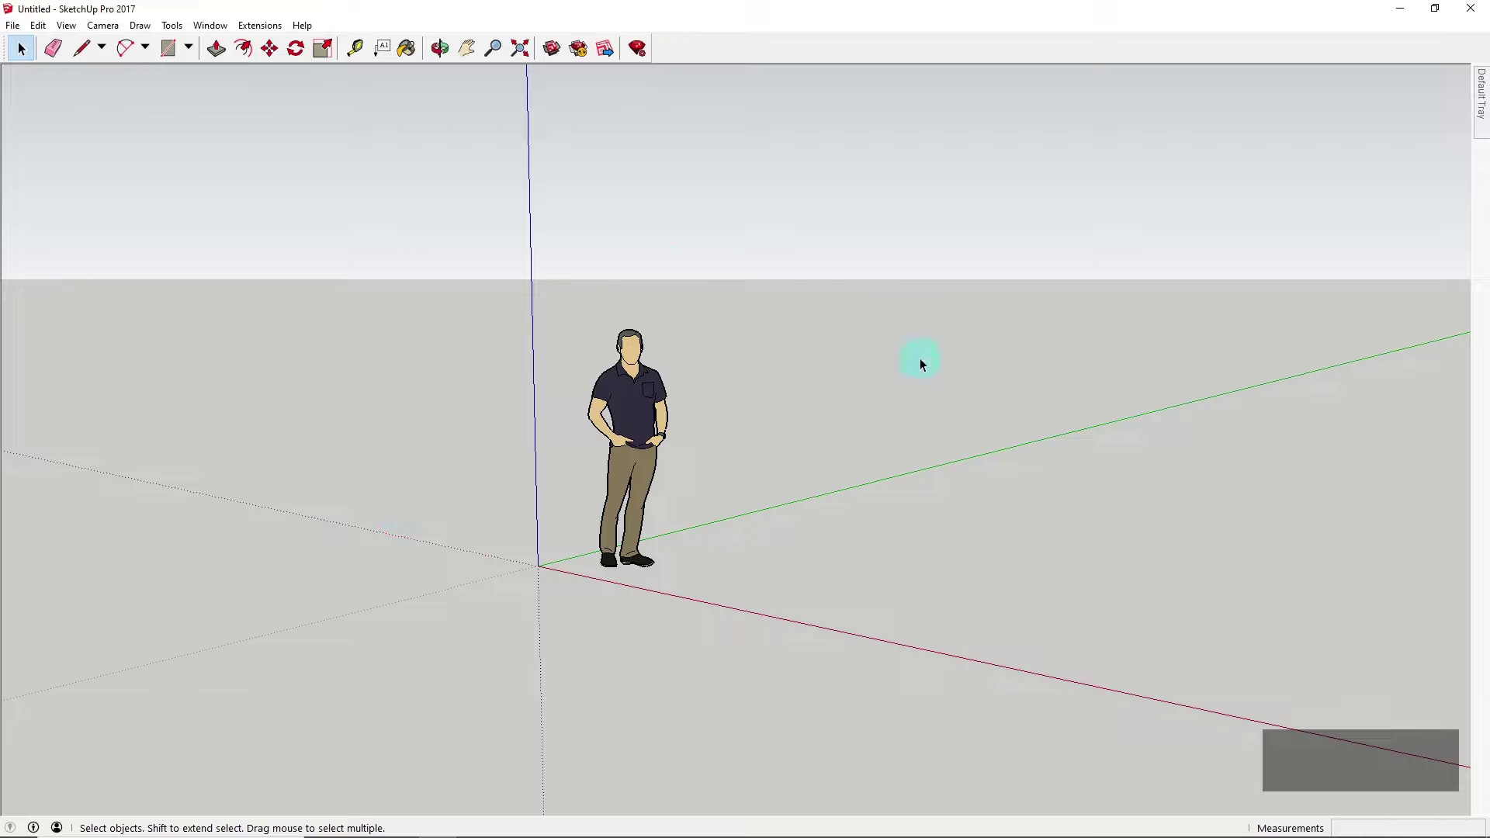
# Examine the scale figure and the three axes from different angles and distances
pyautogui.moveTo(699, 455); pyautogui.dragTo(645, 375, button='middle')
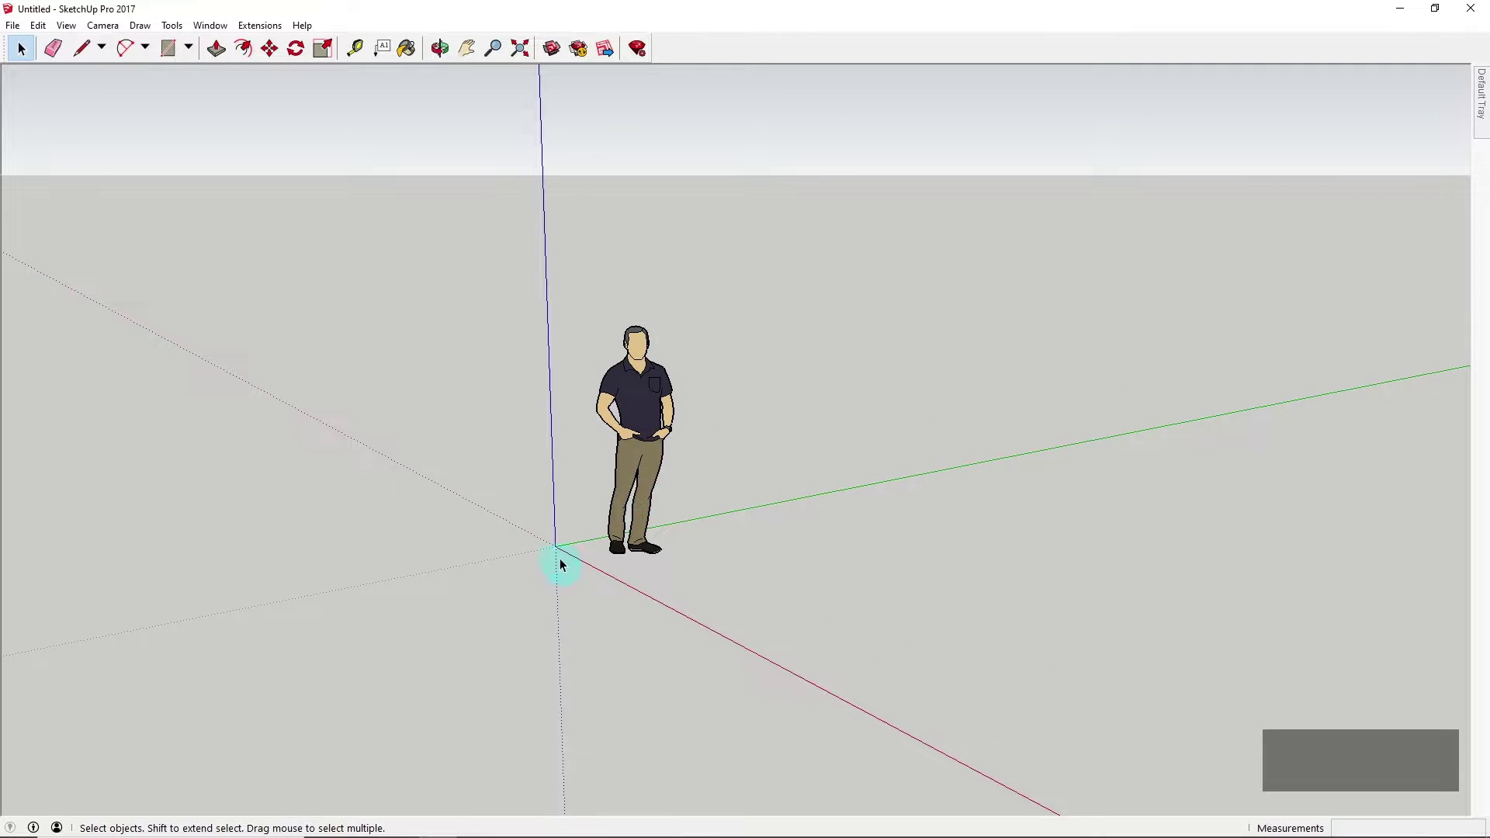
pyautogui.moveTo(559, 559); pyautogui.dragTo(624, 481, button='middle')
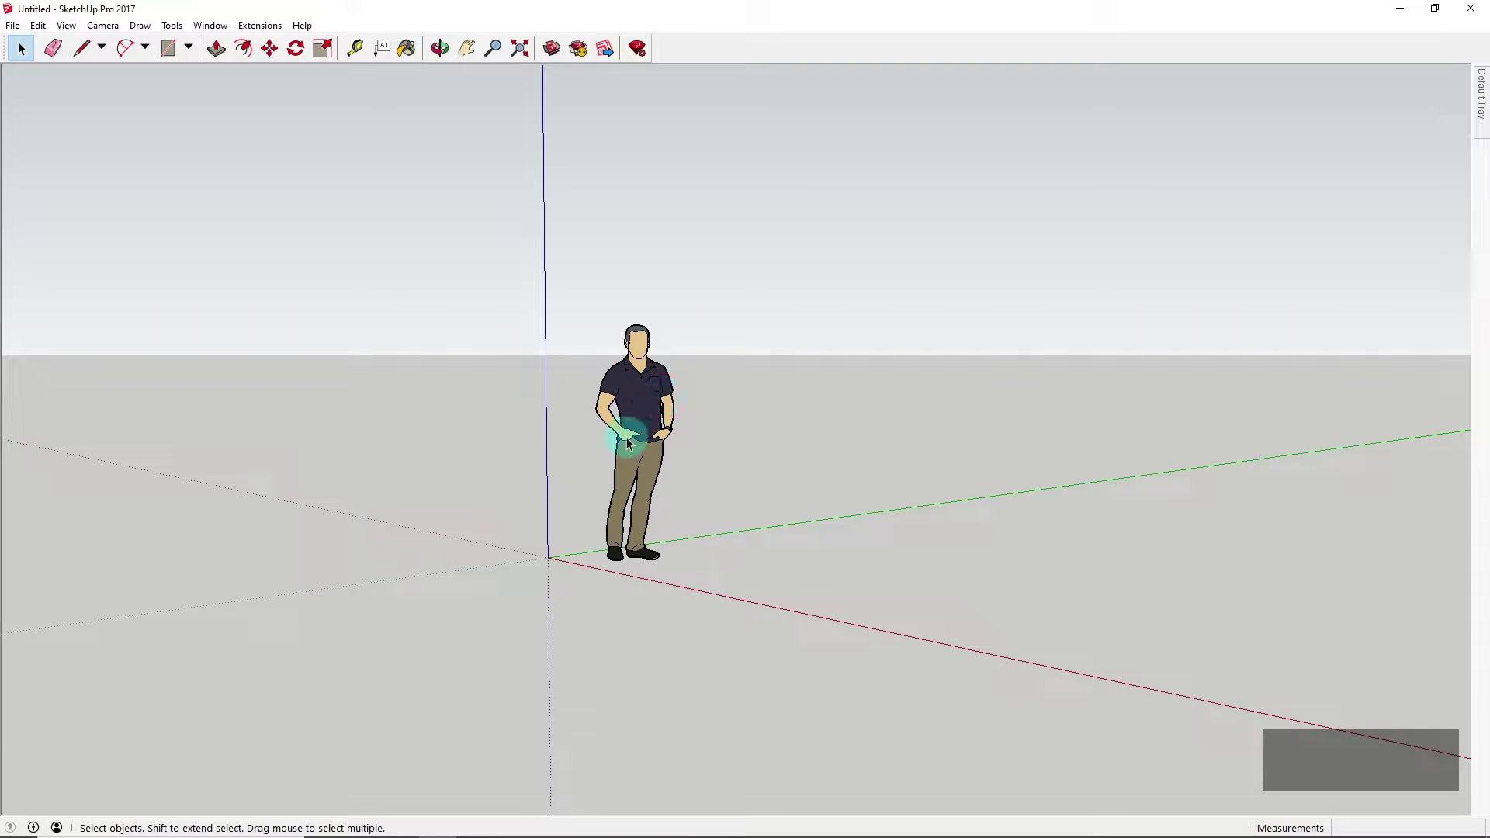
pyautogui.scroll(3, 644, 403)
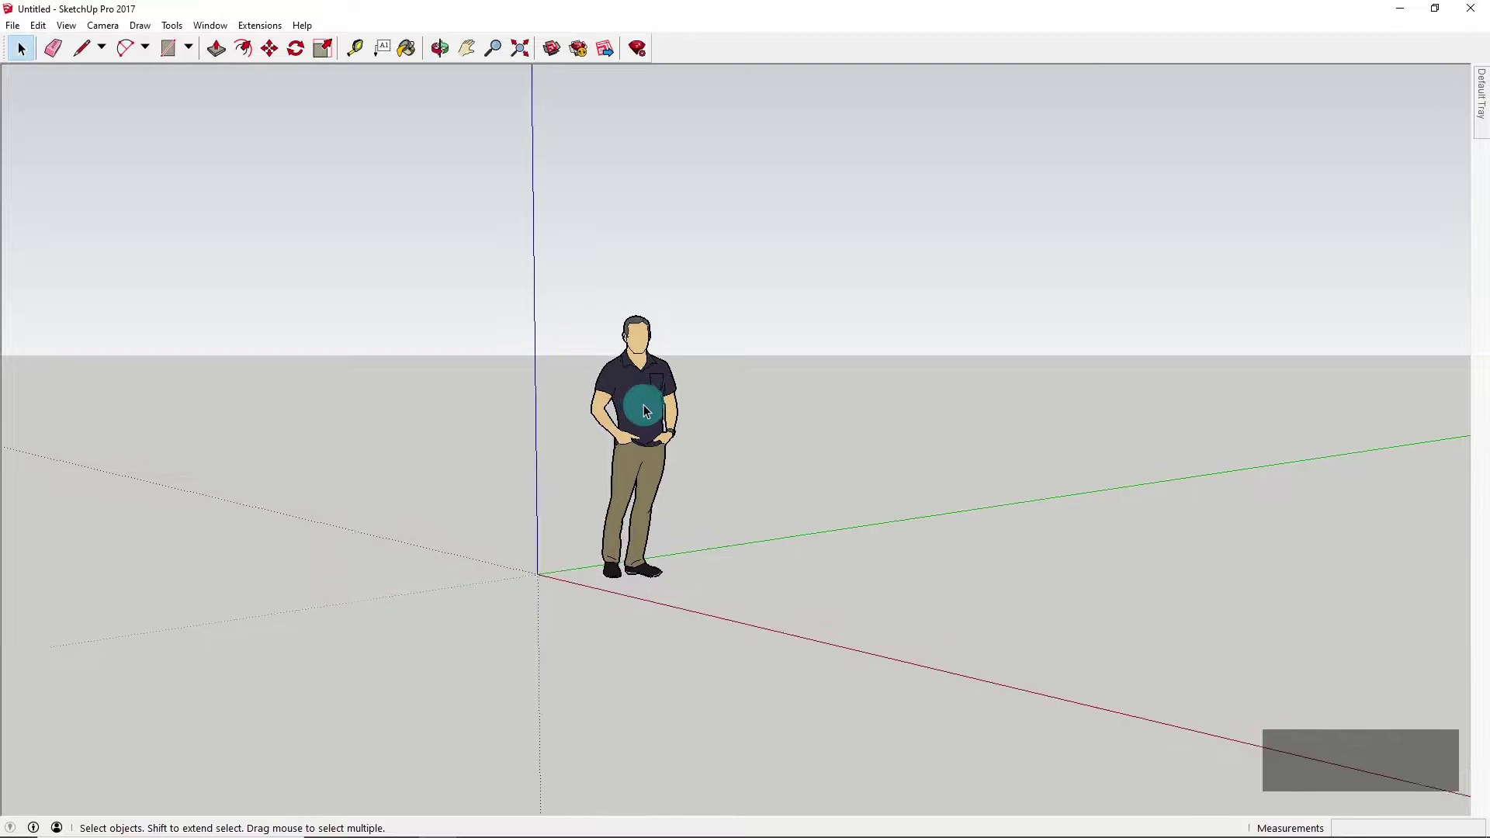
pyautogui.scroll(5, 644, 405)
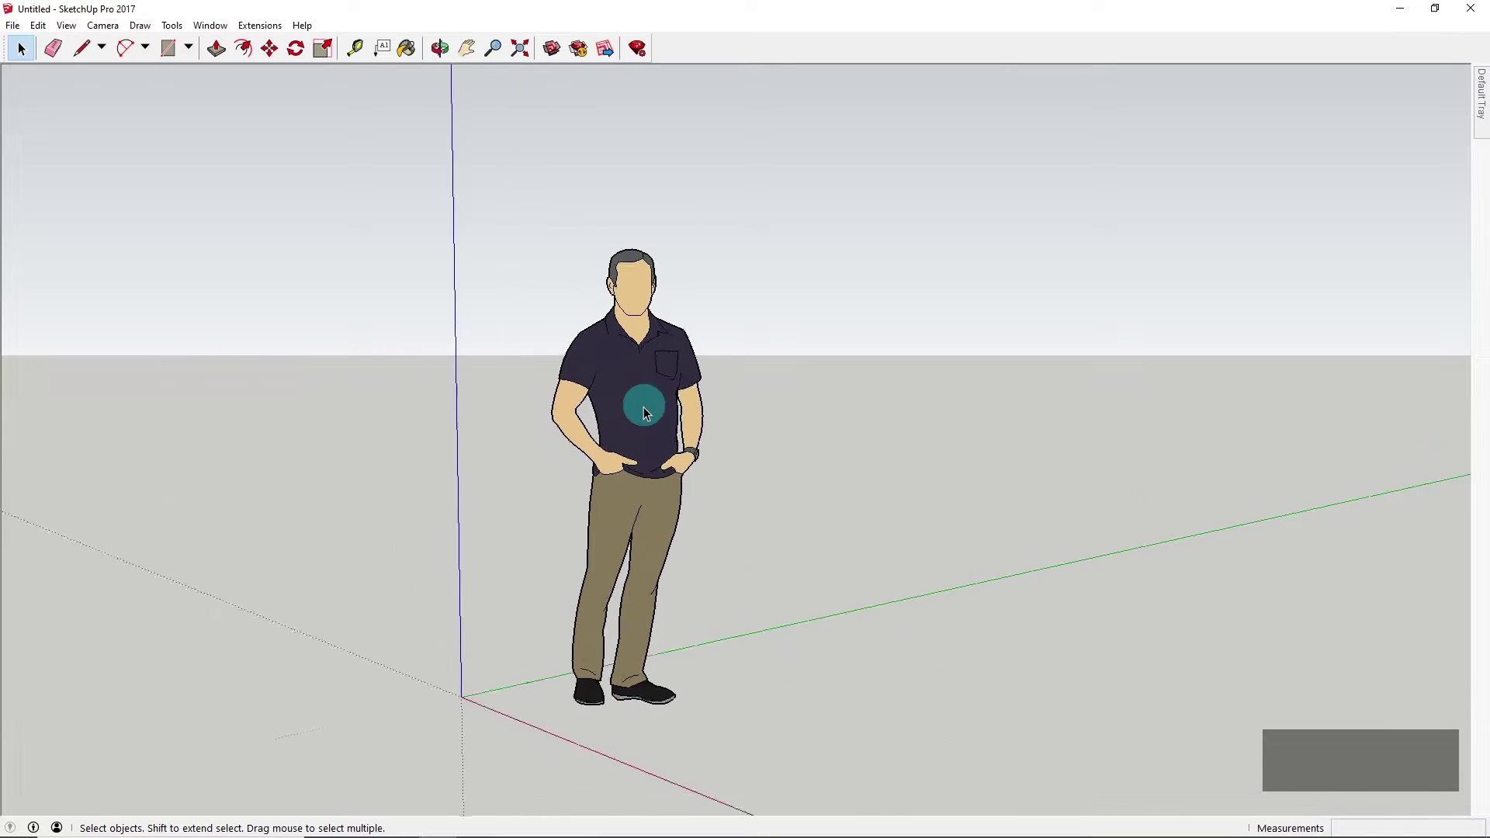
pyautogui.scroll(-5, 644, 408)
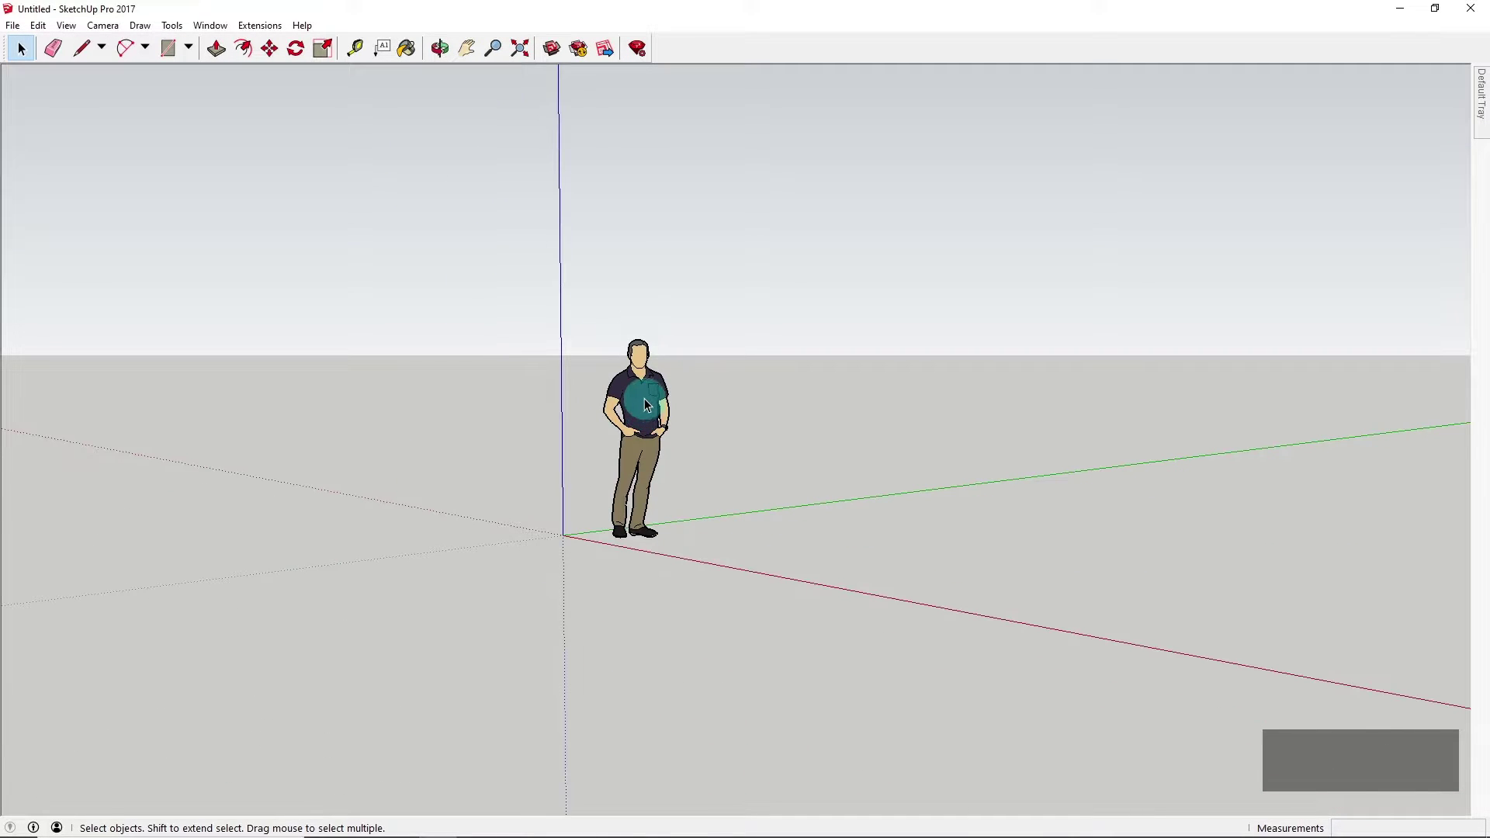
pyautogui.moveTo(644, 398); pyautogui.dragTo(719, 461, button='middle')
pyautogui.scroll(-2, 636, 425)
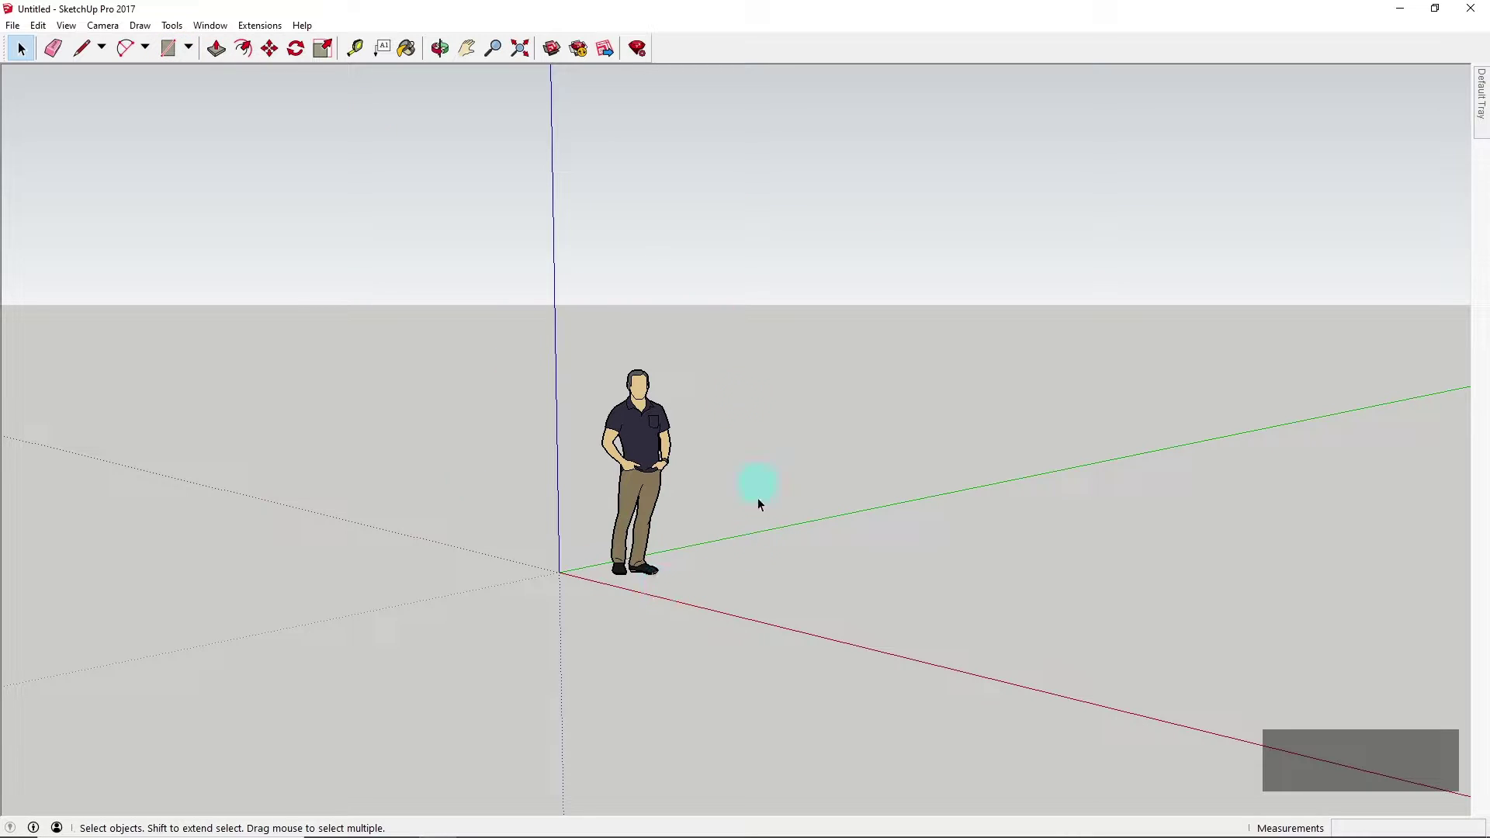
pyautogui.moveTo(675, 423); pyautogui.dragTo(659, 556, button='middle')
pyautogui.scroll(3, 644, 551)
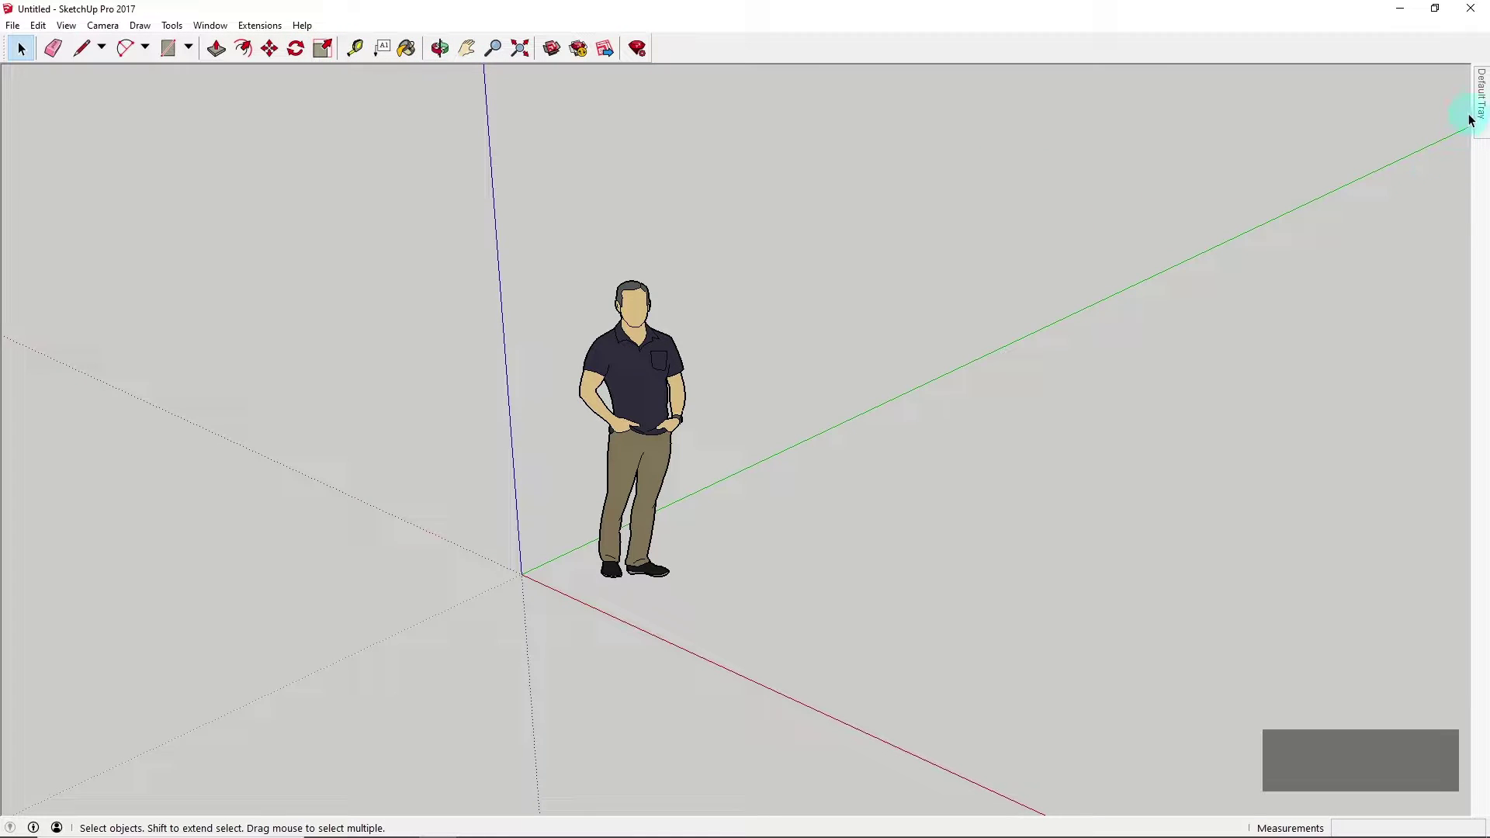
# Look at the Materials section in the Default Tray
pyautogui.click(1481, 89)
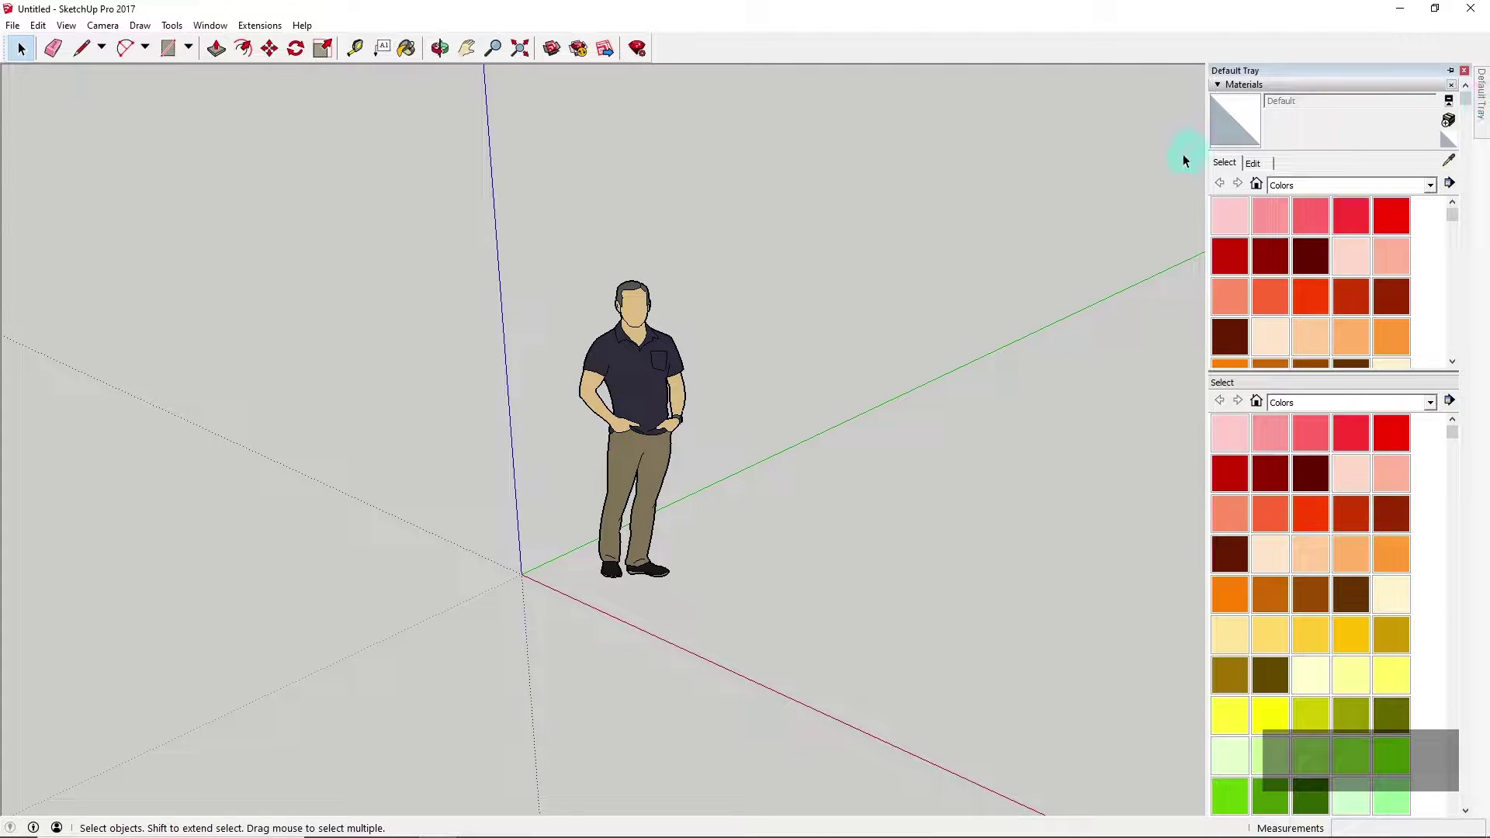
pyautogui.moveTo(517, 462); pyautogui.dragTo(556, 446, button='middle')
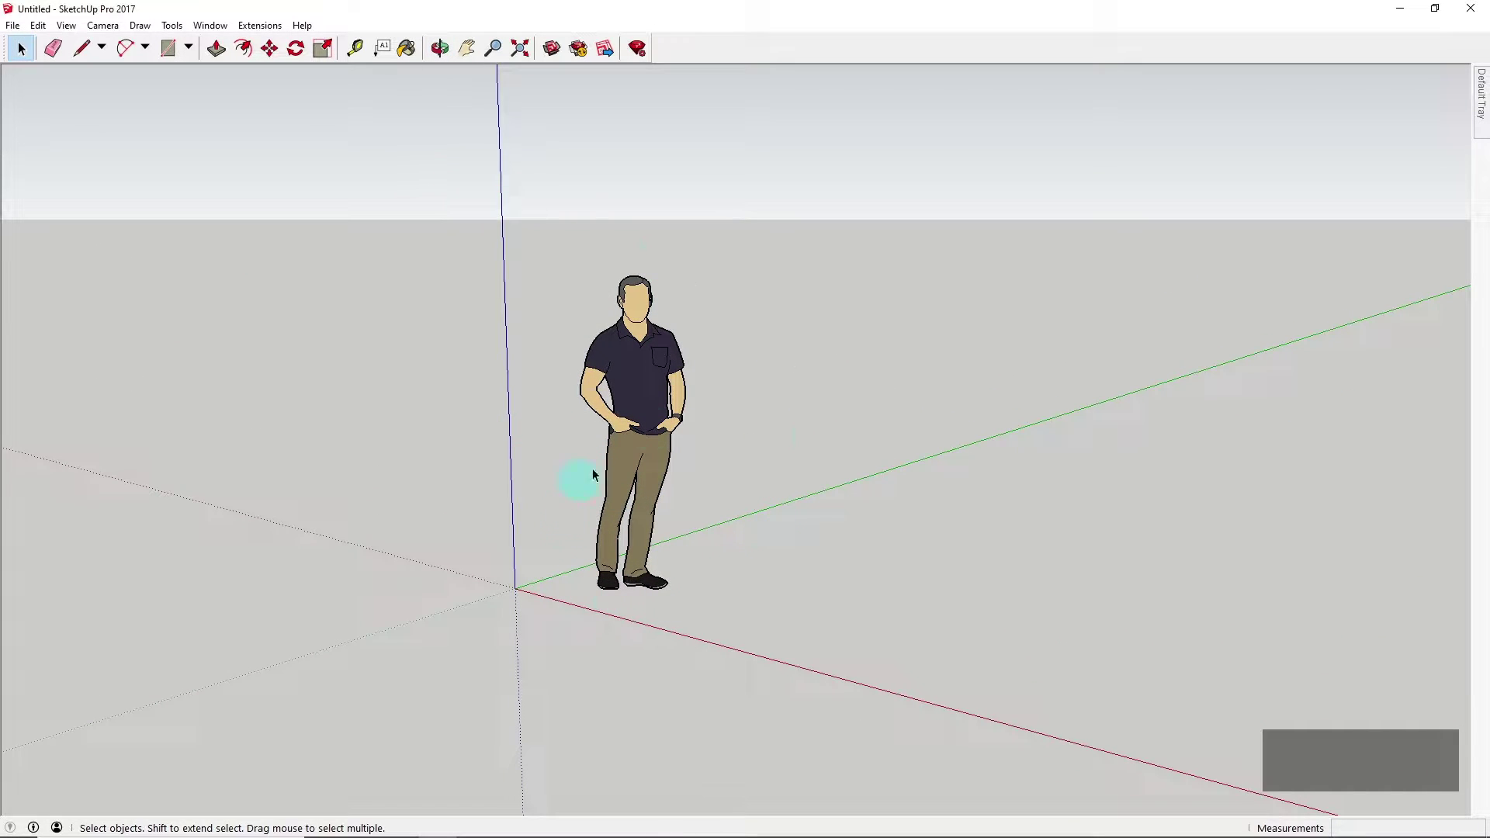
pyautogui.click(1015, 506)
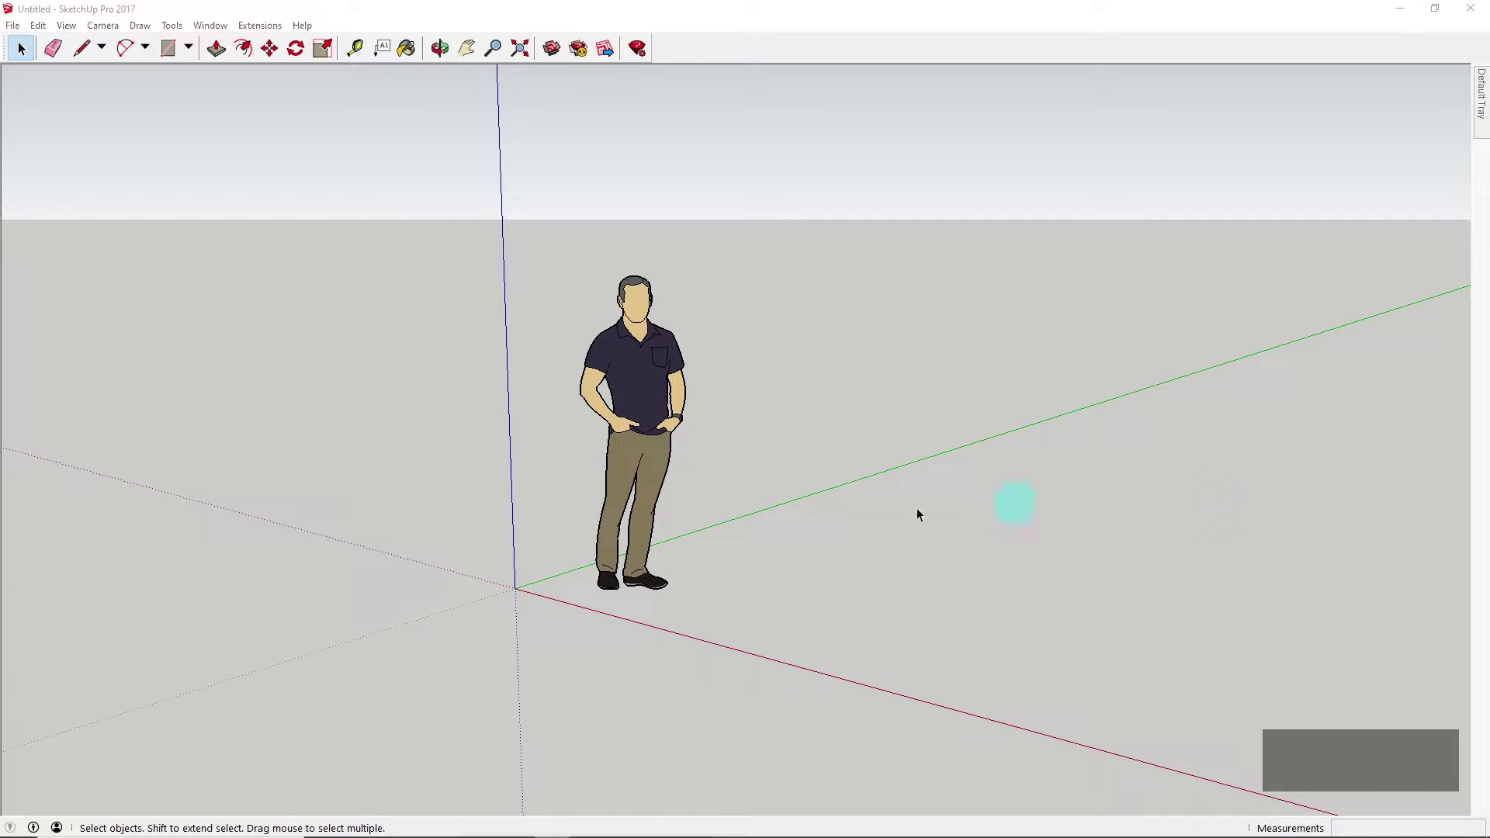
# Delete the scale figure standing near the origin
pyautogui.moveTo(482, 489); pyautogui.dragTo(535, 603, button='middle')
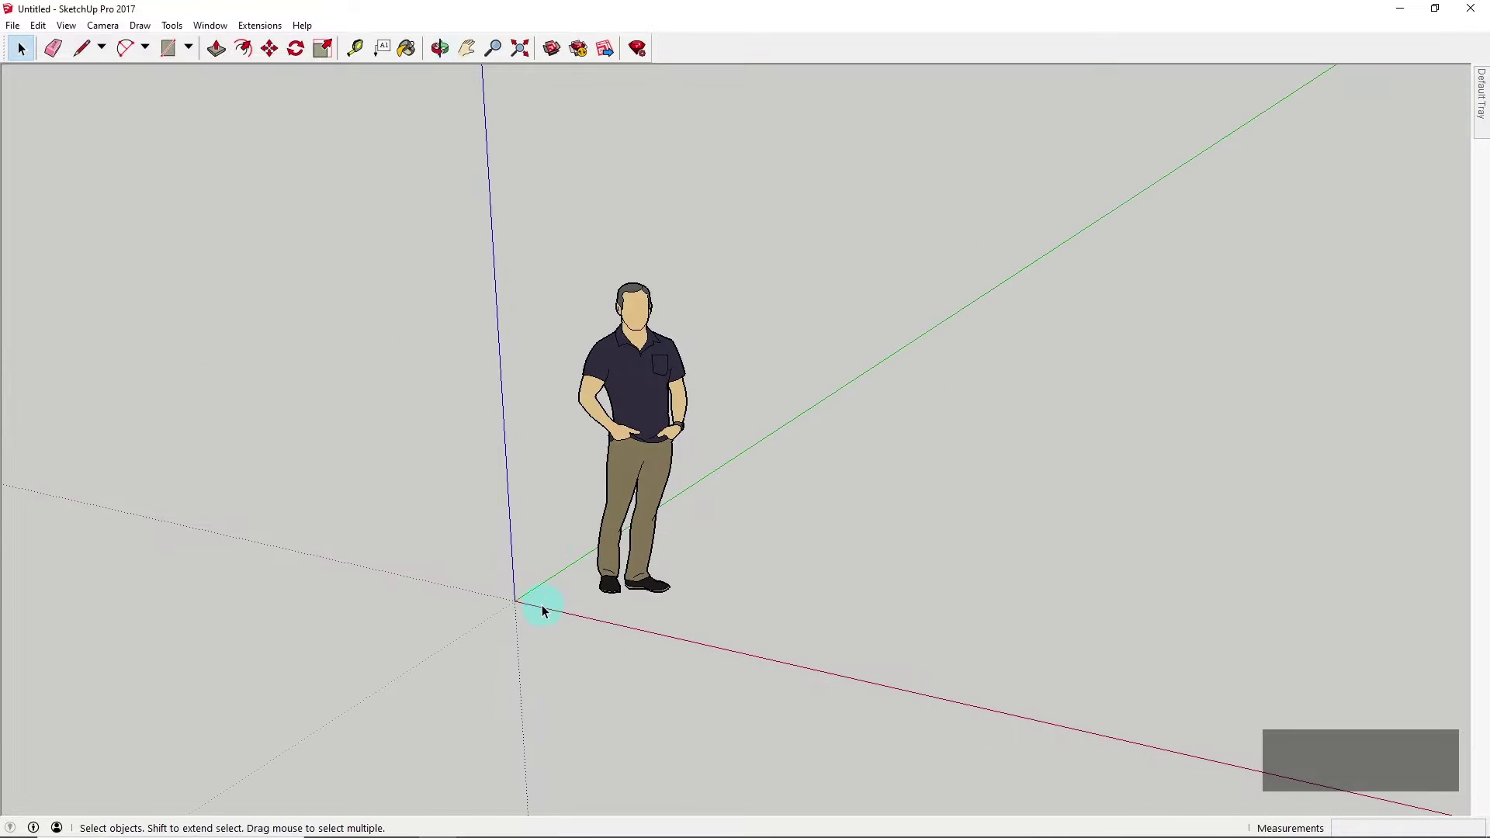
pyautogui.scroll(3, 539, 599)
pyautogui.moveTo(625, 516); pyautogui.dragTo(566, 485, button='middle')
pyautogui.scroll(-3, 567, 489)
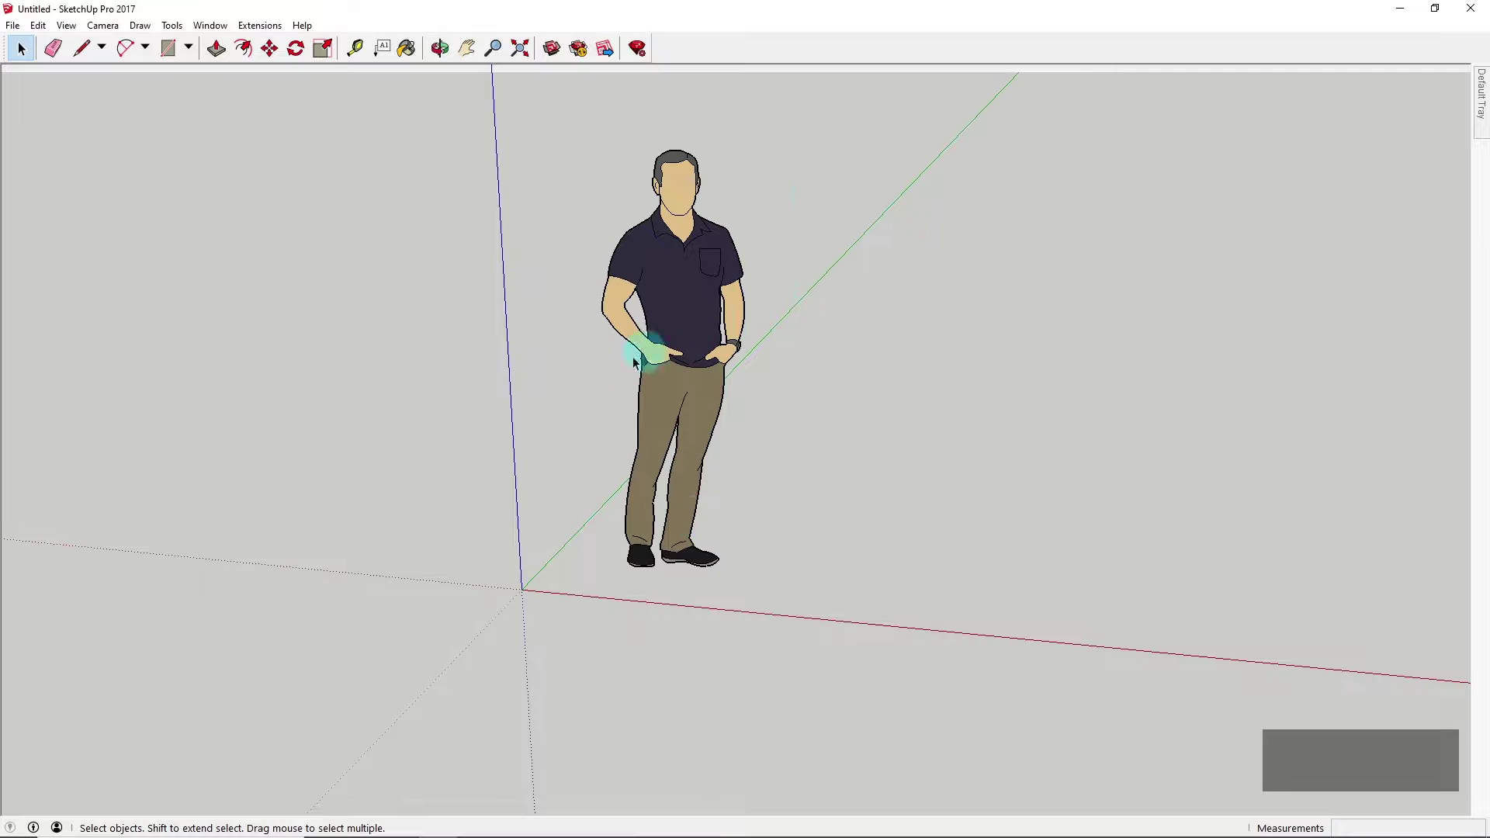
pyautogui.moveTo(509, 347); pyautogui.dragTo(584, 228, button='middle')
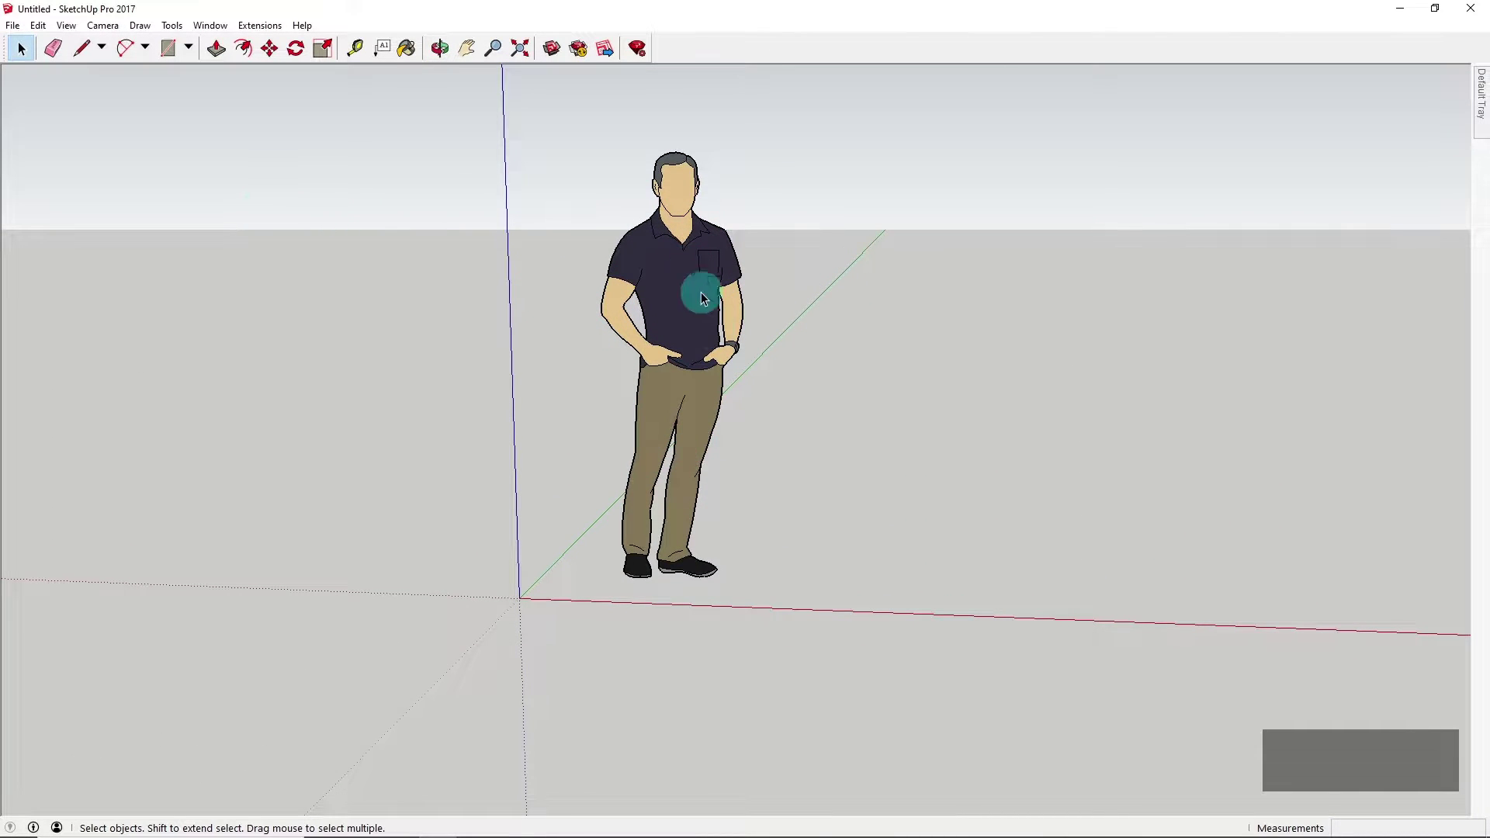
pyautogui.click(675, 372)
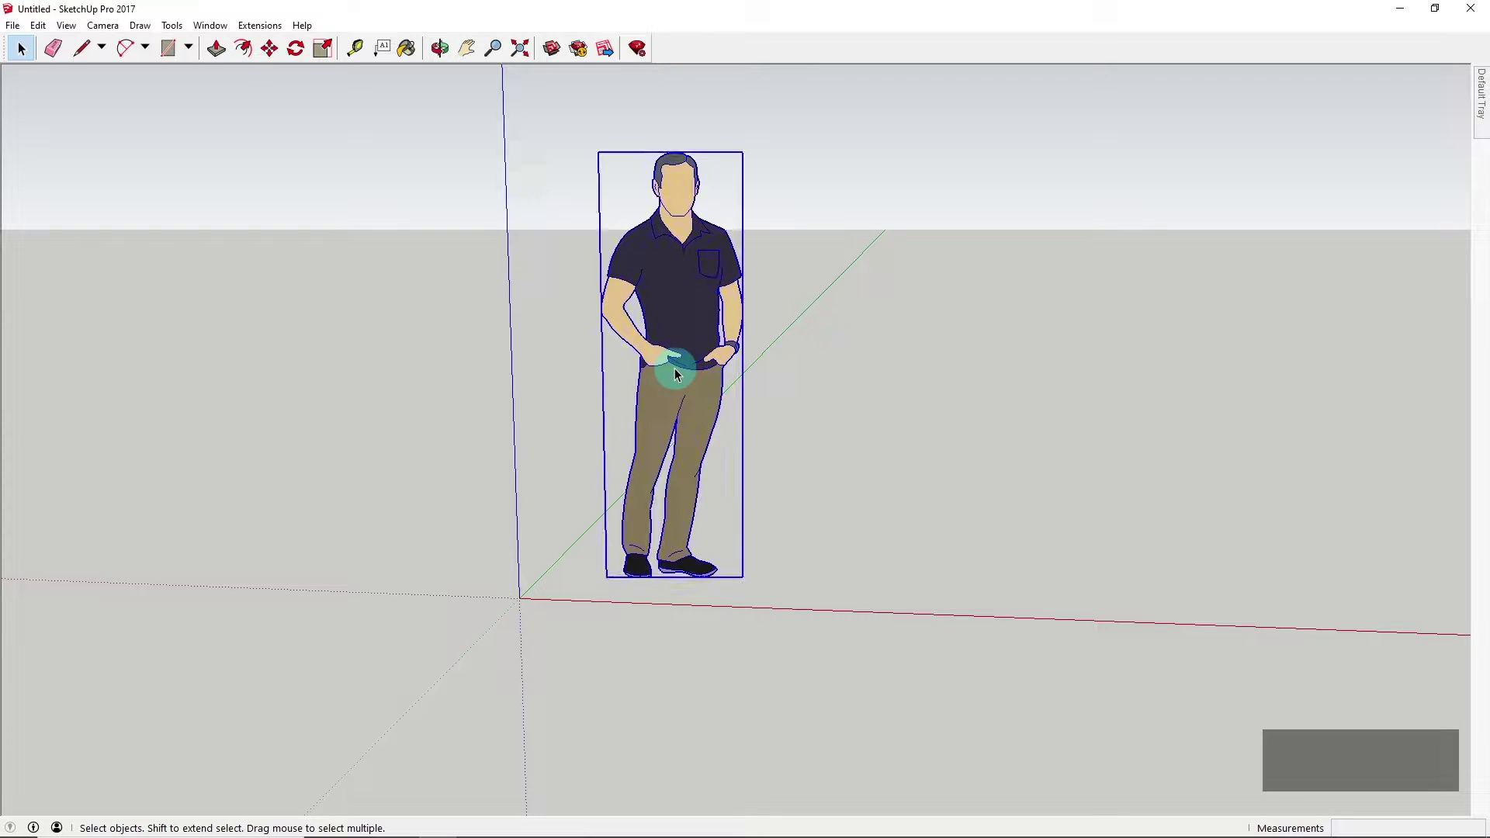
pyautogui.press('Delete')
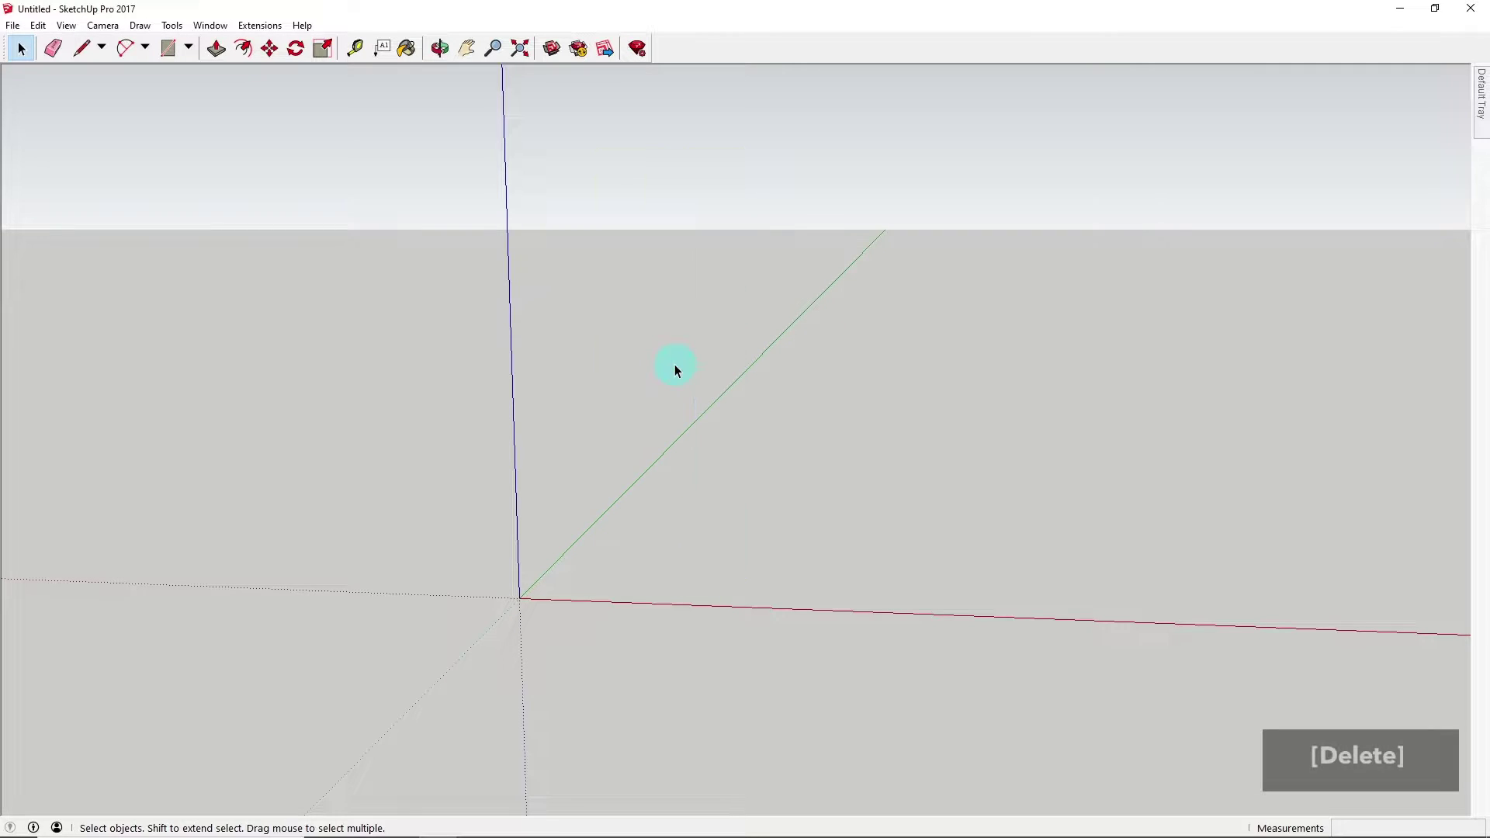
# Draw a 40 by 40 mm rectangle on the ground plane with its first corner at the origin
pyautogui.moveTo(592, 572); pyautogui.dragTo(505, 569, button='middle')
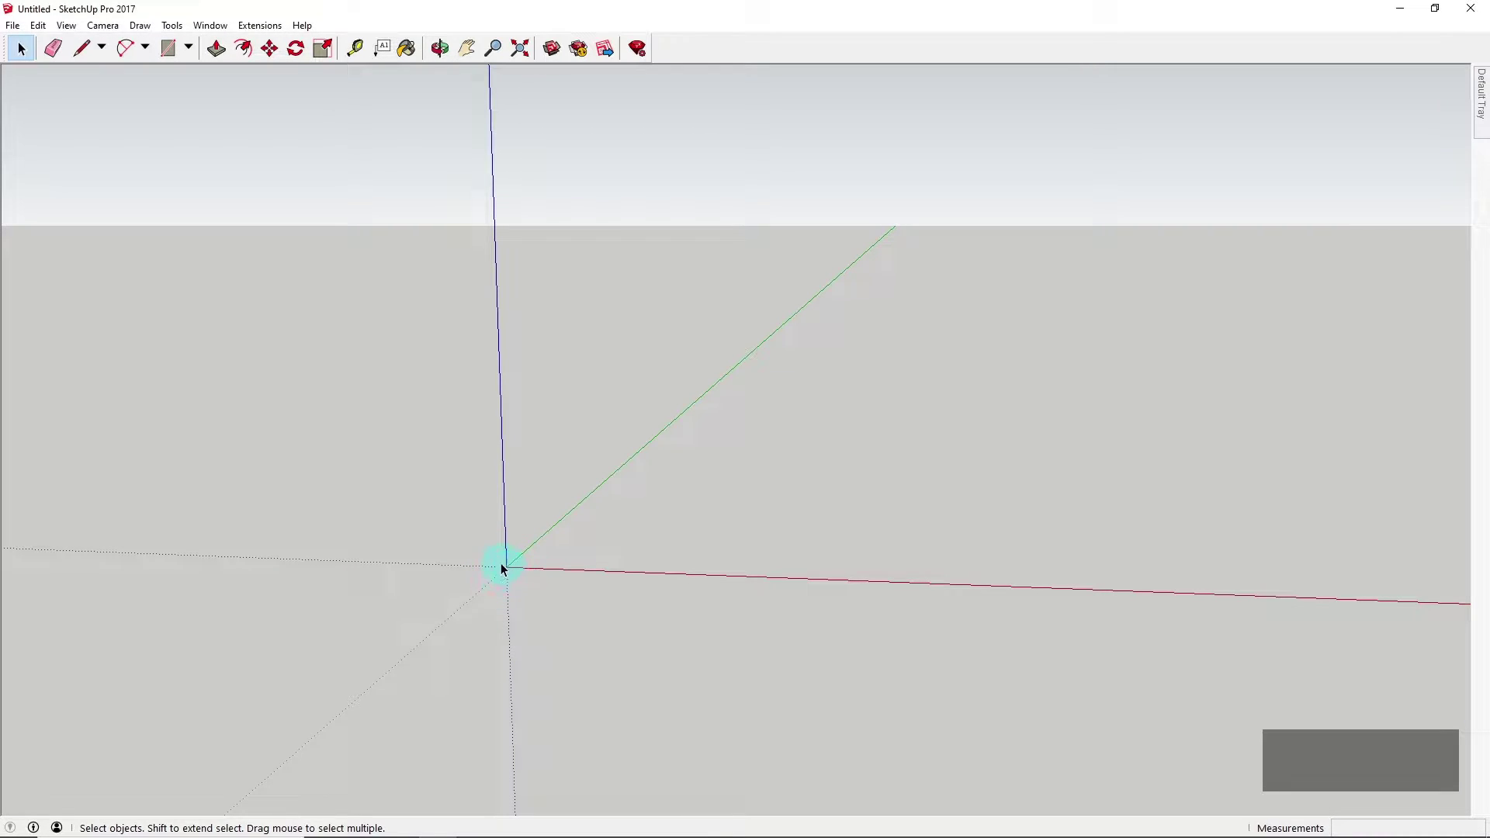
pyautogui.click(167, 52)
pyautogui.moveTo(466, 496); pyautogui.dragTo(472, 533, button='middle')
pyautogui.scroll(-3, 666, 466)
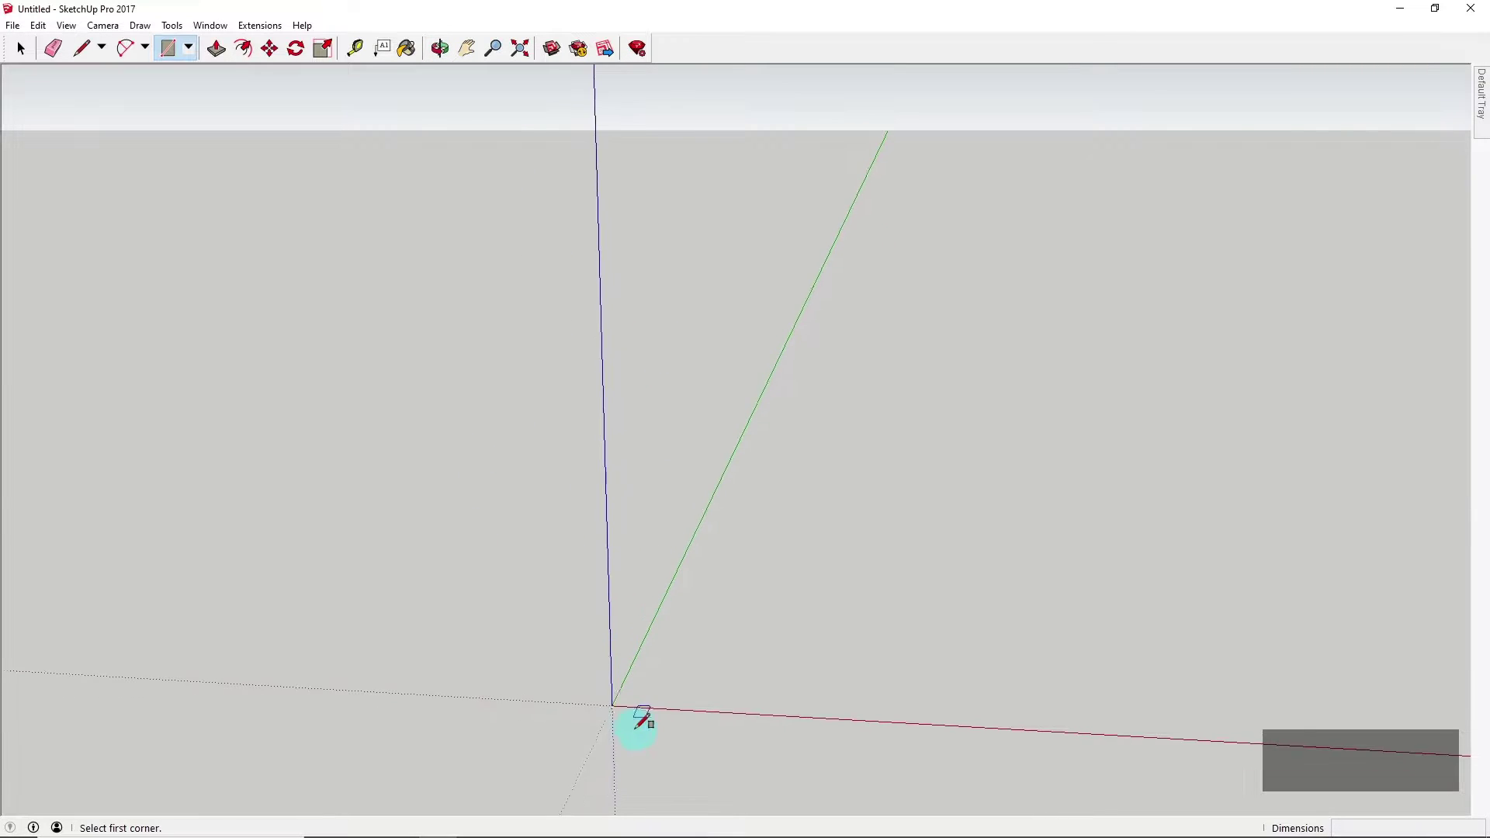
pyautogui.scroll(1, 609, 716)
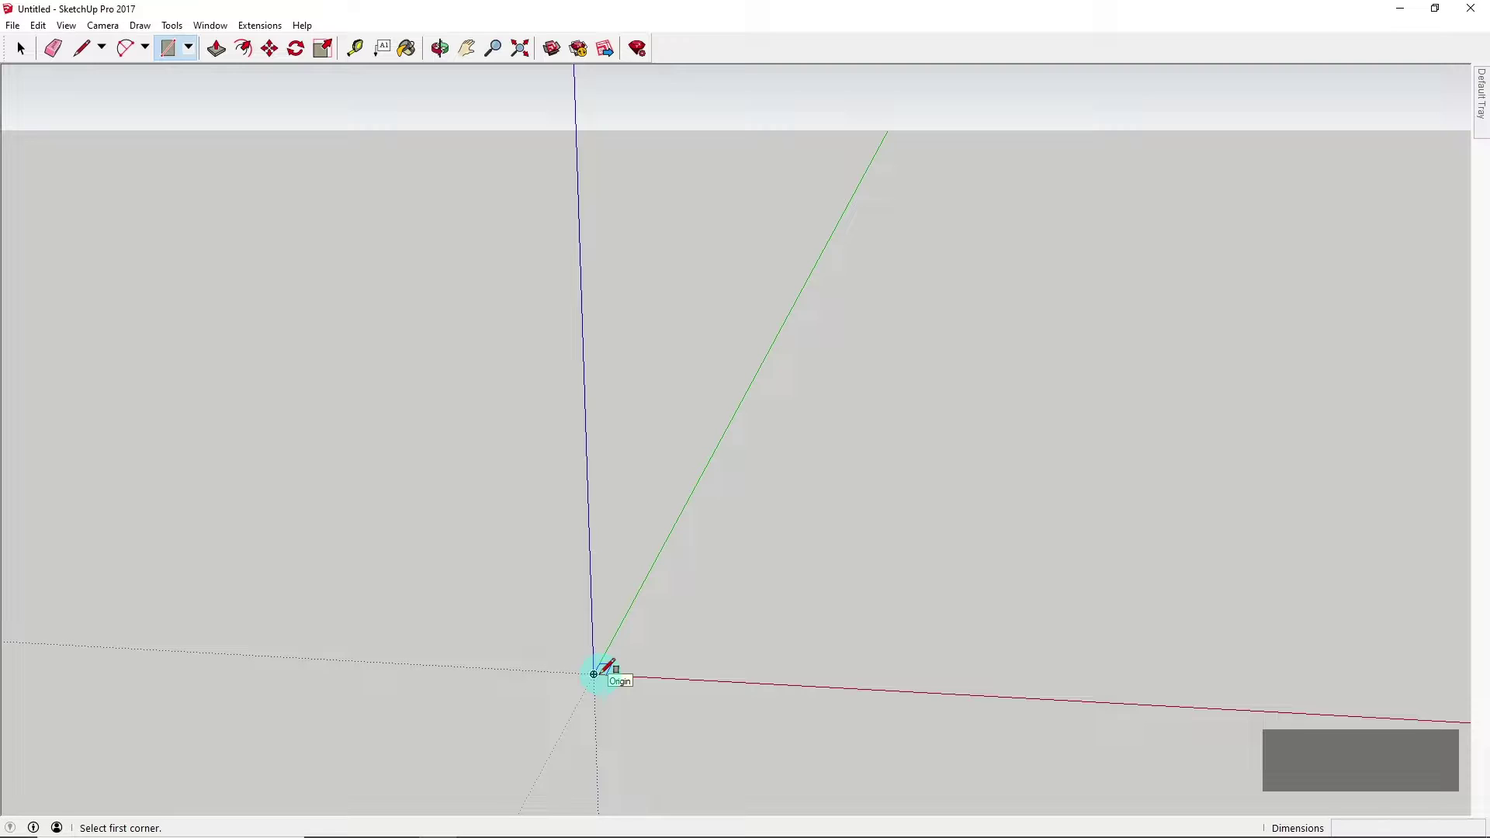
pyautogui.click(595, 673)
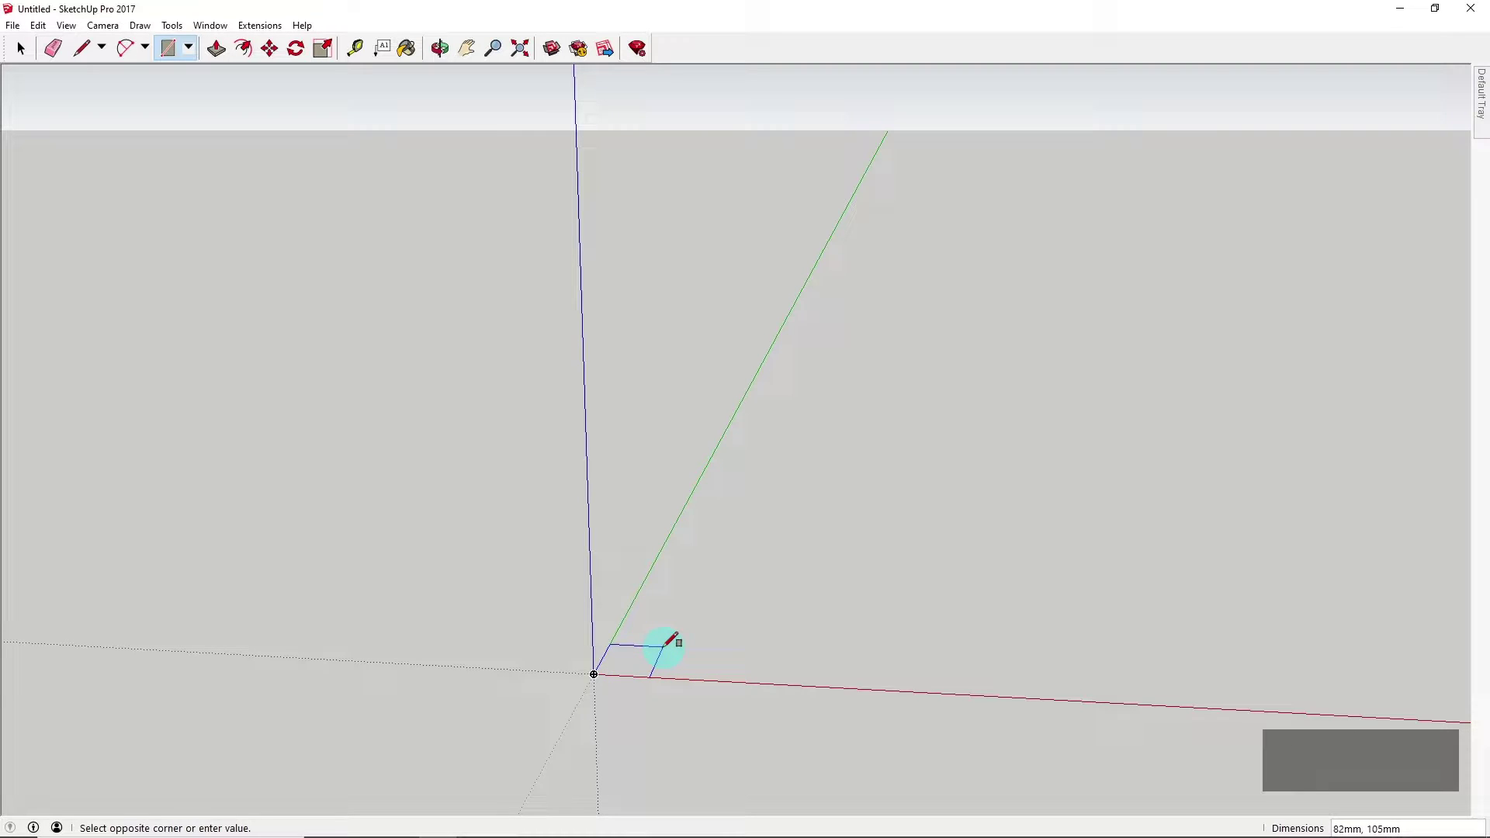
pyautogui.scroll(2, 679, 633)
pyautogui.scroll(-3, 863, 535)
pyautogui.scroll(2, 846, 550)
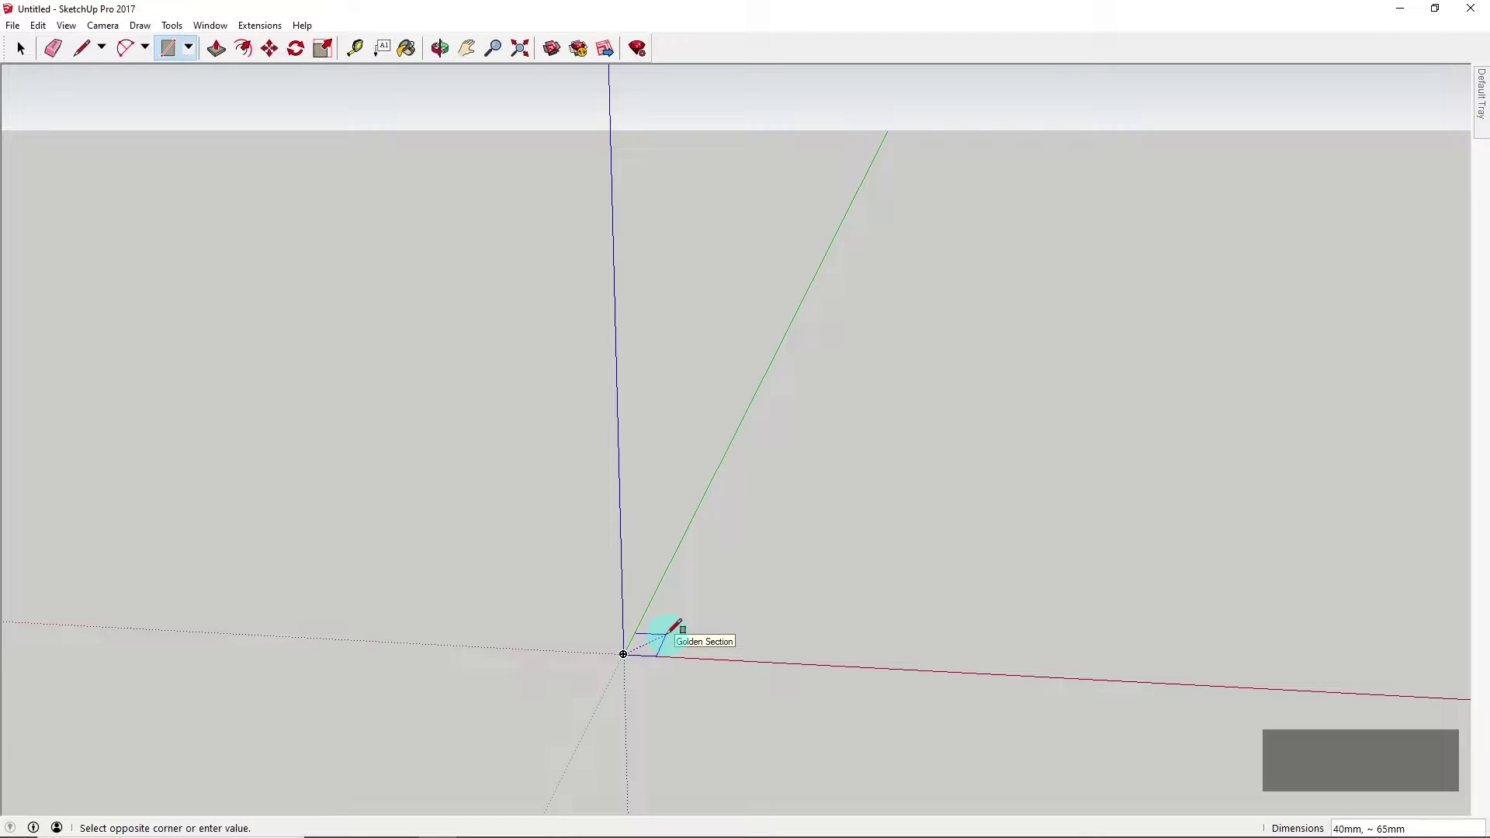
pyautogui.write('40,40')
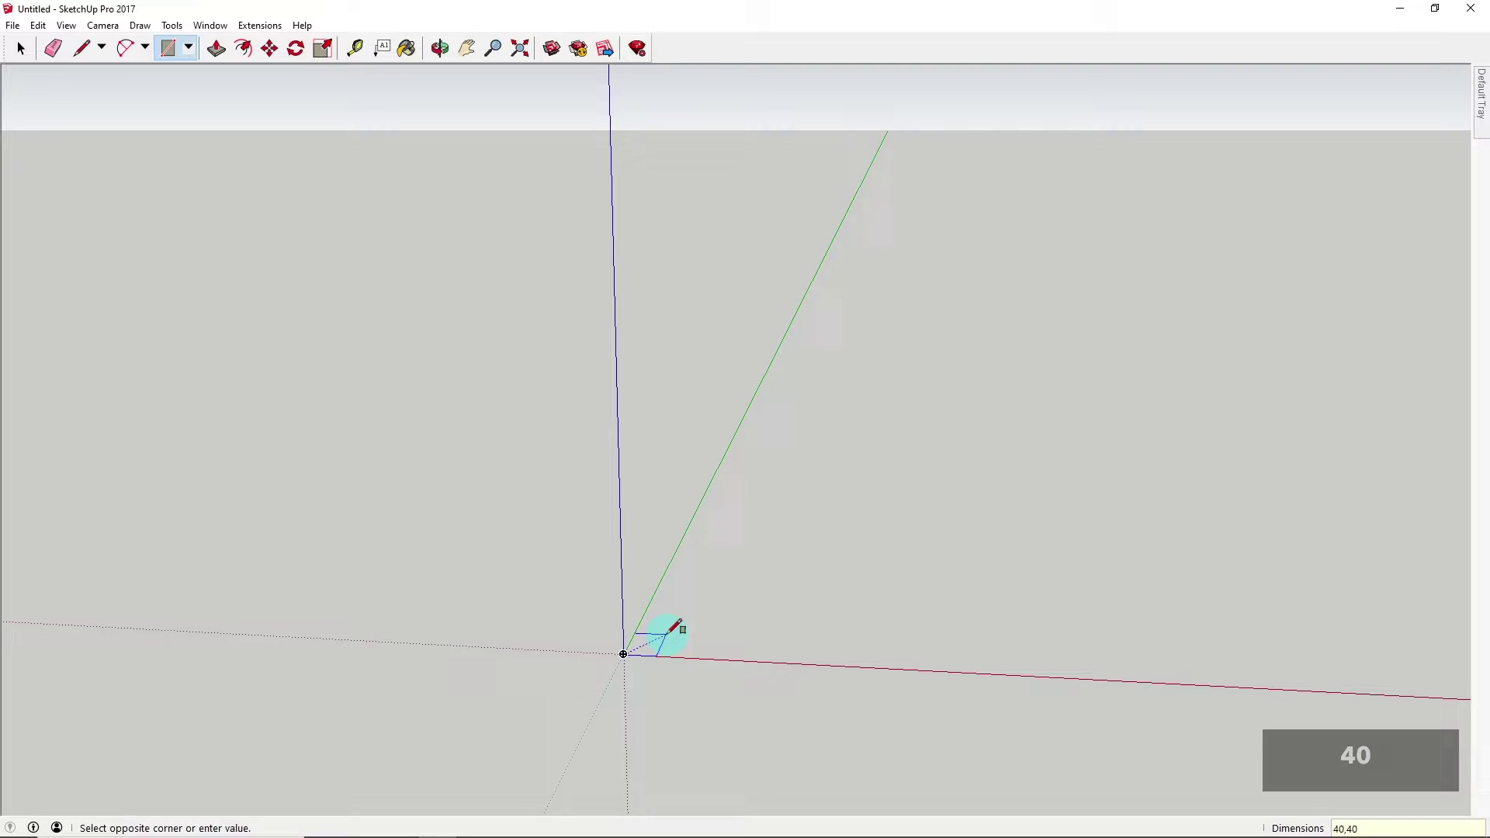
pyautogui.press('Return')
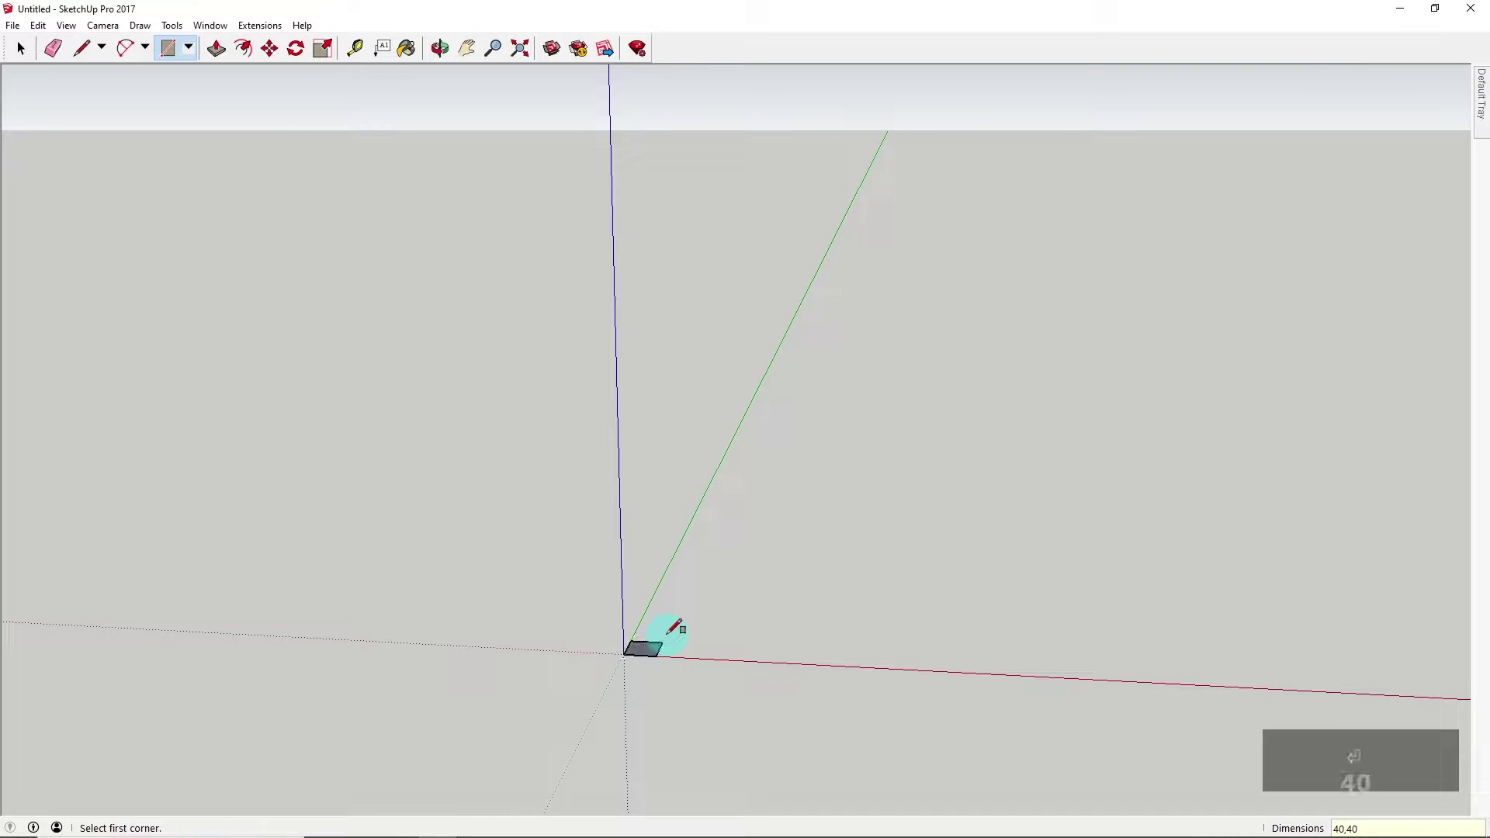
pyautogui.moveTo(672, 629)
pyautogui.mouseDown(button='middle')
pyautogui.moveTo(655, 652)
pyautogui.moveTo(592, 659)
pyautogui.moveTo(659, 621)
pyautogui.moveTo(648, 715)
pyautogui.moveTo(642, 652)
pyautogui.moveTo(642, 676)
pyautogui.moveTo(687, 616)
pyautogui.mouseUp(button='middle')
pyautogui.press('space')
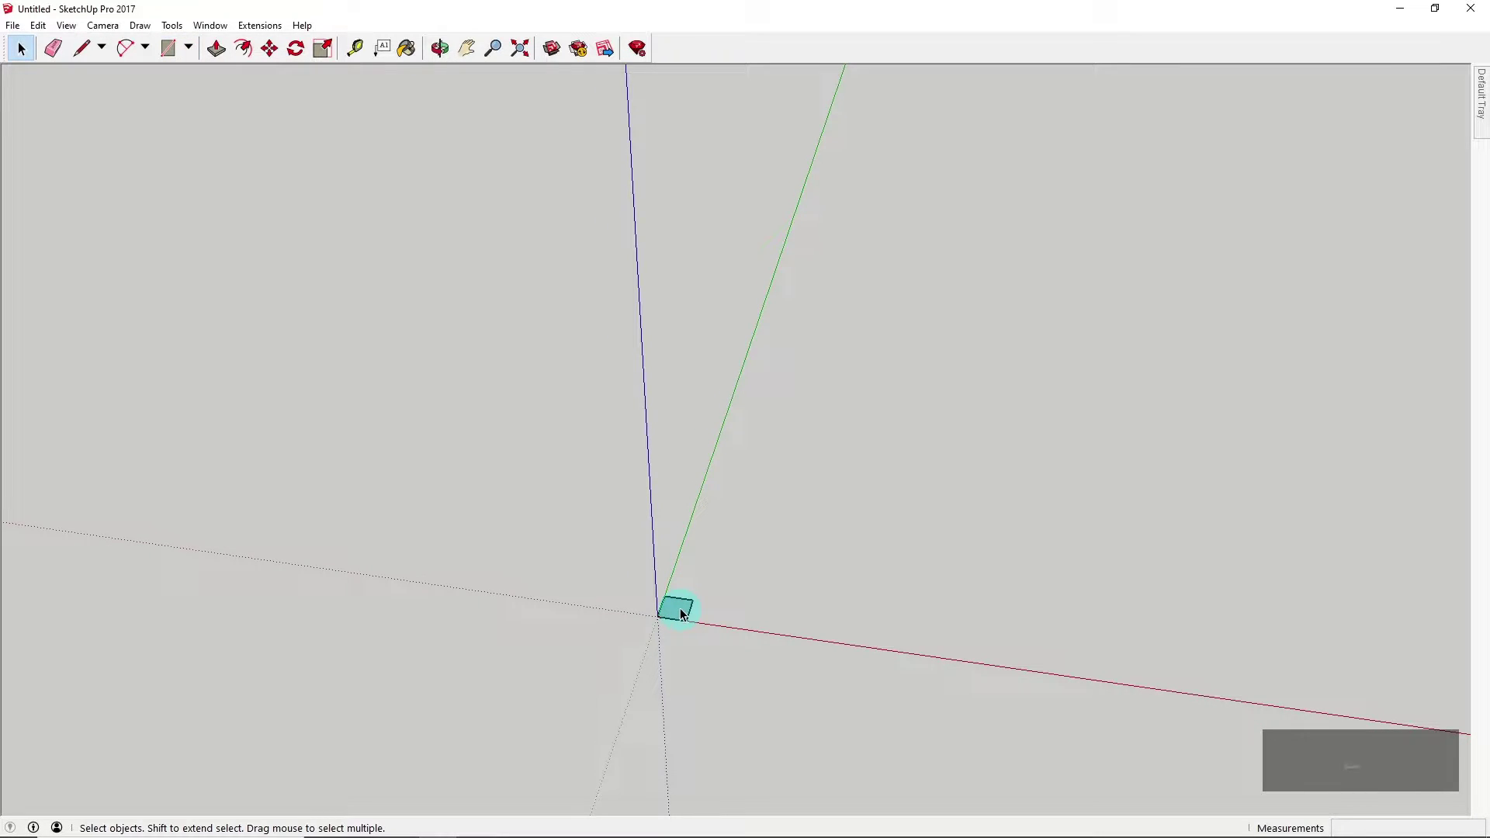
pyautogui.click(337, 218)
pyautogui.click(489, 200)
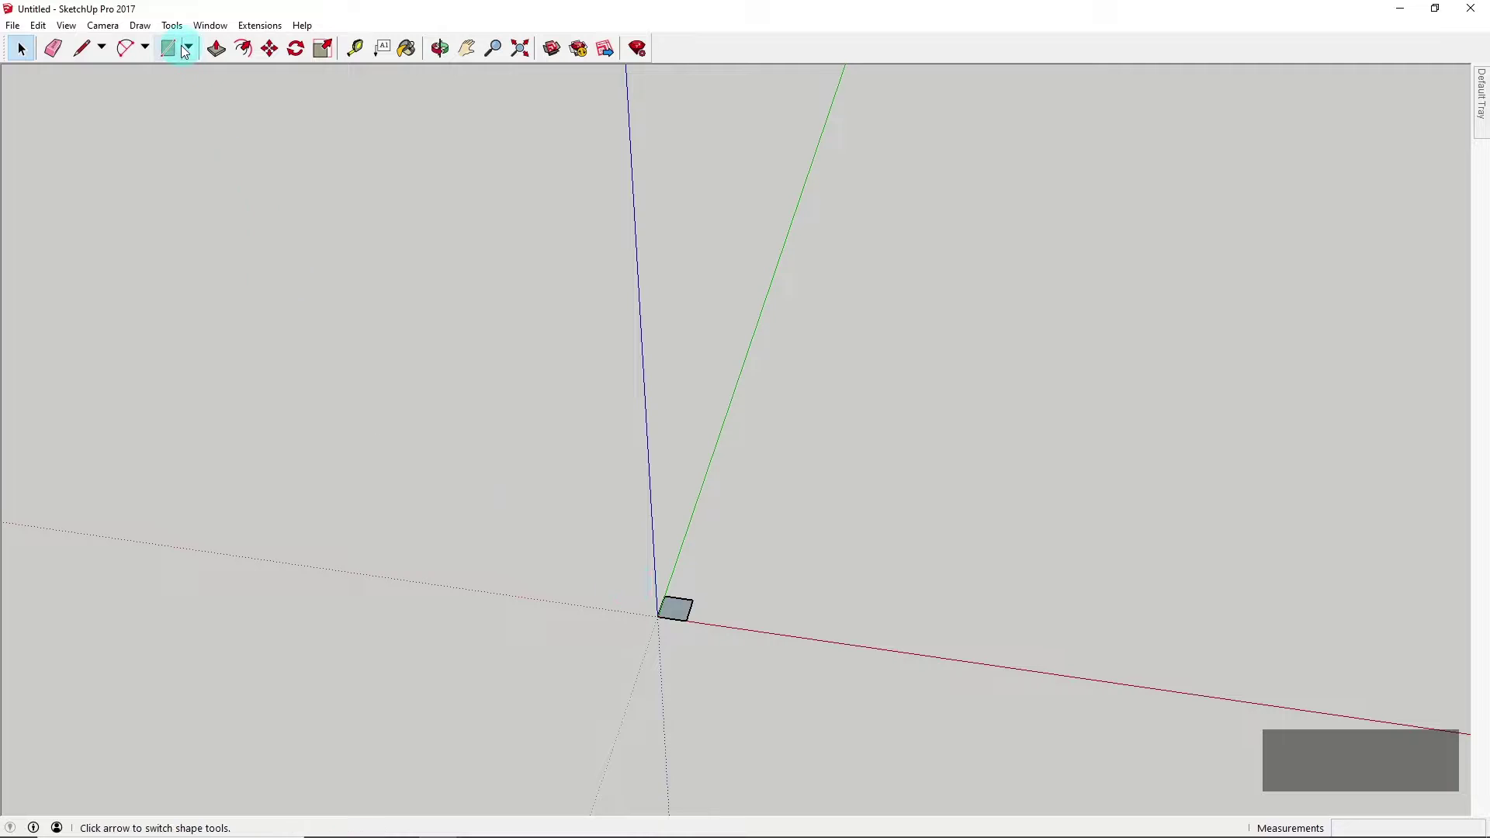
# Push/Pull the square face at the origin upward by 840 mm to form a desk leg
pyautogui.click(213, 53)
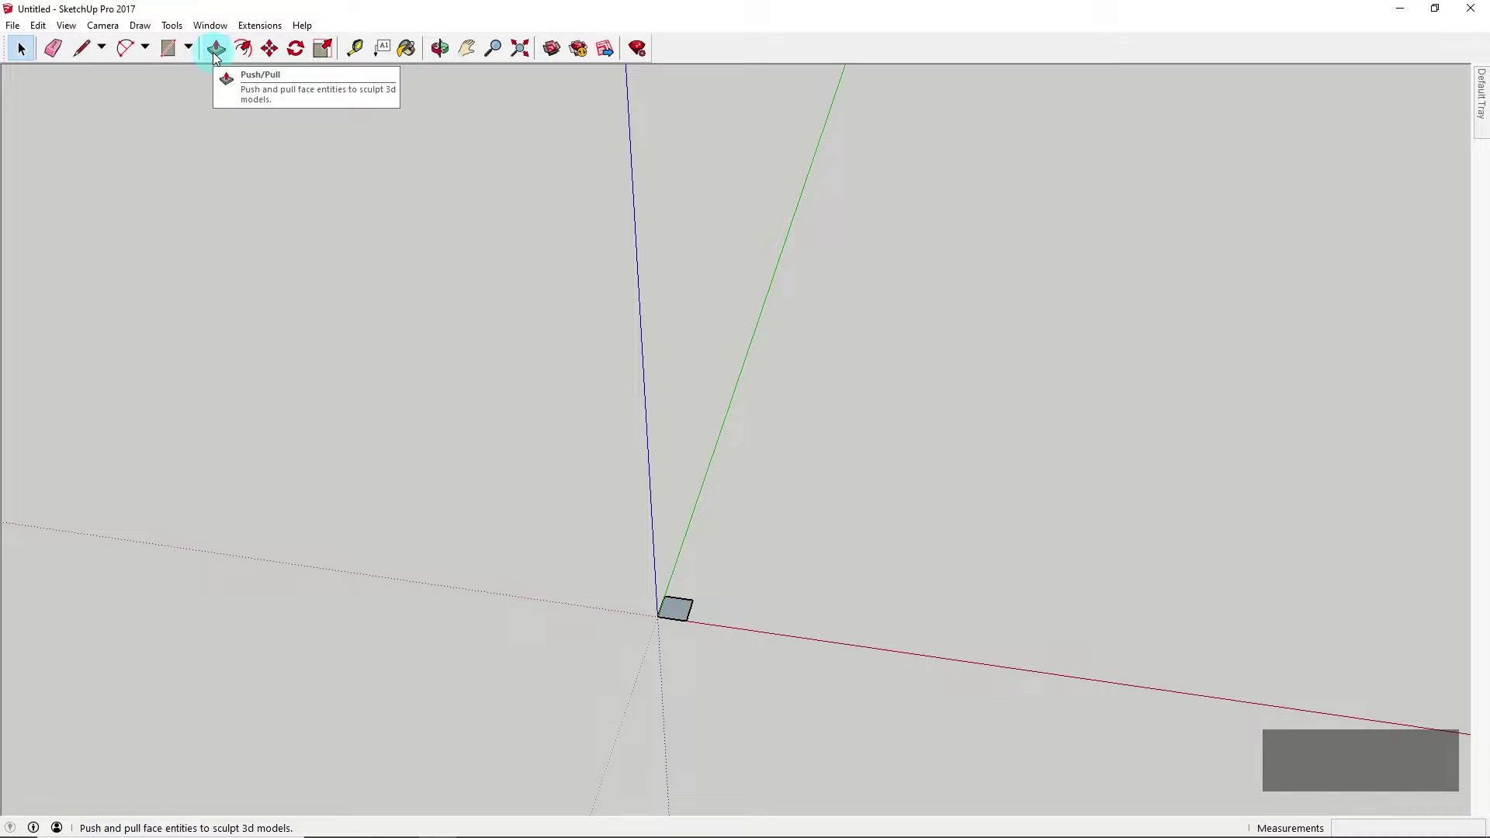
pyautogui.click(216, 54)
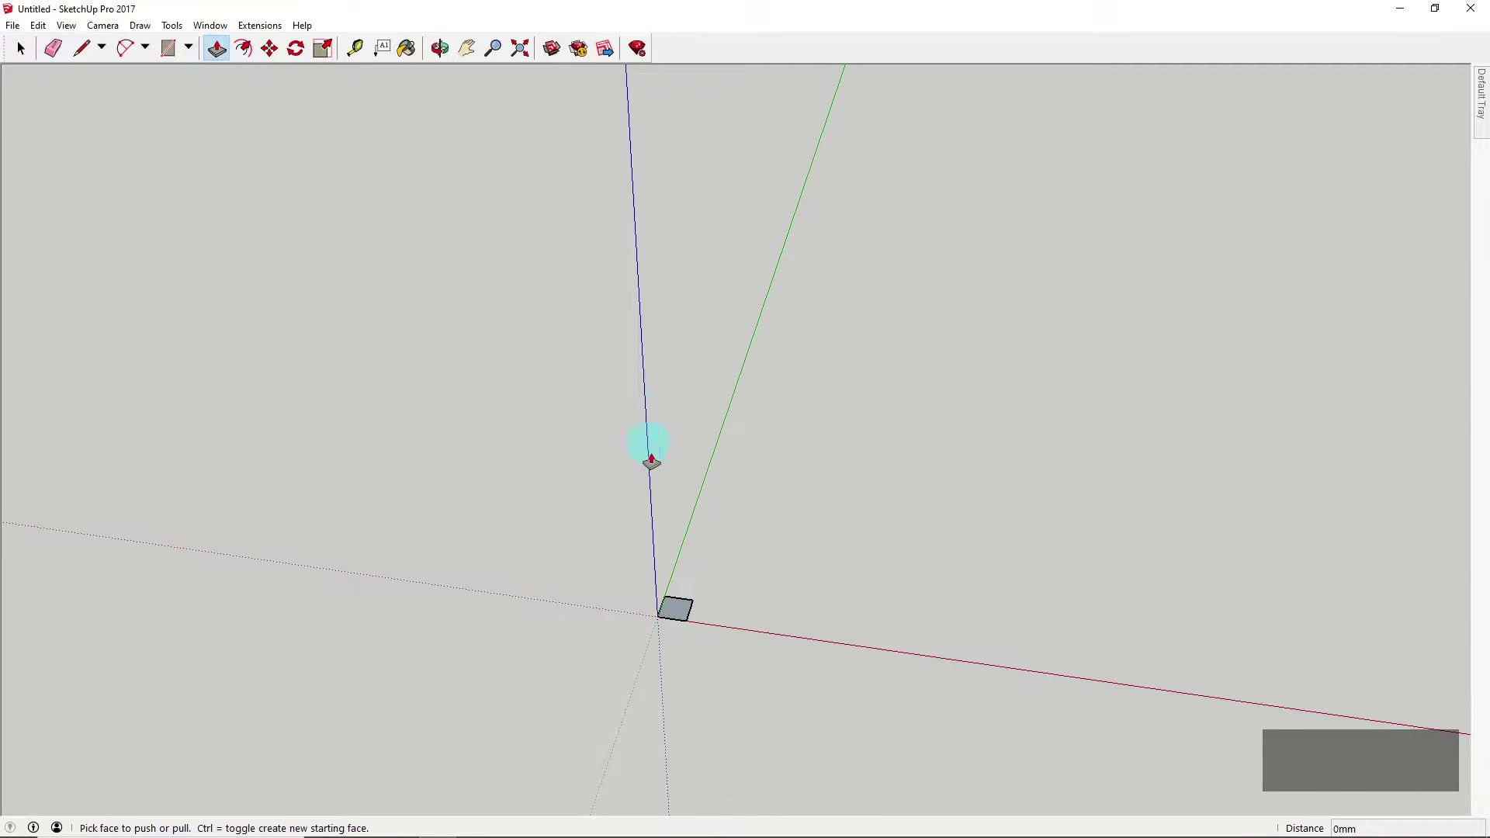
pyautogui.scroll(3, 677, 617)
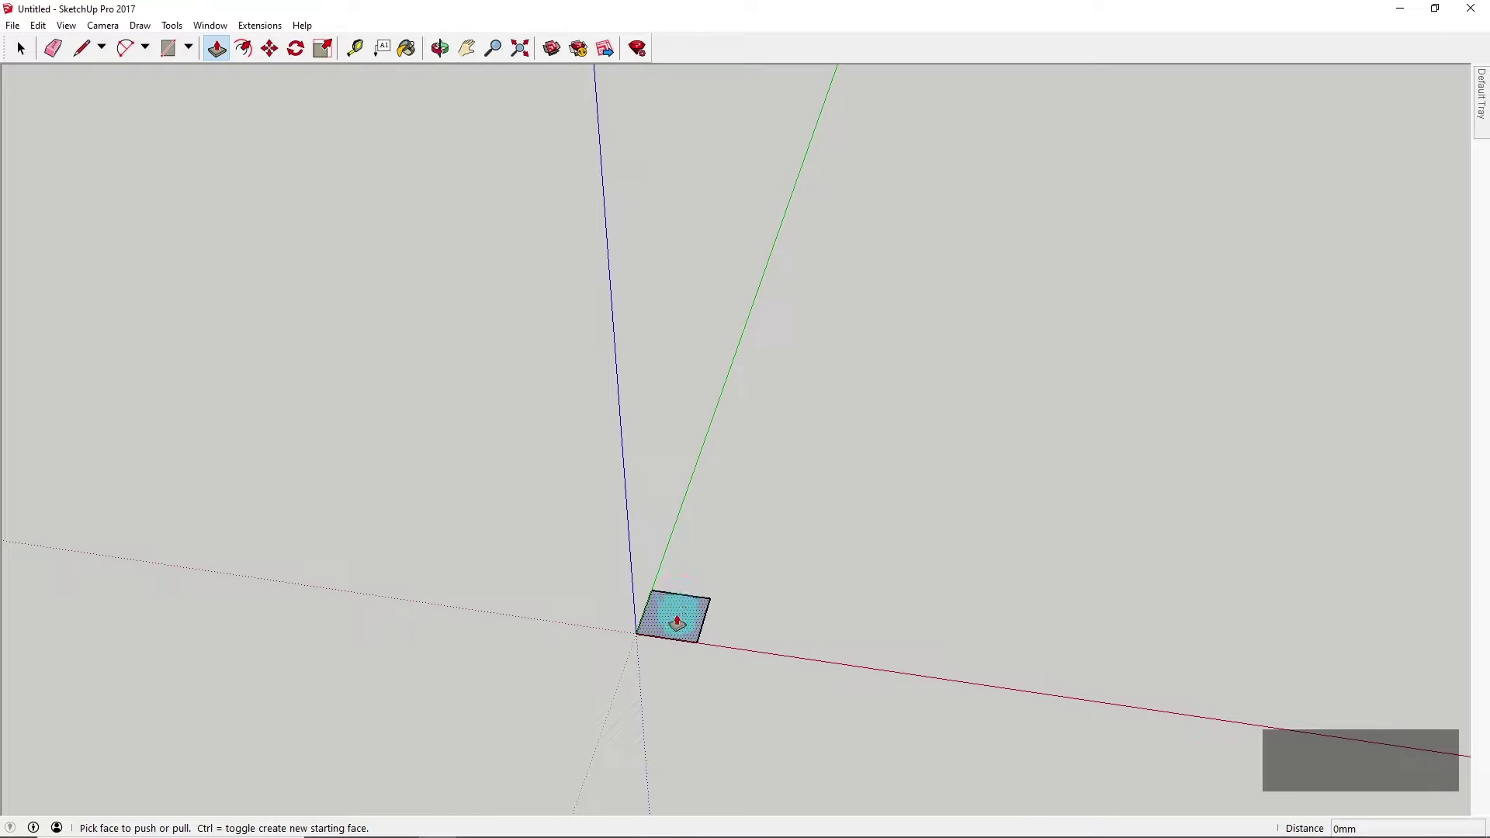
pyautogui.scroll(-3, 566, 372)
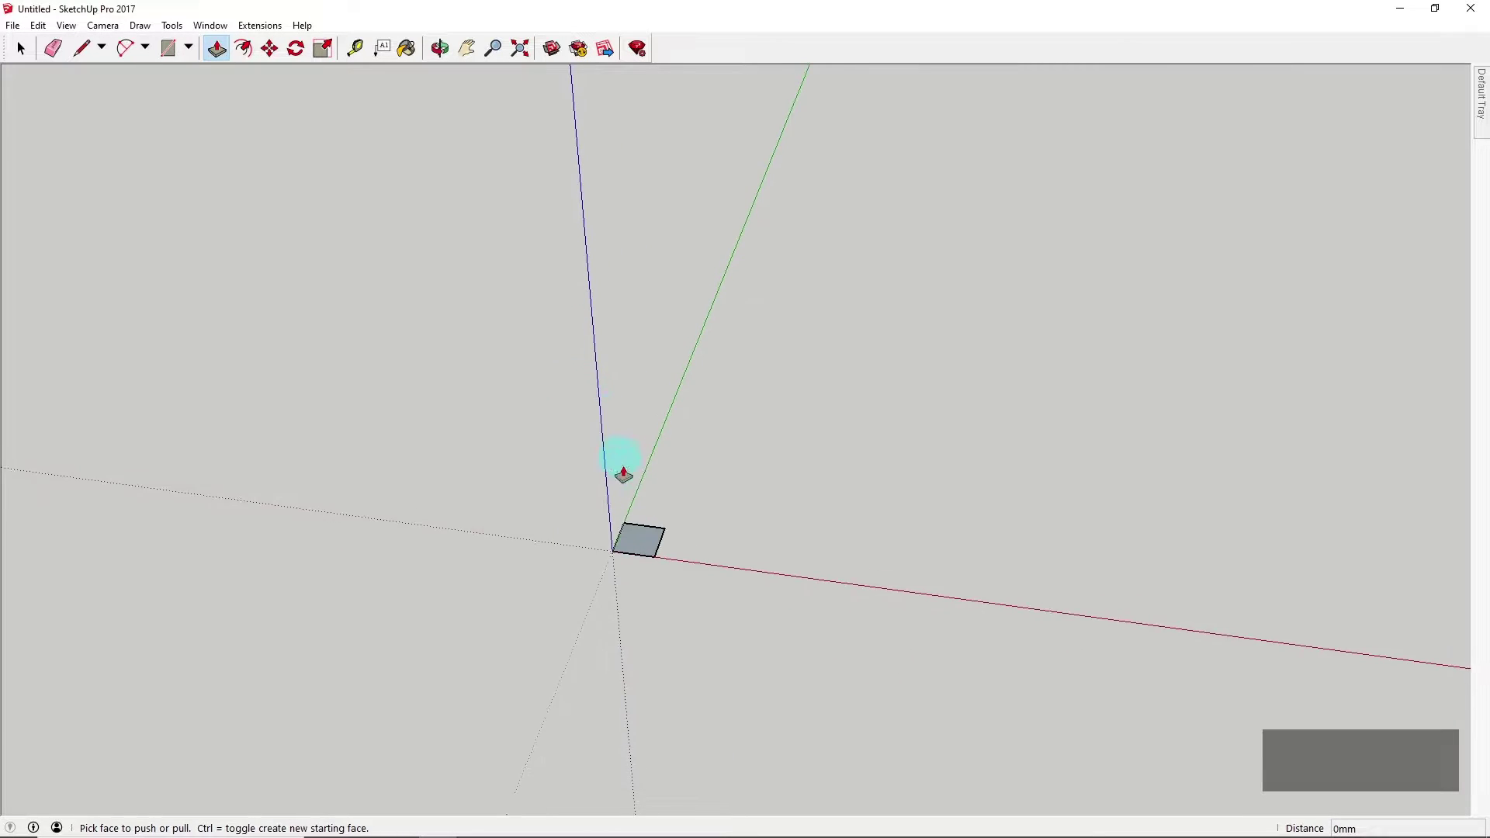
pyautogui.scroll(2, 637, 567)
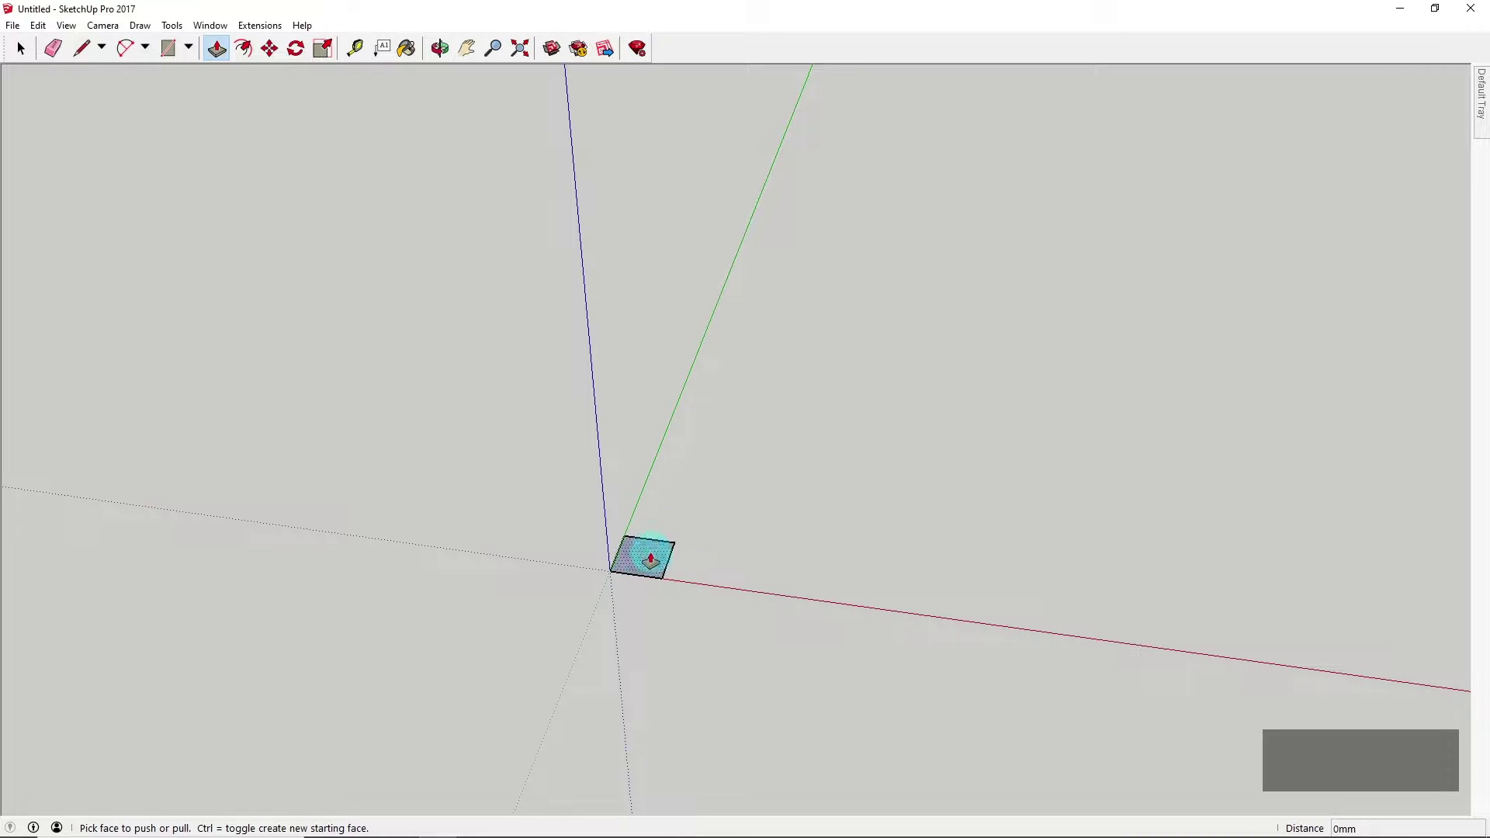
pyautogui.moveTo(652, 556); pyautogui.dragTo(672, 302)
pyautogui.scroll(-3, 669, 582)
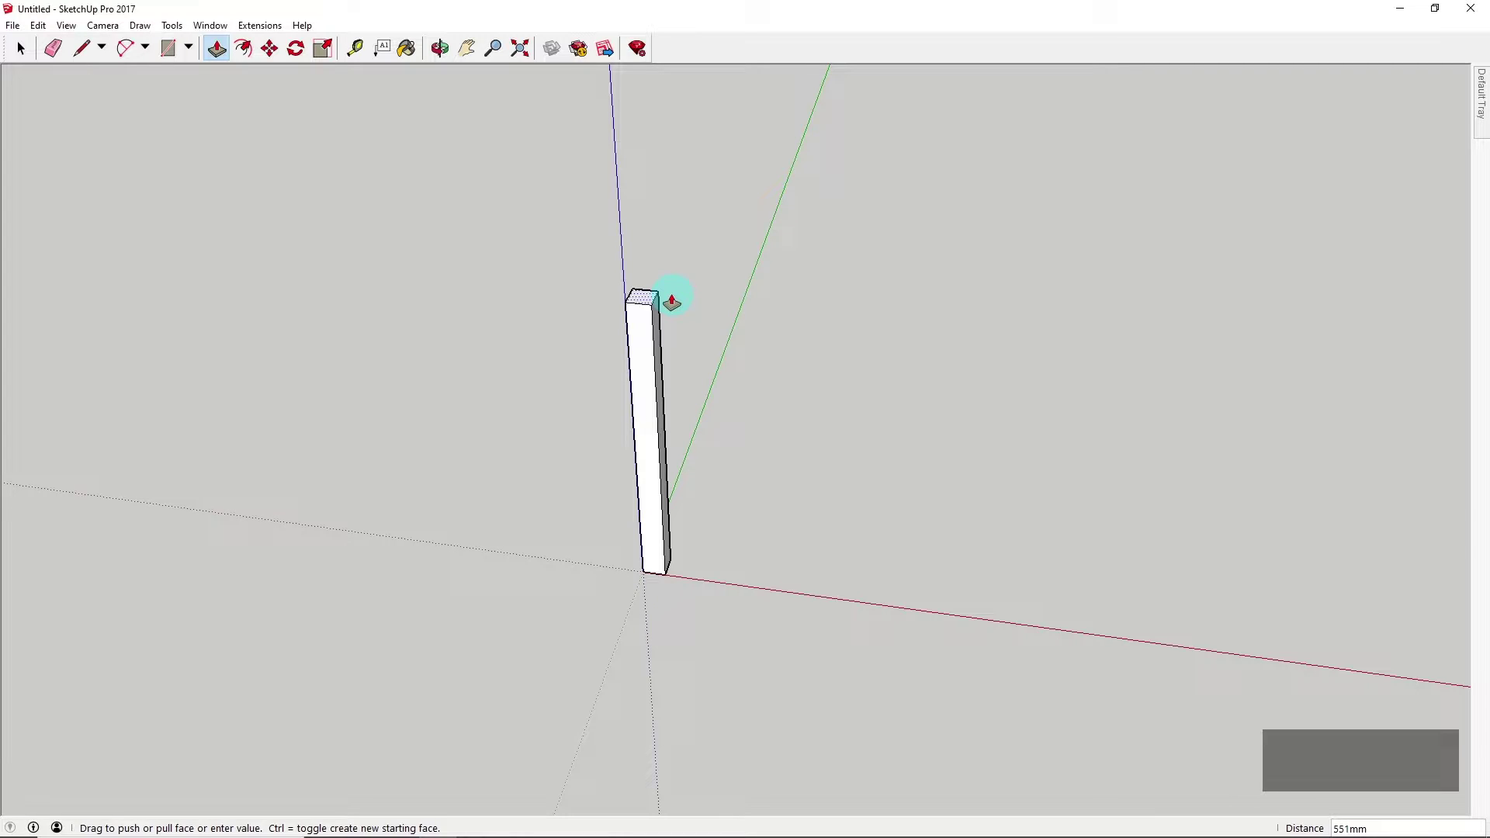
pyautogui.moveTo(672, 303)
pyautogui.mouseDown()
pyautogui.moveTo(732, 167)
pyautogui.moveTo(672, 220)
pyautogui.moveTo(668, 288)
pyautogui.mouseUp()
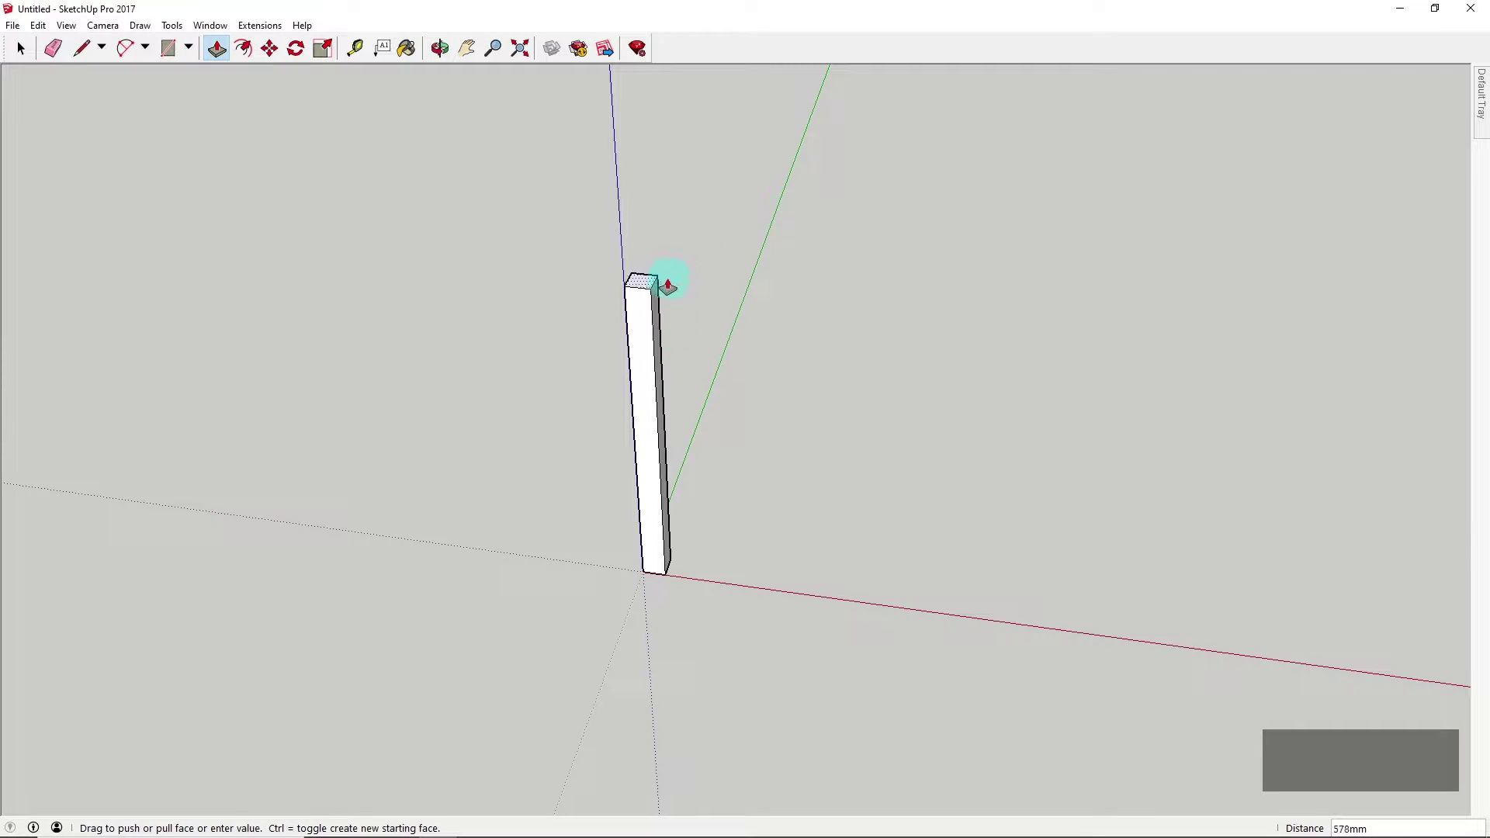
pyautogui.write('840')
pyautogui.press('Return')
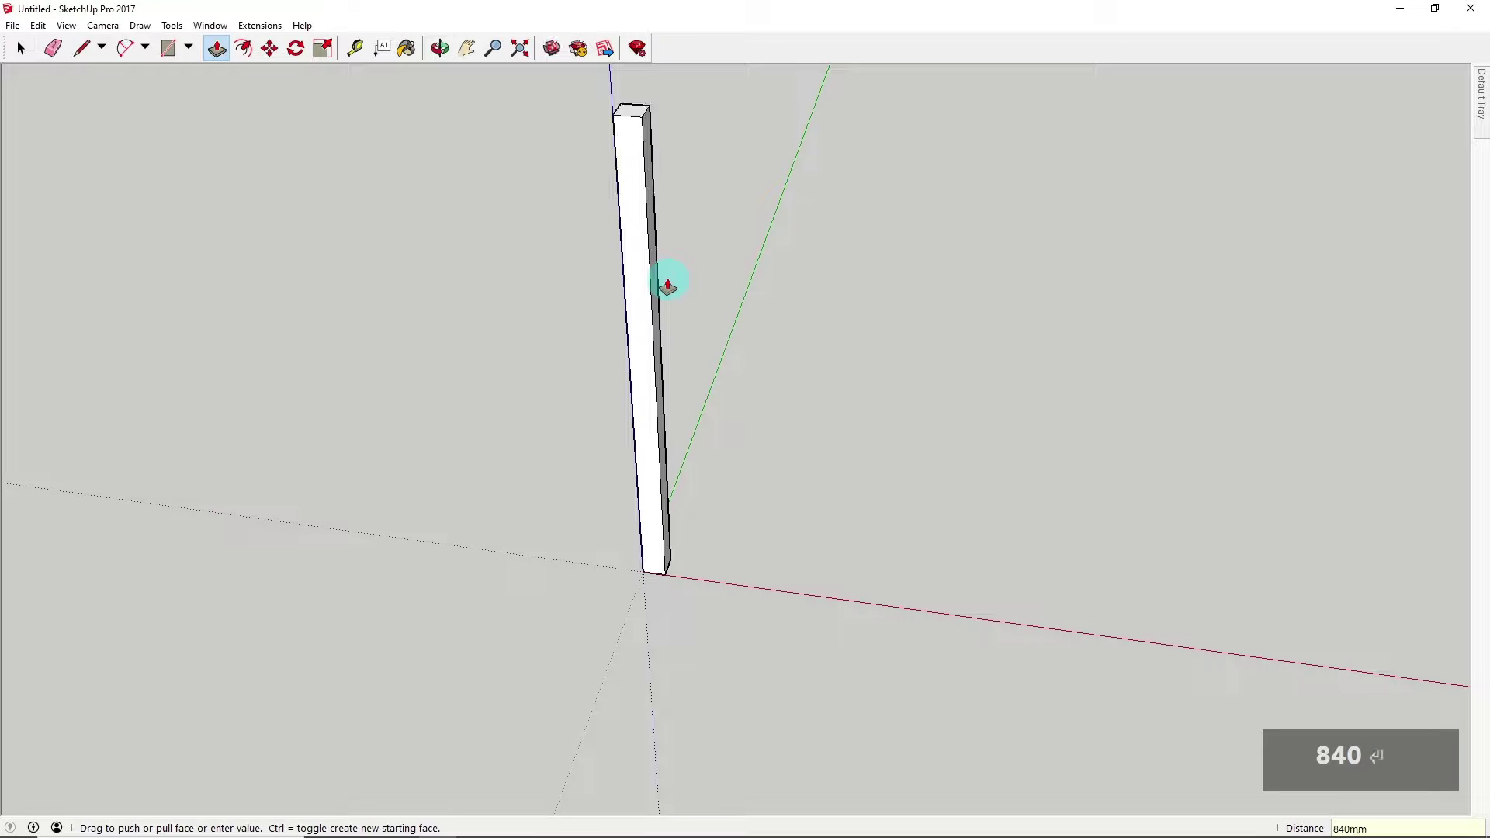
pyautogui.scroll(-3, 691, 356)
pyautogui.moveTo(738, 592); pyautogui.dragTo(731, 419, button='middle')
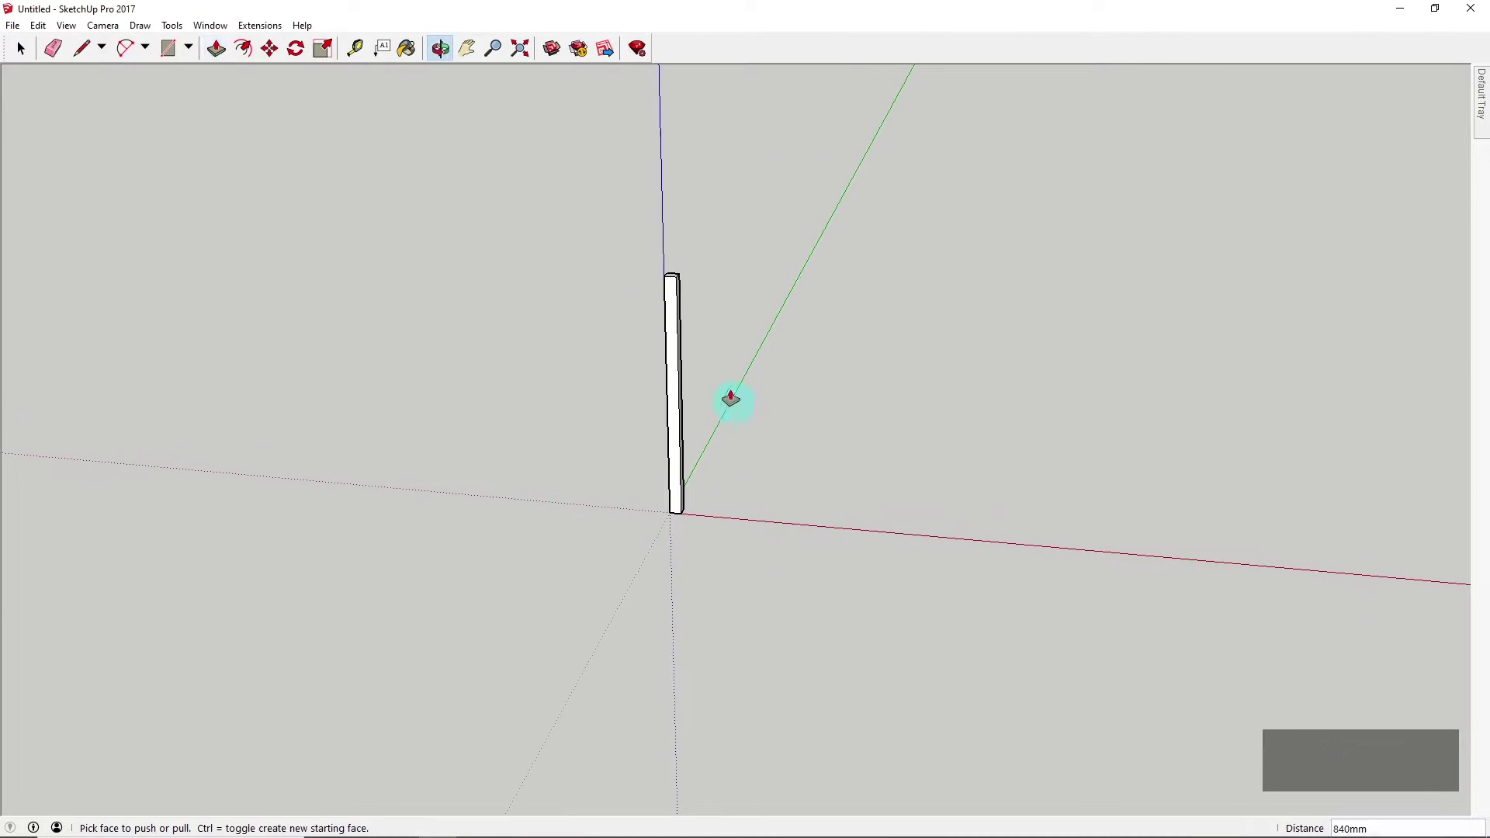
pyautogui.scroll(2, 732, 399)
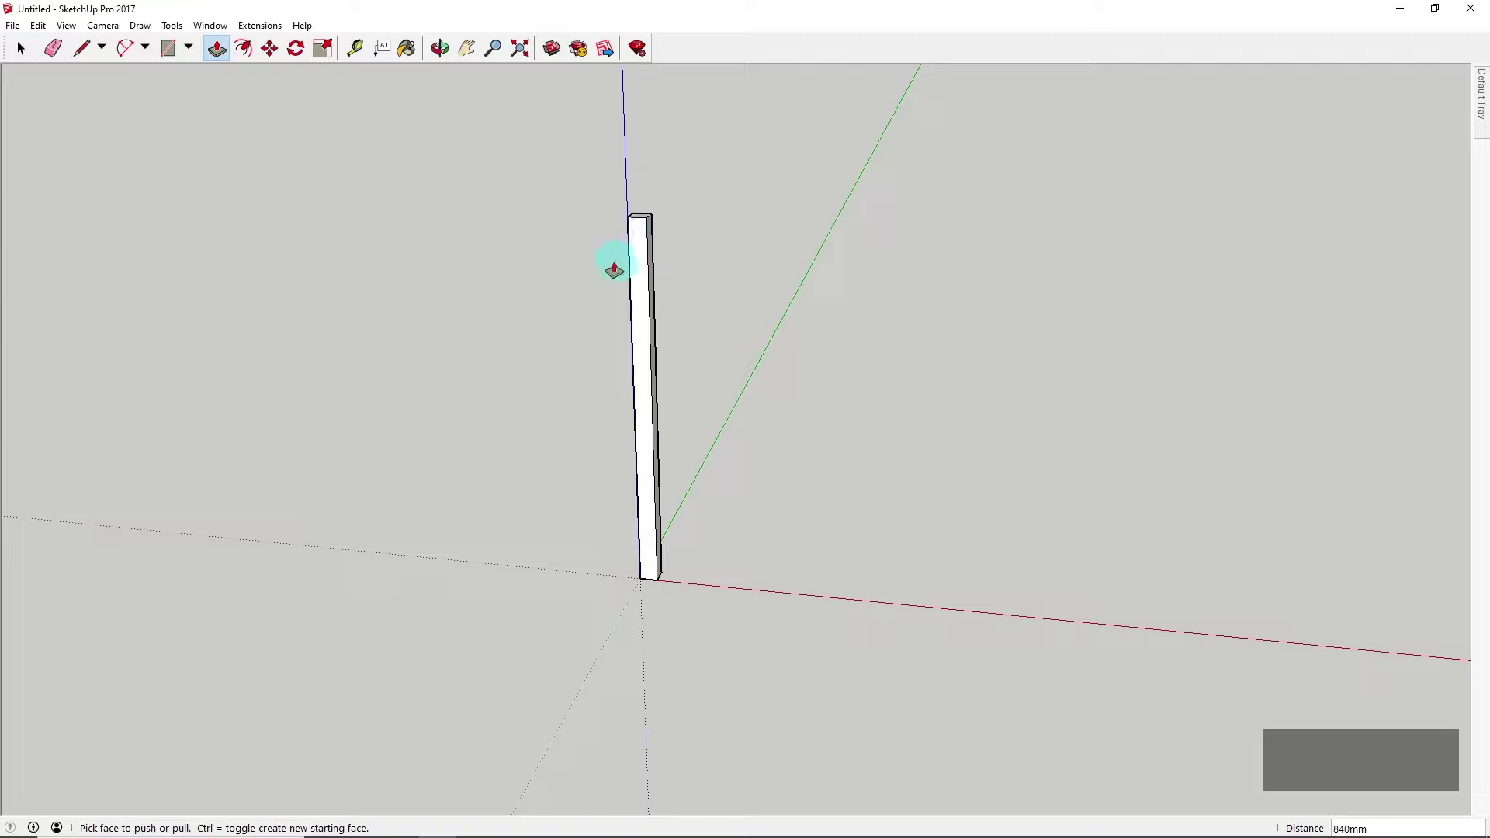
# Select the whole leg with all its faces and edges and make it a component, keeping the default settings
pyautogui.click(22, 50)
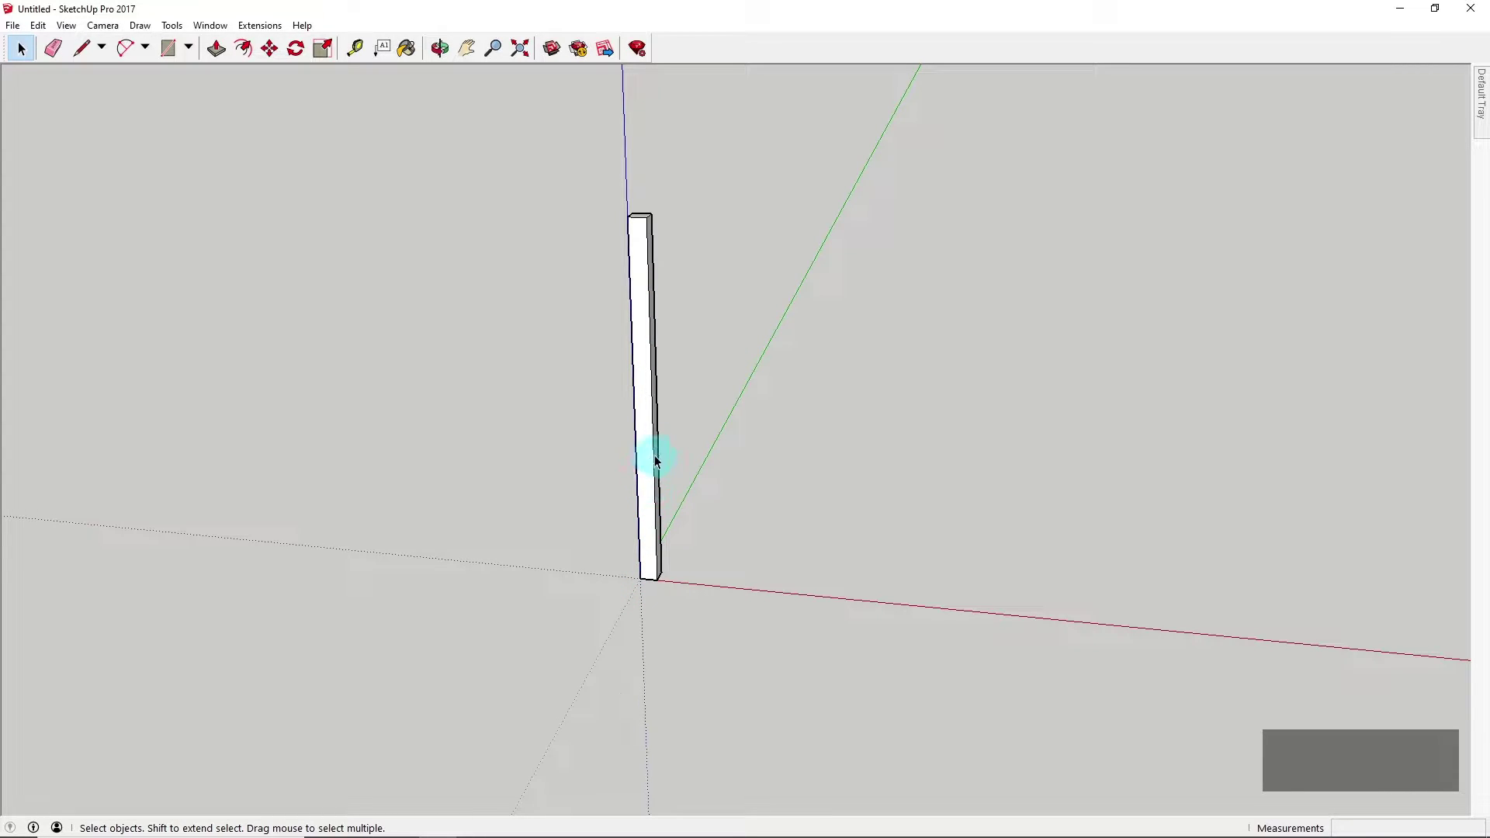
pyautogui.tripleClick(648, 388)
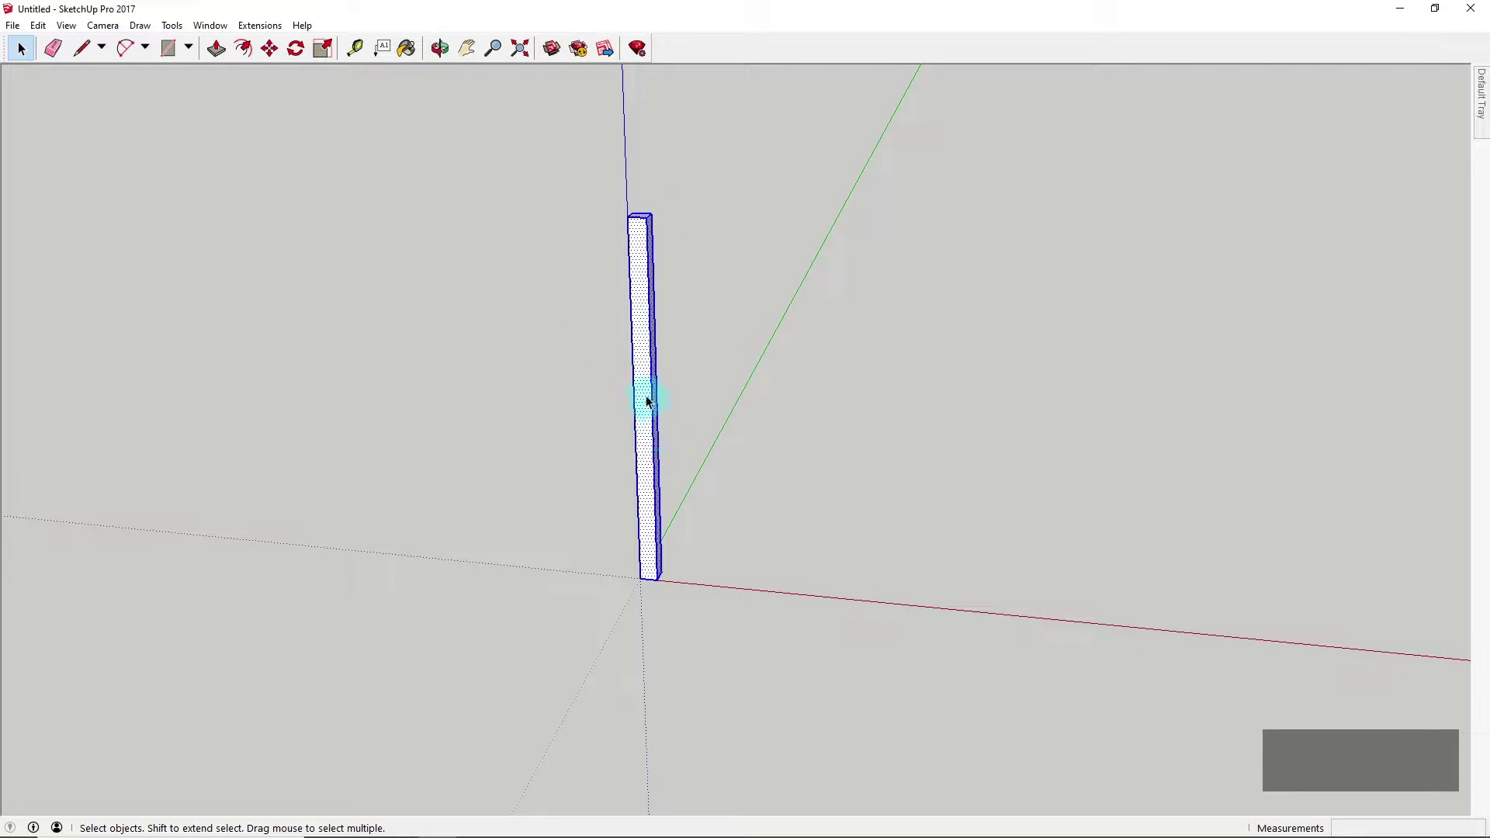
pyautogui.rightClick(643, 364)
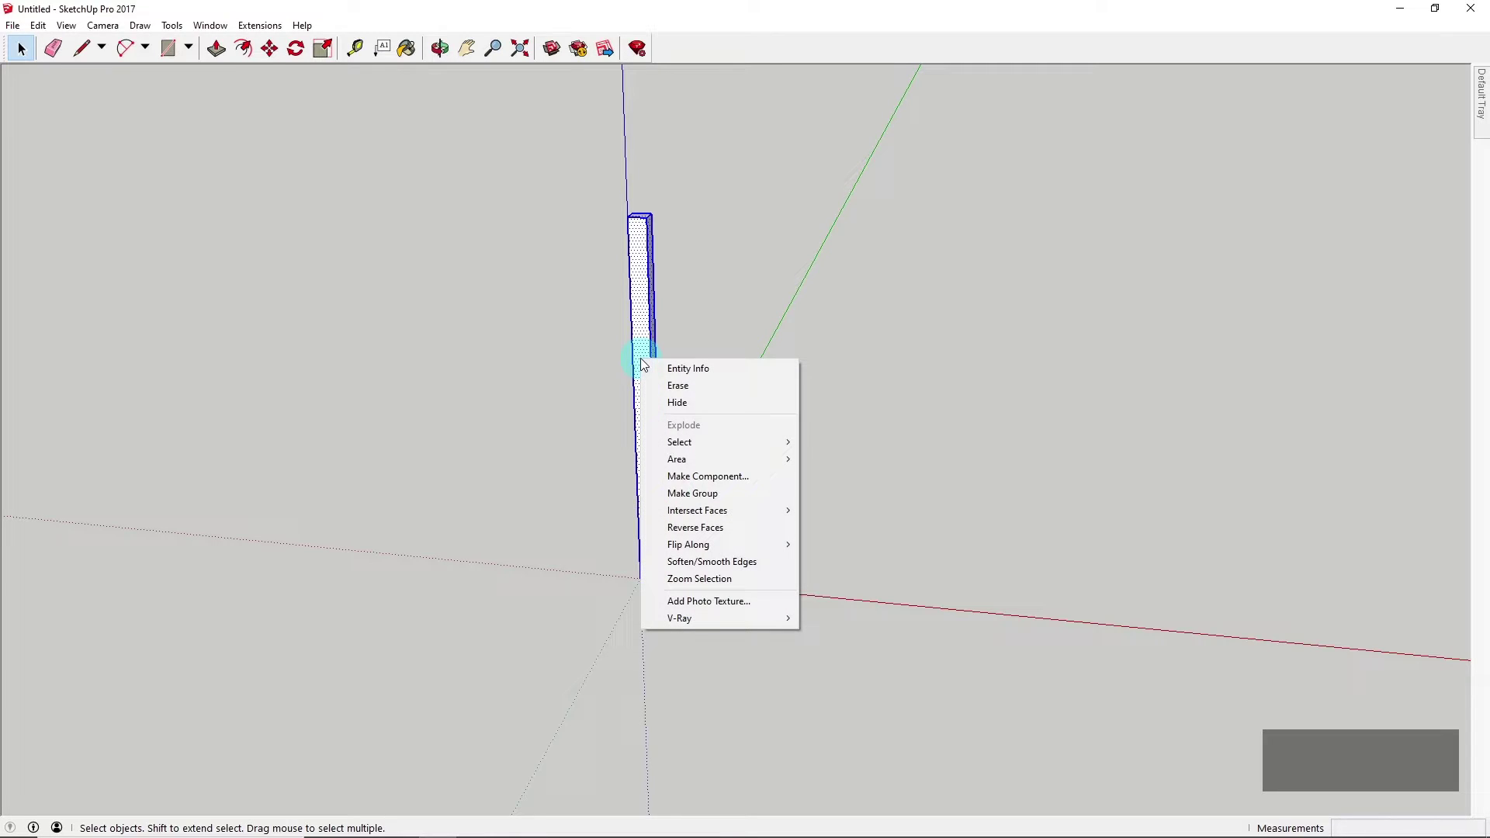
pyautogui.click(700, 476)
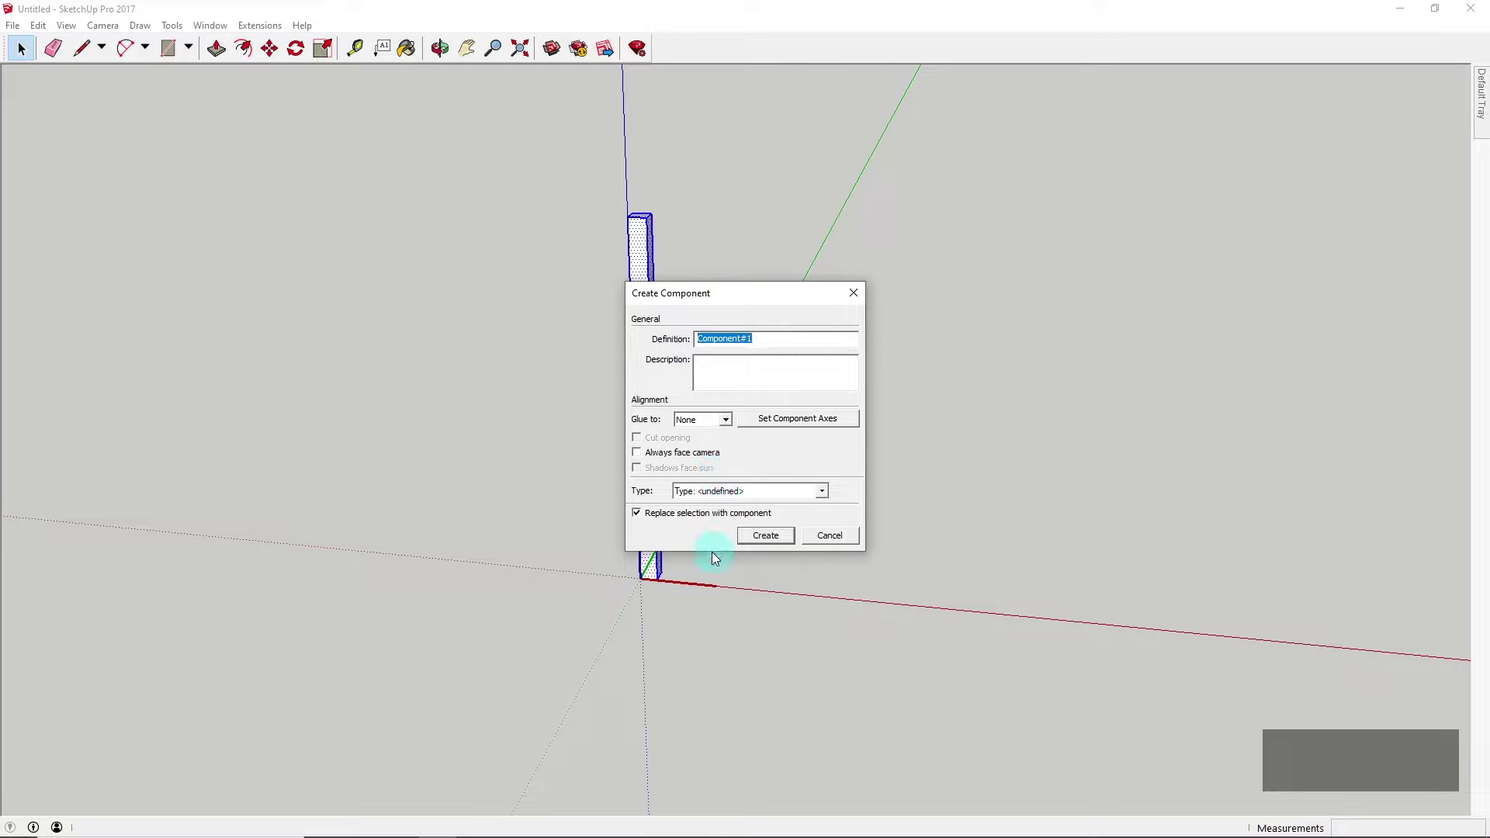
pyautogui.click(765, 535)
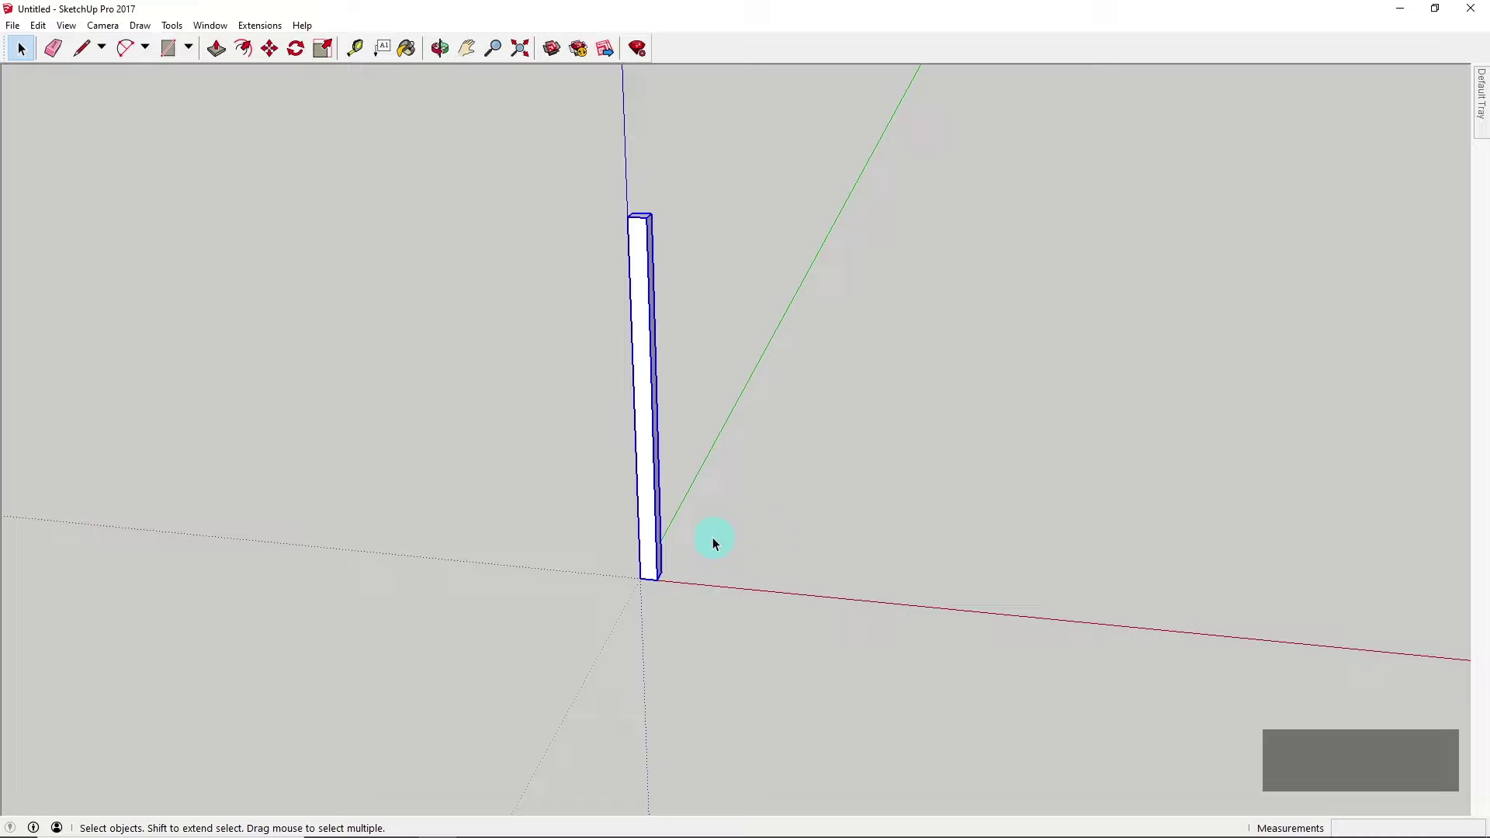
# Copy the leg component from its corner at the origin 760 mm along the green axis
pyautogui.moveTo(714, 543); pyautogui.dragTo(547, 393, button='middle')
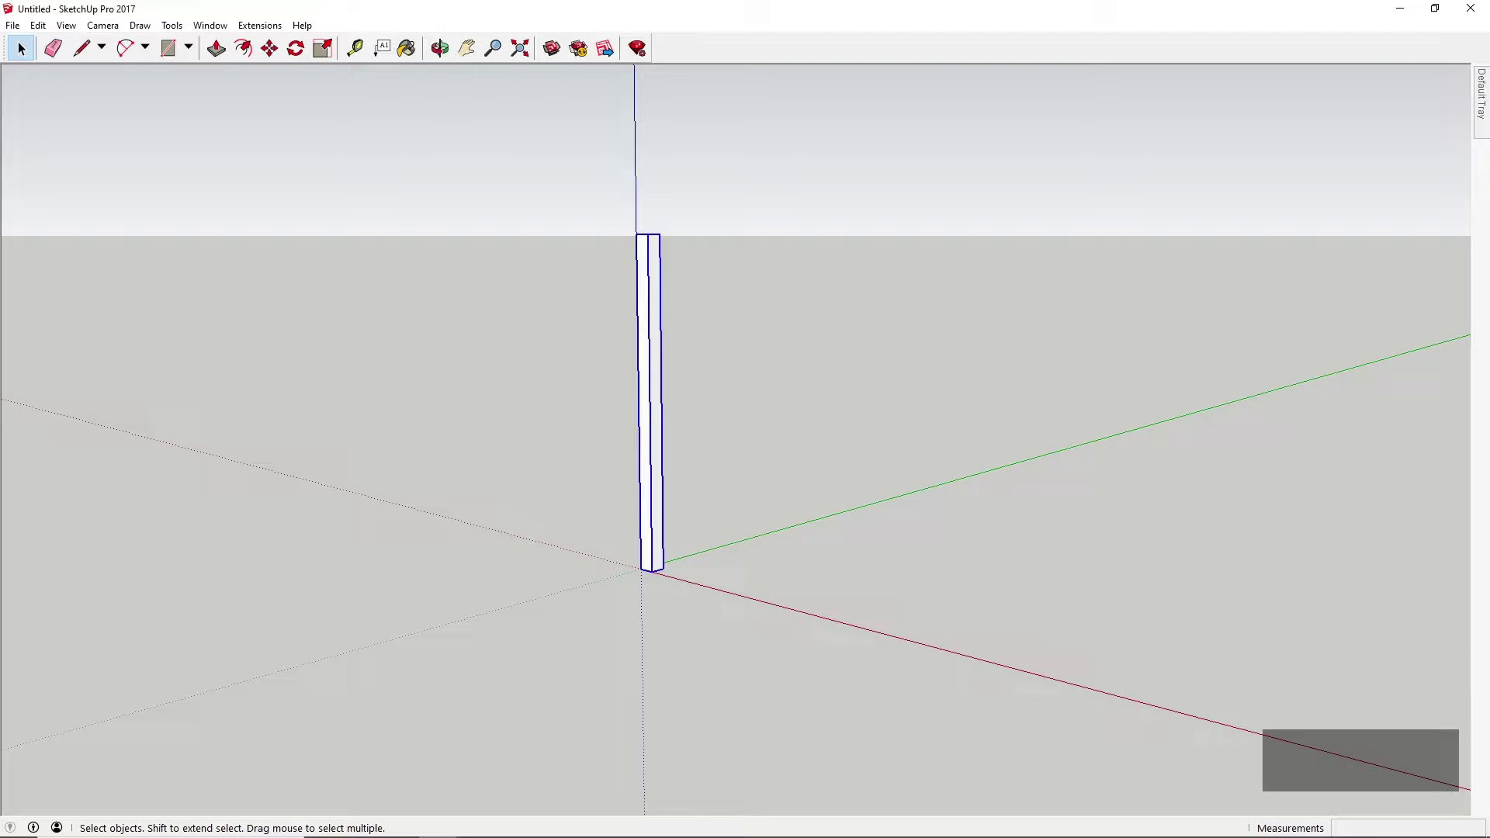
pyautogui.moveTo(644, 570)
pyautogui.mouseDown(button='middle')
pyautogui.moveTo(592, 476)
pyautogui.moveTo(931, 469)
pyautogui.moveTo(918, 516)
pyautogui.moveTo(703, 529)
pyautogui.moveTo(499, 519)
pyautogui.moveTo(862, 509)
pyautogui.moveTo(985, 528)
pyautogui.mouseUp(button='middle')
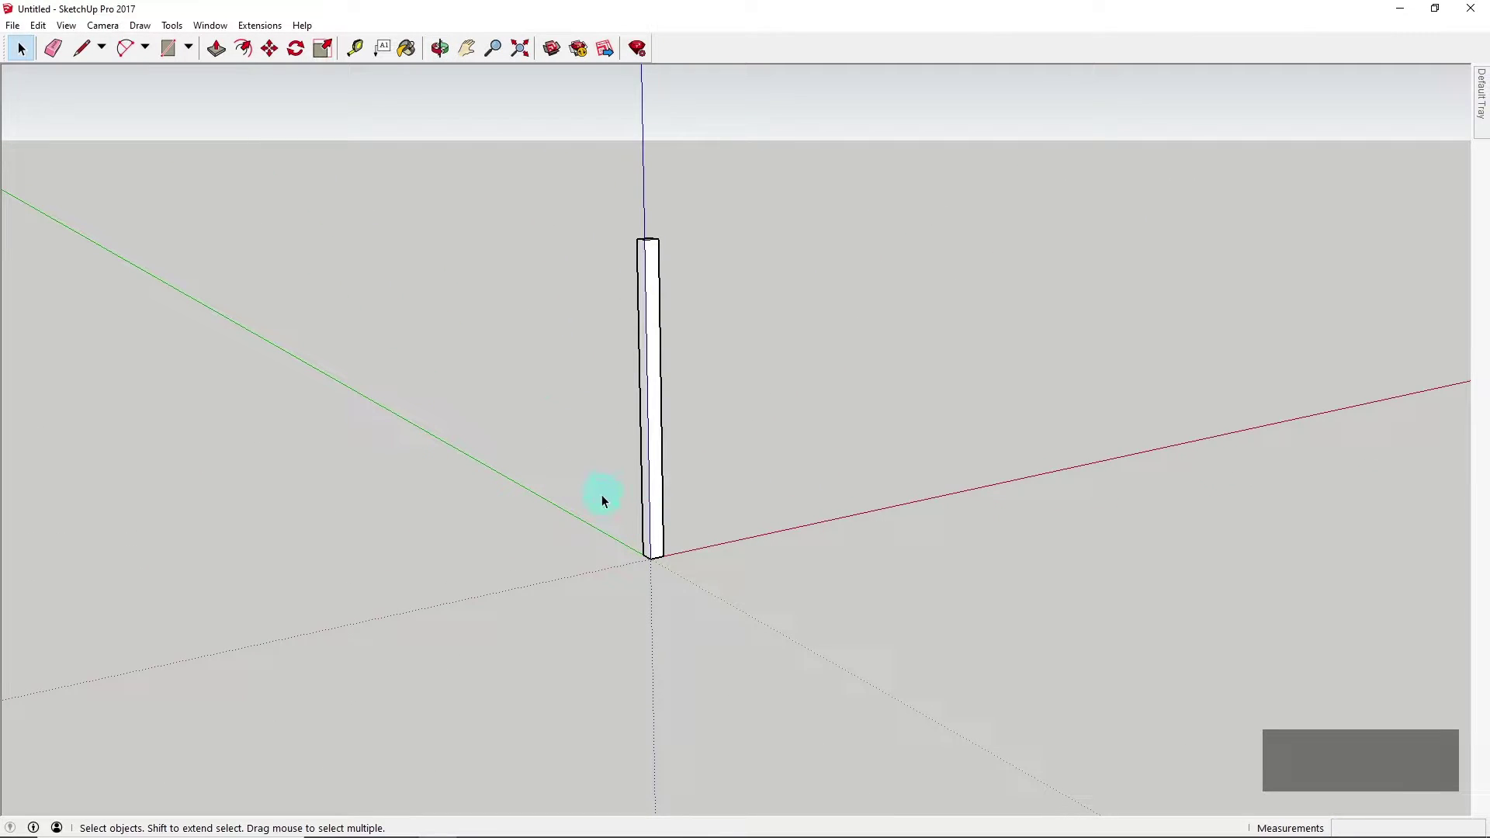
pyautogui.click(658, 424)
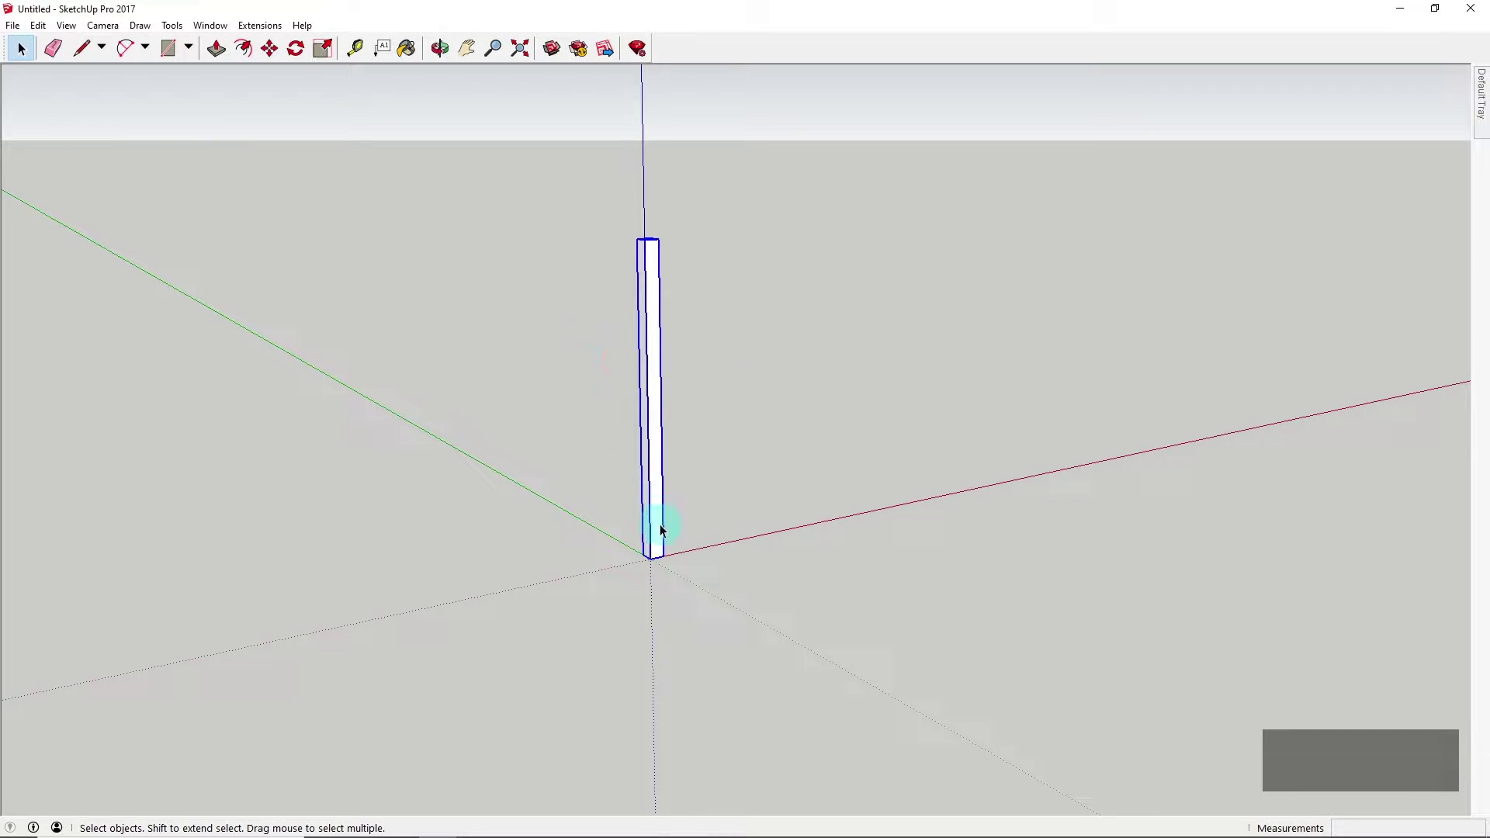
pyautogui.scroll(2, 654, 541)
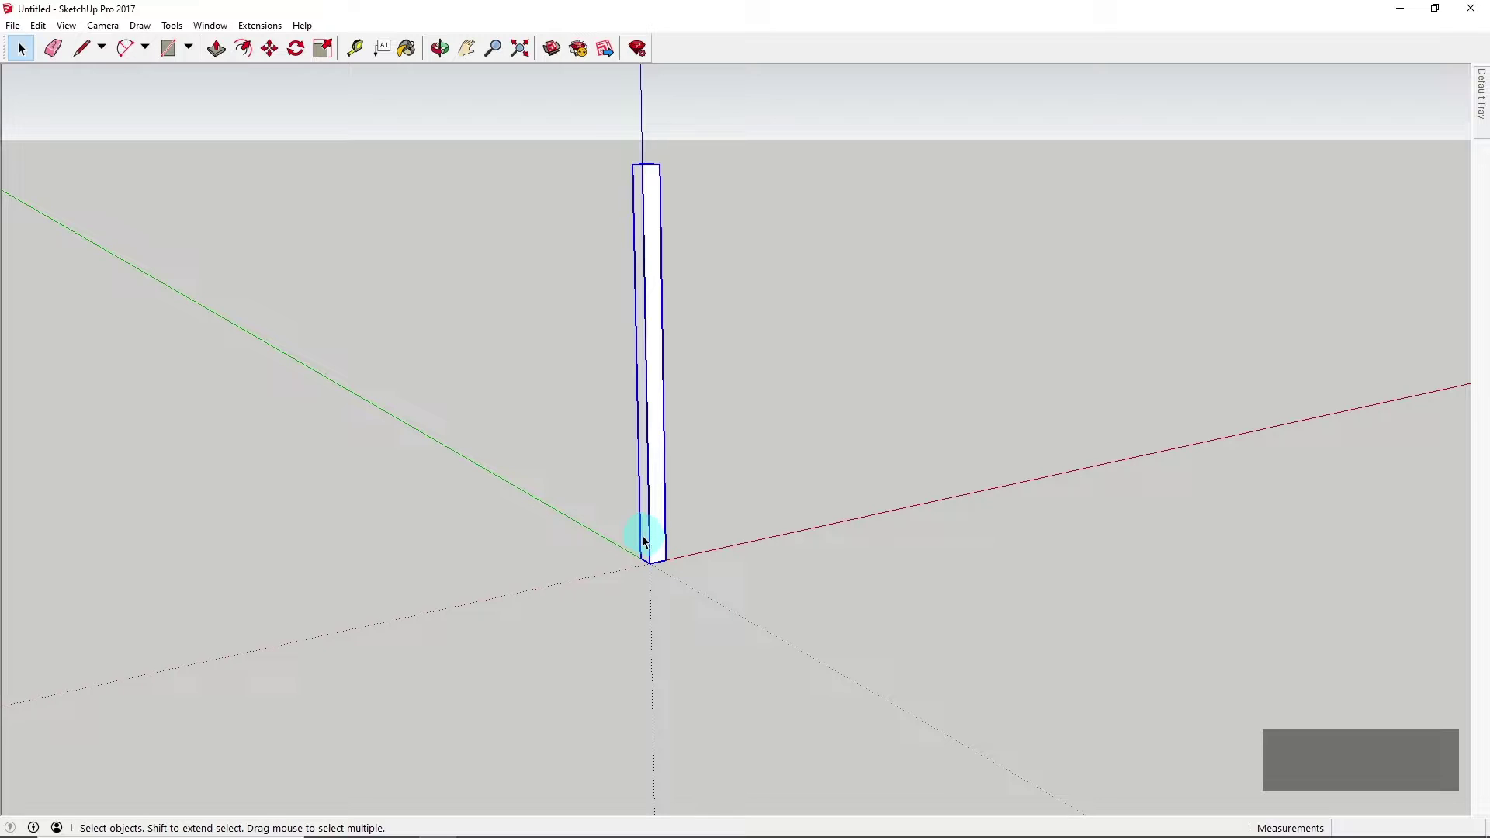
pyautogui.scroll(-1, 647, 541)
pyautogui.press('m')
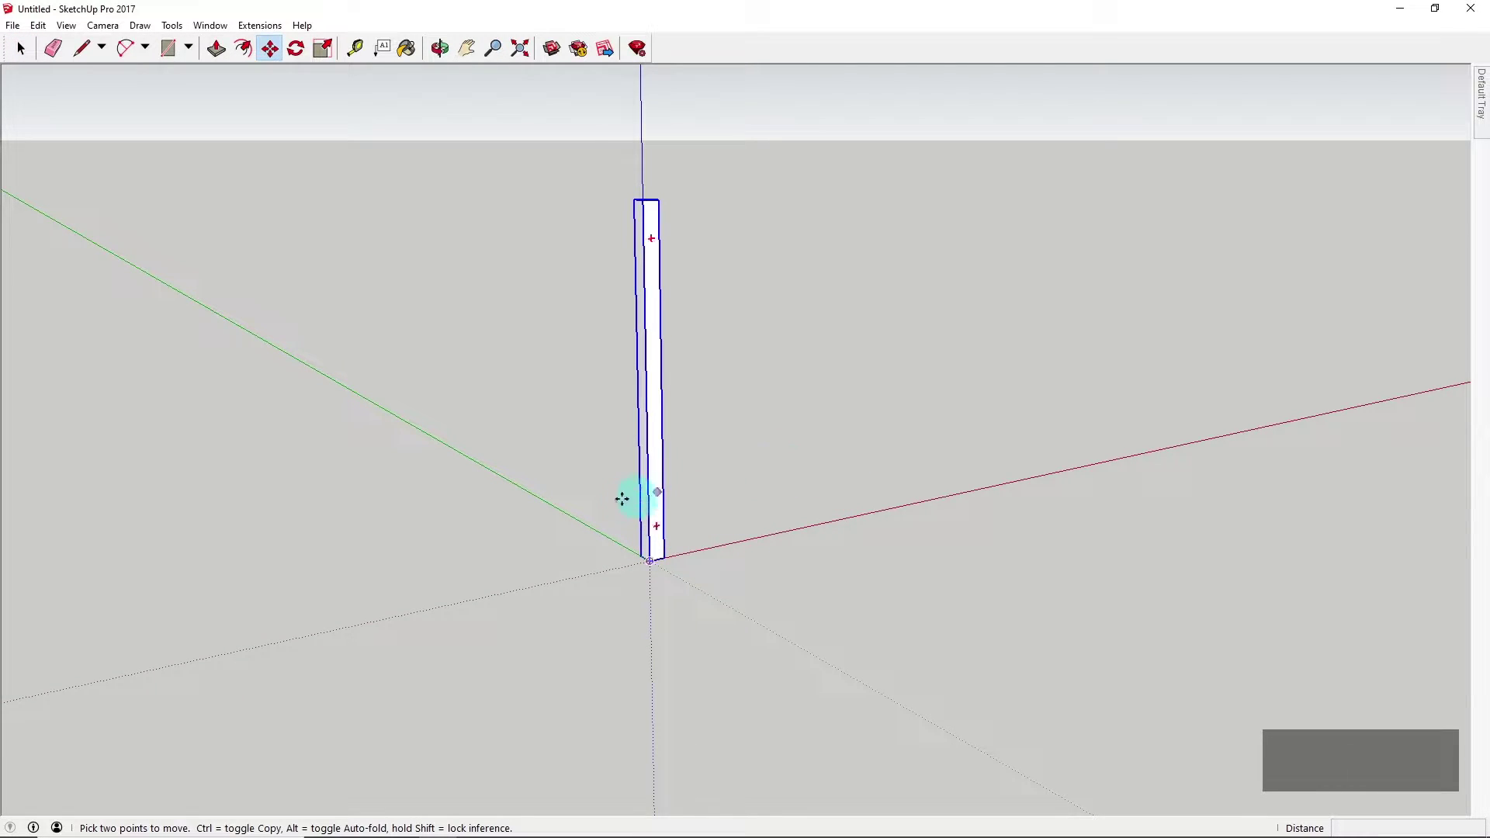
pyautogui.moveTo(568, 541); pyautogui.dragTo(646, 577, button='middle')
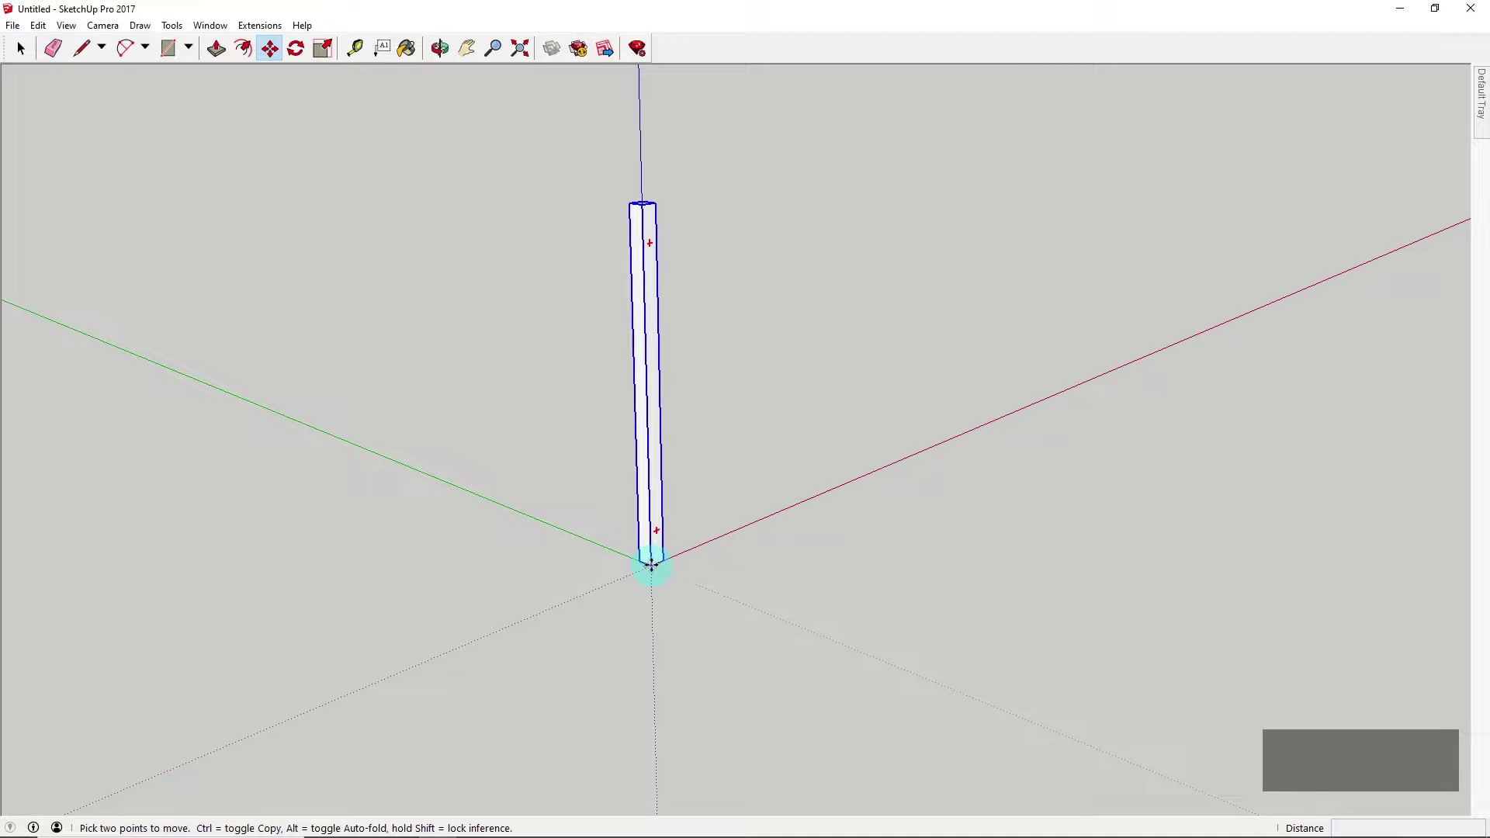
pyautogui.click(652, 566)
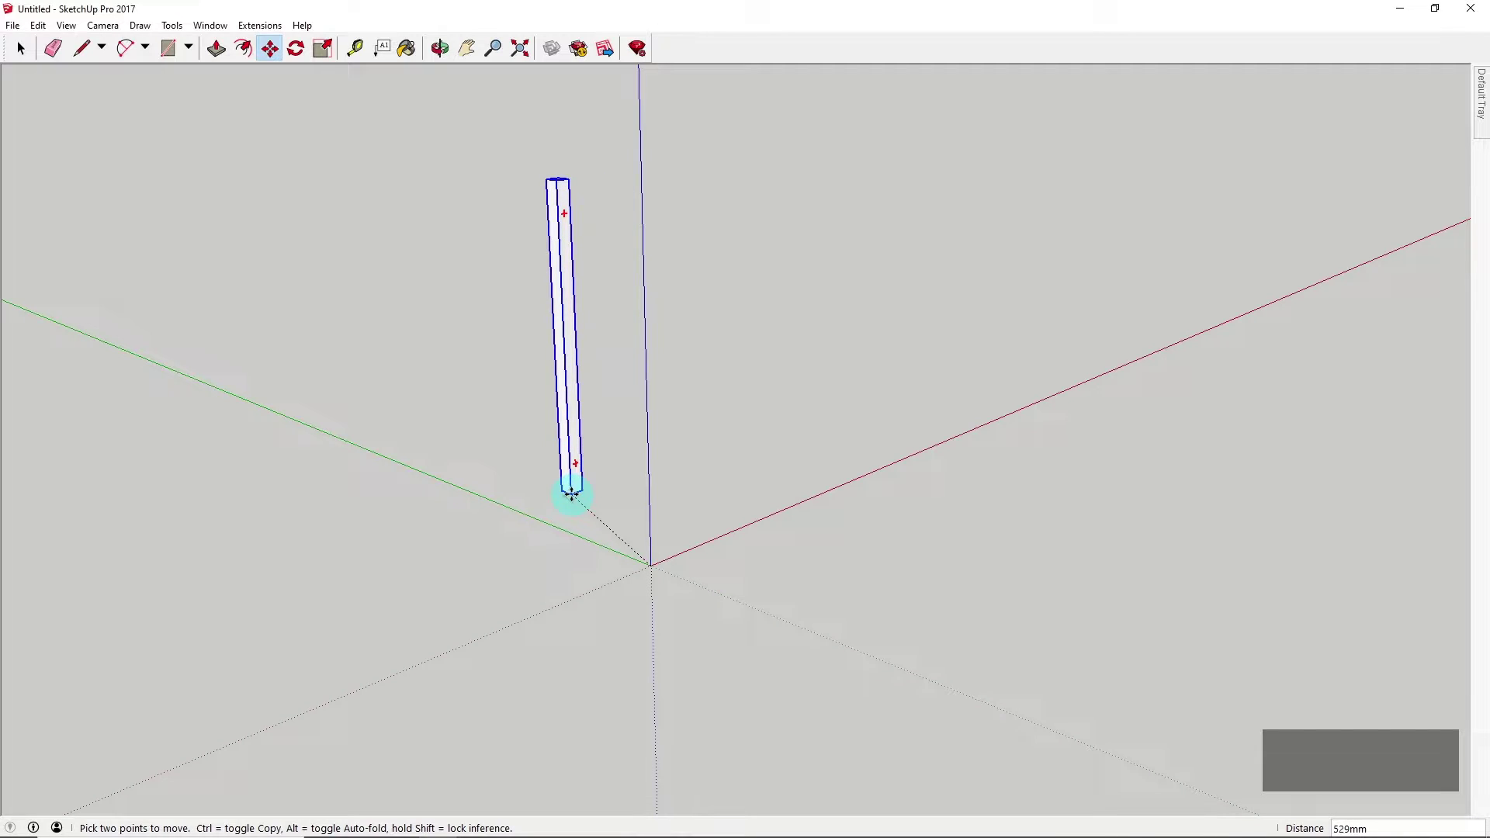
pyautogui.press('ctrl')
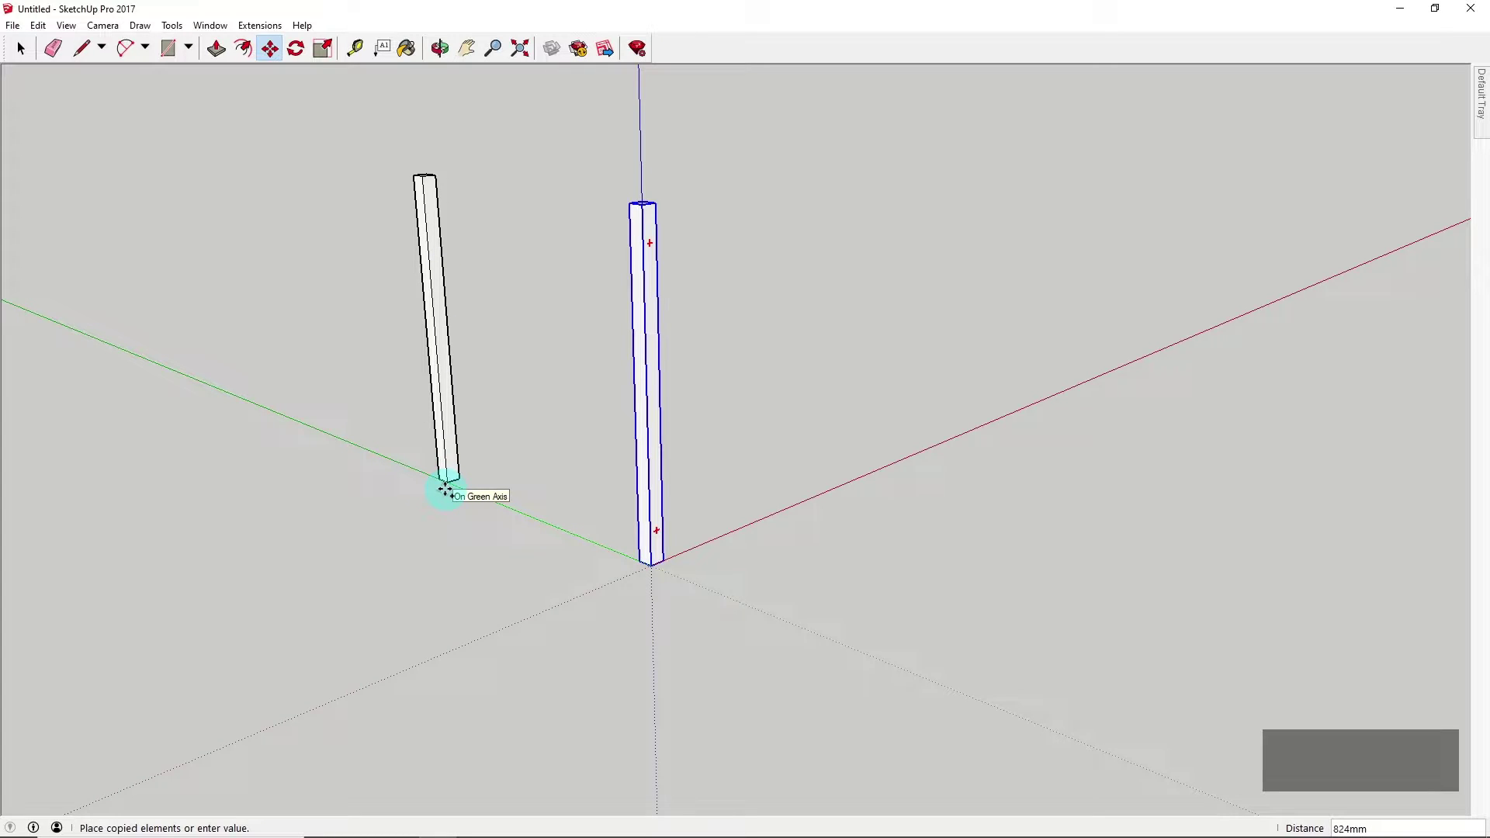
pyautogui.write('760')
pyautogui.press('Return')
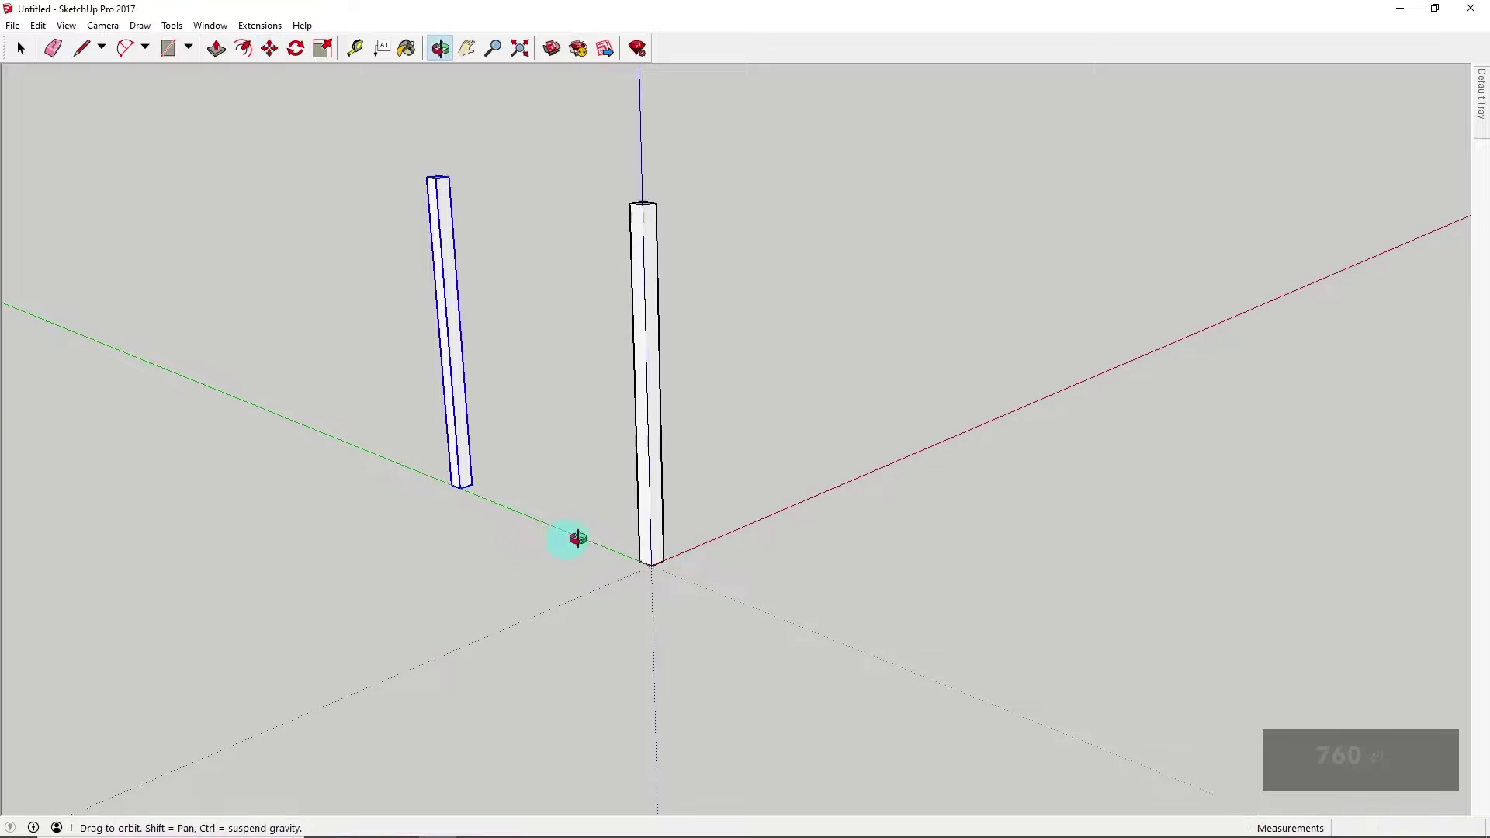
pyautogui.moveTo(575, 536); pyautogui.dragTo(499, 569, button='middle')
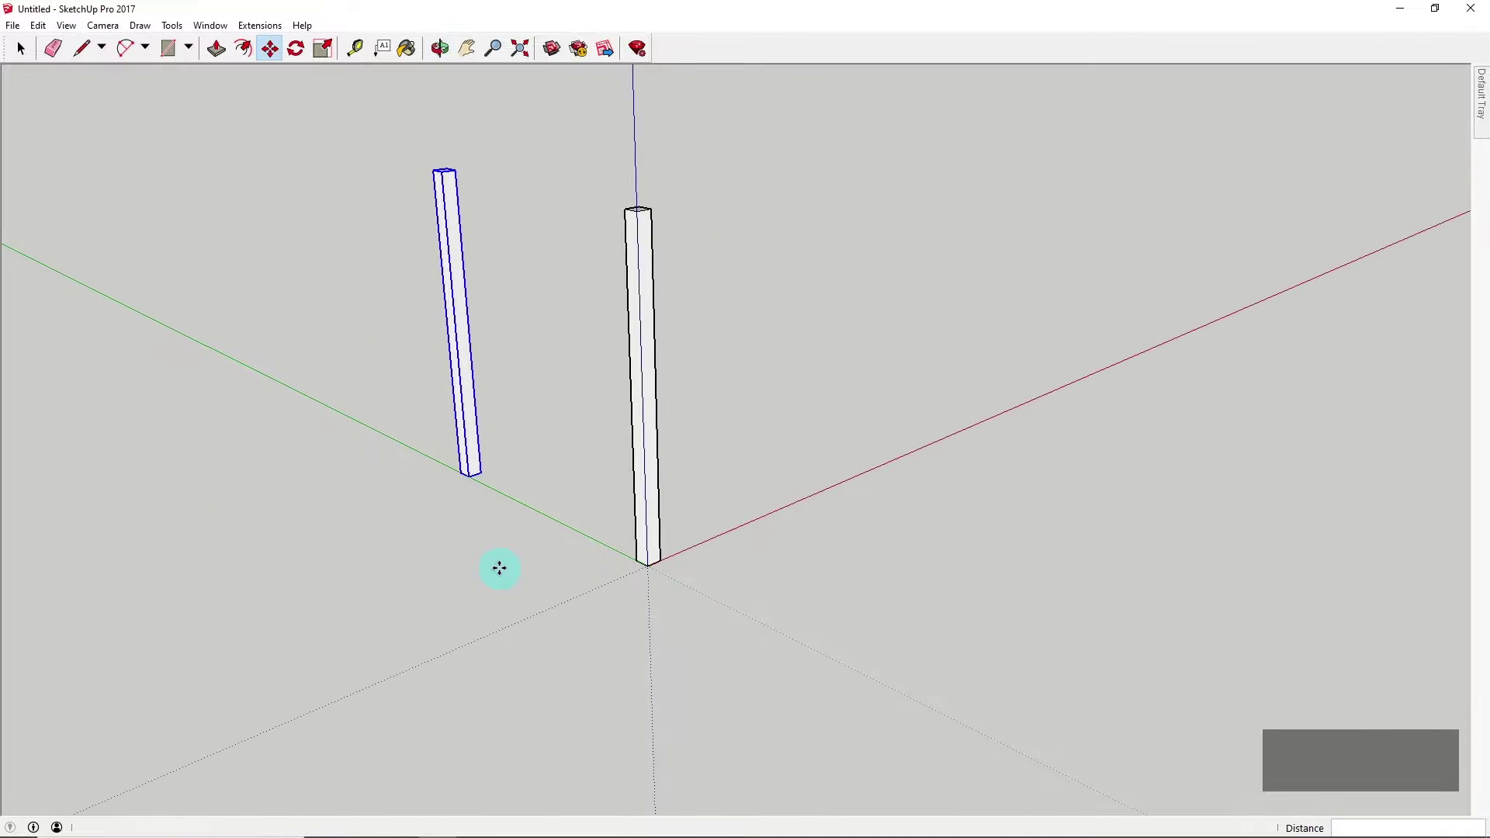
pyautogui.moveTo(788, 539); pyautogui.dragTo(432, 319, button='middle')
pyautogui.click(20, 48)
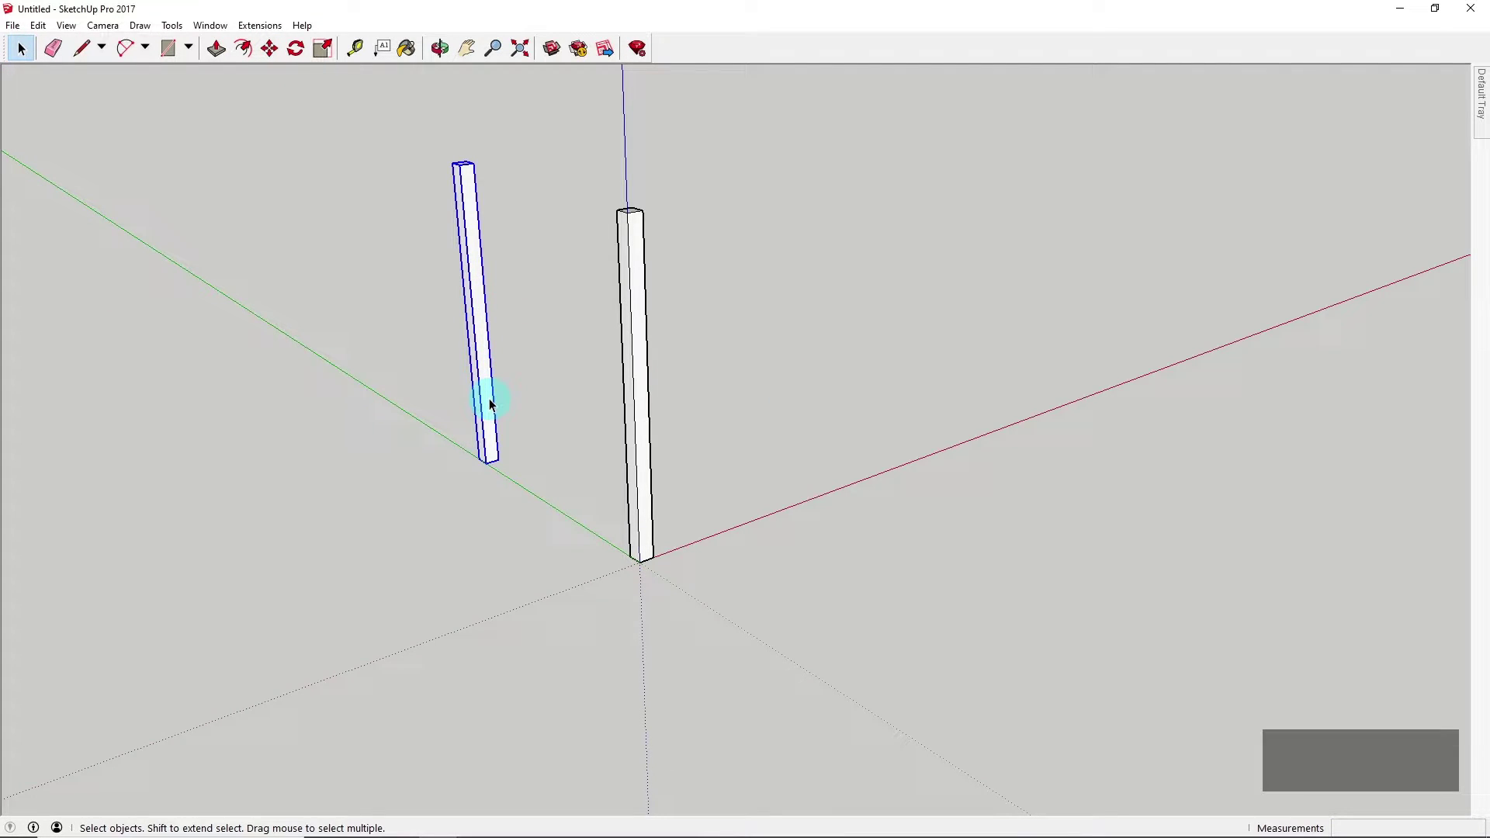
# Select both legs and copy them together from the corner at the origin 1560 mm along the red axis
pyautogui.keyDown('shift'); pyautogui.click(642, 437); pyautogui.keyUp('shift')
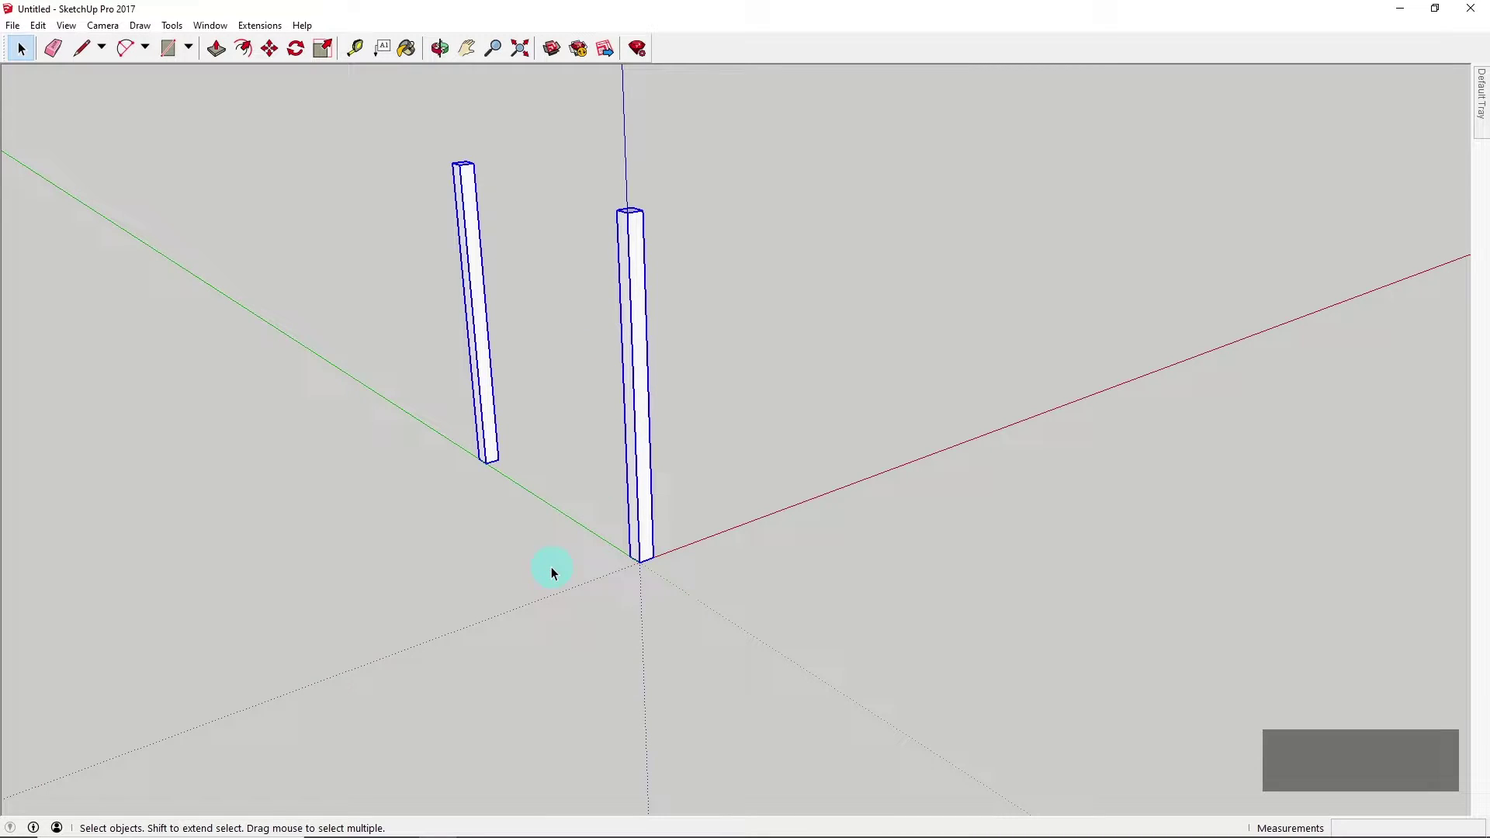
pyautogui.press('m')
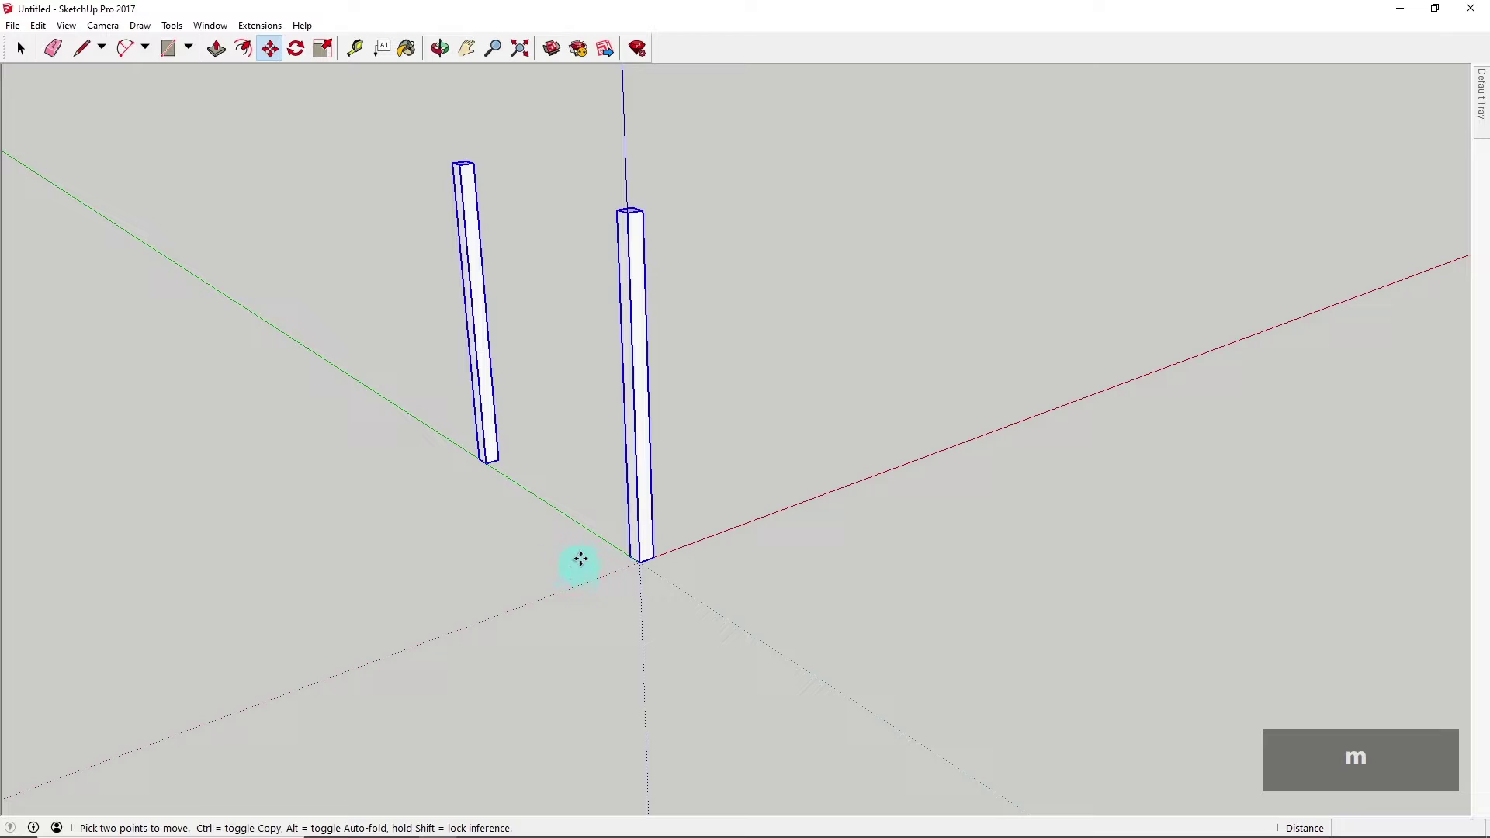
pyautogui.click(641, 560)
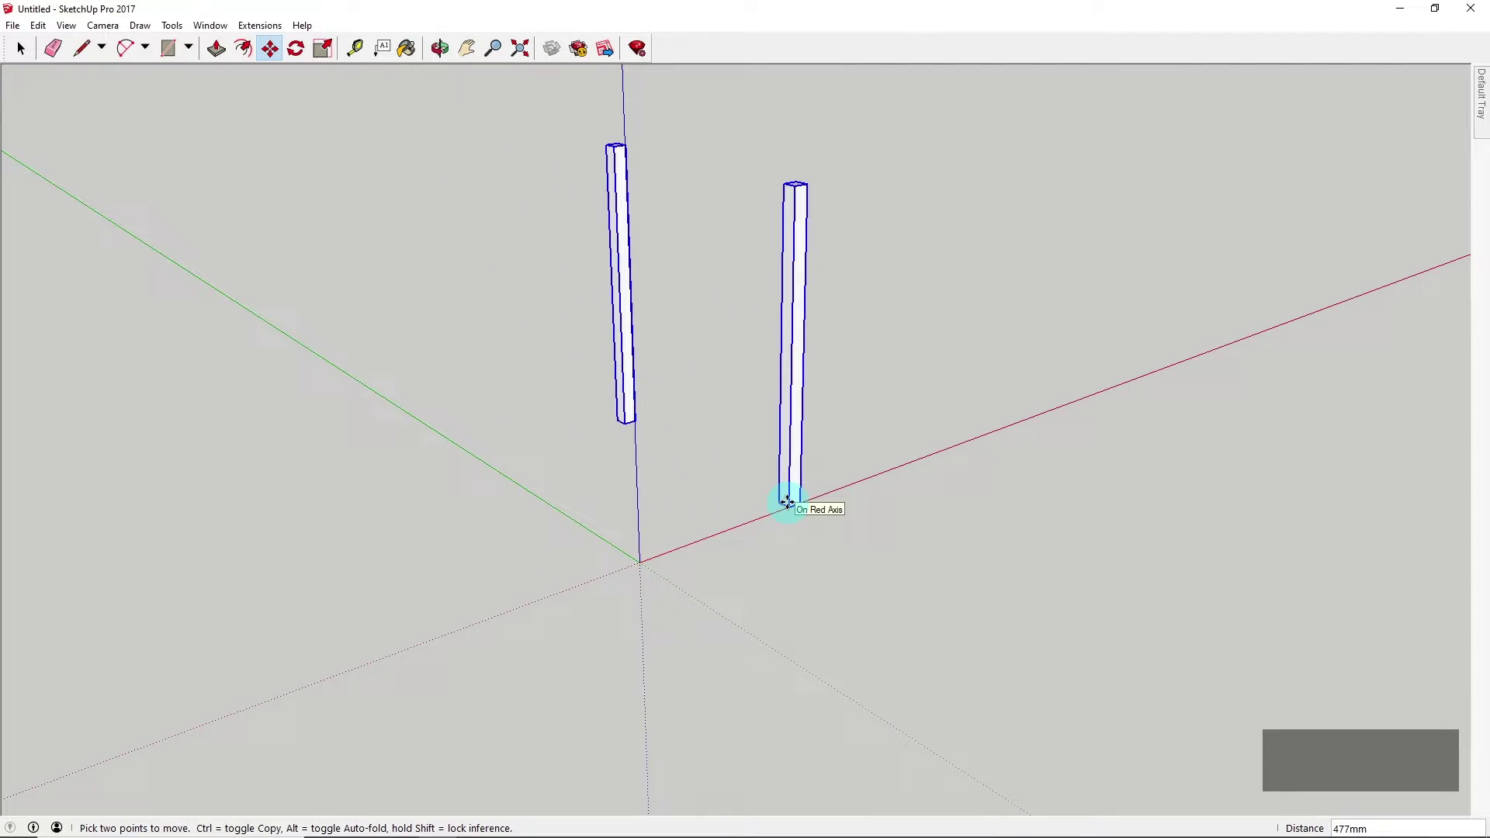
pyautogui.press('ctrl')
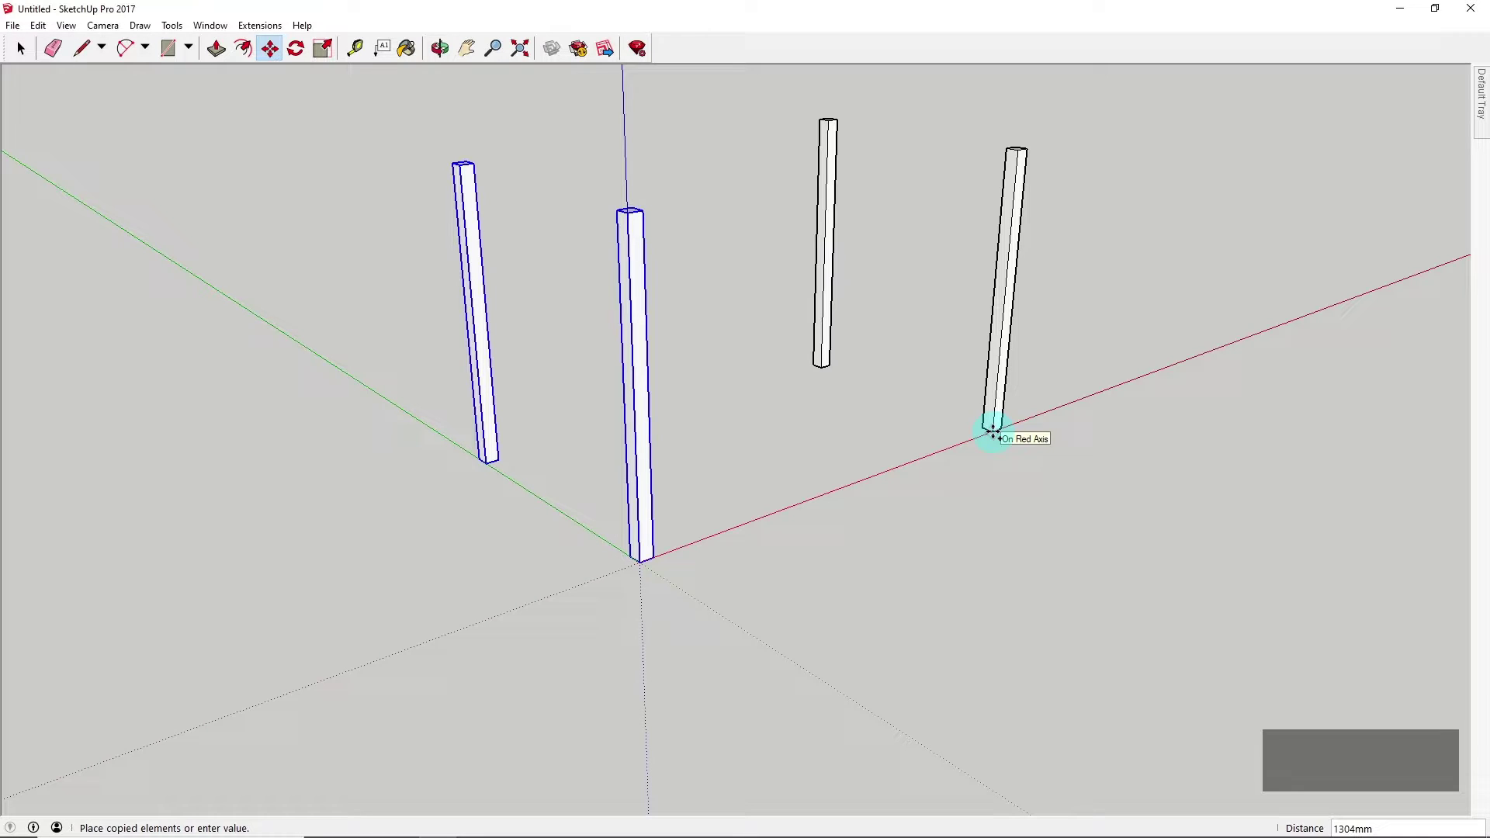
pyautogui.write('1560')
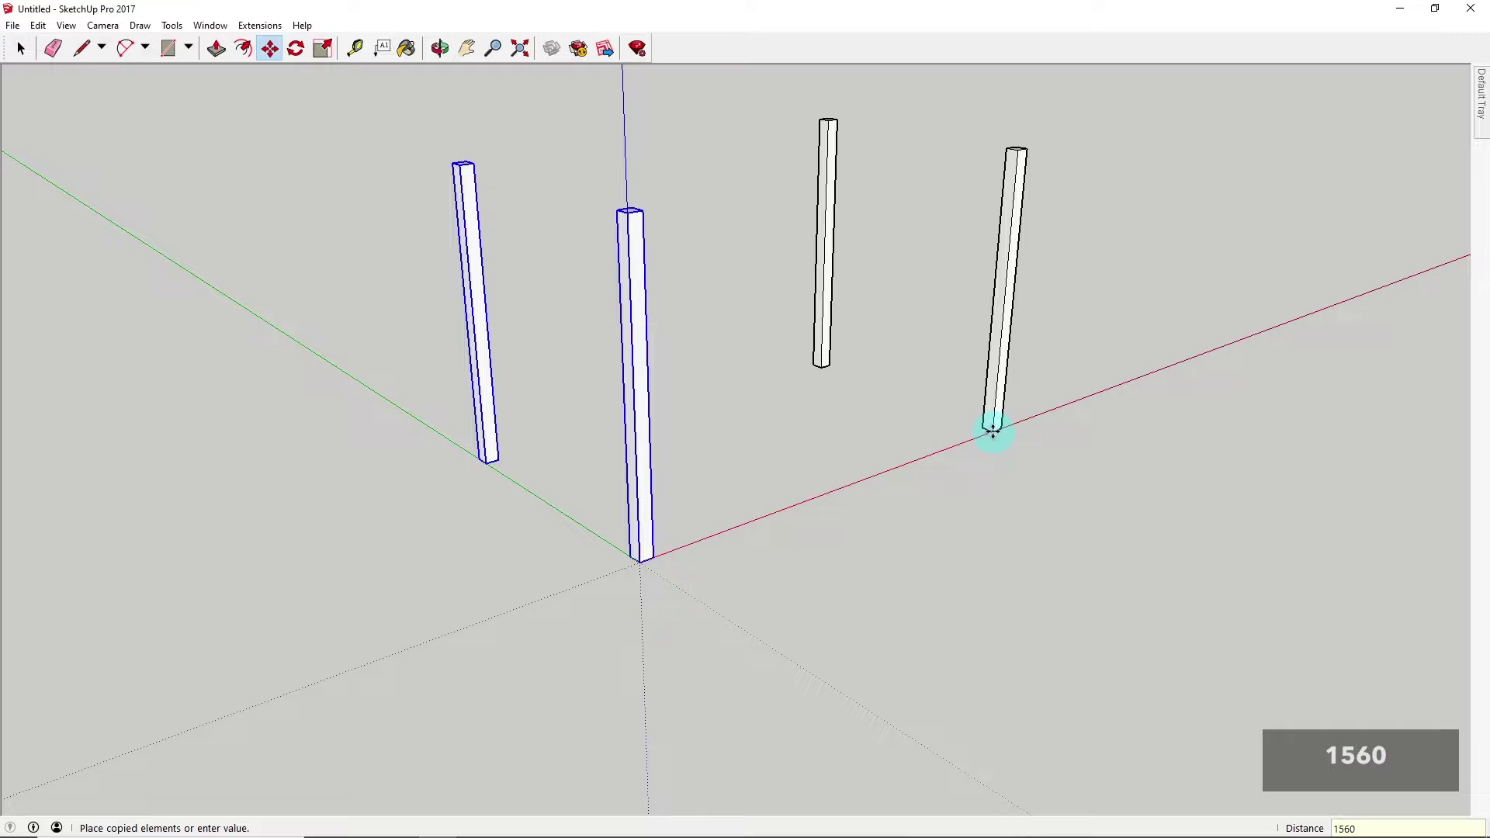
pyautogui.press('Return')
pyautogui.scroll(-3, 962, 466)
pyautogui.moveTo(931, 506); pyautogui.dragTo(877, 528, button='middle')
pyautogui.press('space')
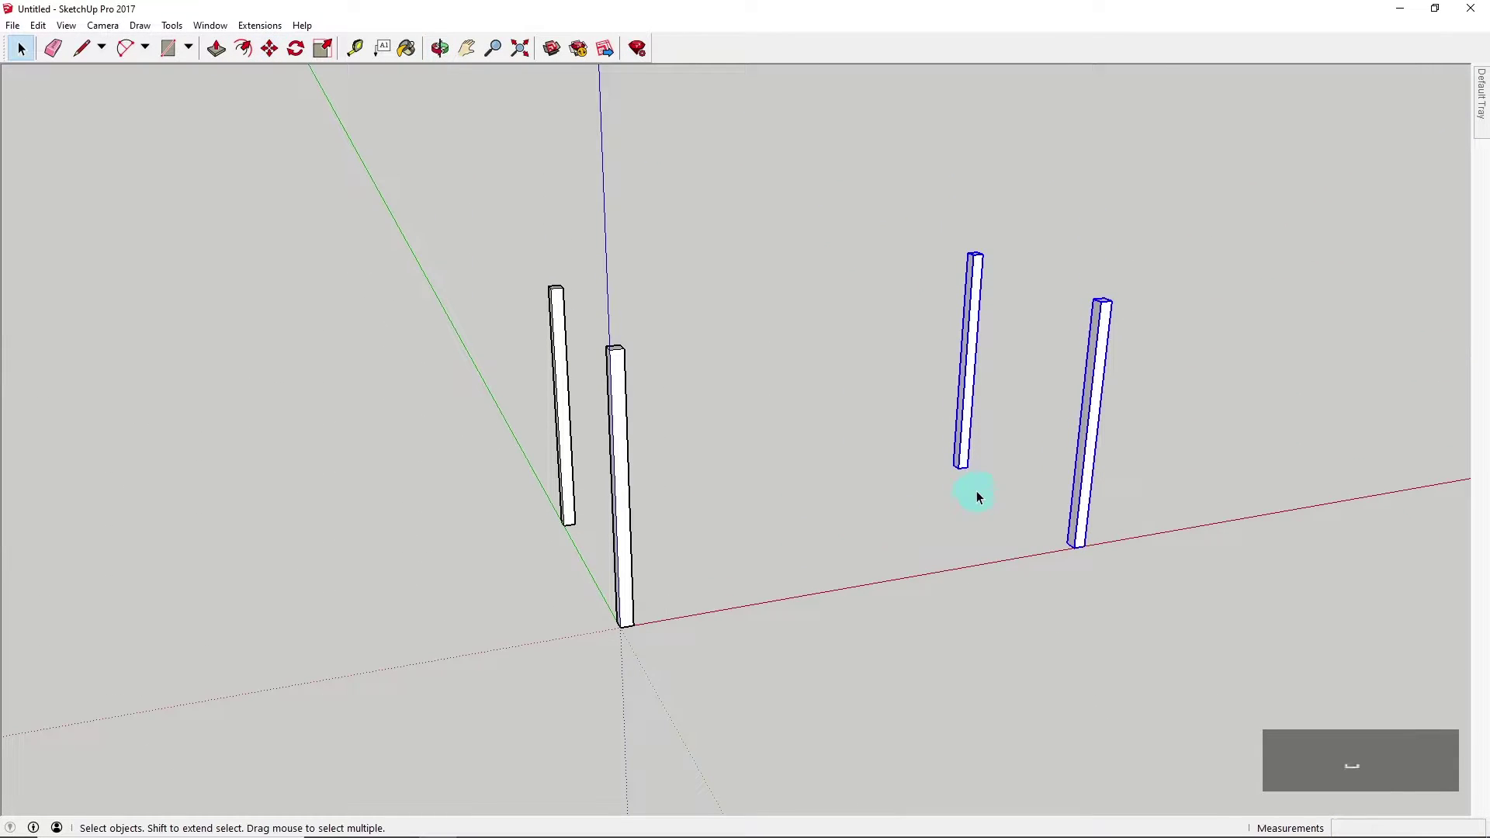
pyautogui.moveTo(975, 492); pyautogui.dragTo(893, 420, button='middle')
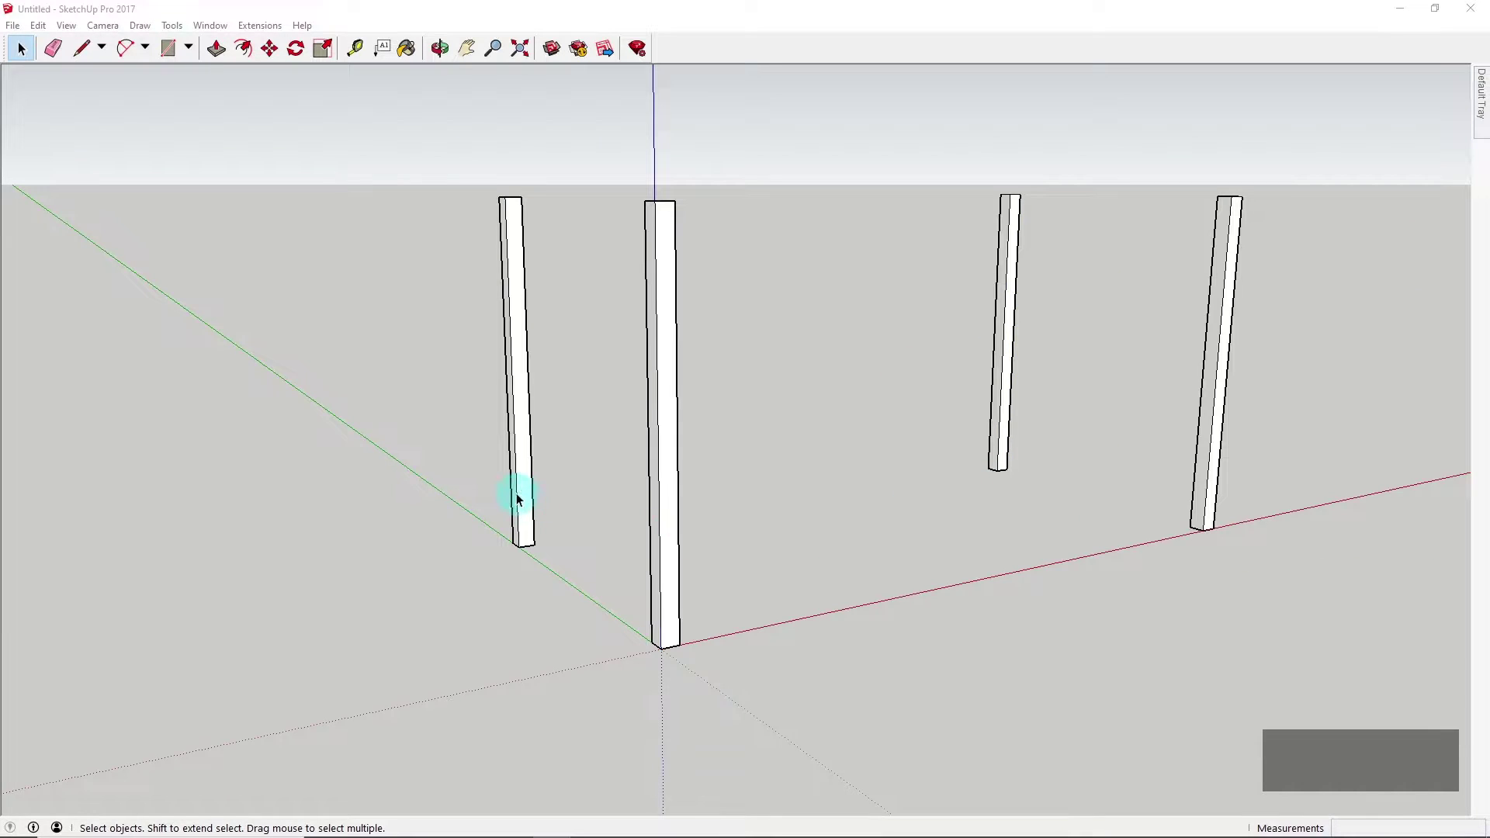
# Draw a 145 mm vertical line up the edge of the second leg on the green axis, starting at its bottom corner
pyautogui.scroll(5, 543, 481)
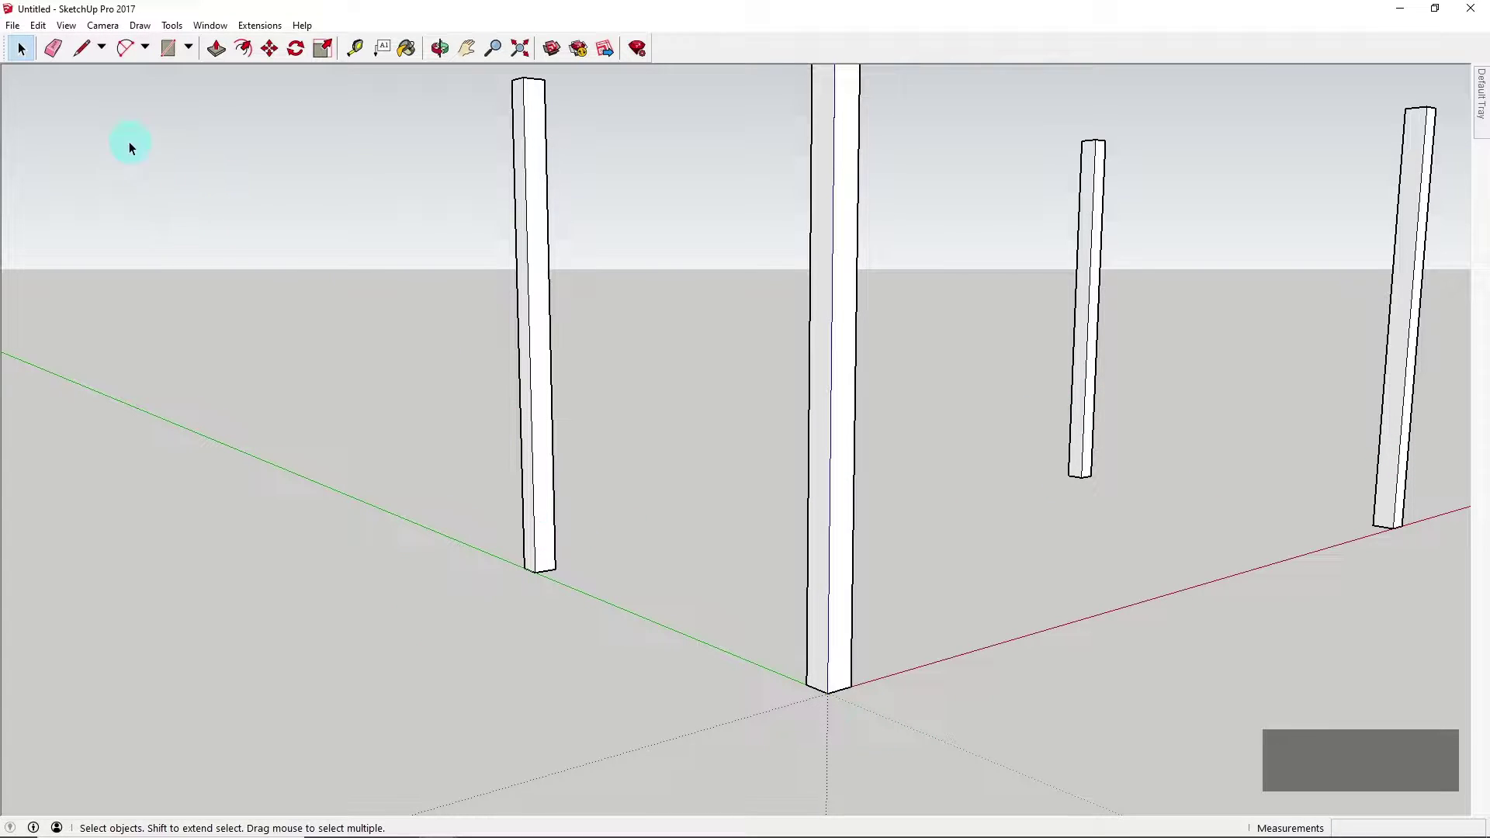
pyautogui.click(80, 49)
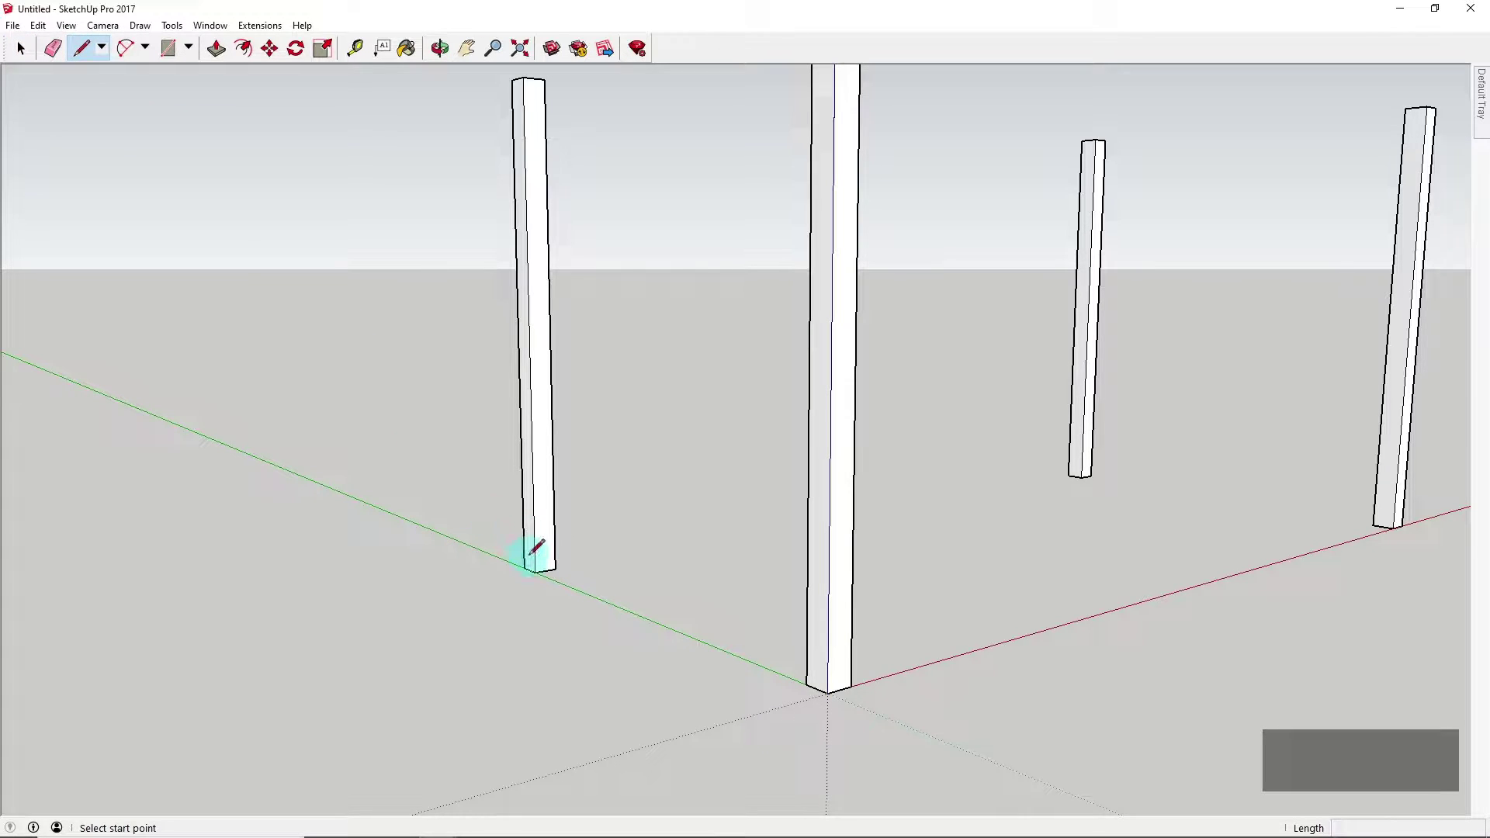
pyautogui.scroll(5, 532, 552)
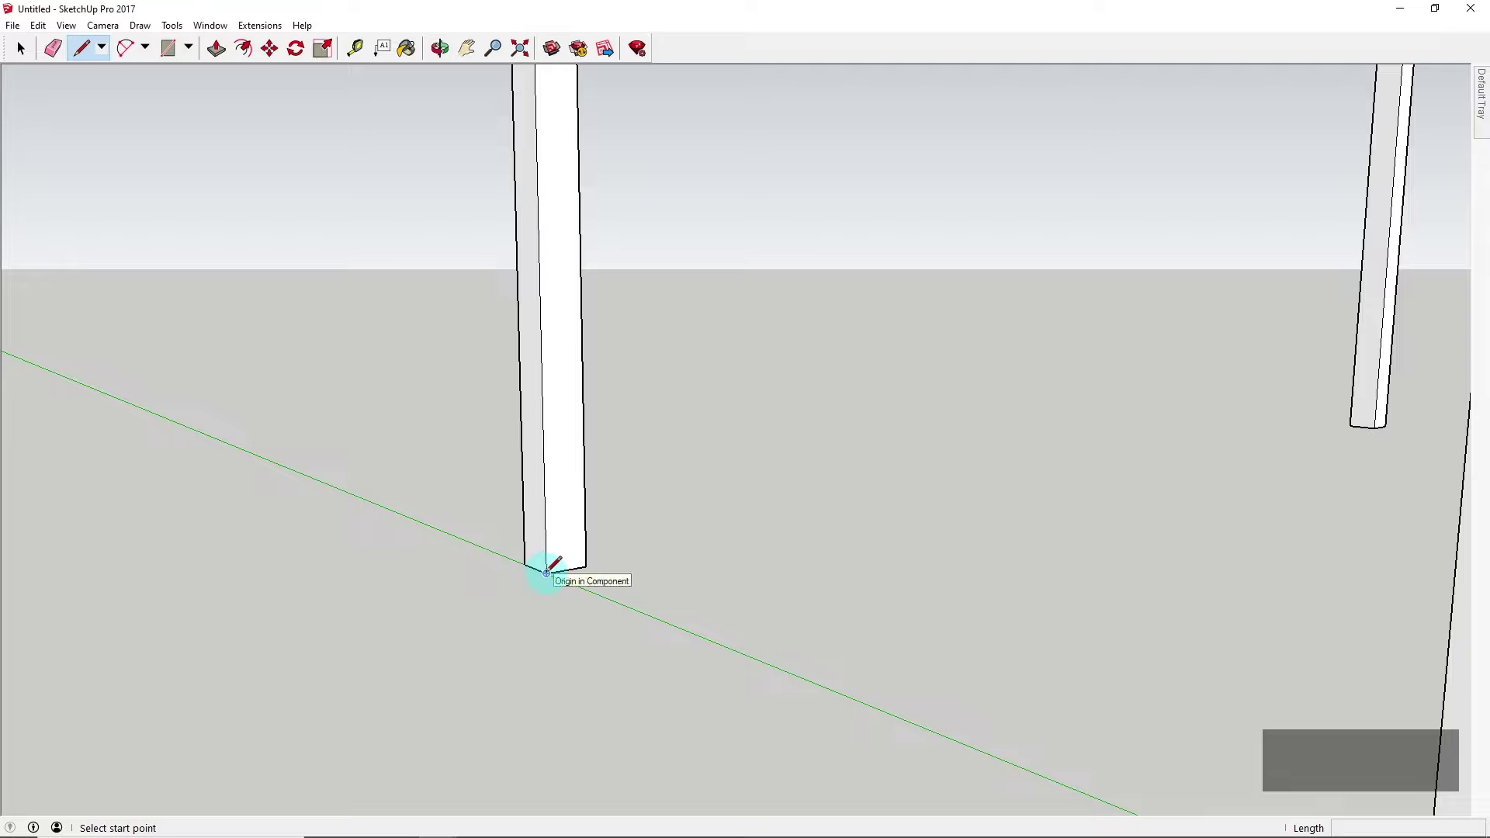
pyautogui.click(547, 573)
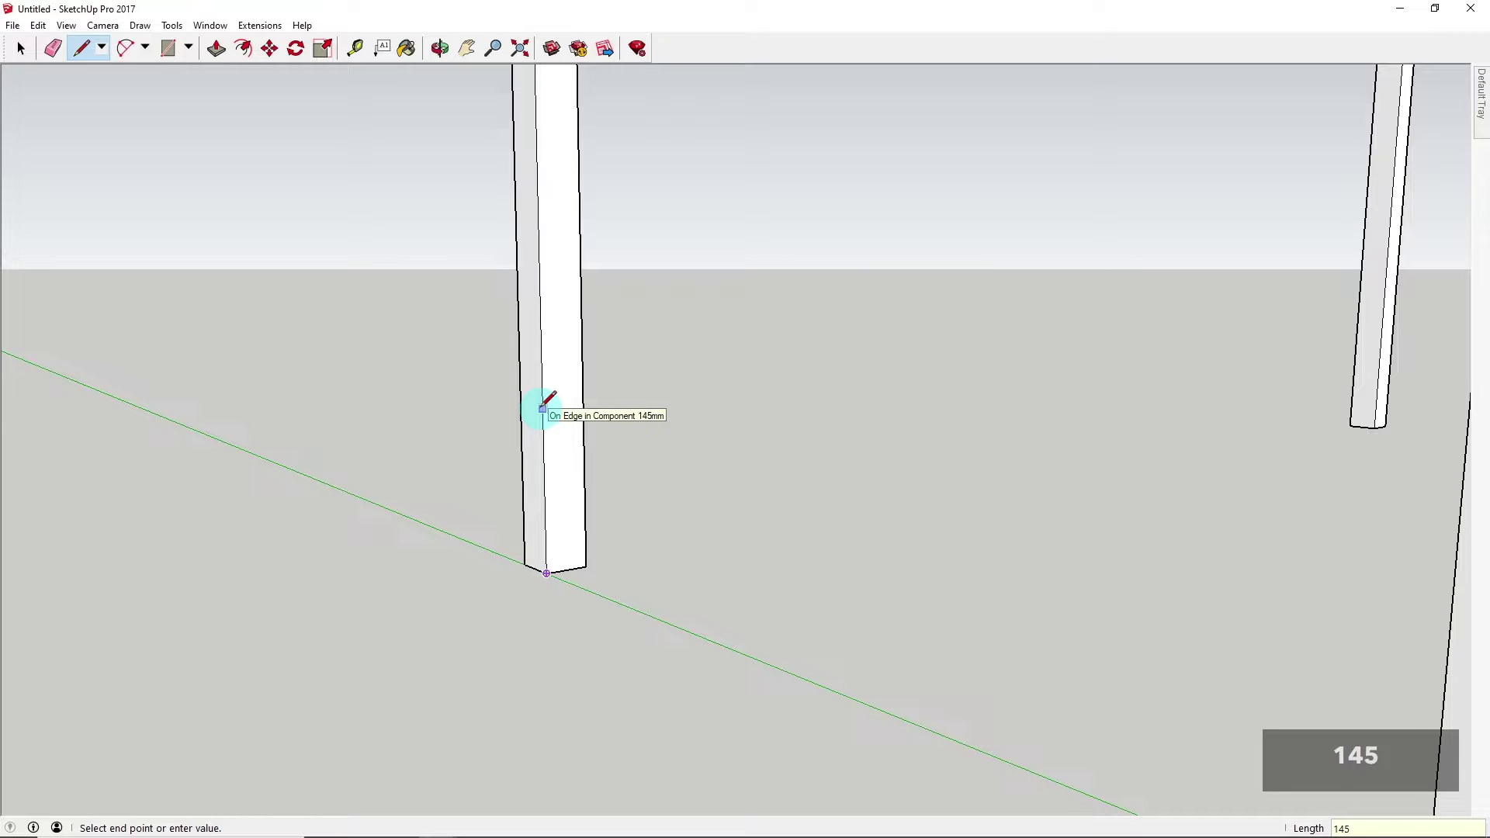
pyautogui.press('Return')
pyautogui.moveTo(559, 415); pyautogui.dragTo(537, 448, button='middle')
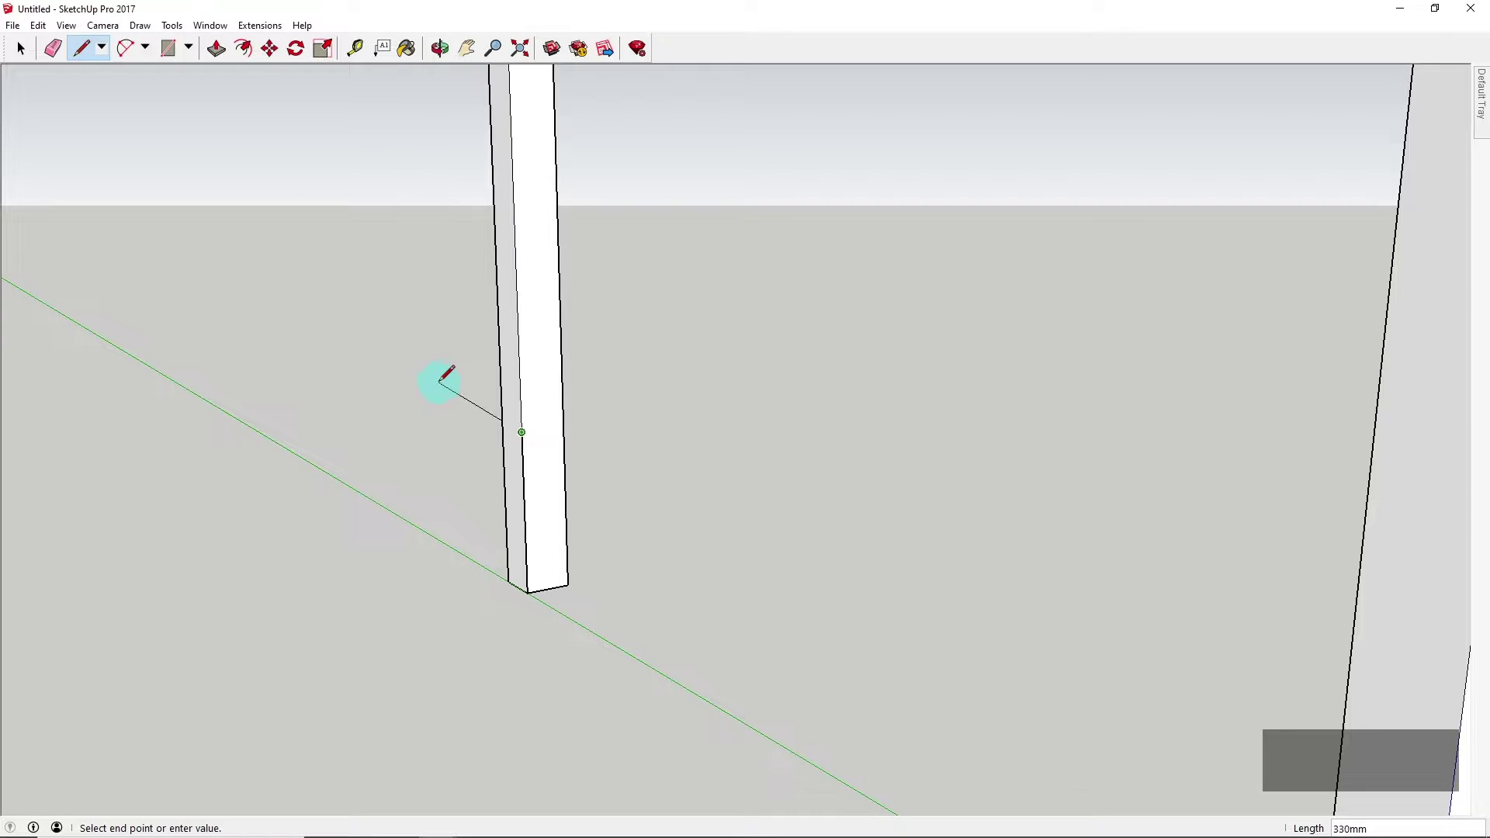
# Draw a 40 by 40 mm rectangle on the leg's inner face, starting from the upper end of the 145 mm line
pyautogui.press('r')
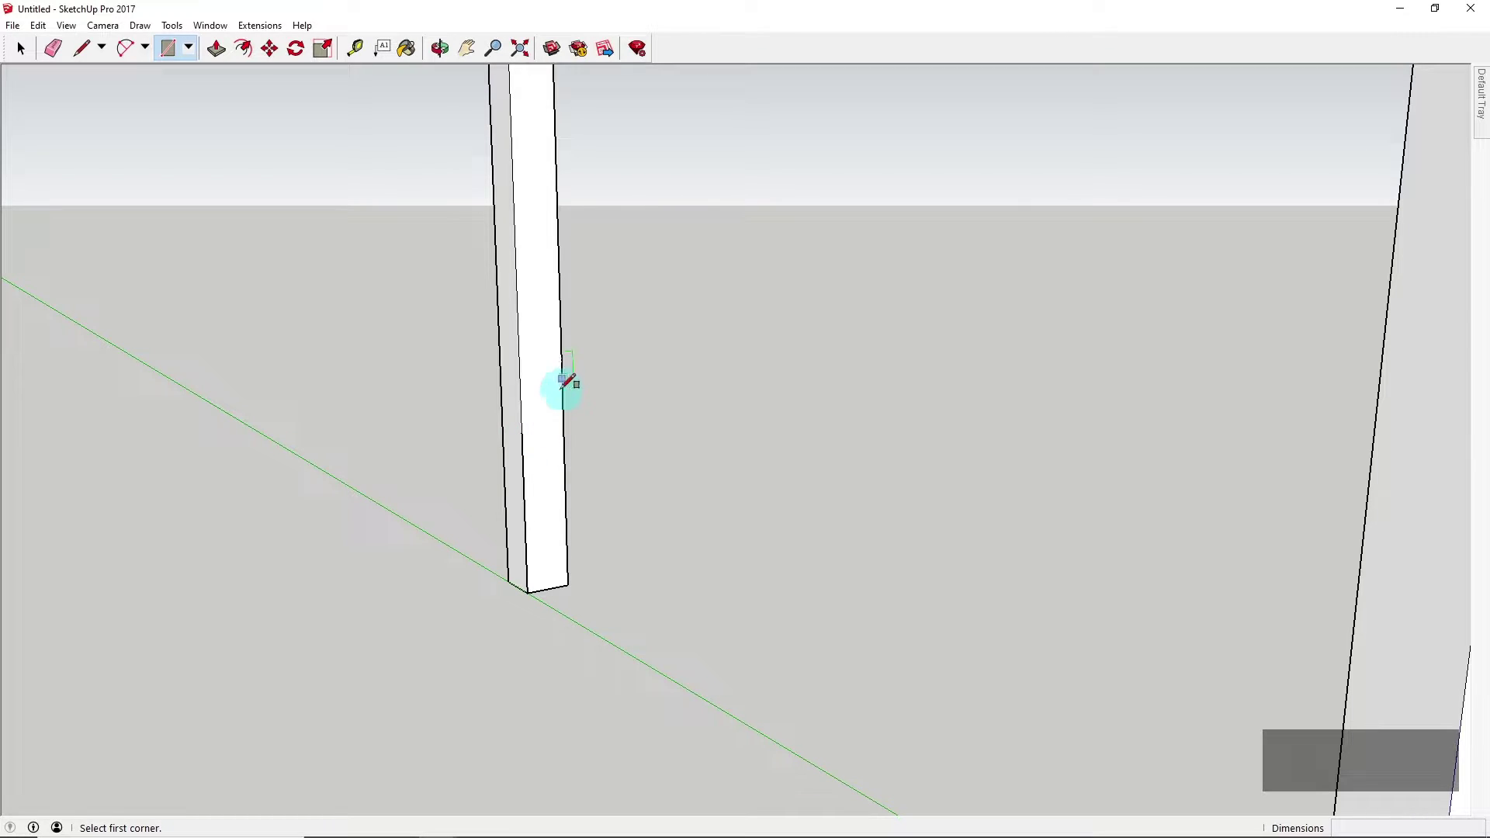
pyautogui.click(521, 433)
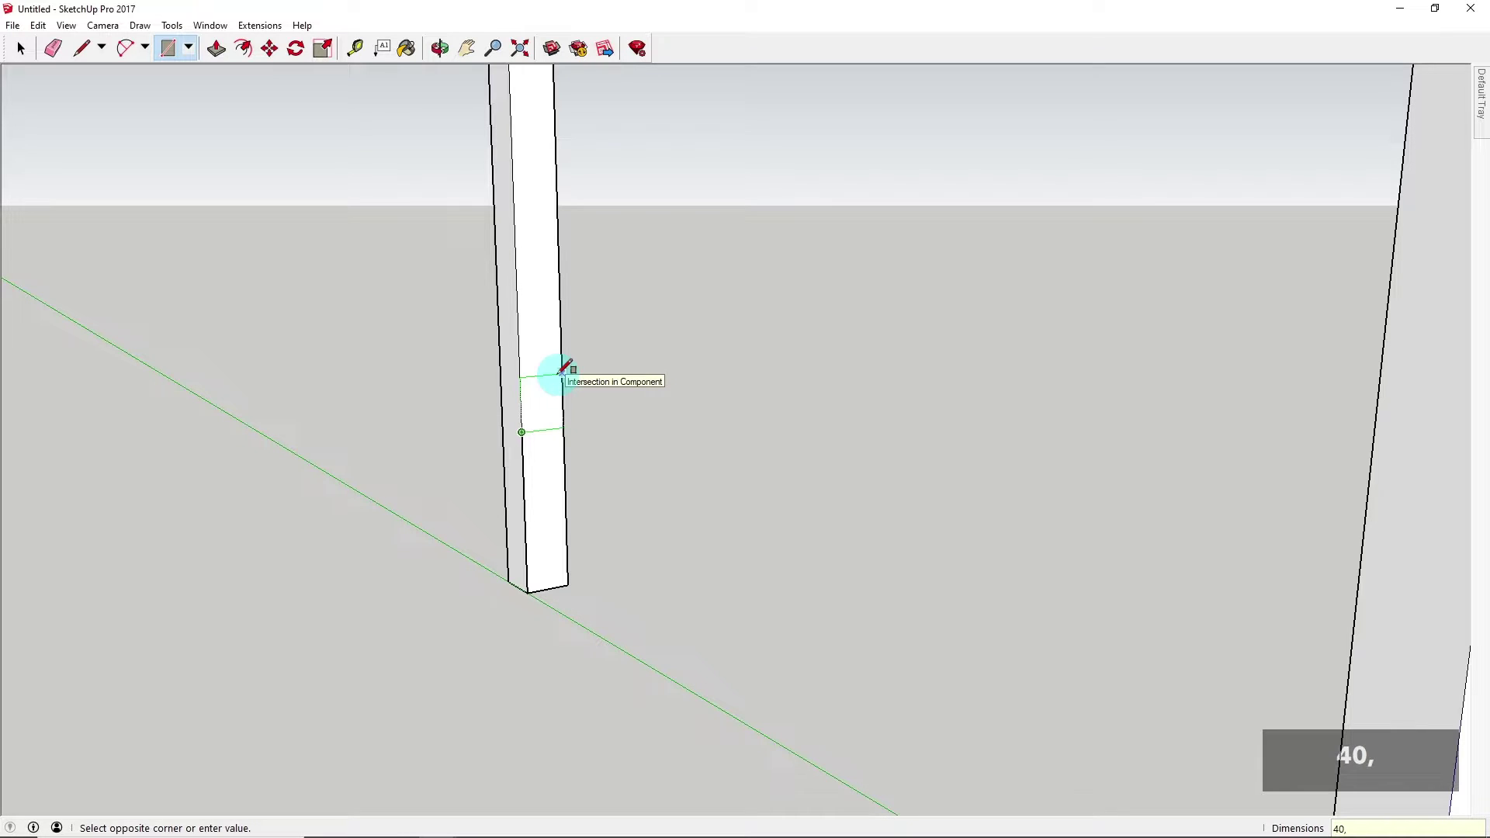
pyautogui.write('40,40')
pyautogui.press('Return')
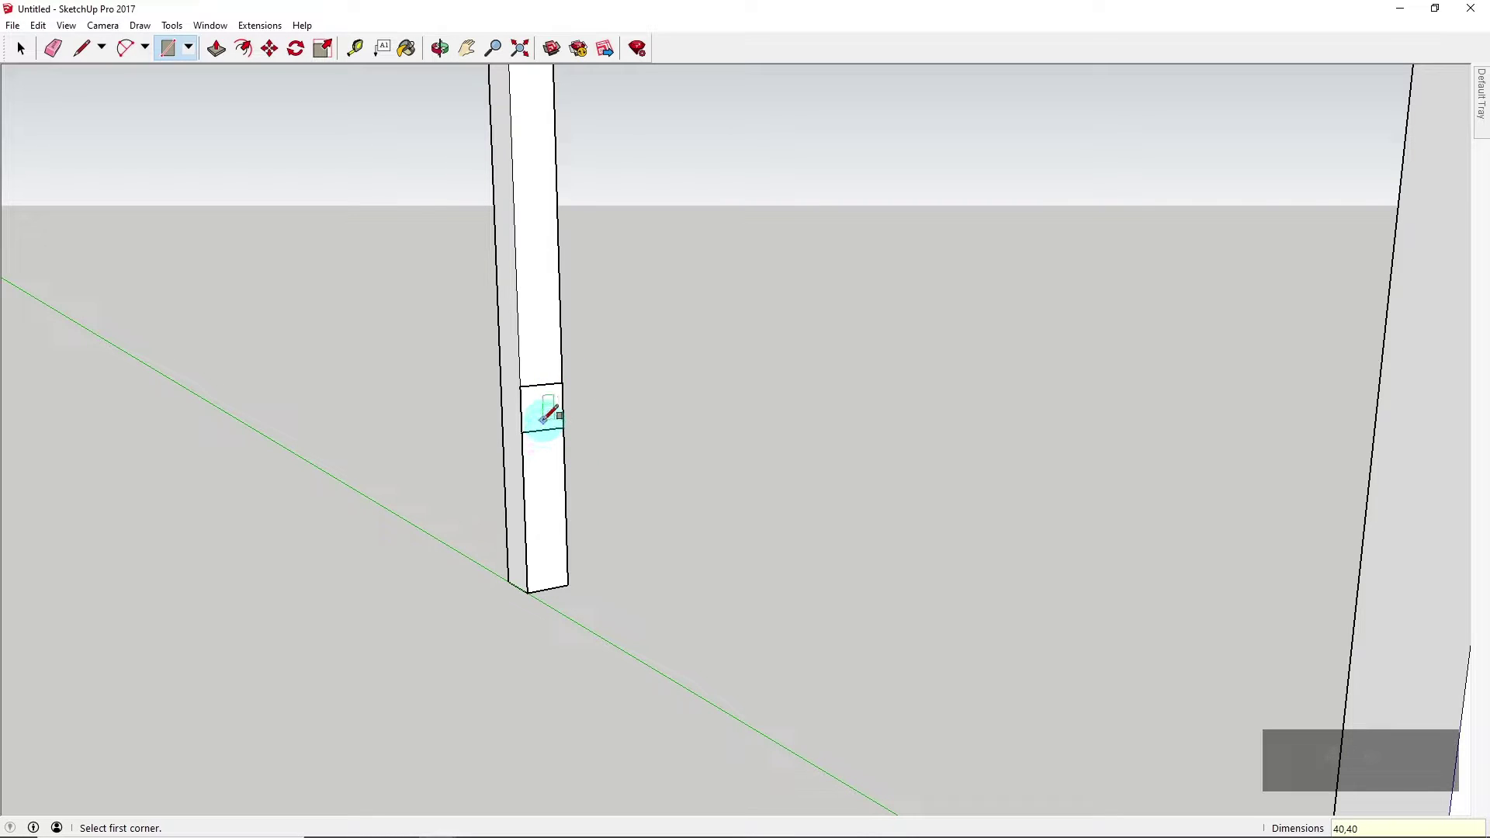
# Select the small square on the leg together with its edges and group it
pyautogui.click(20, 49)
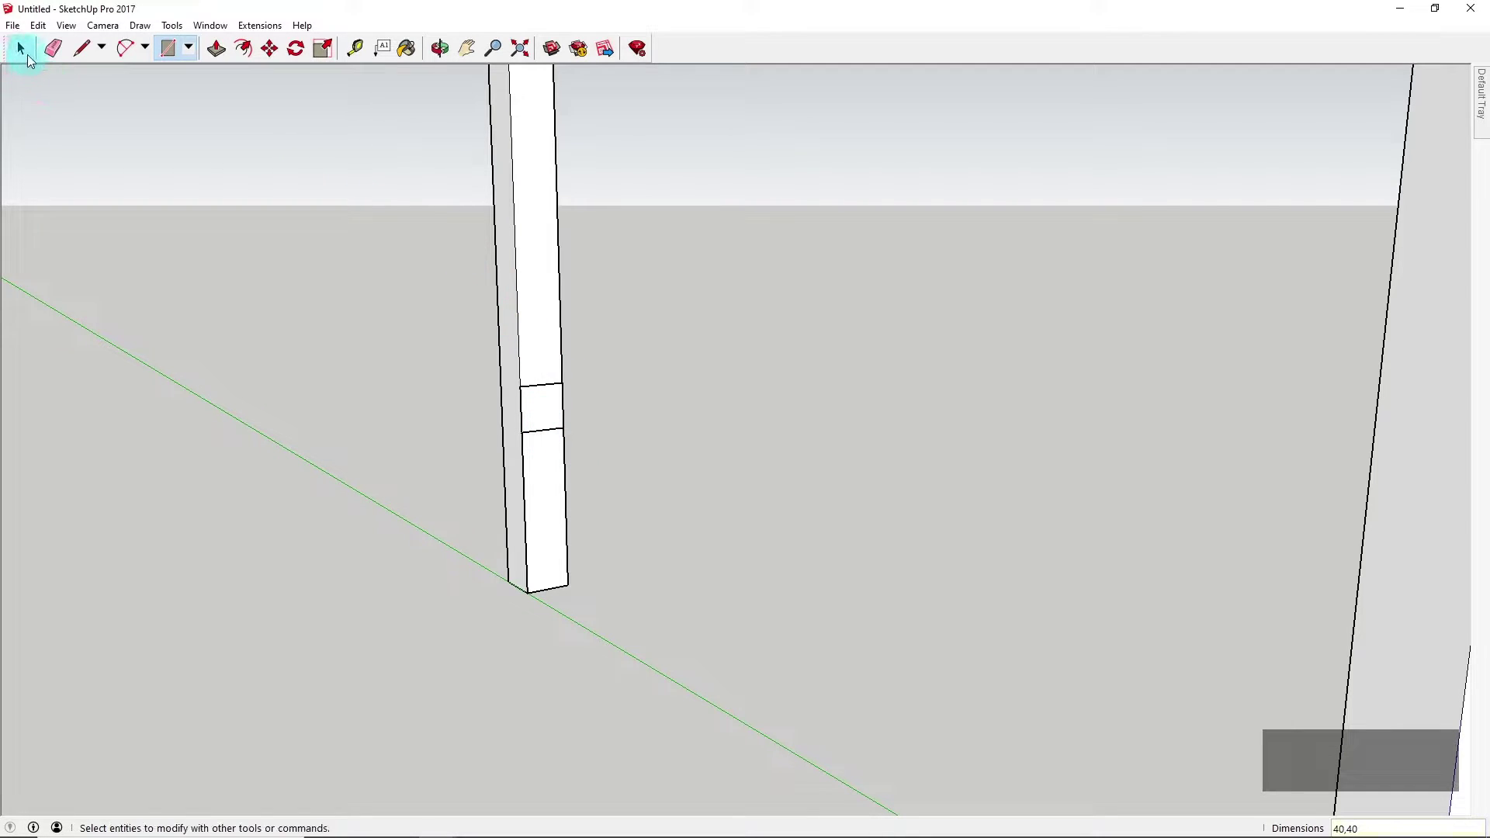
pyautogui.click(542, 412)
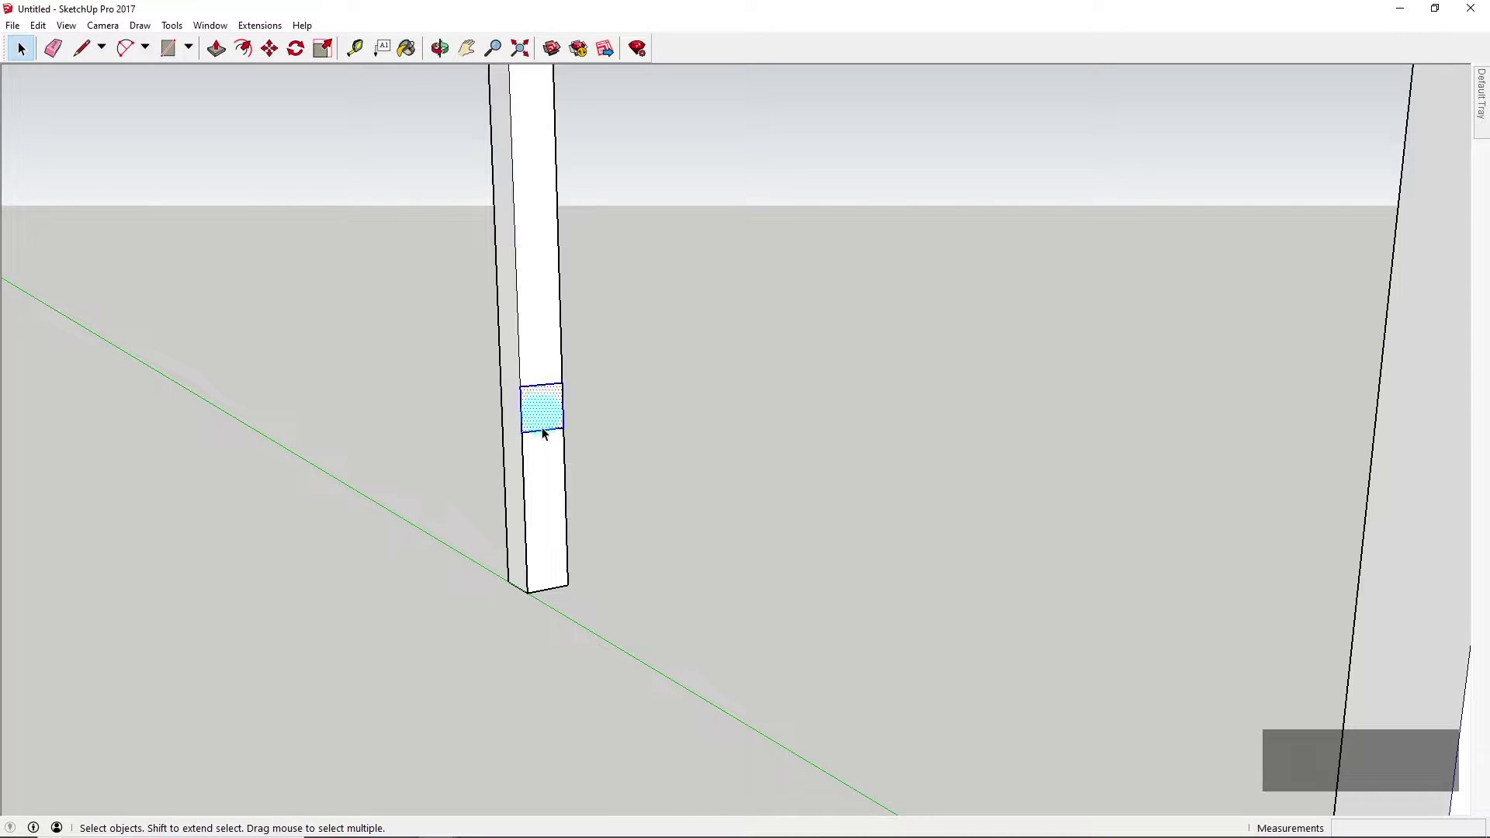
pyautogui.click(548, 475)
pyautogui.click(538, 416)
pyautogui.click(536, 415)
pyautogui.scroll(3, 528, 412)
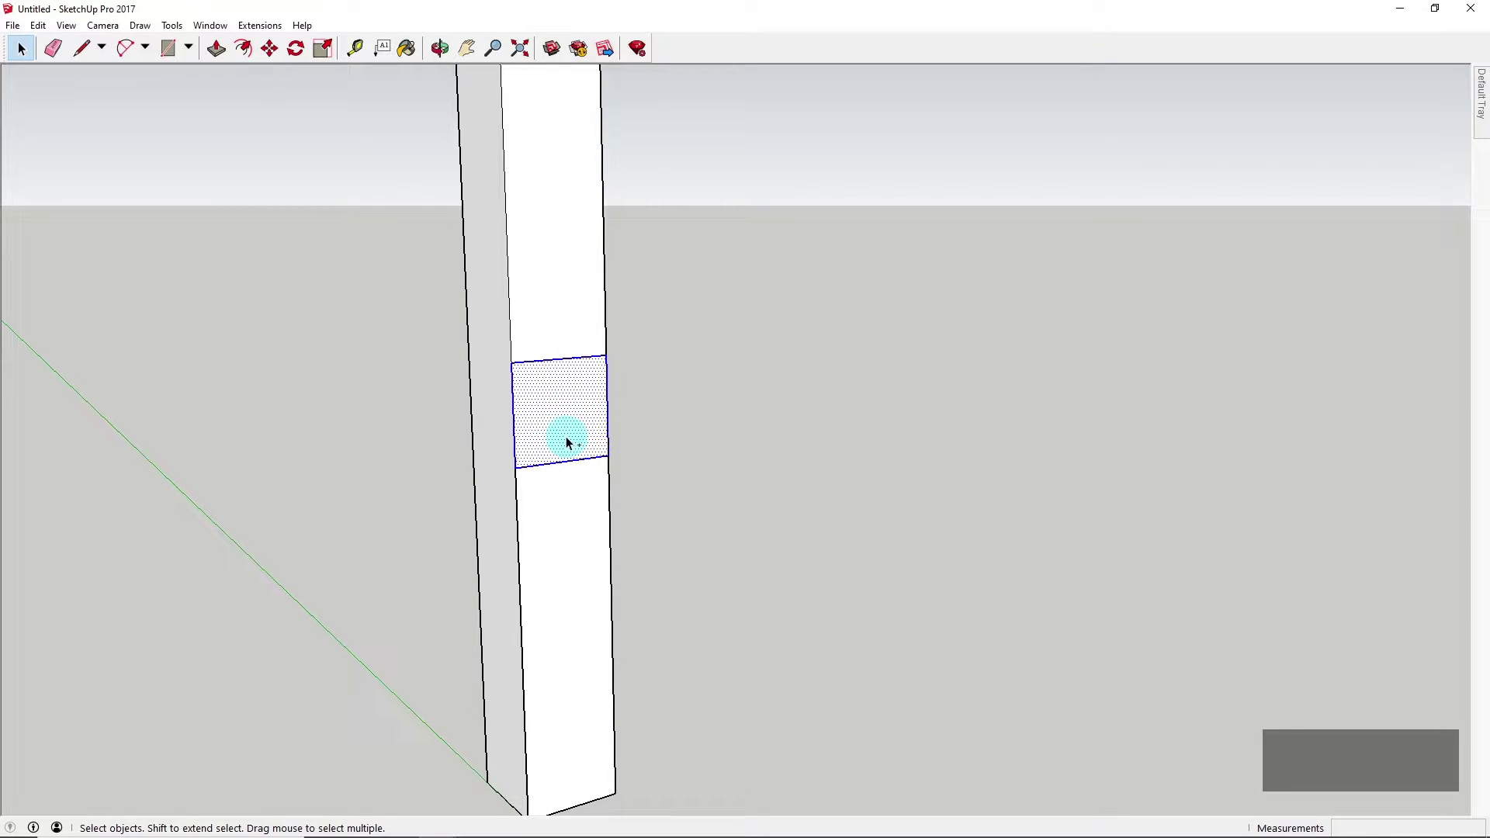
pyautogui.hotkey('ctrl', 'g')
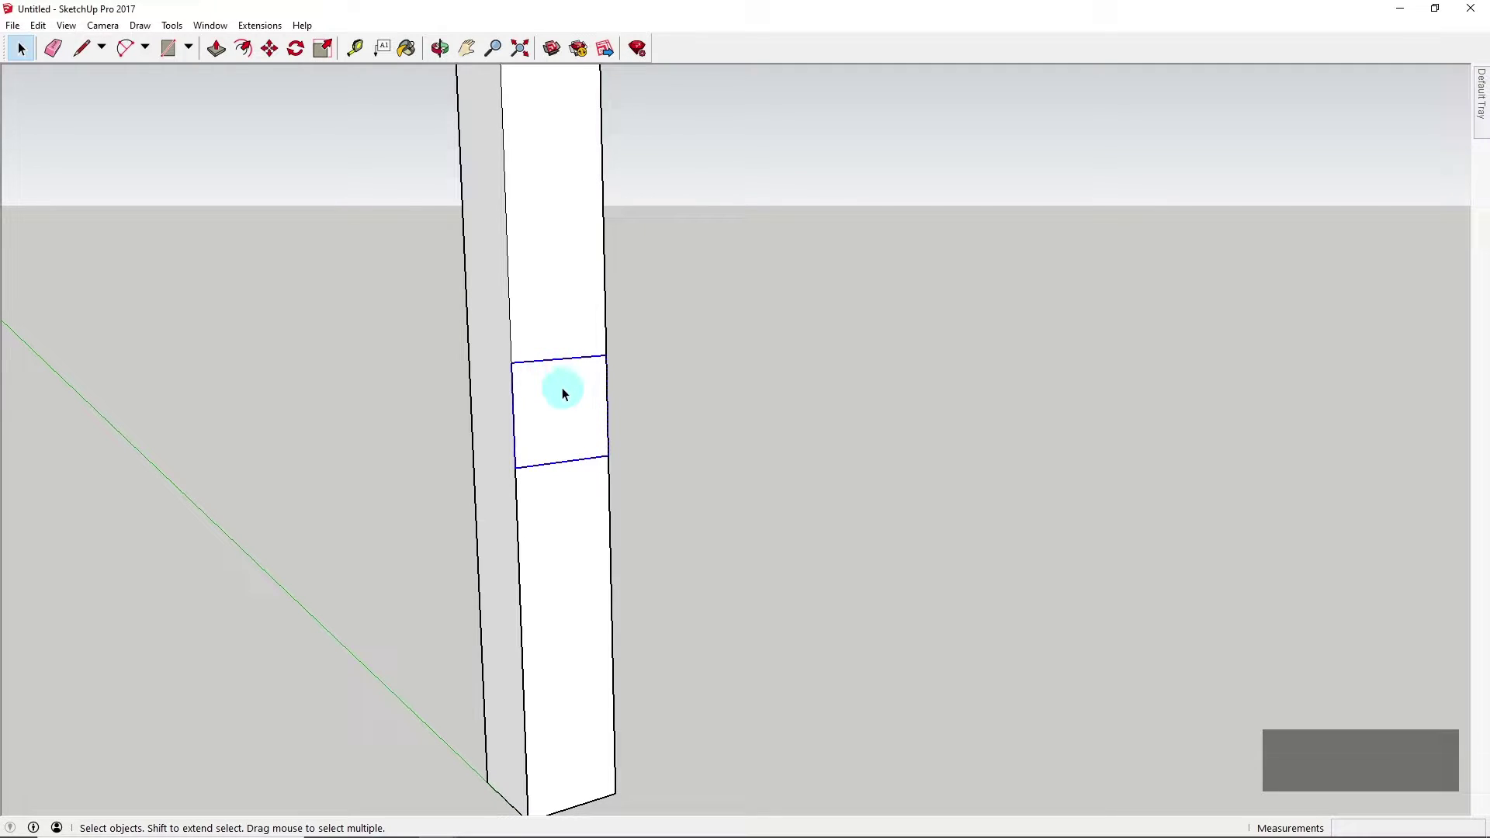
pyautogui.scroll(-2, 562, 394)
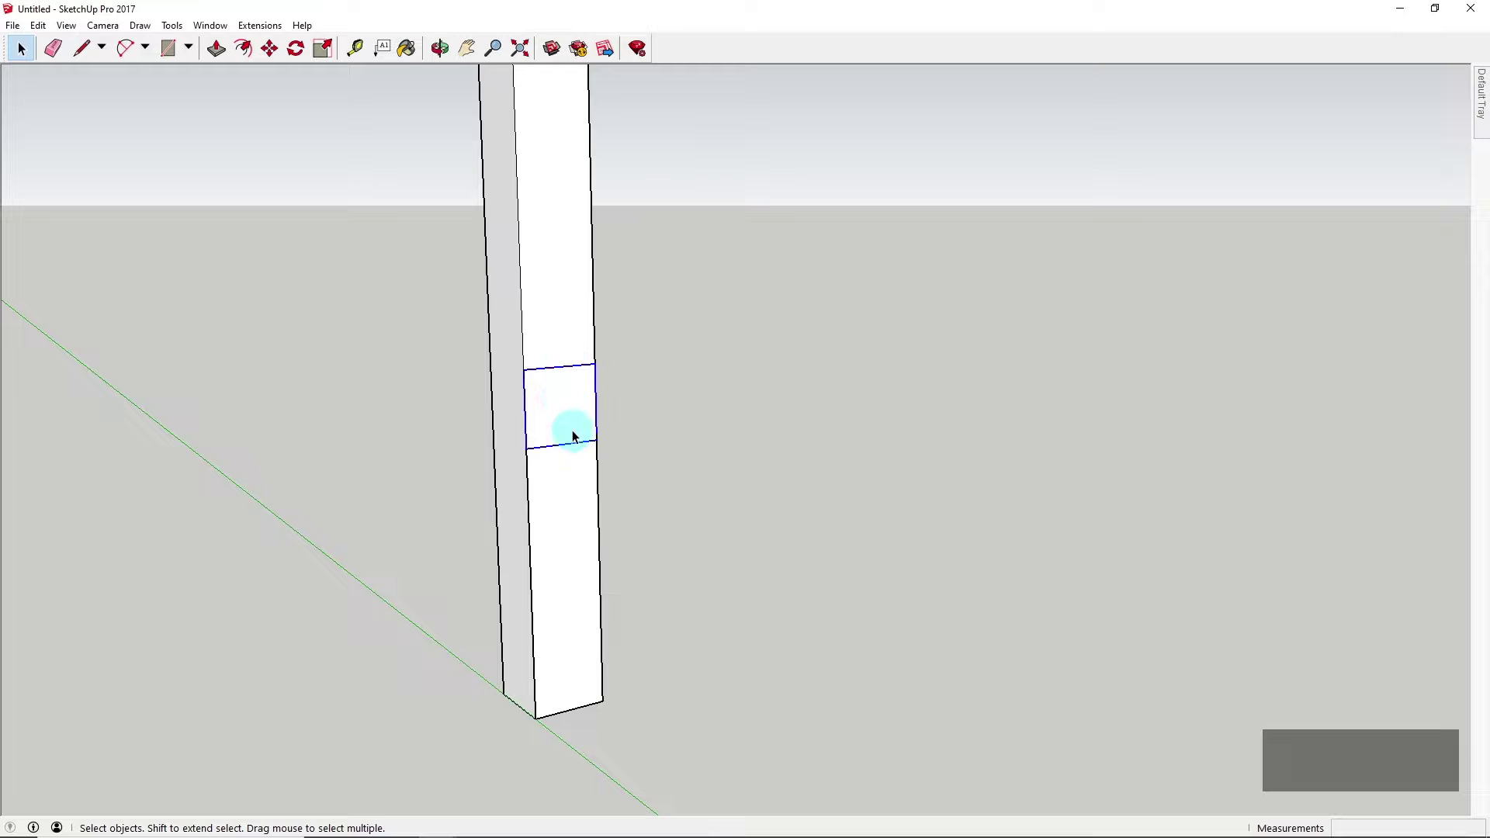
pyautogui.click(545, 370)
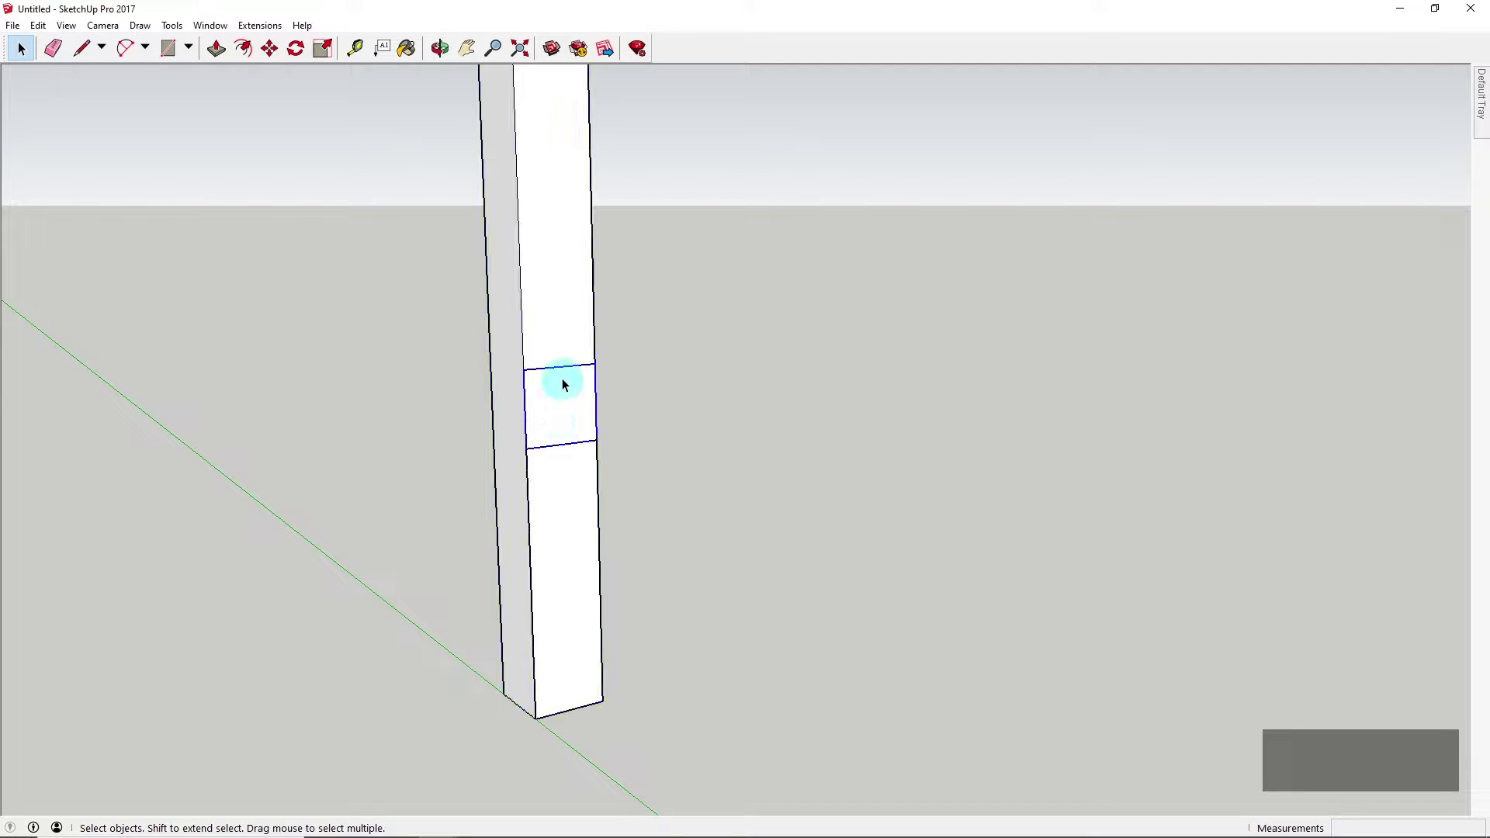
pyautogui.scroll(-2, 557, 427)
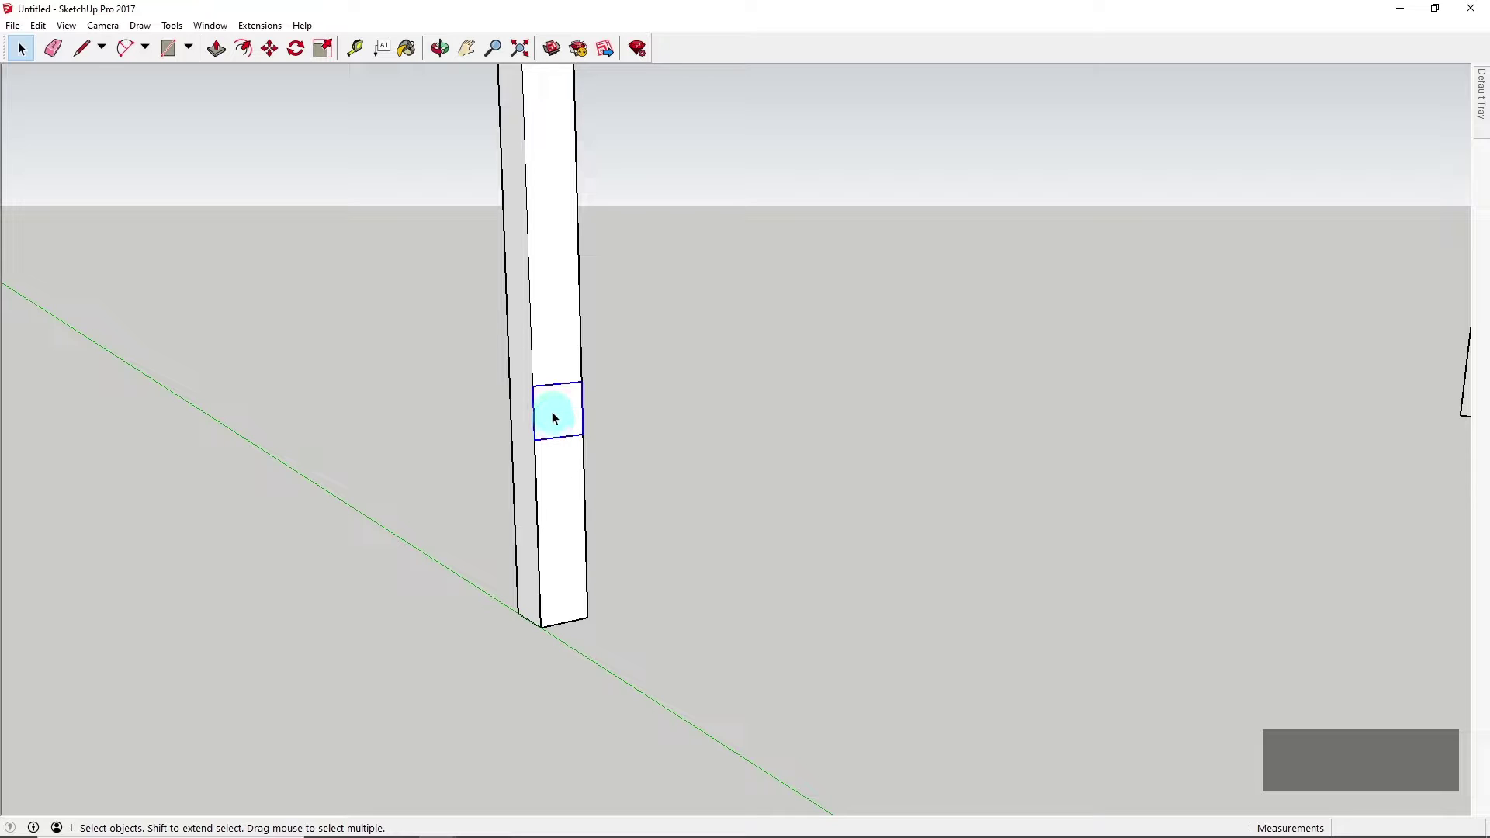
pyautogui.scroll(-1, 559, 435)
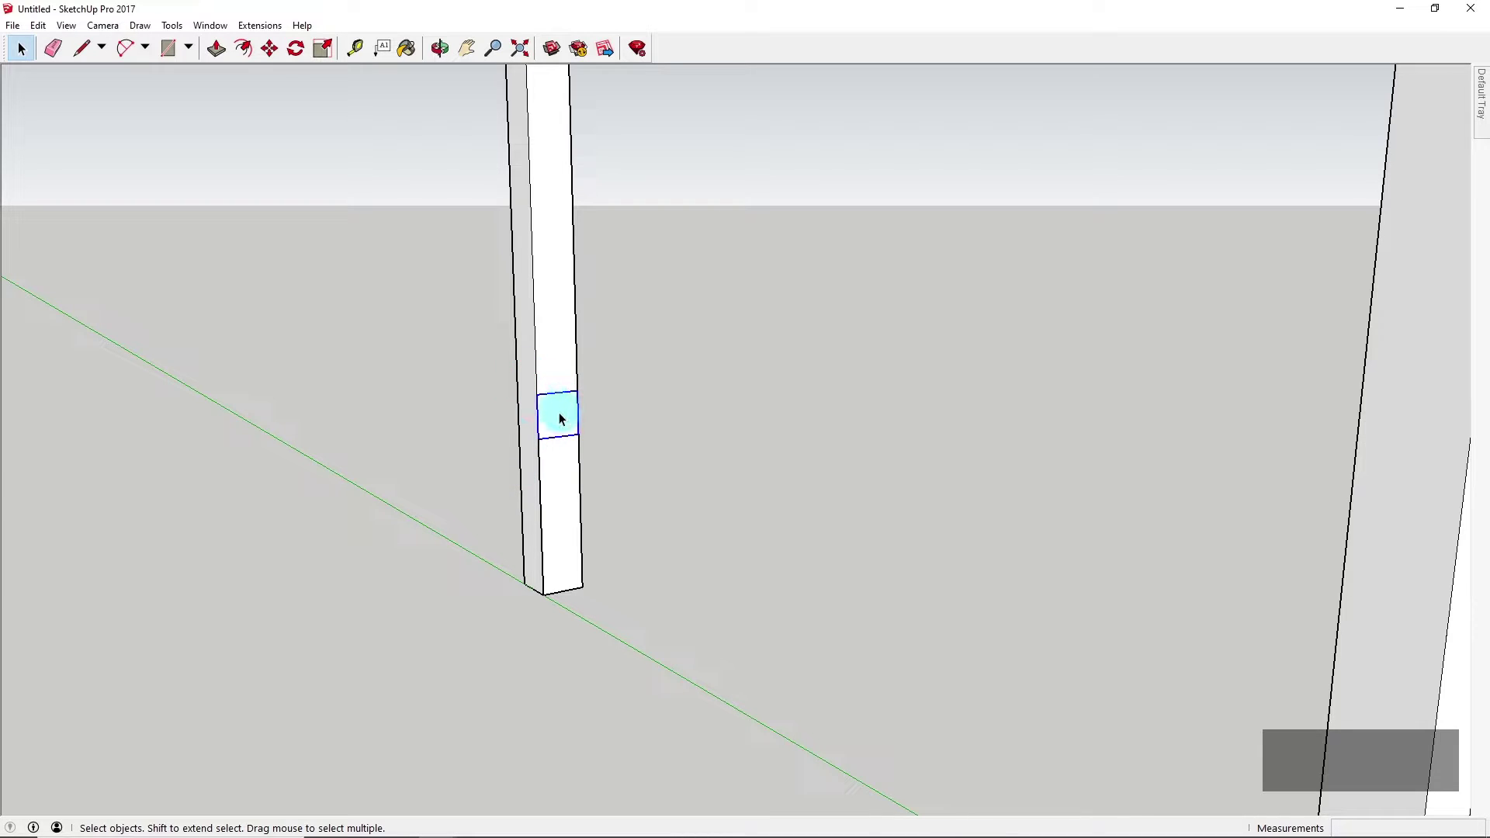
# Open the square's group and Push/Pull its face 720 mm to the leg at the origin, forming a crossbar
pyautogui.scroll(1, 560, 417)
pyautogui.doubleClick(561, 418)
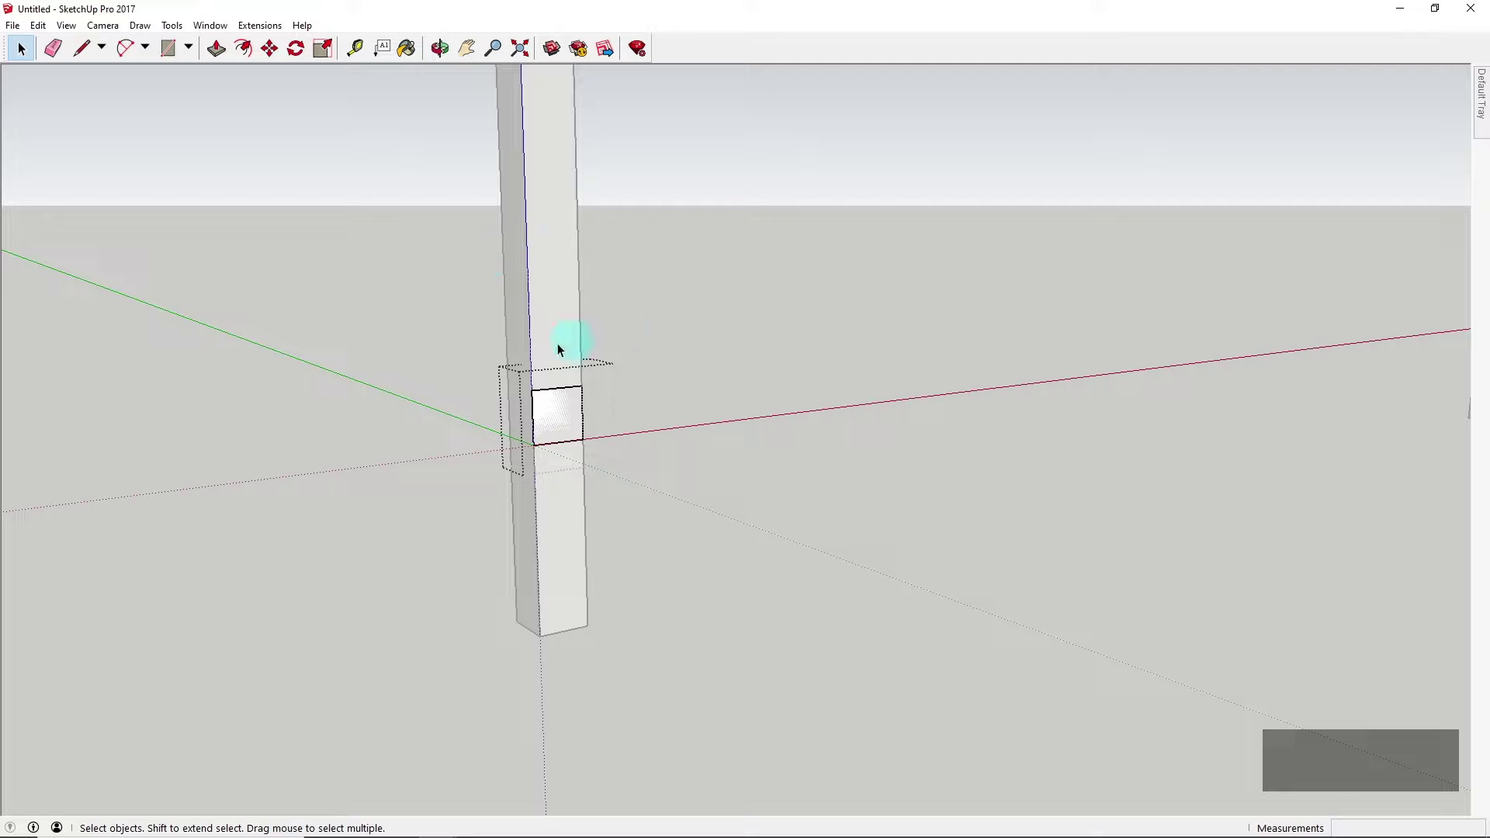
pyautogui.scroll(-2, 699, 438)
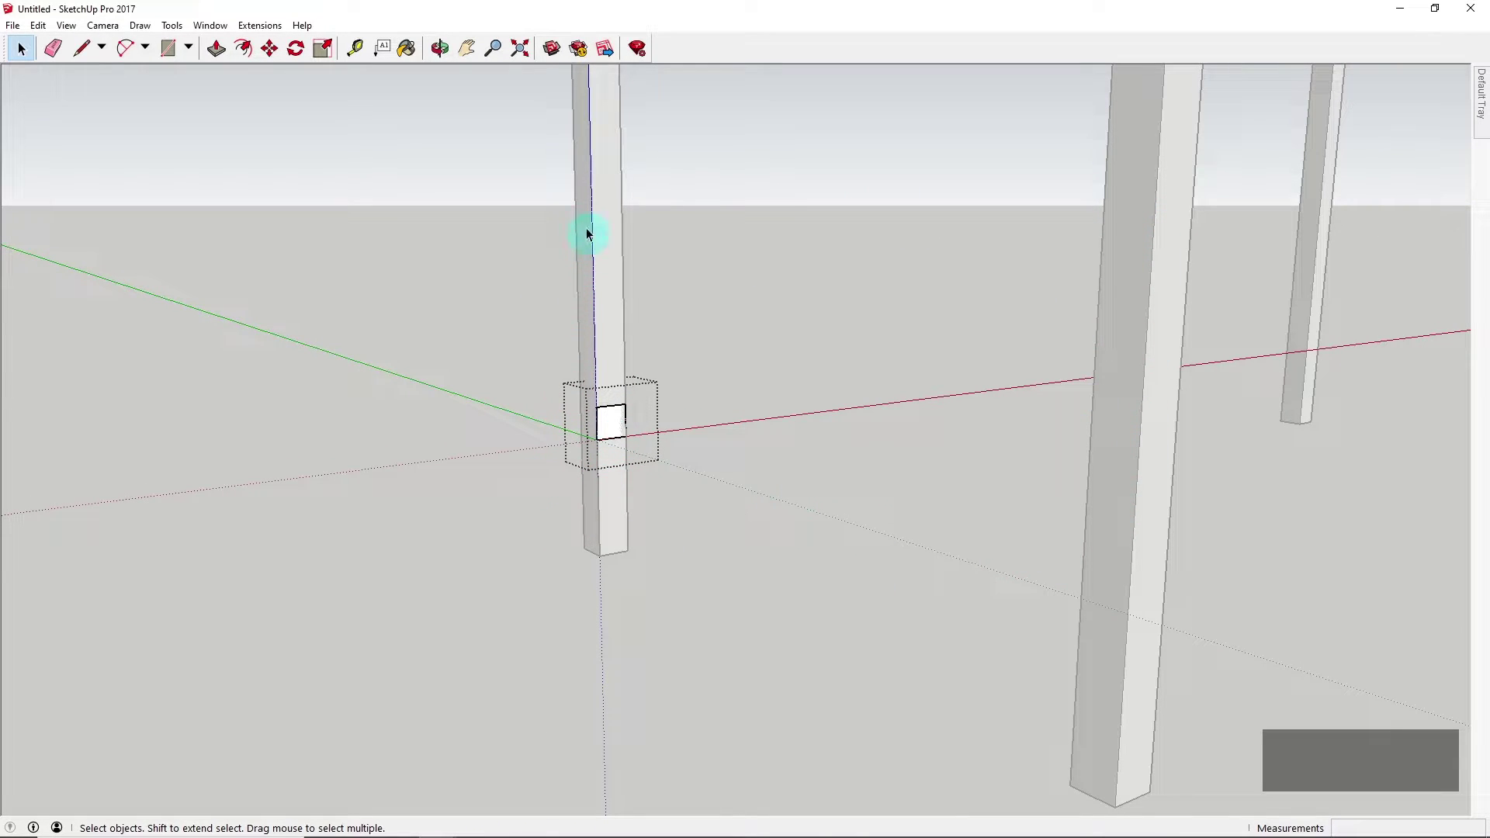
pyautogui.scroll(2, 665, 396)
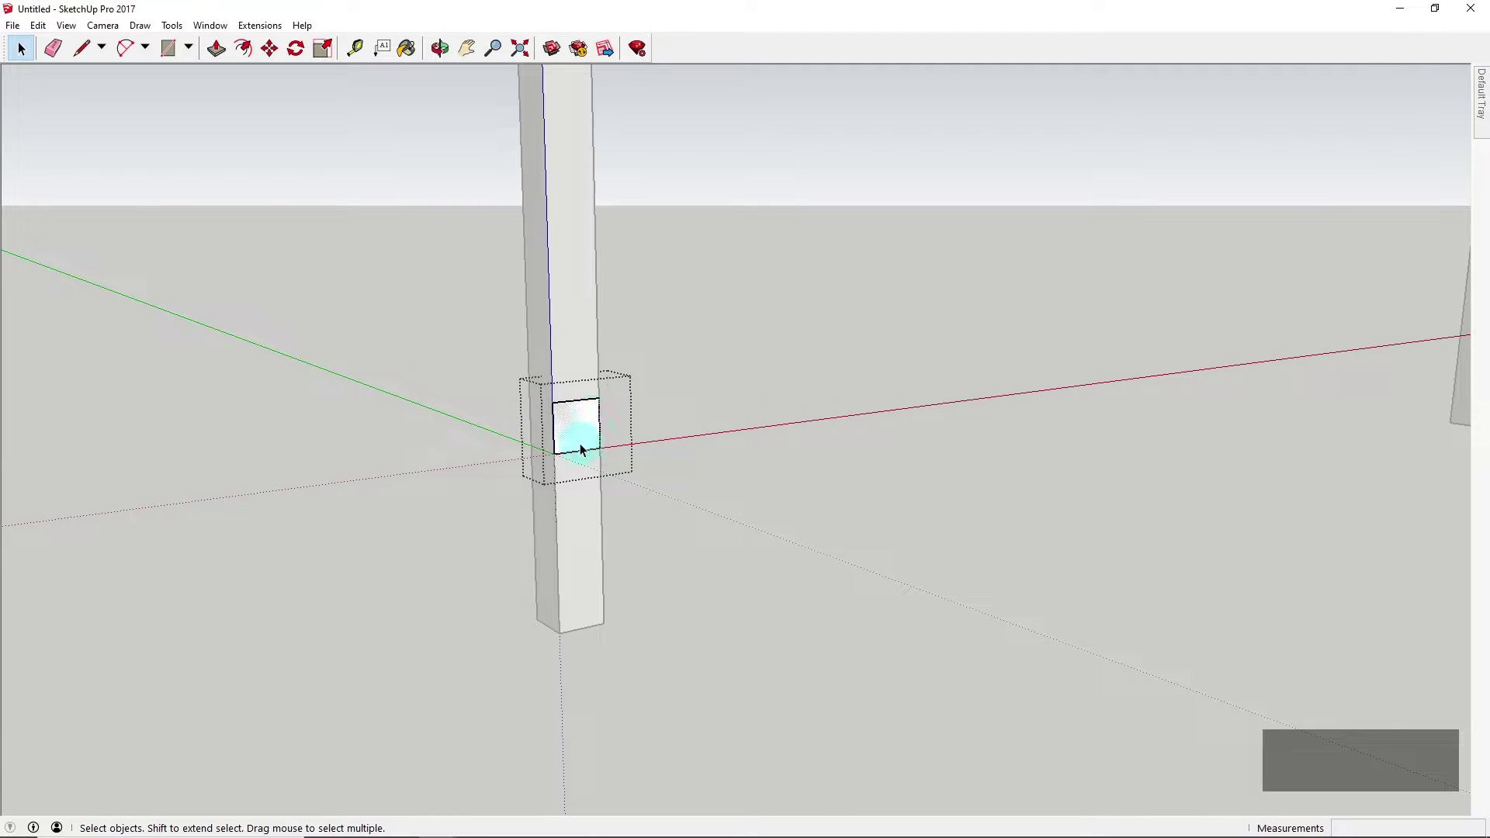
pyautogui.scroll(-2, 580, 430)
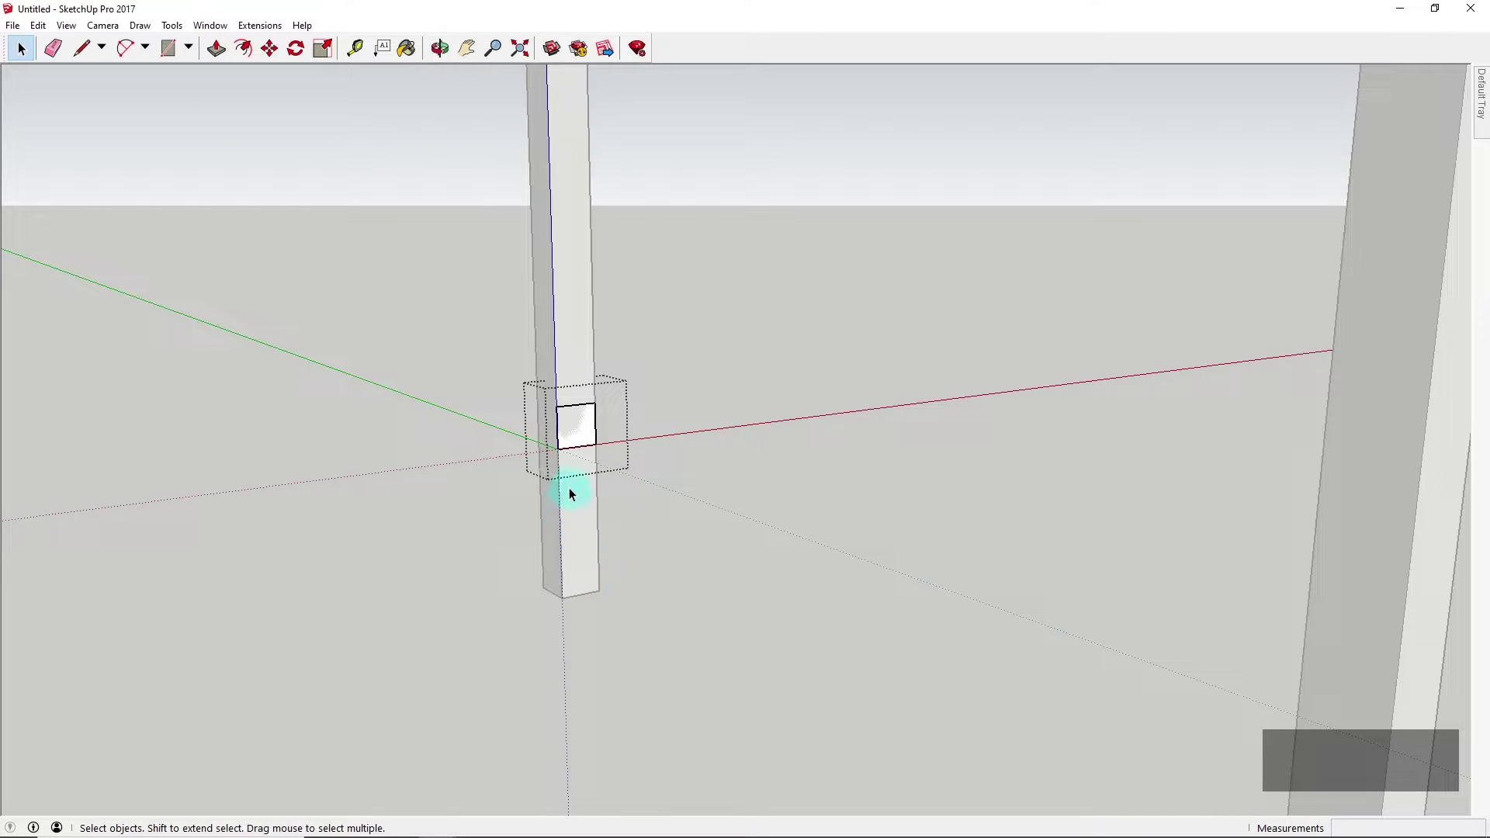
pyautogui.press('p')
pyautogui.scroll(-1, 573, 506)
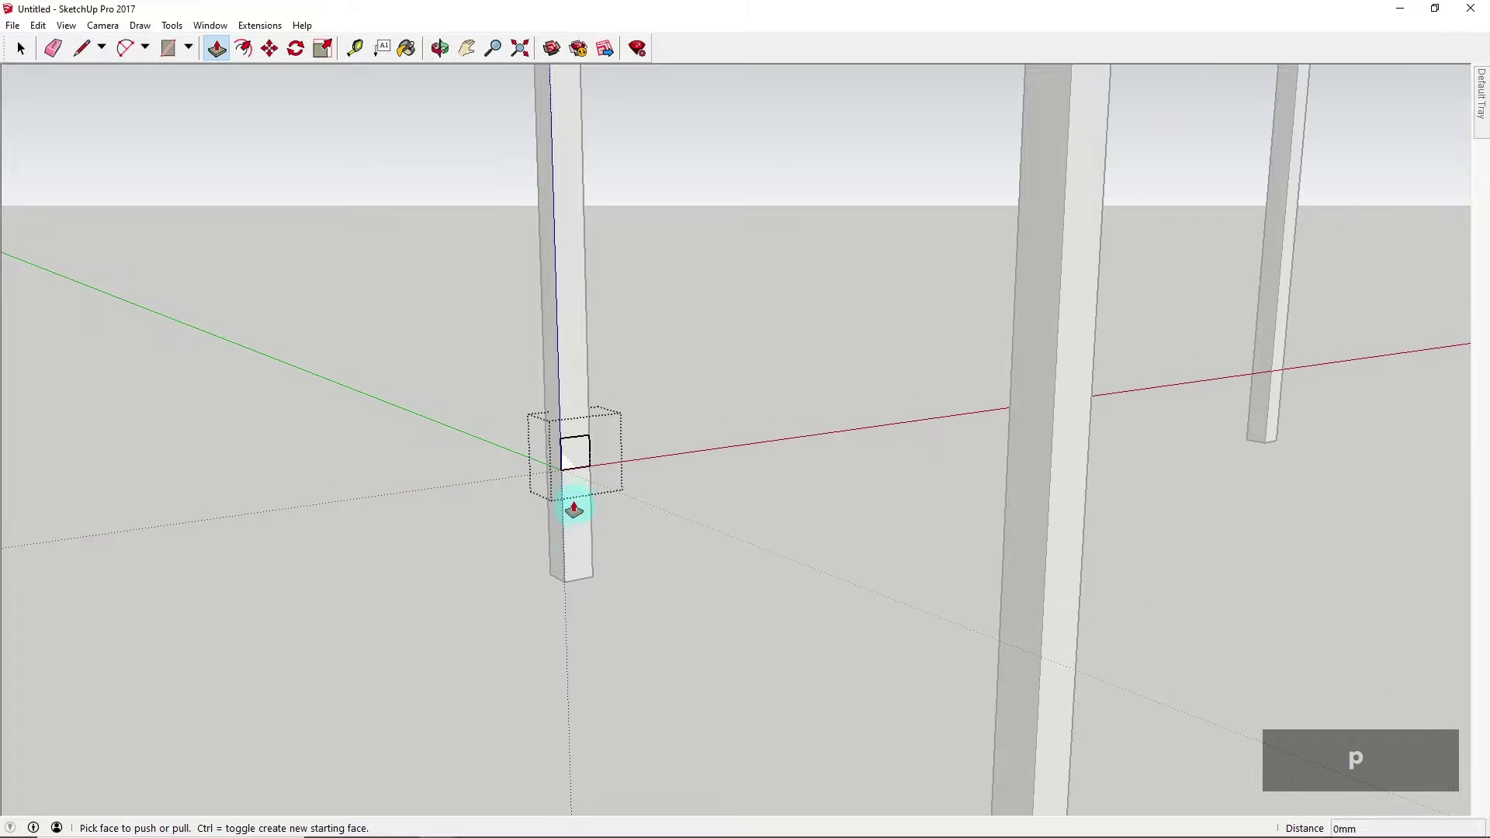
pyautogui.moveTo(575, 454); pyautogui.dragTo(878, 528)
pyautogui.scroll(-1, 626, 500)
pyautogui.moveTo(871, 522); pyautogui.dragTo(891, 553, button='middle')
pyautogui.moveTo(891, 553); pyautogui.dragTo(532, 476)
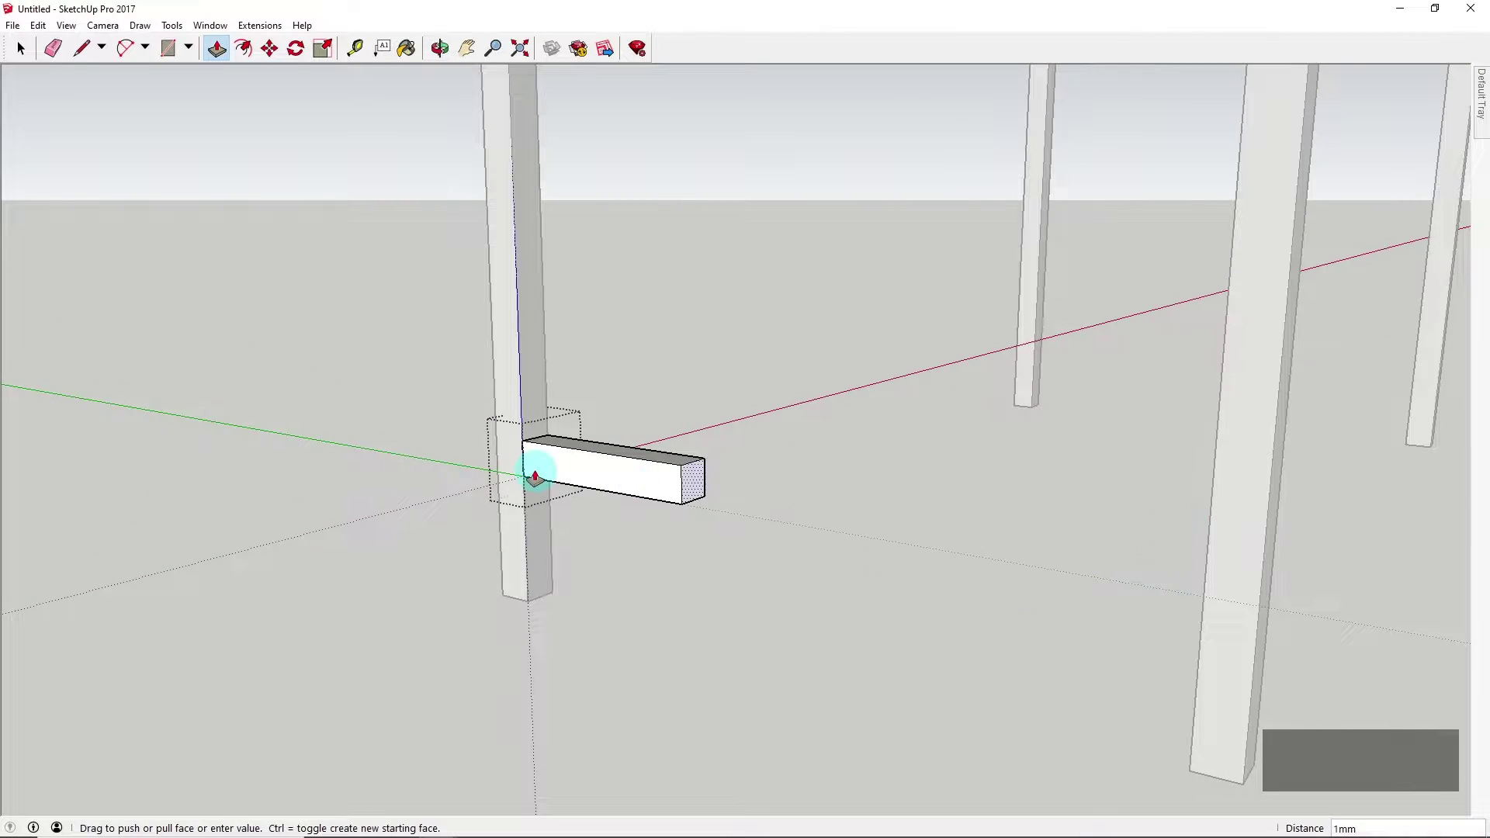
pyautogui.moveTo(532, 475); pyautogui.dragTo(825, 473, button='middle')
pyautogui.scroll(3, 826, 472)
pyautogui.scroll(-3, 875, 512)
pyautogui.moveTo(882, 522)
pyautogui.mouseDown()
pyautogui.moveTo(946, 458)
pyautogui.moveTo(925, 731)
pyautogui.moveTo(980, 599)
pyautogui.moveTo(942, 547)
pyautogui.mouseUp()
pyautogui.moveTo(912, 596); pyautogui.dragTo(791, 602, button='middle')
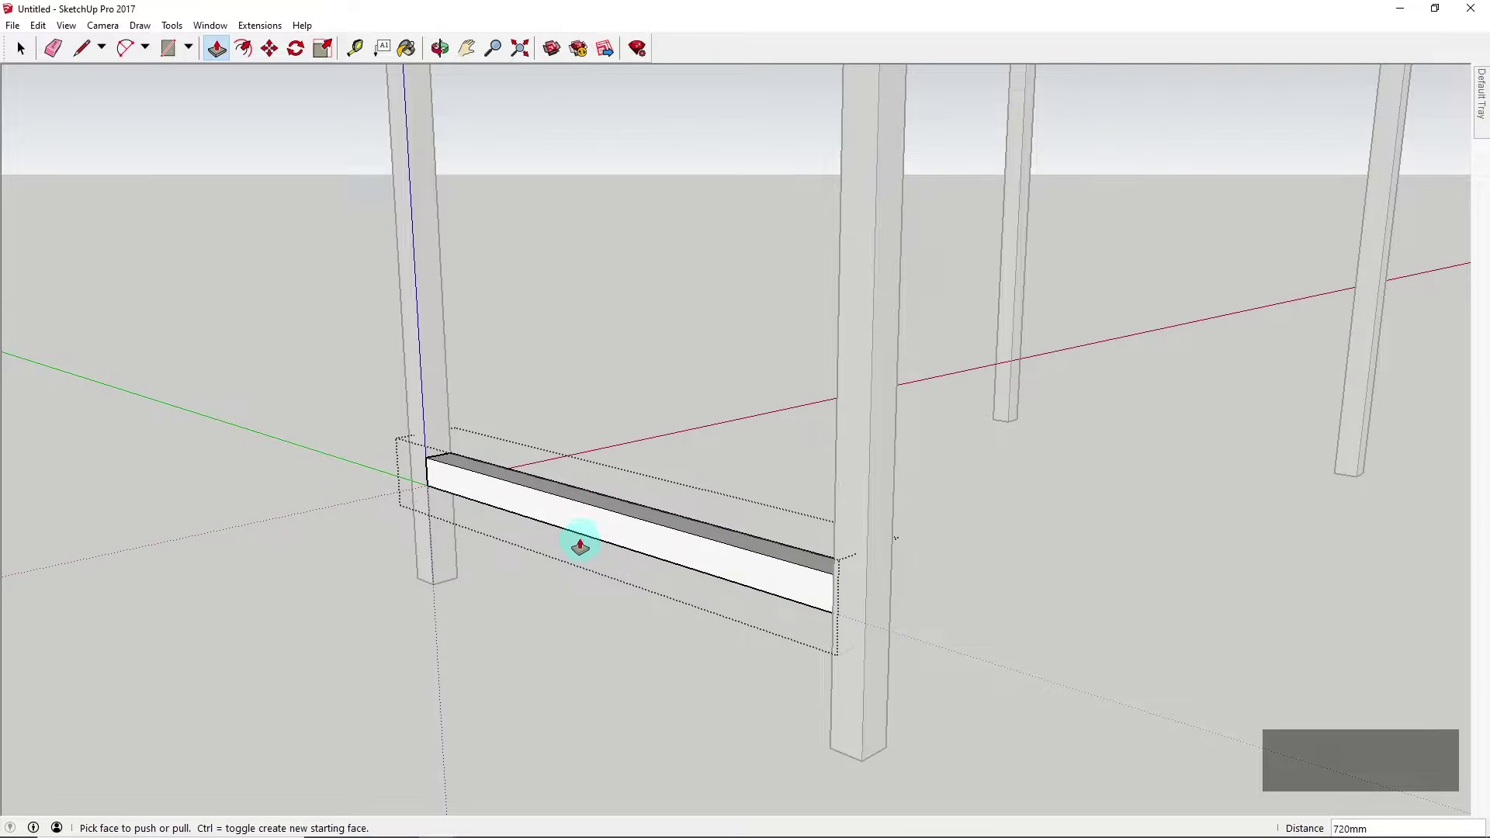
# Leave Push/Pull and close the crossbar group to return to the whole model
pyautogui.scroll(-1, 936, 638)
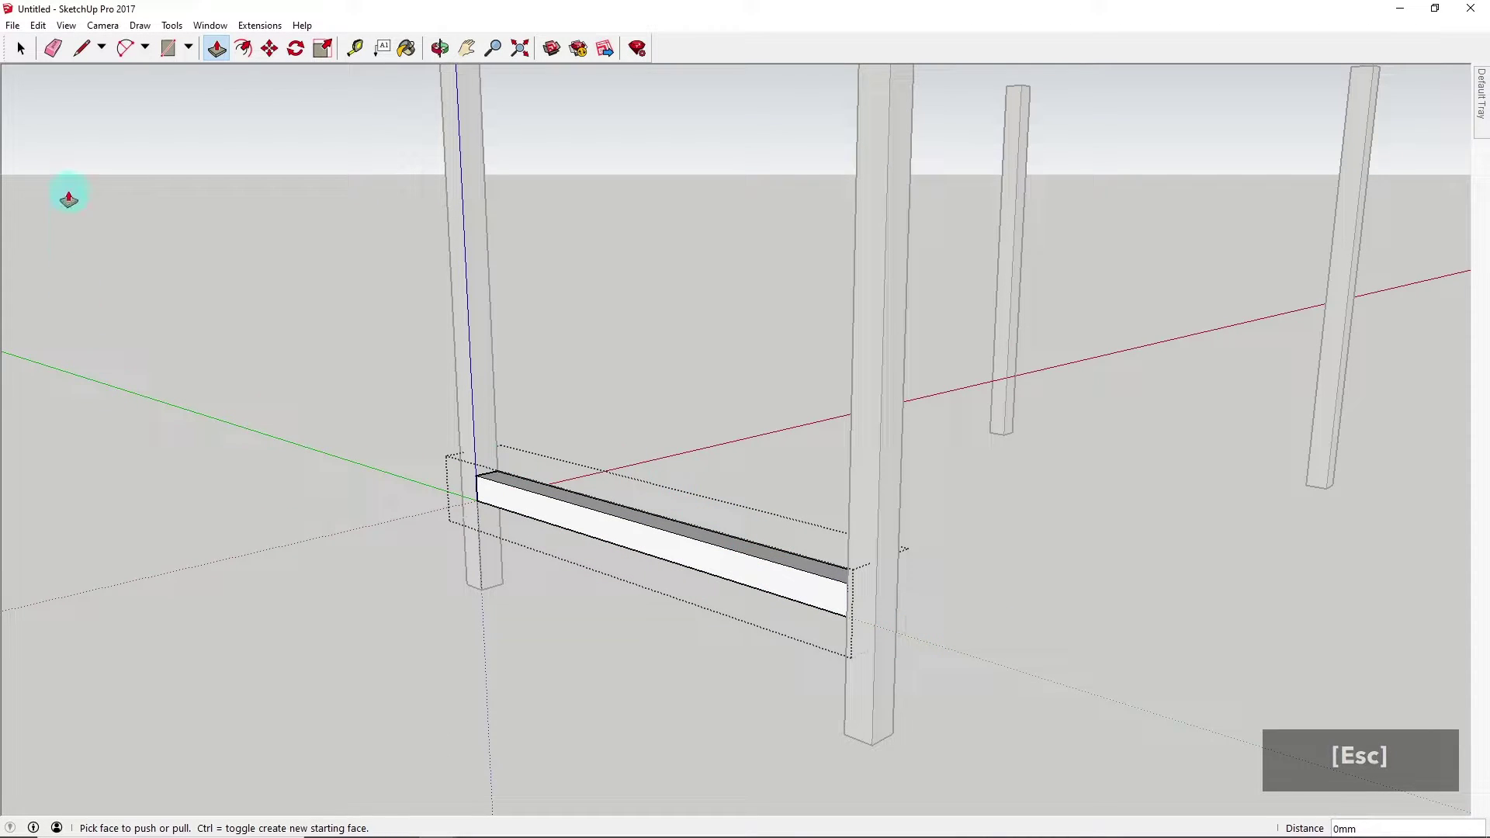
pyautogui.click(21, 49)
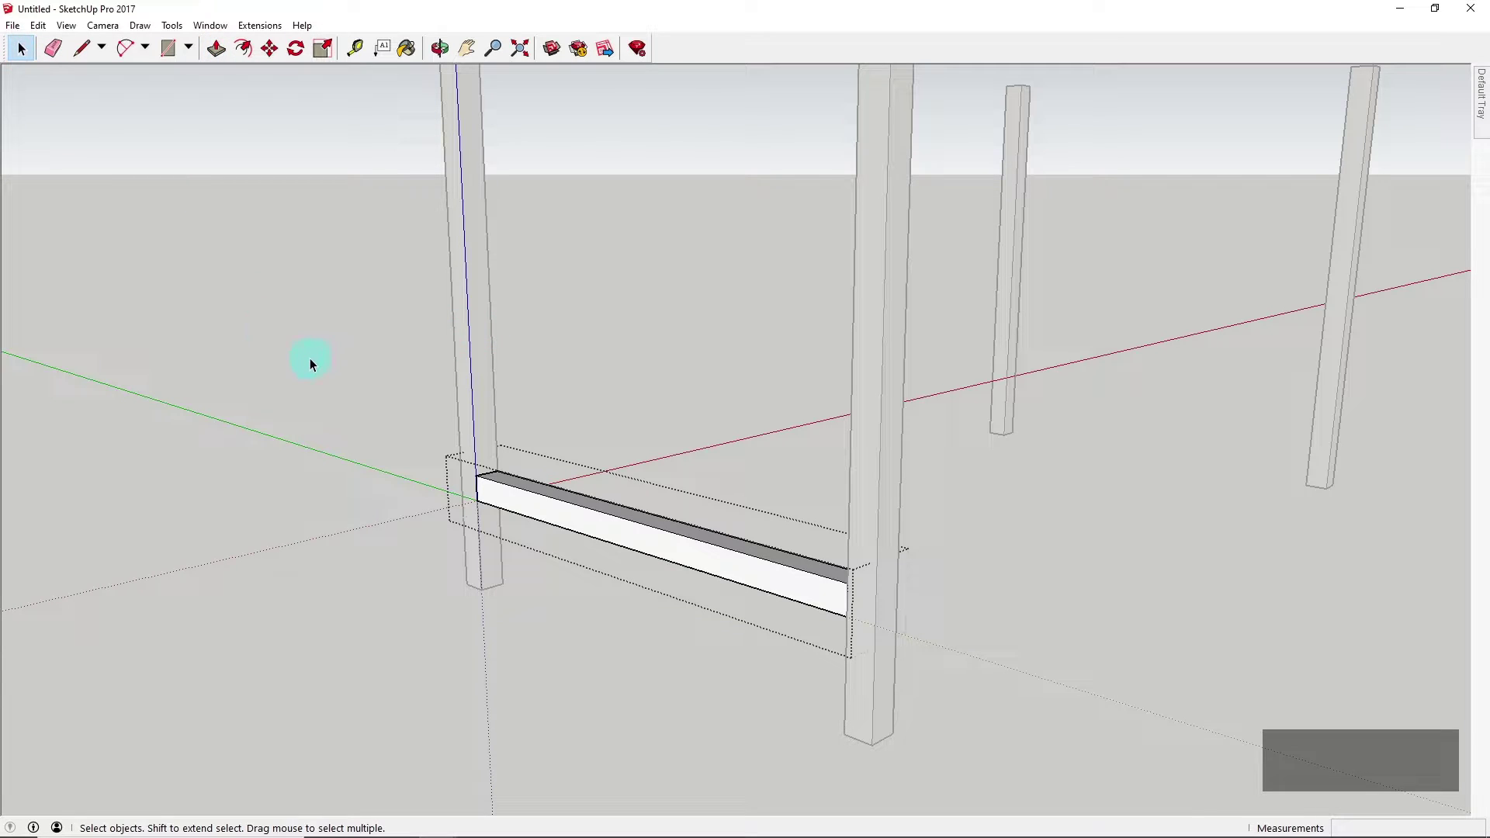
pyautogui.click(310, 357)
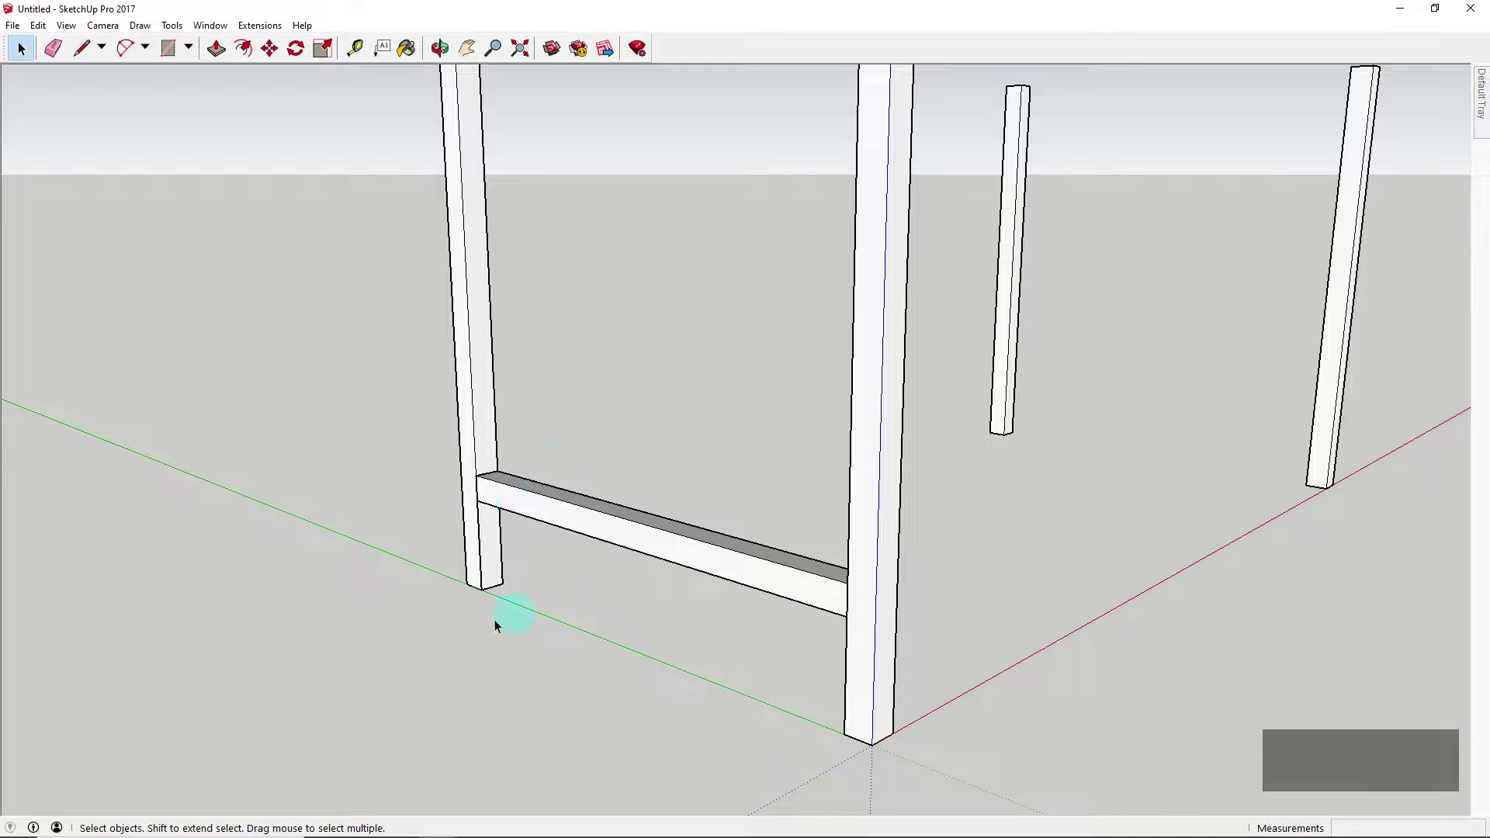
pyautogui.scroll(-2, 495, 621)
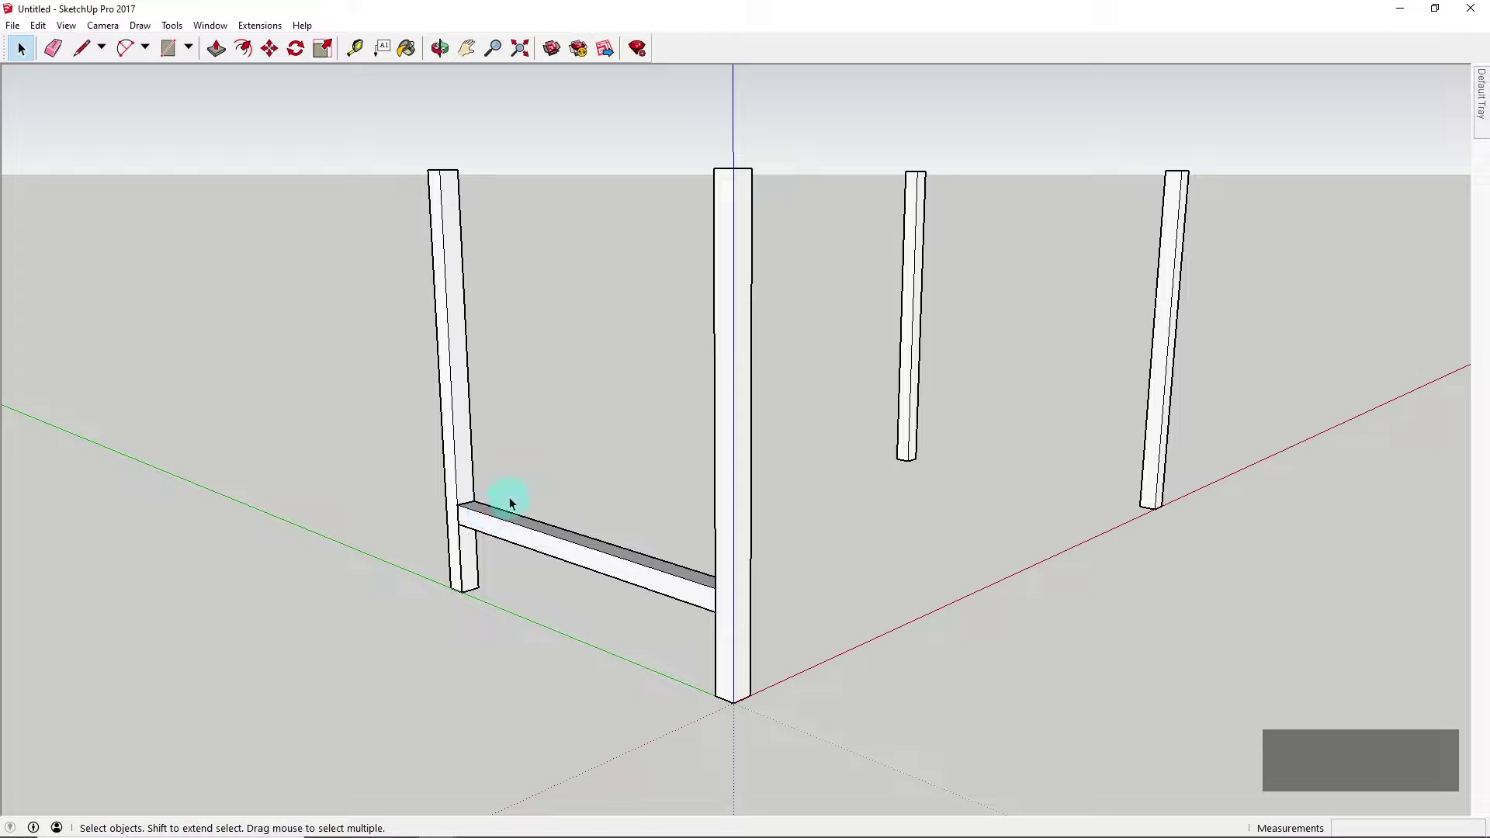
pyautogui.scroll(3, 475, 515)
pyautogui.scroll(-2, 477, 520)
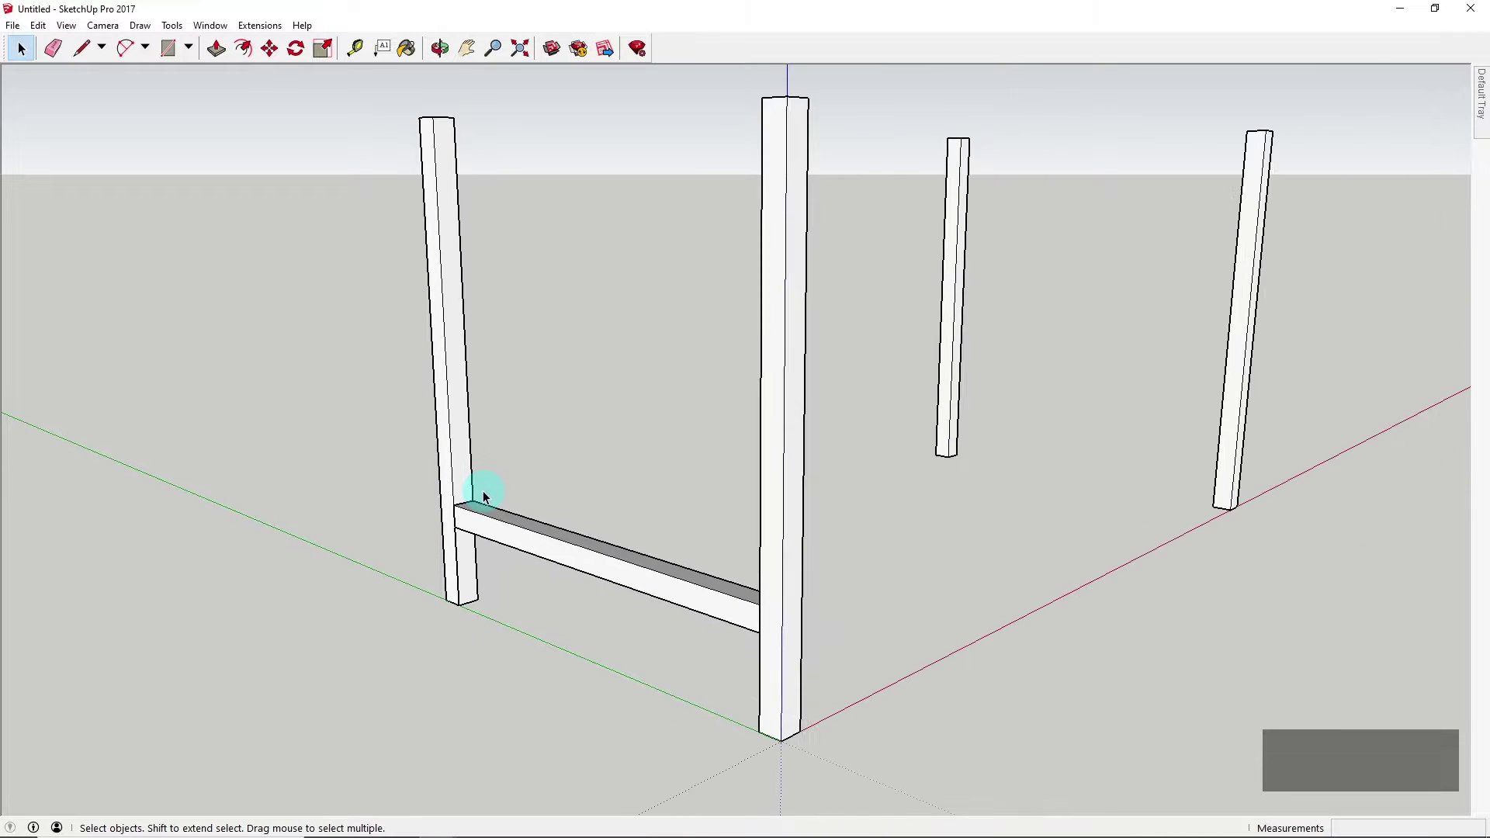
# Copy the crossbar group 1560 mm along the red axis from its upper end corner to the opposite pair of legs
pyautogui.click(476, 520)
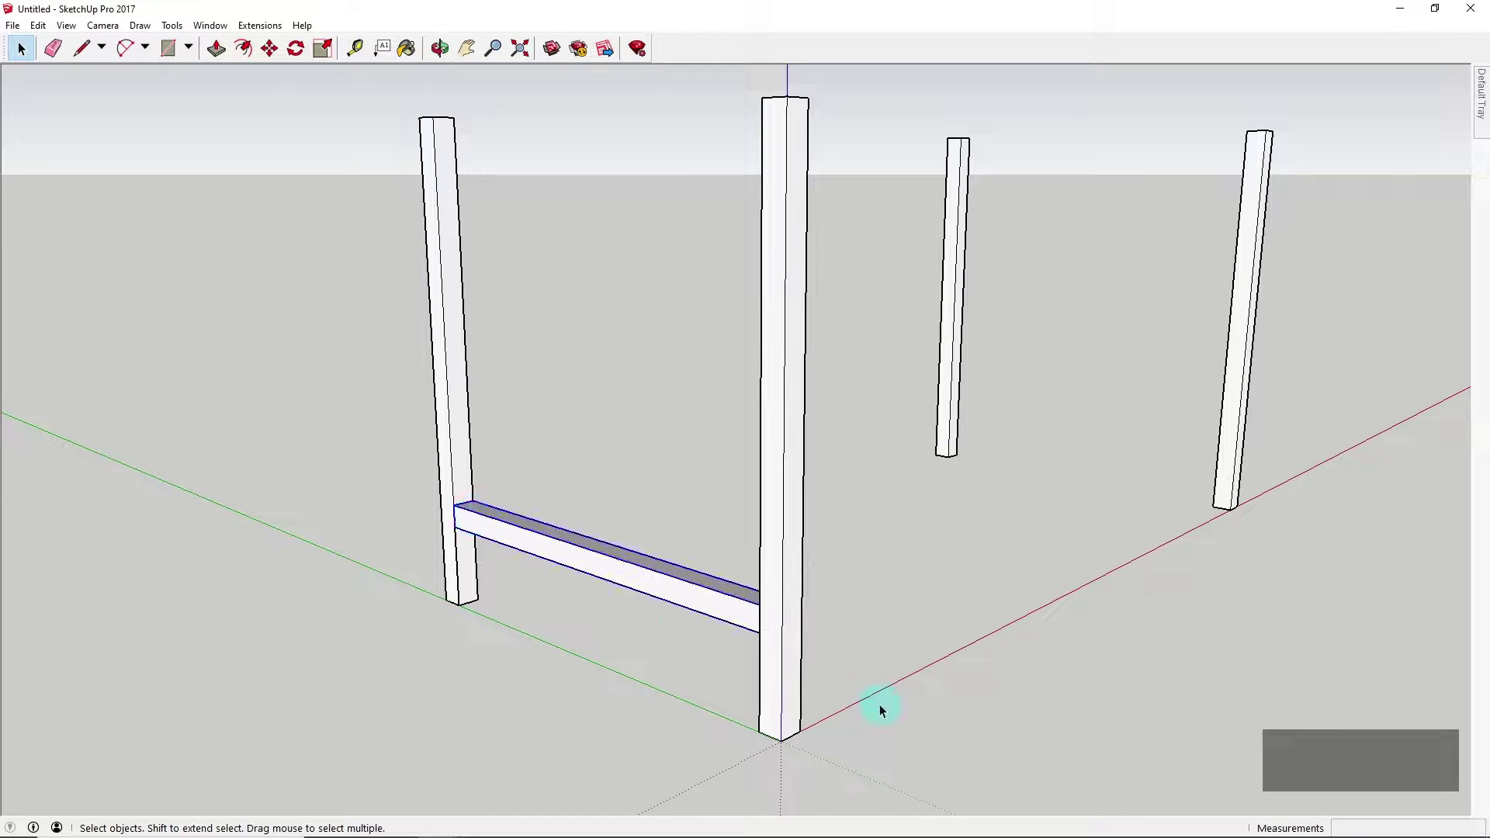
pyautogui.press('m')
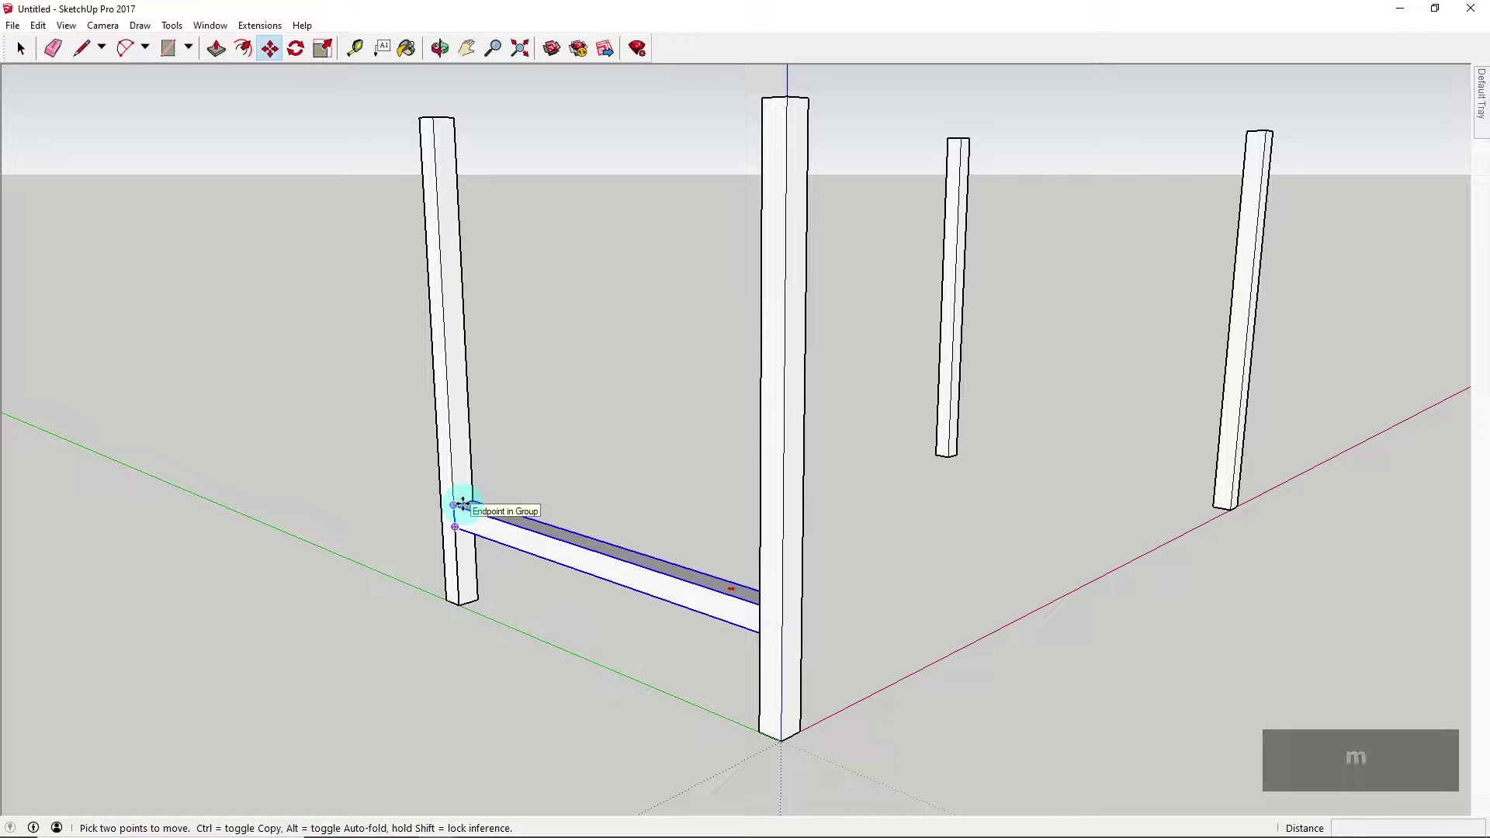
pyautogui.click(463, 505)
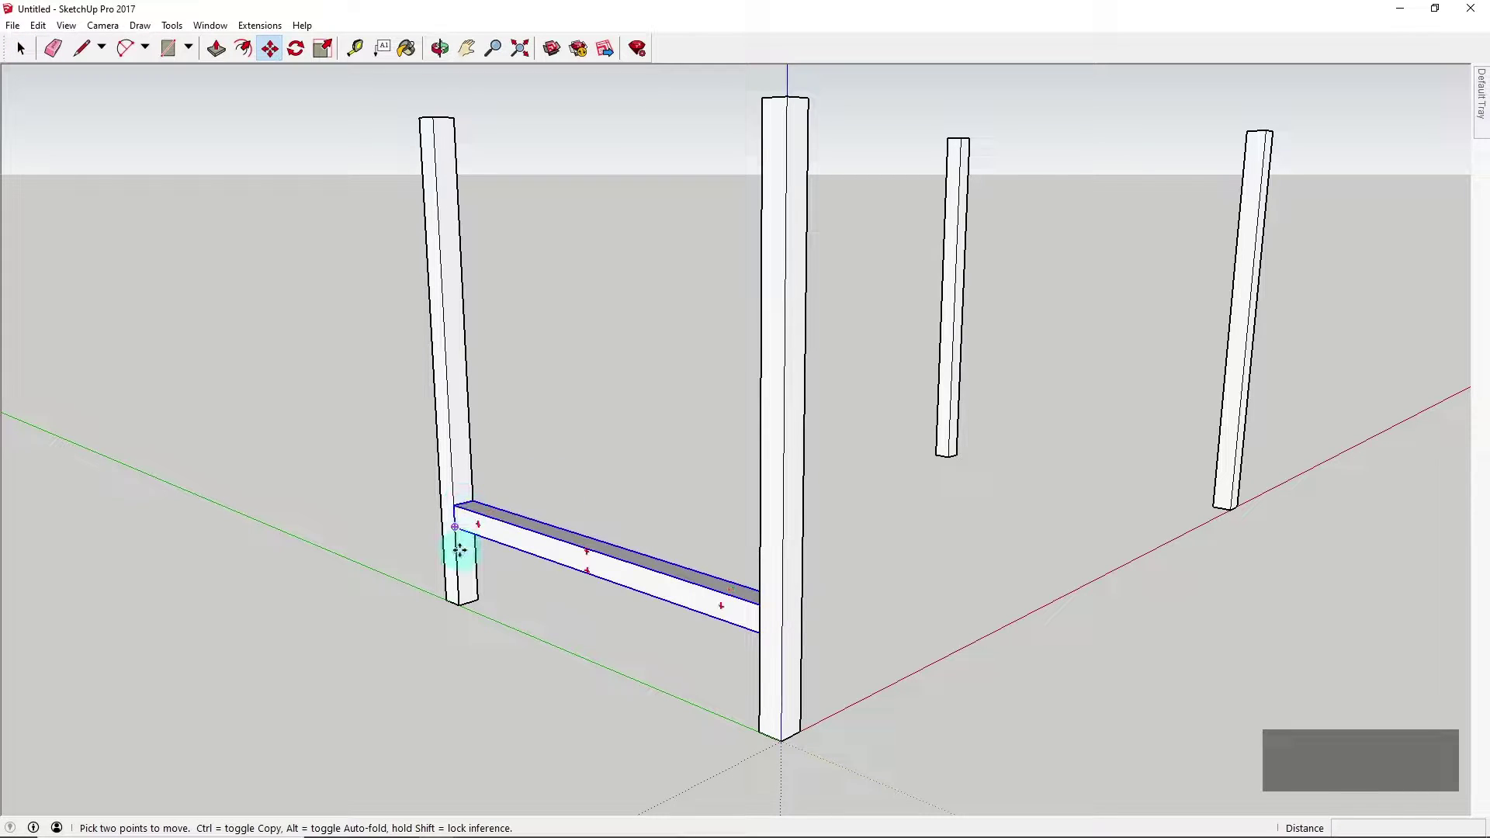
pyautogui.click(457, 505)
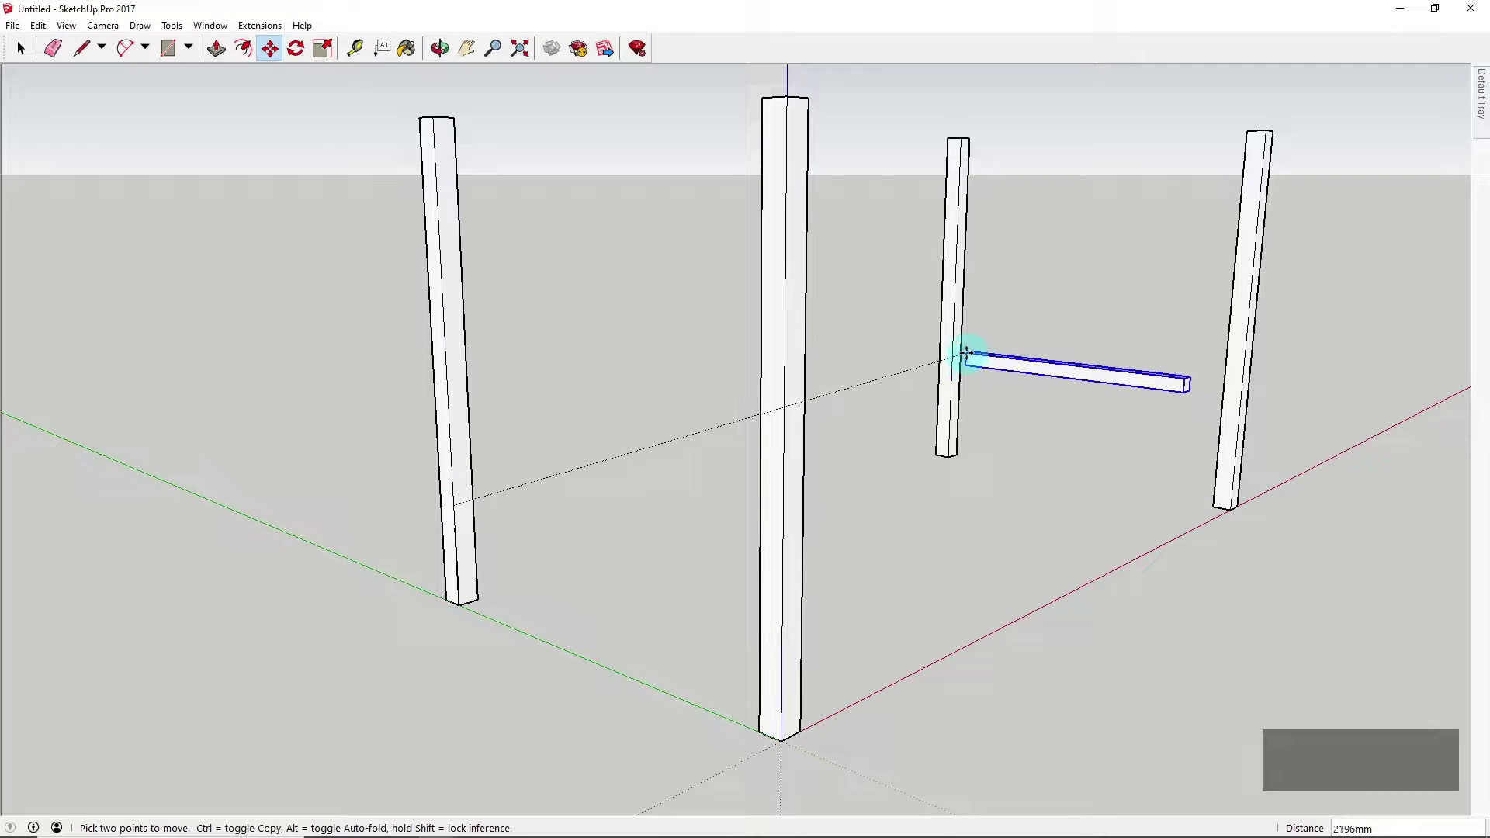
pyautogui.press('ctrl')
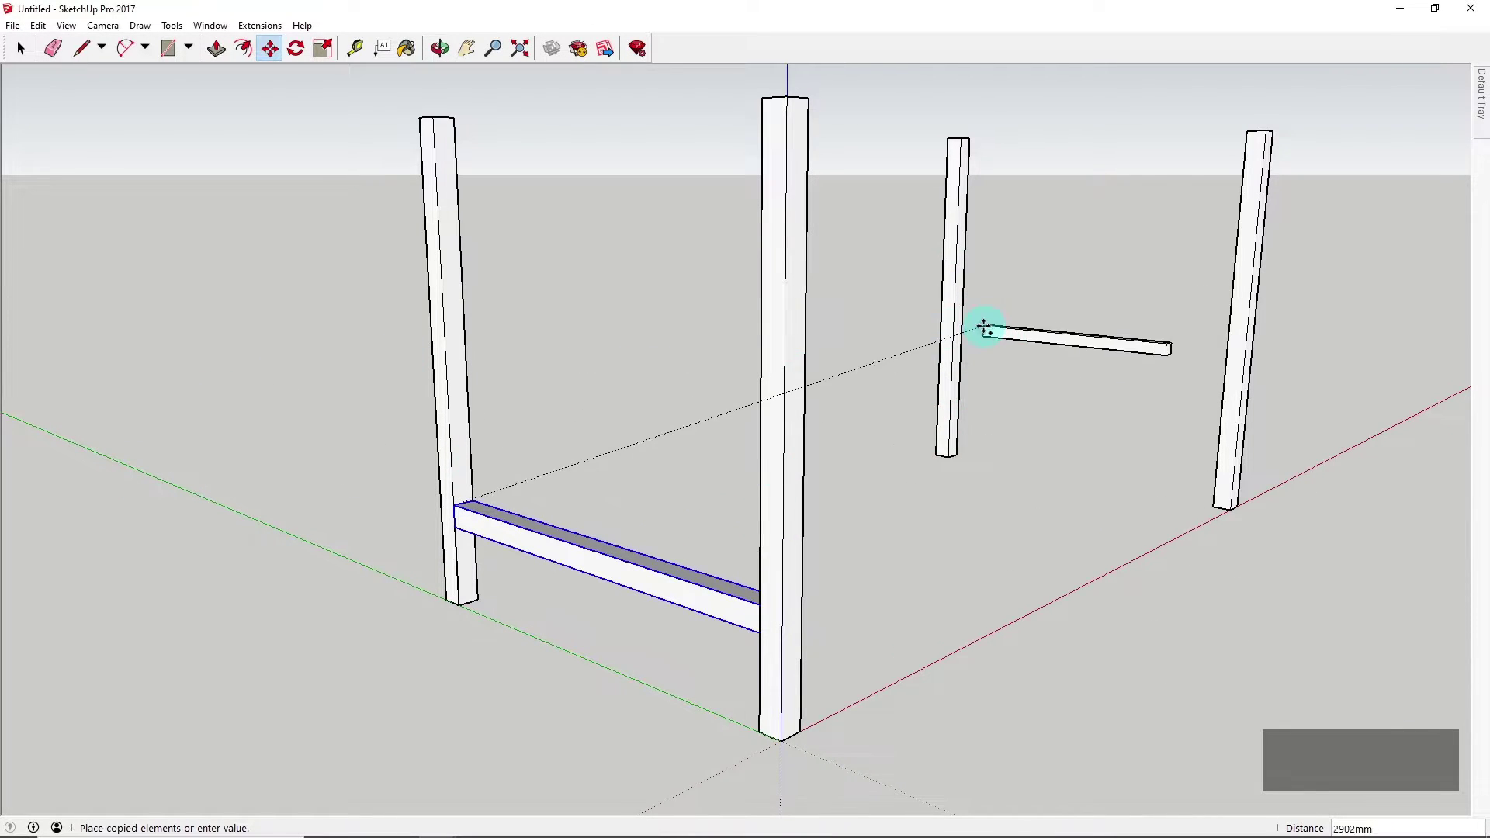
pyautogui.press('Up')
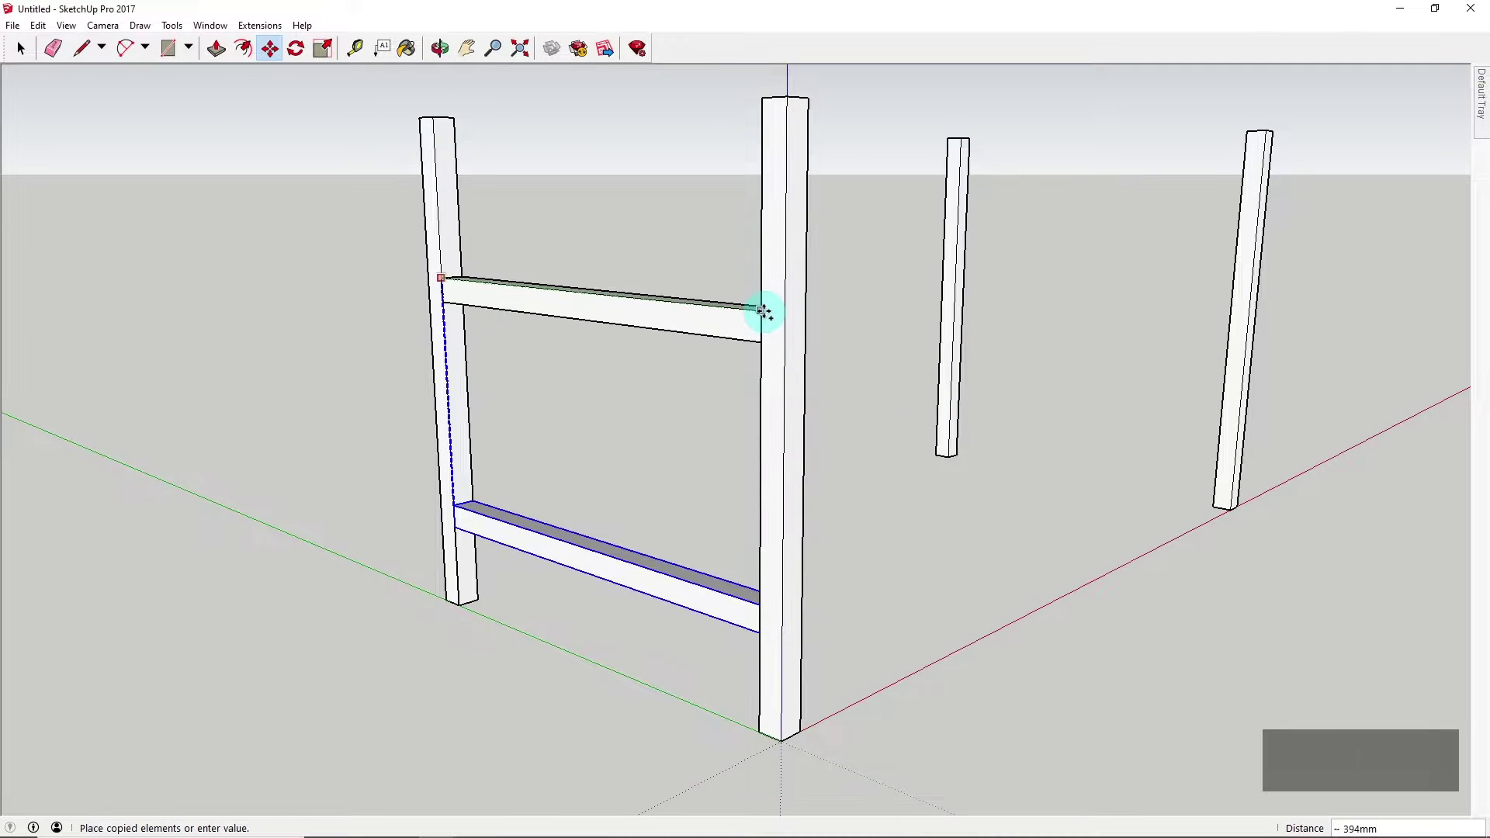
pyautogui.press('Right')
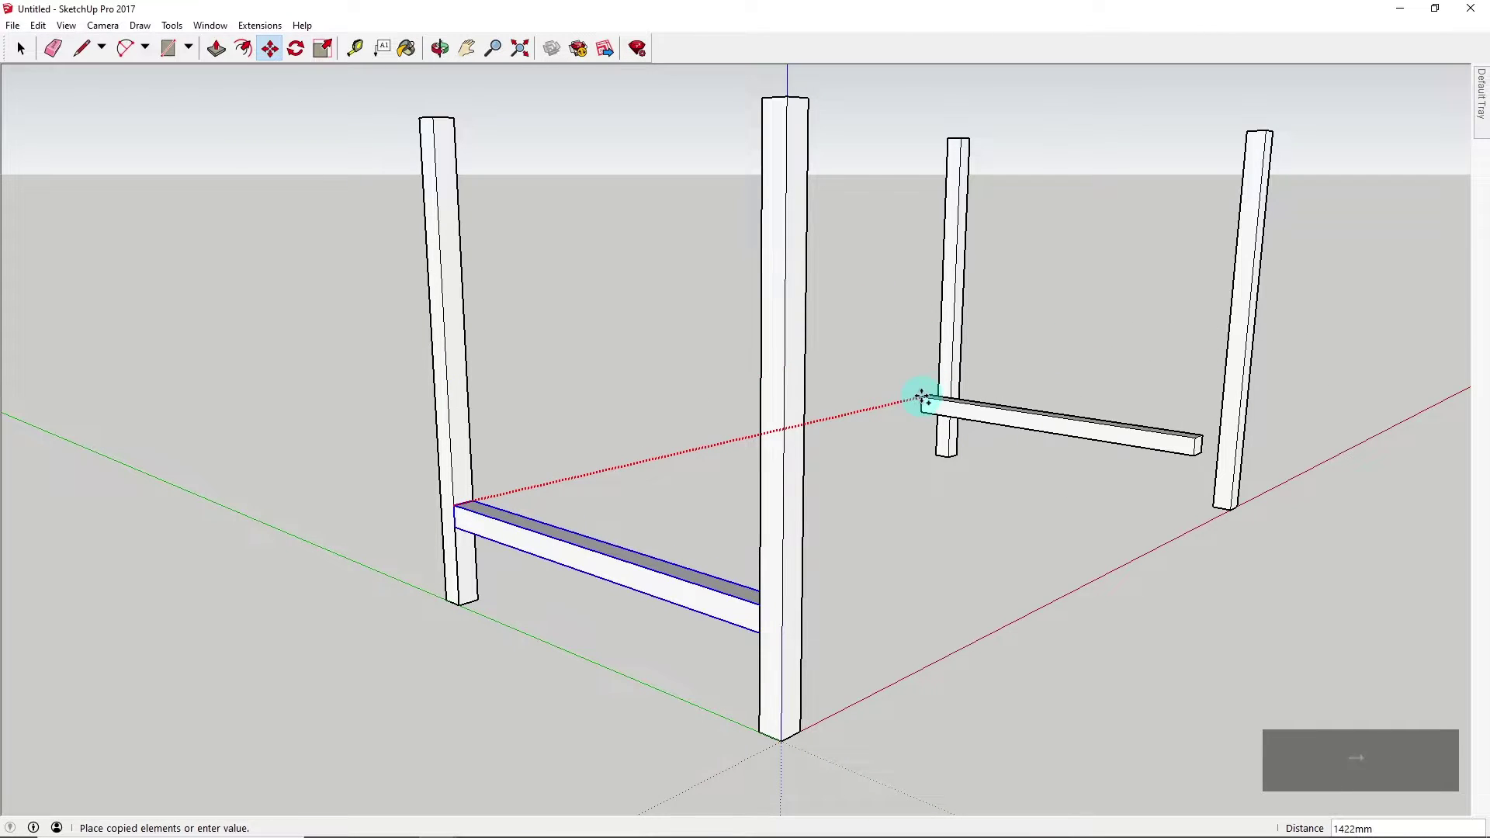
pyautogui.press('Left')
pyautogui.press('Up')
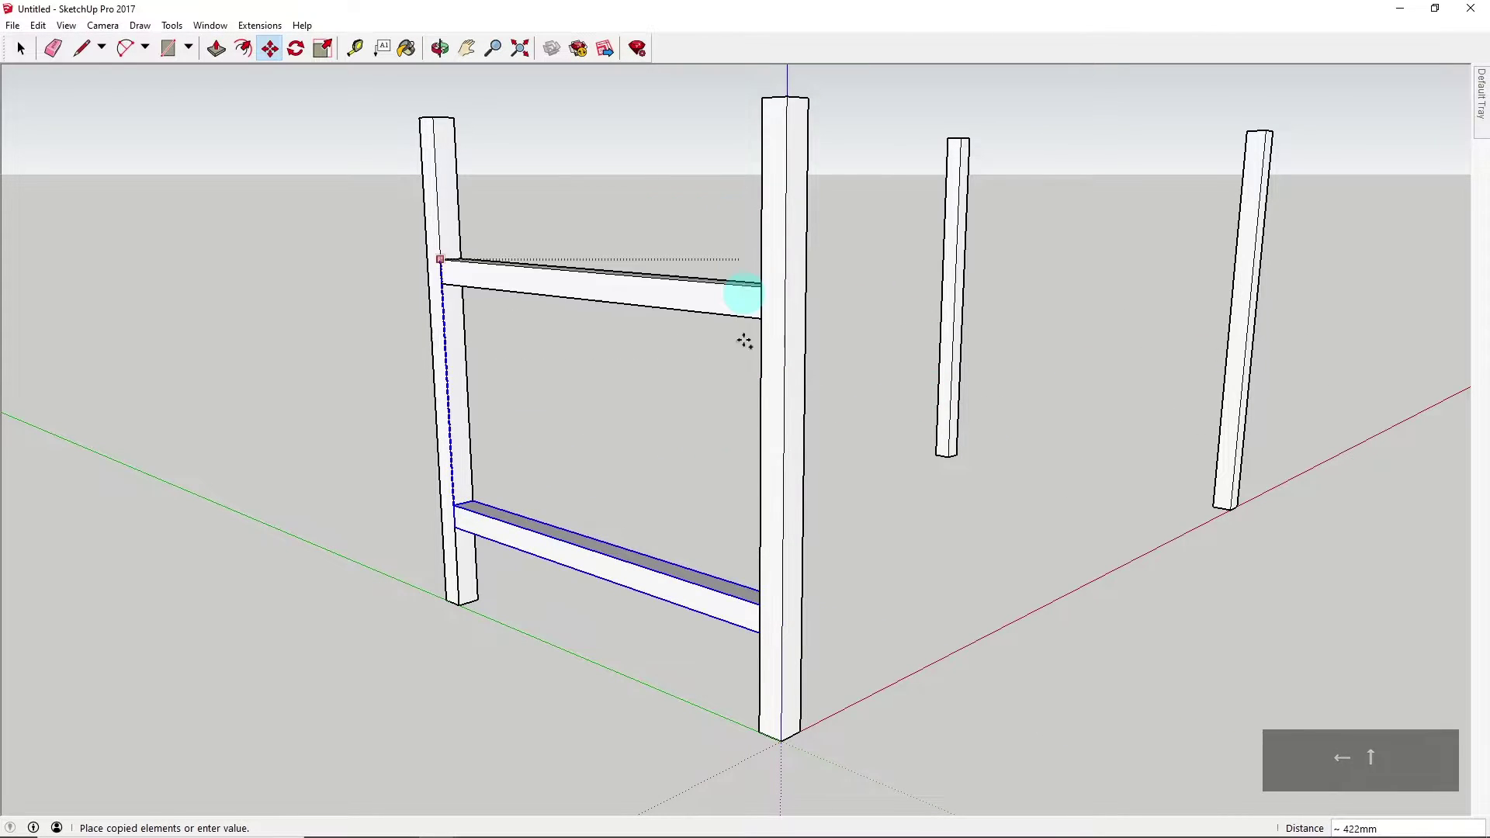
pyautogui.press('Left')
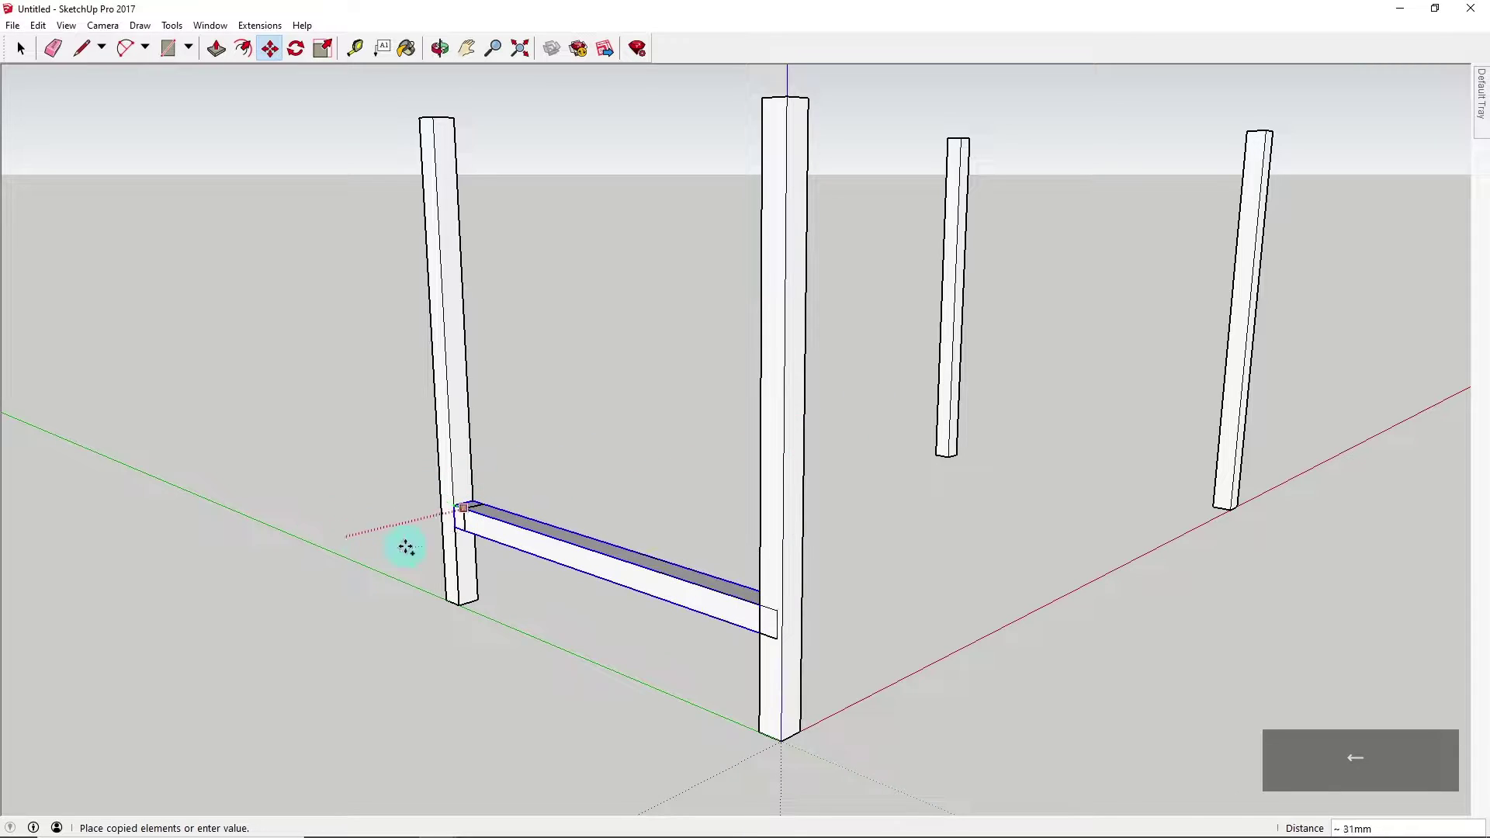
pyautogui.press('Right')
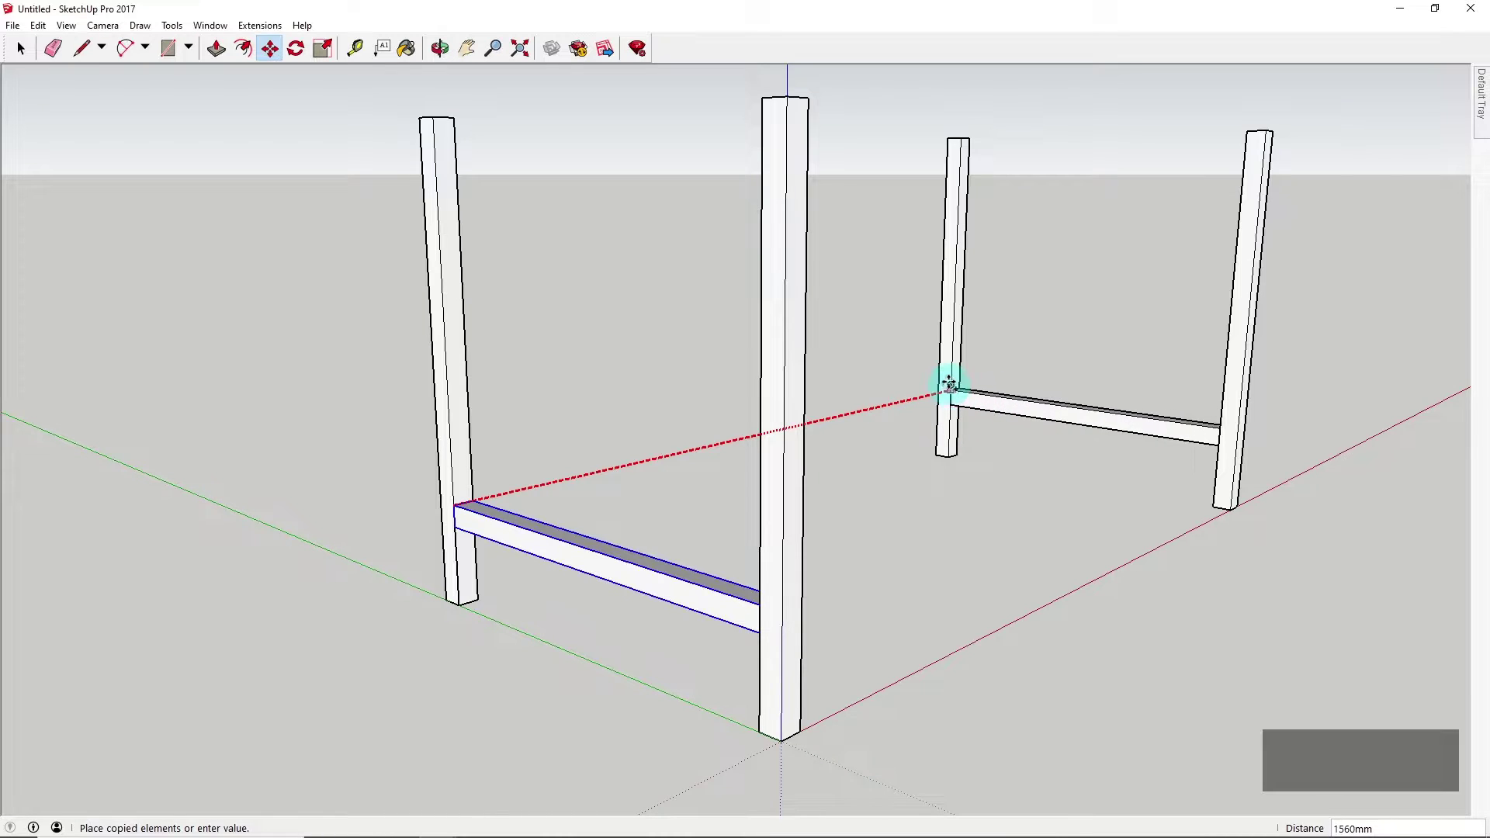
pyautogui.scroll(5, 953, 373)
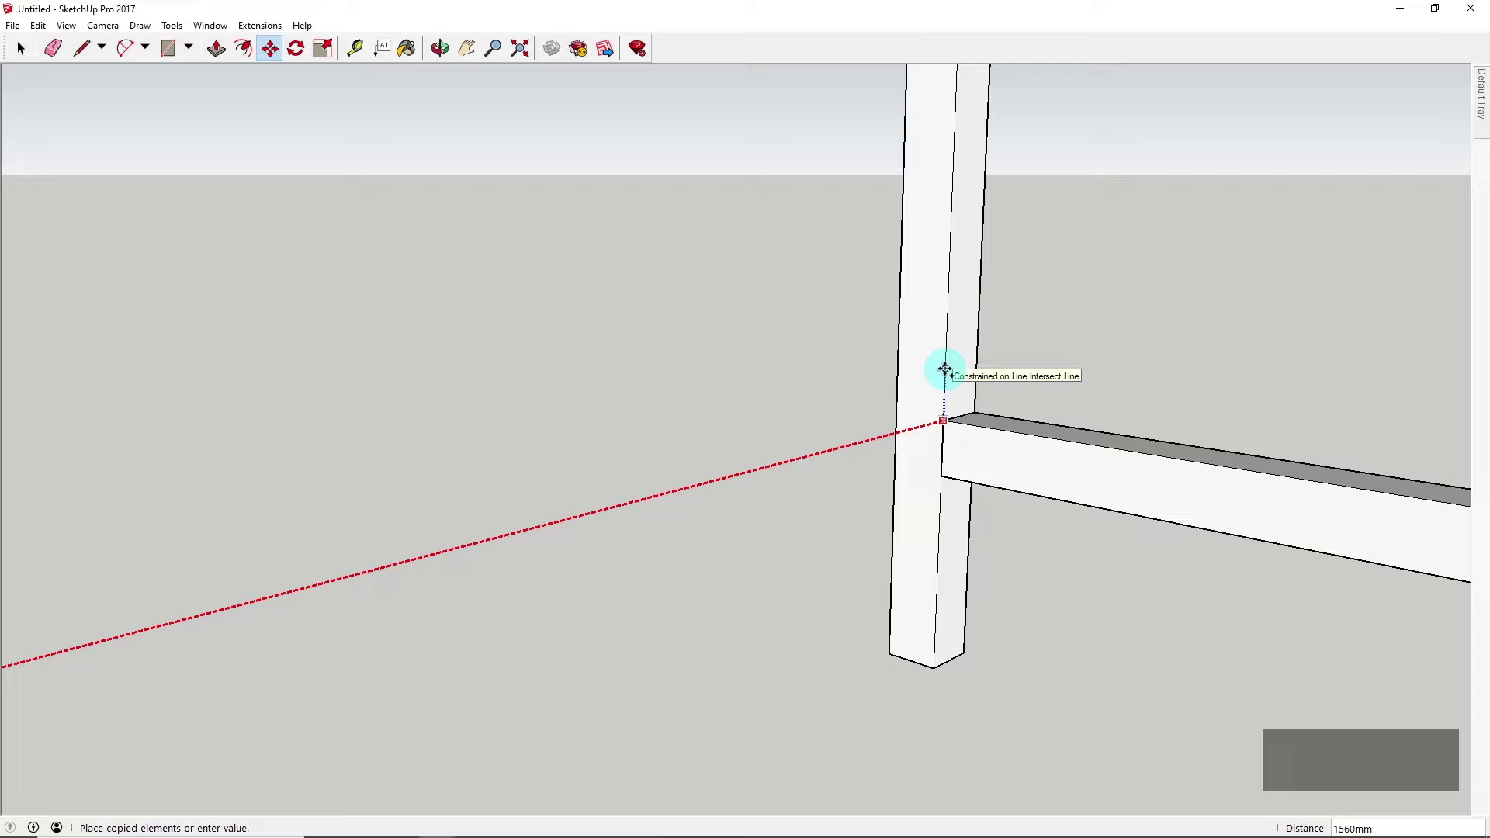
pyautogui.click(944, 370)
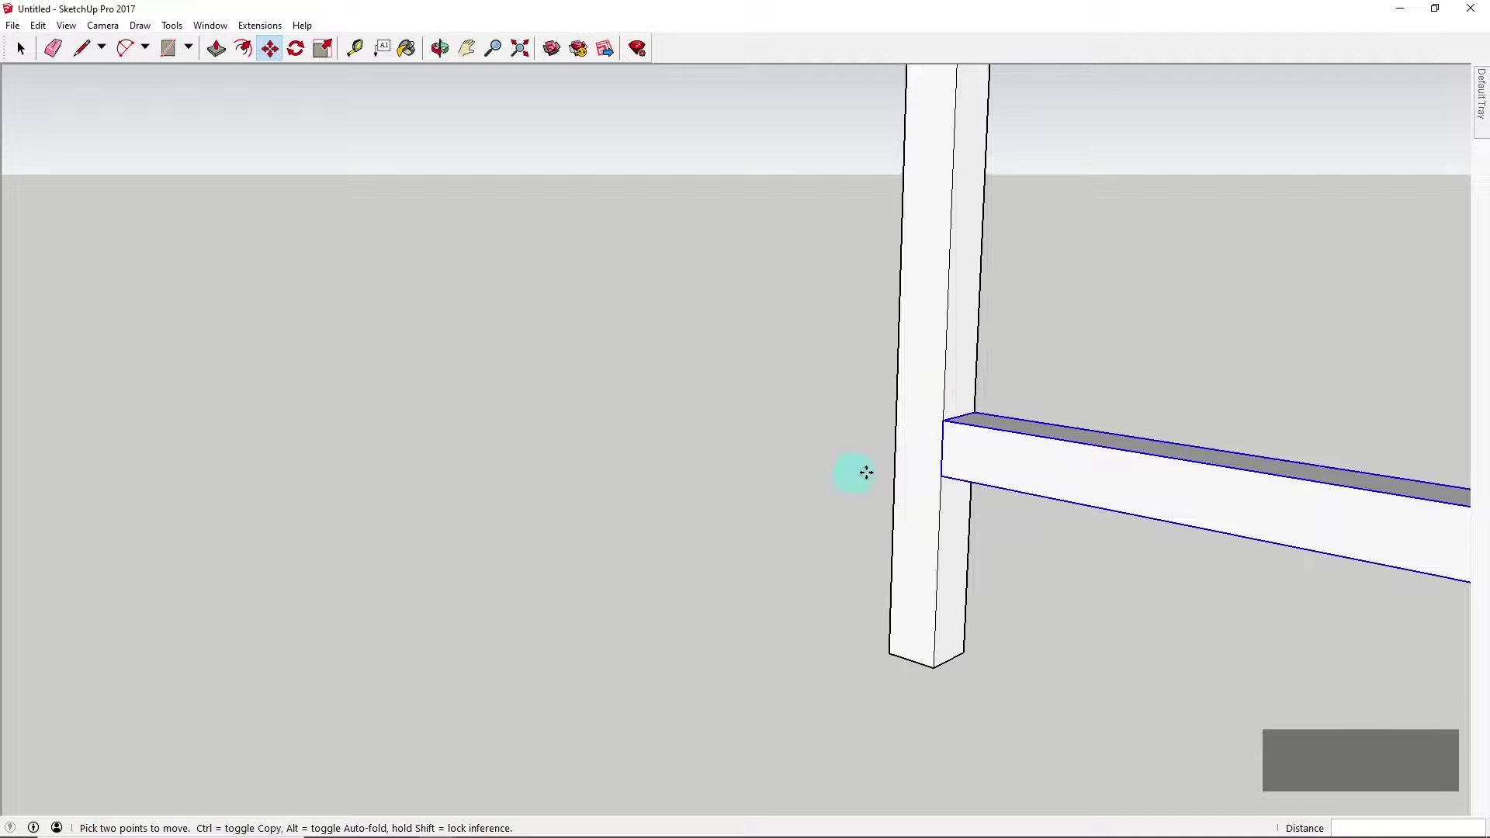
# Leave the Move tool and clear the selection of the copied crossbar
pyautogui.scroll(-10, 942, 477)
pyautogui.moveTo(935, 497); pyautogui.dragTo(888, 516, button='middle')
pyautogui.press('space')
pyautogui.click(941, 559)
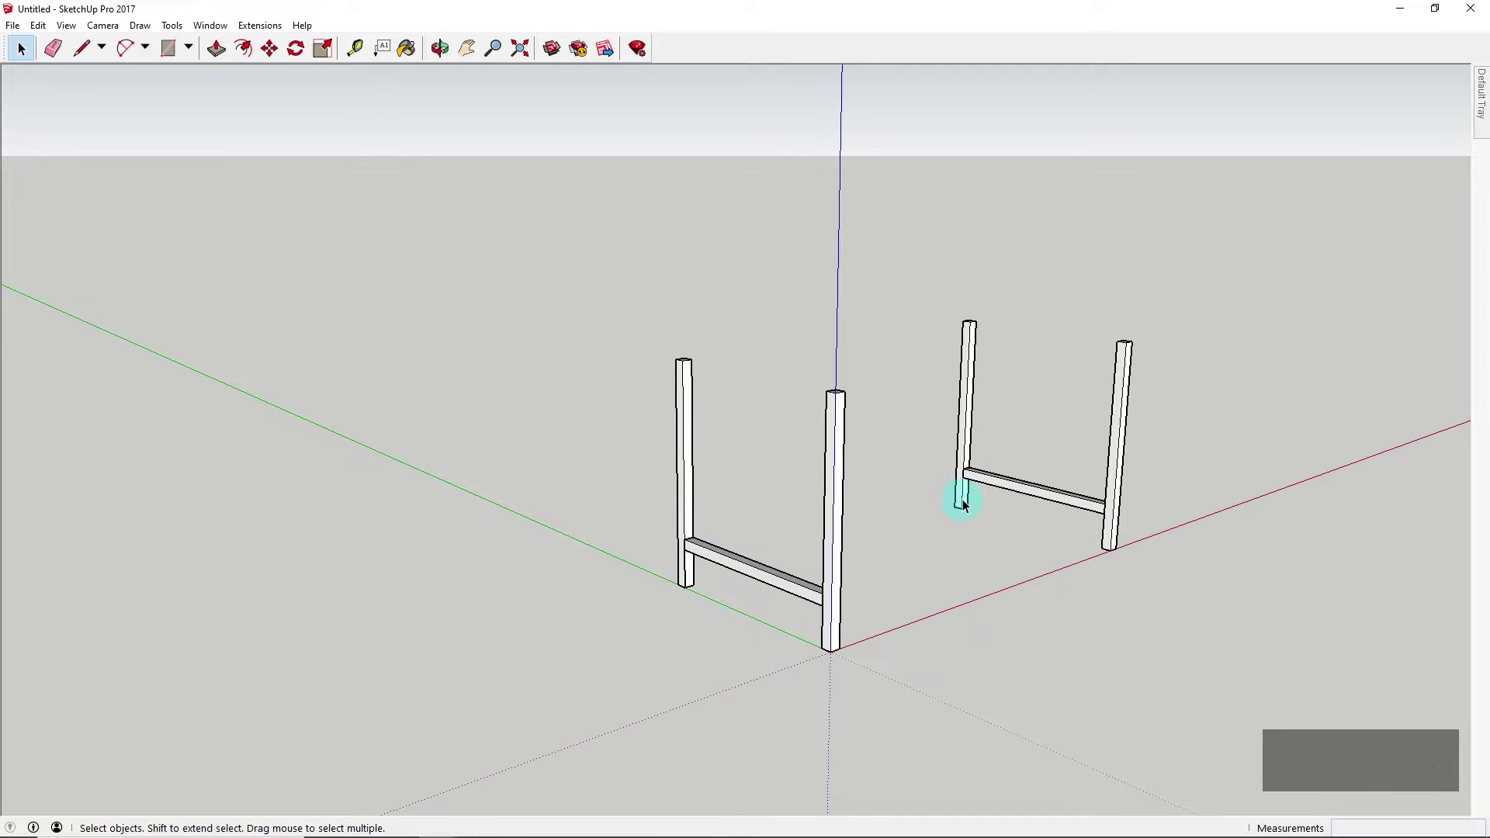
# Draw a 145 mm line down the inner front edge of the leg at the origin, starting from its top corner
pyautogui.scroll(2, 965, 505)
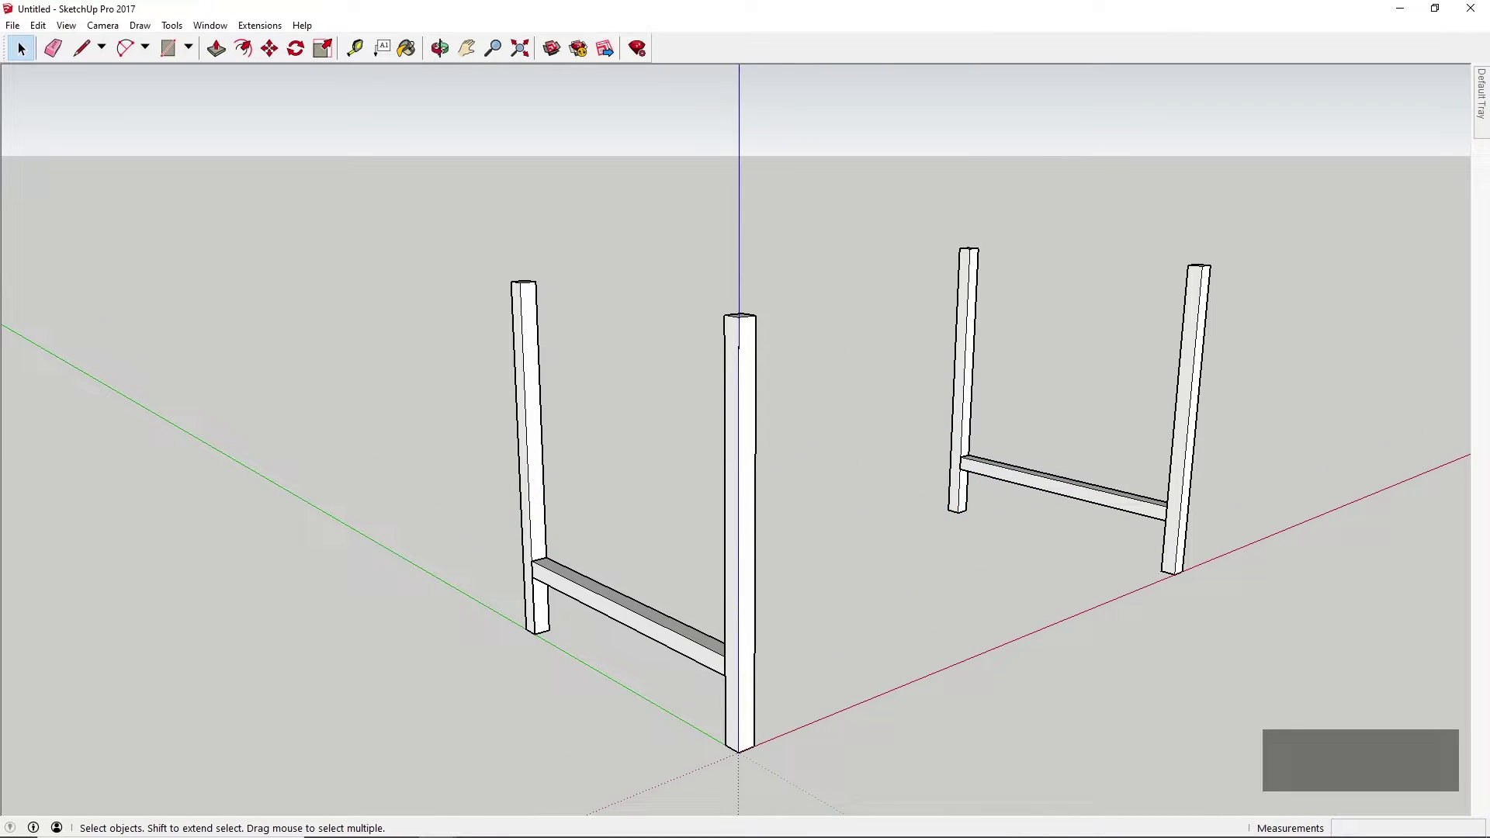
pyautogui.moveTo(965, 505); pyautogui.dragTo(965, 466, button='middle')
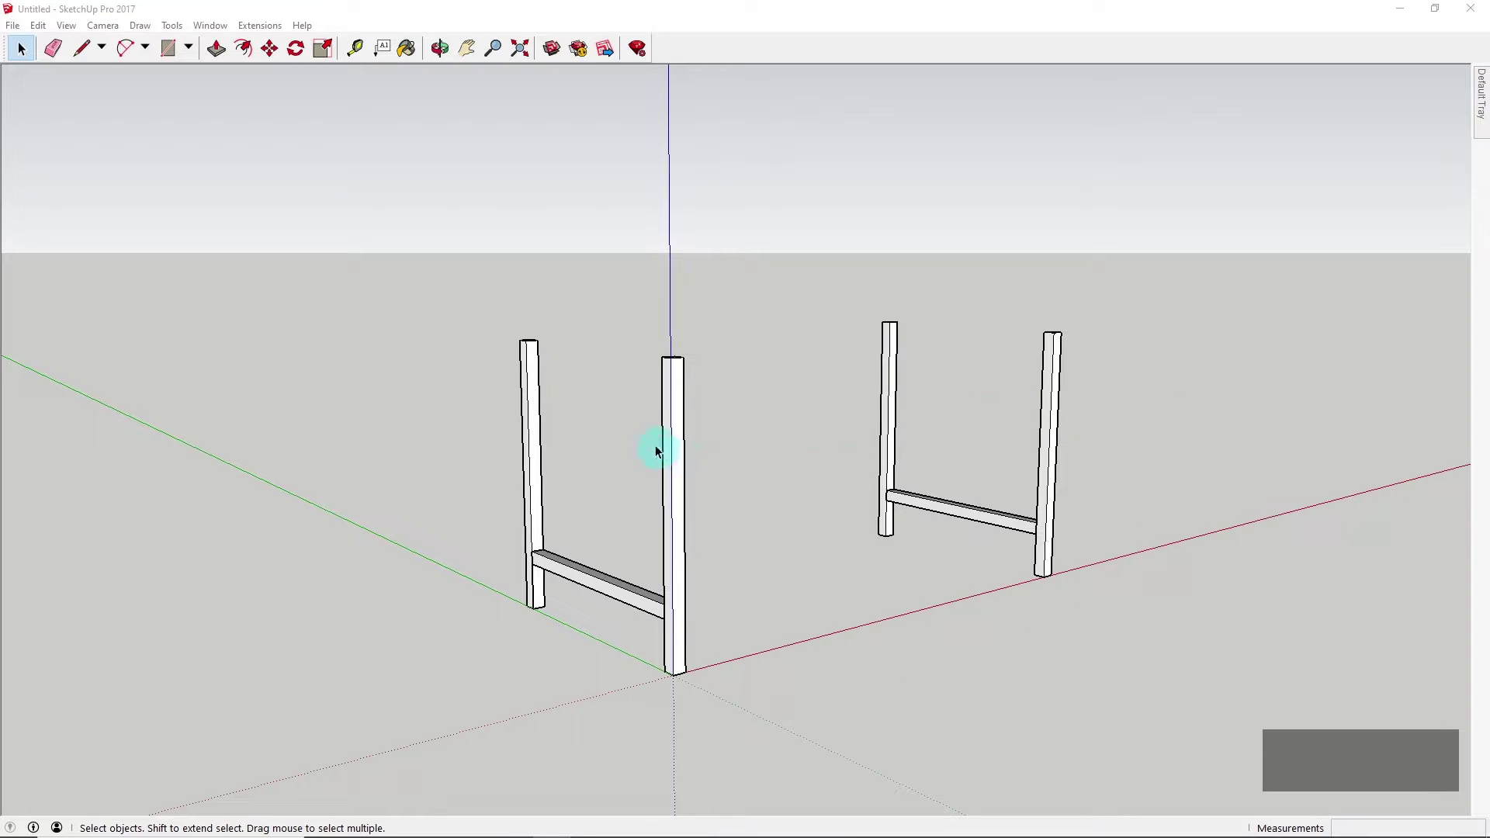
pyautogui.moveTo(908, 330); pyautogui.dragTo(598, 378, button='middle')
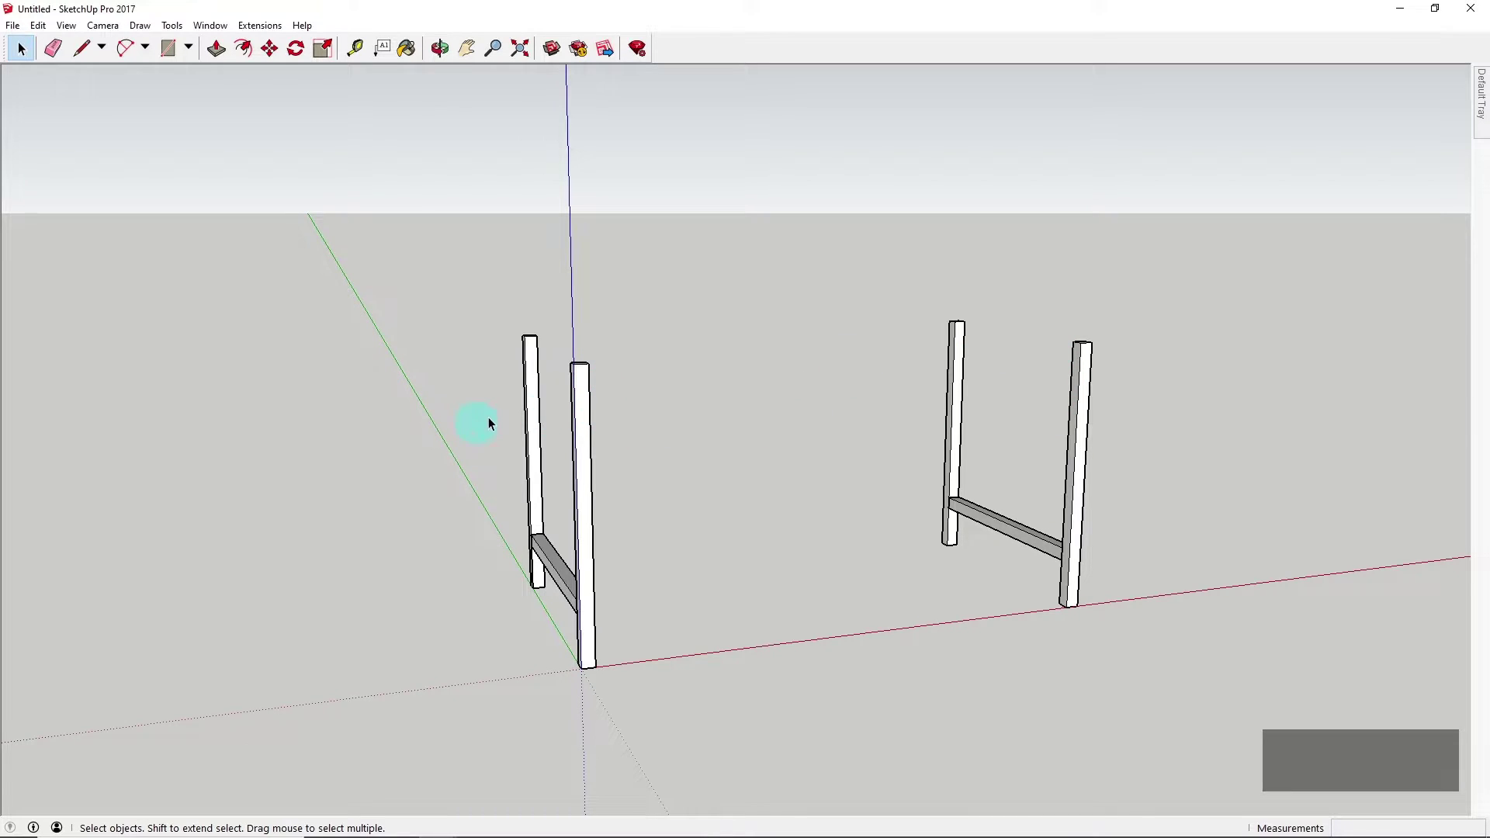
pyautogui.scroll(3, 636, 370)
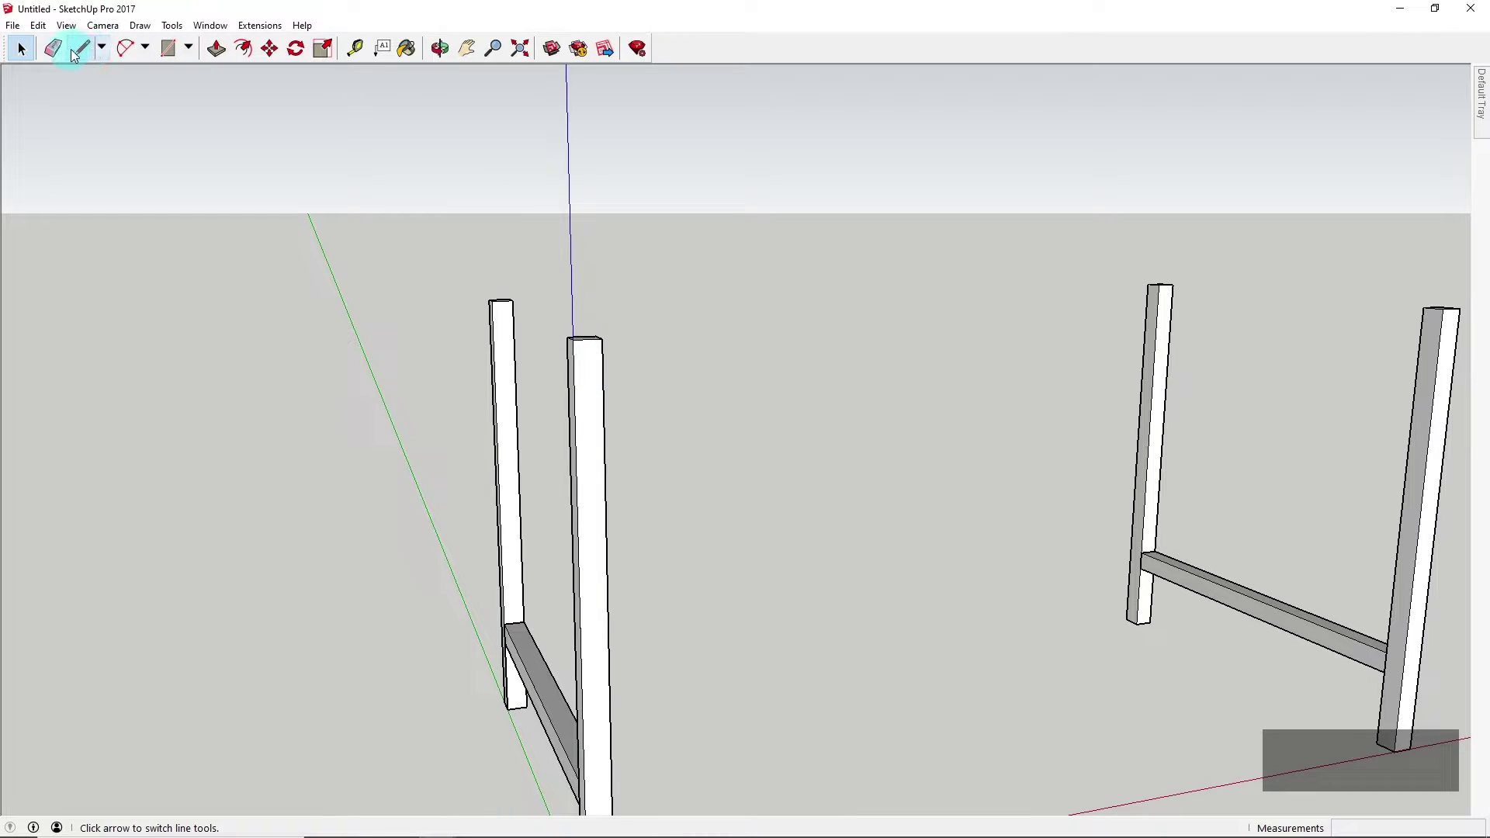
pyautogui.press('l')
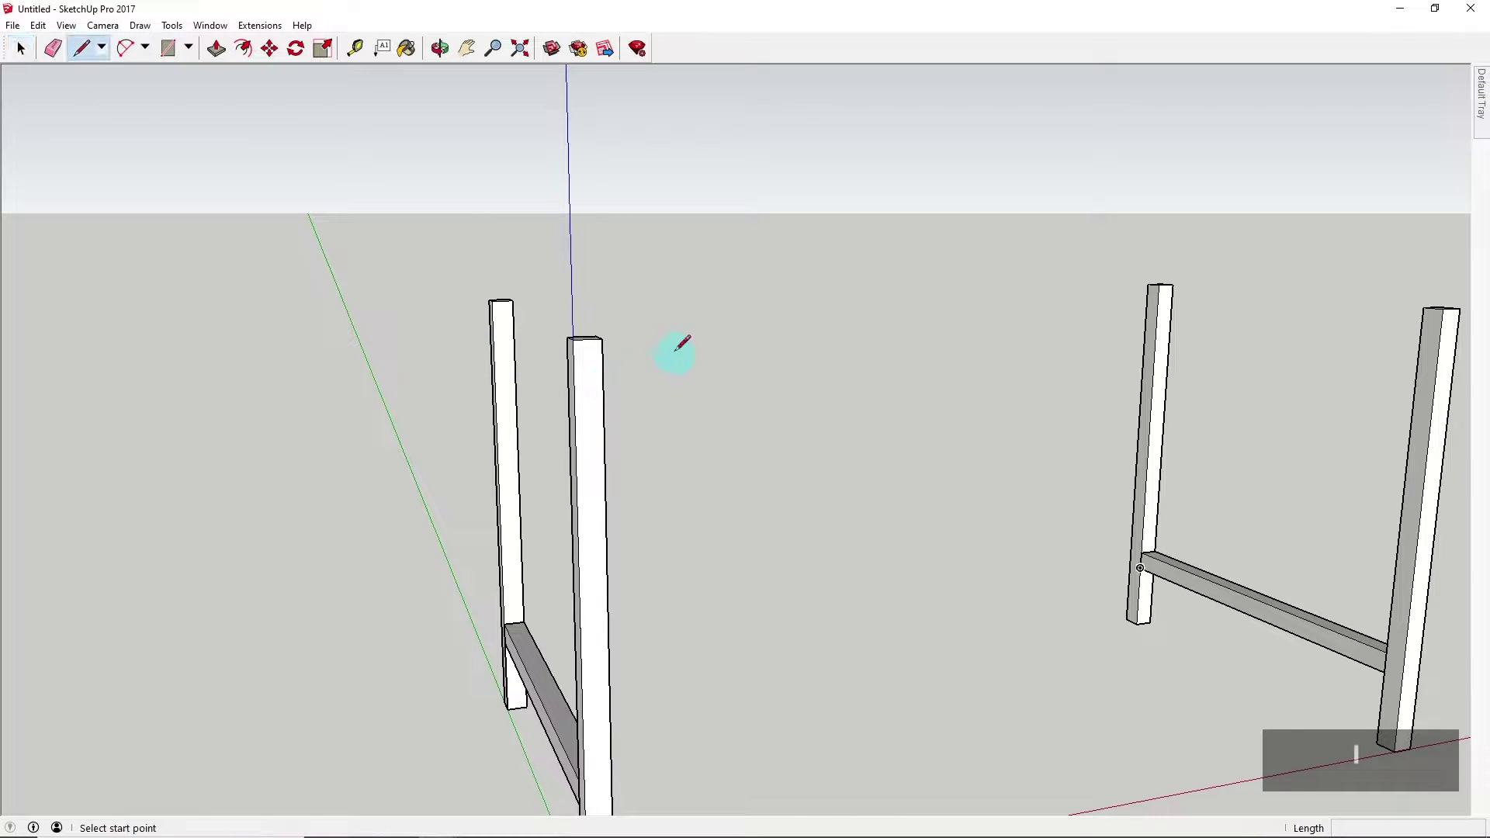
pyautogui.scroll(-2, 598, 384)
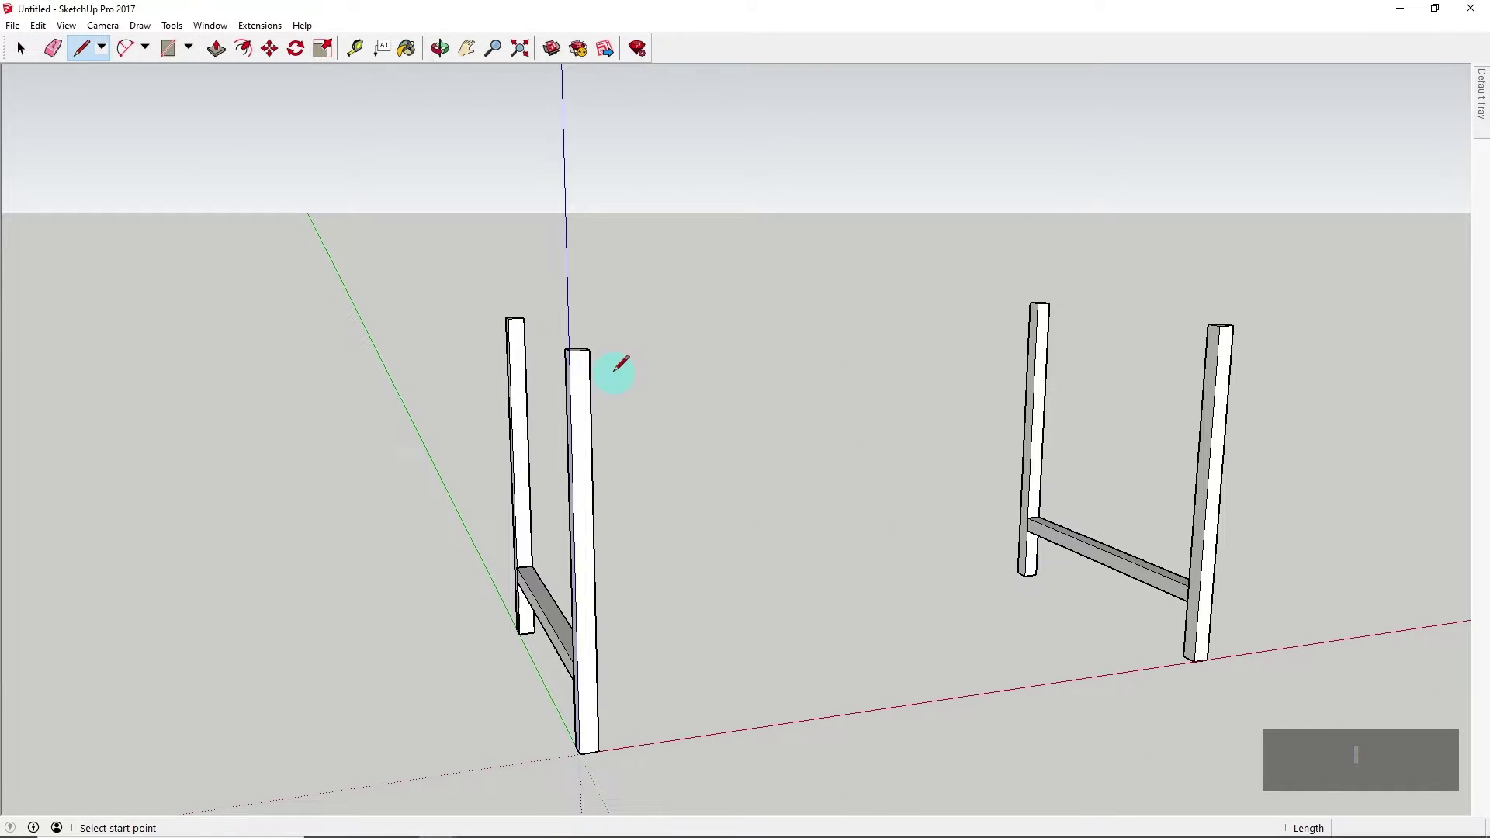
pyautogui.moveTo(621, 366); pyautogui.dragTo(566, 396, button='middle')
pyautogui.scroll(3, 544, 365)
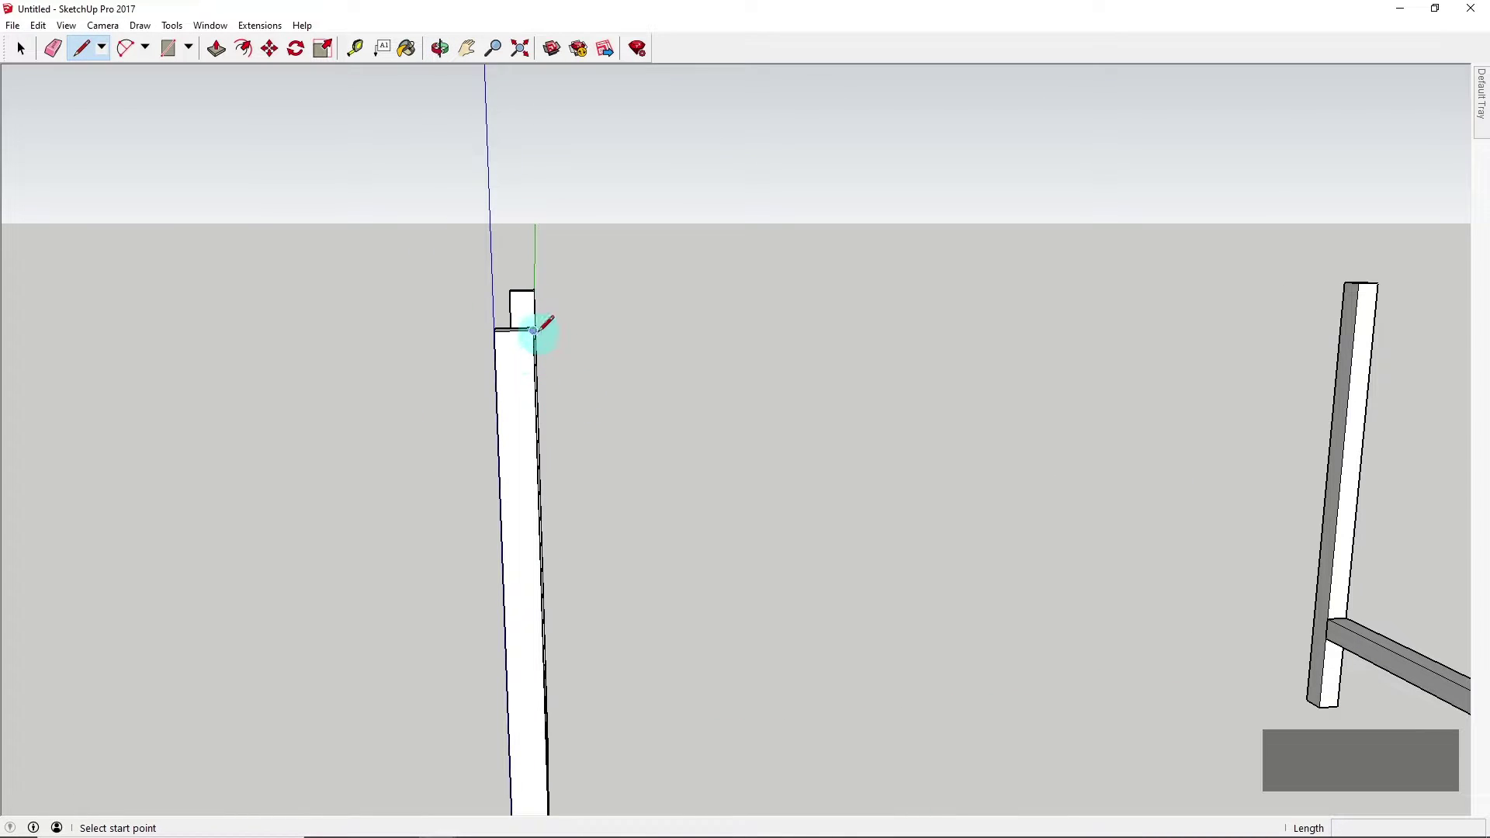
pyautogui.scroll(2, 535, 341)
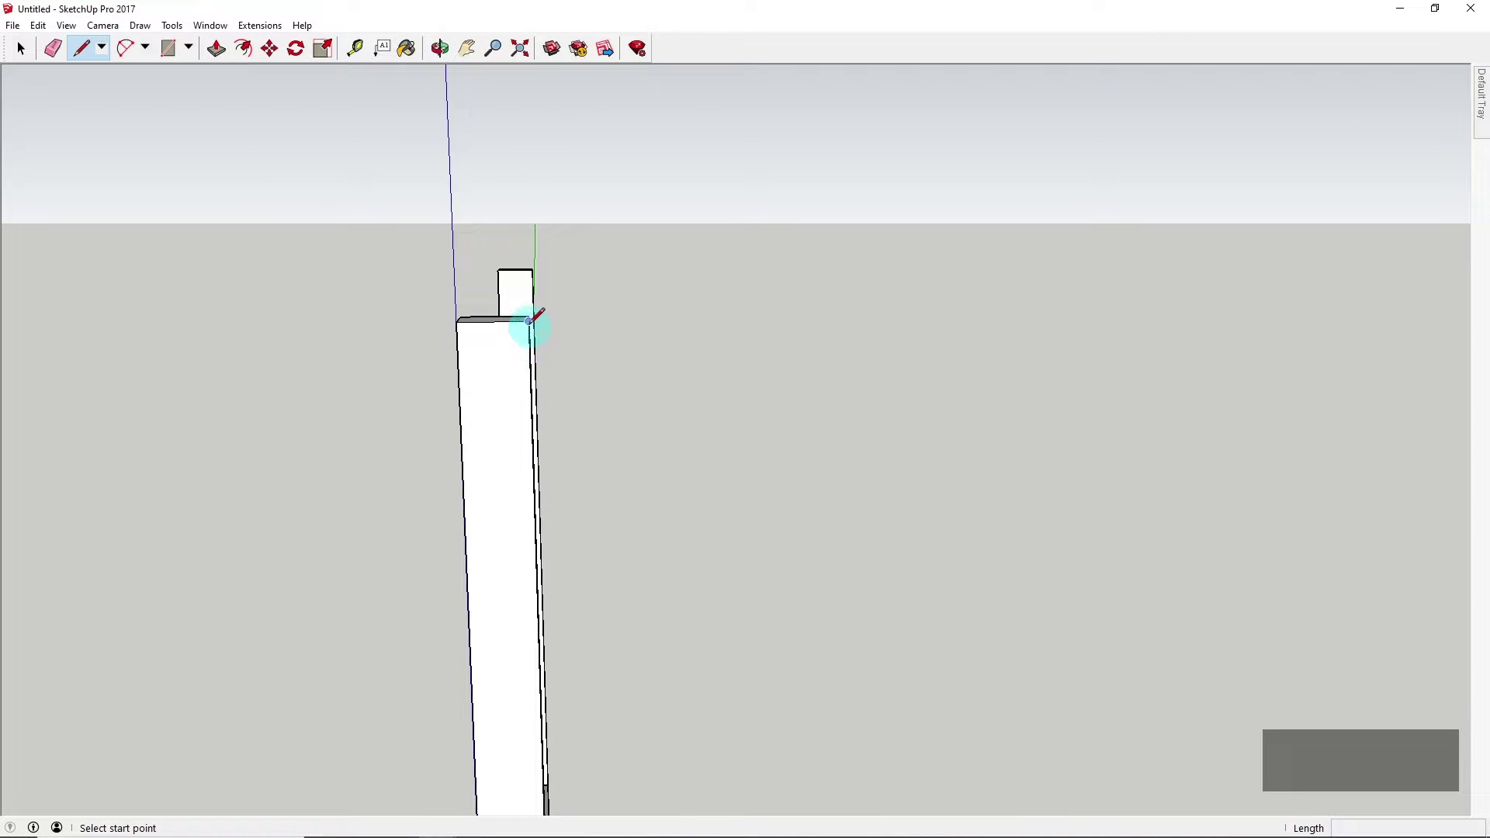
pyautogui.click(528, 320)
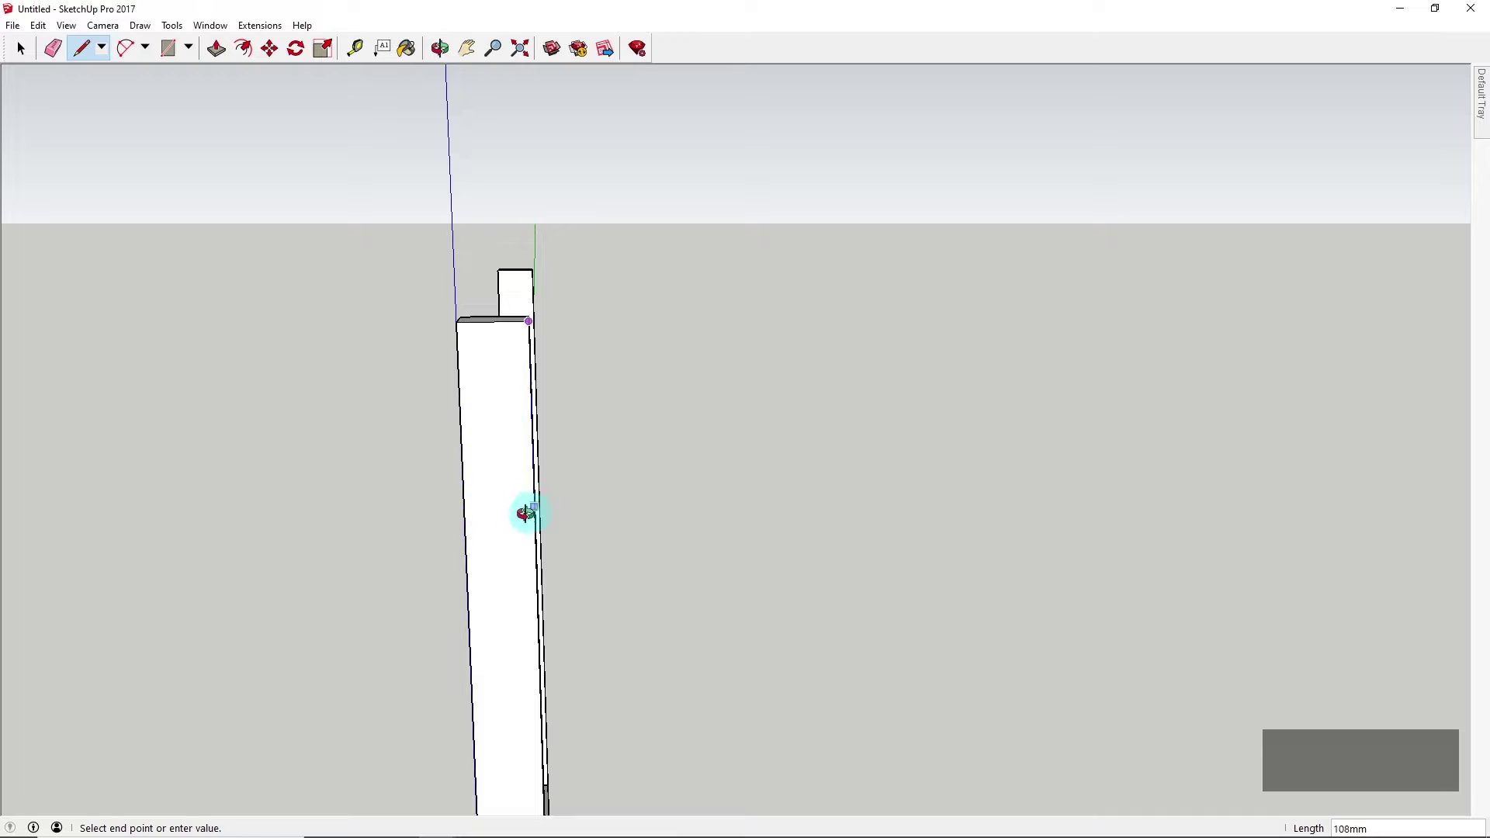
pyautogui.scroll(-3, 526, 514)
pyautogui.scroll(-2, 566, 416)
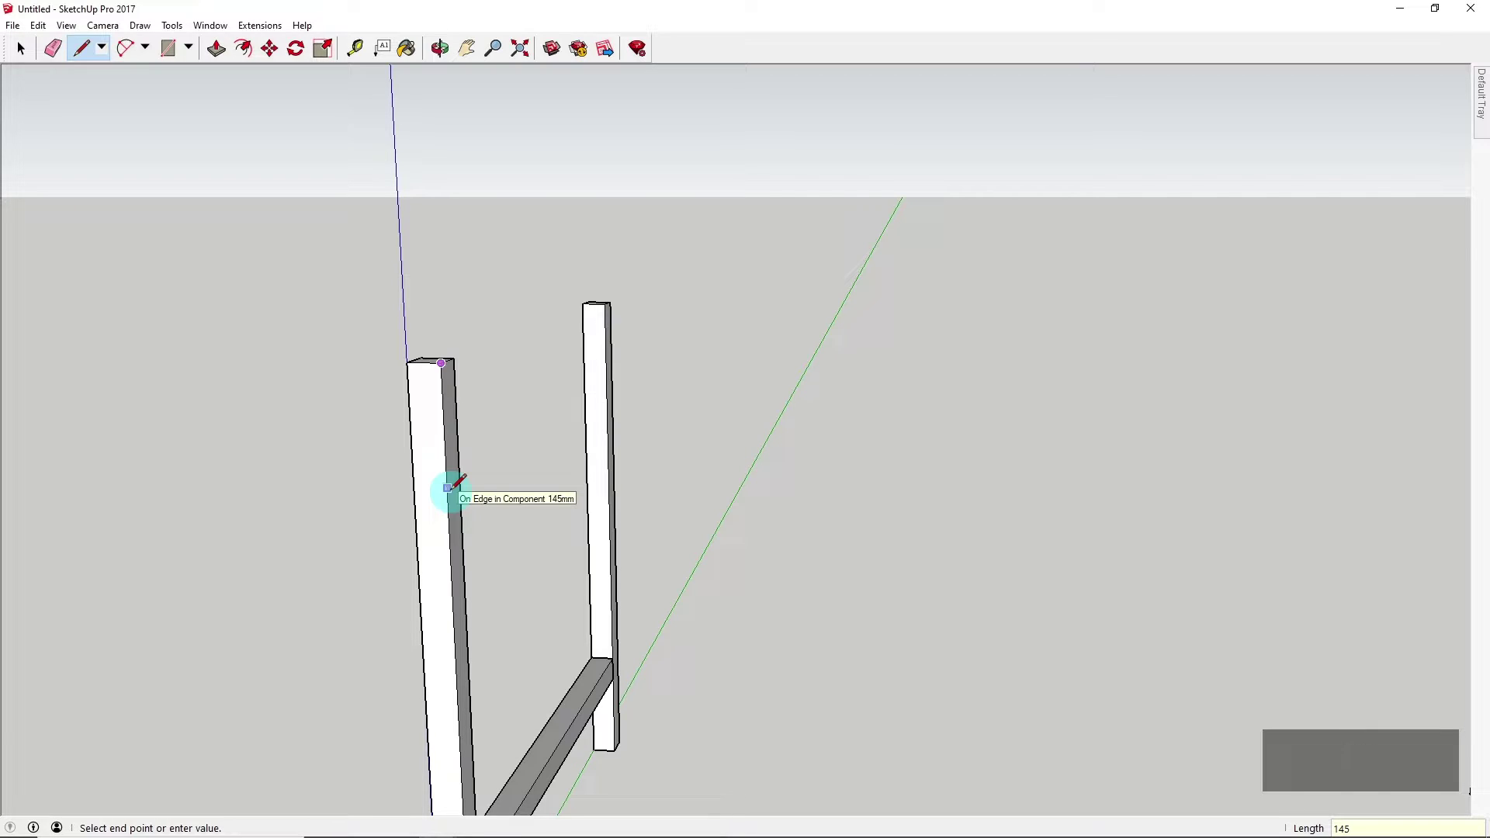
pyautogui.press('Return')
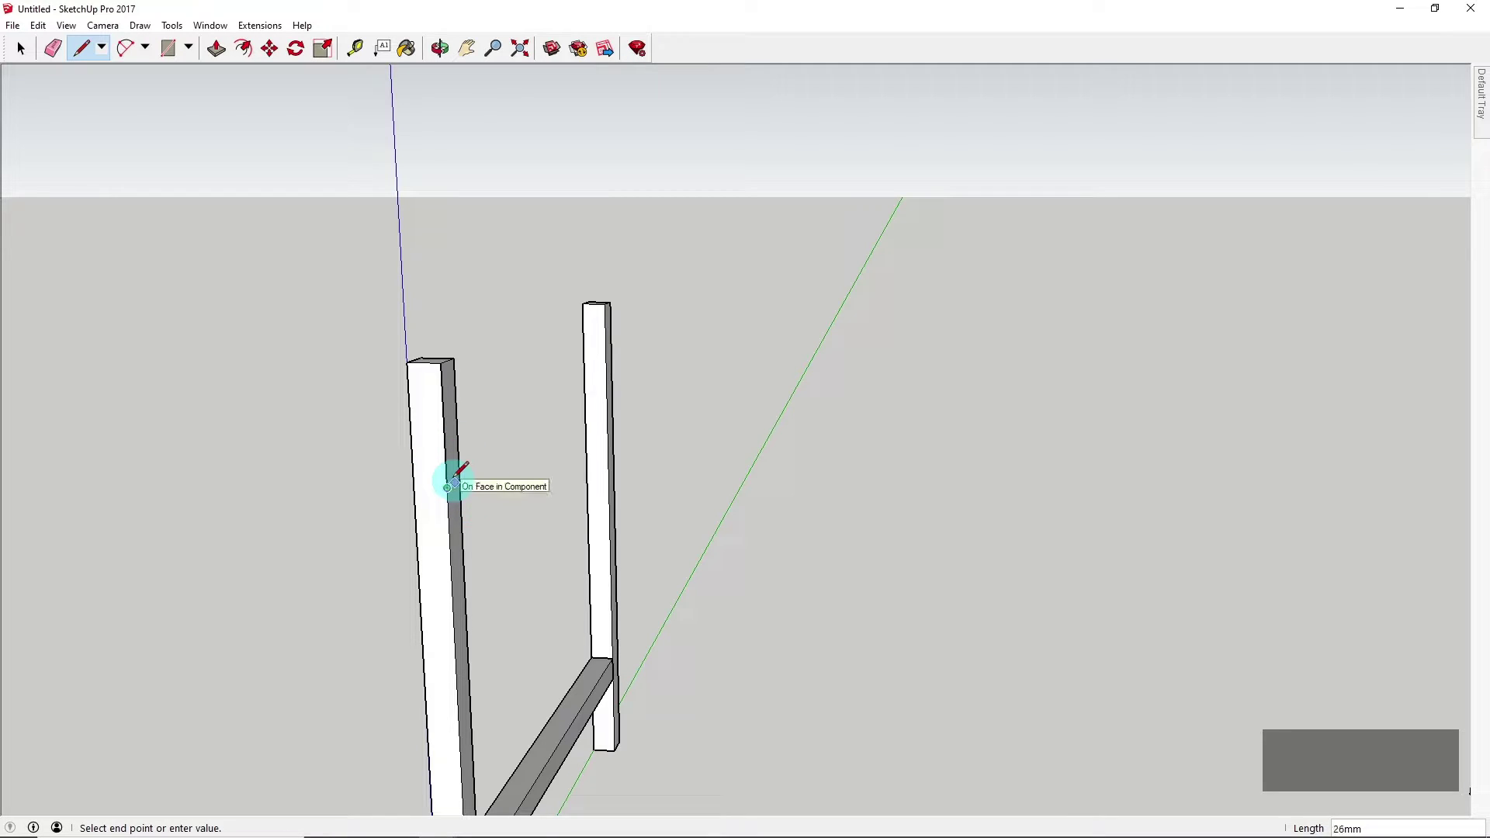
pyautogui.click(20, 52)
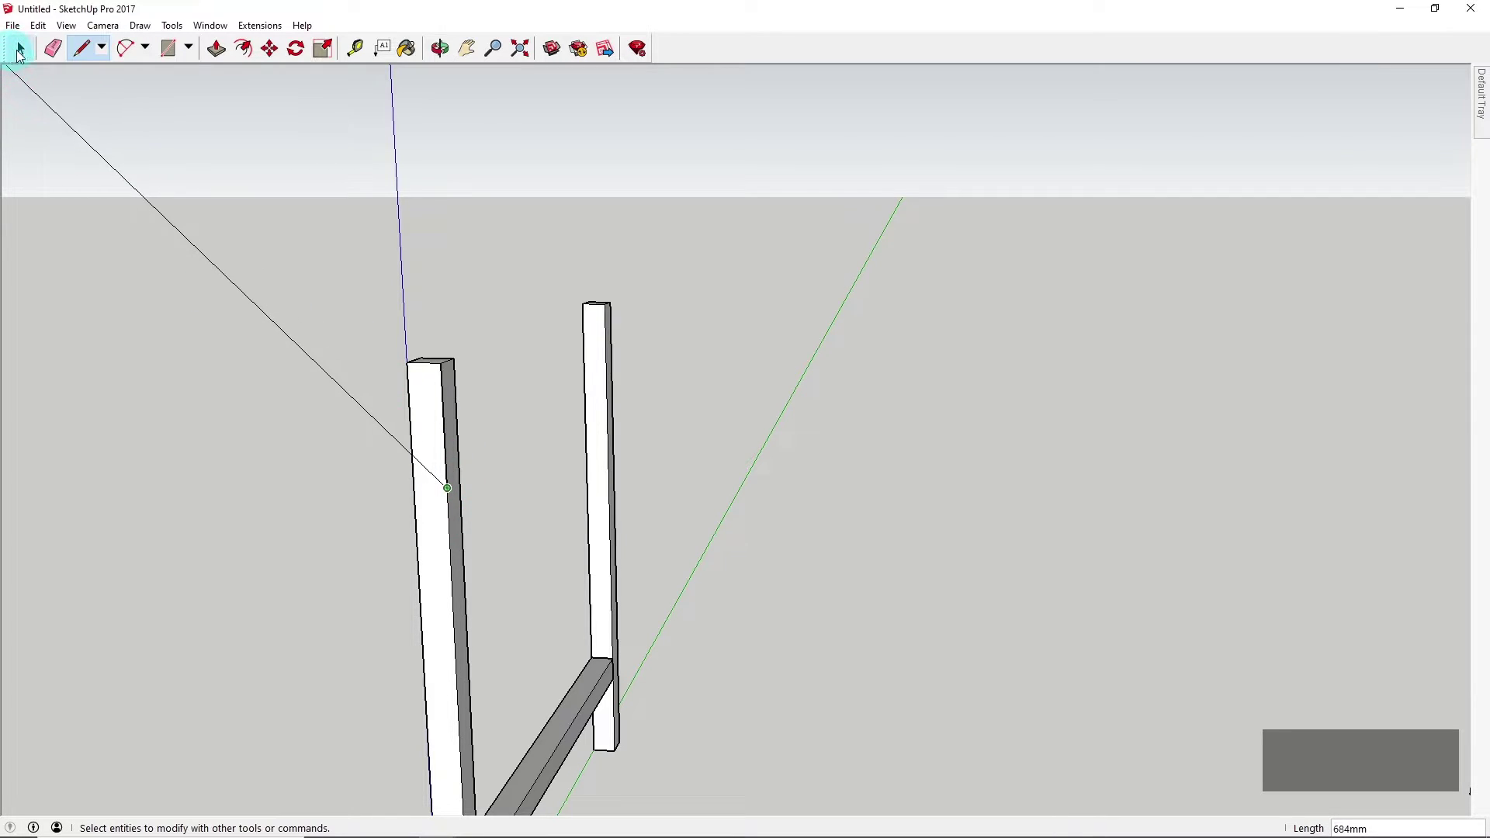
pyautogui.click(20, 52)
# Draw a 1520 by 145 mm rectangle between the two front legs, from the far leg's top inner corner to the 145 mm line's lower end
pyautogui.scroll(-3, 541, 500)
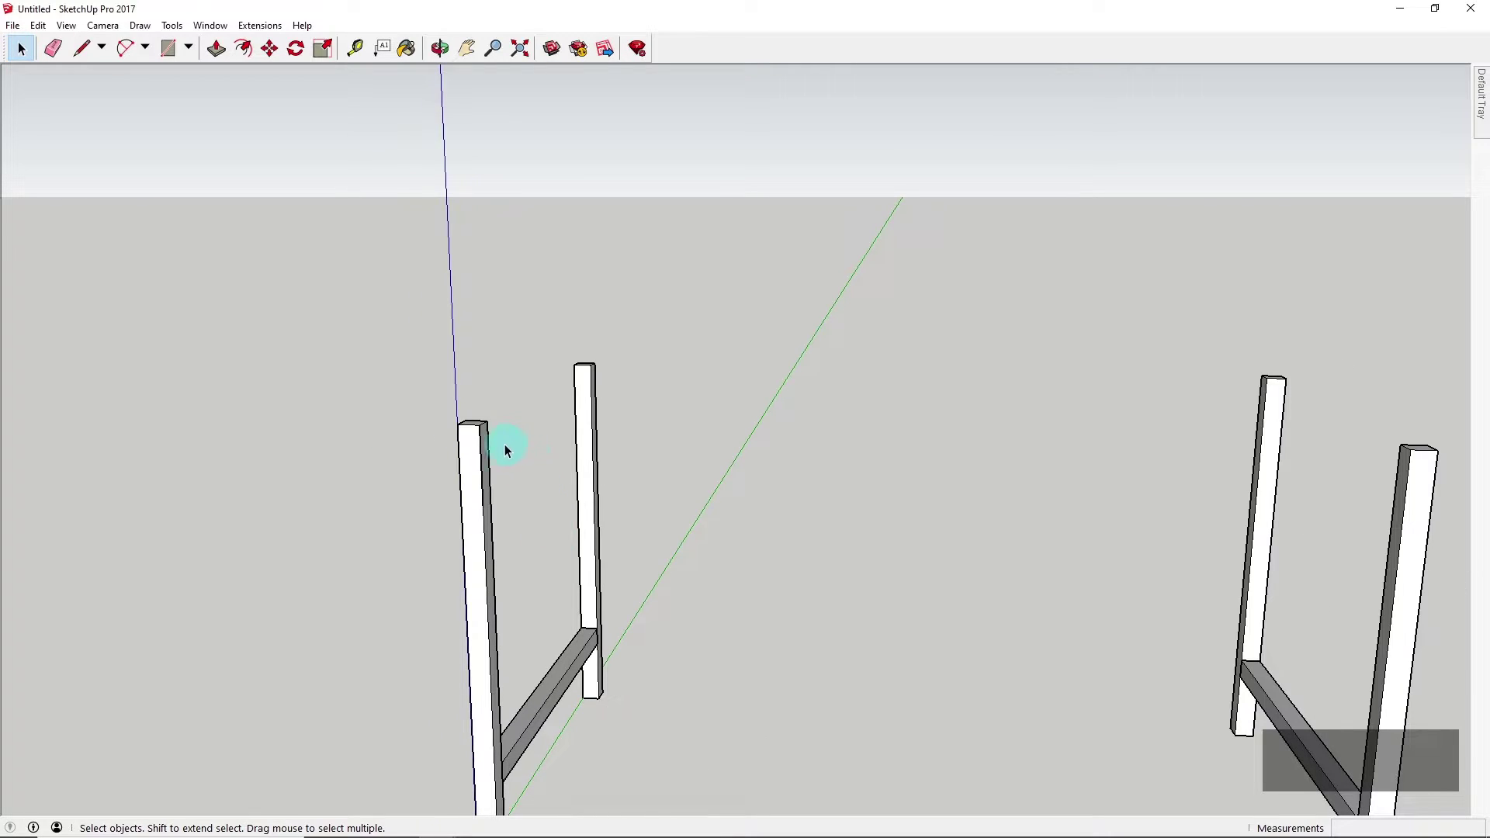
pyautogui.scroll(-1, 483, 463)
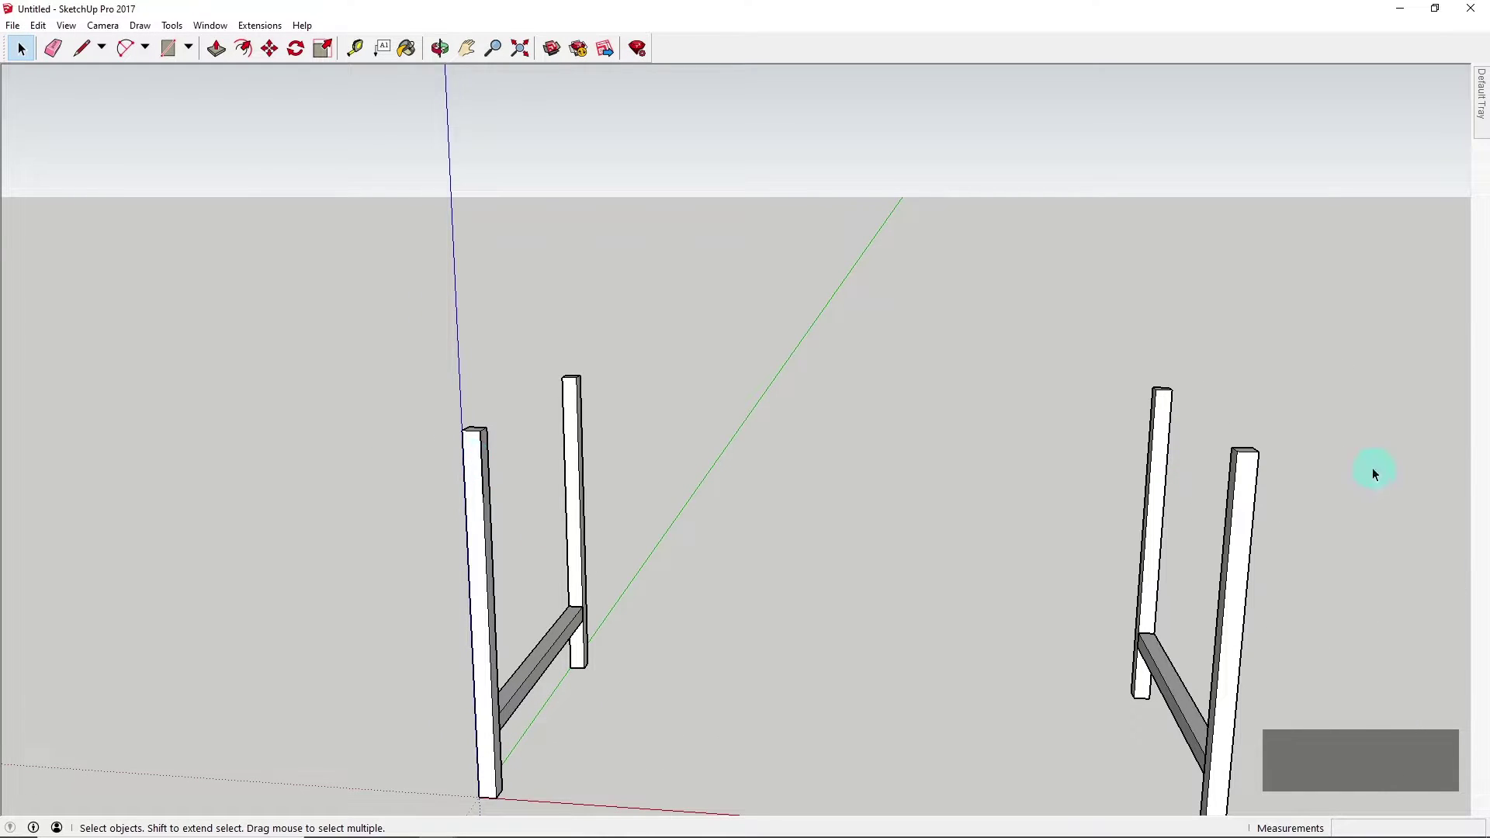
pyautogui.scroll(1, 1235, 463)
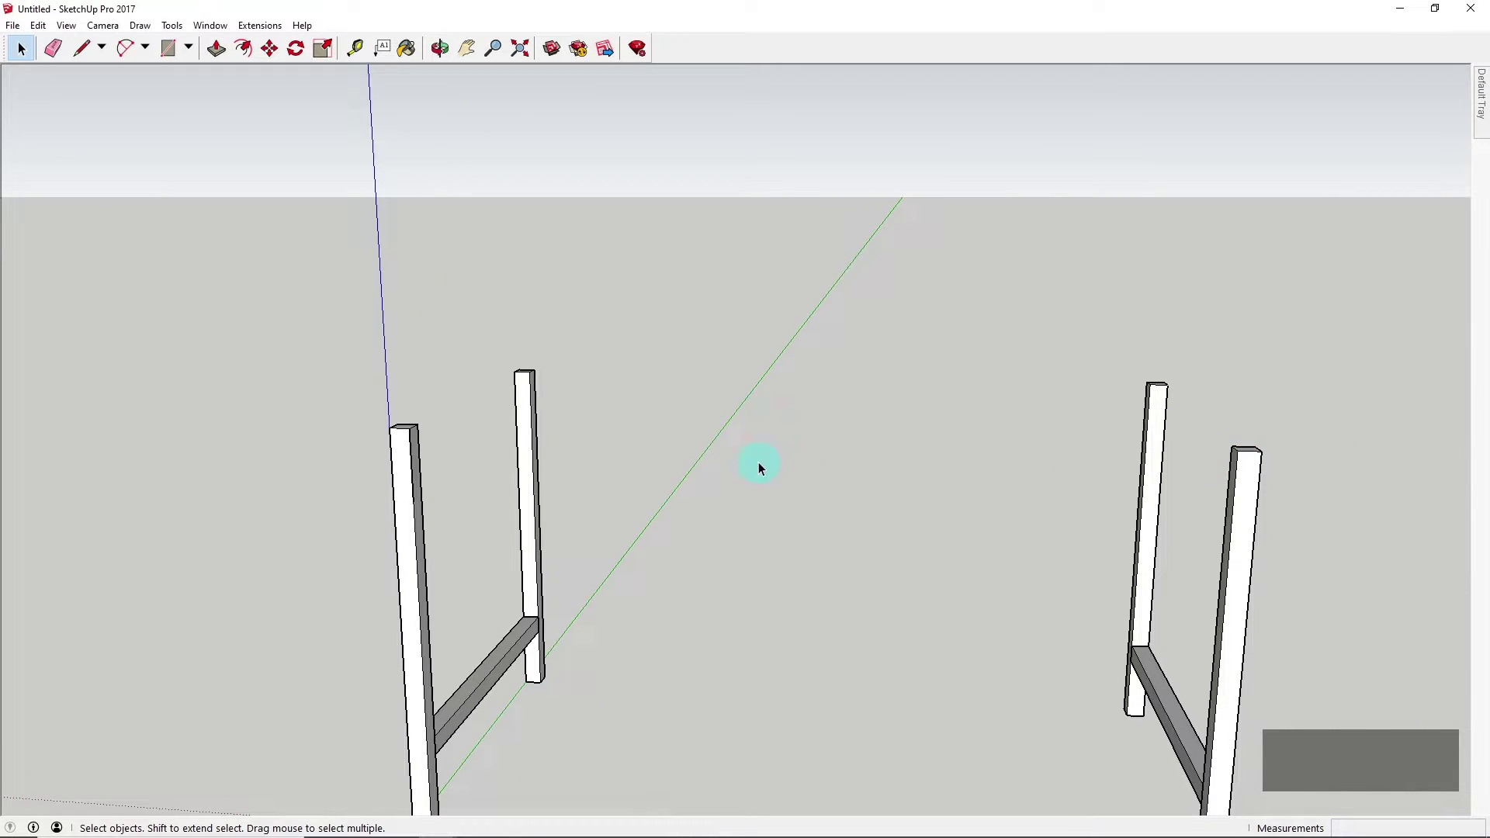
pyautogui.moveTo(759, 463); pyautogui.dragTo(710, 447, button='middle')
pyautogui.press('r')
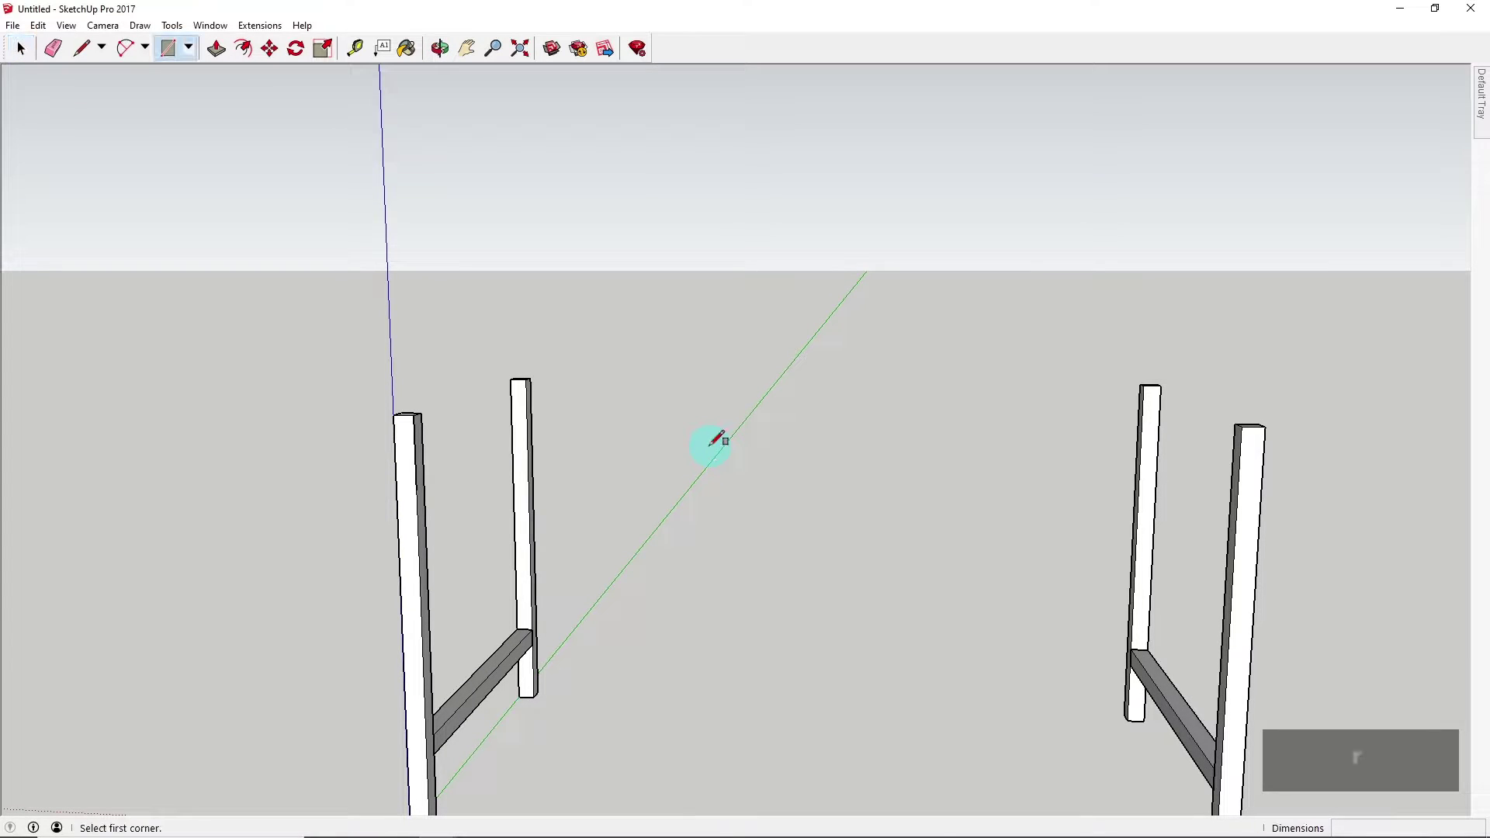
pyautogui.keyDown('shift'); pyautogui.moveTo(1292, 432); pyautogui.dragTo(1161, 392, button='middle'); pyautogui.keyUp('shift')
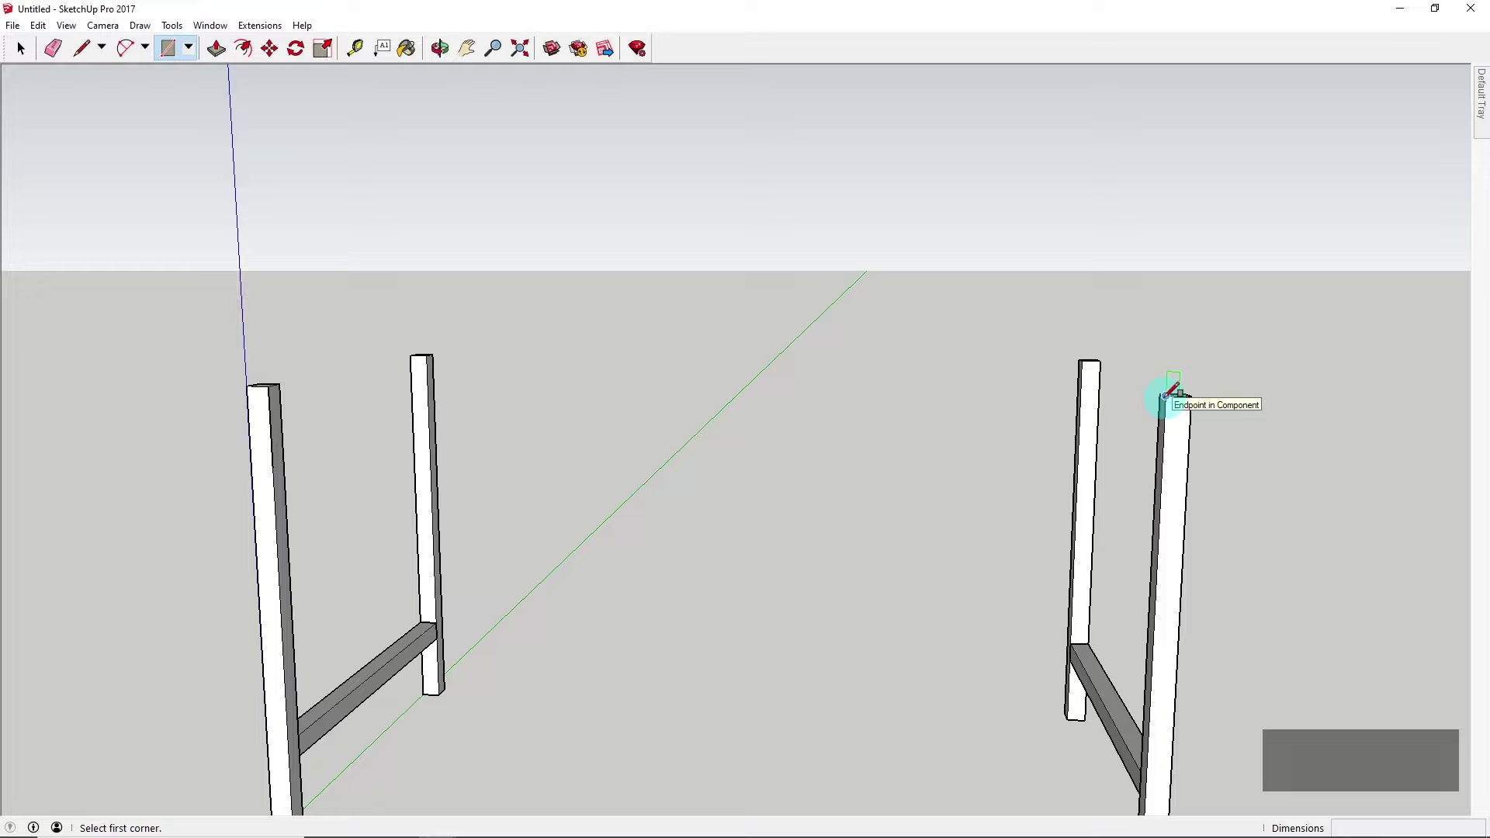
pyautogui.click(1172, 392)
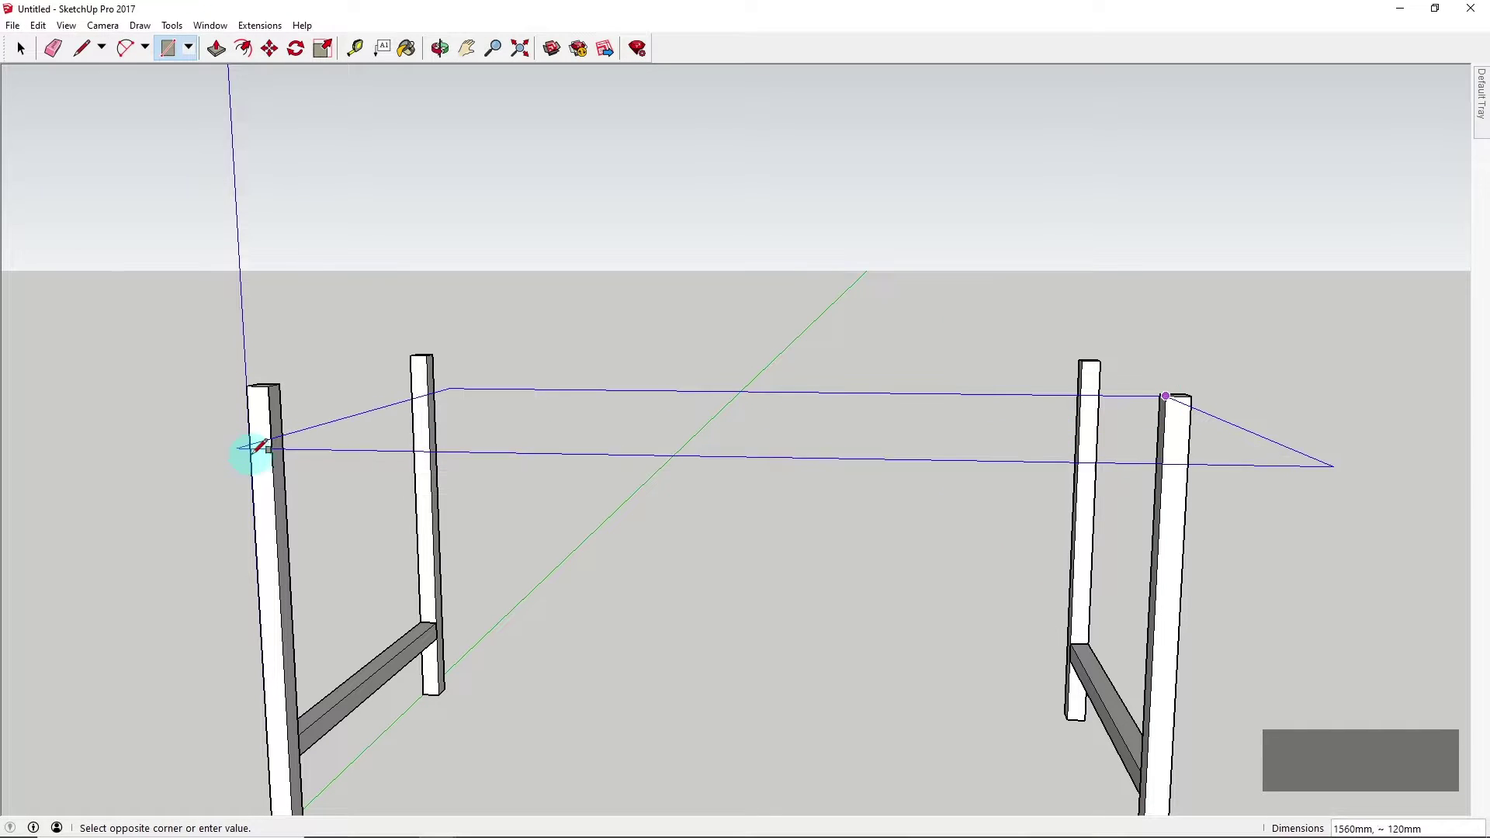
pyautogui.scroll(1, 260, 453)
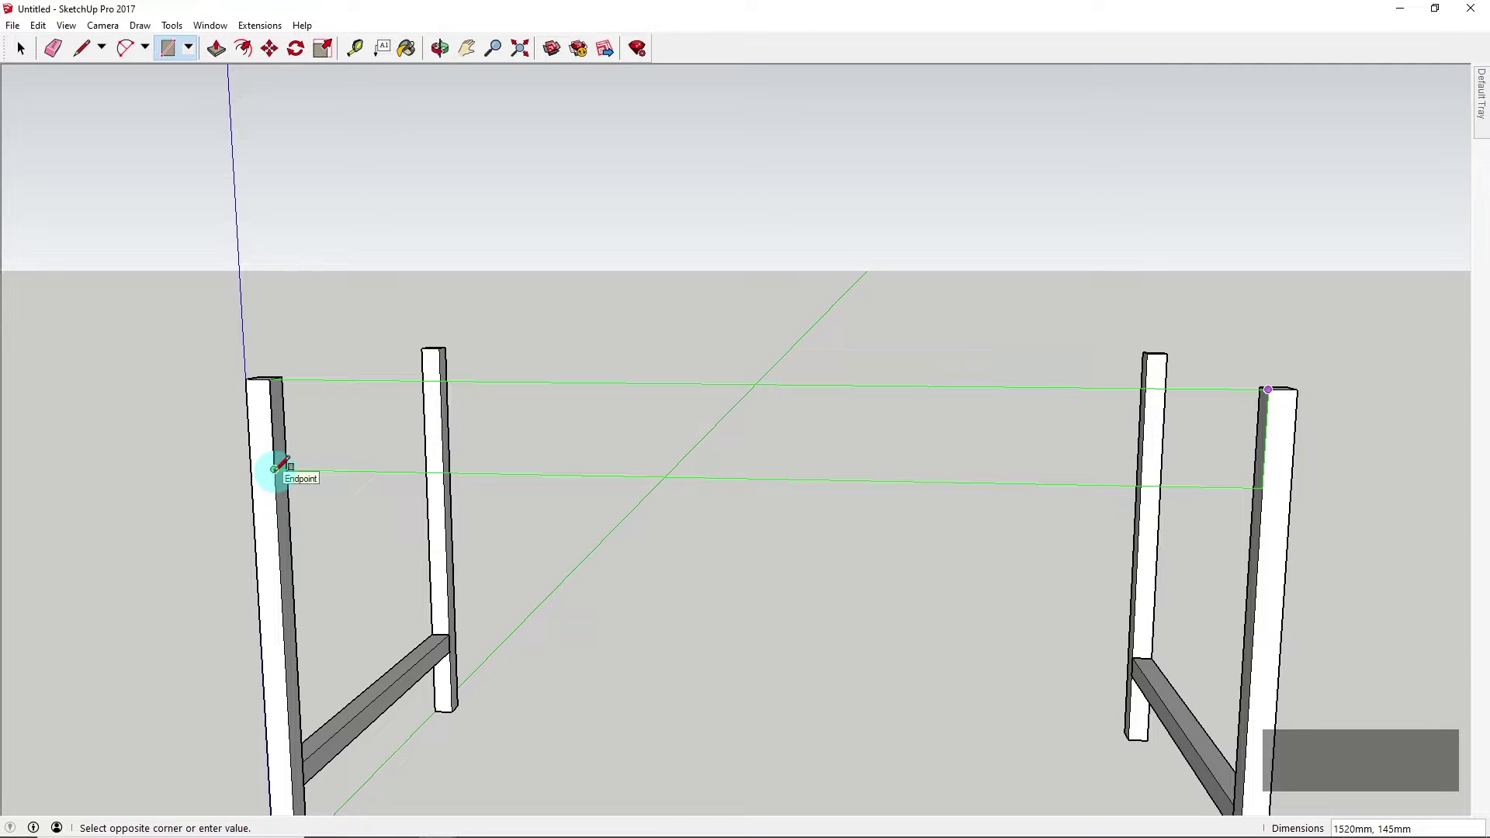
pyautogui.click(274, 469)
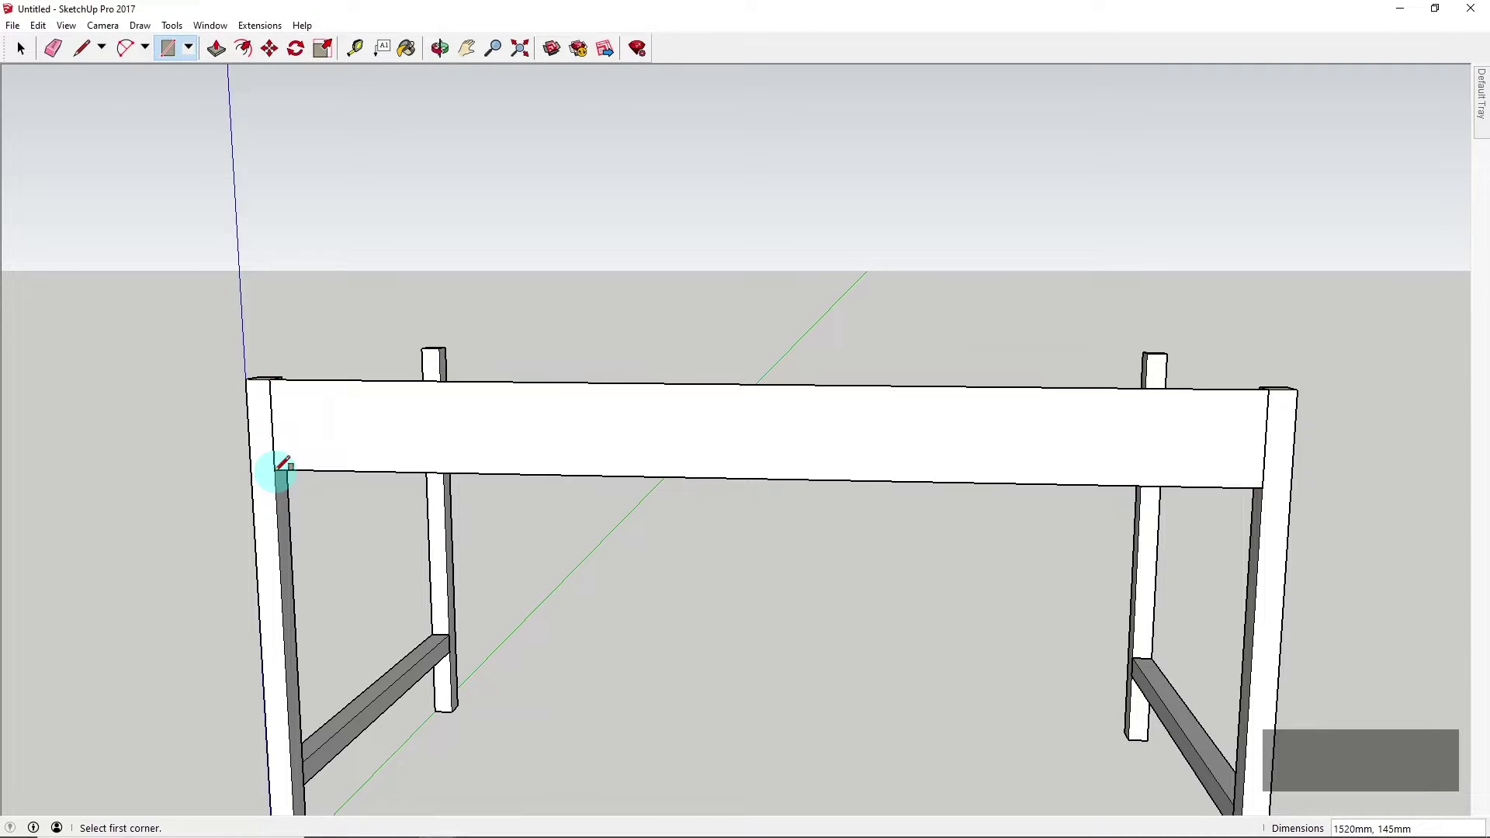
pyautogui.press('o')
pyautogui.moveTo(1162, 430); pyautogui.dragTo(1041, 429)
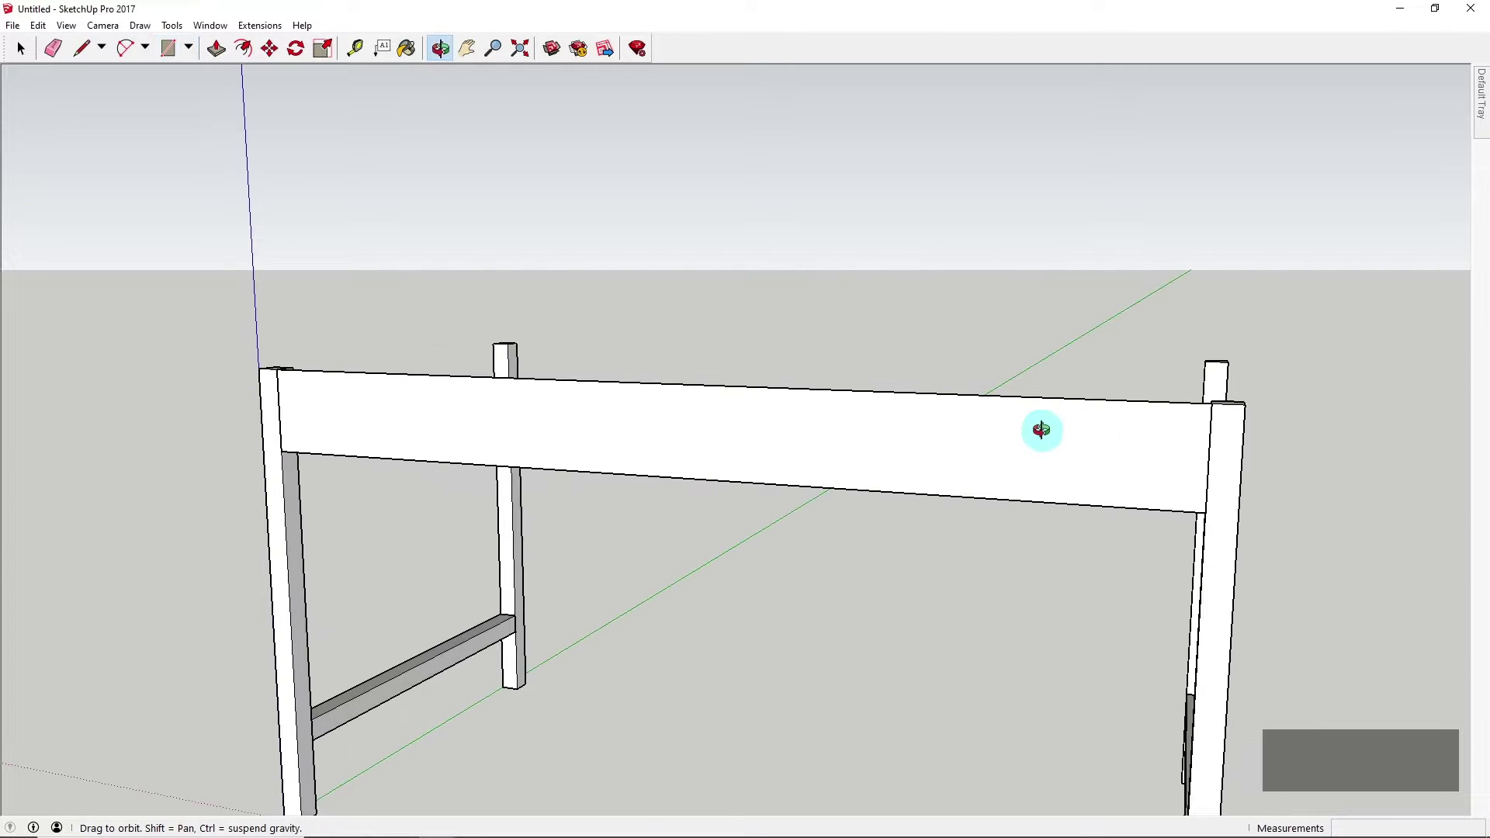
pyautogui.press('r')
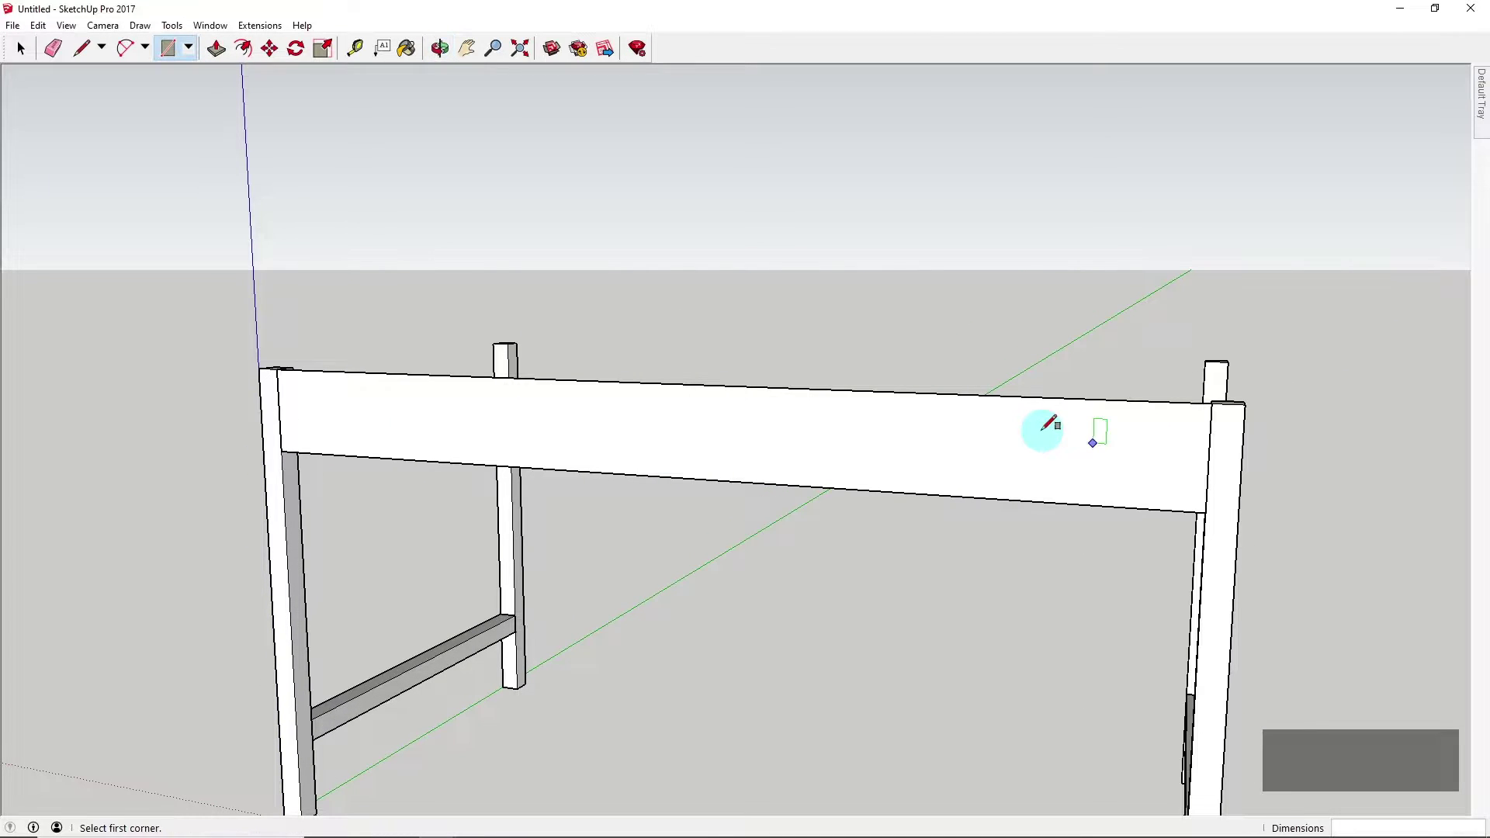
# Select the front panel rectangle with its edges and make it a group
pyautogui.click(21, 50)
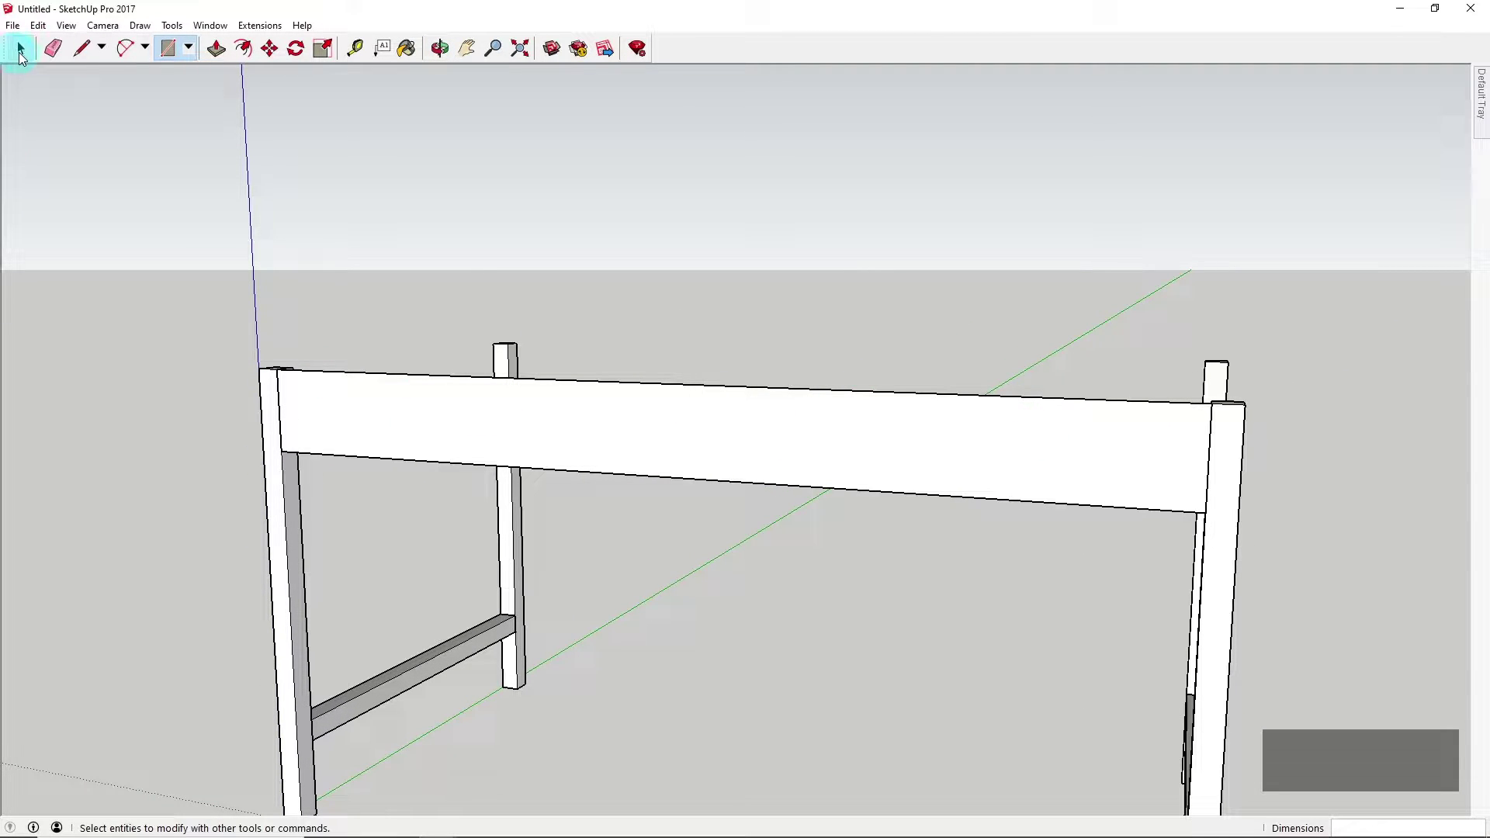
pyautogui.click(704, 428)
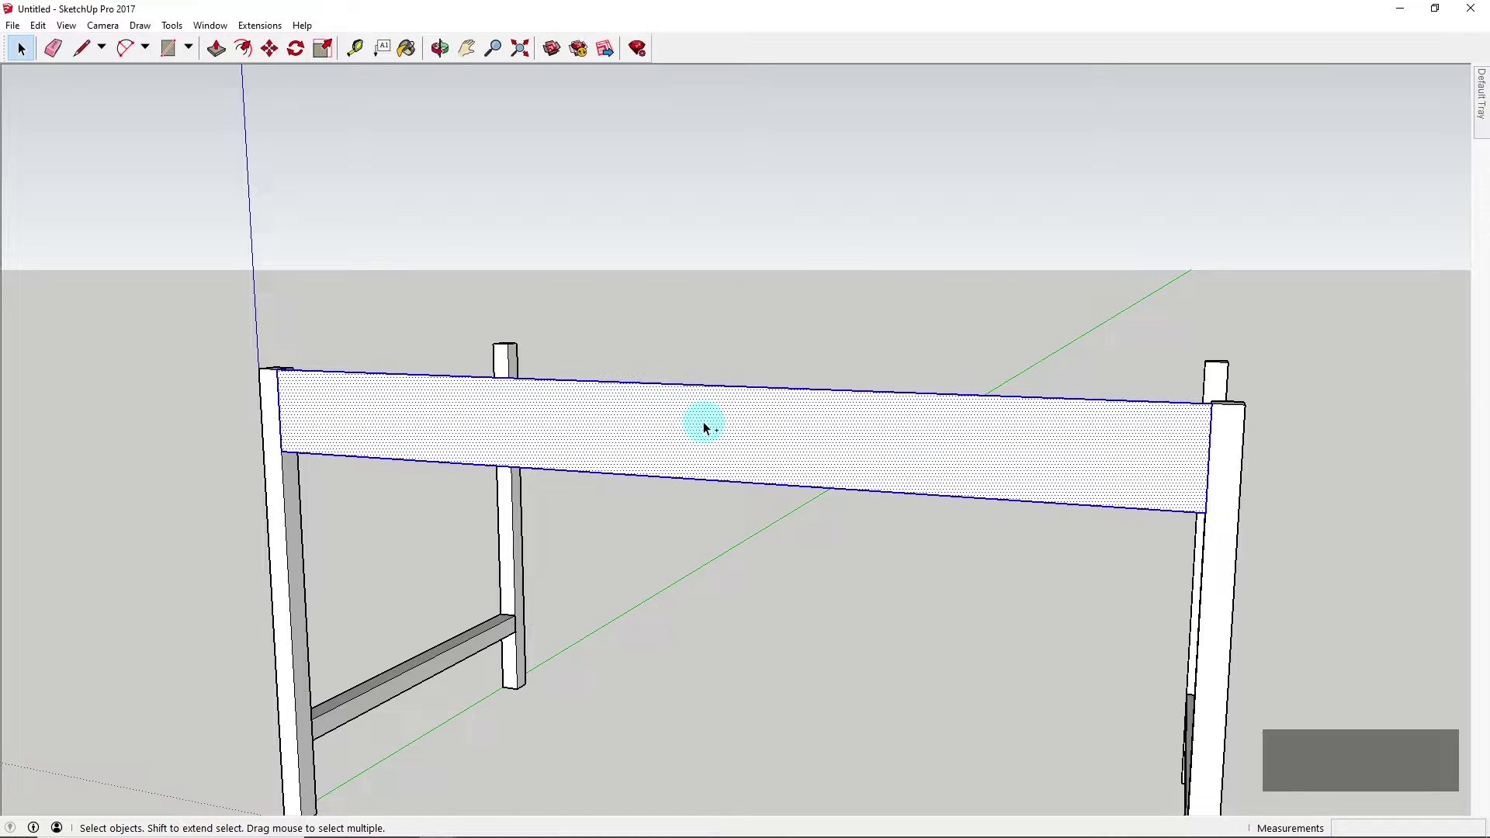
pyautogui.hotkey('ctrl', 'g')
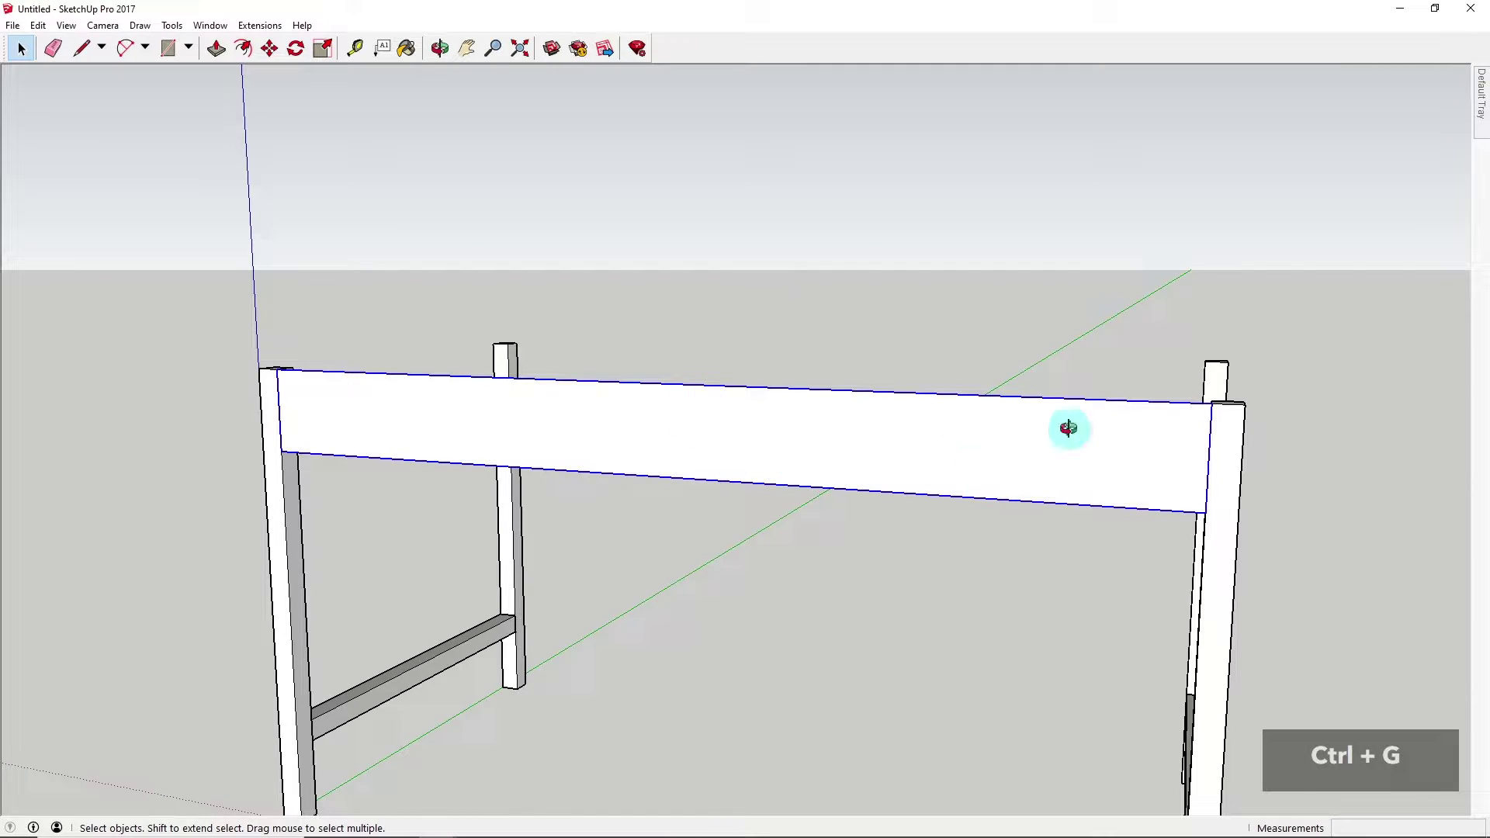
# Open the panel group and Push/Pull its inner face 800 mm back to the outer faces of the rear legs
pyautogui.moveTo(1068, 428); pyautogui.dragTo(1116, 447, button='middle')
pyautogui.moveTo(794, 428); pyautogui.dragTo(432, 473, button='middle')
pyautogui.doubleClick(550, 491)
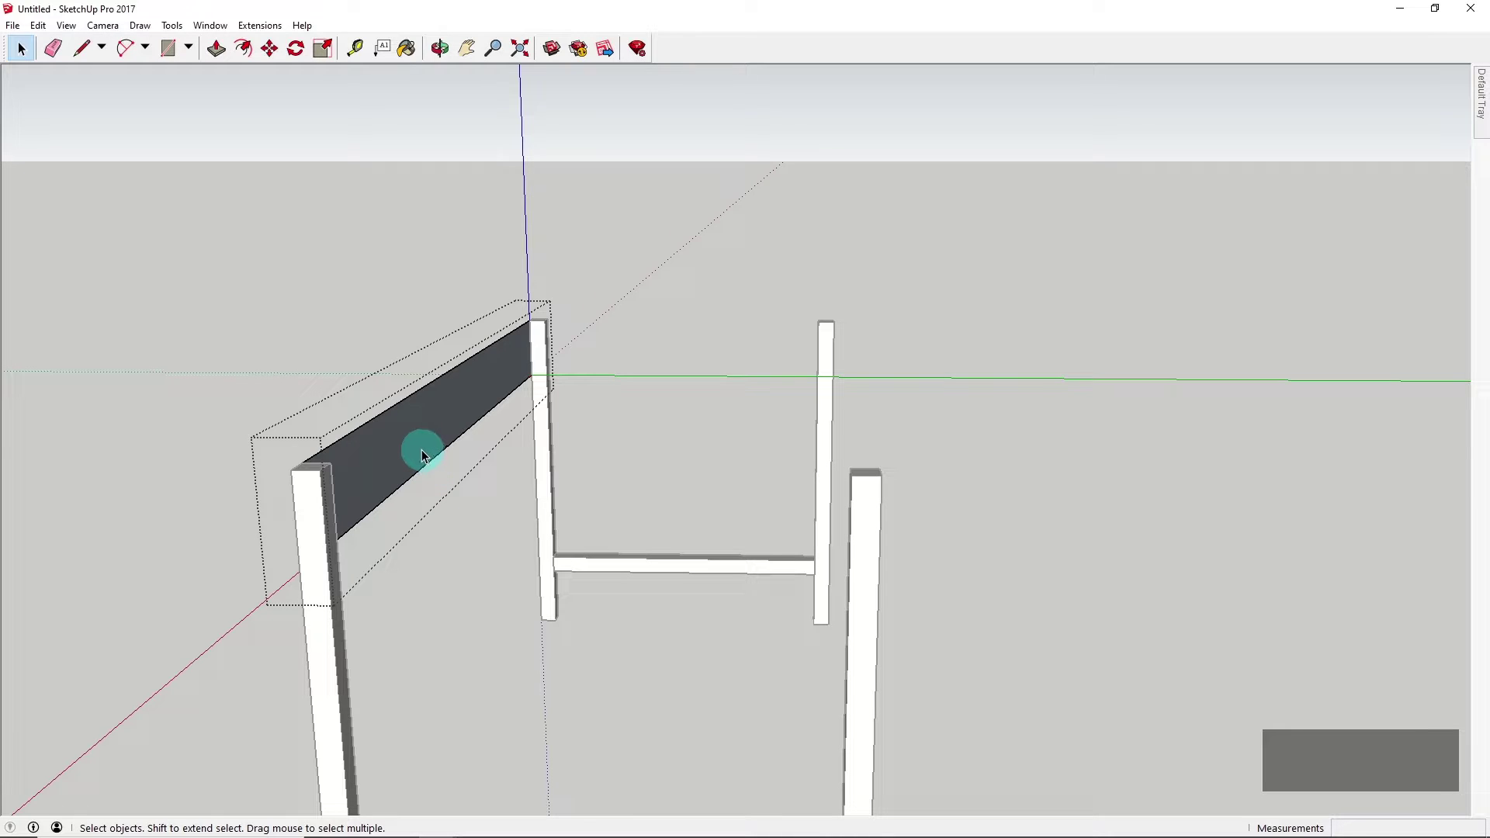
pyautogui.press('p')
pyautogui.moveTo(422, 425); pyautogui.dragTo(878, 486)
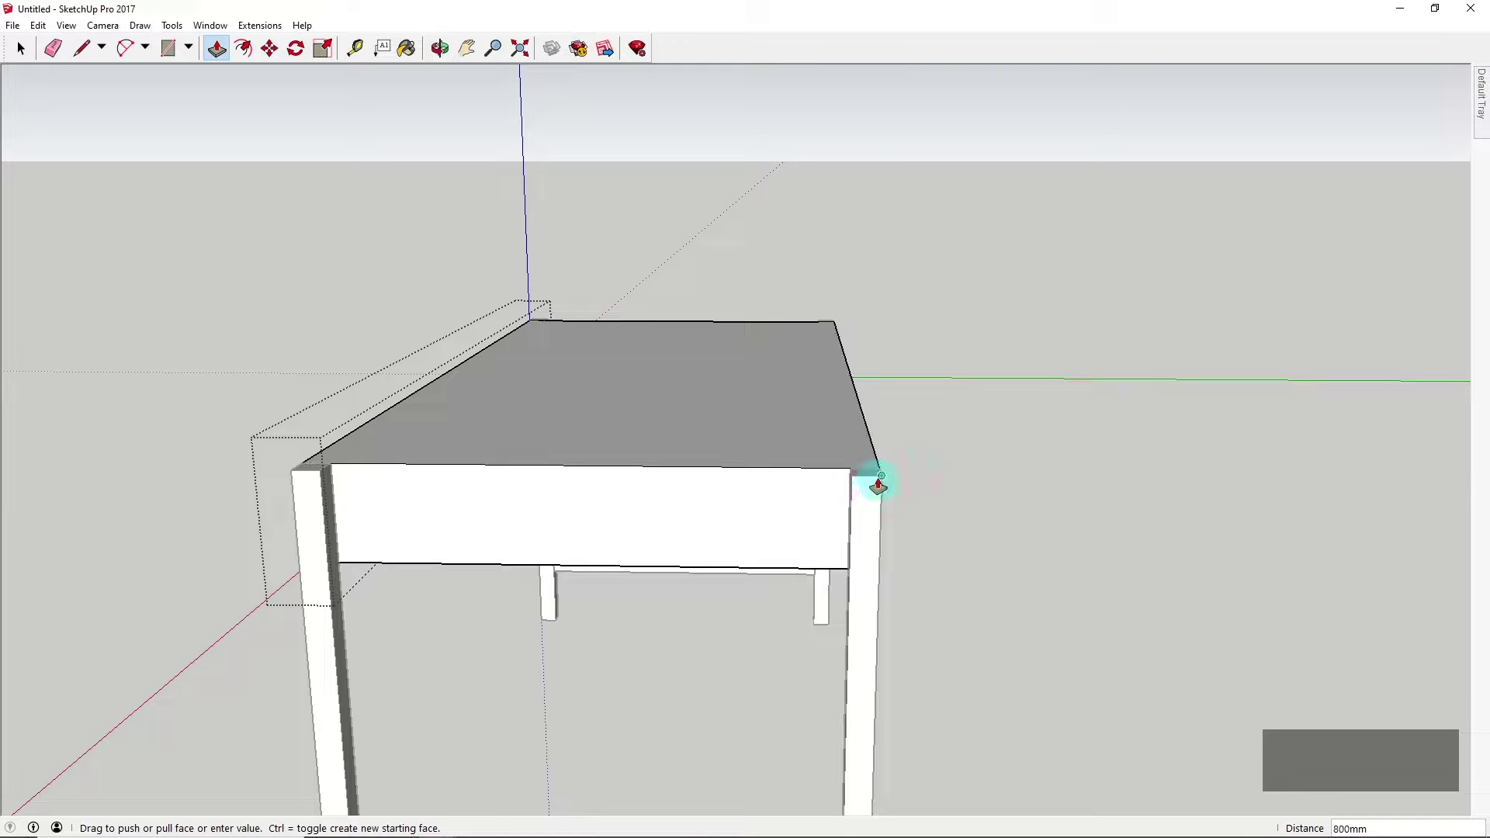
pyautogui.moveTo(882, 486); pyautogui.dragTo(739, 493, button='middle')
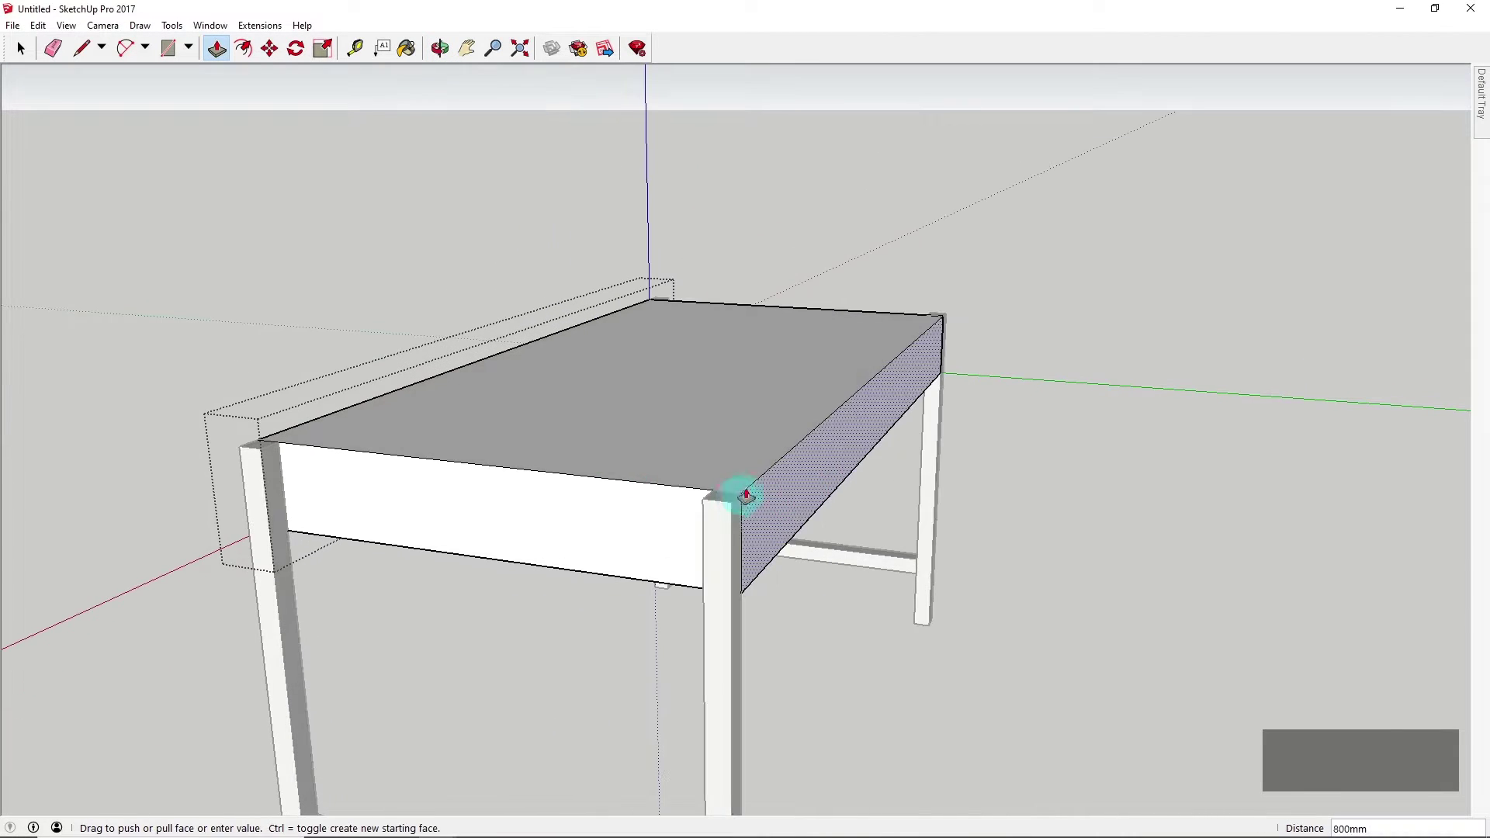
pyautogui.moveTo(730, 512)
pyautogui.mouseDown()
pyautogui.moveTo(758, 469)
pyautogui.moveTo(772, 492)
pyautogui.moveTo(738, 519)
pyautogui.moveTo(729, 506)
pyautogui.mouseUp()
# On the box's end face away from the origin, draw a vertical line along the front leg's inner edge from upper to lower edge
pyautogui.press('o')
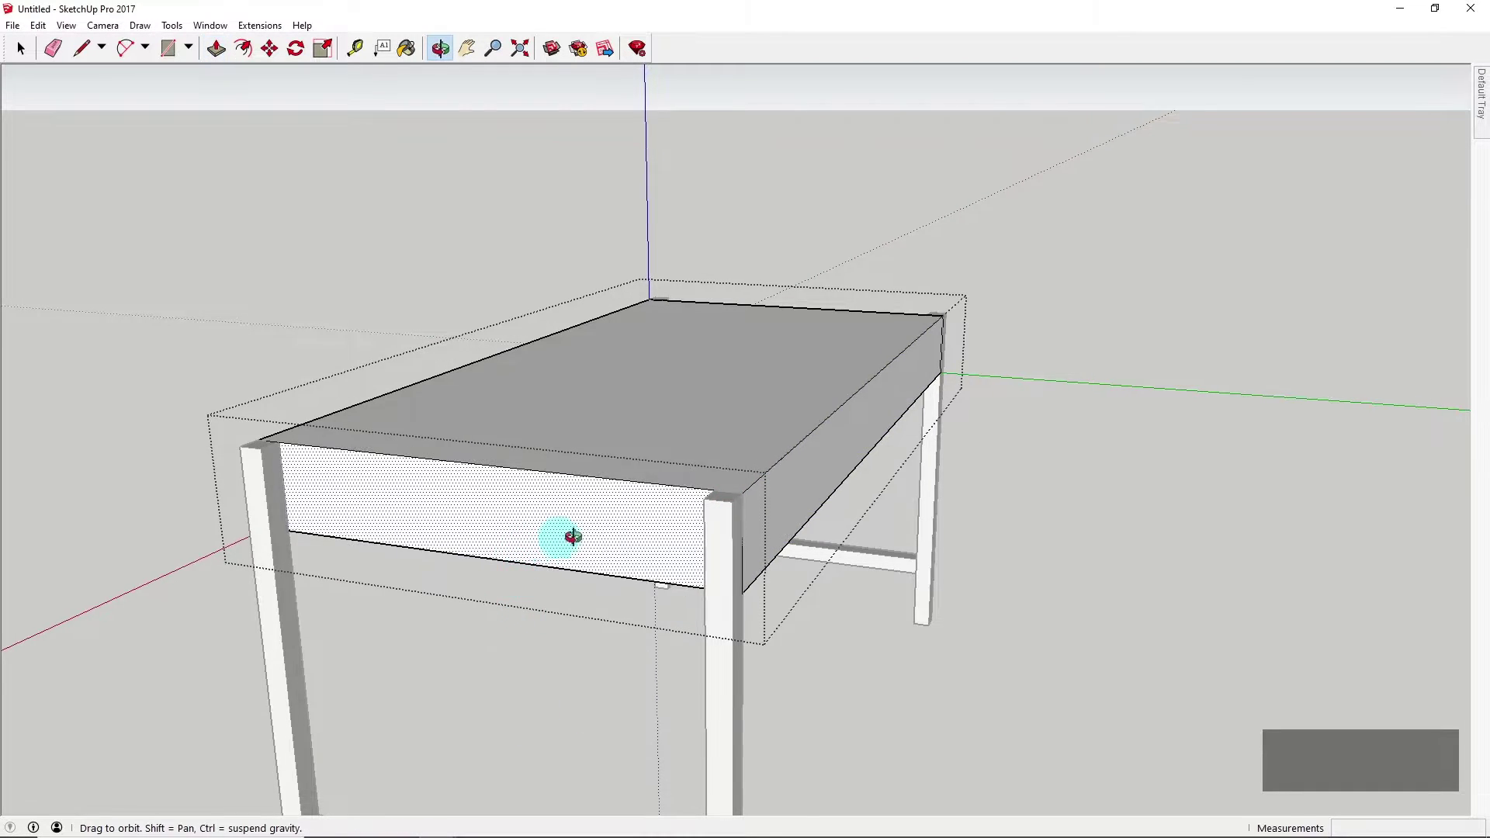
pyautogui.moveTo(572, 533); pyautogui.dragTo(901, 535)
pyautogui.press('p')
pyautogui.moveTo(1121, 499); pyautogui.dragTo(950, 503, button='middle')
pyautogui.moveTo(1074, 502); pyautogui.dragTo(715, 533, button='middle')
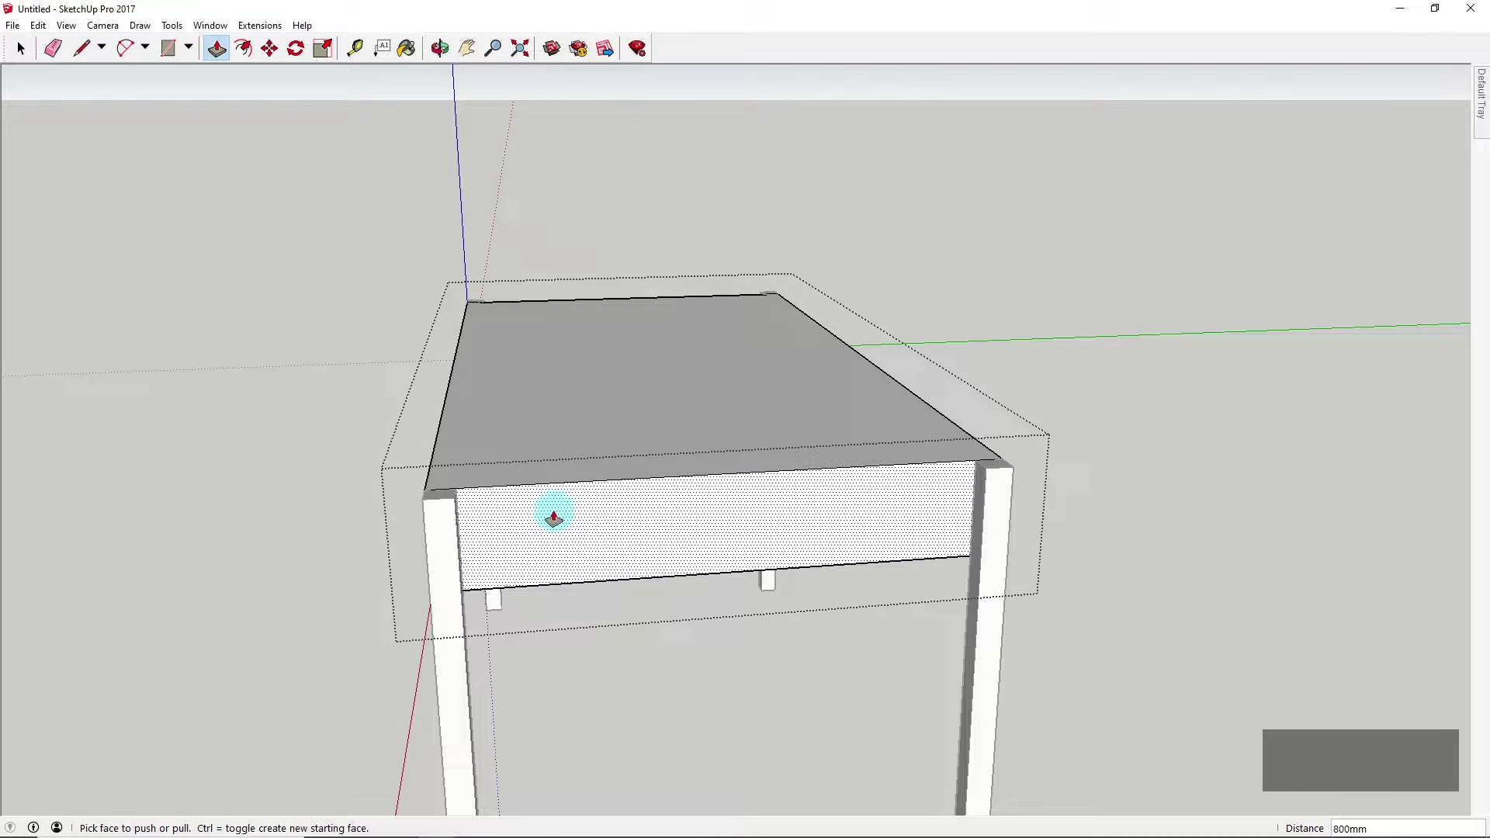
pyautogui.press('l')
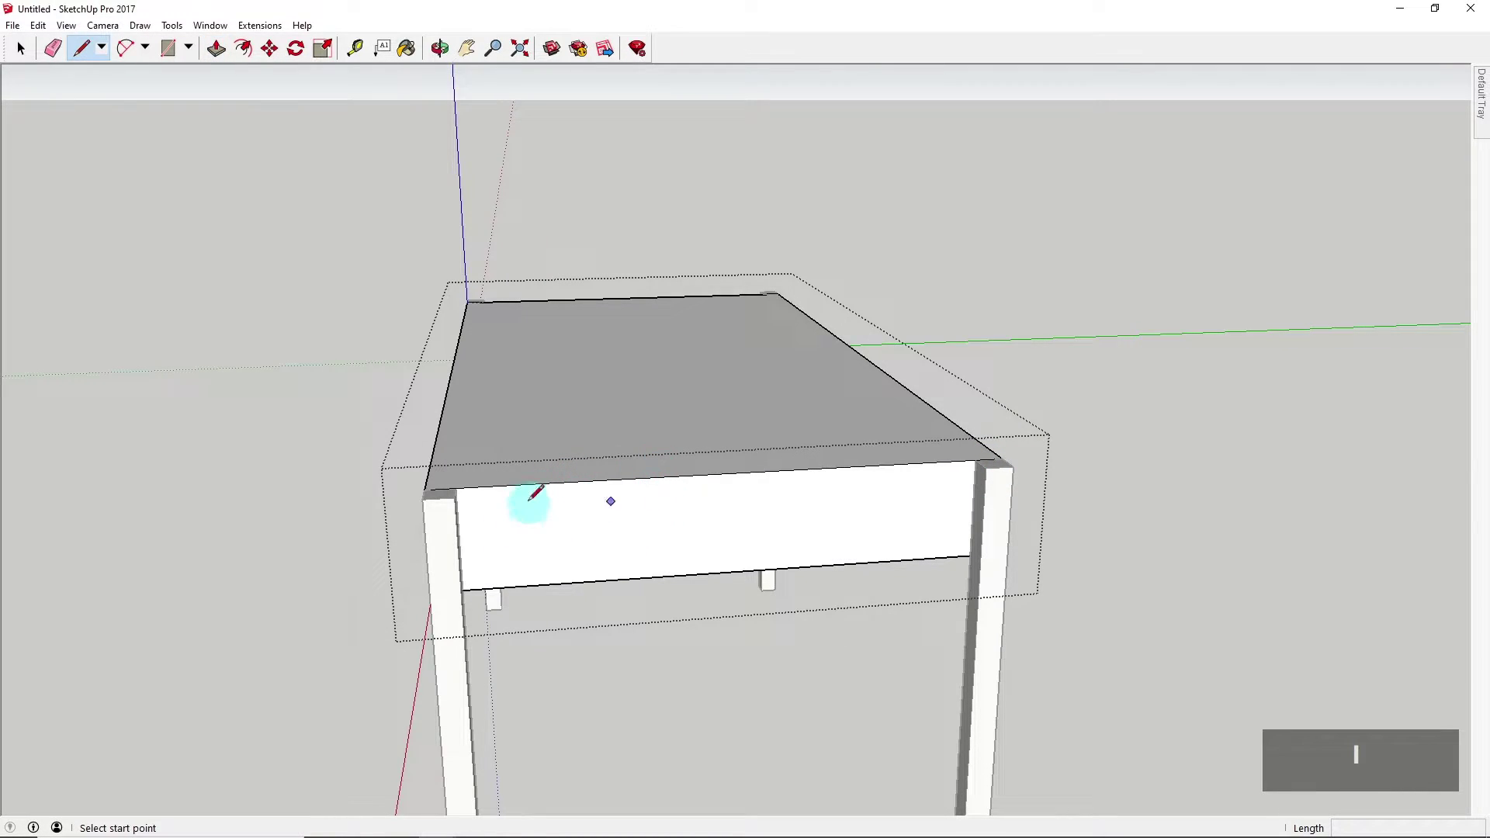
pyautogui.moveTo(533, 523); pyautogui.dragTo(426, 515, button='middle')
pyautogui.scroll(5, 326, 472)
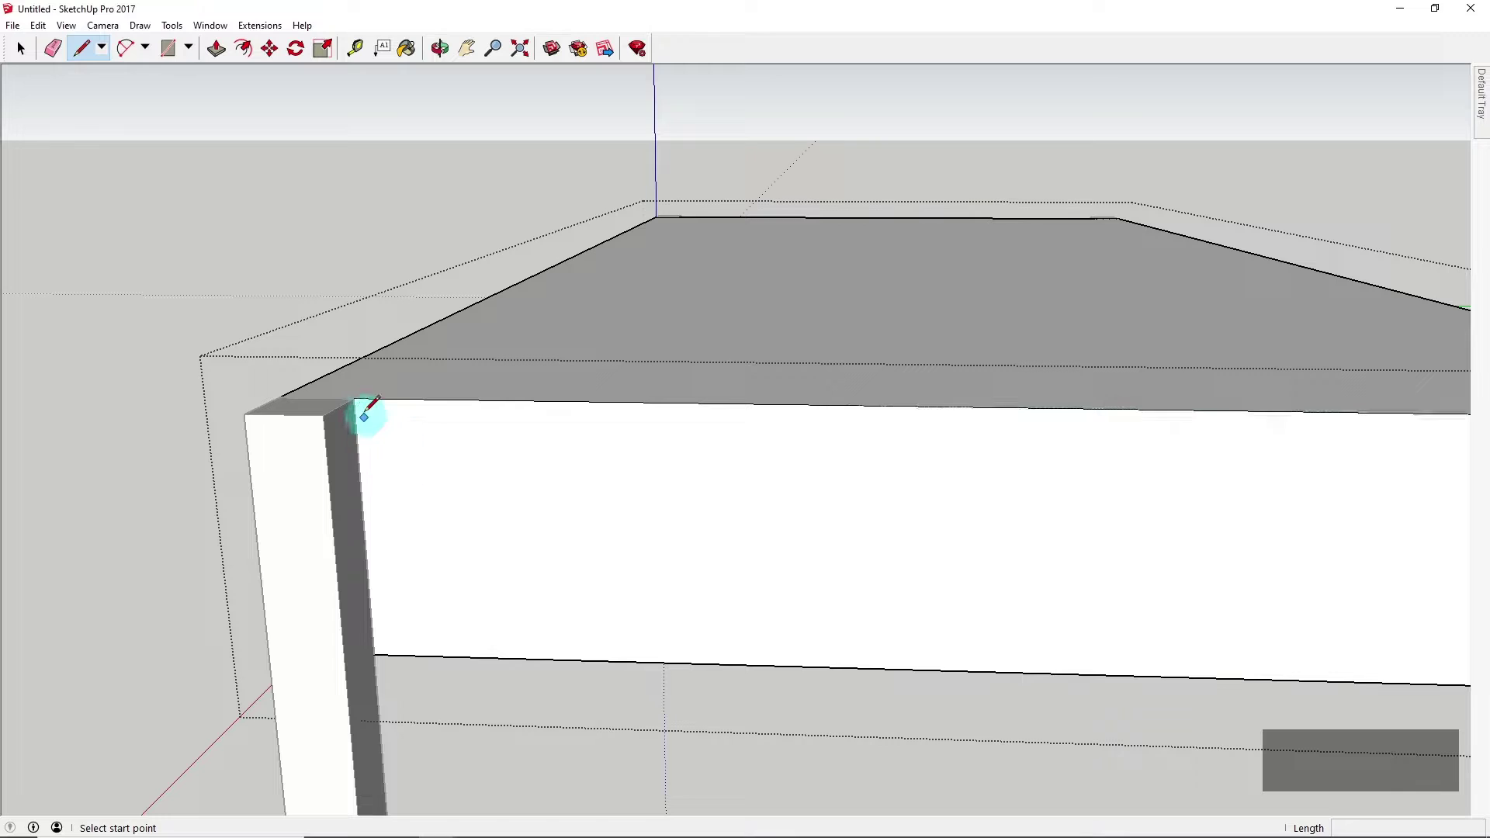
pyautogui.click(353, 398)
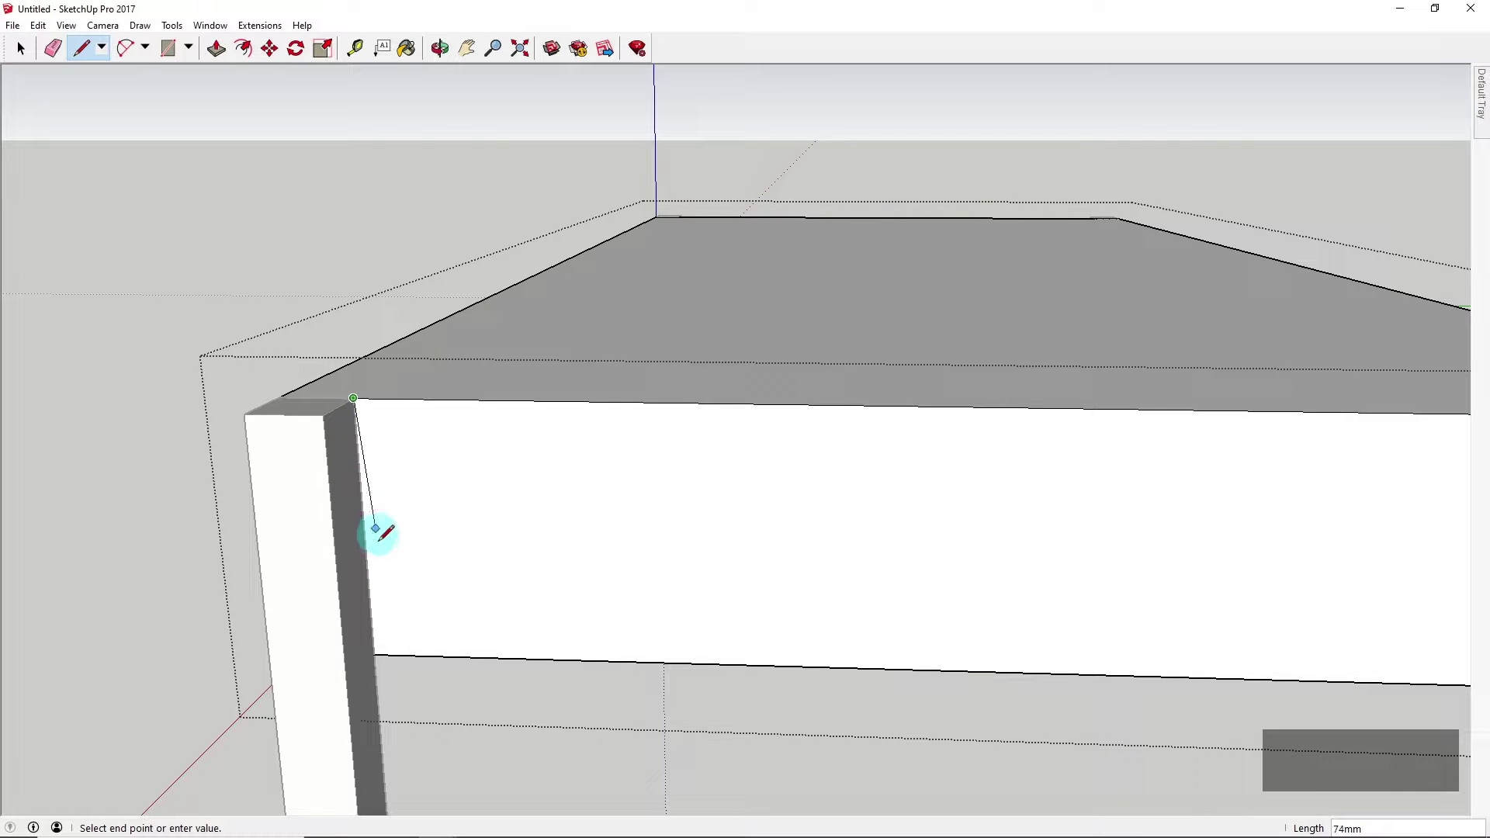
pyautogui.click(373, 655)
# Draw a matching vertical line along the rear leg's inner edge on the same end face
pyautogui.scroll(-2, 332, 475)
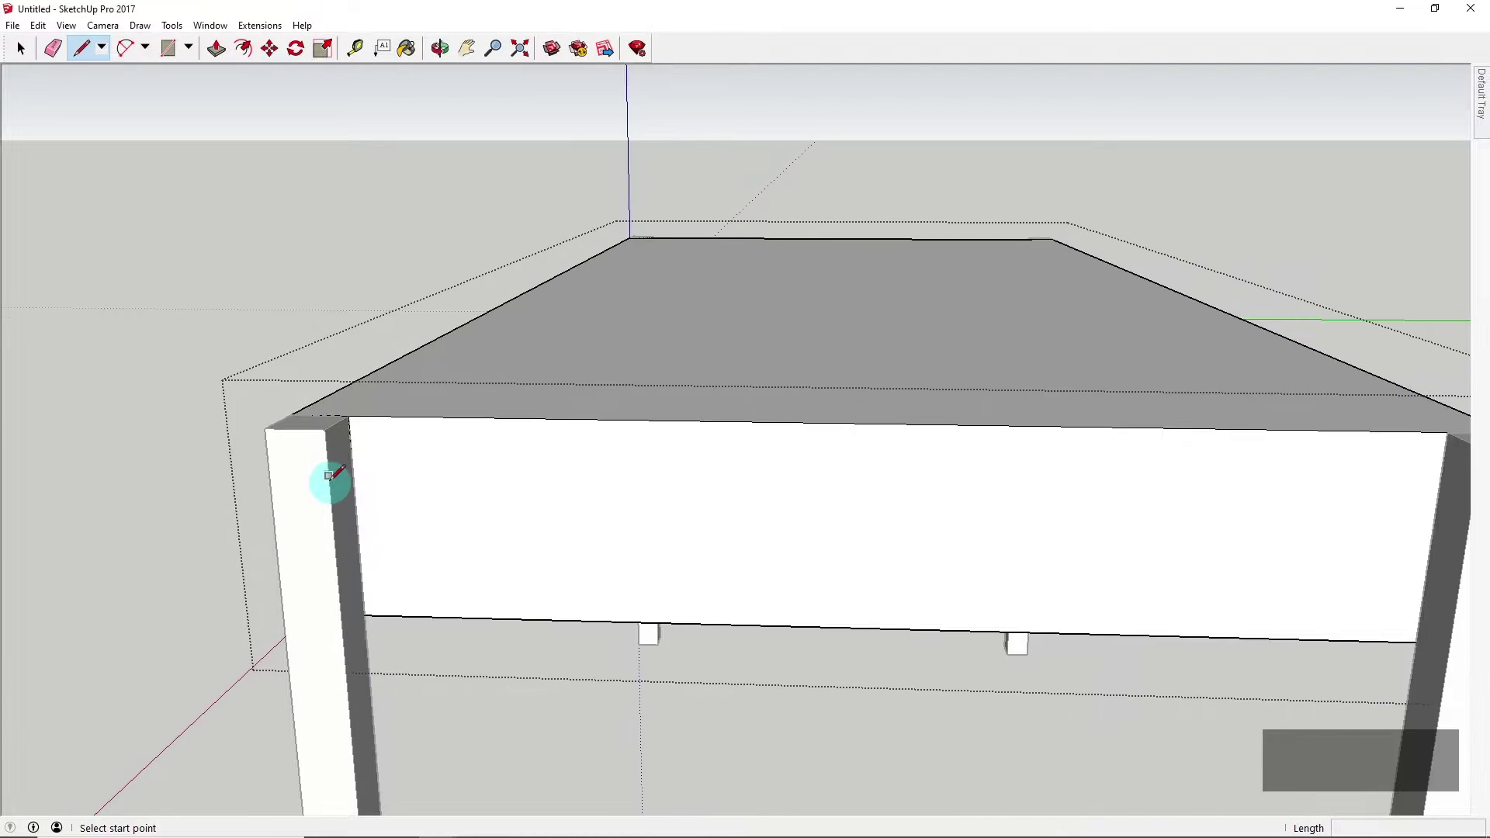
pyautogui.moveTo(326, 482); pyautogui.dragTo(1082, 450, button='middle')
pyautogui.scroll(3, 1082, 435)
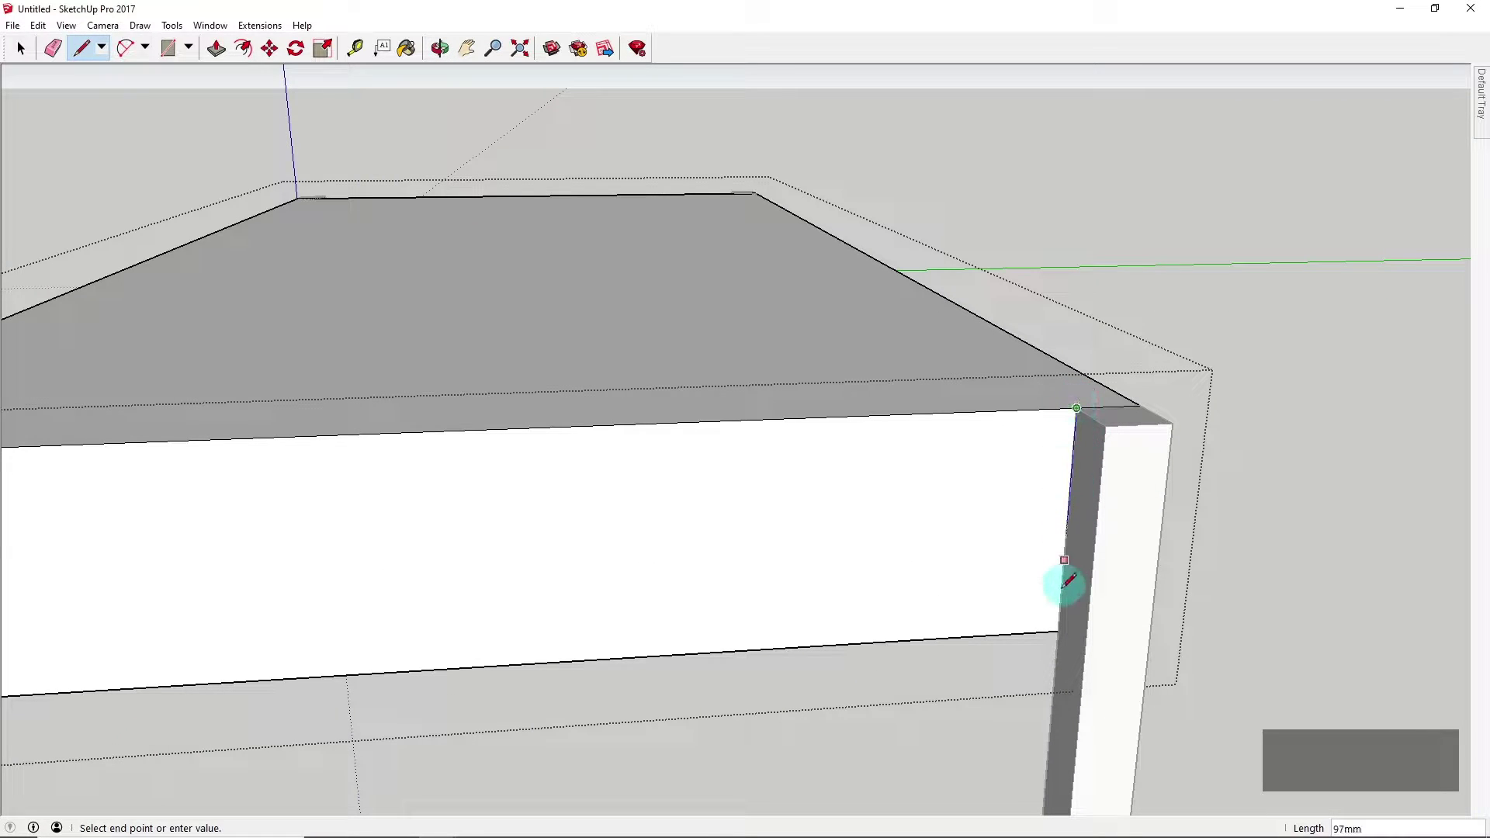
pyautogui.click(1060, 630)
# Push/Pull the end face between the two lines outward until it is flush with the legs' outer faces
pyautogui.scroll(-3, 1048, 574)
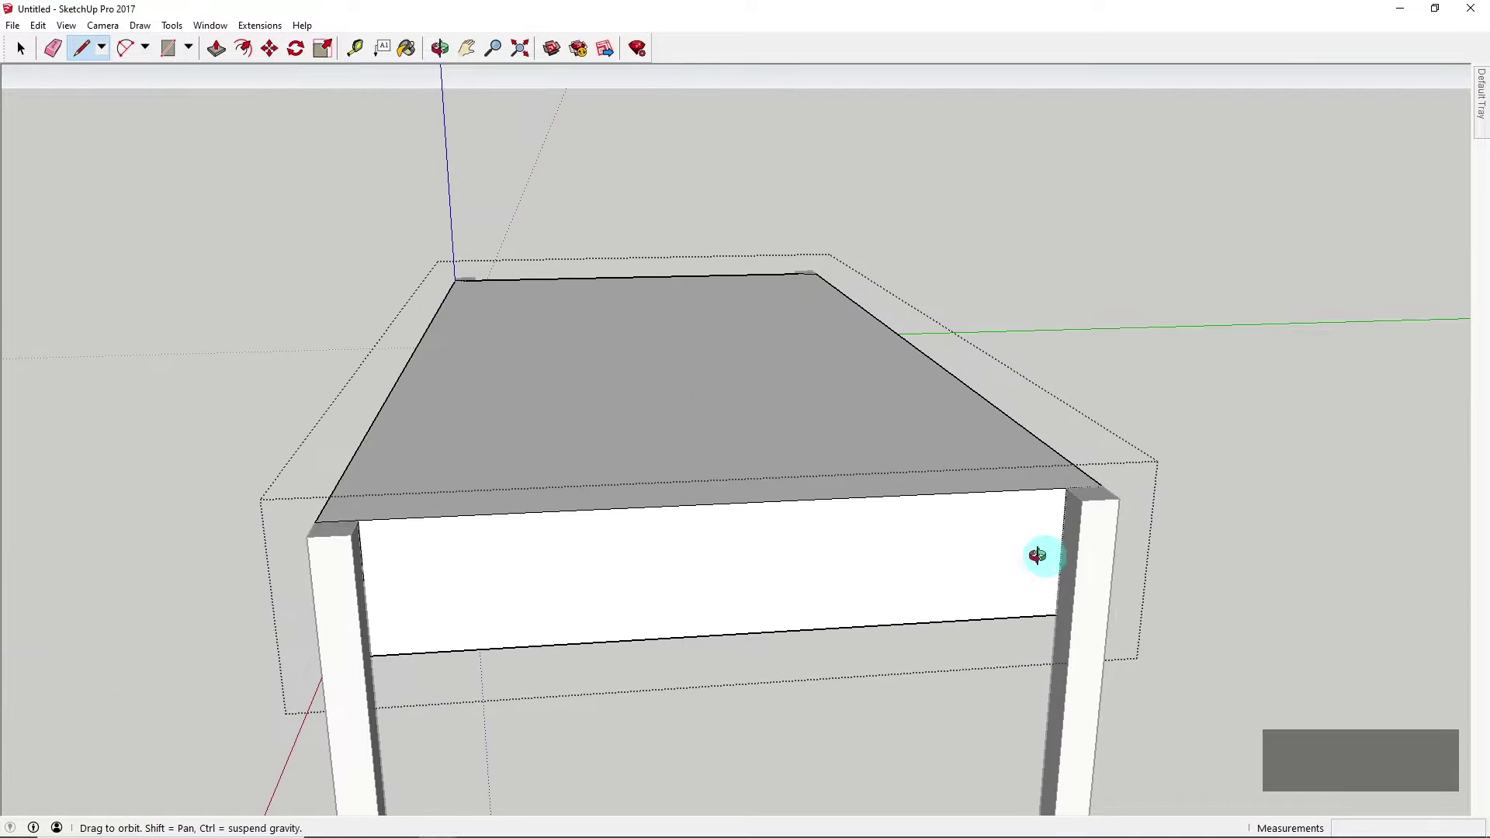
pyautogui.moveTo(1043, 552); pyautogui.dragTo(883, 541, button='middle')
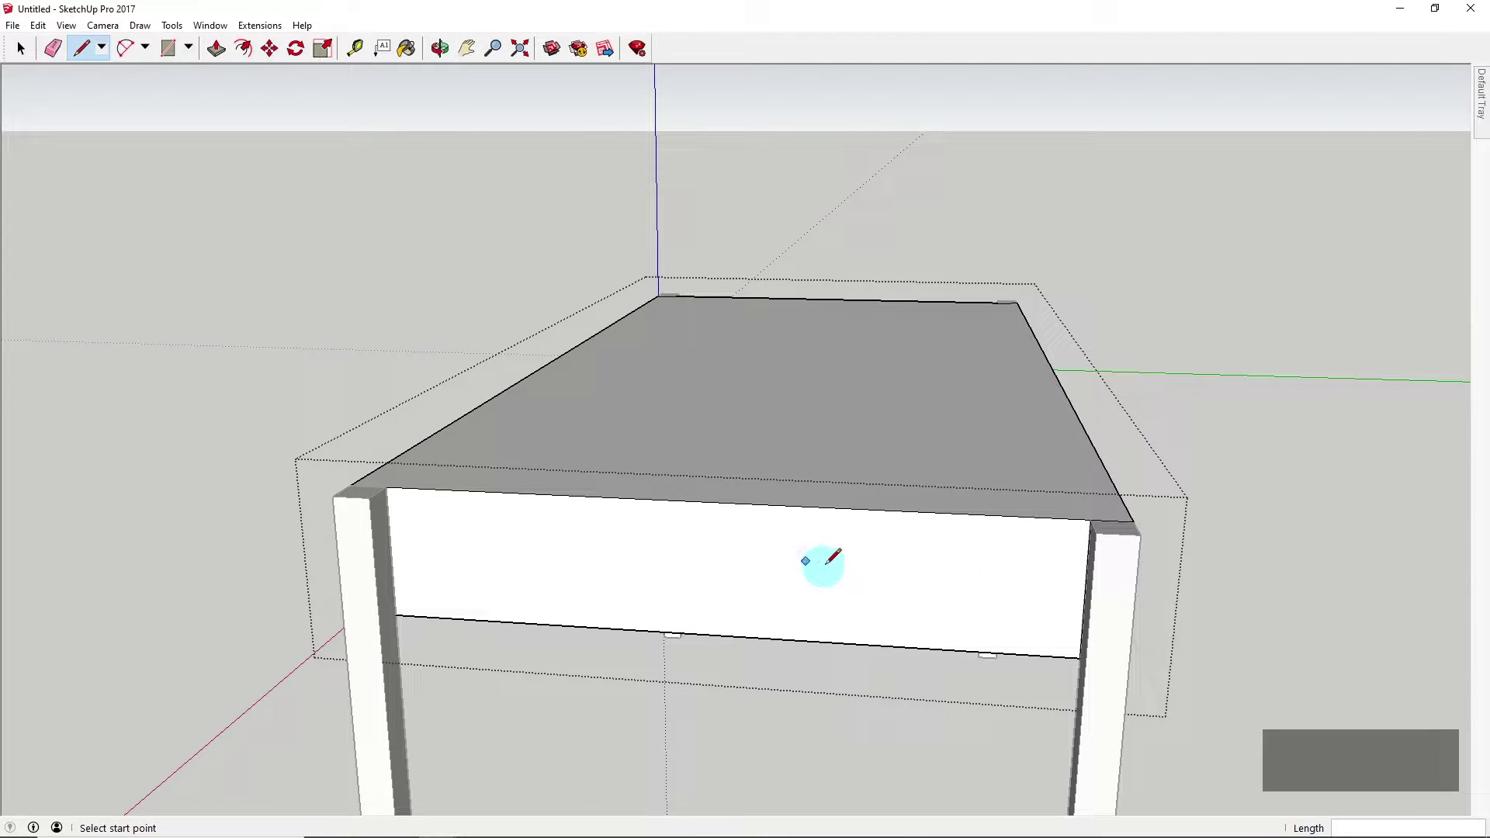
pyautogui.press('p')
pyautogui.moveTo(572, 556); pyautogui.dragTo(342, 503)
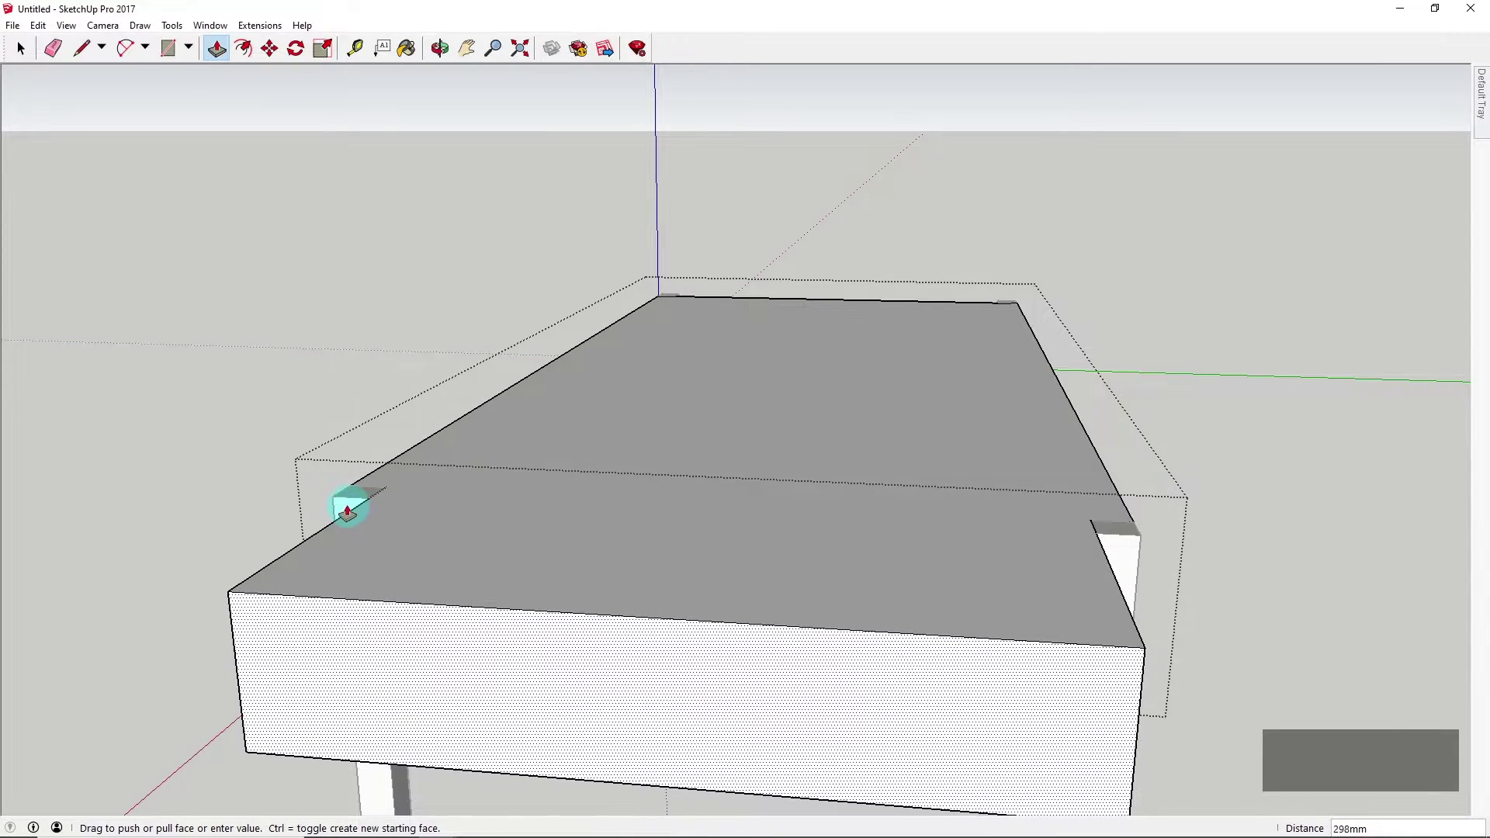
pyautogui.moveTo(346, 505); pyautogui.dragTo(469, 590, button='middle')
pyautogui.moveTo(469, 590); pyautogui.dragTo(355, 584)
# On the box's end face near the origin, draw a 145 mm vertical line along the rear leg's inner edge
pyautogui.moveTo(628, 572); pyautogui.dragTo(921, 552, button='middle')
pyautogui.press('l')
pyautogui.scroll(1, 1148, 592)
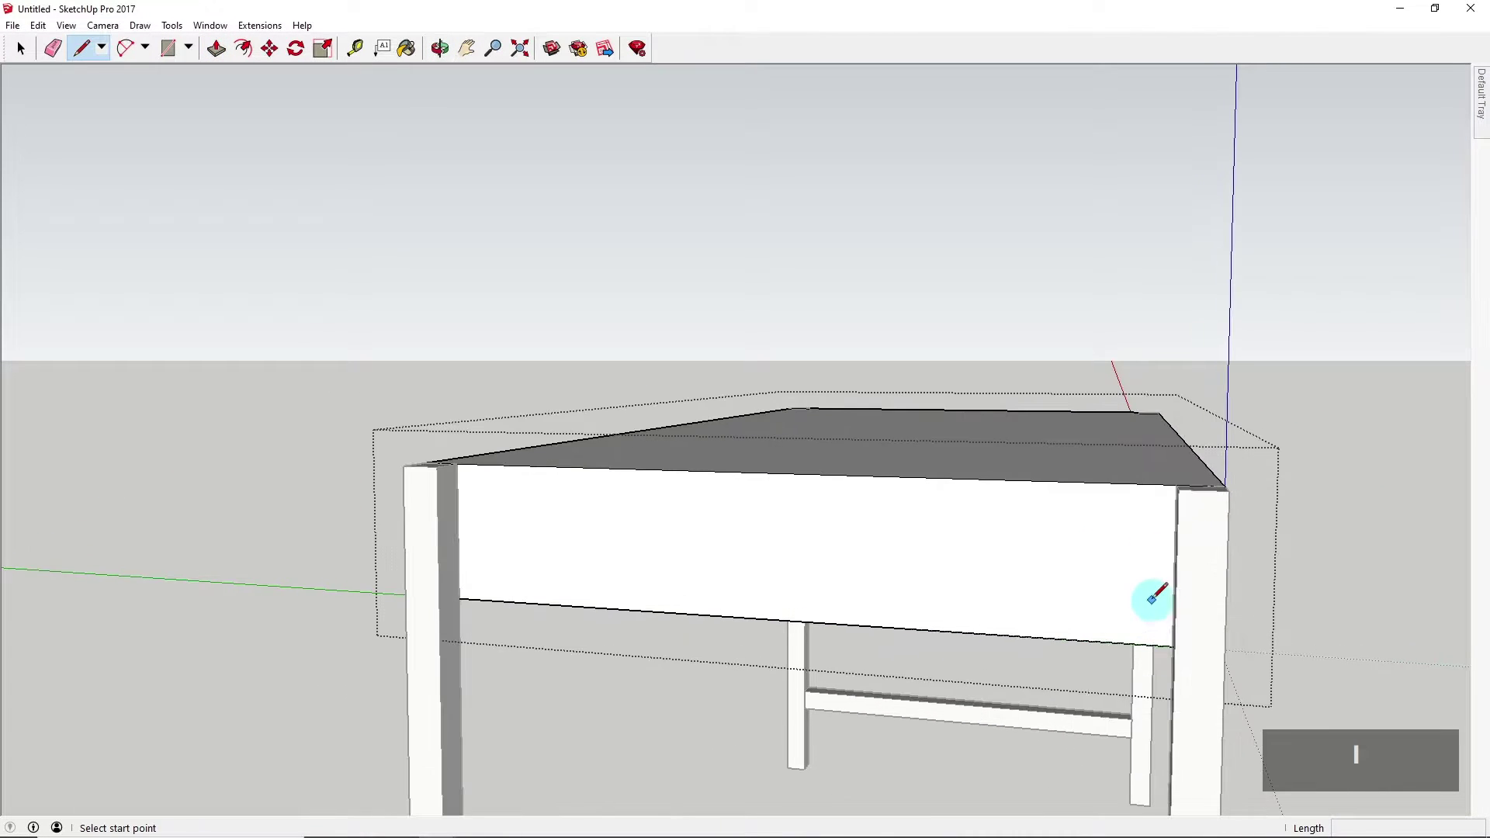
pyautogui.click(457, 463)
pyautogui.scroll(3, 459, 548)
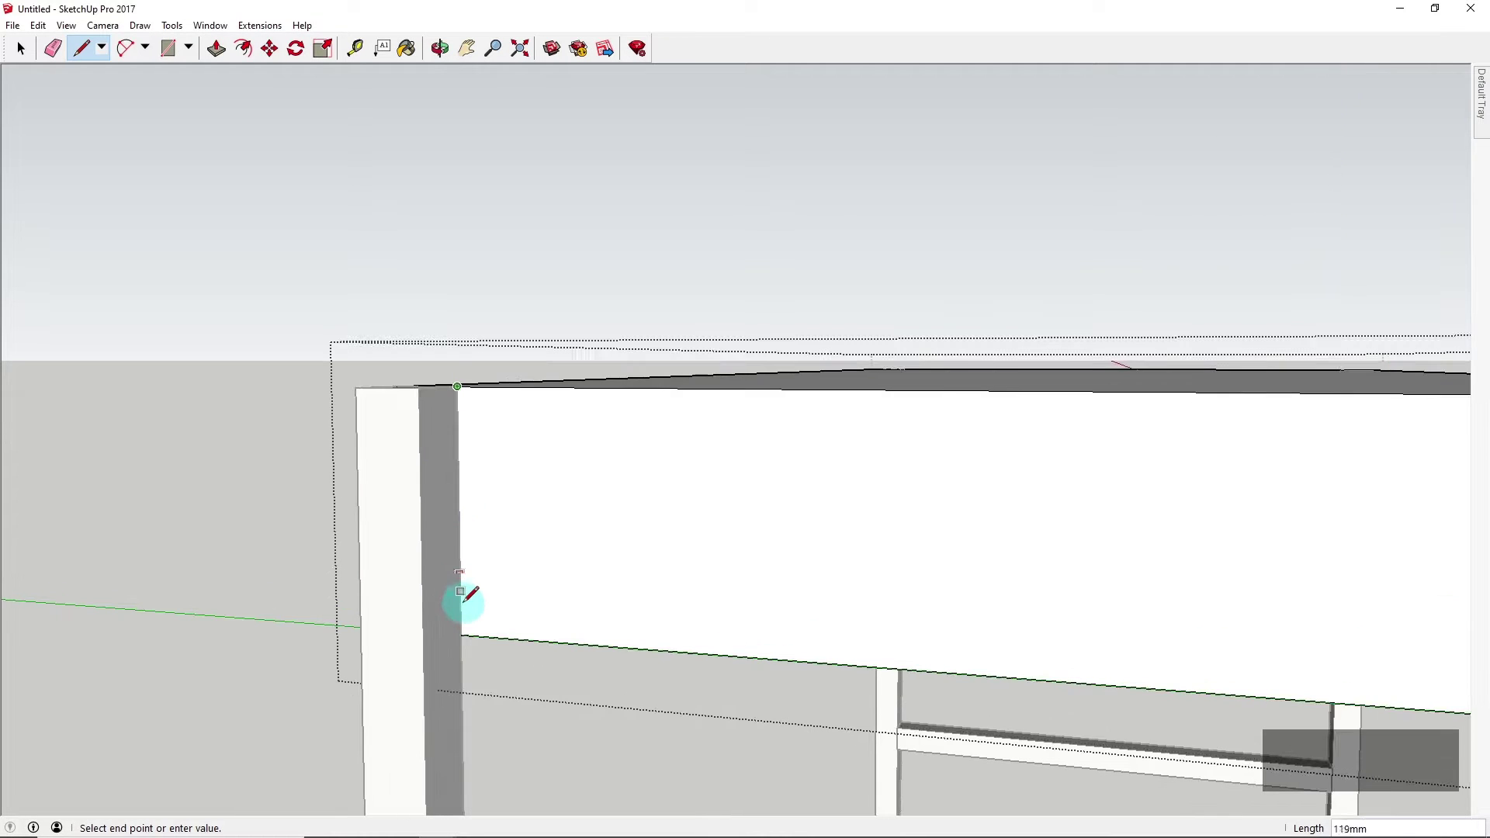
pyautogui.click(461, 634)
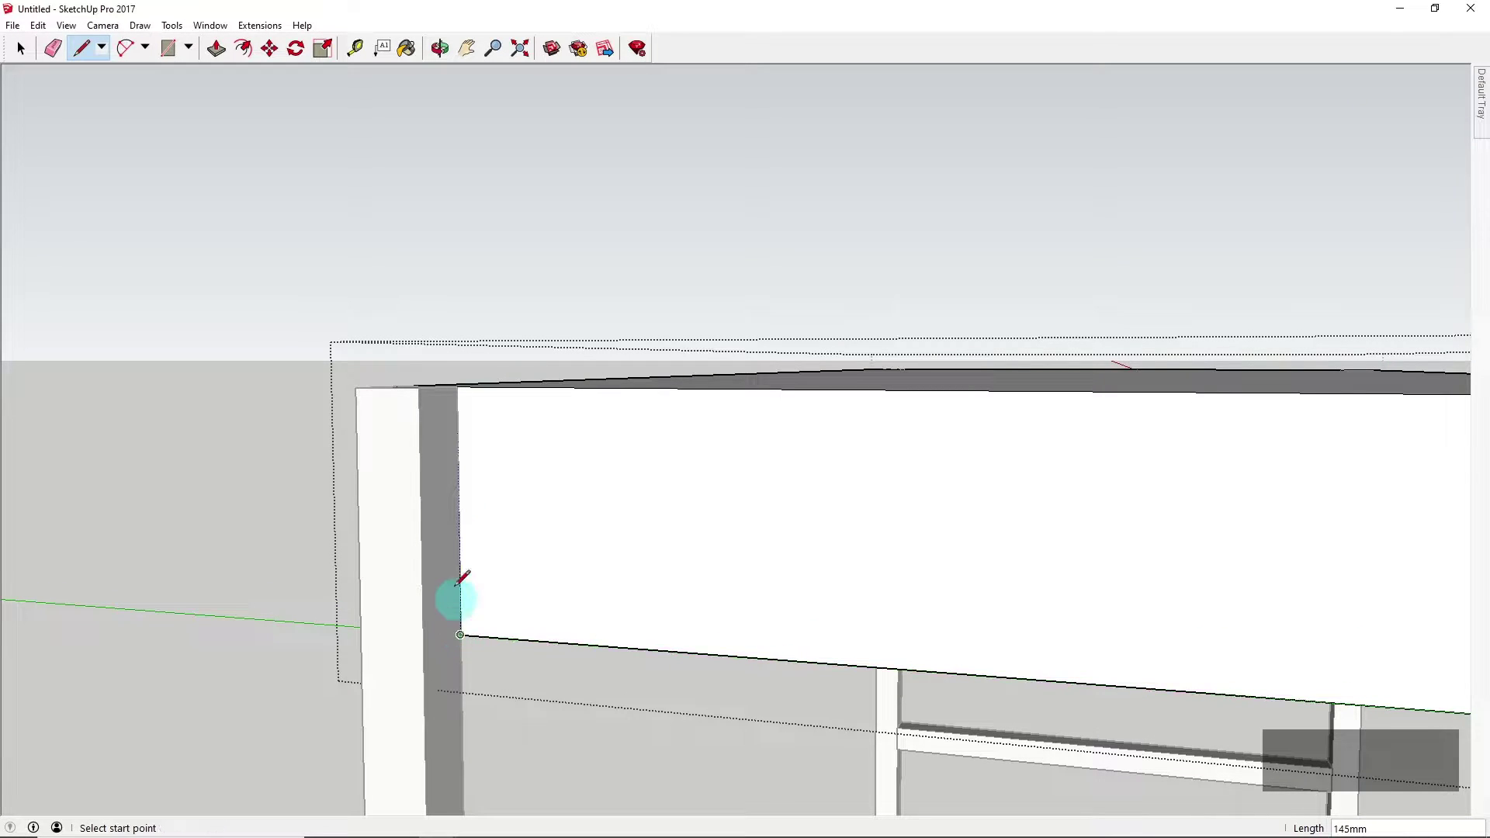
# Draw a second 145 mm vertical line on that end face along the inner edge of the leg at the origin
pyautogui.scroll(-4, 420, 520)
pyautogui.moveTo(658, 537); pyautogui.dragTo(1121, 555, button='middle')
pyautogui.scroll(3, 1141, 550)
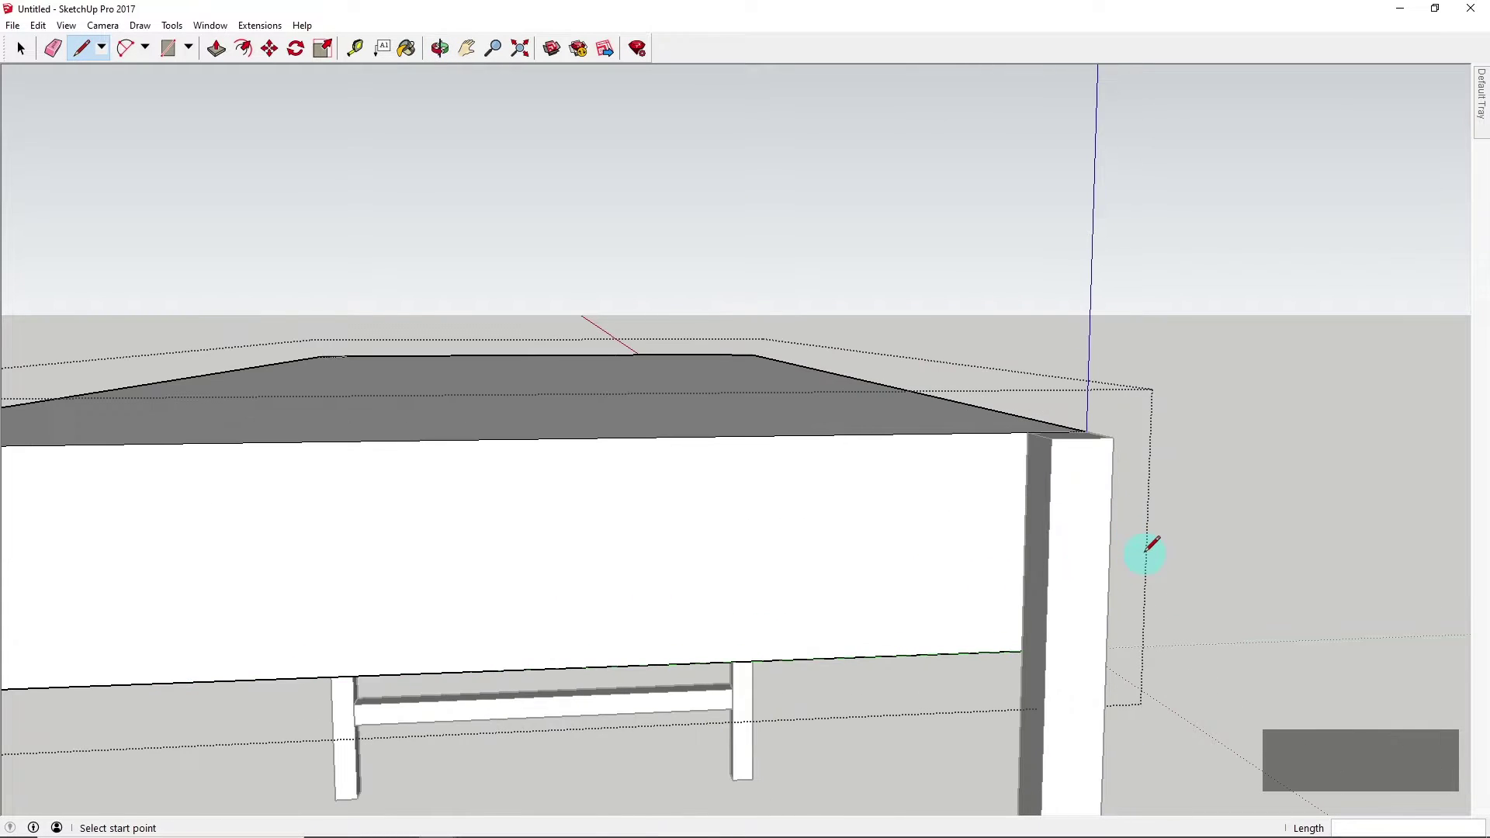
pyautogui.click(1027, 433)
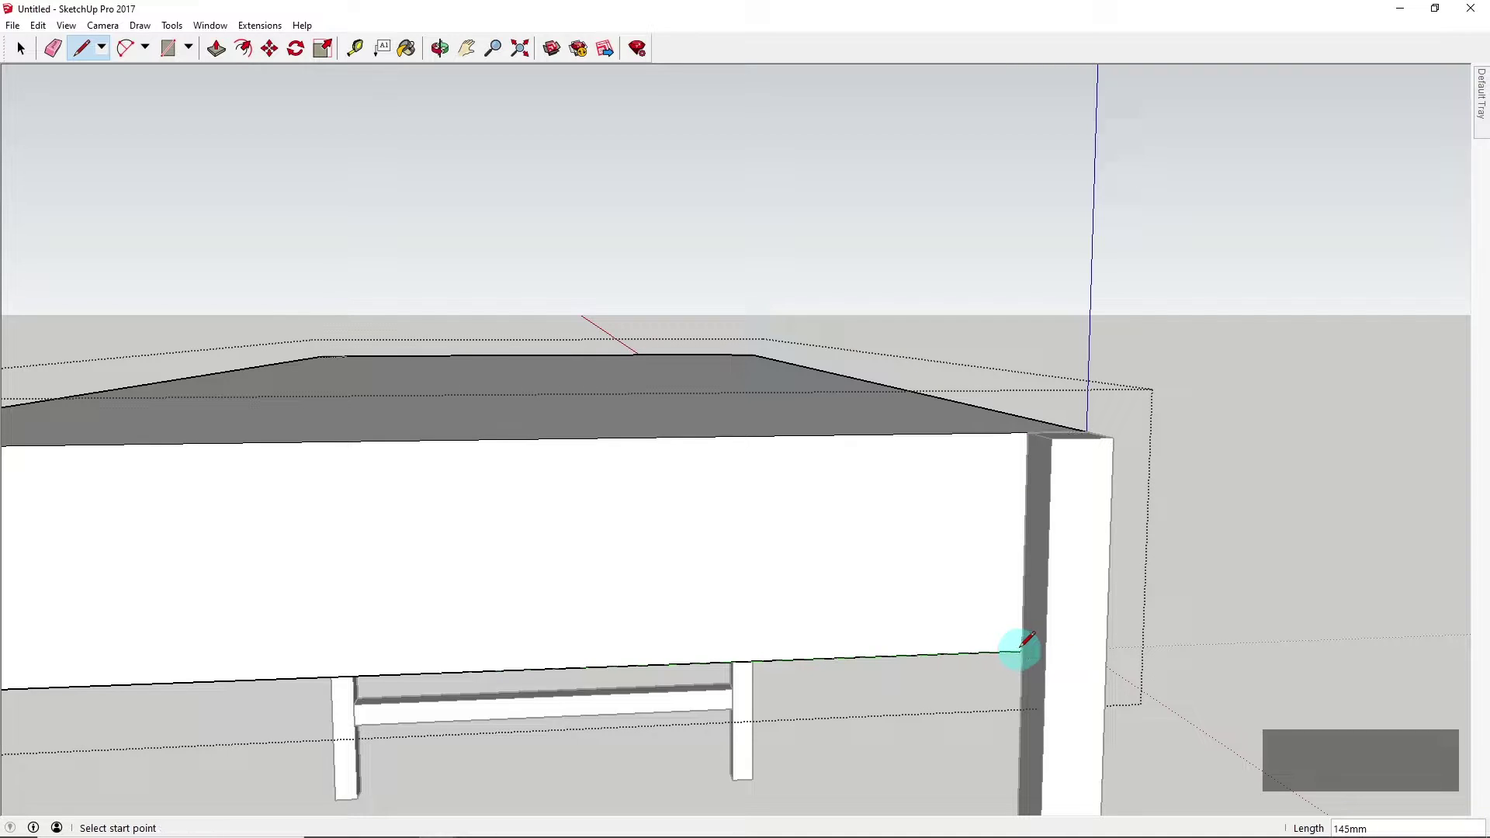
# Push/Pull the origin-side end face between its two lines outward 40 mm, flush with the legs' outer faces
pyautogui.scroll(-4, 1028, 641)
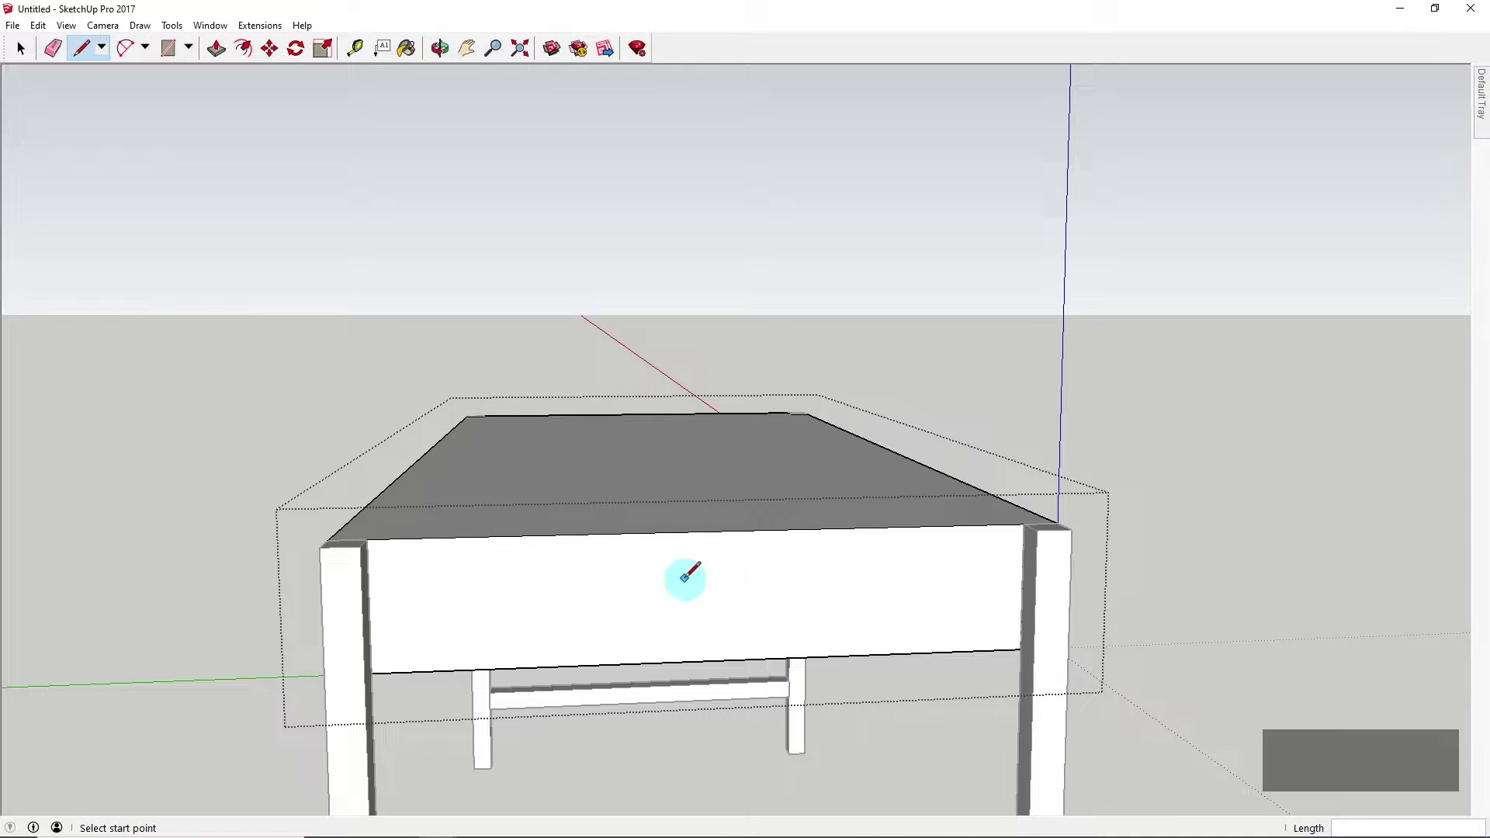
pyautogui.press('p')
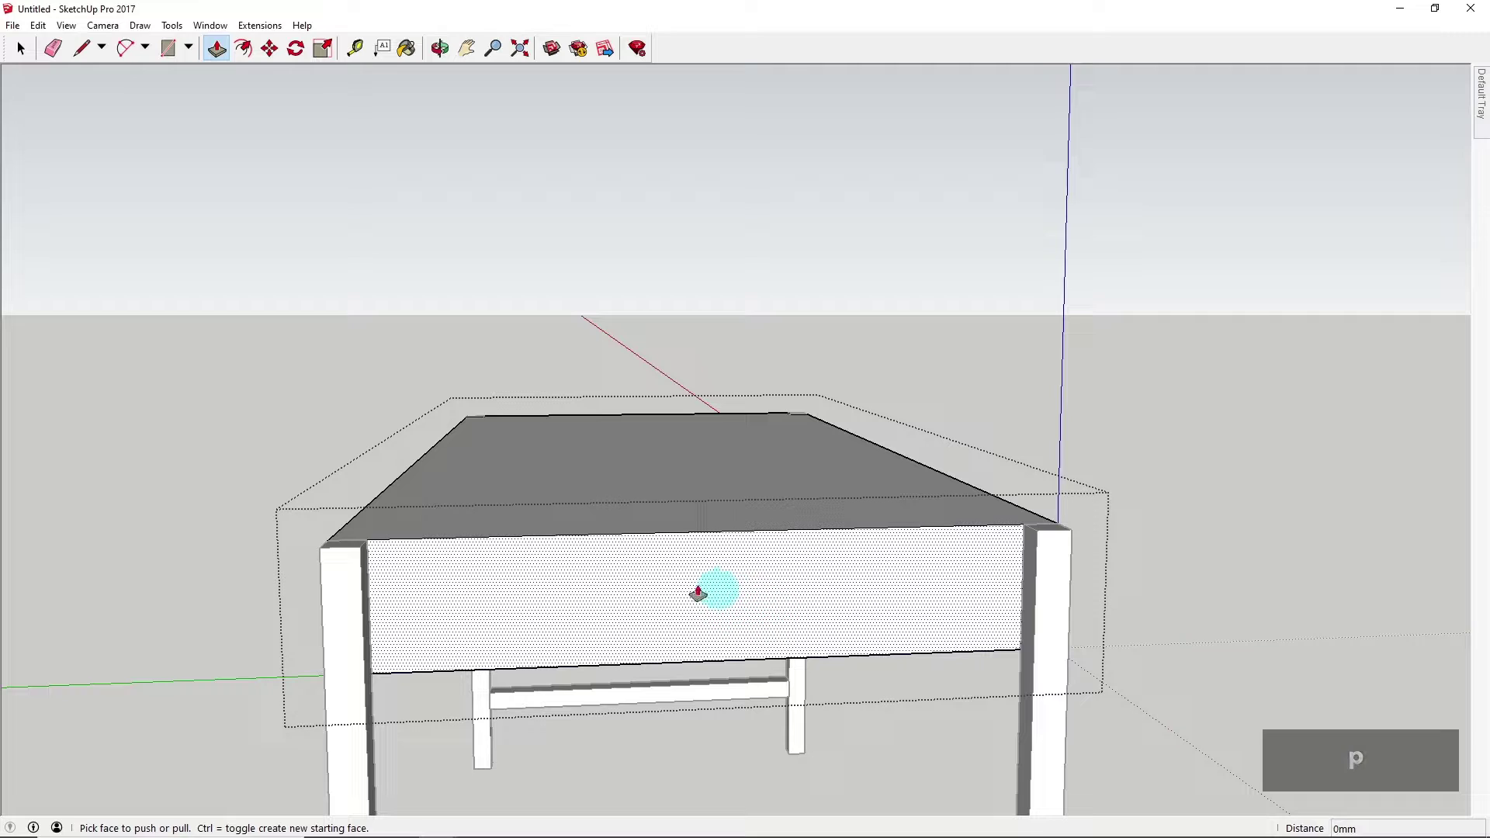
pyautogui.moveTo(694, 591); pyautogui.dragTo(479, 575, button='middle')
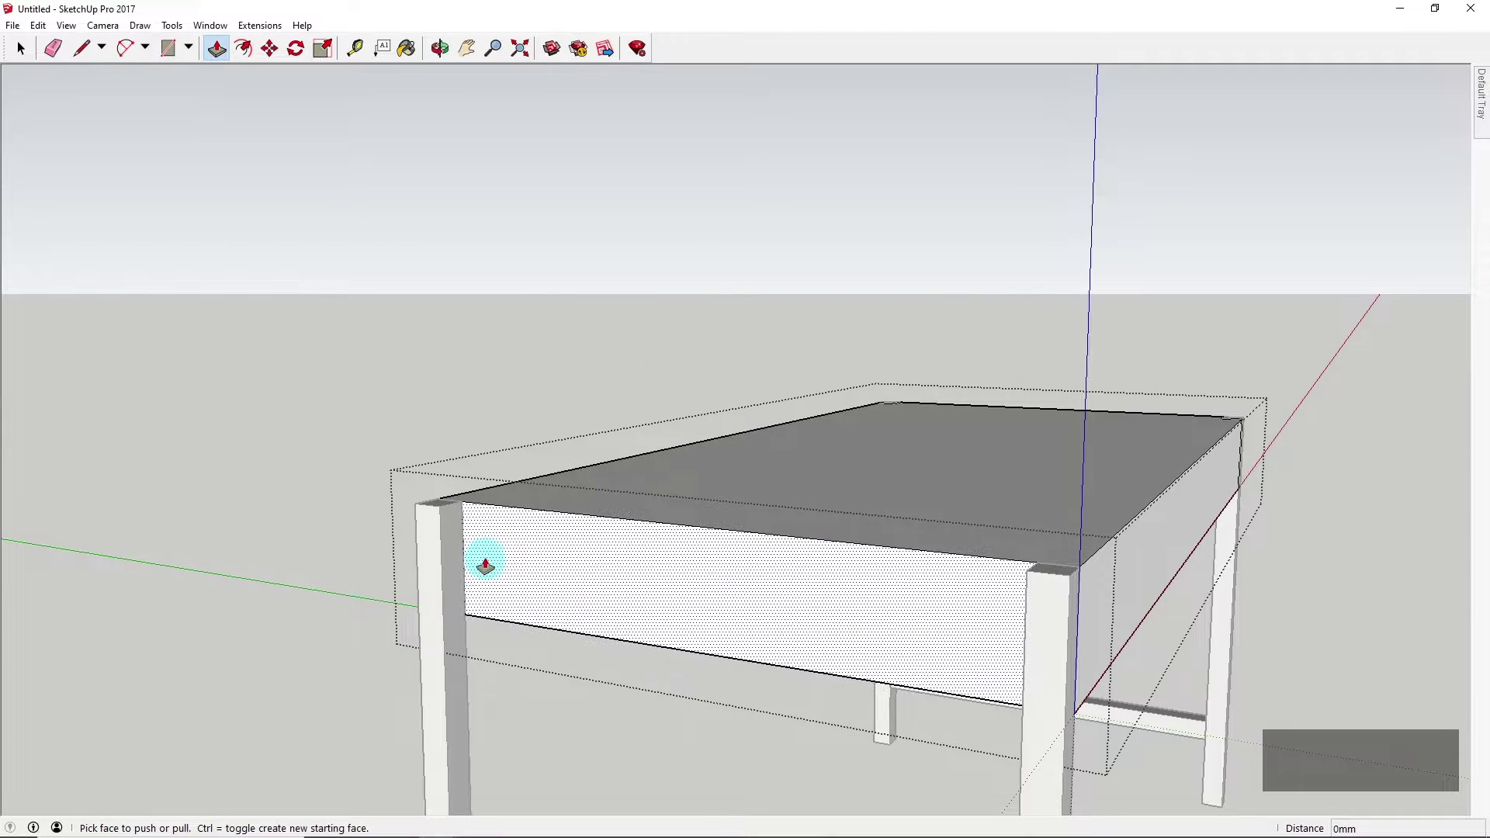
pyautogui.click(490, 557)
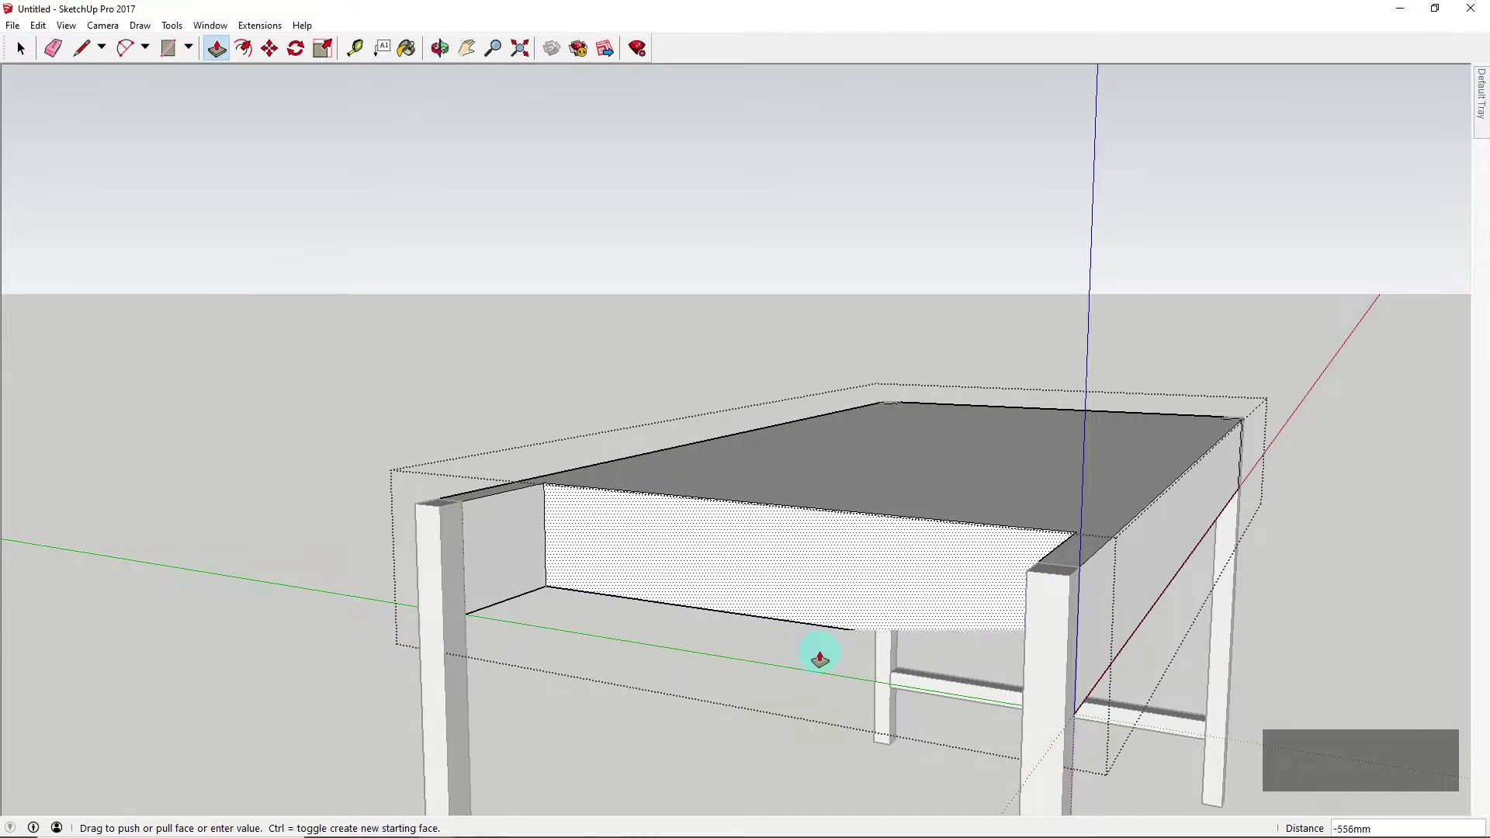
pyautogui.click(1068, 584)
# Leave Push/Pull and close the desk box group
pyautogui.moveTo(900, 593); pyautogui.dragTo(566, 543, button='middle')
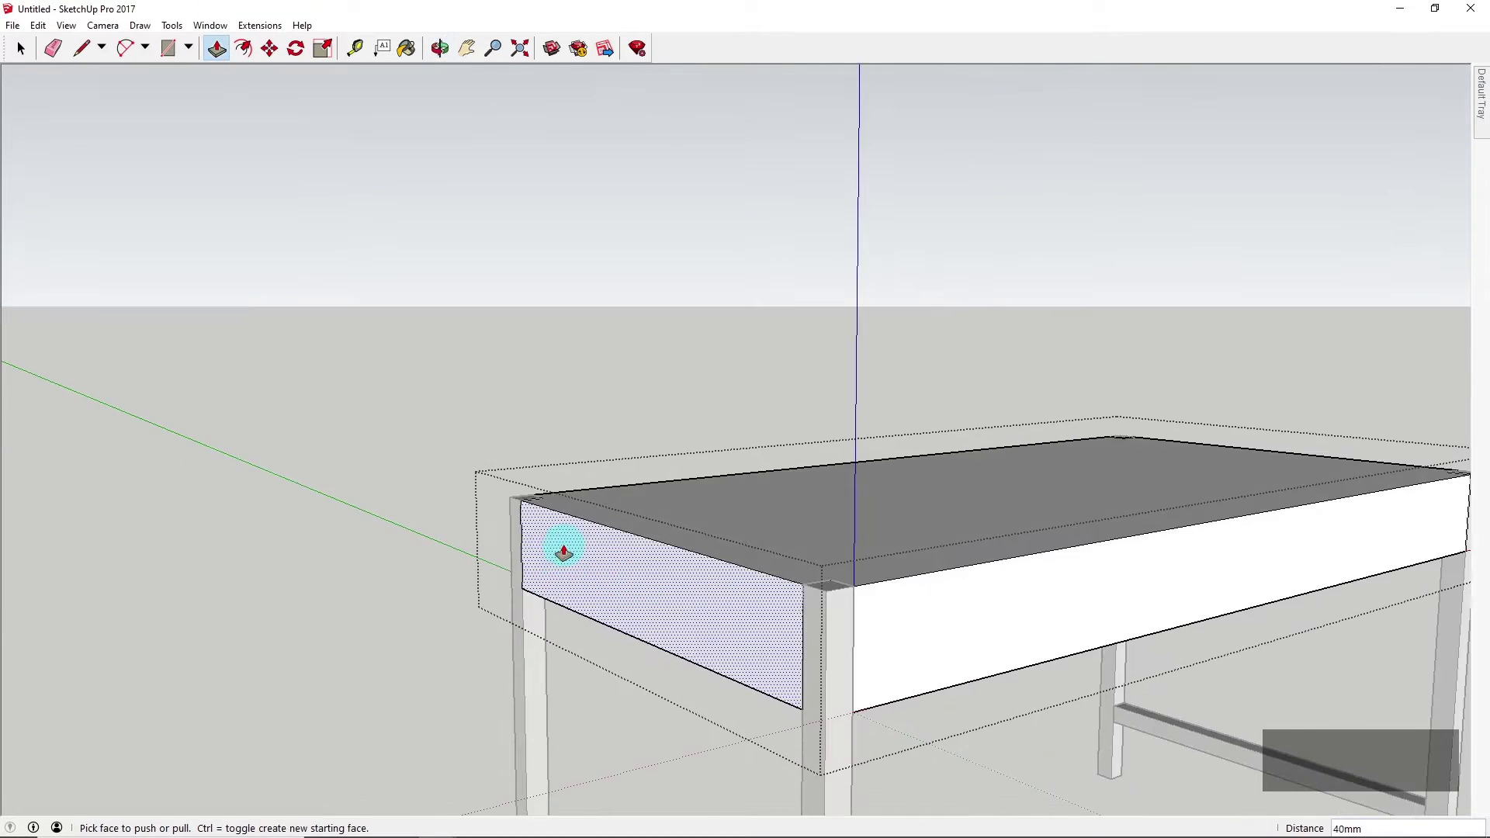
pyautogui.scroll(-3, 566, 543)
pyautogui.click(18, 50)
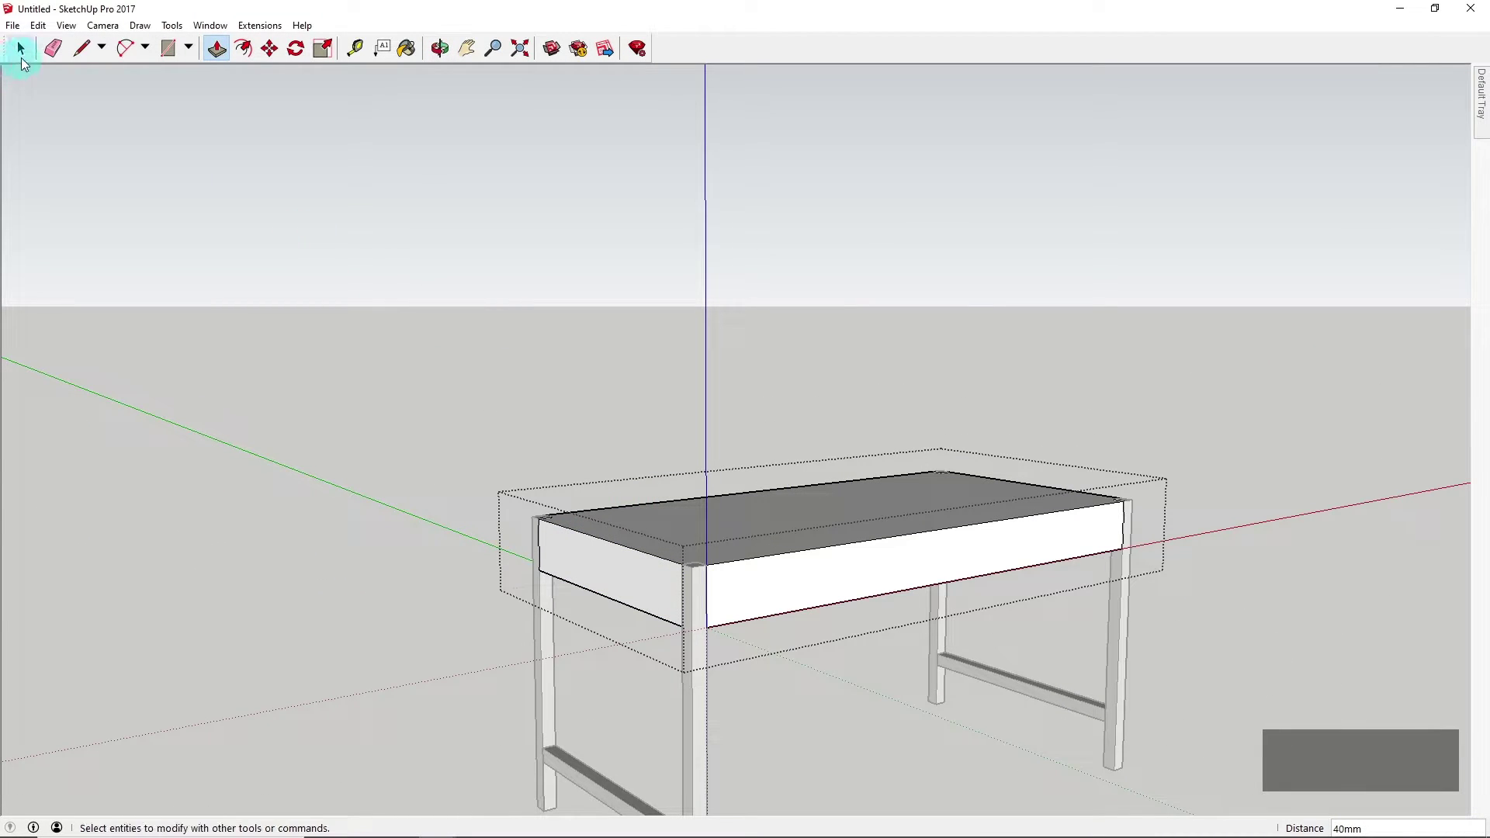
pyautogui.moveTo(656, 357); pyautogui.dragTo(1001, 466, button='middle')
pyautogui.moveTo(598, 422); pyautogui.dragTo(745, 429, button='middle')
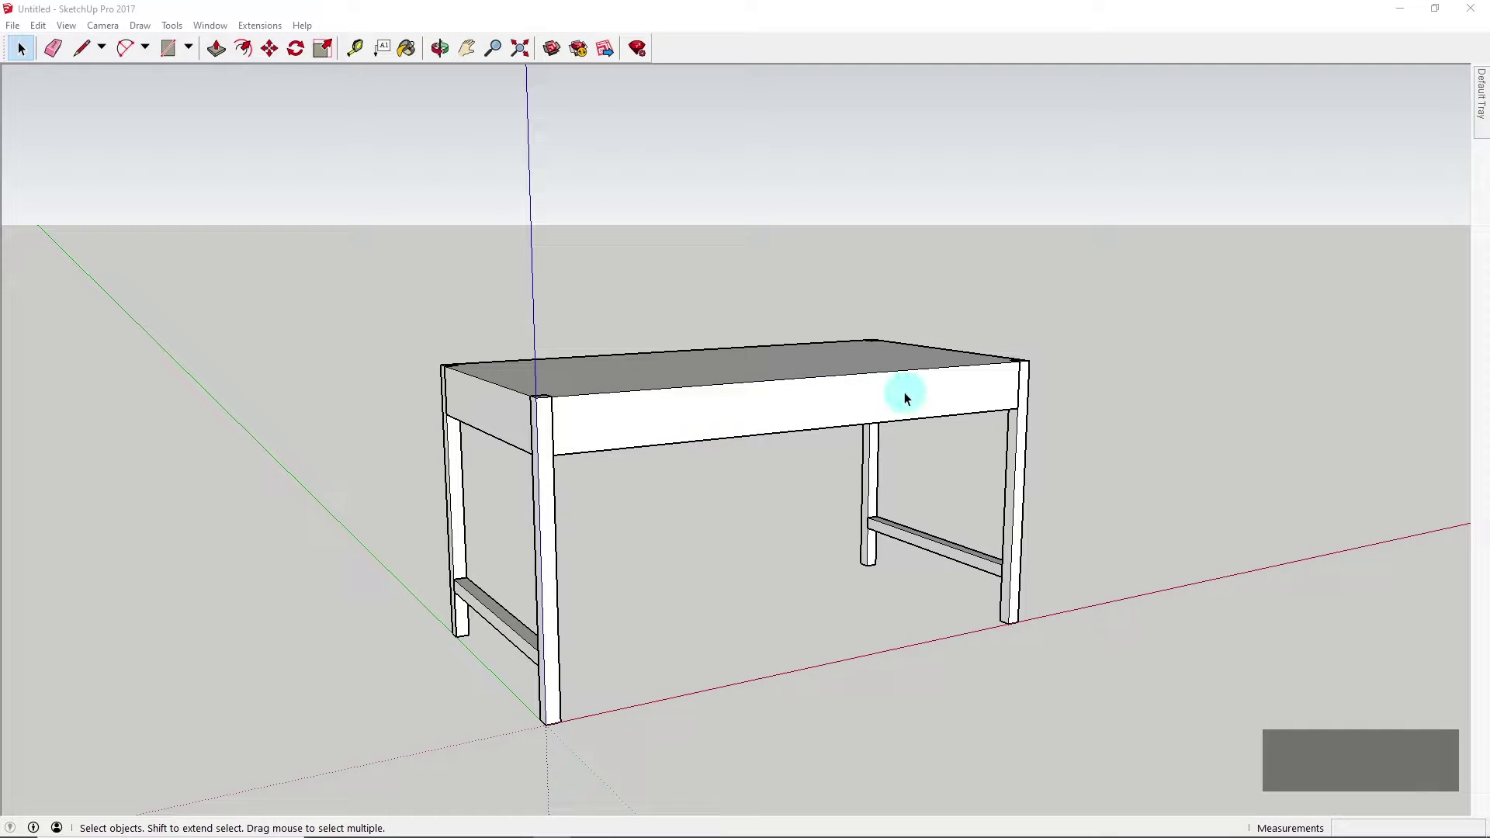
# Open the desk box group for editing with its long front face in view
pyautogui.moveTo(905, 393); pyautogui.dragTo(750, 433, button='middle')
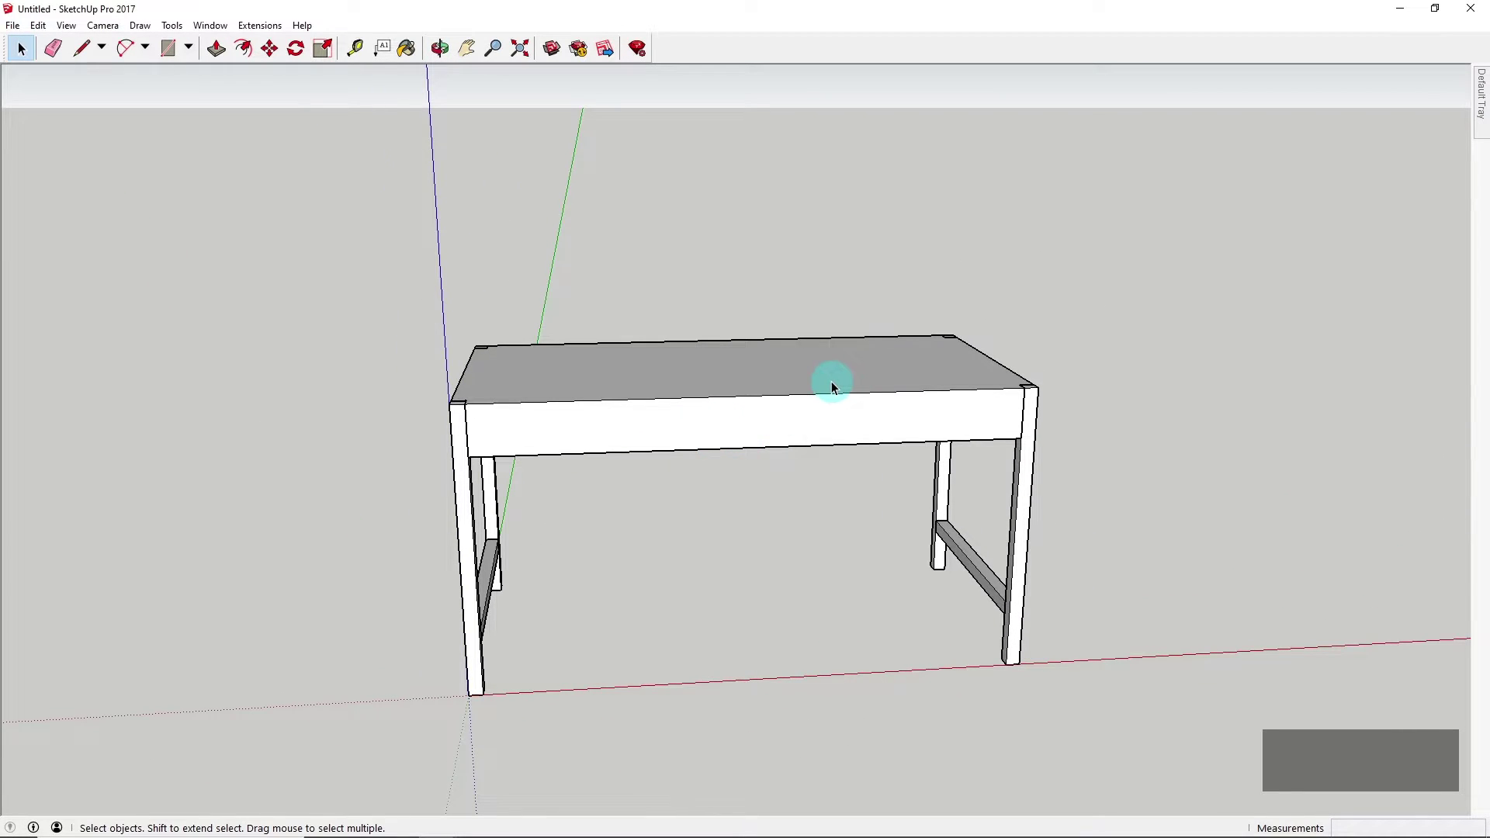
pyautogui.scroll(1, 831, 380)
pyautogui.click(662, 413)
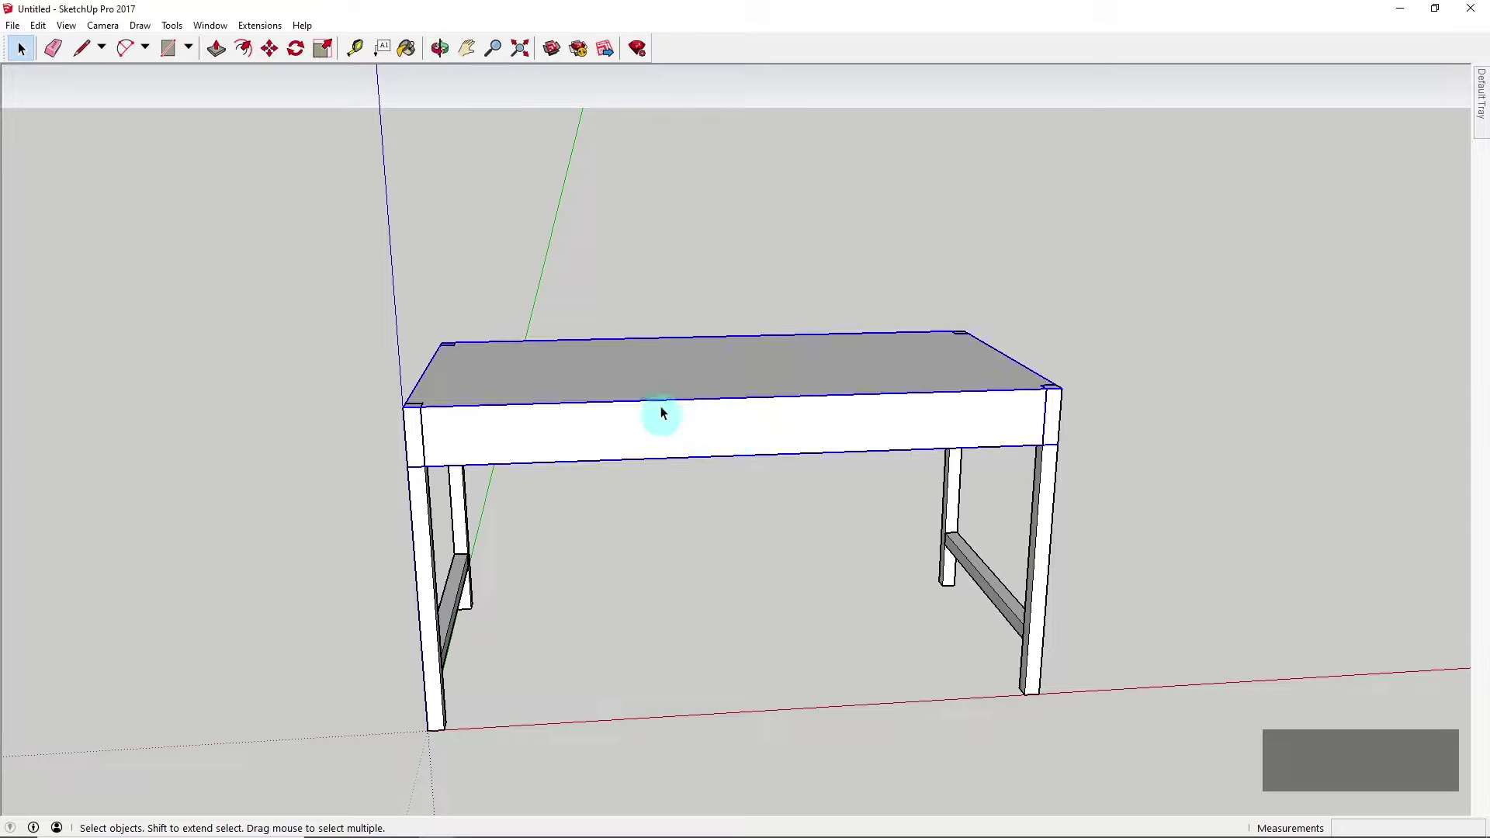
pyautogui.doubleClick(720, 428)
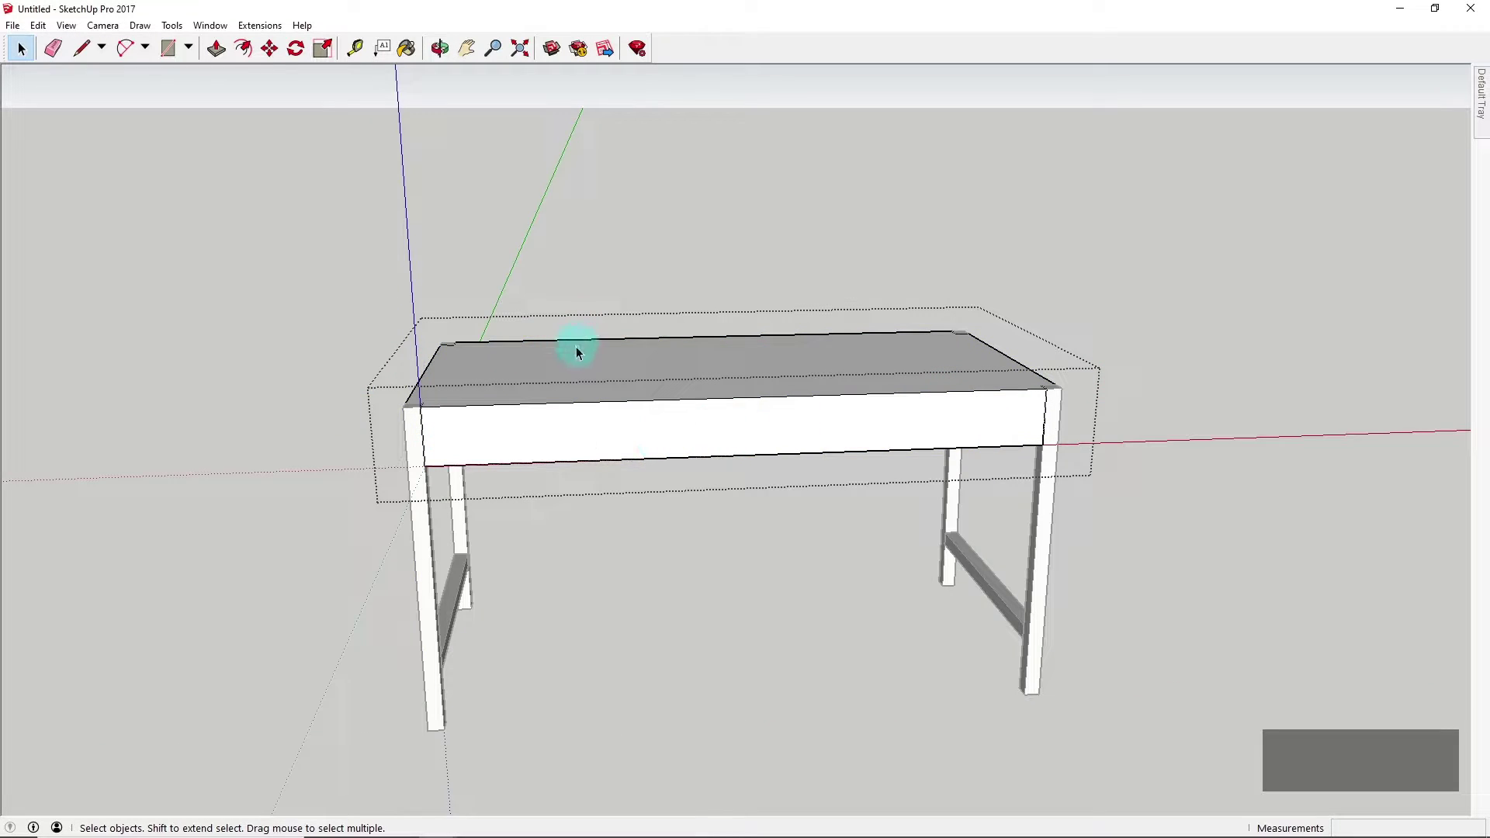
pyautogui.moveTo(576, 346); pyautogui.dragTo(847, 415, button='middle')
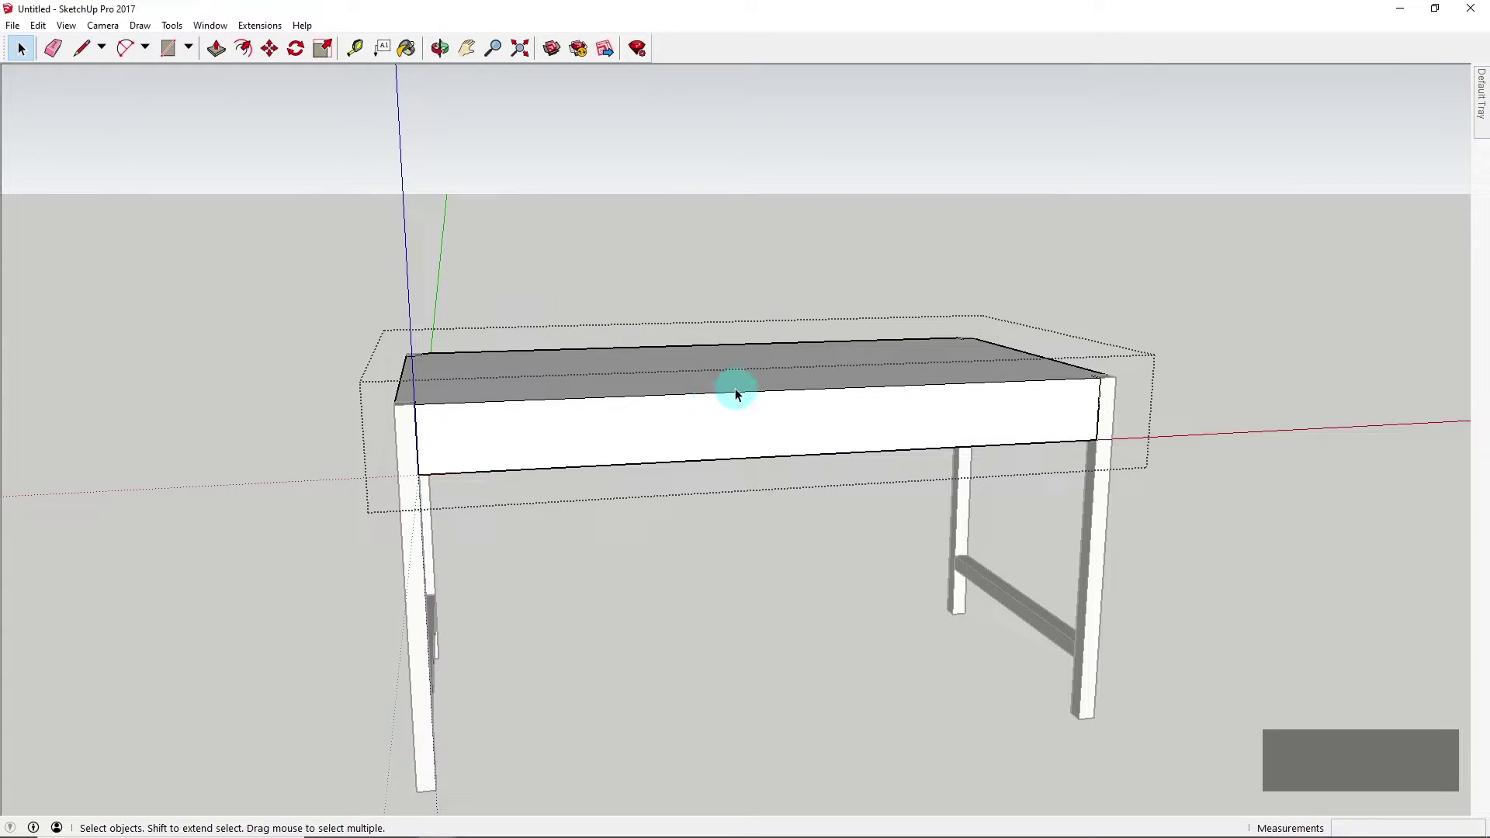
# Draw a 145 mm vertical line down the box's front face from its upper edge's midpoint to the lower edge
pyautogui.press('l')
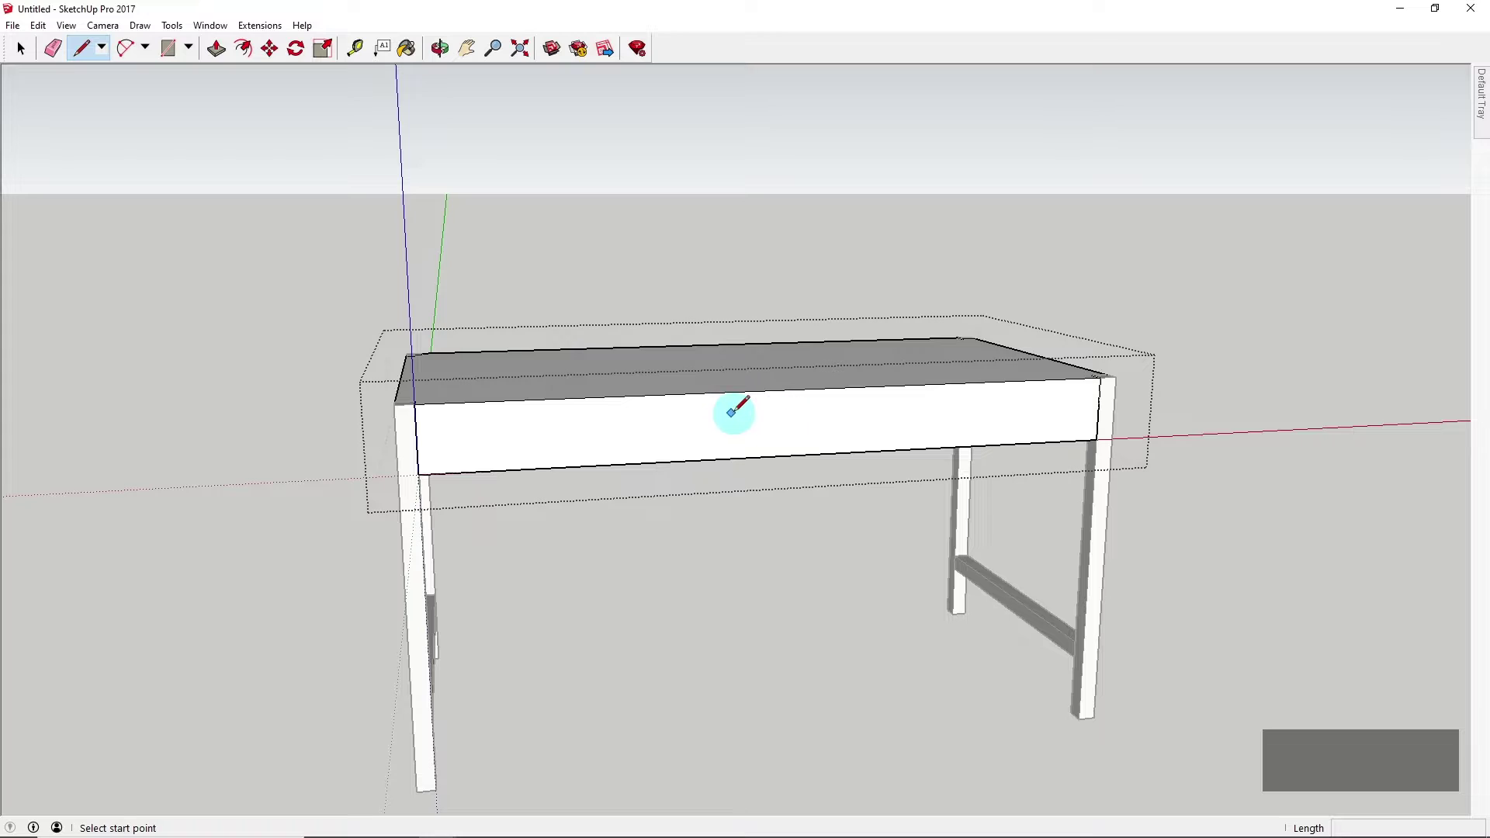
pyautogui.scroll(1, 745, 404)
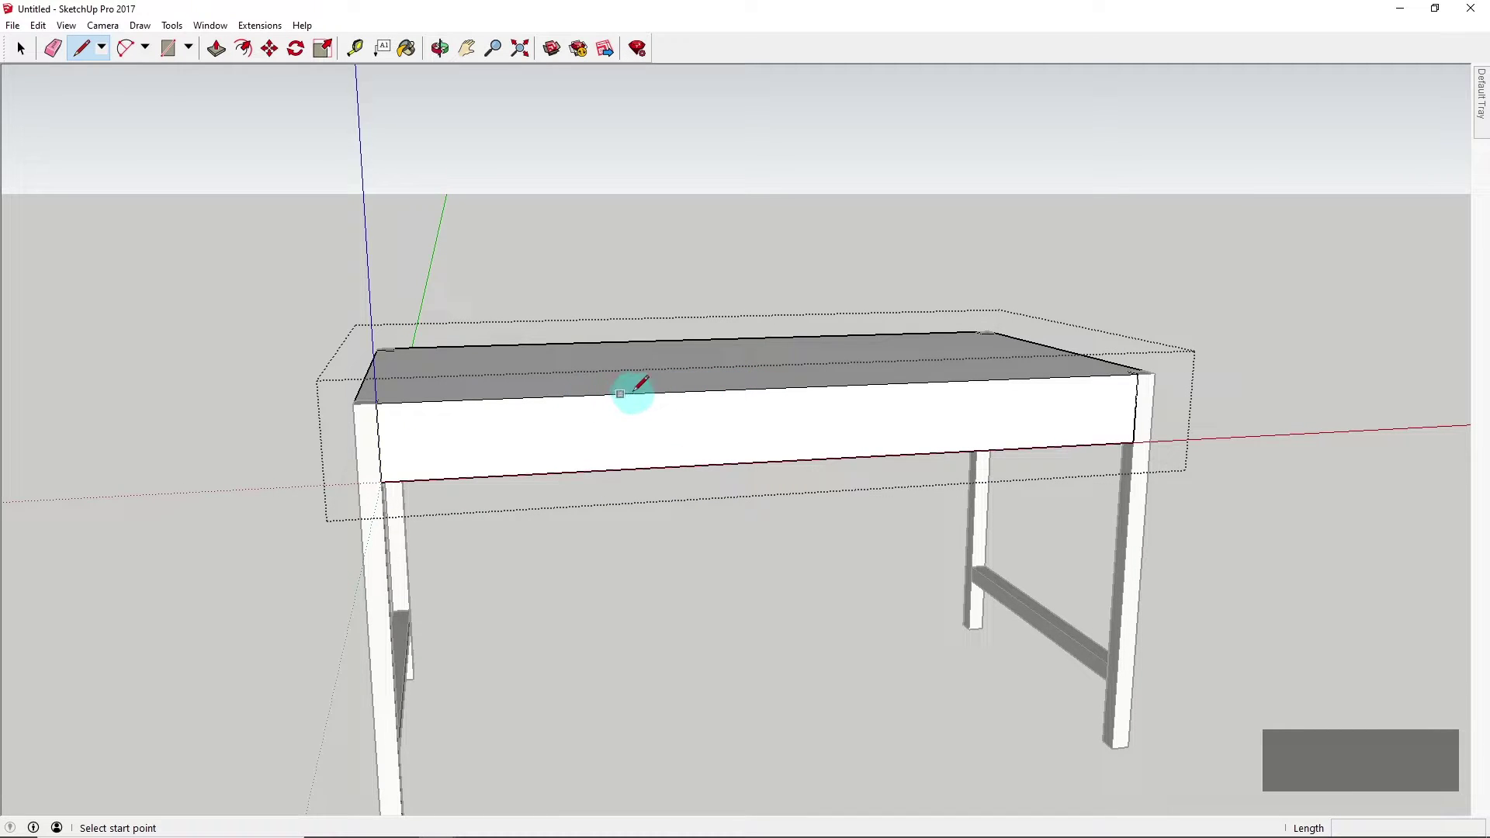
pyautogui.click(786, 386)
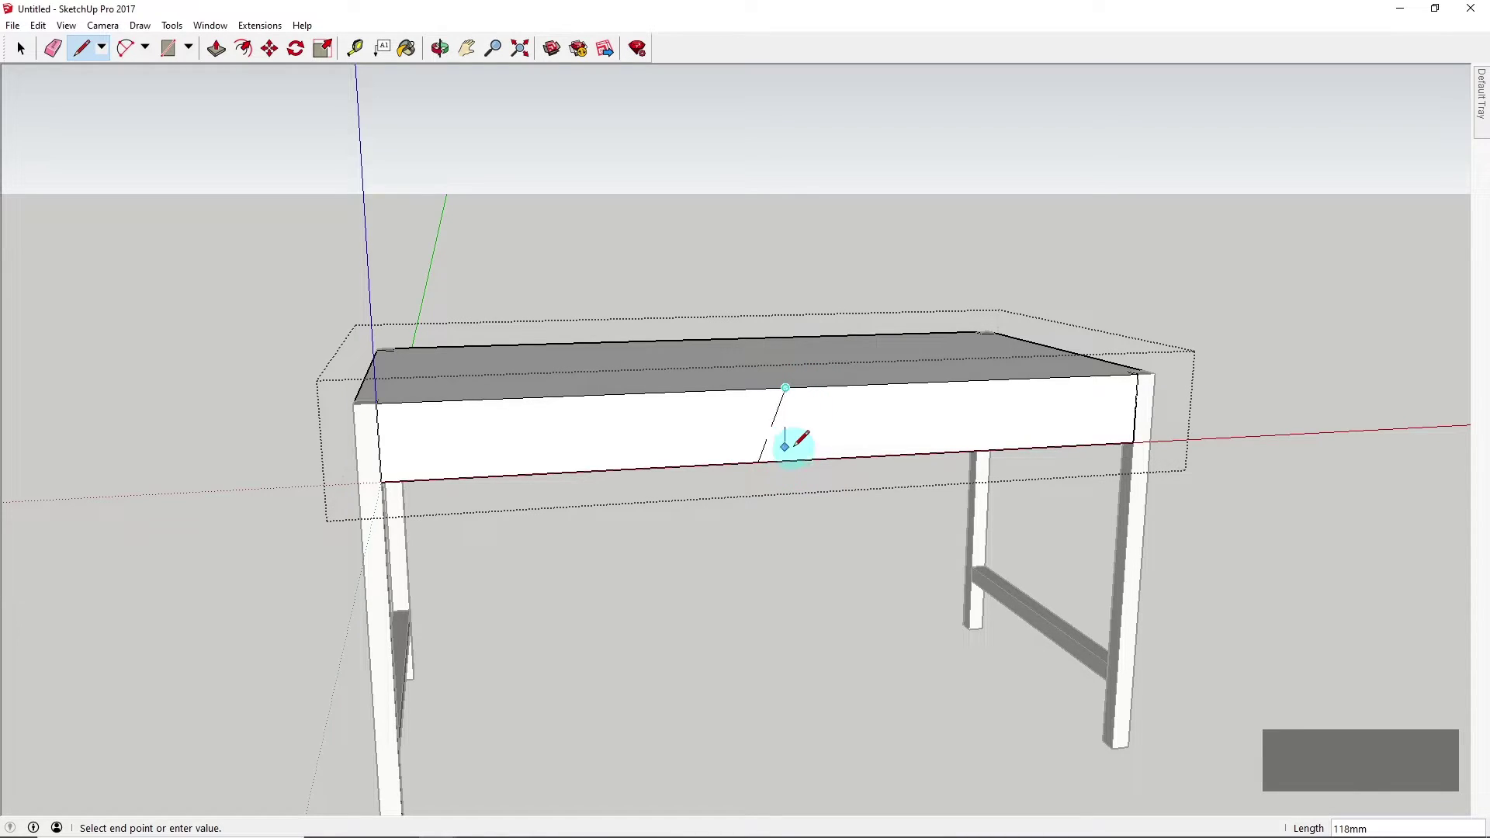
pyautogui.moveTo(855, 423)
pyautogui.mouseDown(button='middle')
pyautogui.moveTo(769, 436)
pyautogui.moveTo(699, 422)
pyautogui.mouseUp(button='middle')
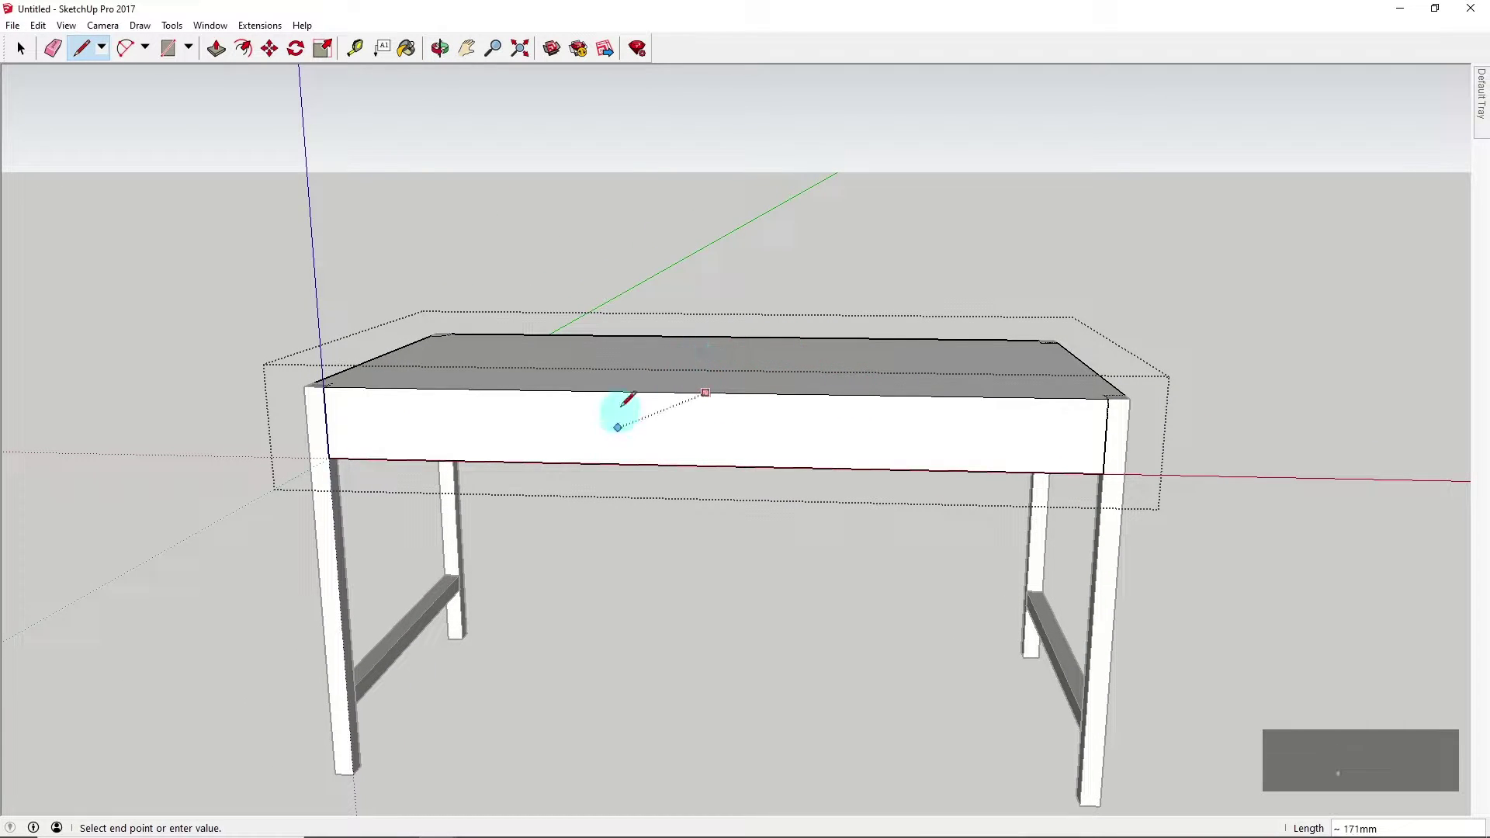
pyautogui.click(712, 382)
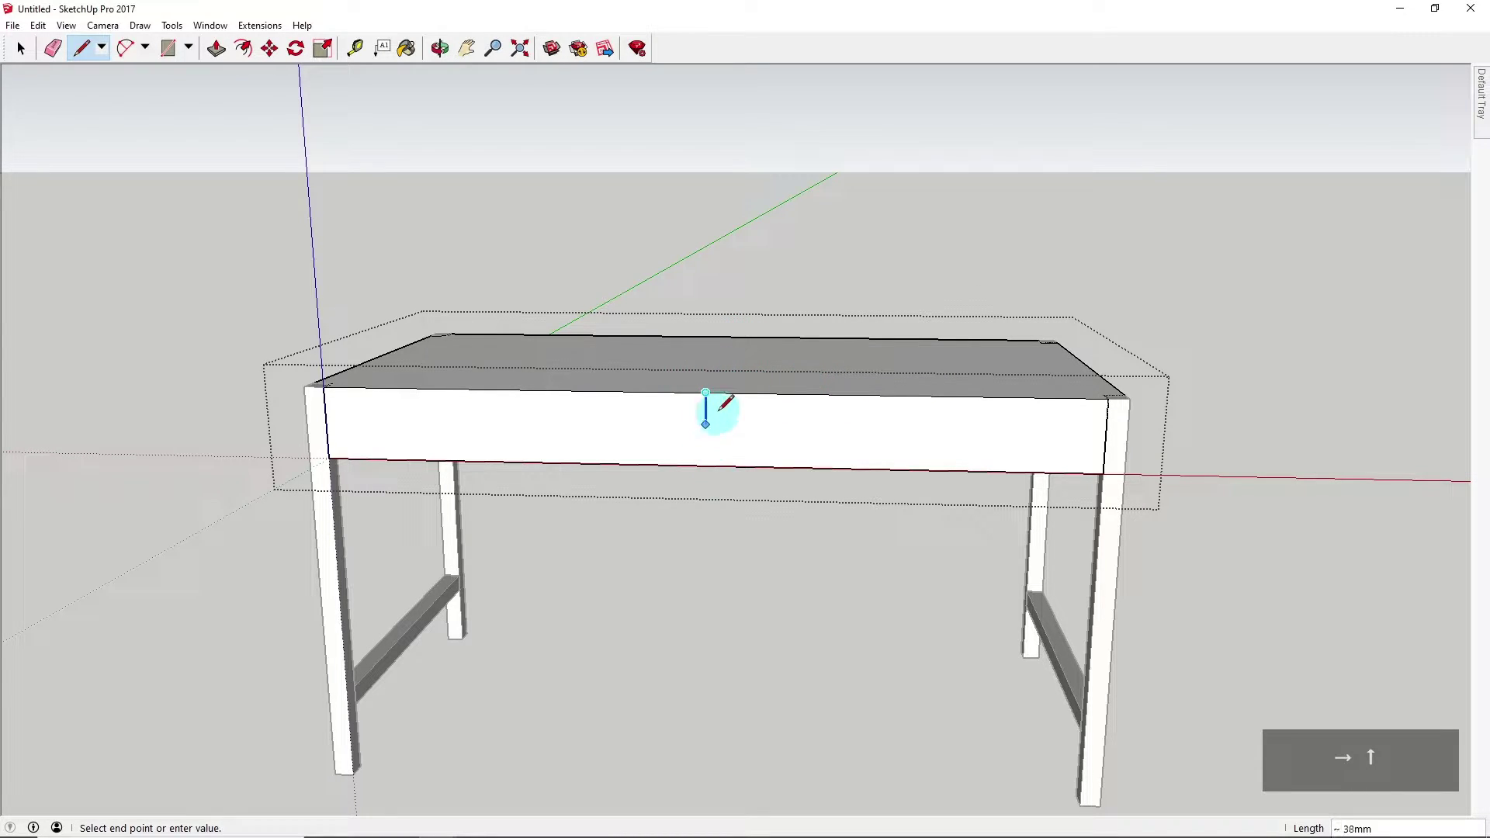
pyautogui.click(706, 465)
pyautogui.click(706, 393)
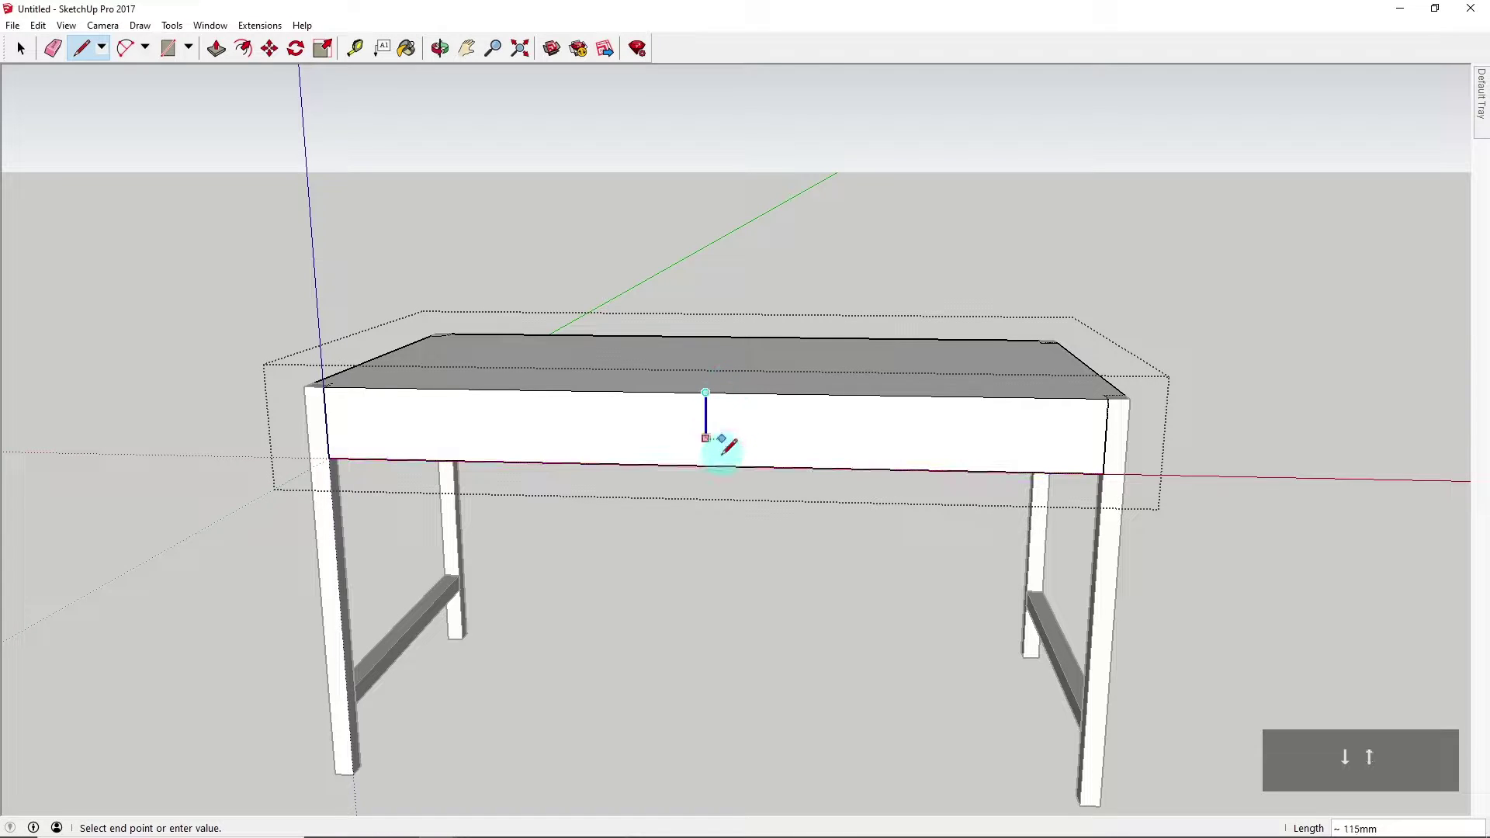
pyautogui.scroll(3, 713, 465)
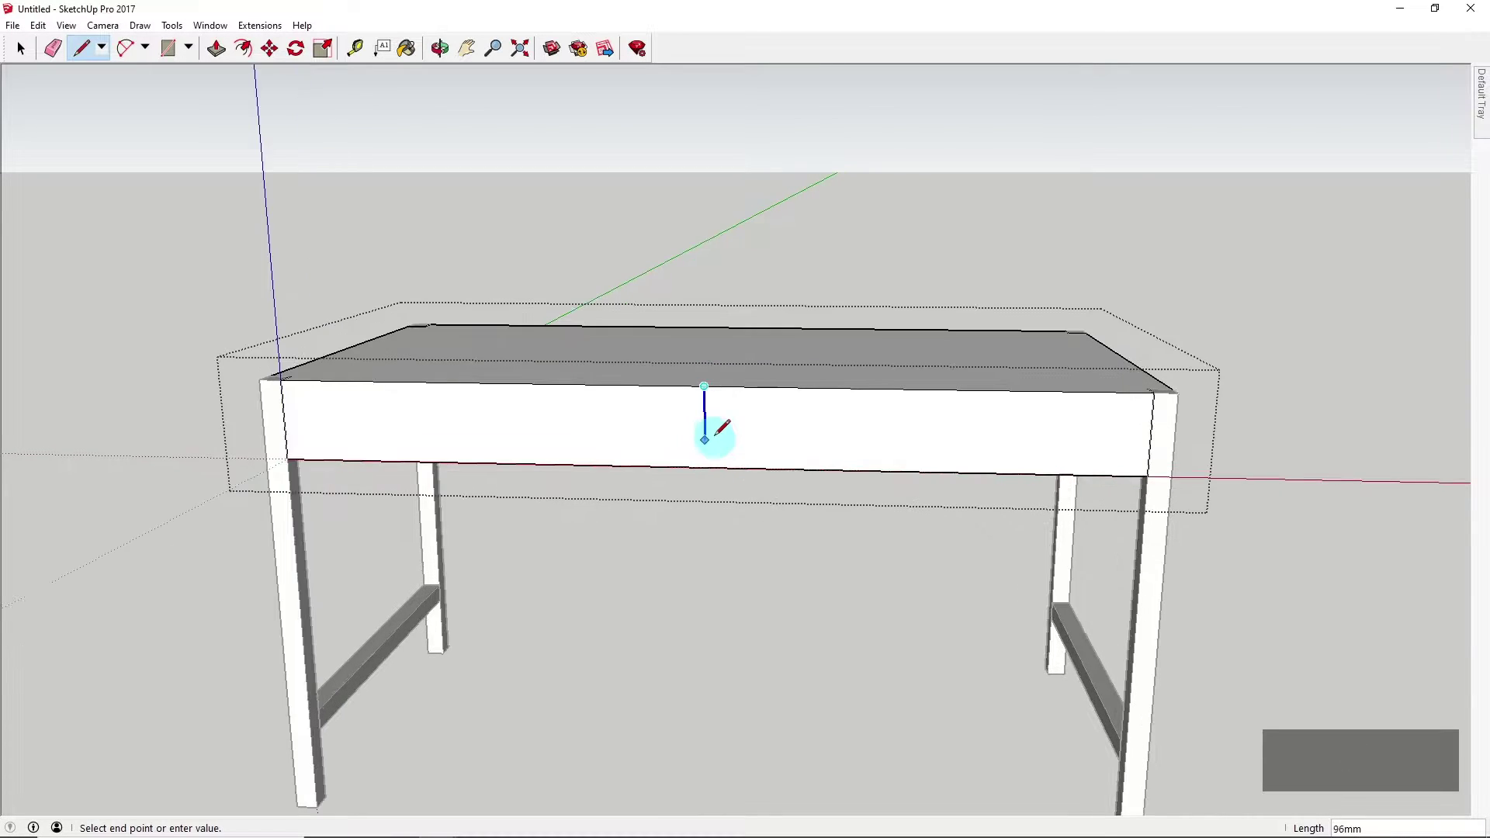
pyautogui.scroll(3, 702, 449)
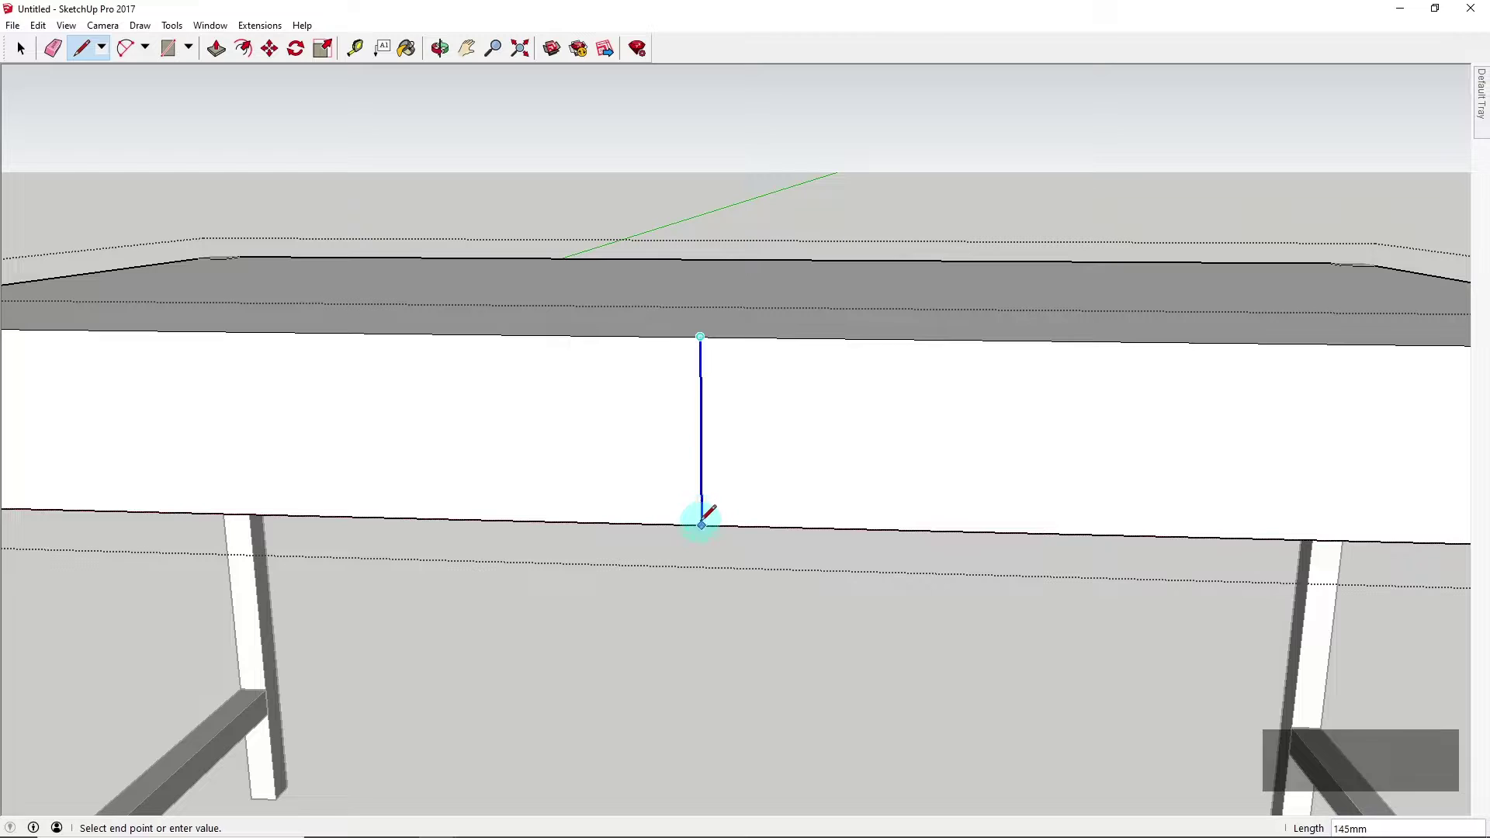
pyautogui.click(701, 526)
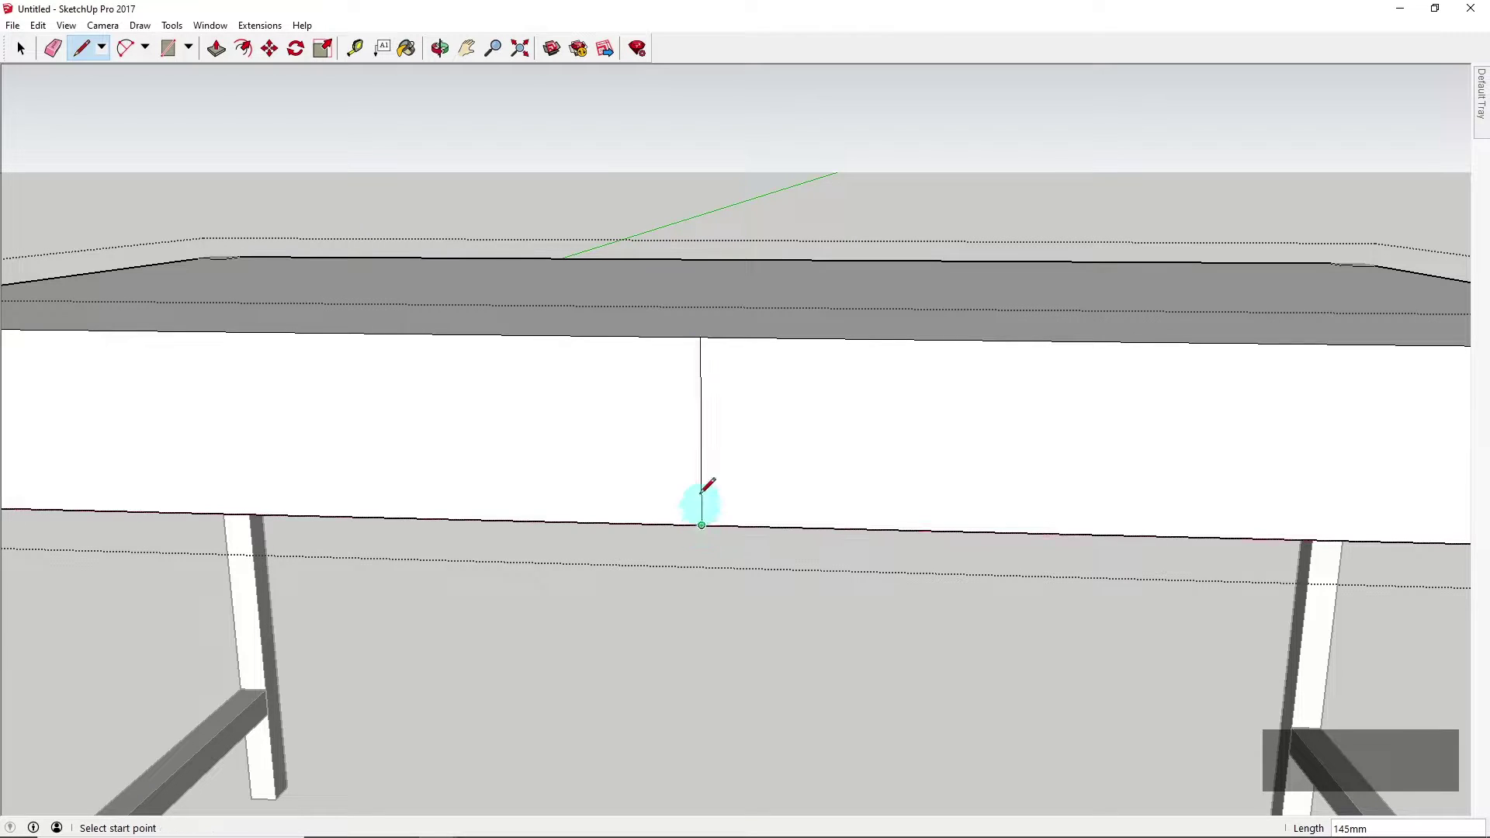
pyautogui.scroll(-3, 693, 439)
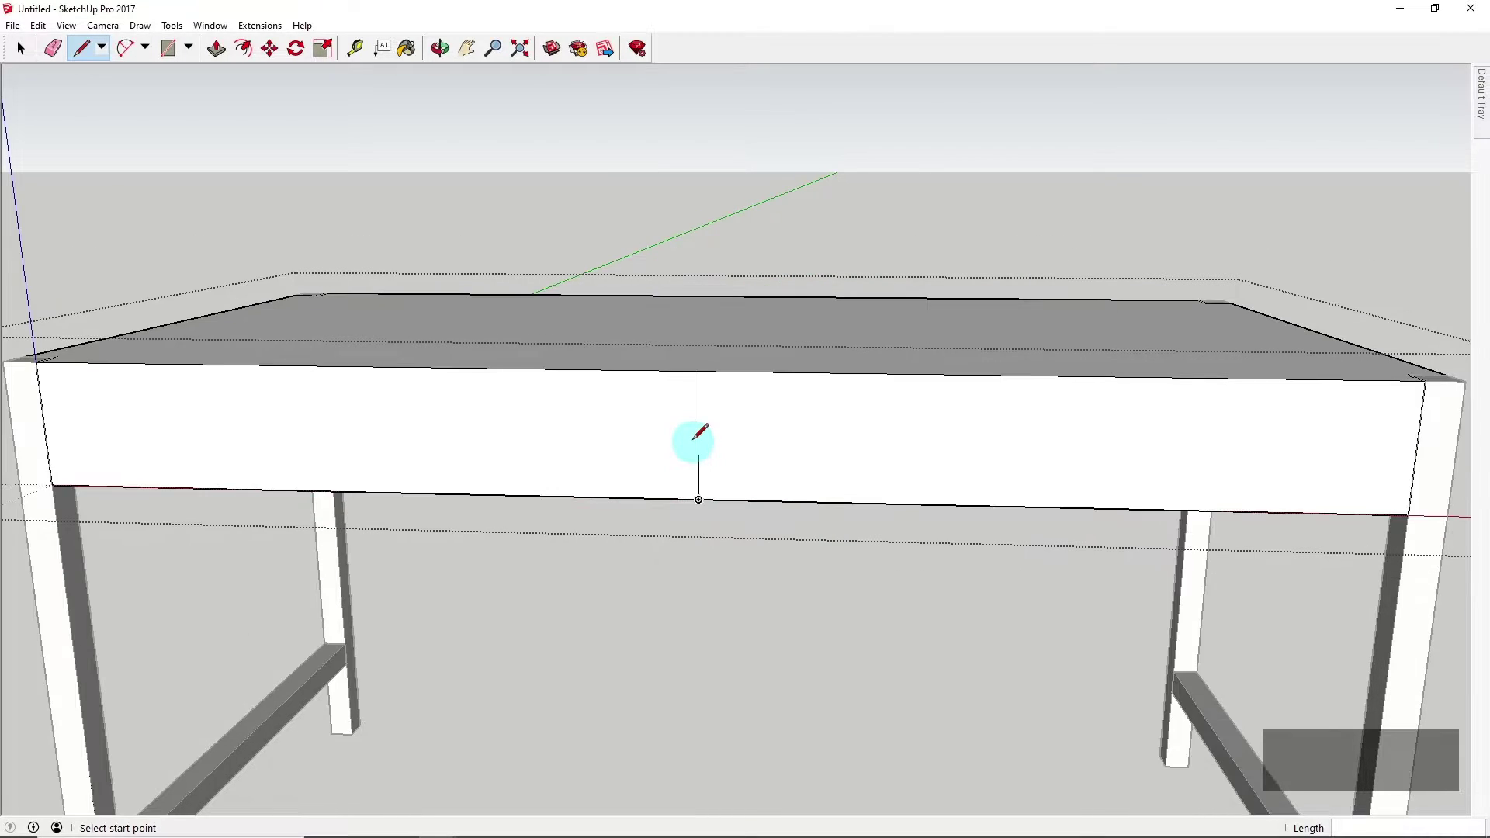
# Select each half of the divided front face in turn to check that they are separate faces
pyautogui.click(18, 59)
pyautogui.scroll(-2, 736, 342)
pyautogui.click(627, 407)
pyautogui.click(837, 380)
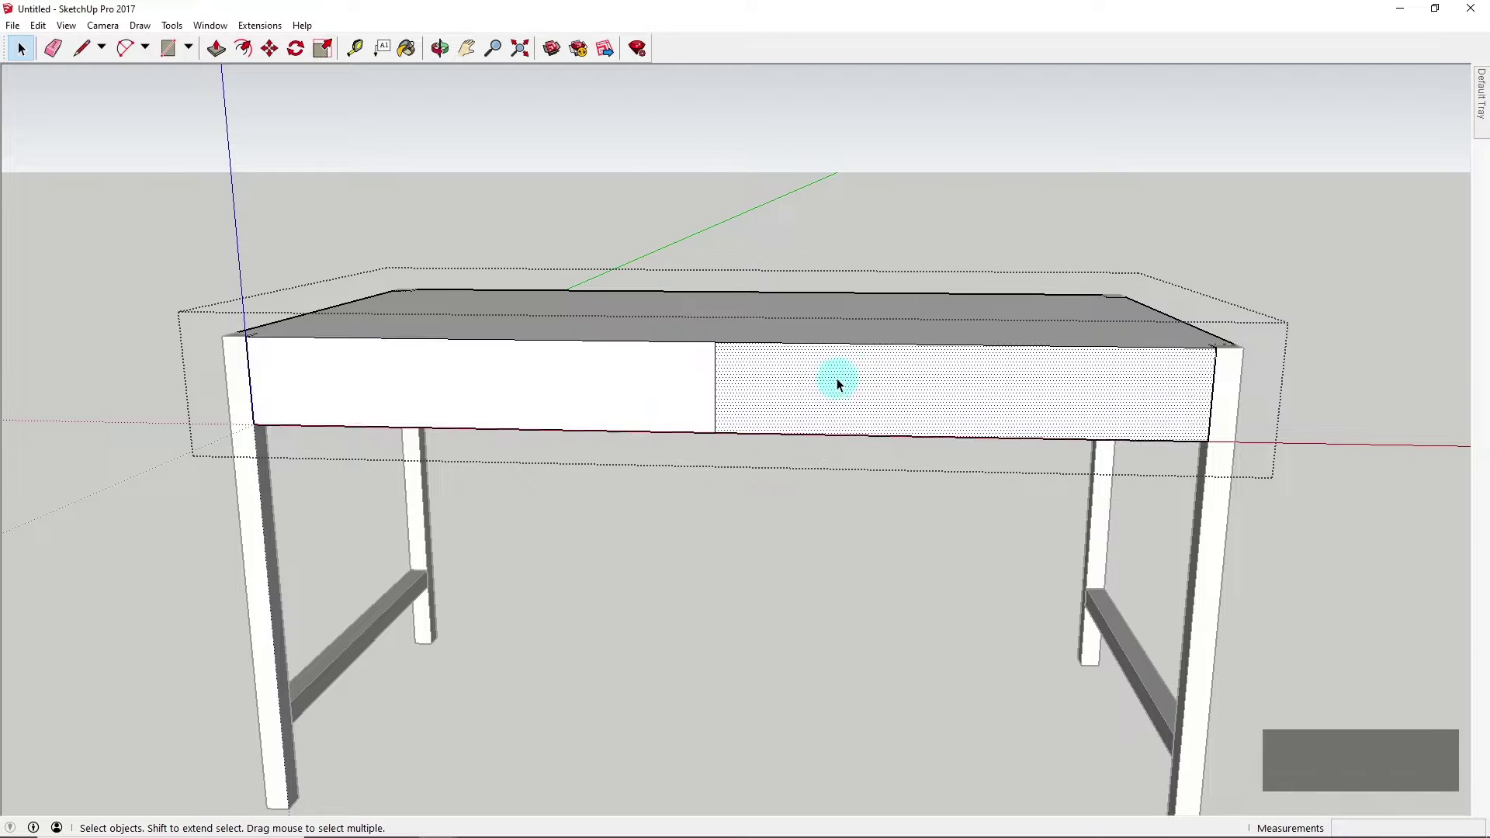
pyautogui.click(612, 387)
pyautogui.click(830, 386)
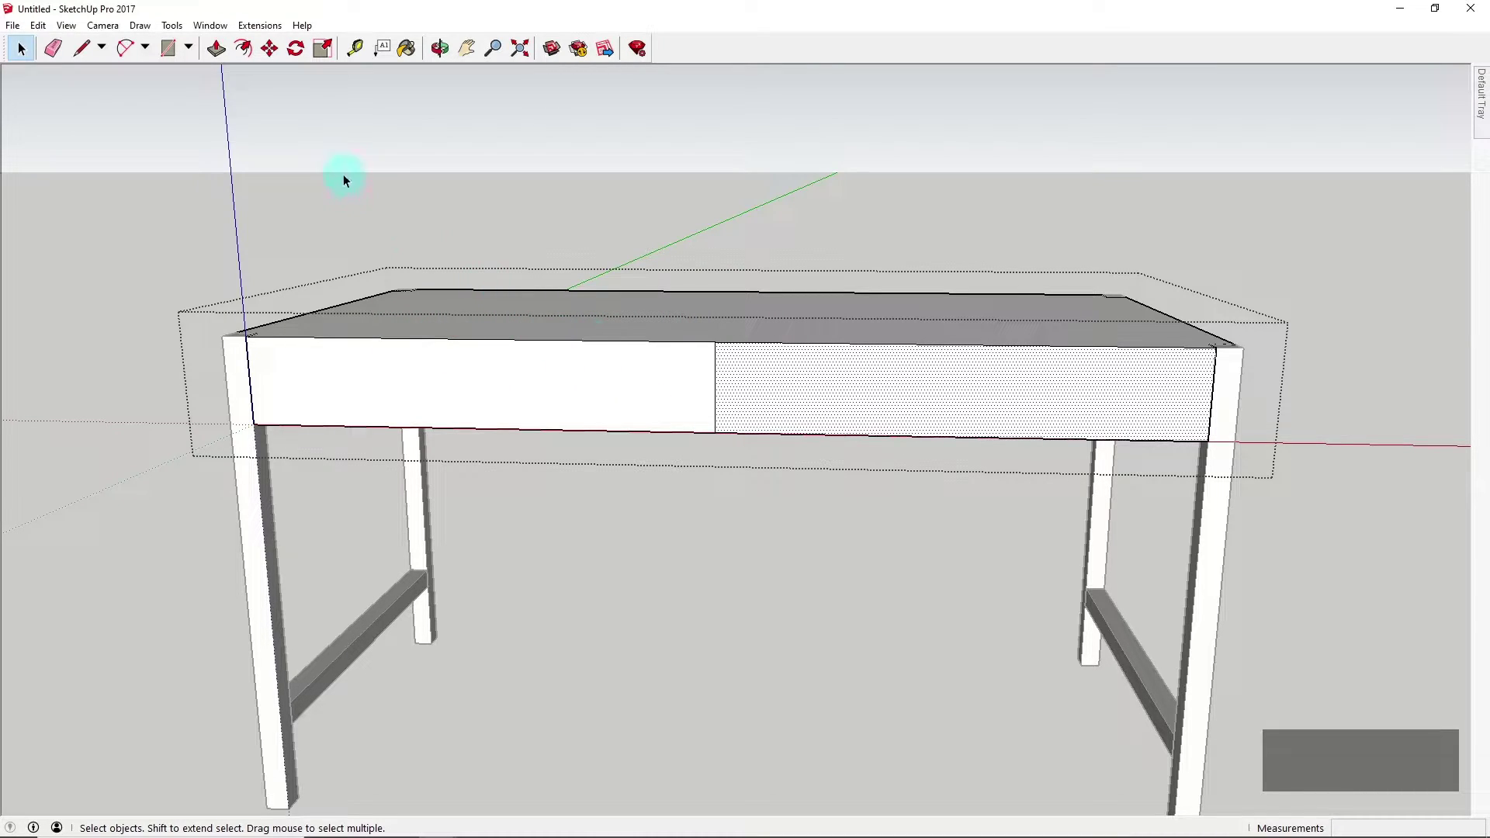
pyautogui.click(244, 50)
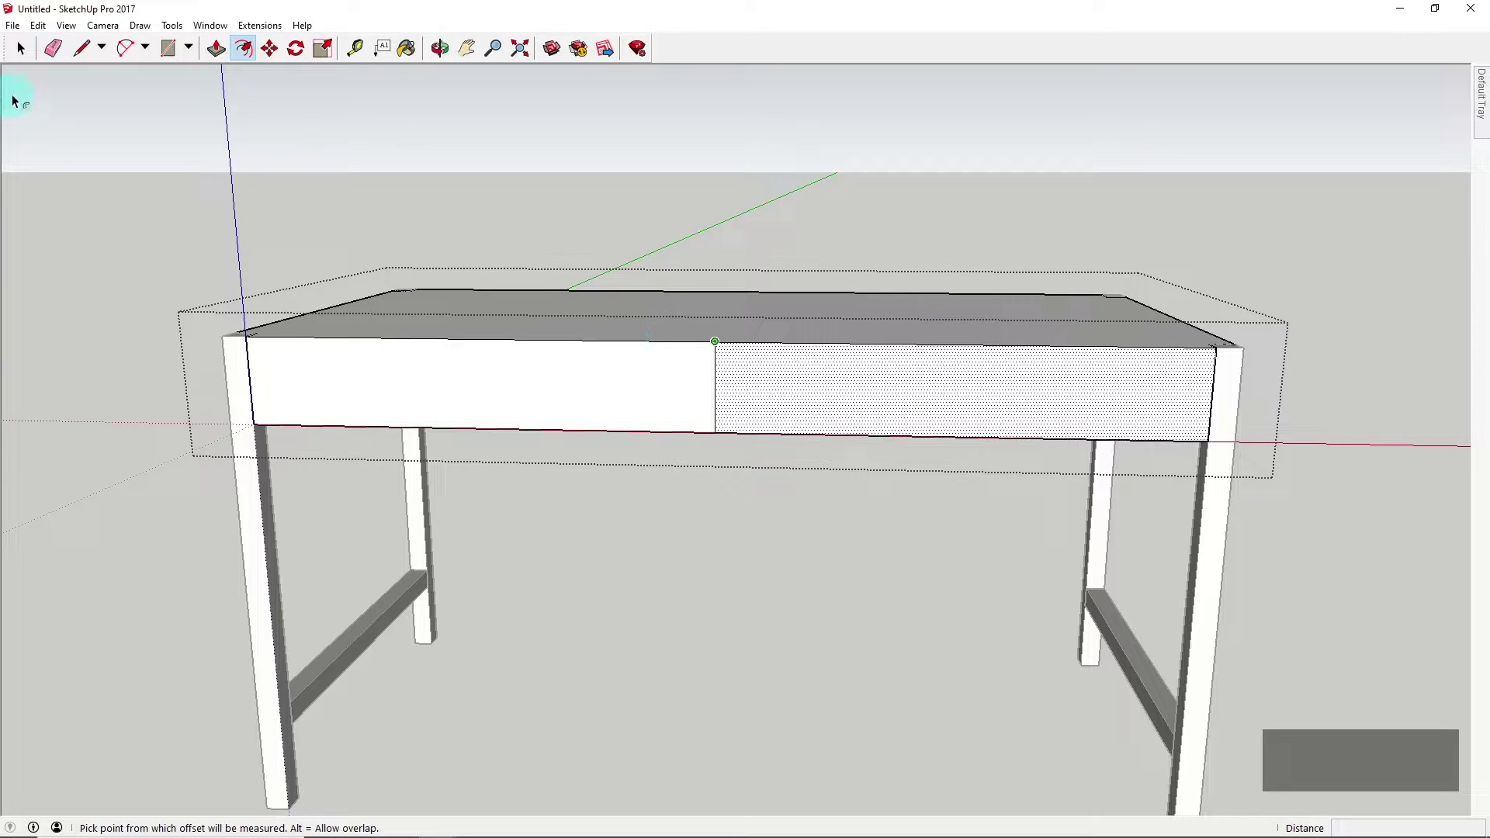
pyautogui.click(21, 49)
pyautogui.click(599, 177)
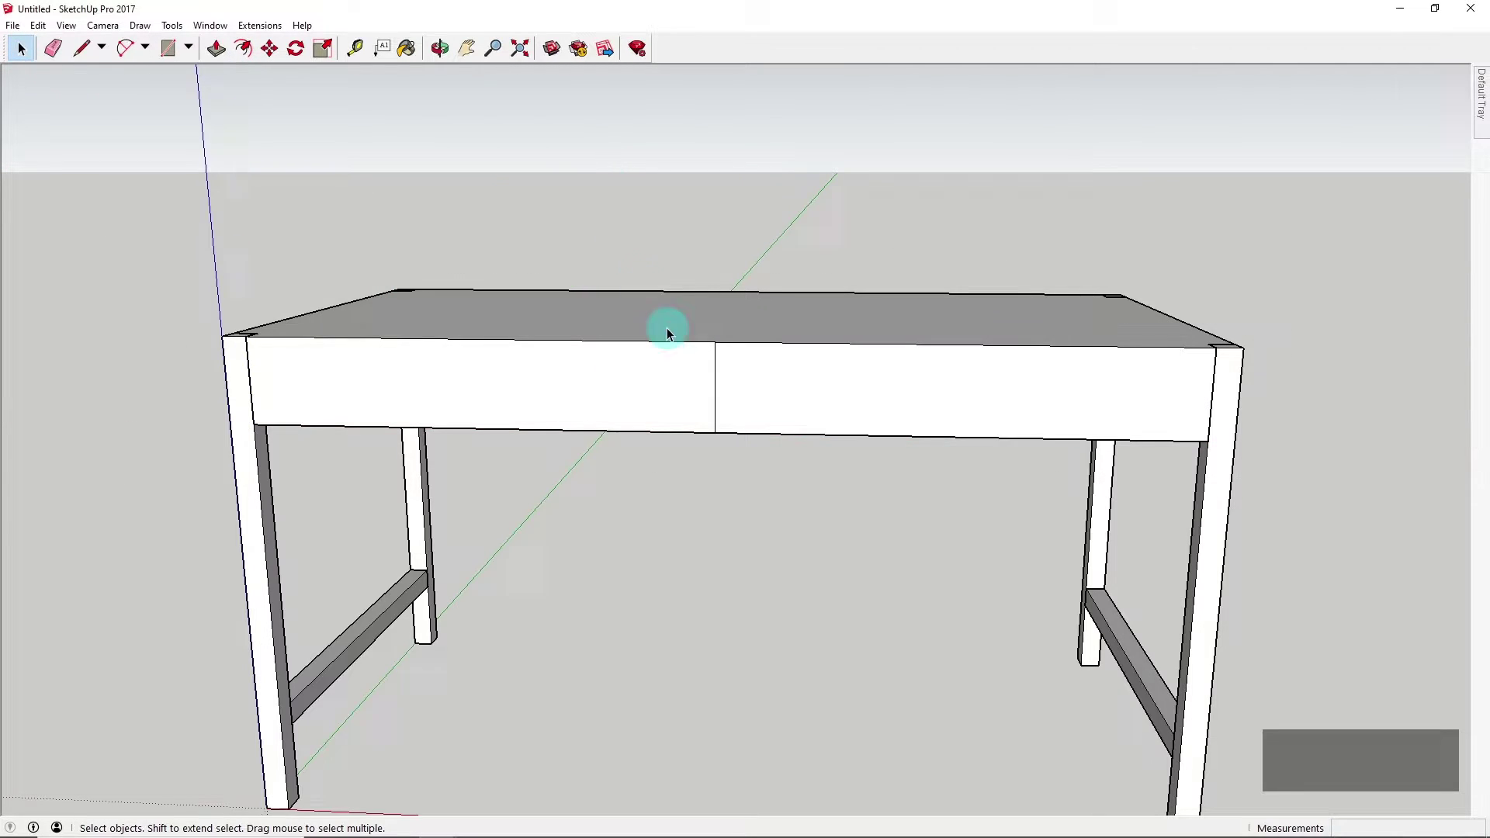
pyautogui.doubleClick(678, 402)
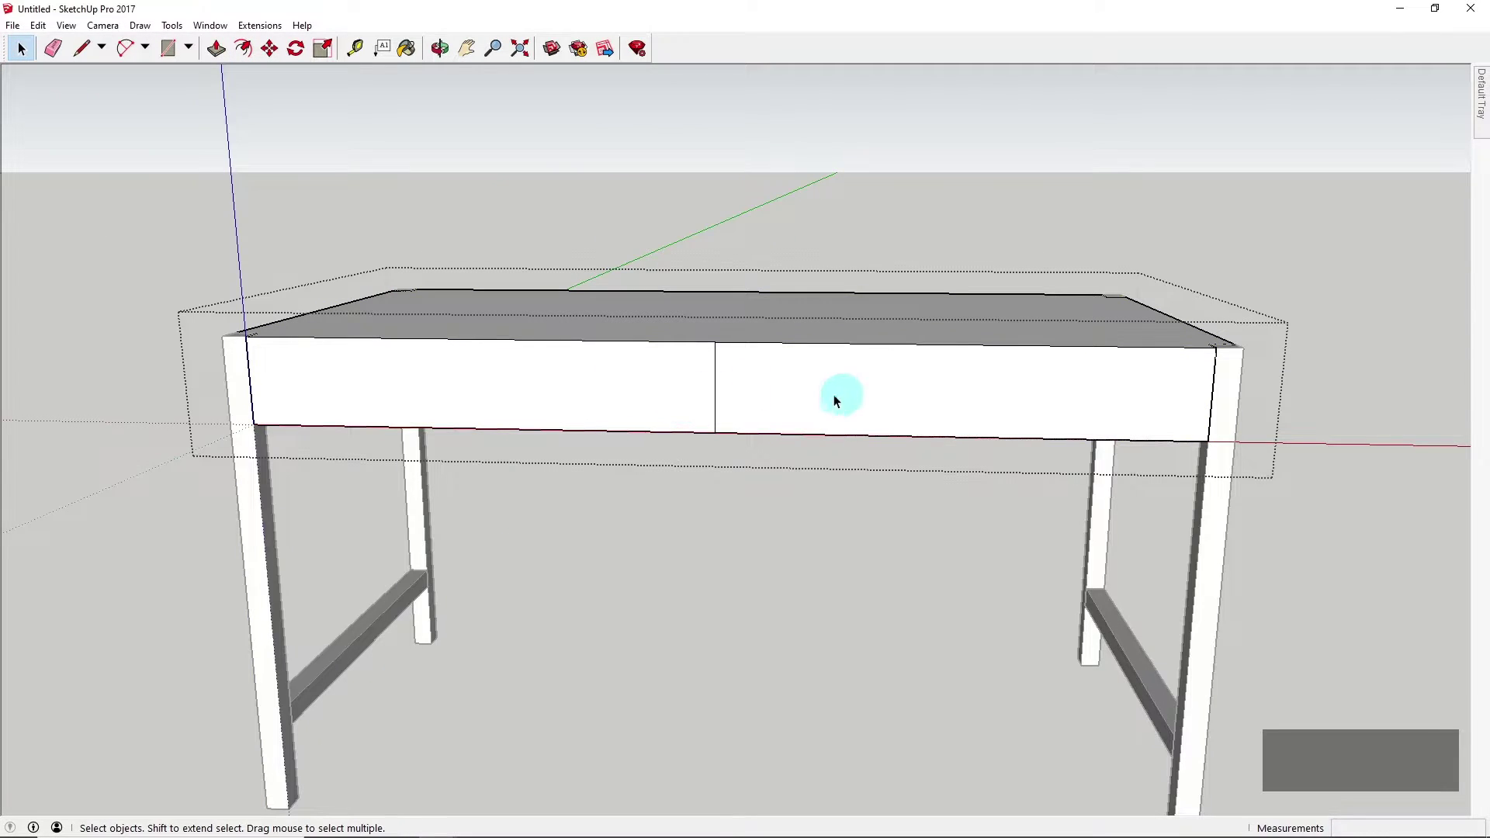
# Offset the outline of each front face half inward by the same distance, leaving a narrow frame around both drawer openings
pyautogui.click(245, 50)
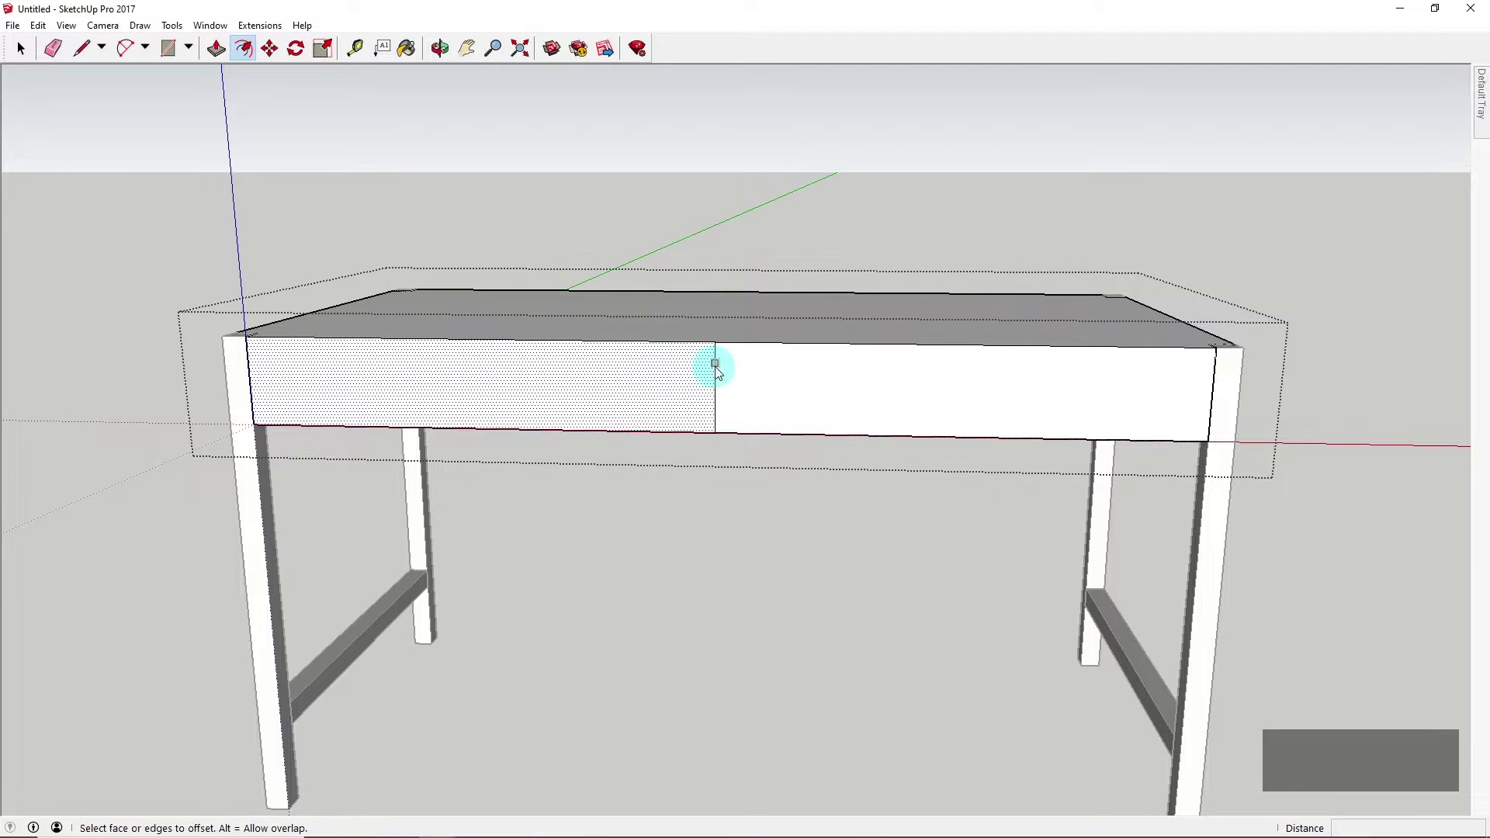
pyautogui.click(743, 366)
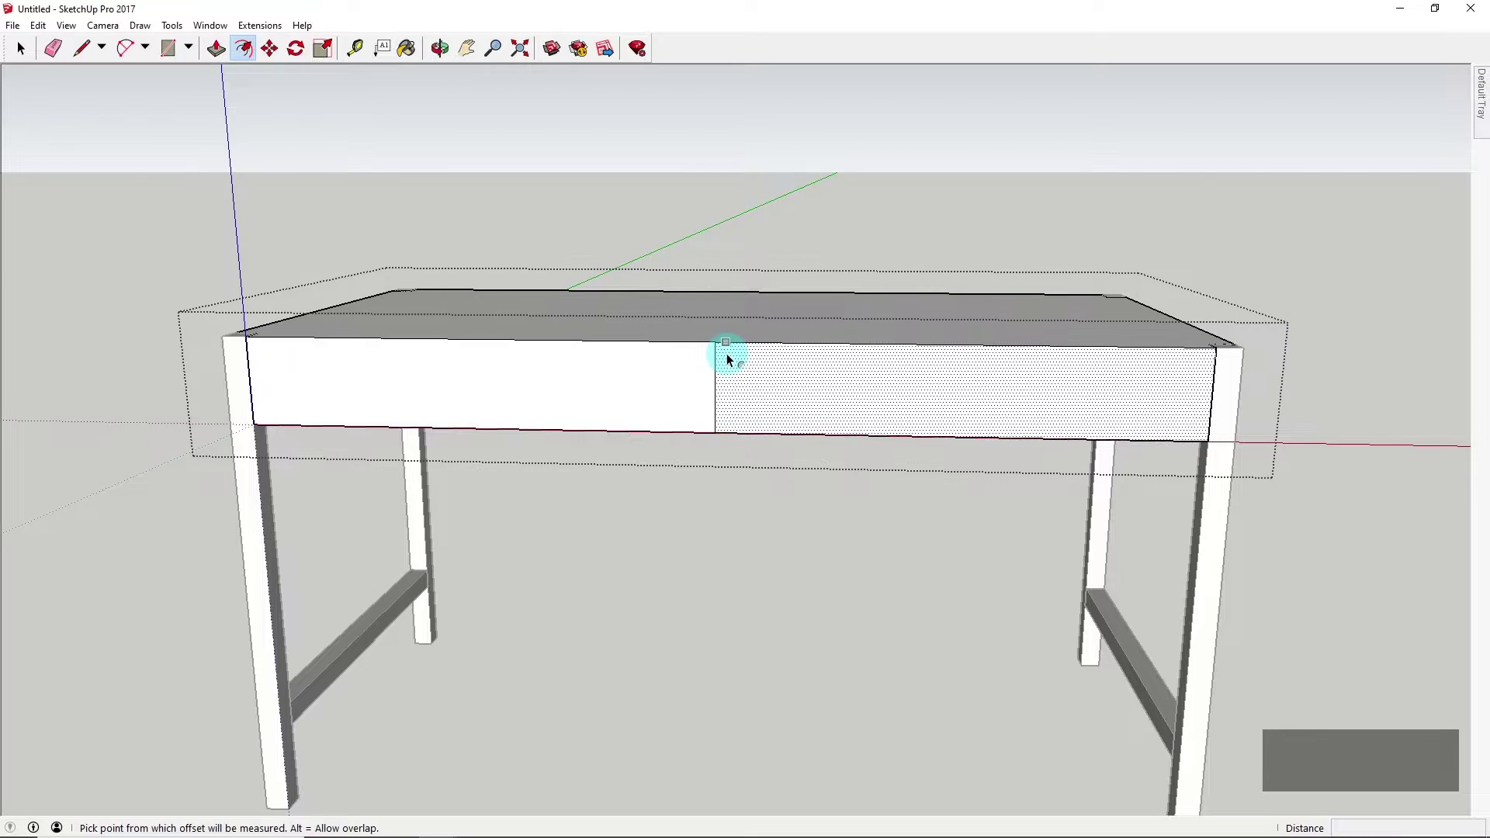
pyautogui.scroll(2, 675, 357)
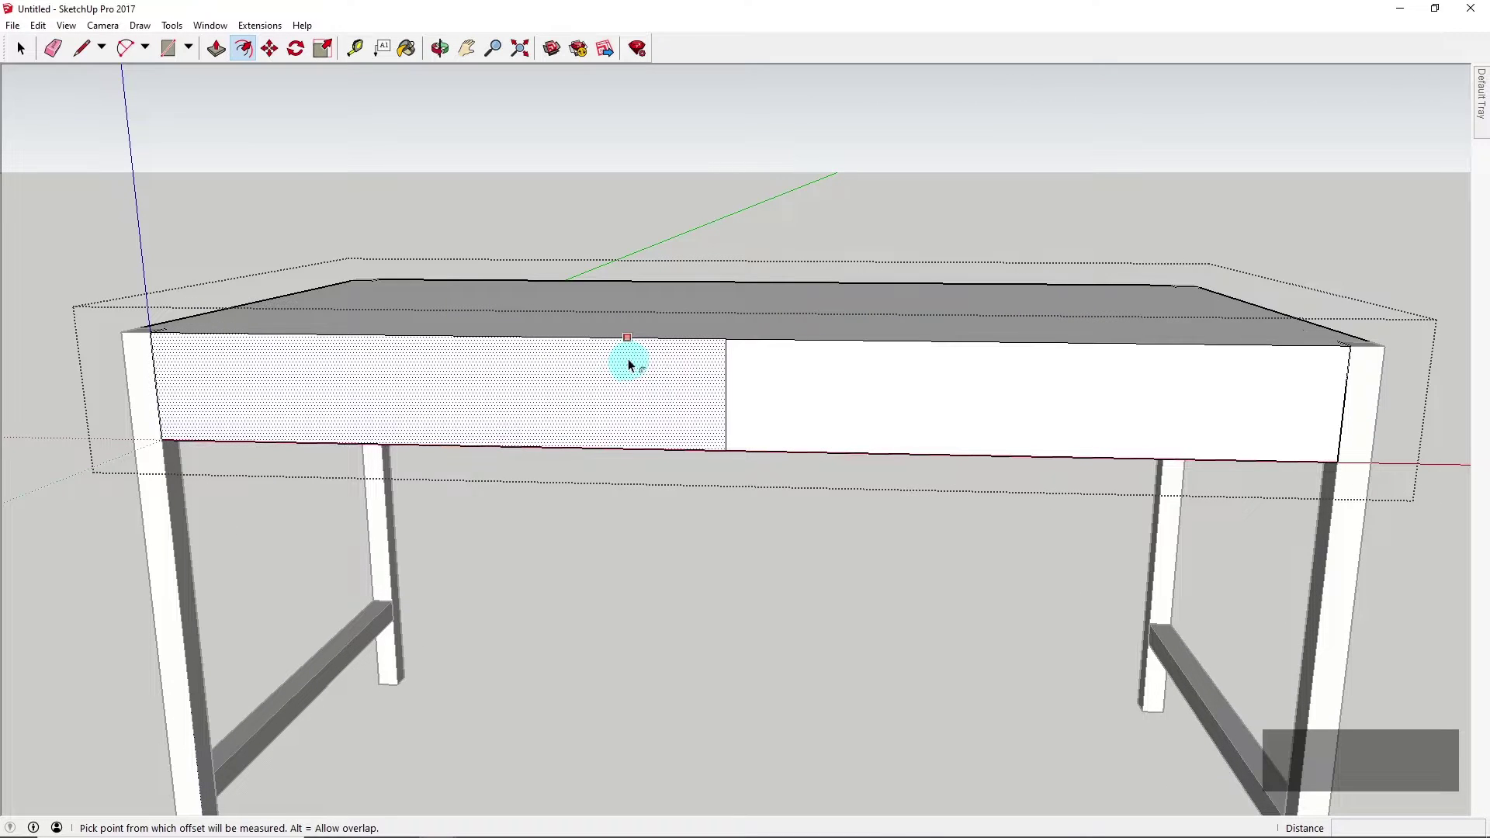
pyautogui.click(630, 364)
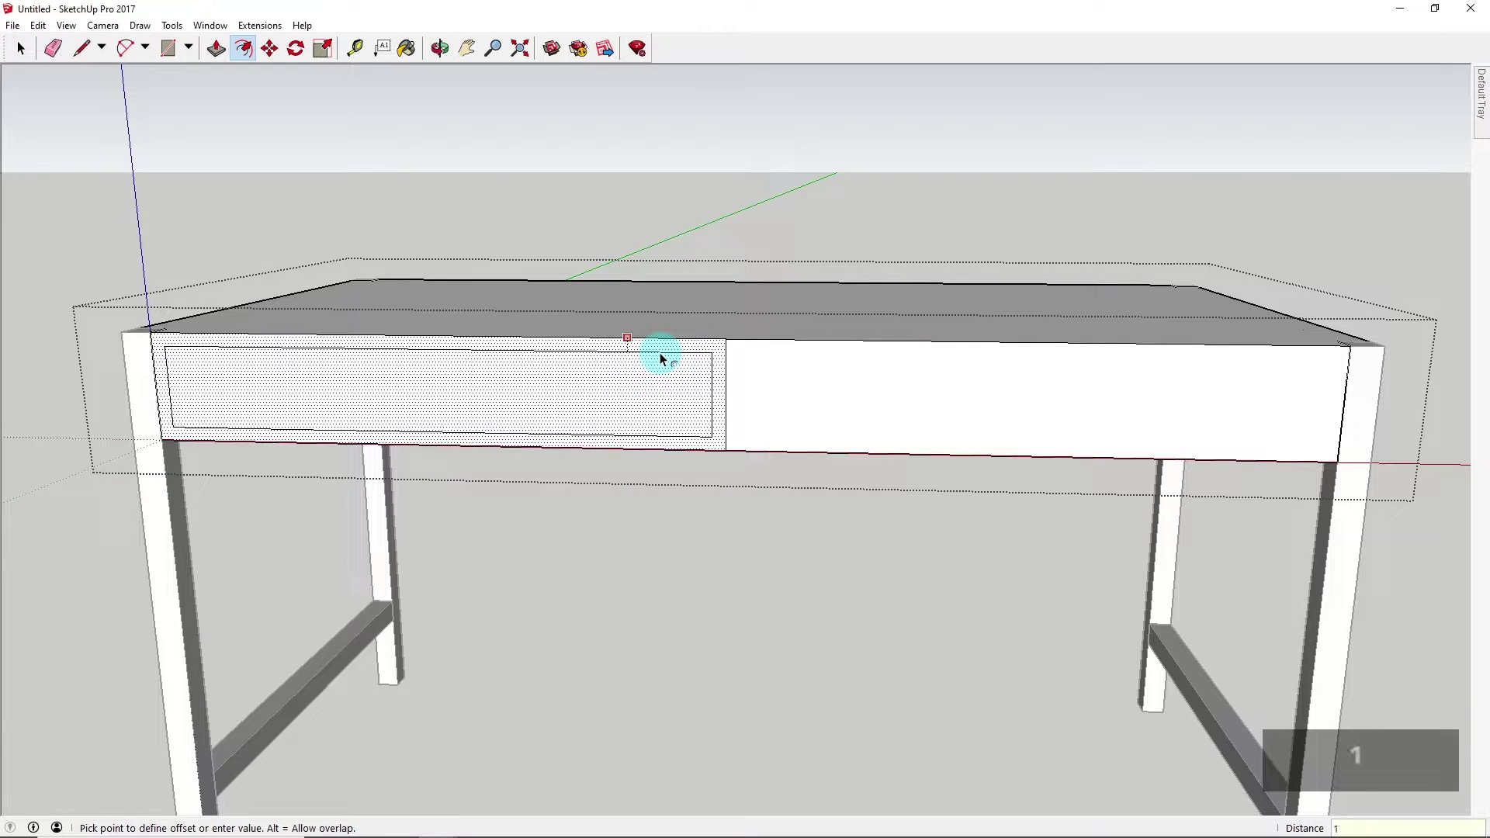
pyautogui.press('Return')
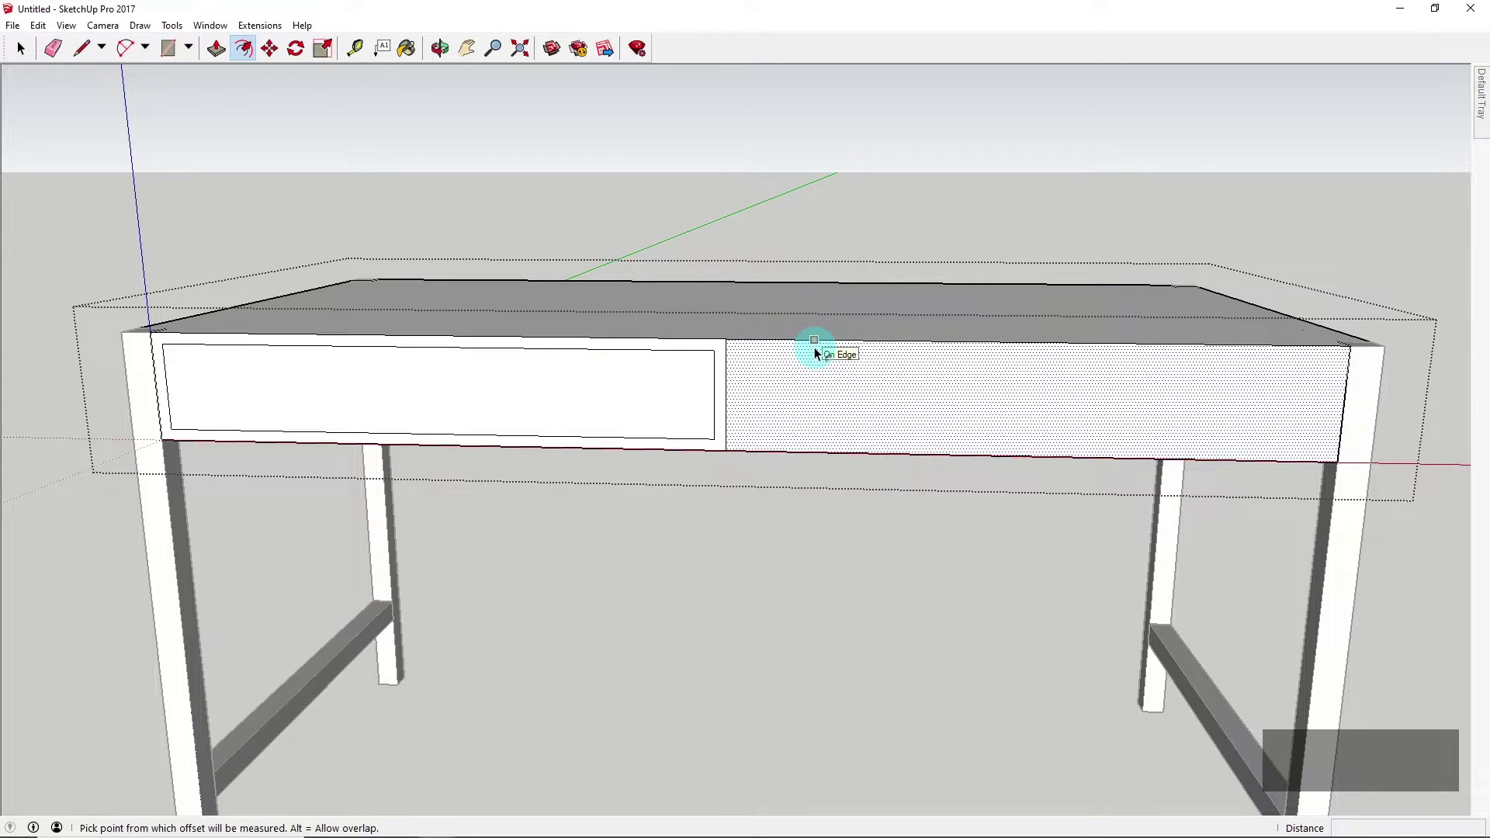
pyautogui.click(781, 346)
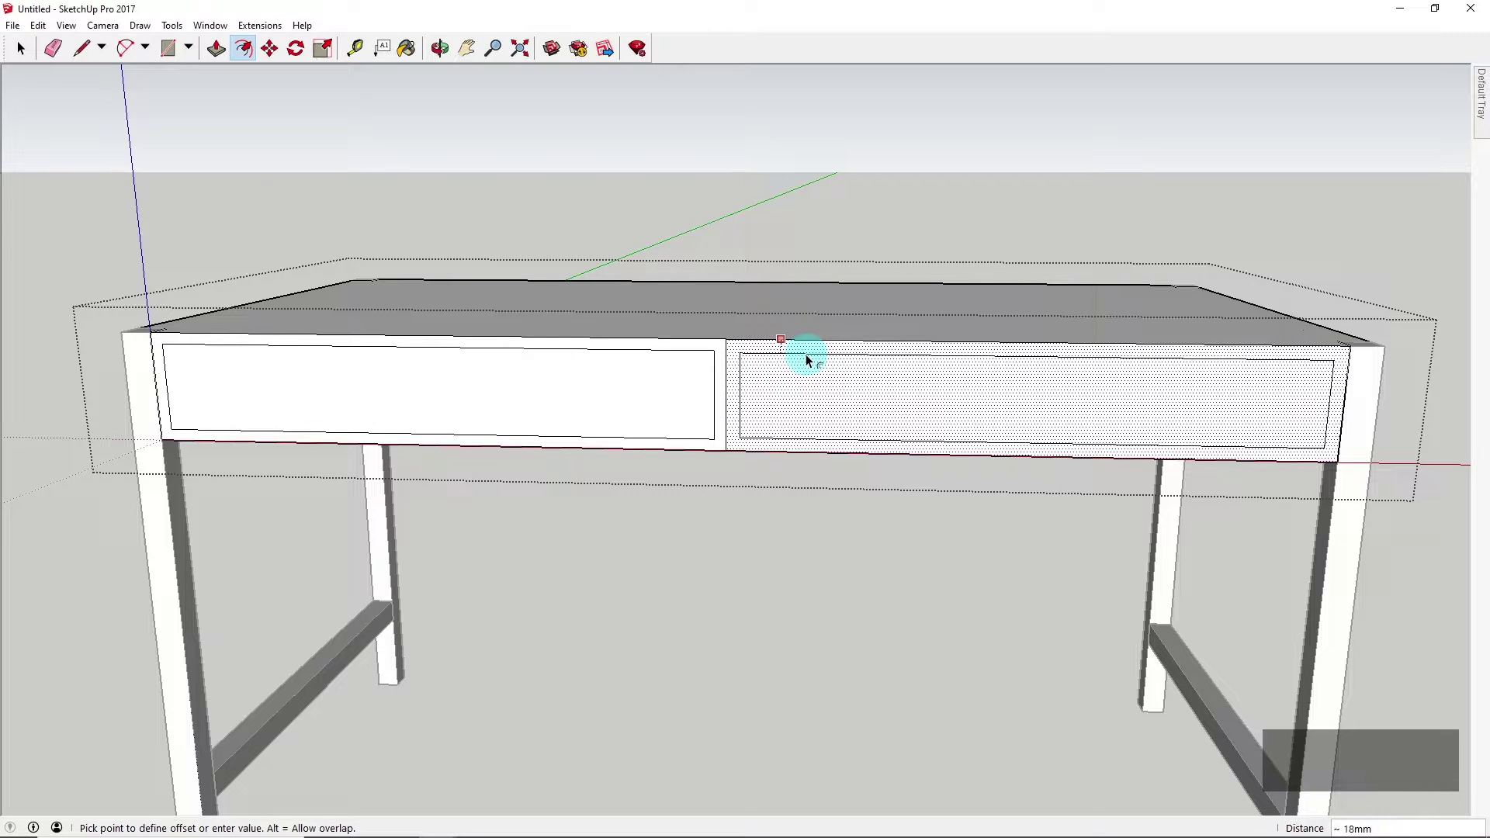
pyautogui.press('Return')
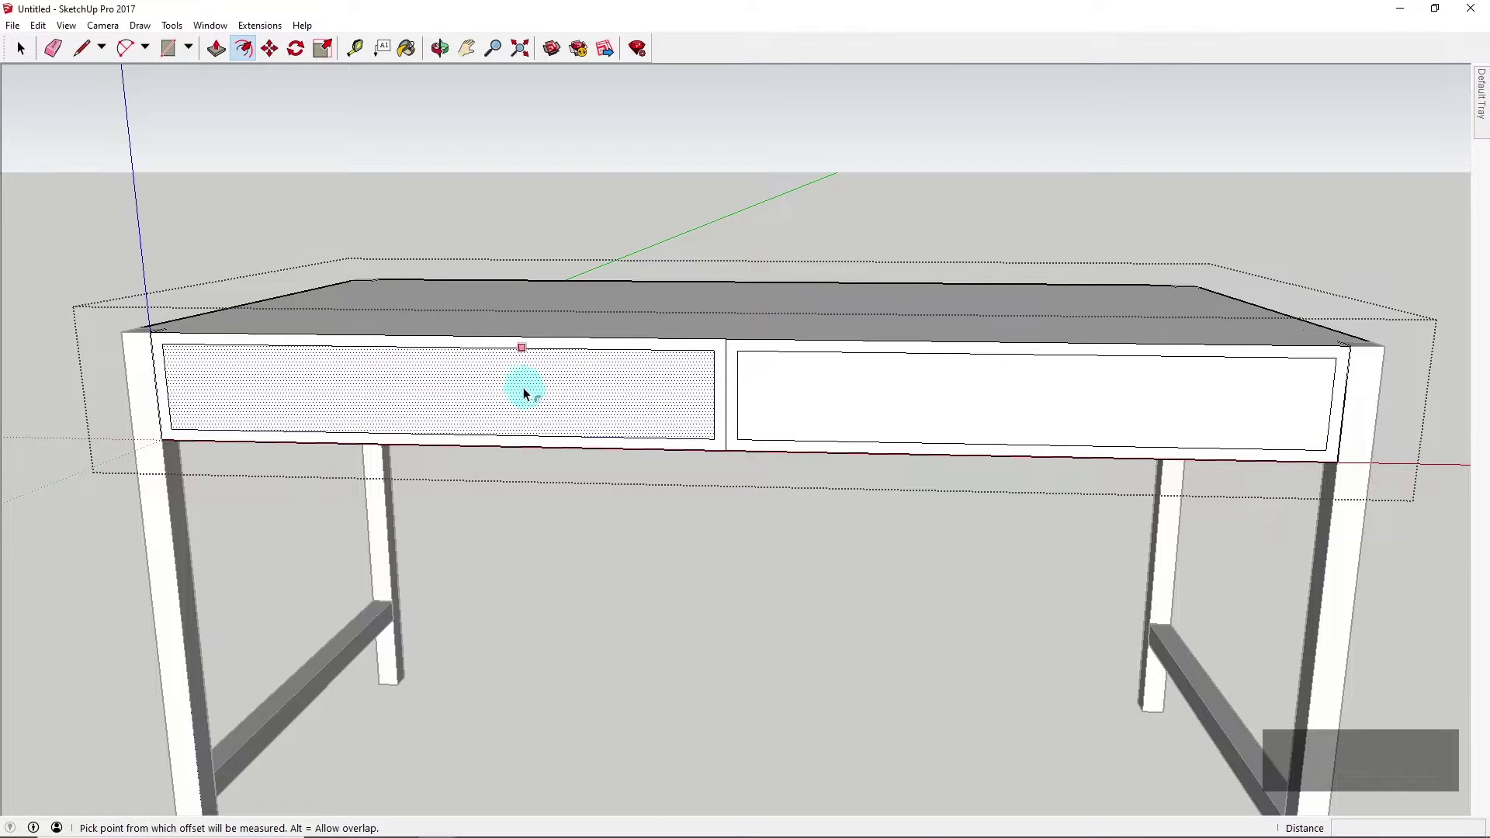
# Push/Pull the inner front panel nearest the origin 750 mm into the box to hollow out the first drawer opening
pyautogui.moveTo(585, 385); pyautogui.dragTo(432, 426, button='middle')
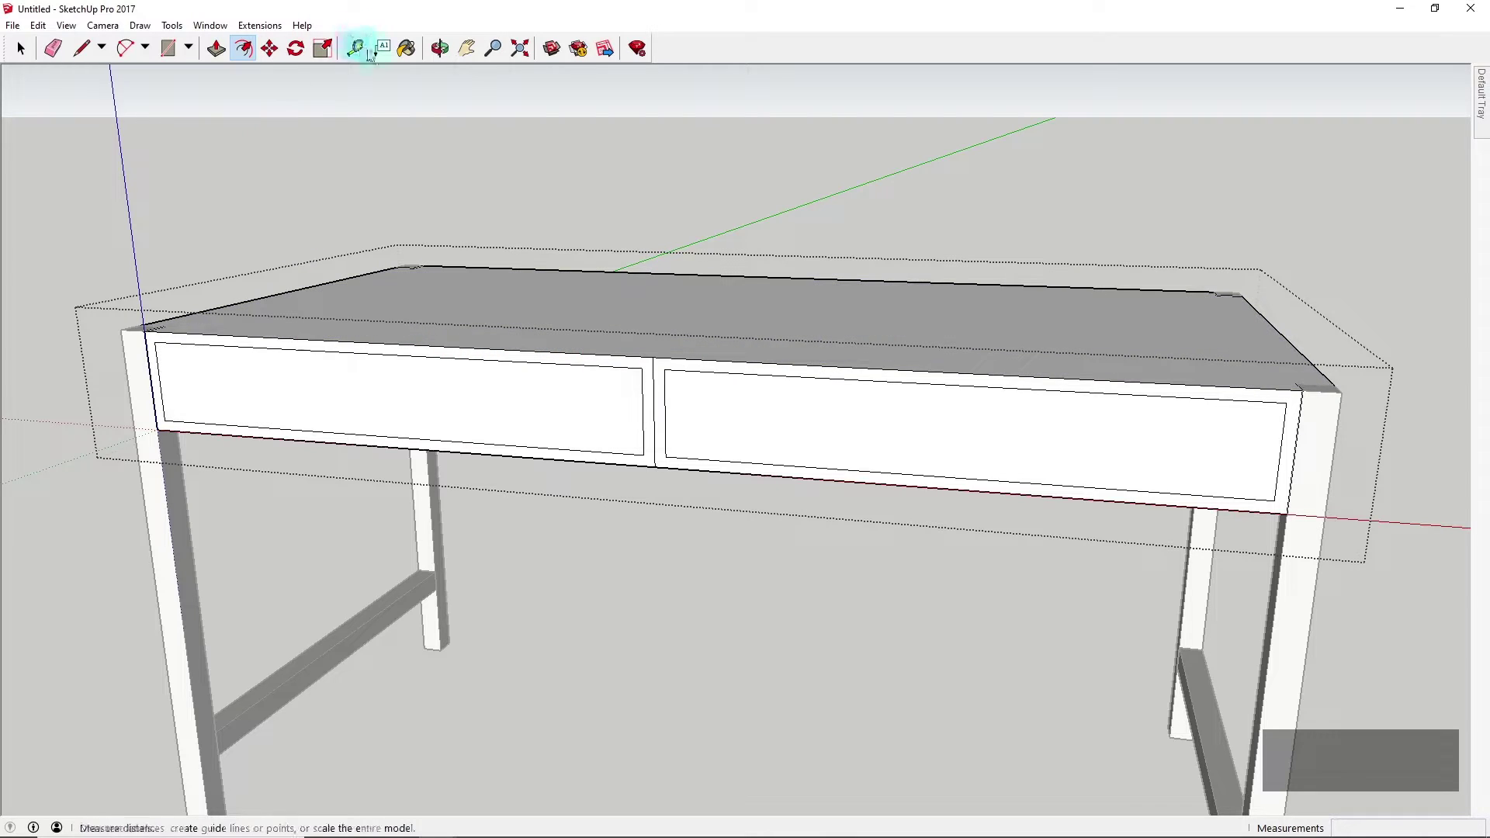
pyautogui.click(217, 49)
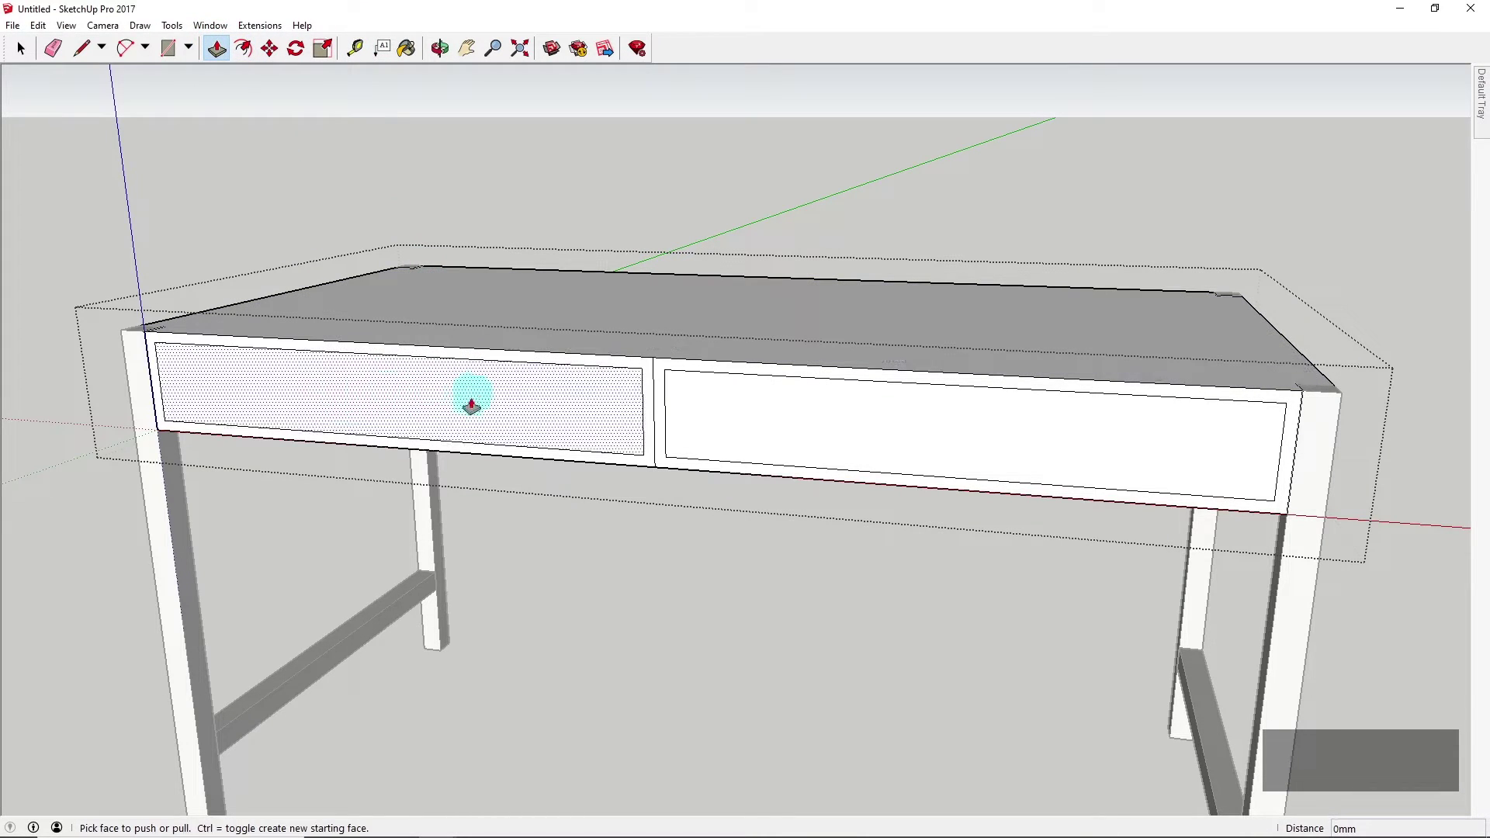
pyautogui.scroll(-2, 536, 399)
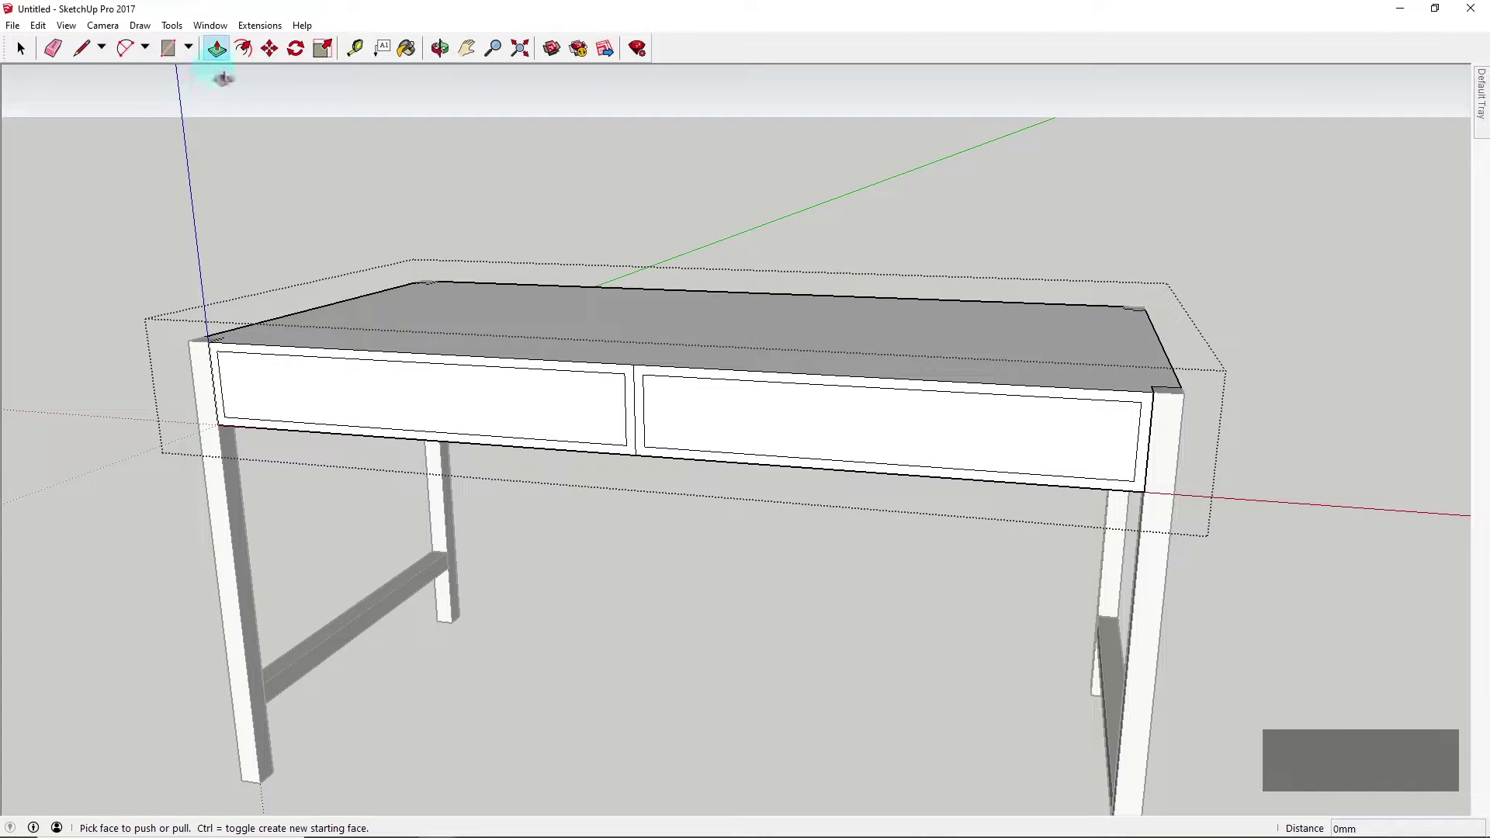
pyautogui.click(455, 404)
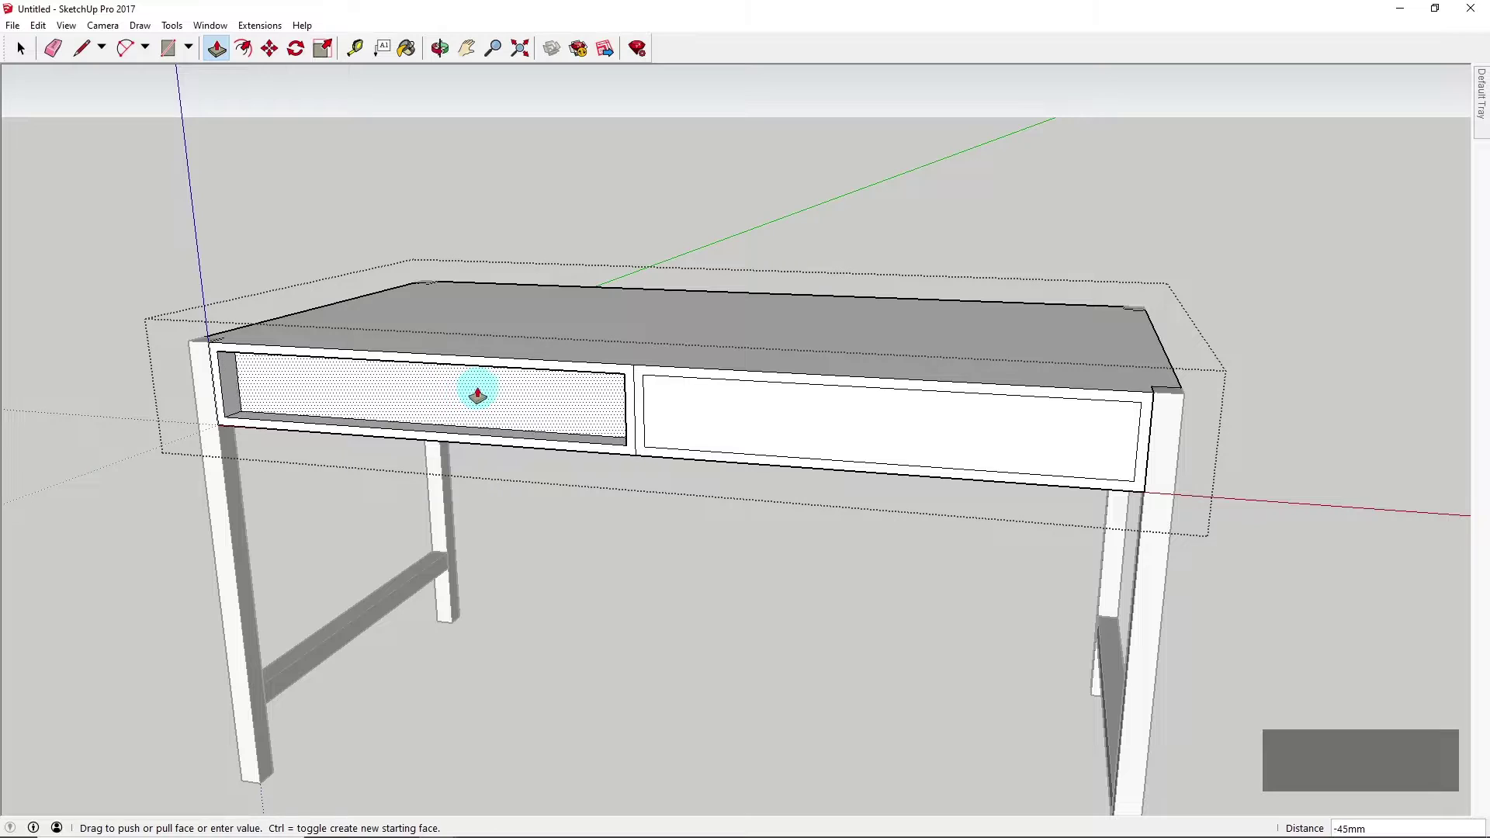
pyautogui.click(567, 343)
pyautogui.press('o')
pyautogui.moveTo(602, 339); pyautogui.dragTo(602, 317, button='middle')
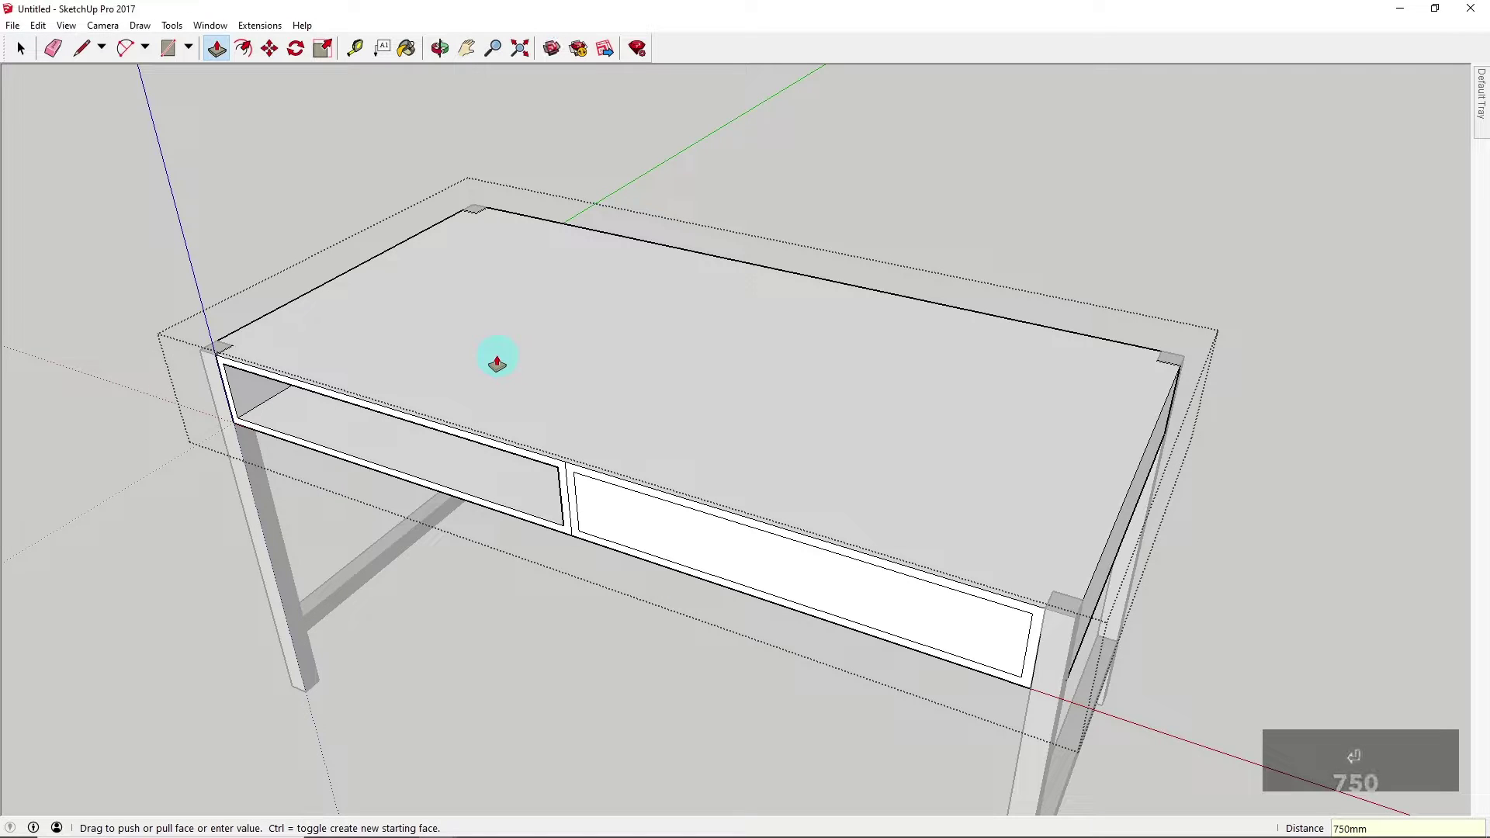
# Repeat the 750 mm inward Push/Pull on the other inner front panel to hollow out the second drawer opening
pyautogui.moveTo(495, 306)
pyautogui.mouseDown(button='middle')
pyautogui.moveTo(472, 483)
pyautogui.moveTo(552, 333)
pyautogui.moveTo(516, 293)
pyautogui.mouseUp(button='middle')
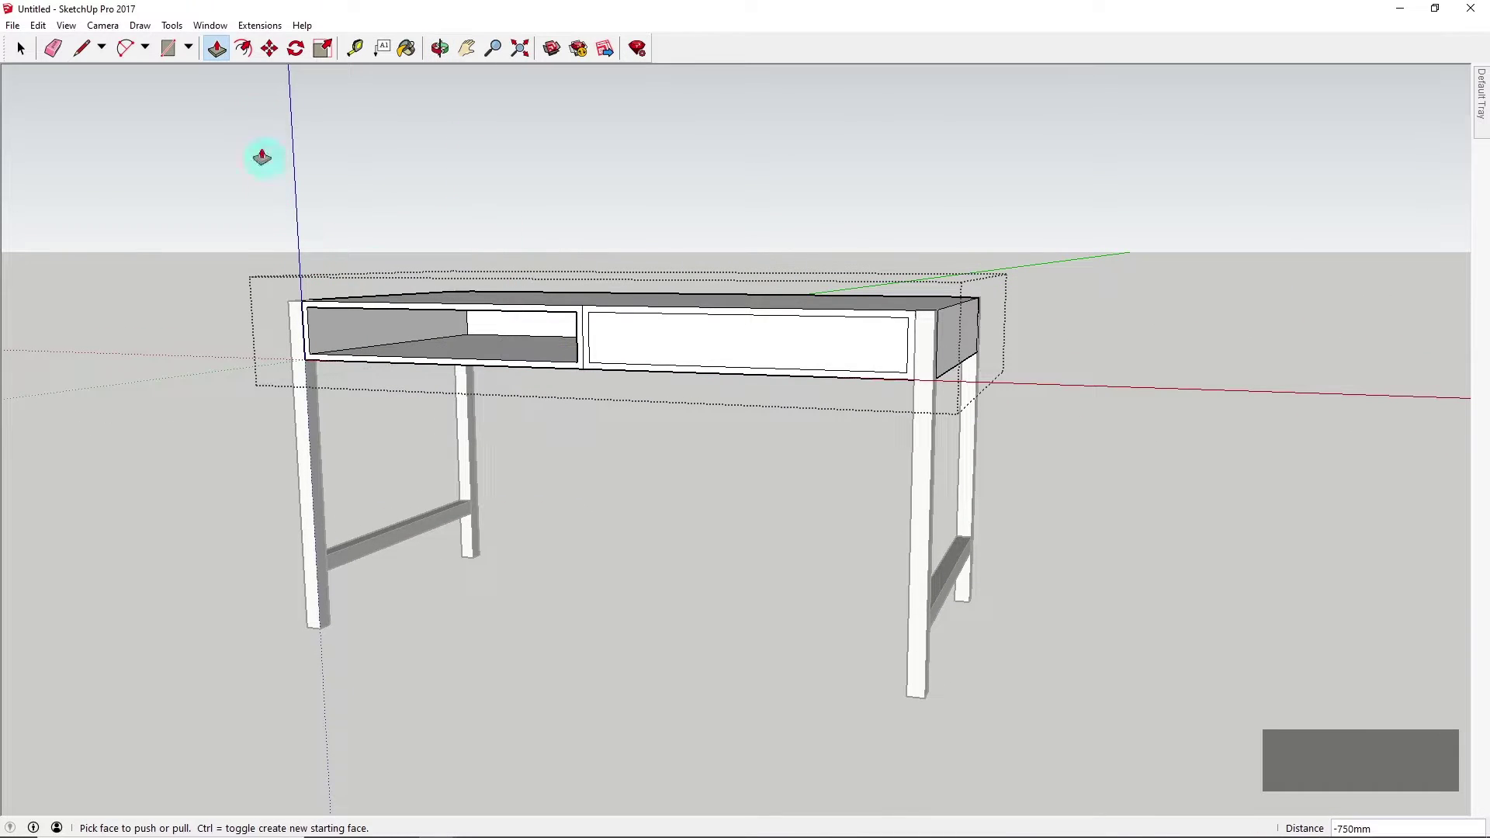
pyautogui.scroll(2, 501, 278)
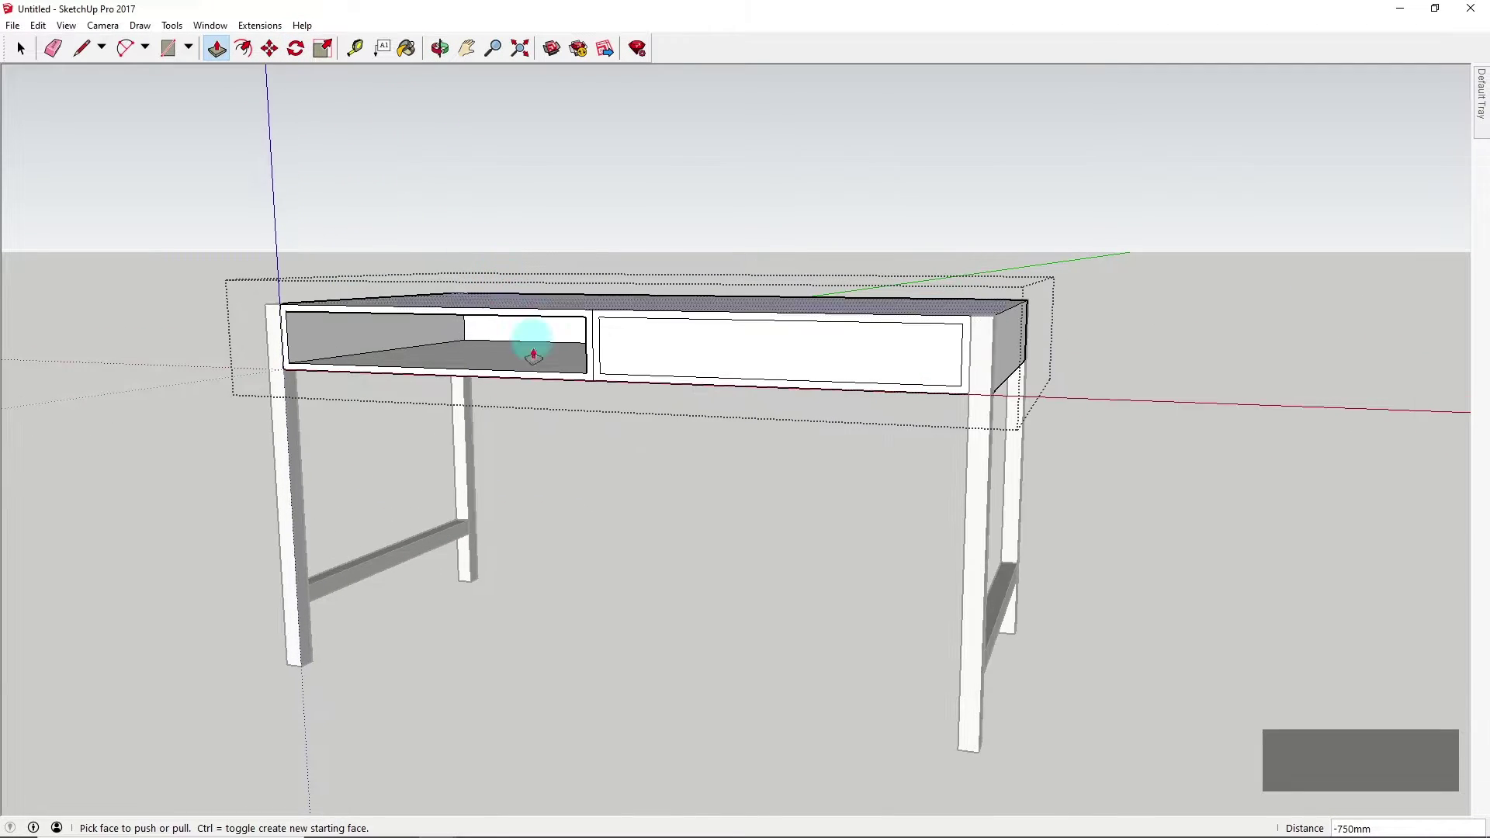
pyautogui.scroll(2, 663, 347)
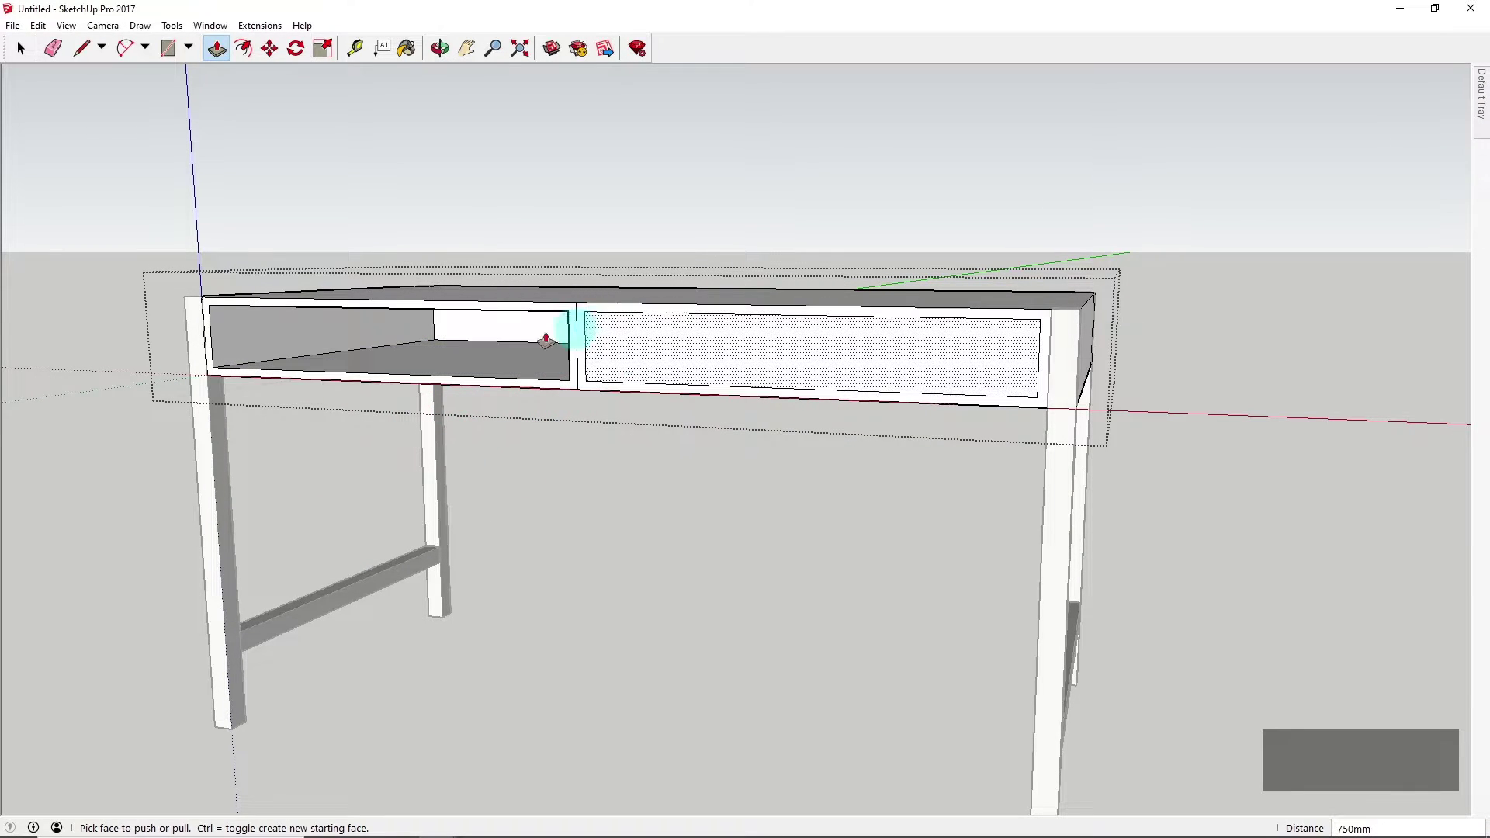
pyautogui.doubleClick(623, 353)
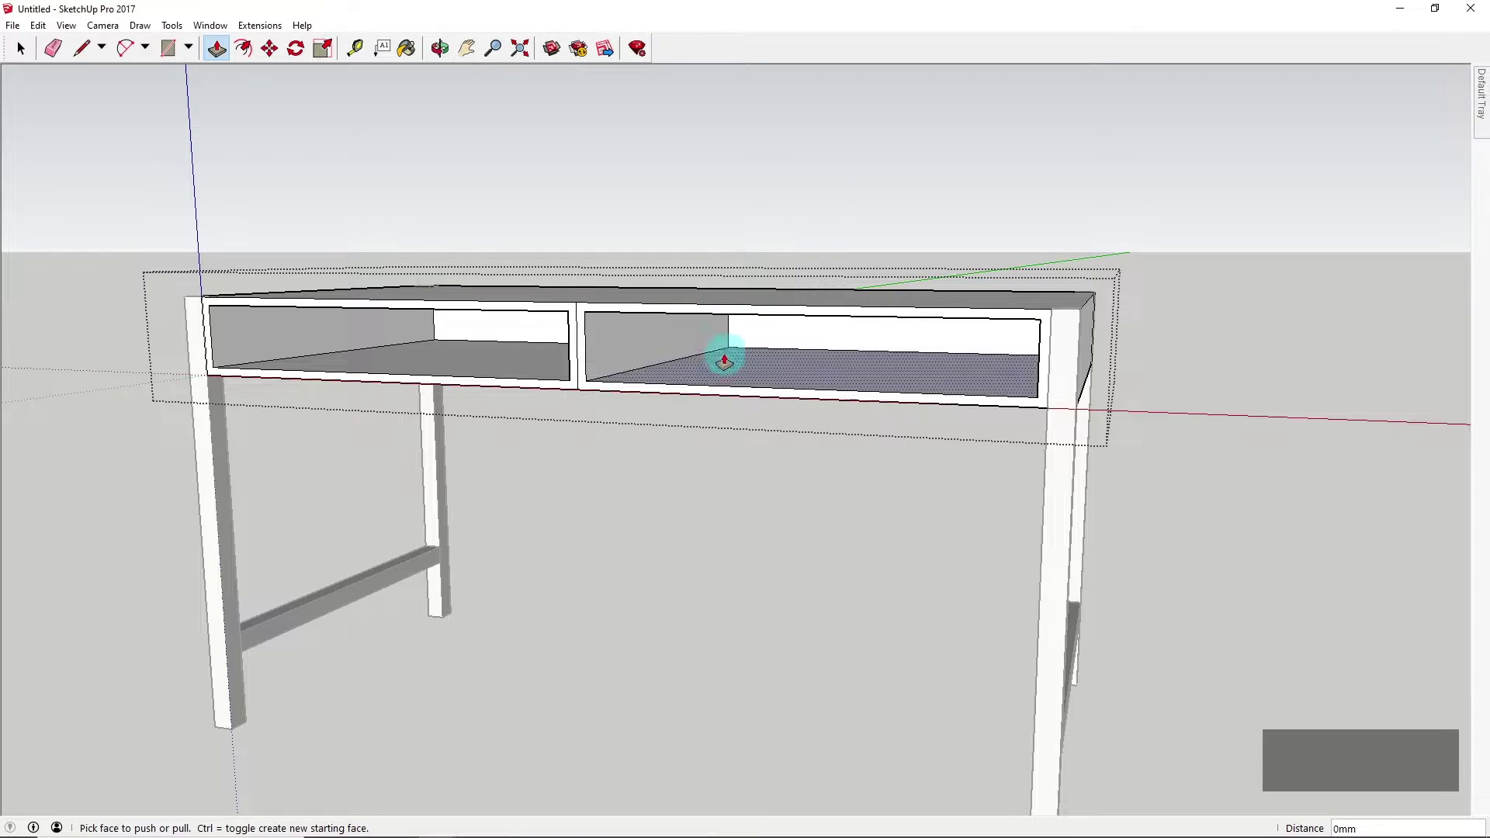
# Close the hollowed-out box group to finish editing it and return to the whole desk
pyautogui.moveTo(515, 360); pyautogui.dragTo(825, 342, button='middle')
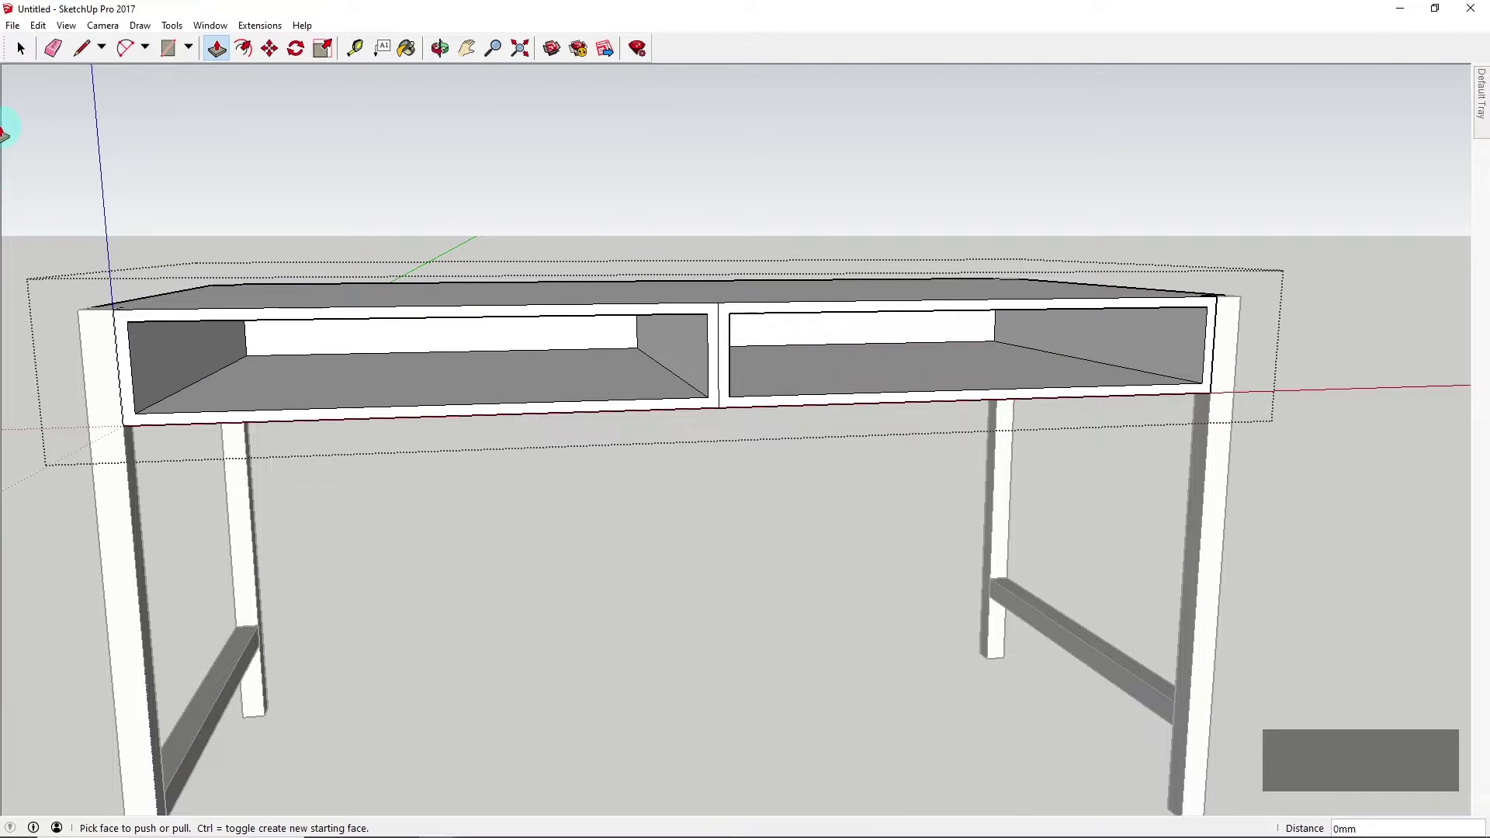
pyautogui.click(18, 49)
pyautogui.click(436, 230)
pyautogui.scroll(-5, 618, 555)
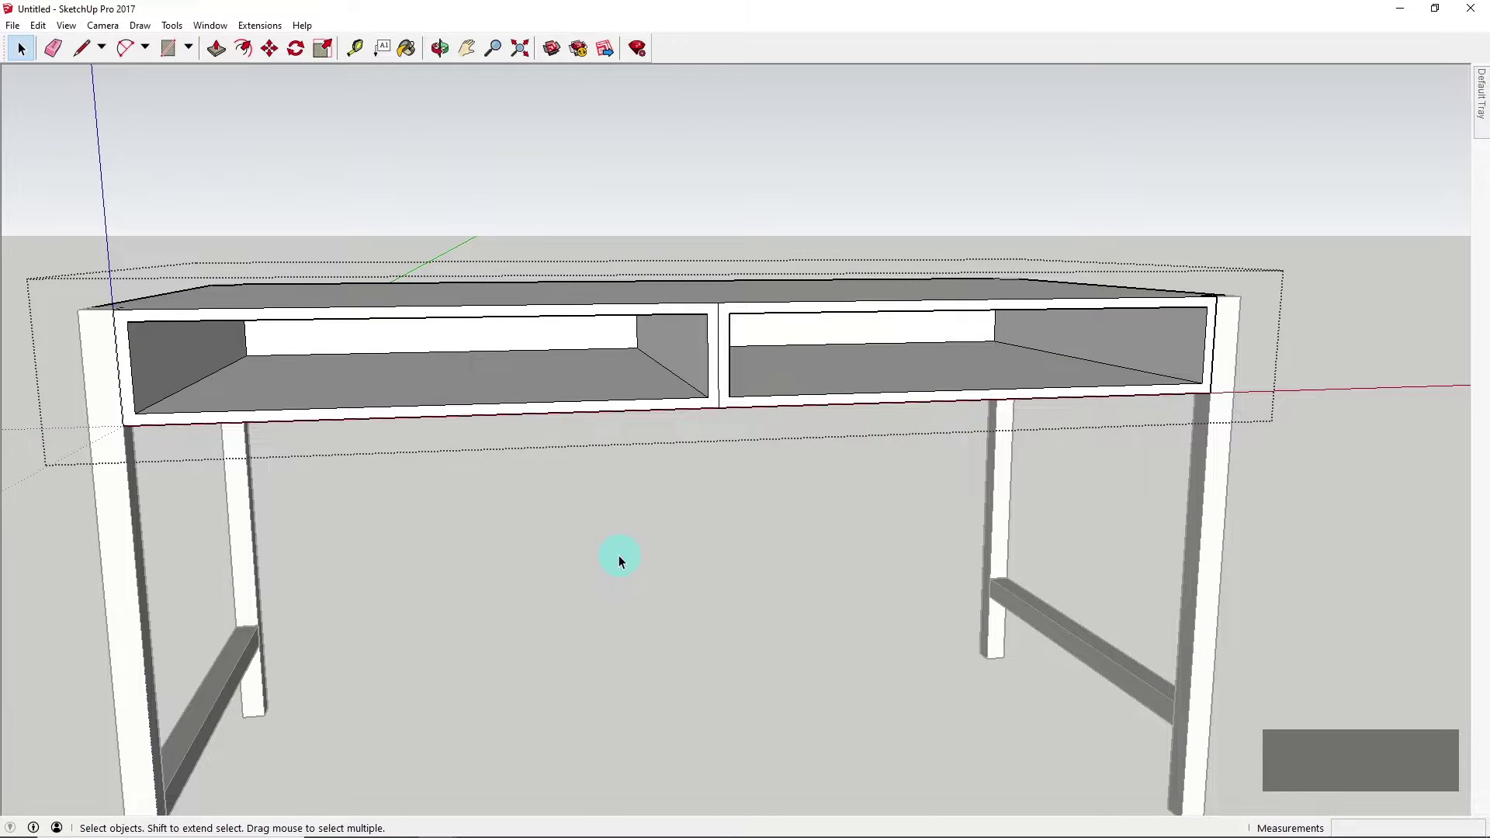
pyautogui.scroll(-2, 767, 333)
pyautogui.moveTo(678, 481); pyautogui.dragTo(709, 476, button='middle')
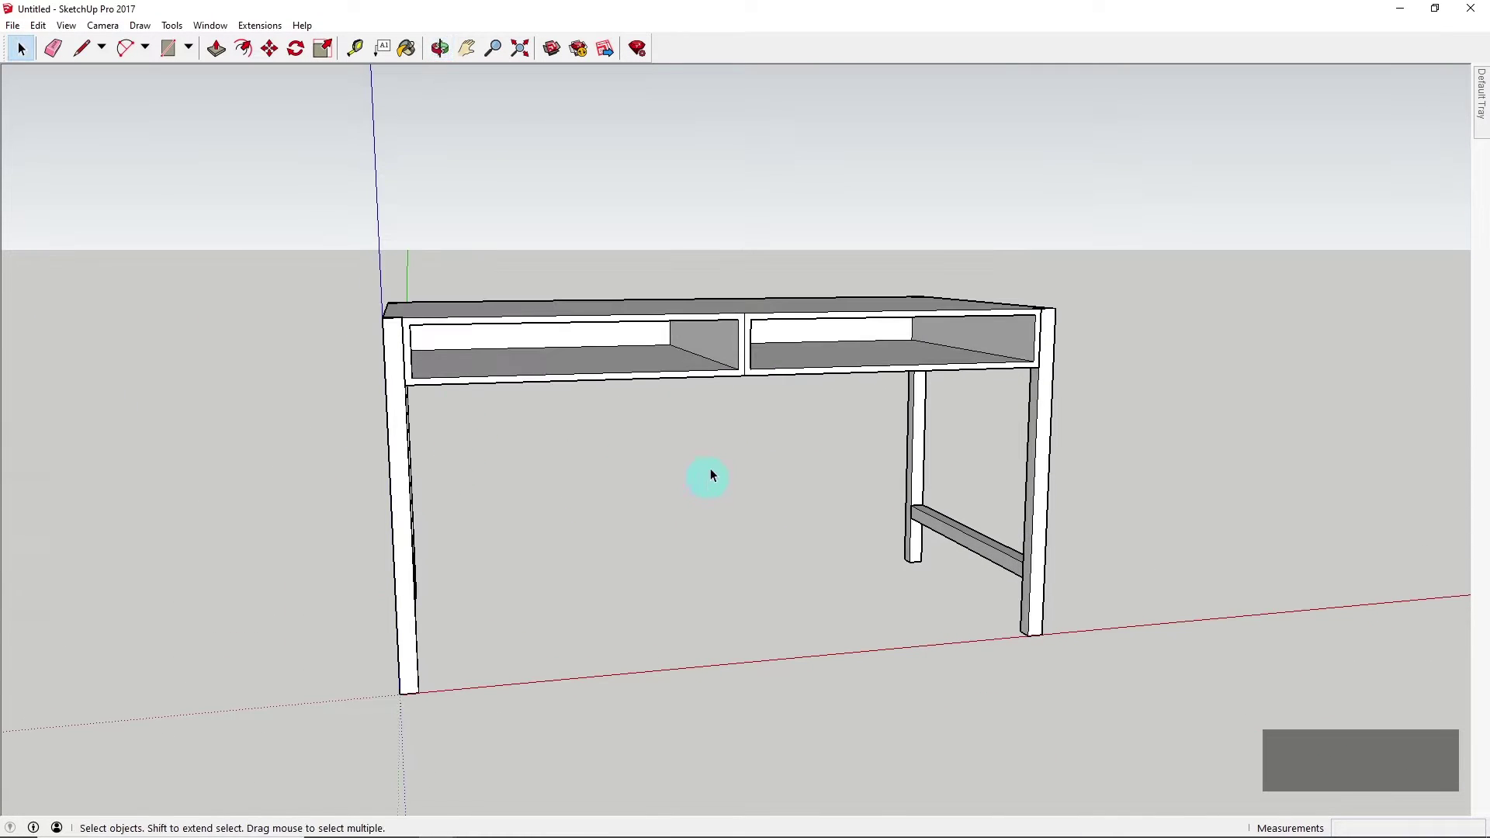
pyautogui.moveTo(759, 392); pyautogui.dragTo(1215, 293, button='middle')
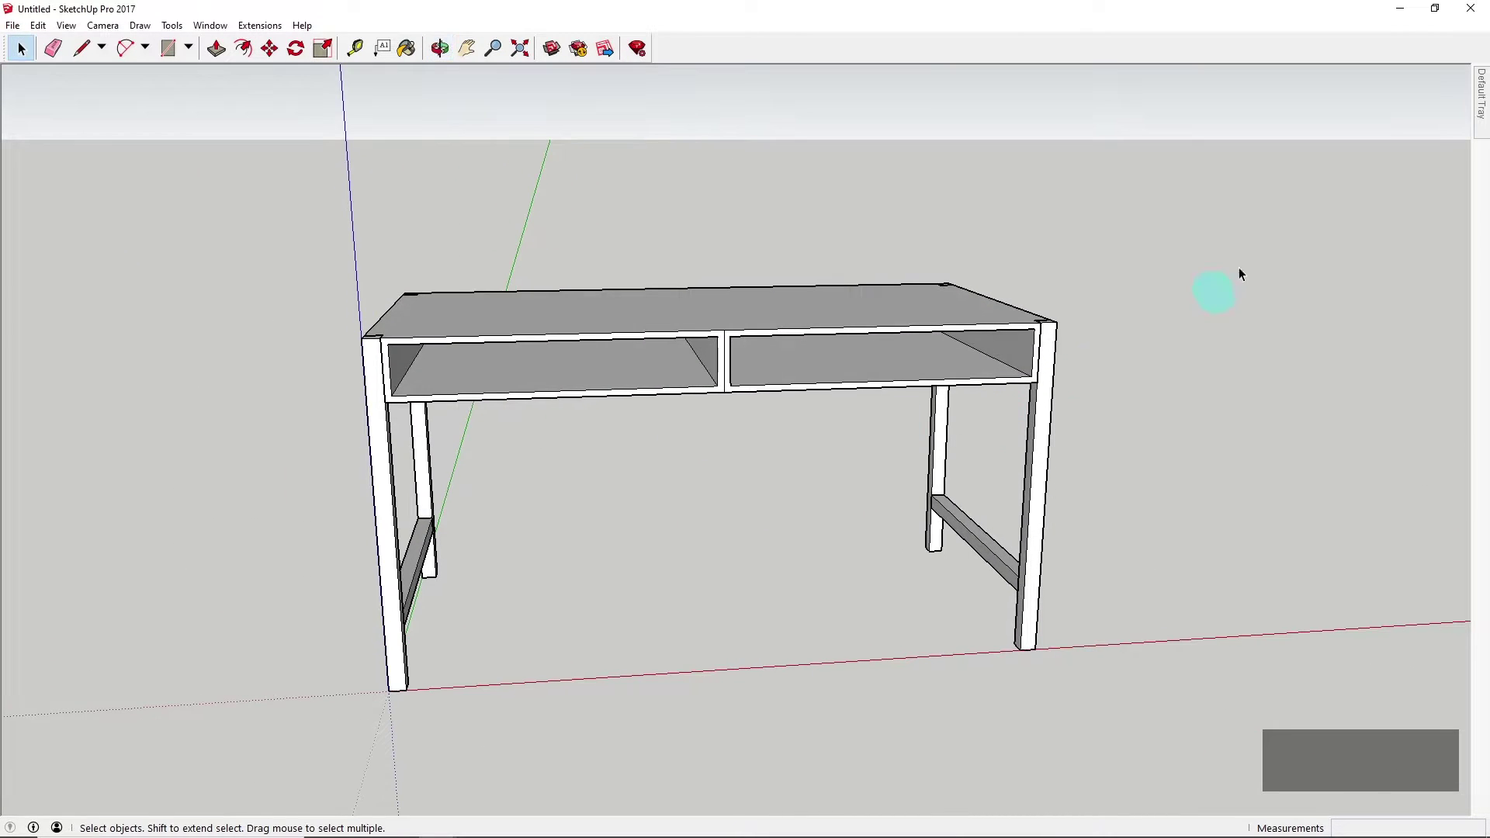
pyautogui.moveTo(745, 434); pyautogui.dragTo(853, 434, button='middle')
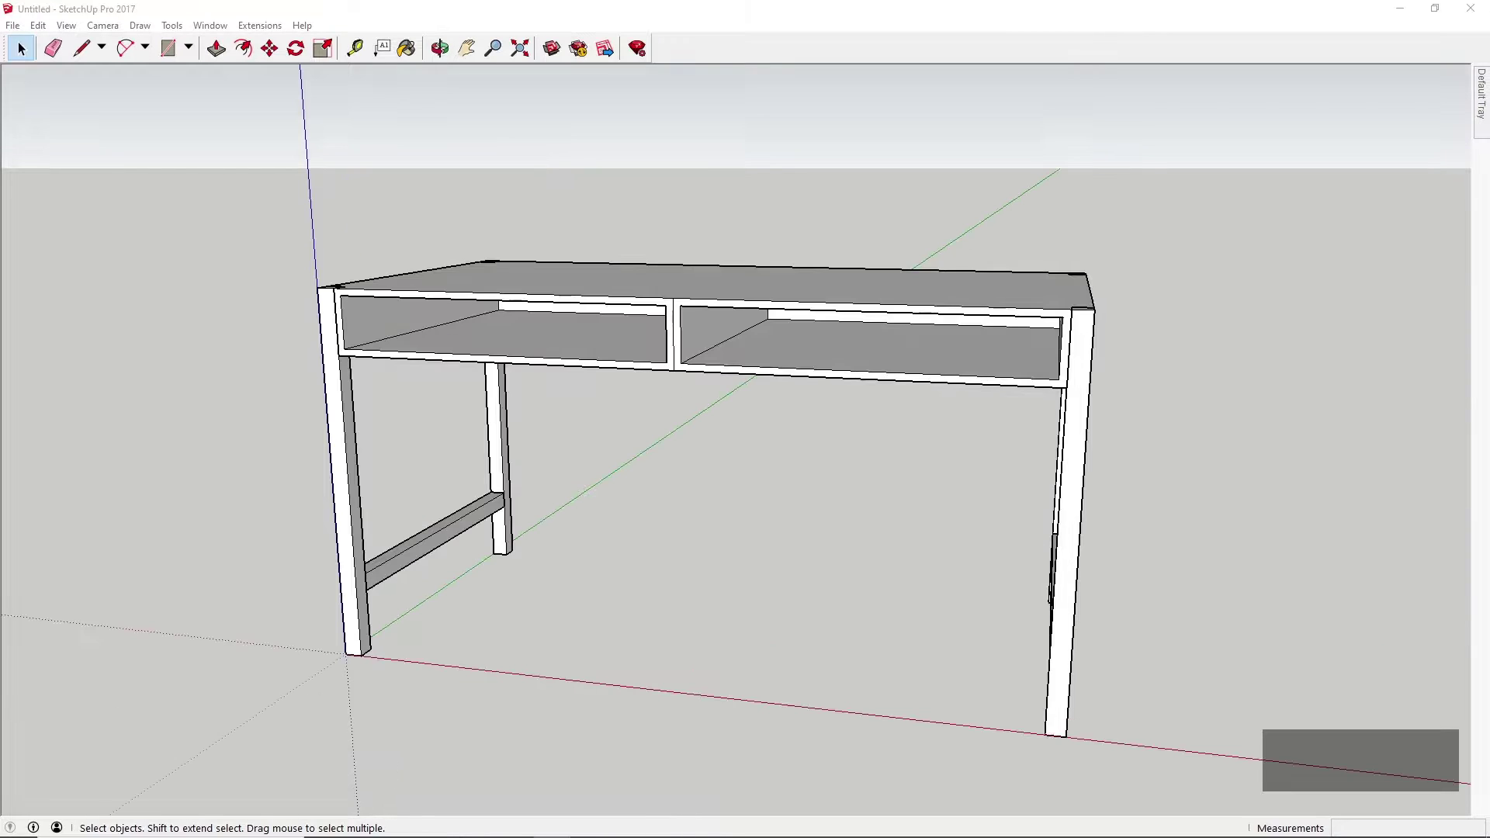
pyautogui.moveTo(622, 414); pyautogui.dragTo(305, 326, button='middle')
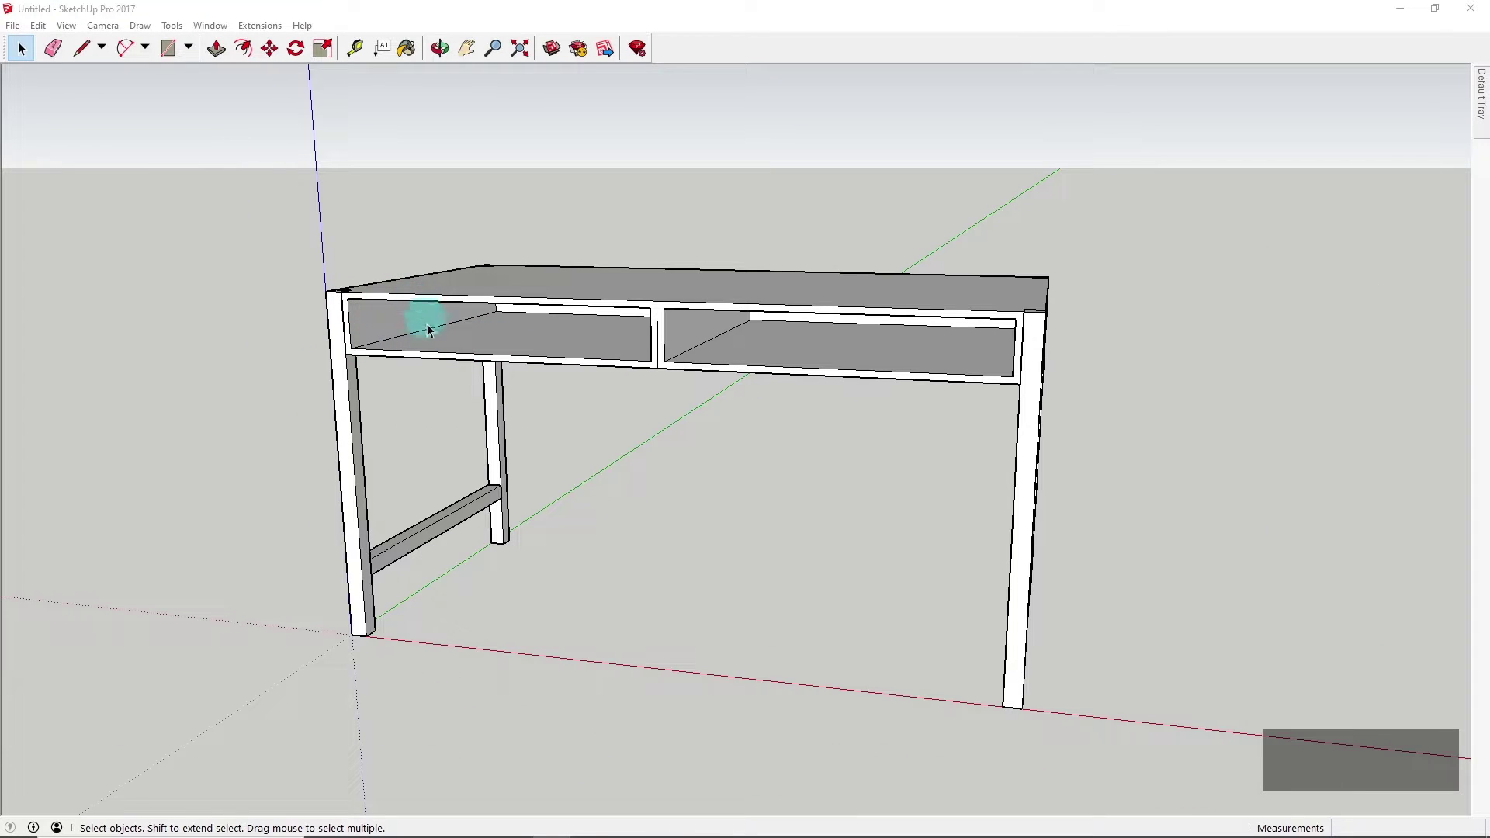
# Draw a 730 x 115 mm rectangle over the drawer opening nearest the origin, snapping to its opposite corners
pyautogui.moveTo(429, 297); pyautogui.dragTo(374, 326, button='middle')
pyautogui.scroll(3, 374, 326)
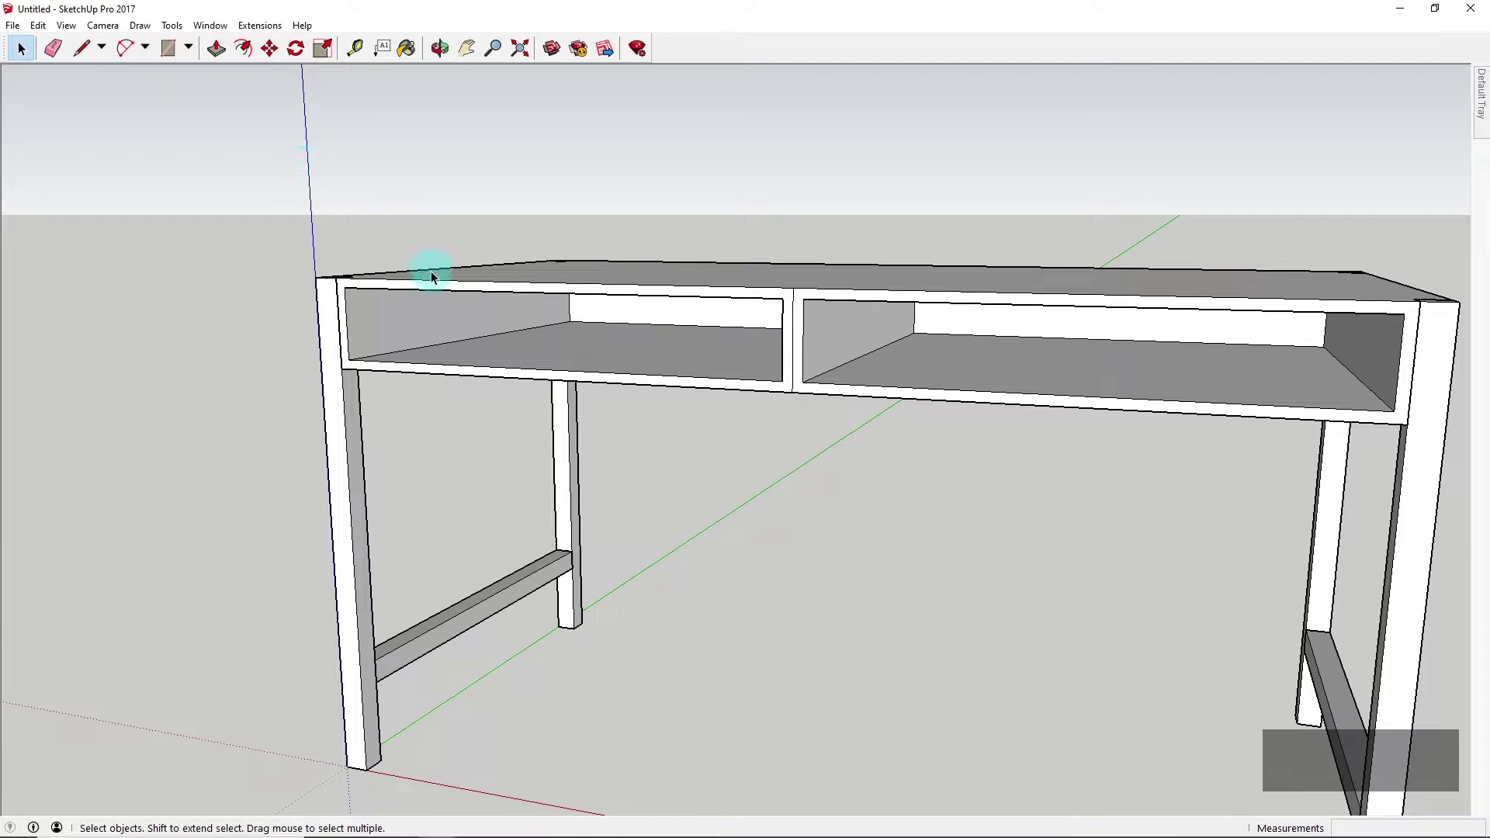
pyautogui.press('r')
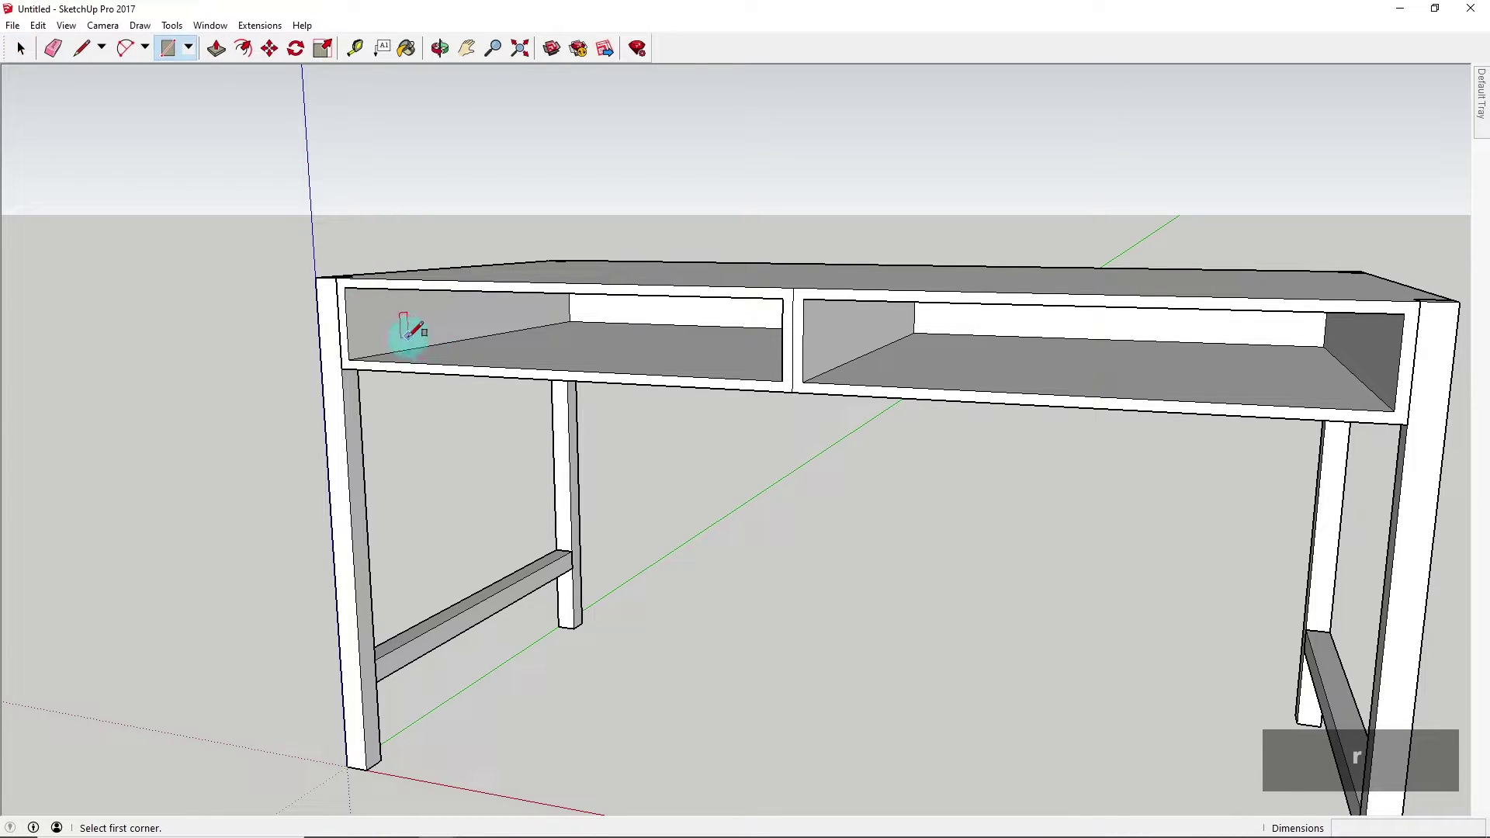
pyautogui.scroll(2, 405, 335)
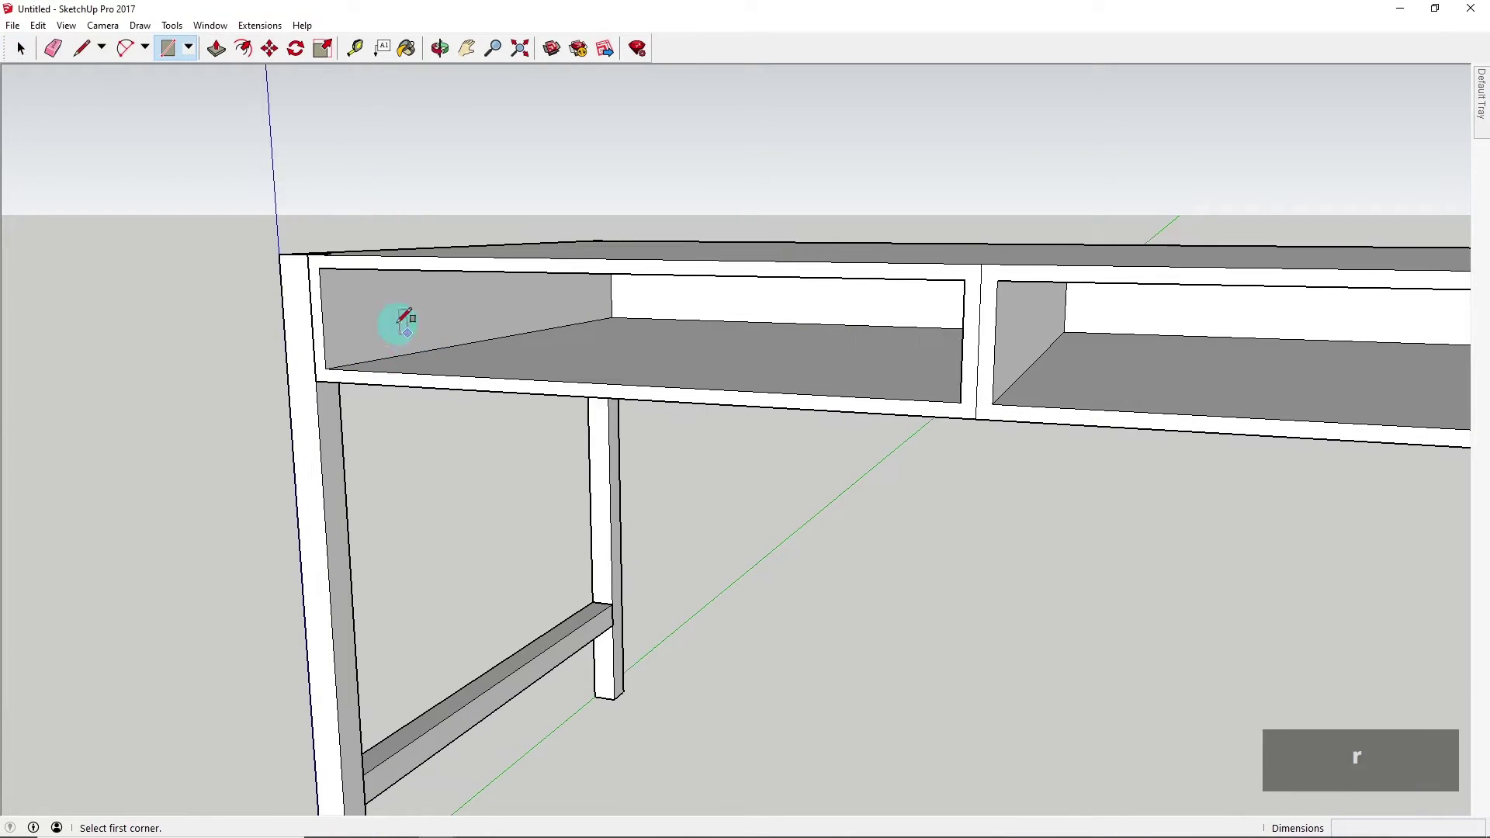
pyautogui.click(320, 267)
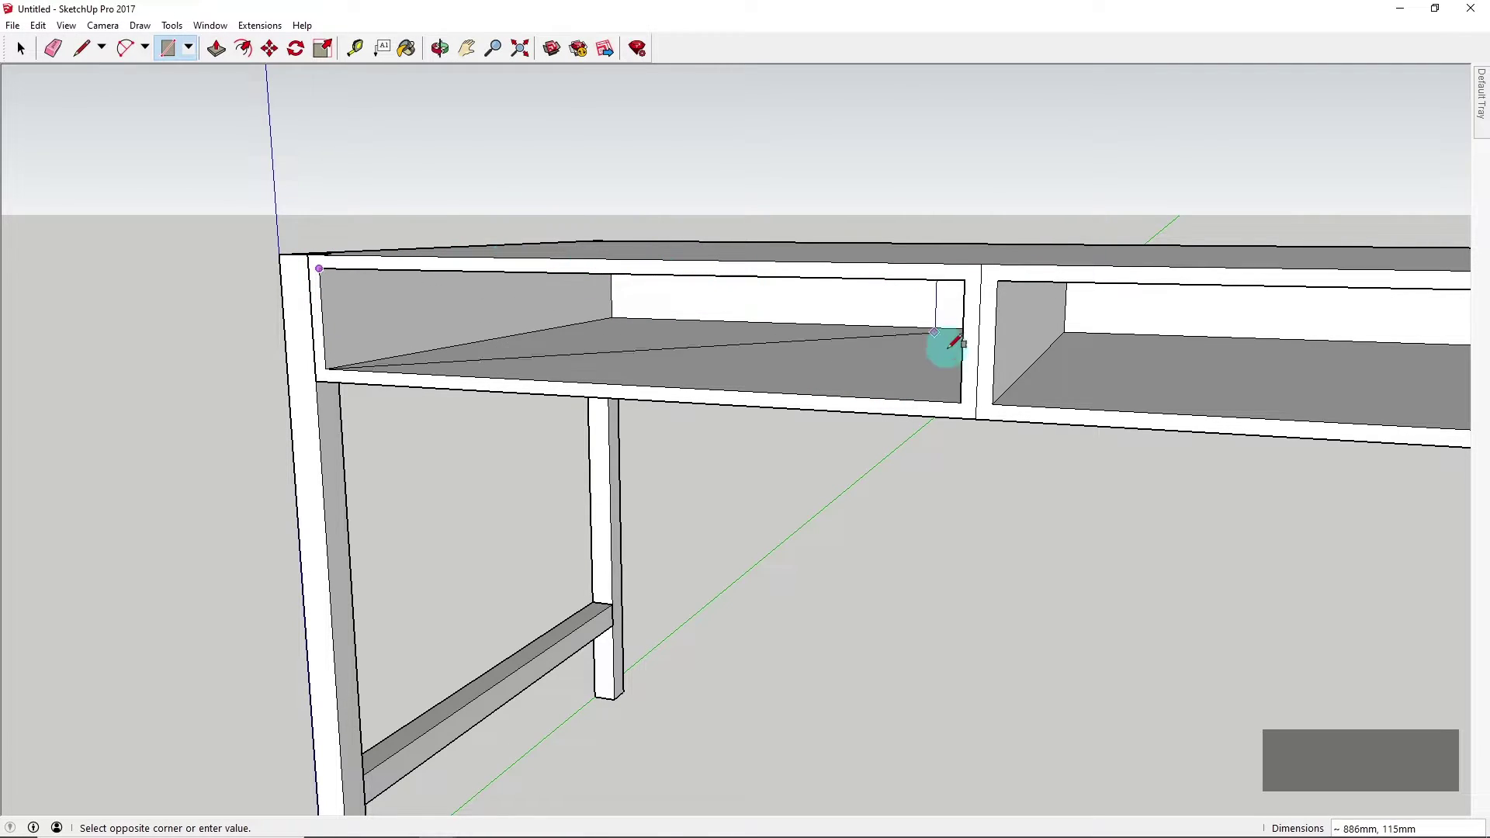
pyautogui.scroll(3, 966, 393)
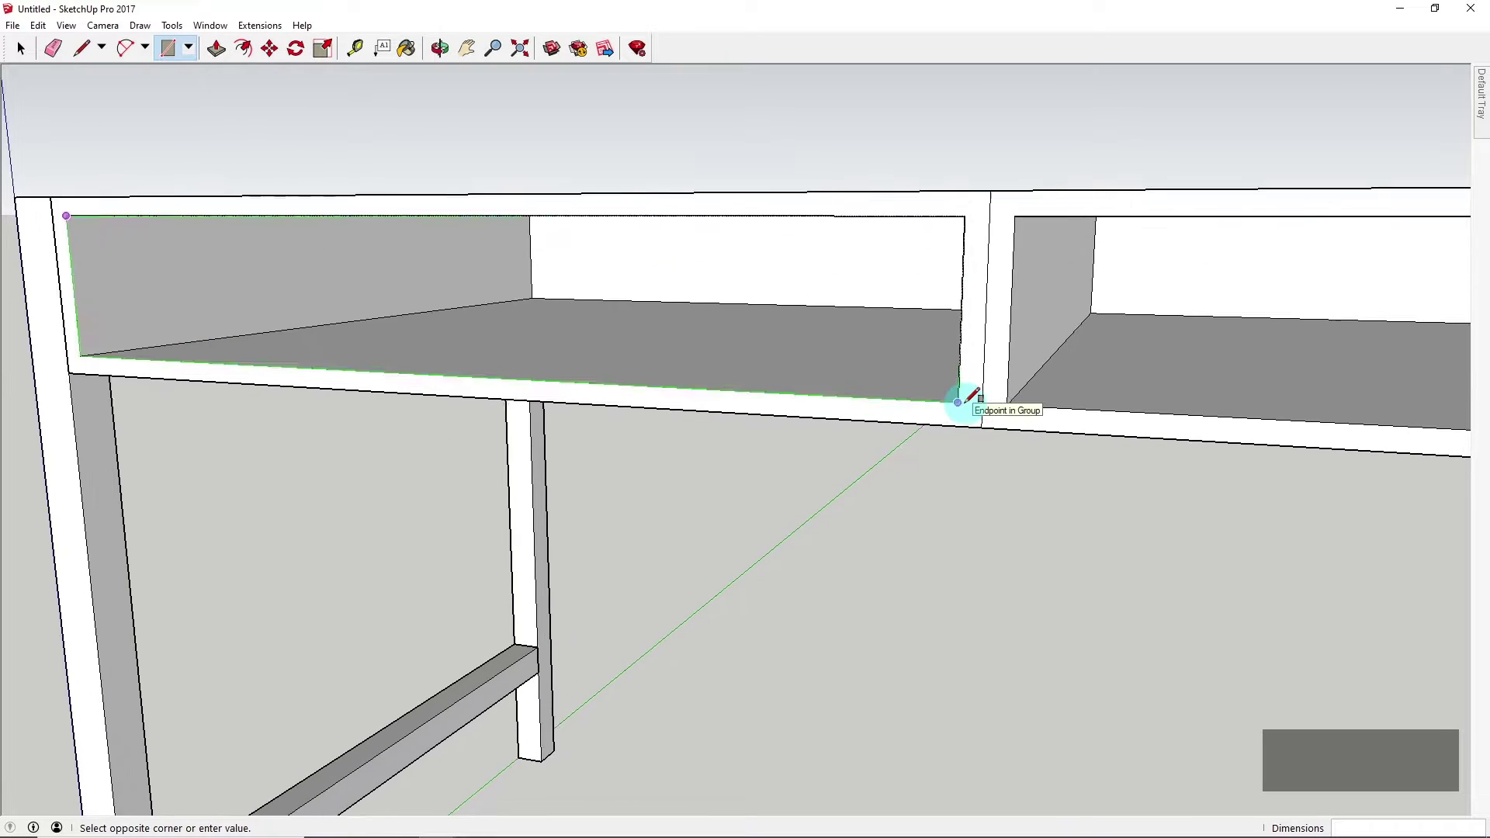
pyautogui.scroll(-2, 960, 401)
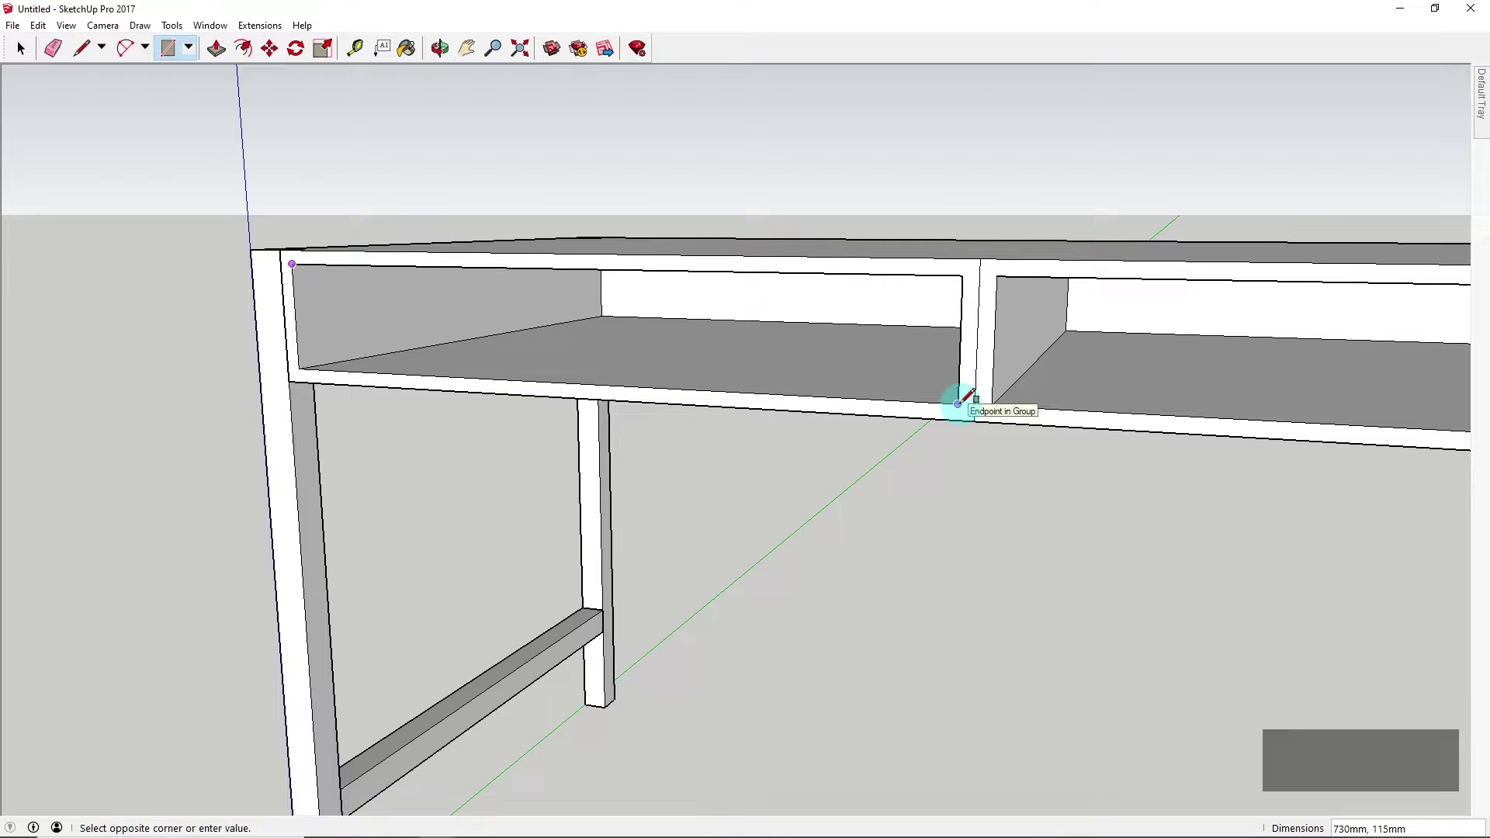
pyautogui.click(960, 402)
# Select the new rectangle's face together with its edges and make them a group
pyautogui.moveTo(891, 353); pyautogui.dragTo(619, 359, button='middle')
pyautogui.click(21, 48)
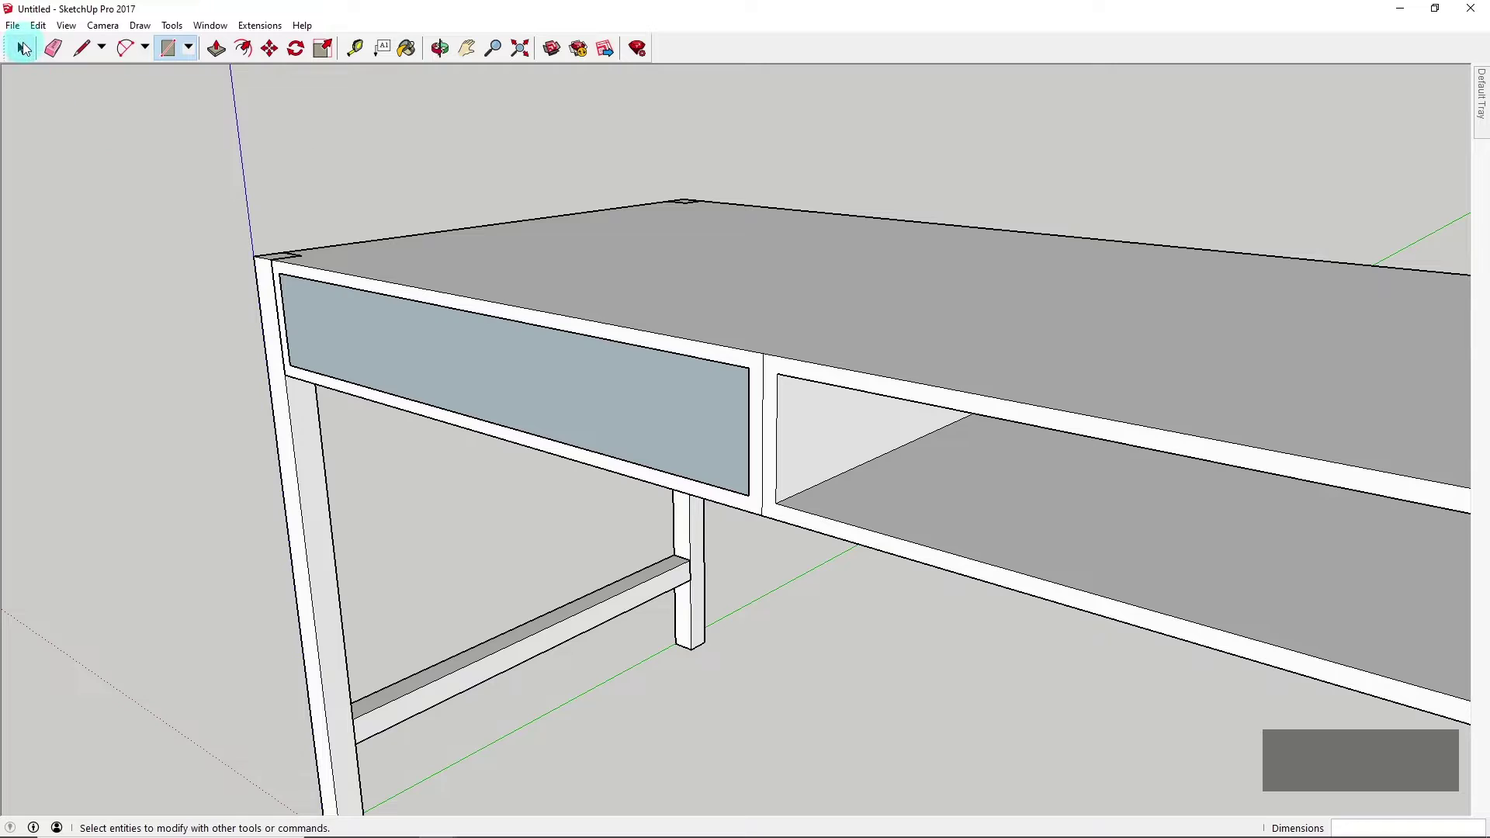
pyautogui.click(583, 382)
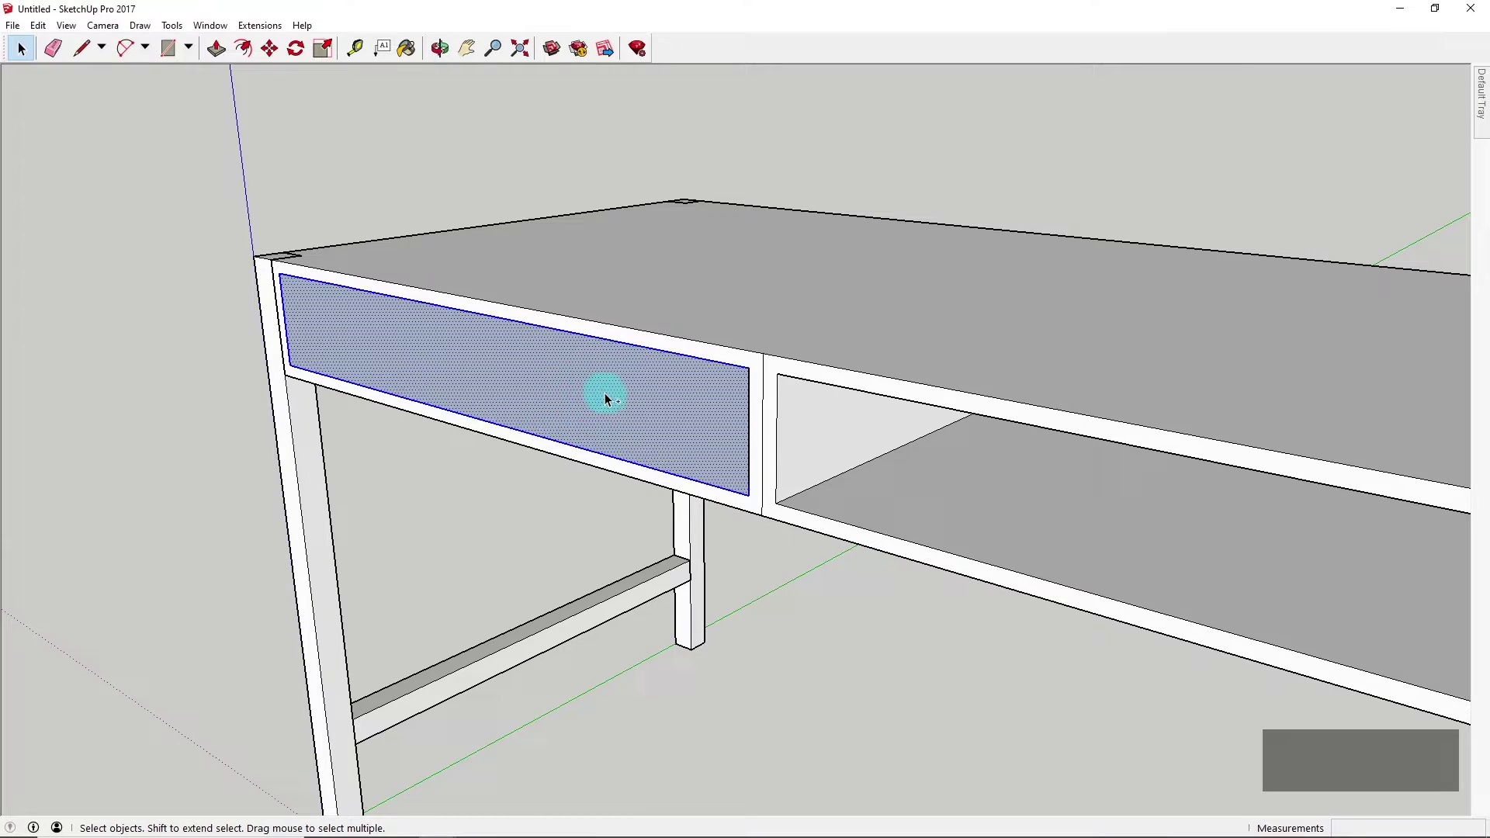
pyautogui.hotkey('ctrl', 'g')
pyautogui.scroll(-2, 665, 416)
pyautogui.scroll(1, 661, 411)
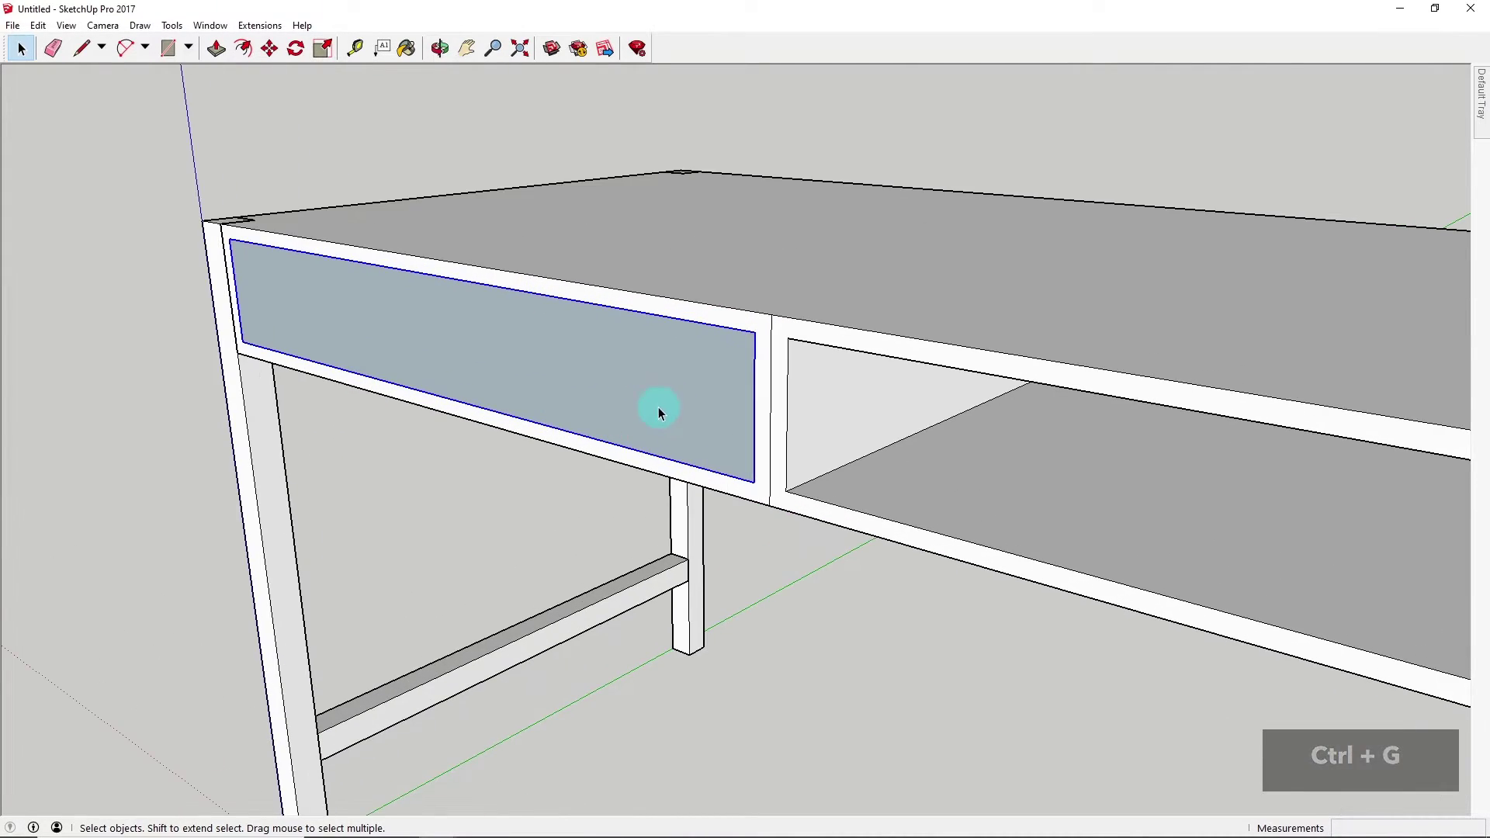
# Open the new drawer front group for editing
pyautogui.scroll(-1, 623, 399)
pyautogui.moveTo(622, 399); pyautogui.dragTo(600, 333, button='middle')
pyautogui.scroll(2, 590, 342)
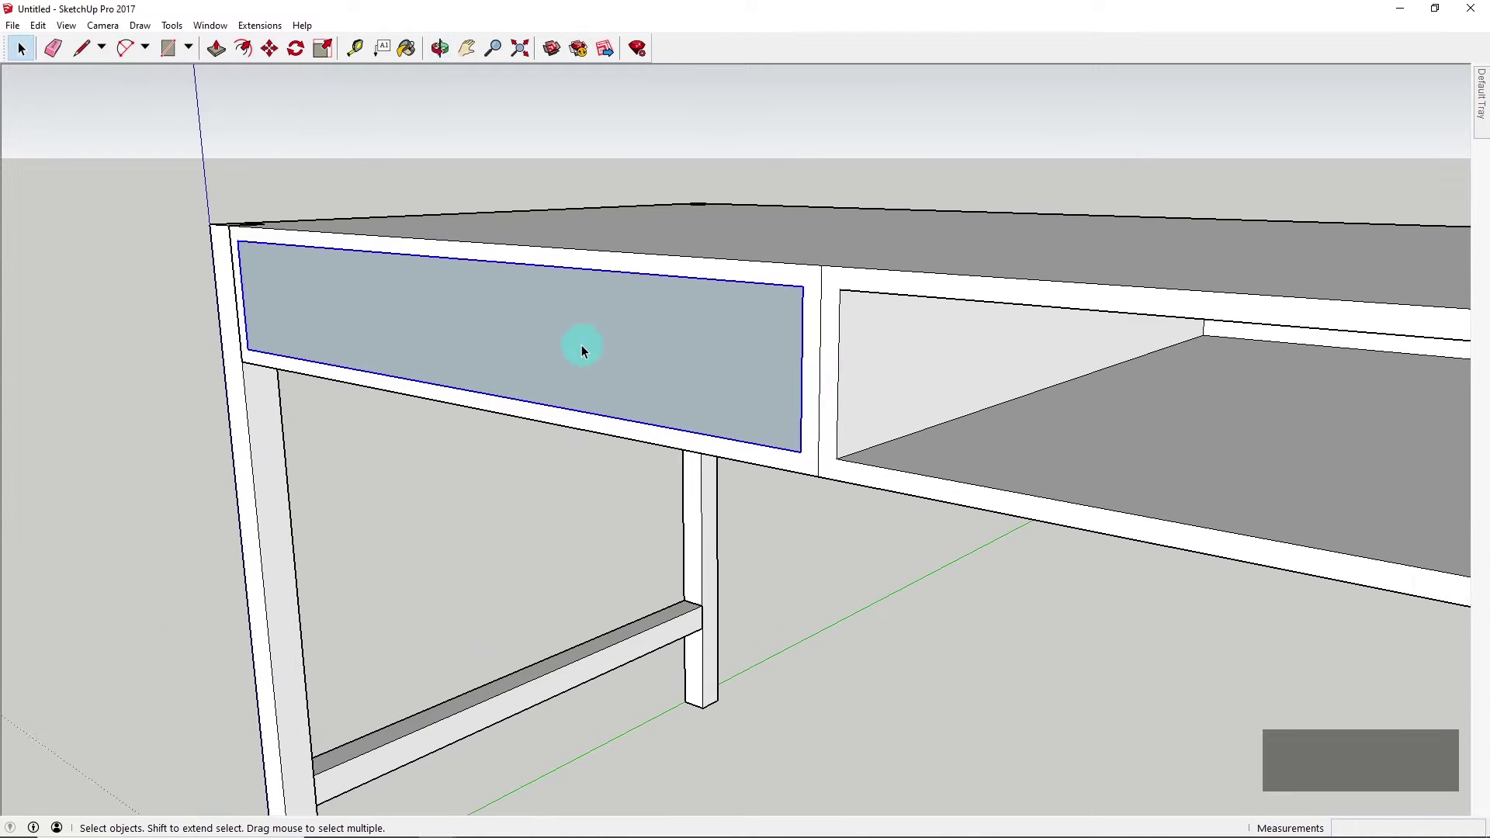
pyautogui.scroll(-2, 670, 340)
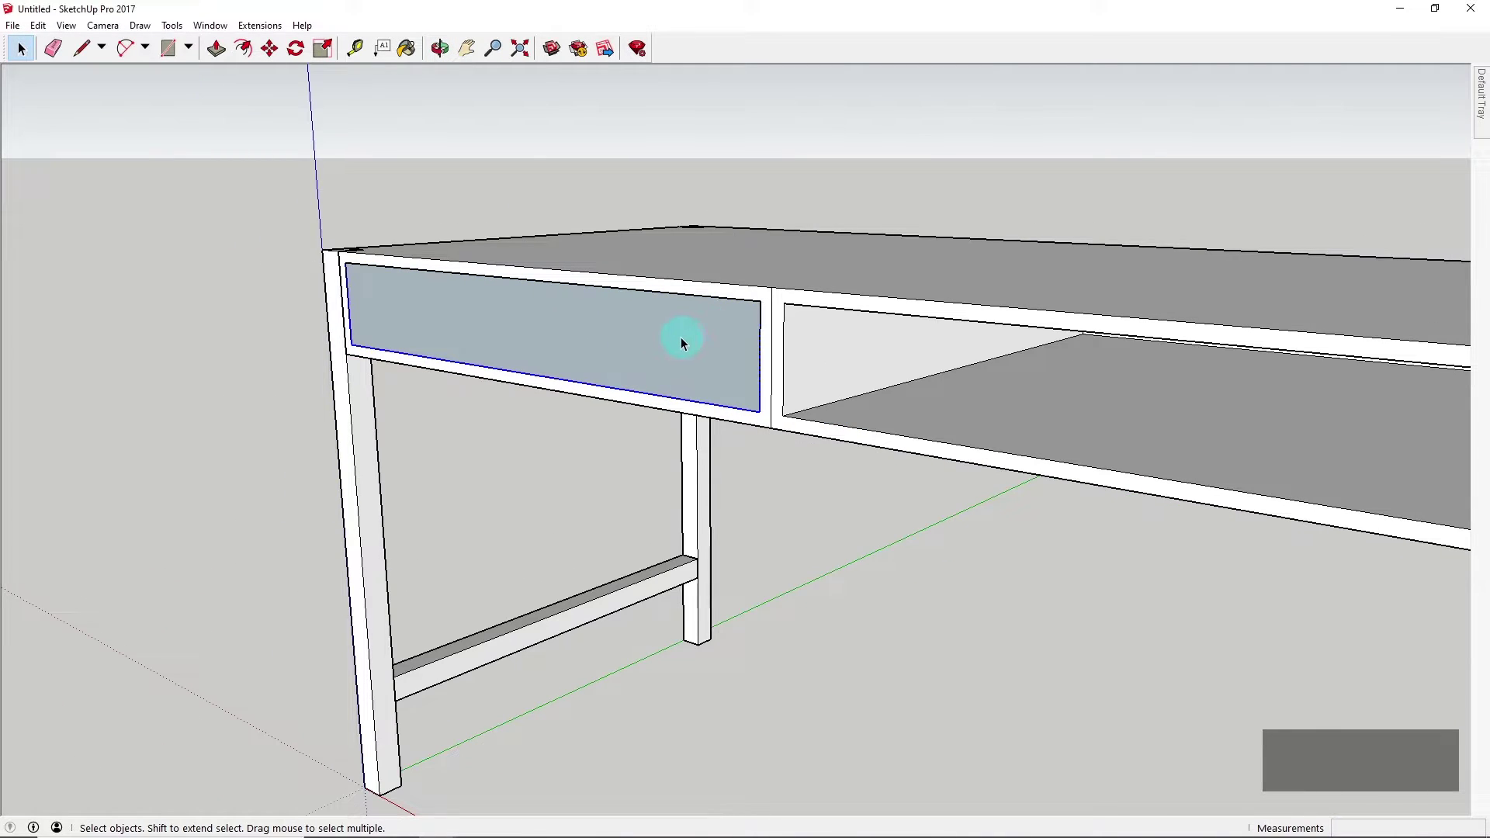
pyautogui.scroll(2, 681, 337)
pyautogui.scroll(-2, 702, 338)
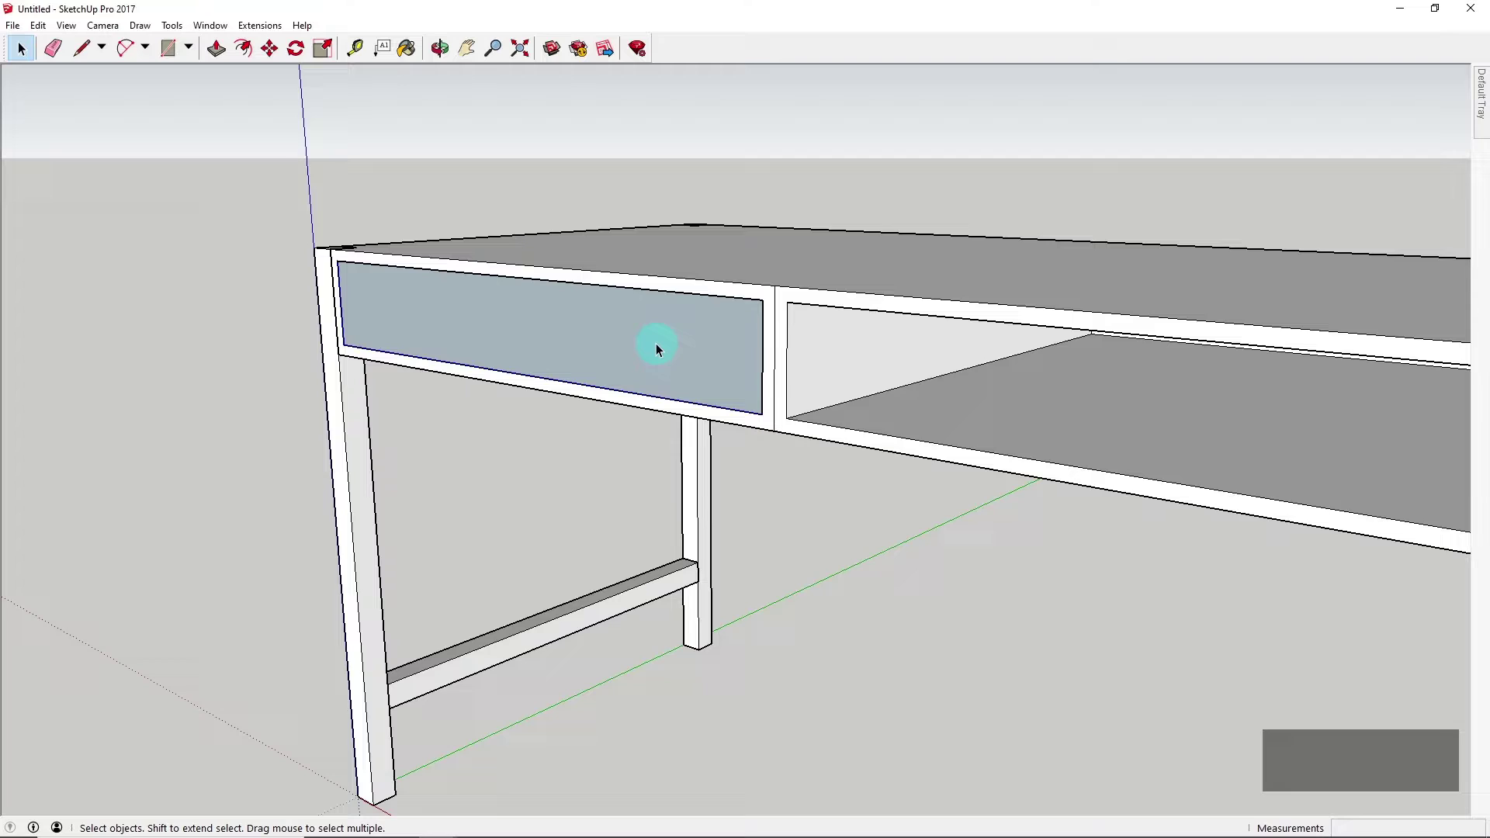
pyautogui.moveTo(655, 343); pyautogui.dragTo(659, 342, button='middle')
pyautogui.moveTo(566, 389); pyautogui.dragTo(466, 332, button='middle')
pyautogui.scroll(2, 677, 337)
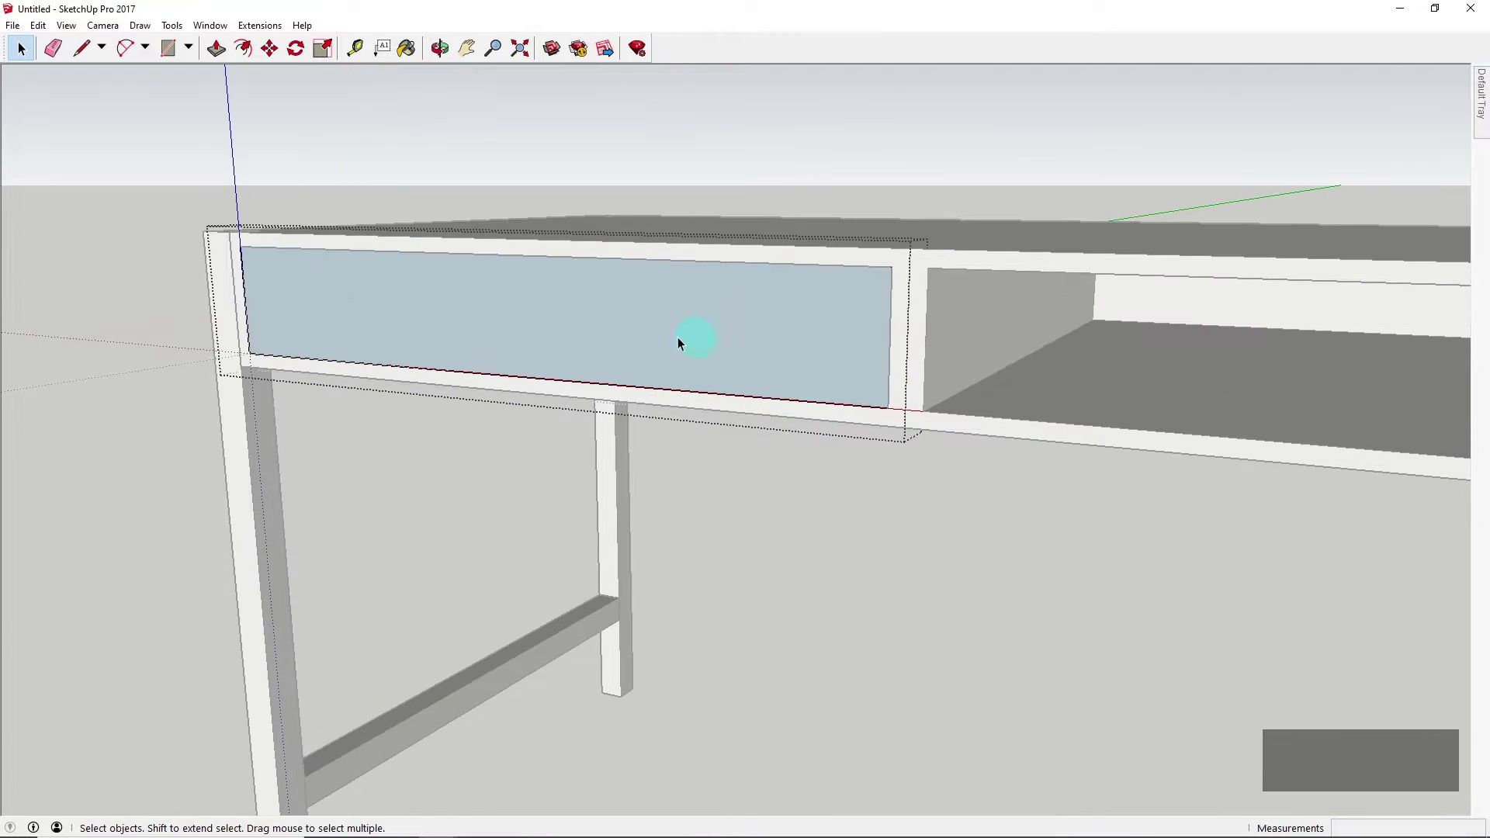
pyautogui.scroll(-1, 589, 333)
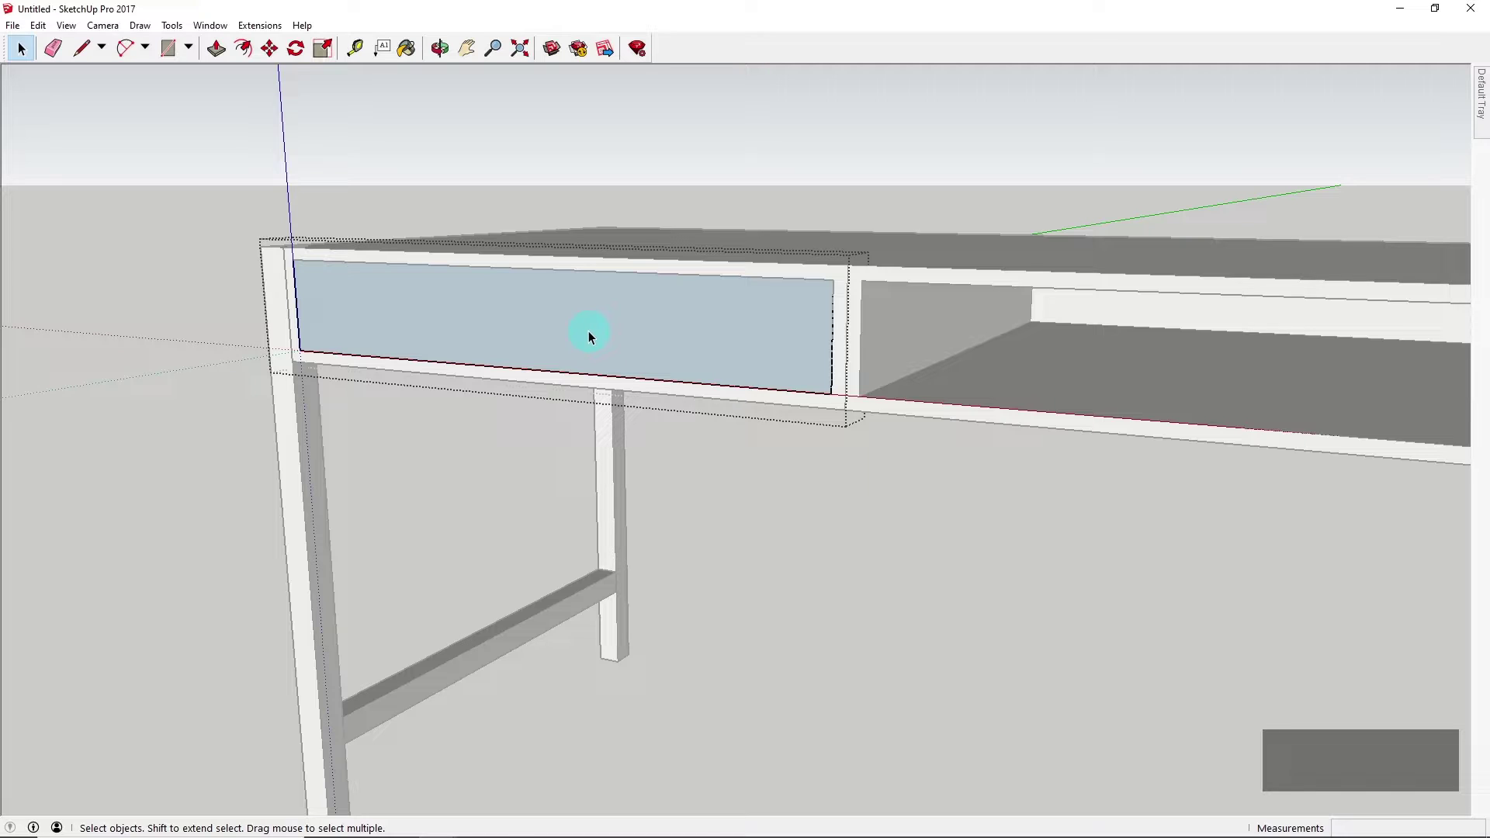
# Push/Pull the drawer front face 750 mm into the desk, using the back of the neighbouring opening as the depth reference
pyautogui.press('p')
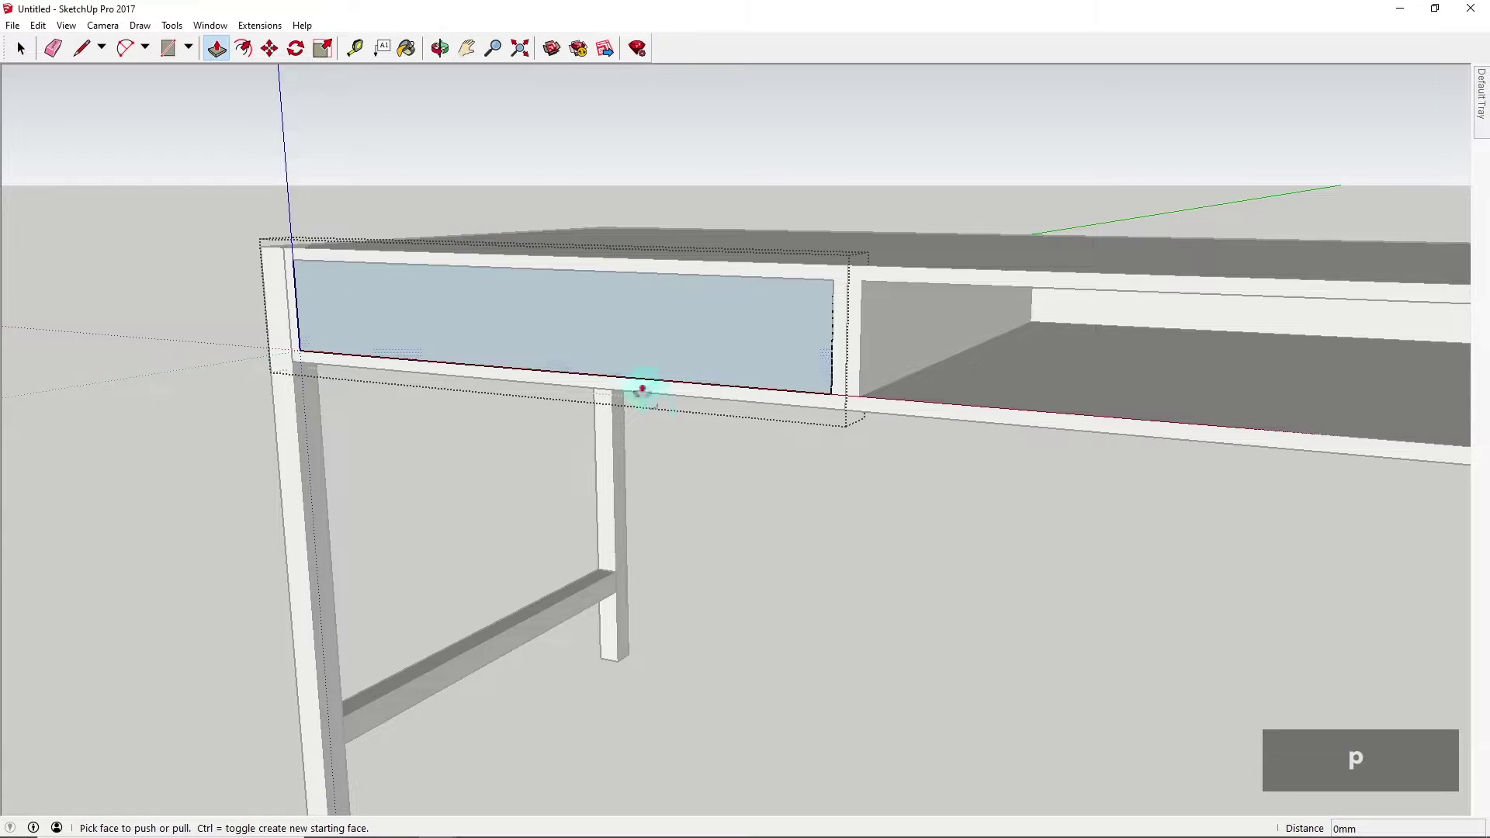
pyautogui.scroll(-1, 435, 342)
pyautogui.scroll(-1, 699, 333)
pyautogui.scroll(2, 613, 345)
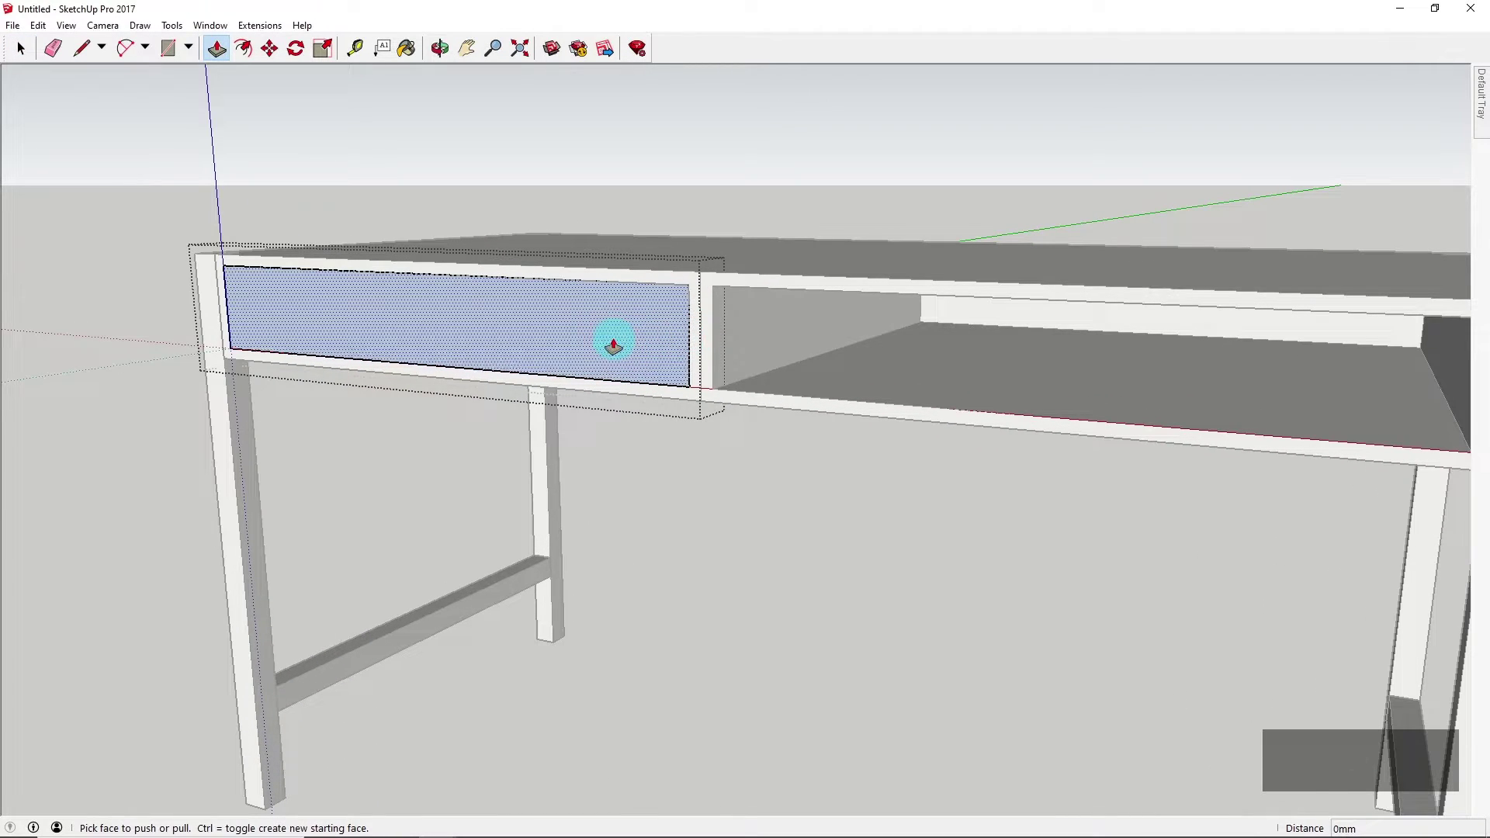
pyautogui.click(563, 335)
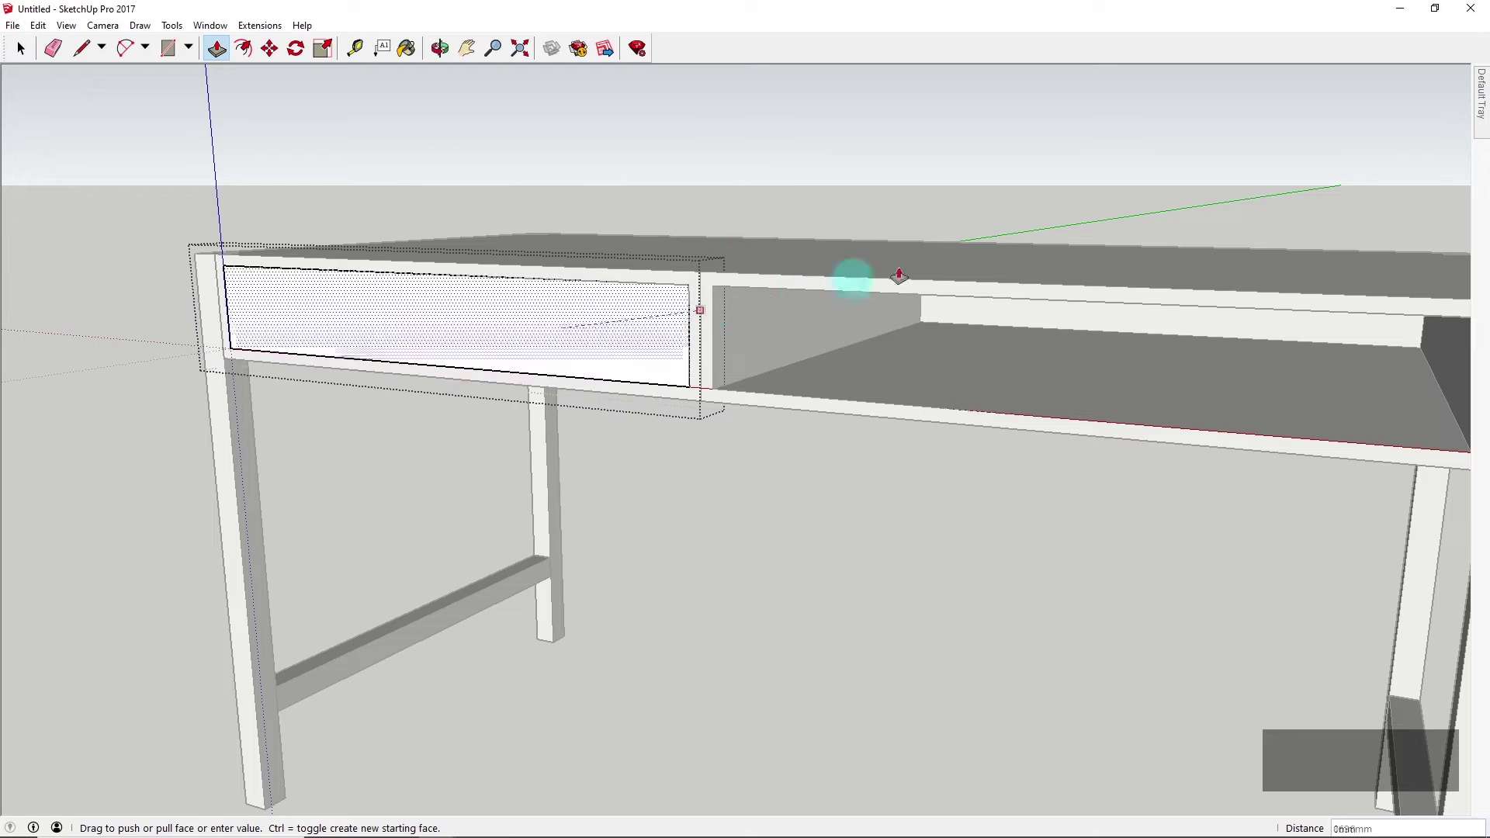
pyautogui.scroll(1, 874, 332)
pyautogui.scroll(1, 874, 332)
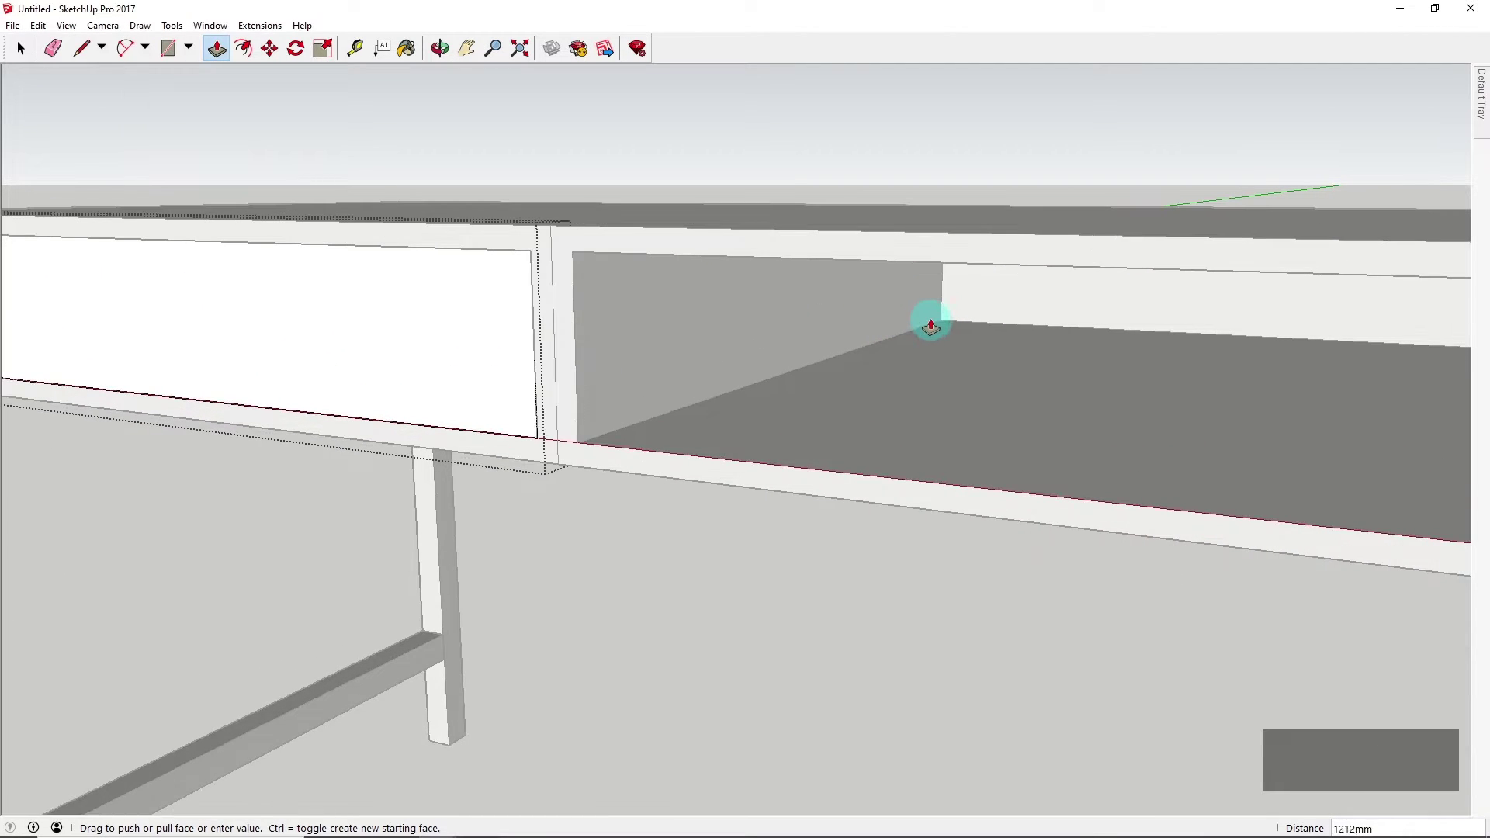
pyautogui.scroll(-1, 968, 299)
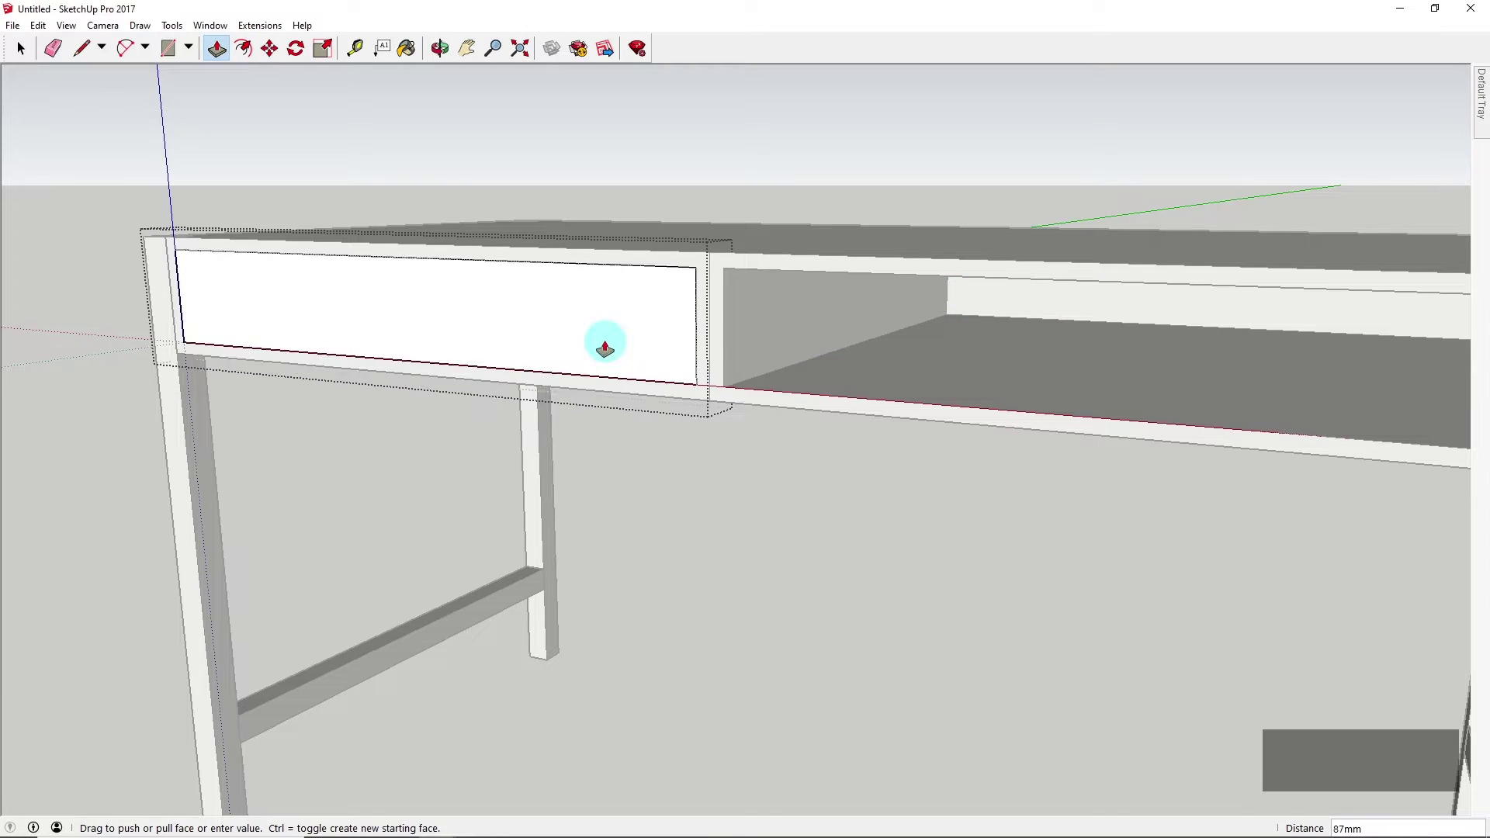
pyautogui.click(974, 303)
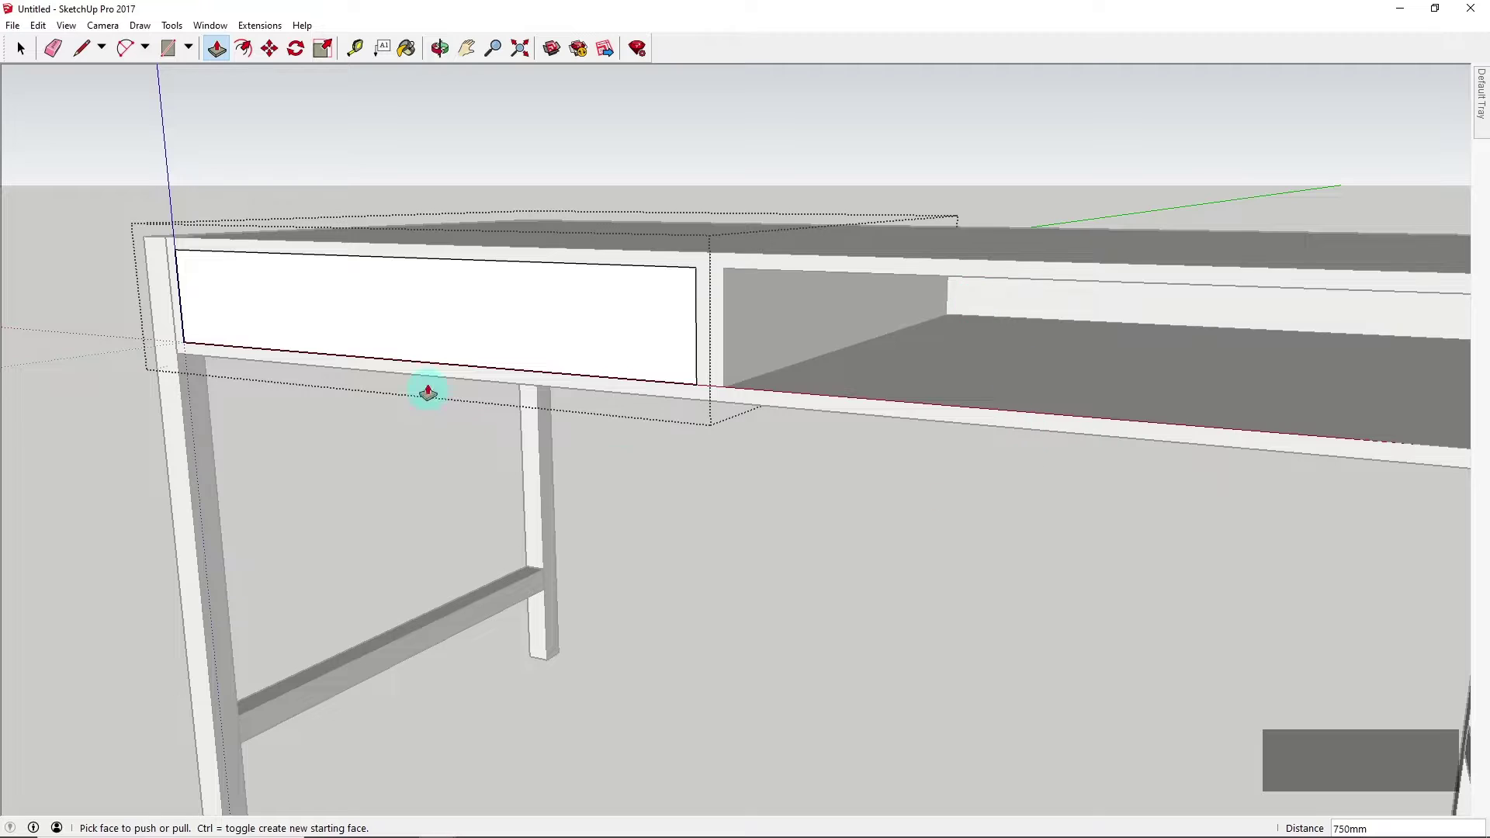
# Close the drawer group to finish editing the solid block
pyautogui.moveTo(584, 295); pyautogui.dragTo(685, 332, button='middle')
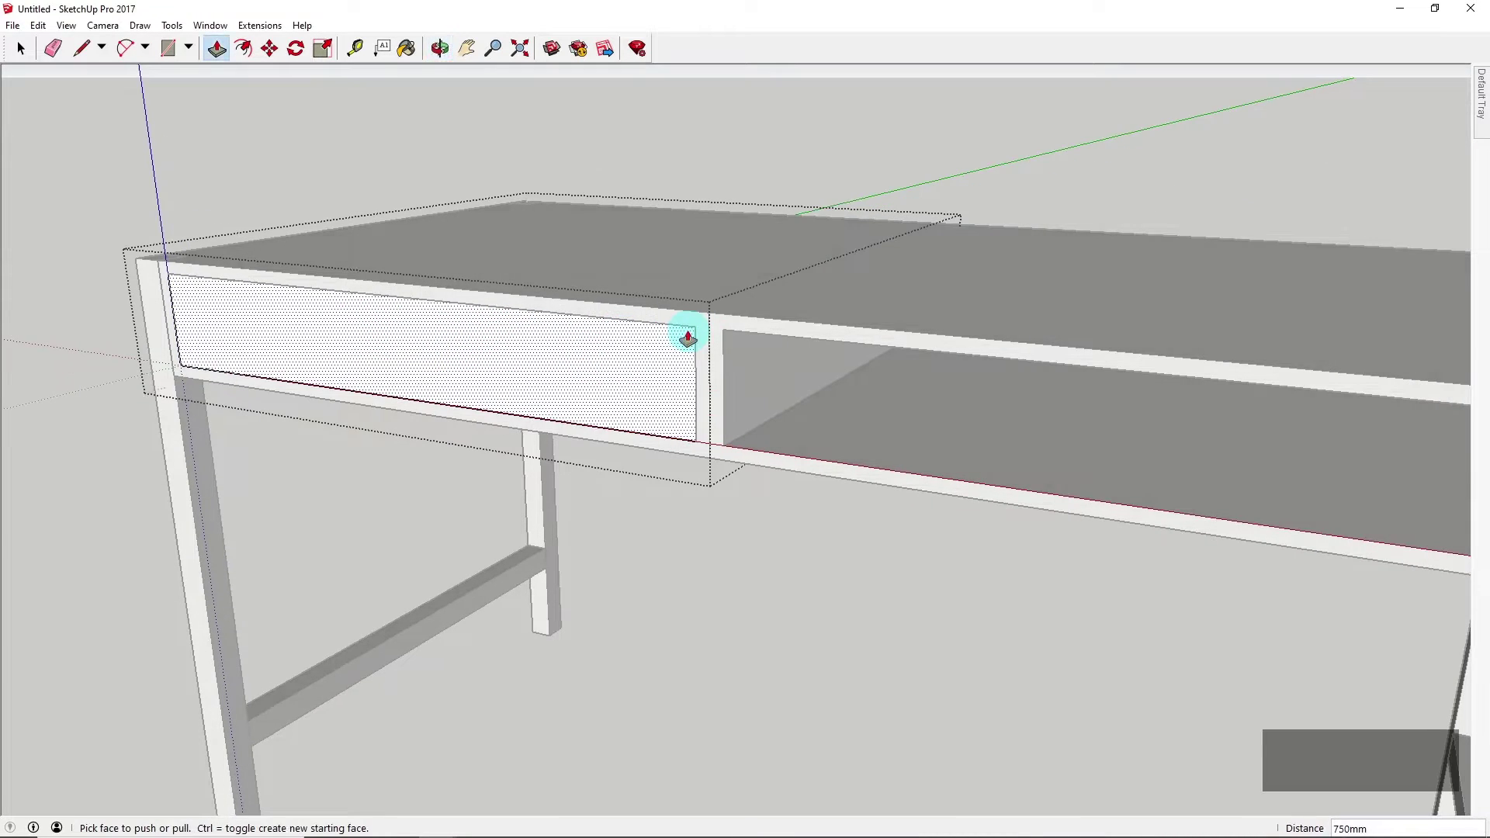
pyautogui.click(21, 48)
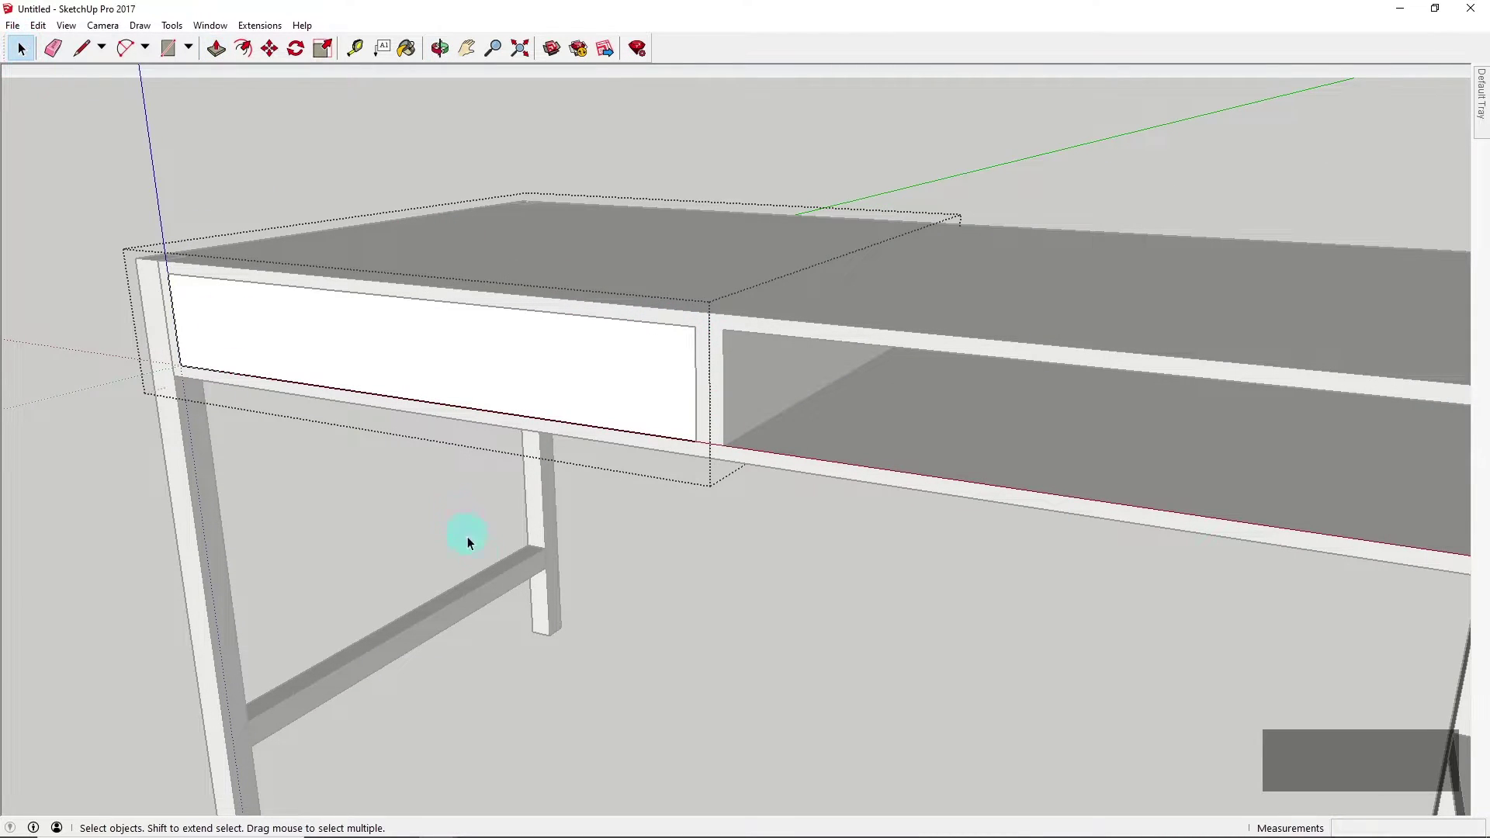
pyautogui.scroll(-5, 682, 563)
pyautogui.scroll(4, 466, 399)
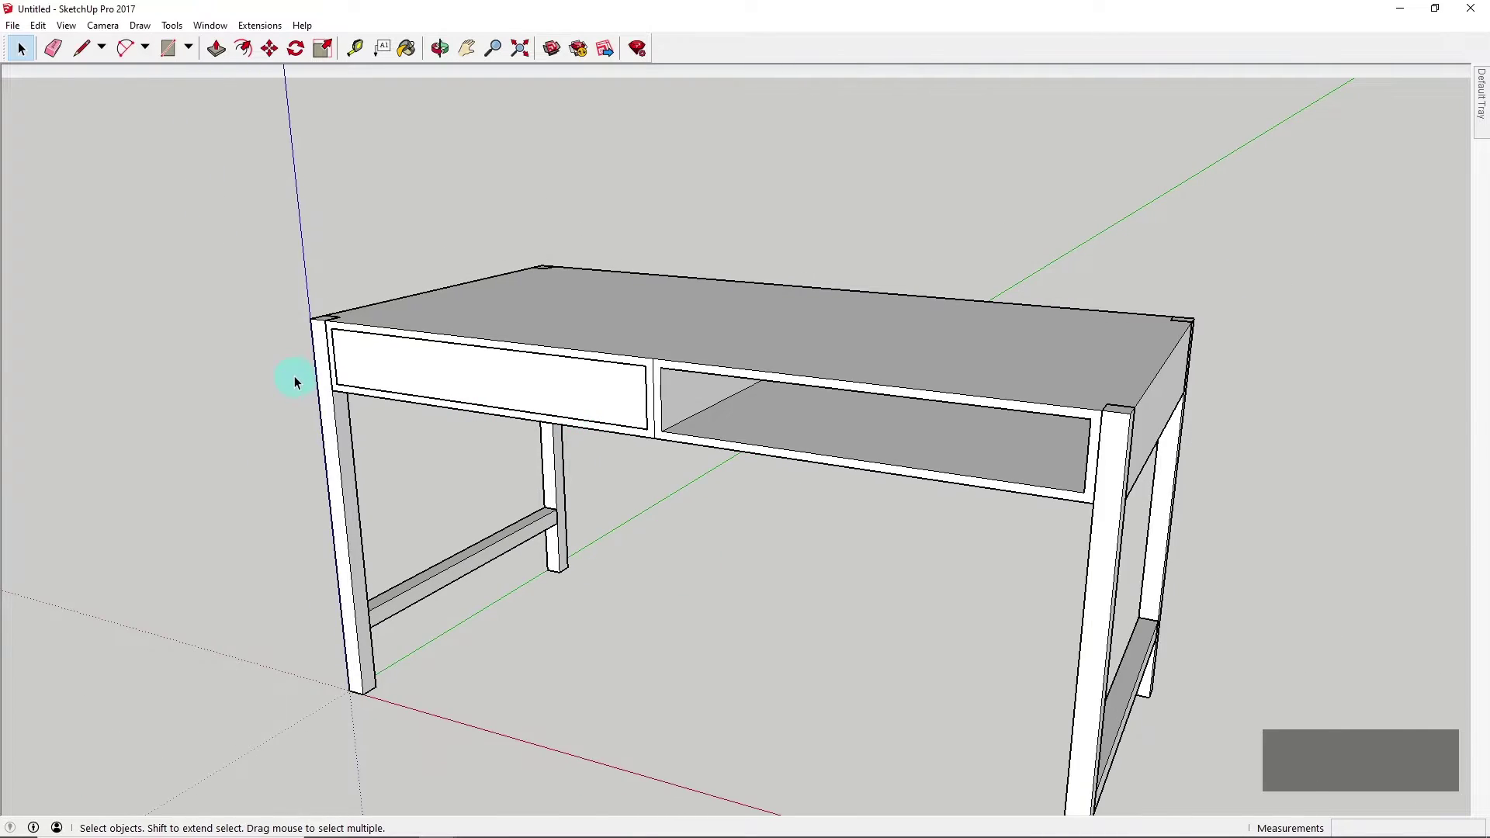
# Move the drawer block straight out of its opening along the green axis until it sits fully in front of the desk
pyautogui.scroll(-4, 483, 368)
pyautogui.click(524, 358)
pyautogui.moveTo(524, 358); pyautogui.dragTo(532, 468, button='middle')
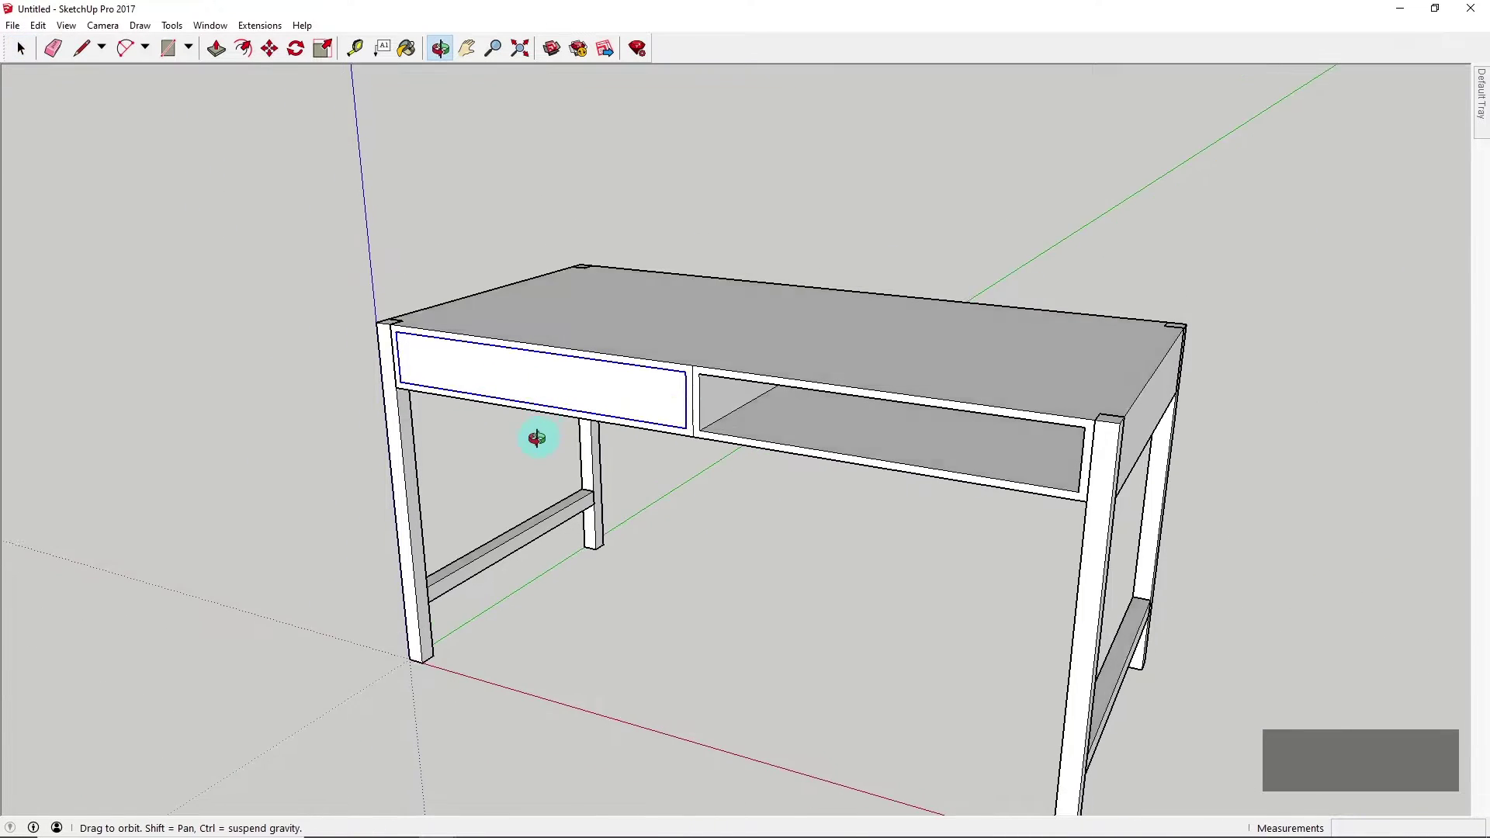
pyautogui.press('m')
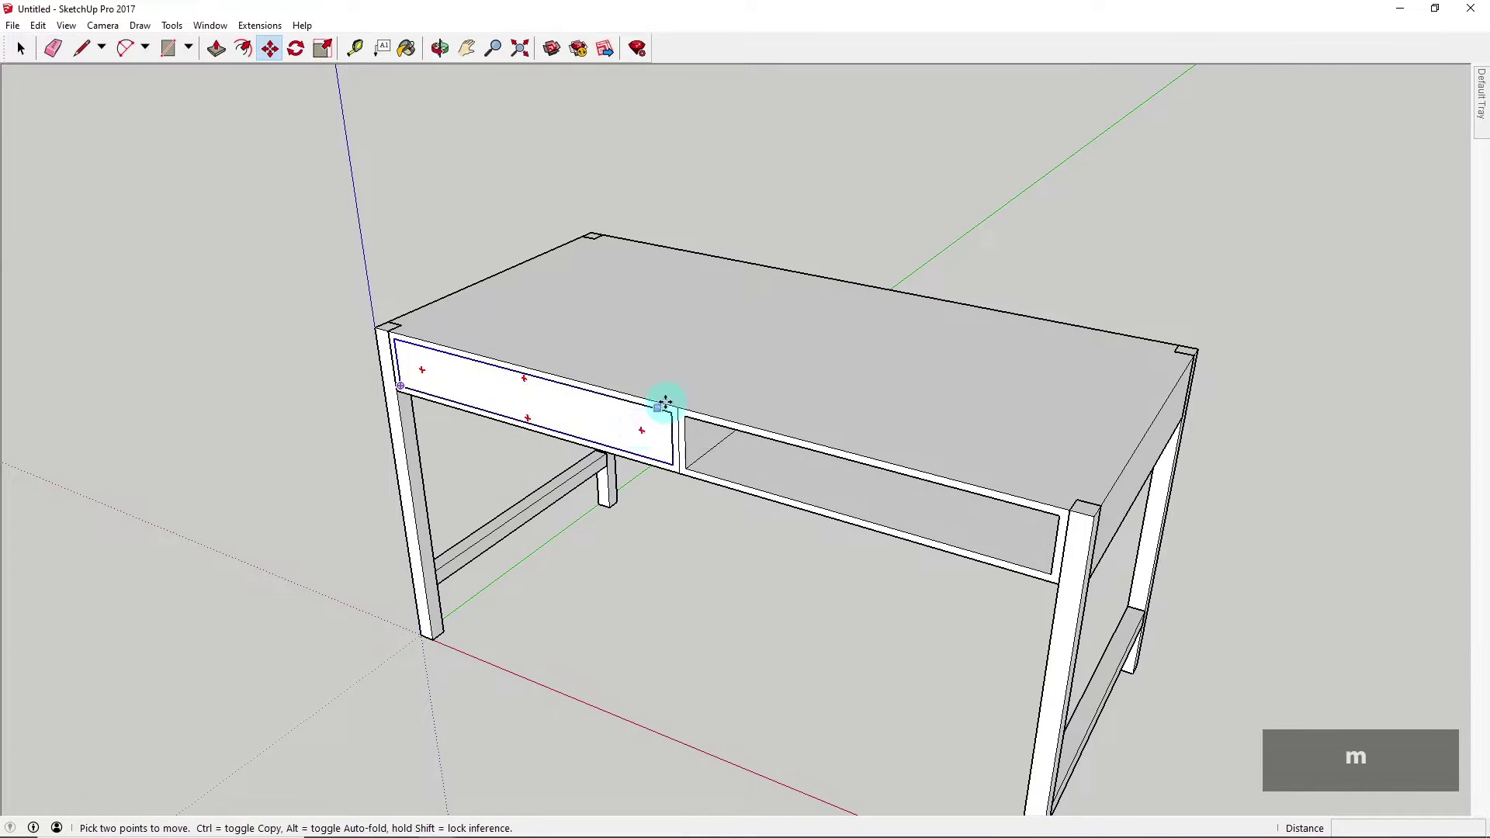
pyautogui.scroll(2, 664, 418)
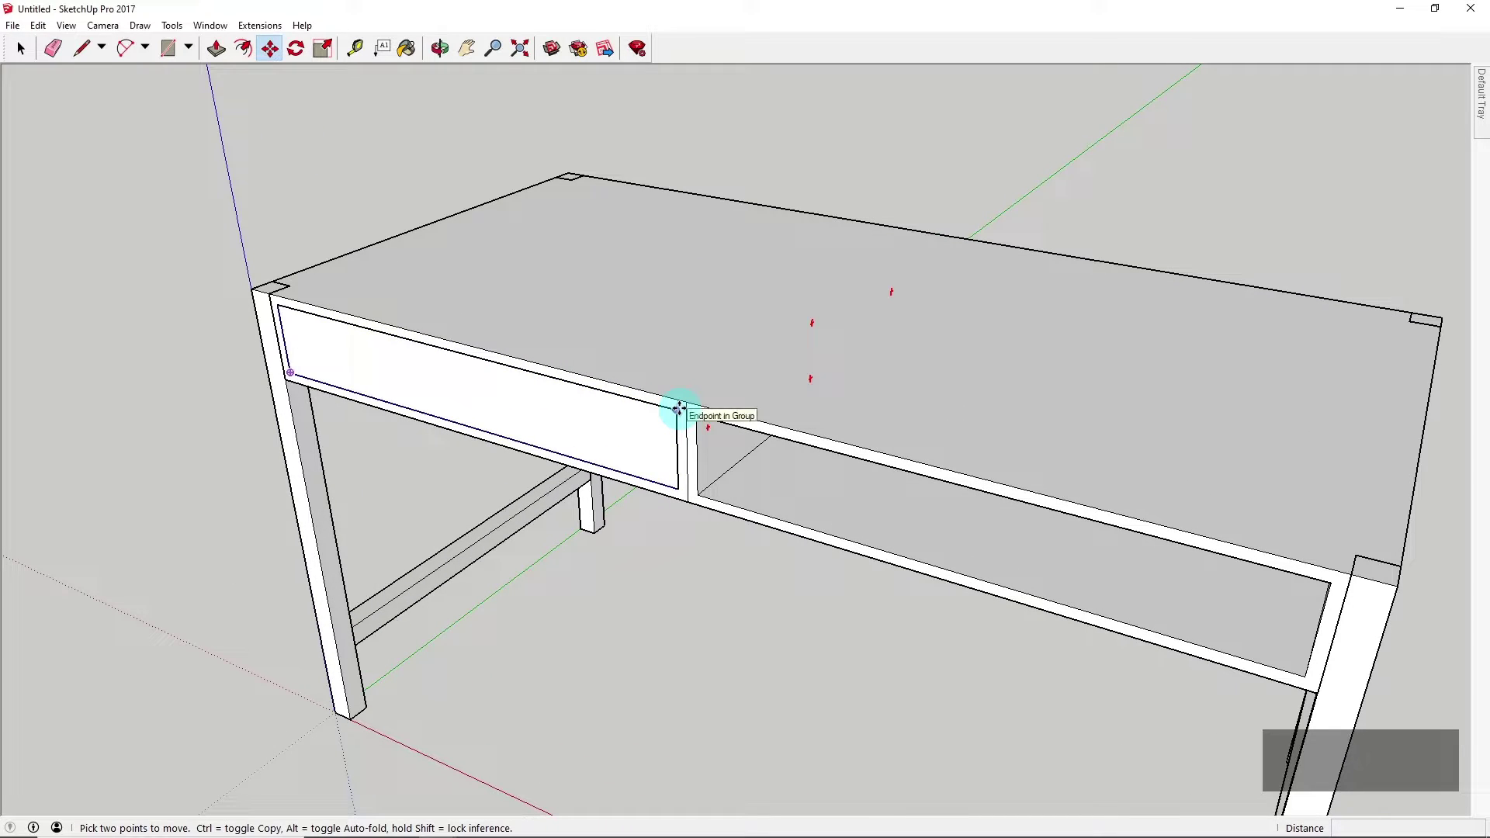
pyautogui.click(678, 409)
pyautogui.scroll(-2, 576, 475)
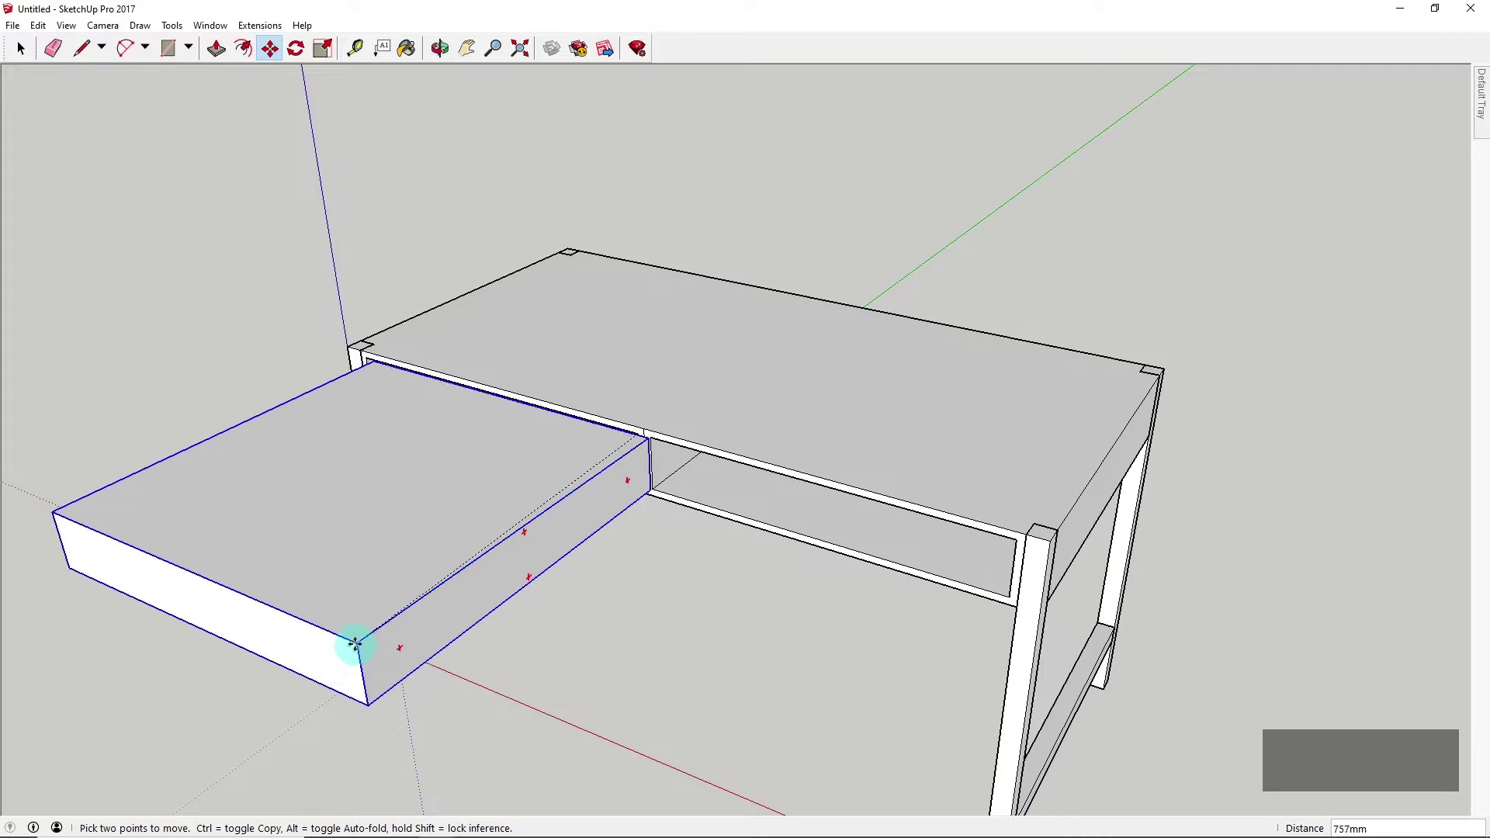
pyautogui.click(339, 652)
pyautogui.scroll(-1, 874, 378)
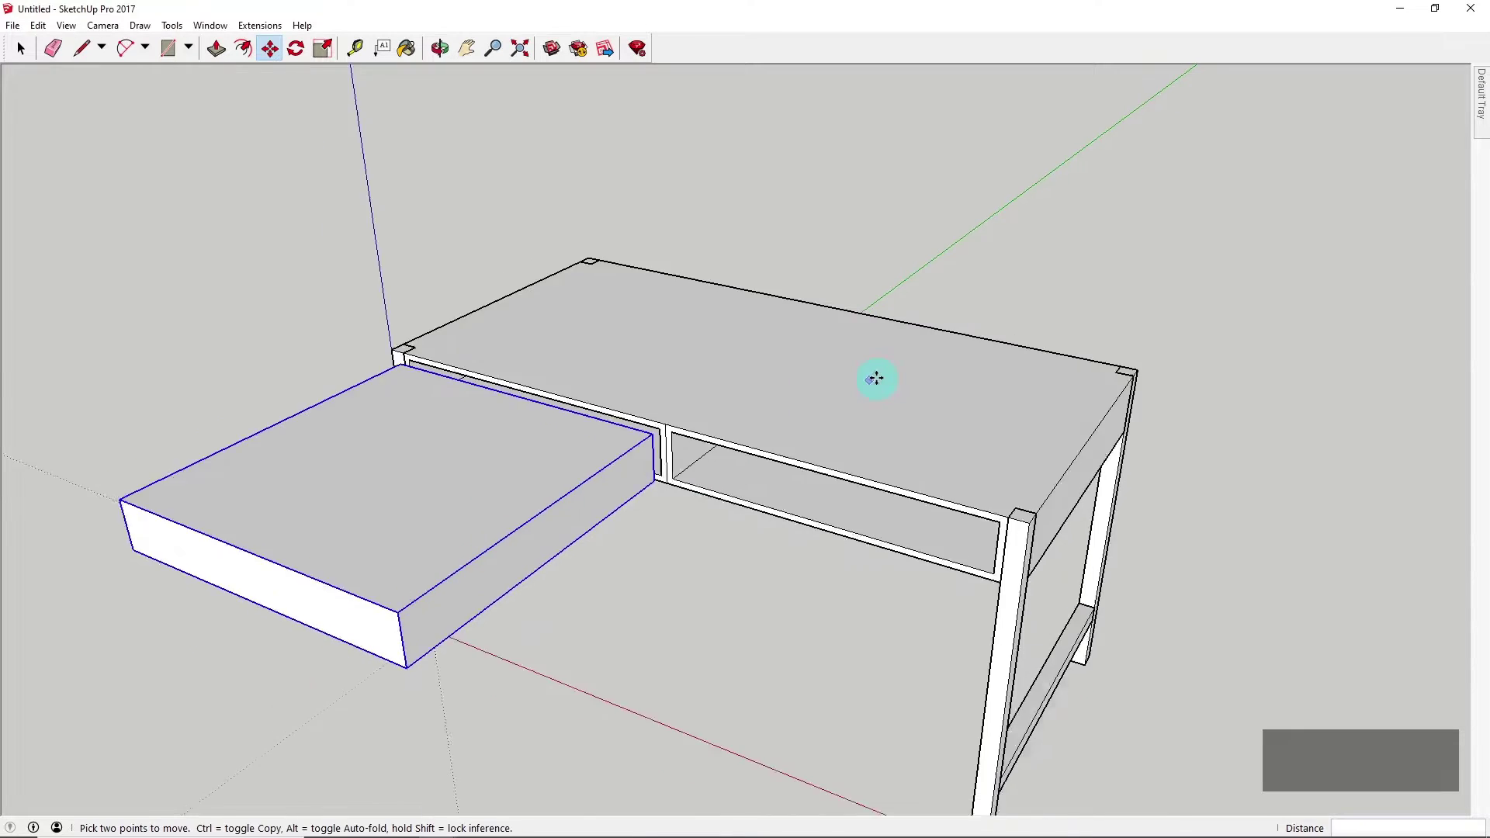
pyautogui.scroll(-2, 885, 350)
pyautogui.scroll(2, 758, 416)
pyautogui.scroll(2, 752, 437)
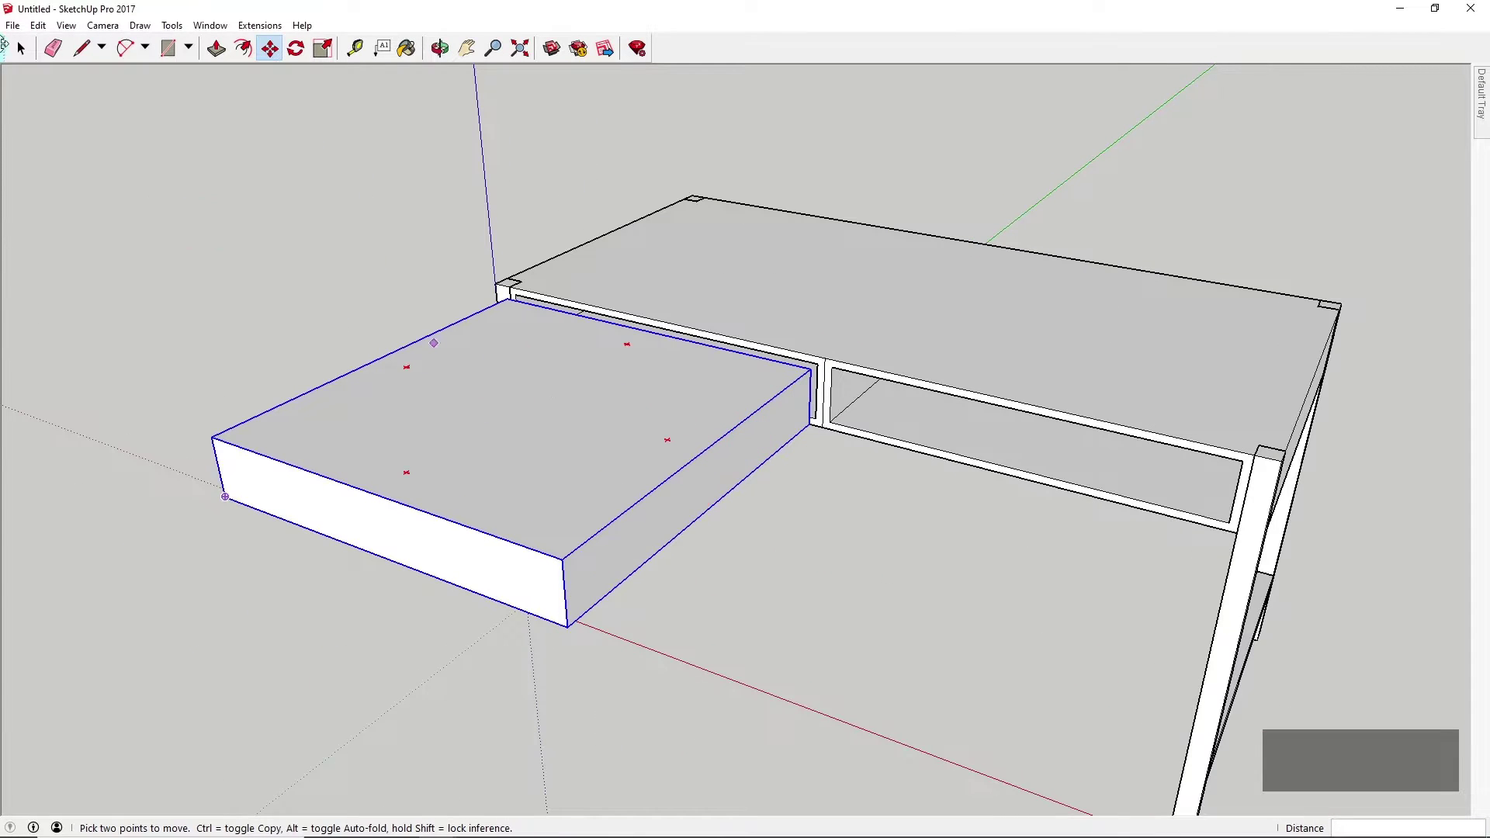
# Open the drawer group for editing and offset the outline of its top face 15 mm inwards
pyautogui.click(21, 48)
pyautogui.moveTo(453, 399); pyautogui.dragTo(477, 475, button='middle')
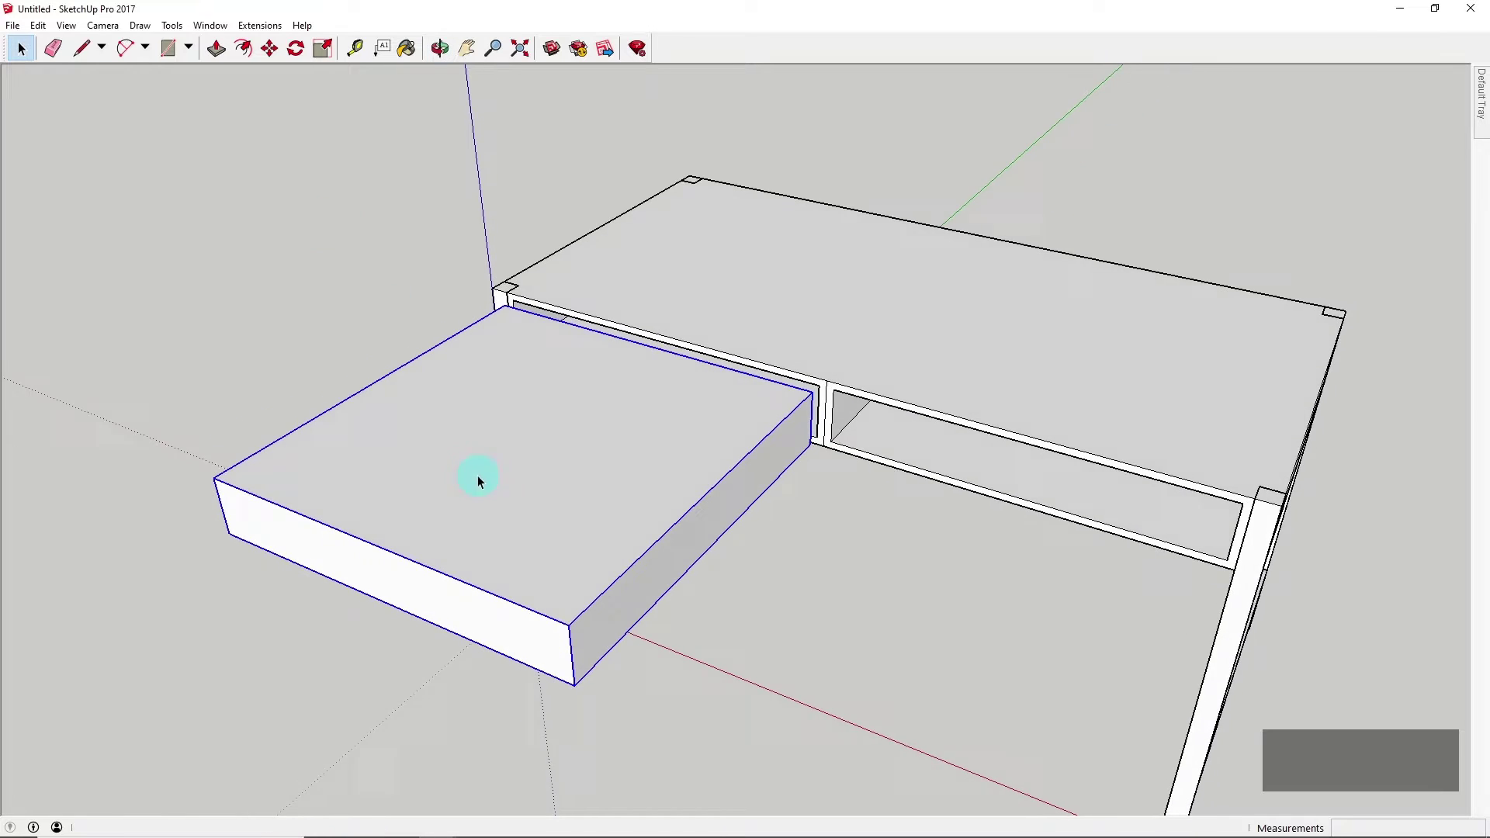
pyautogui.doubleClick(535, 446)
pyautogui.scroll(-2, 686, 399)
pyautogui.scroll(2, 674, 407)
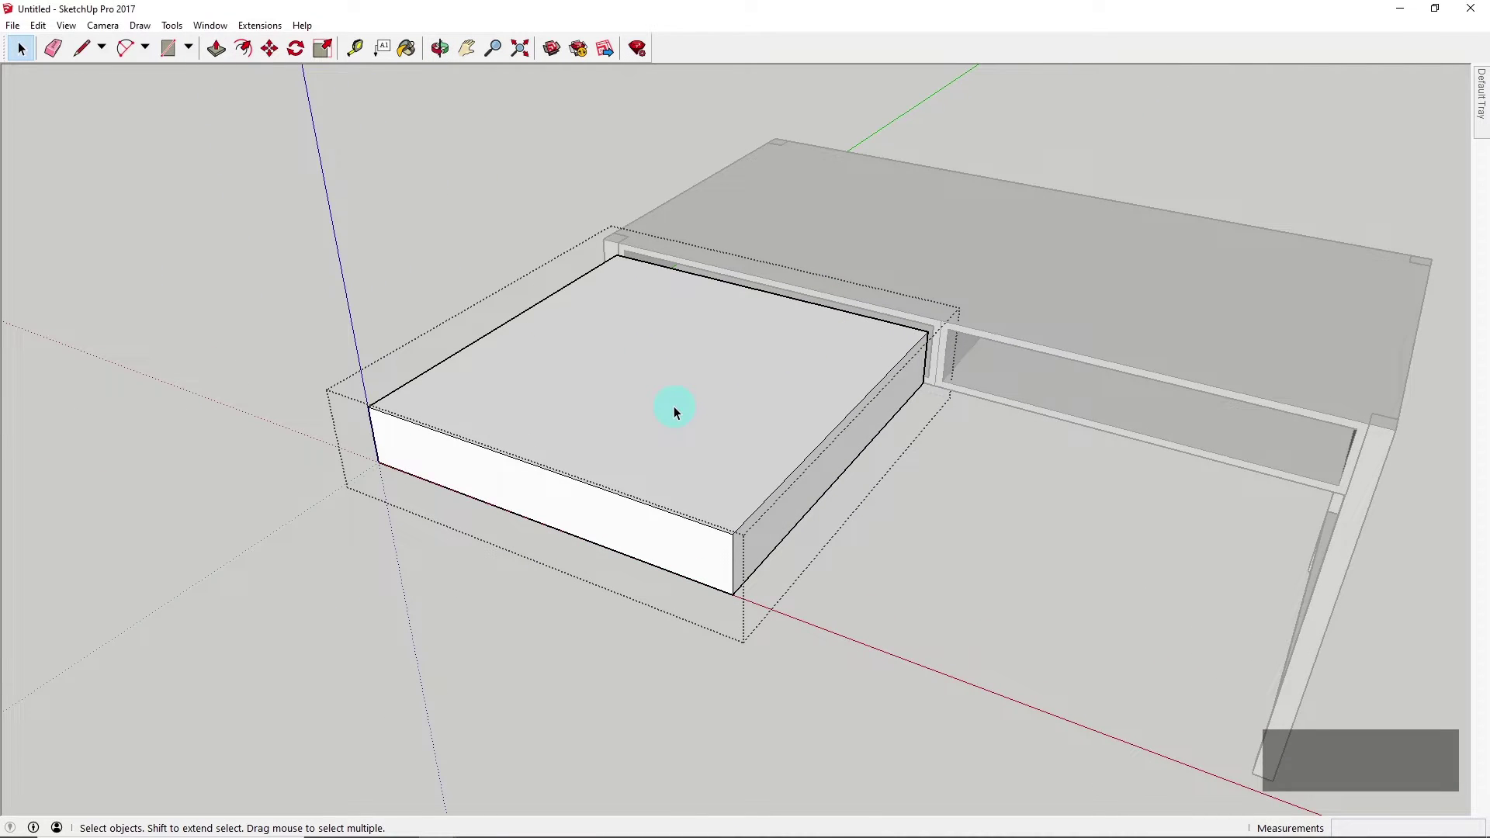
pyautogui.click(246, 48)
pyautogui.scroll(3, 422, 399)
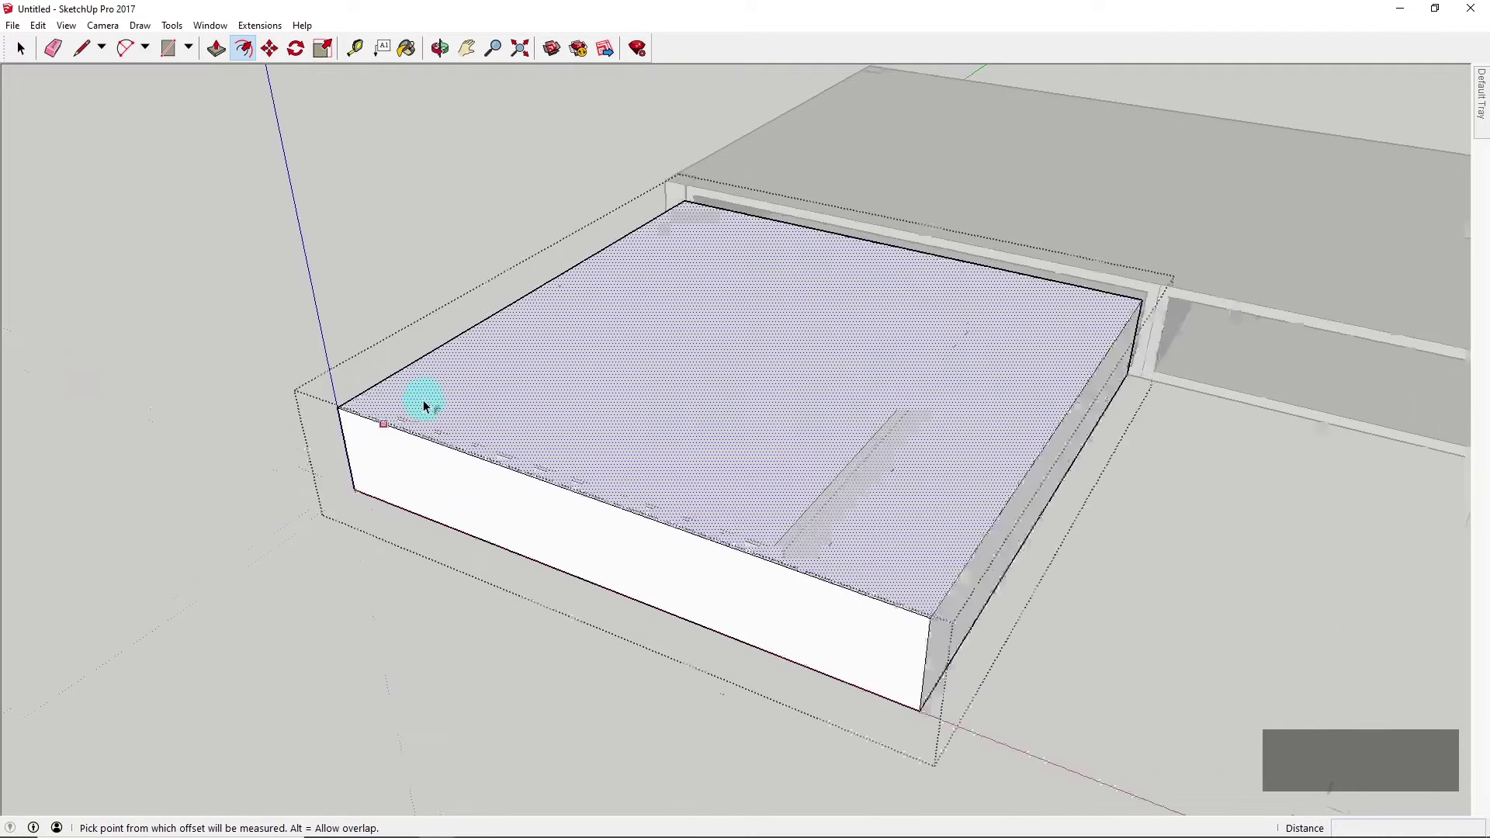
pyautogui.click(422, 356)
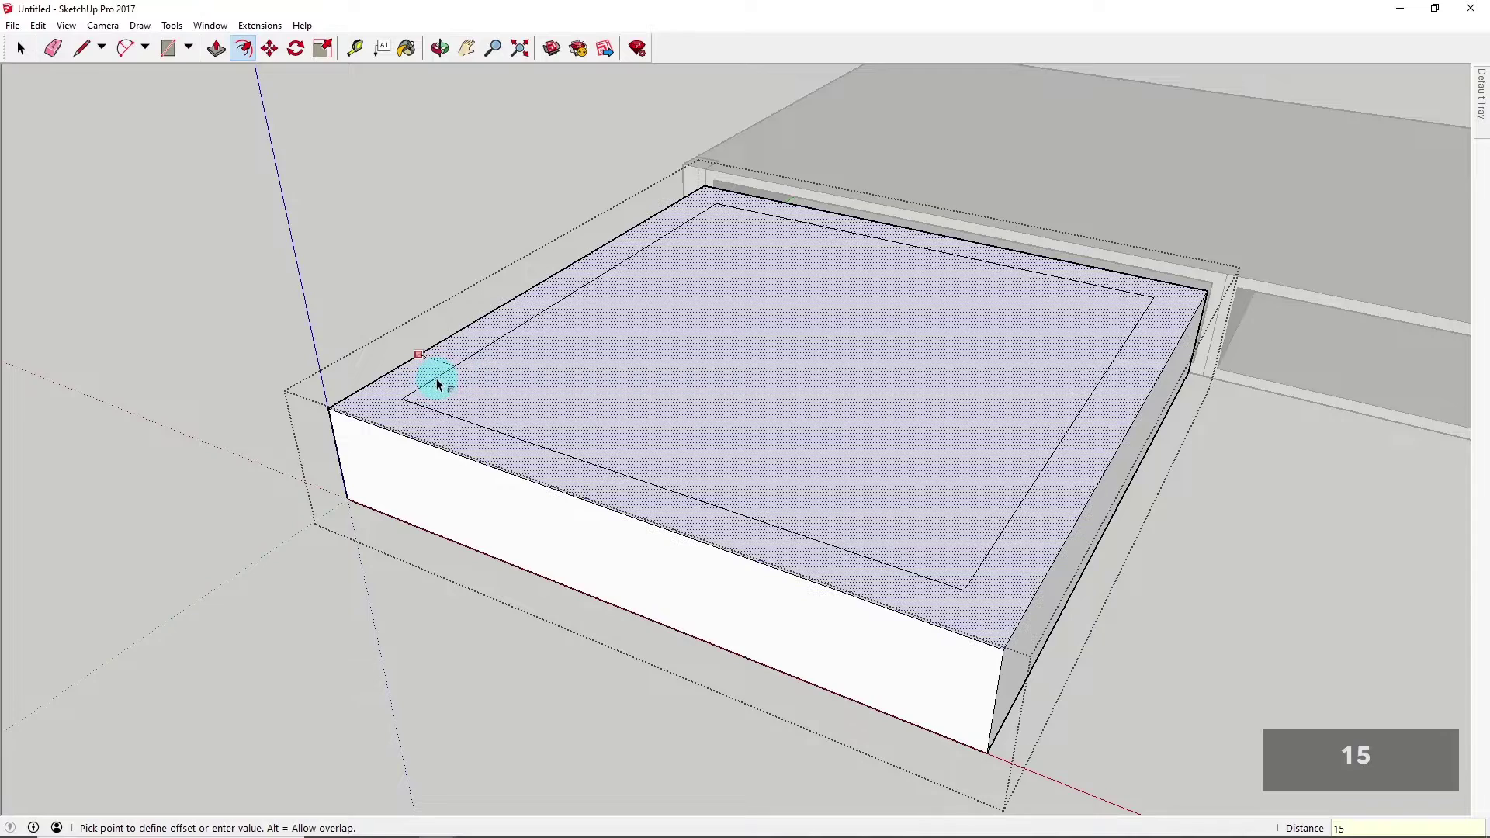
pyautogui.press('Return')
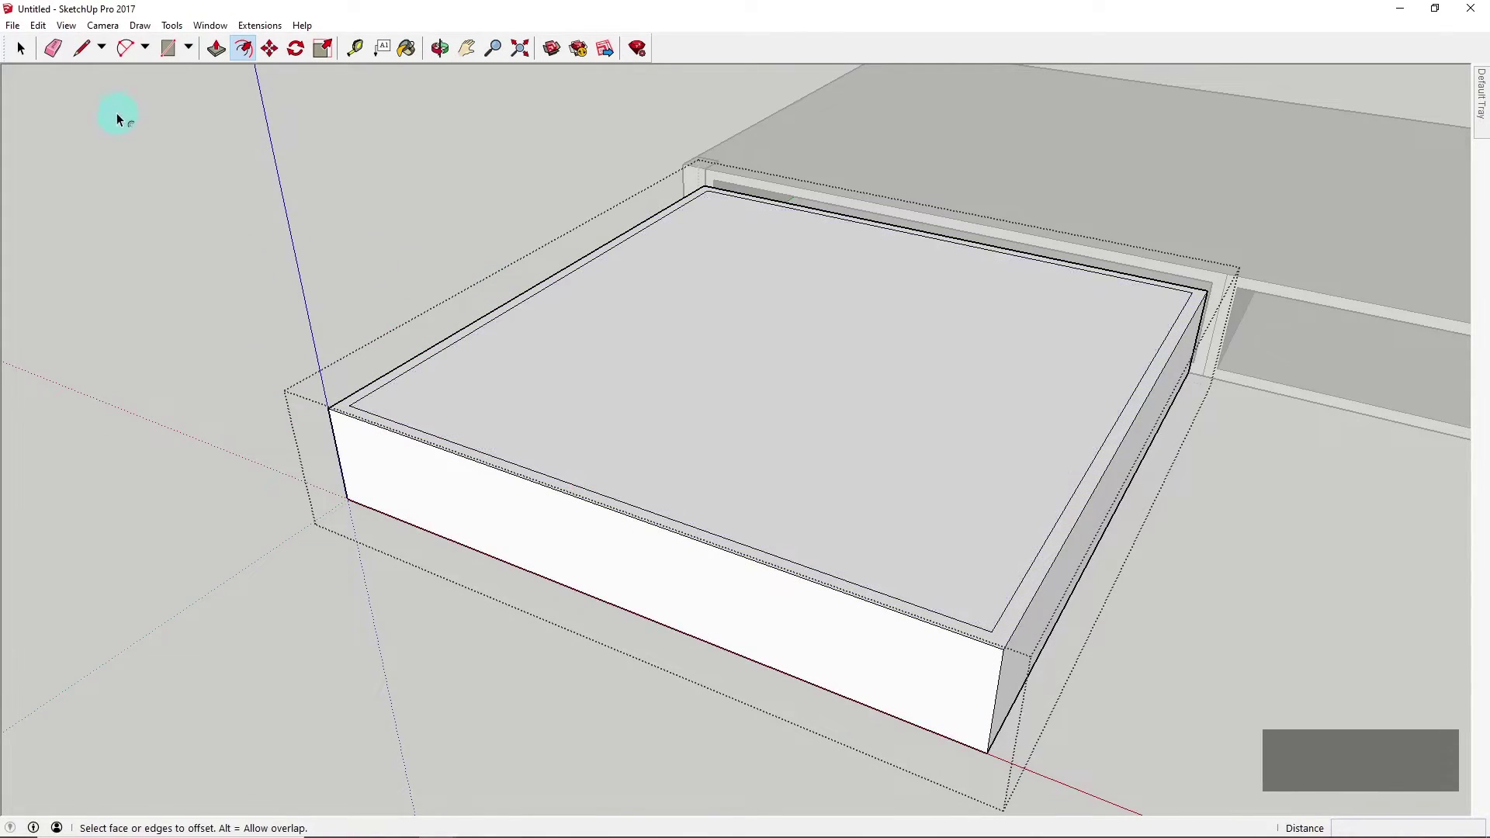
# Push/Pull the inner top face 100 mm down to hollow out the drawer, and close the group
pyautogui.click(216, 48)
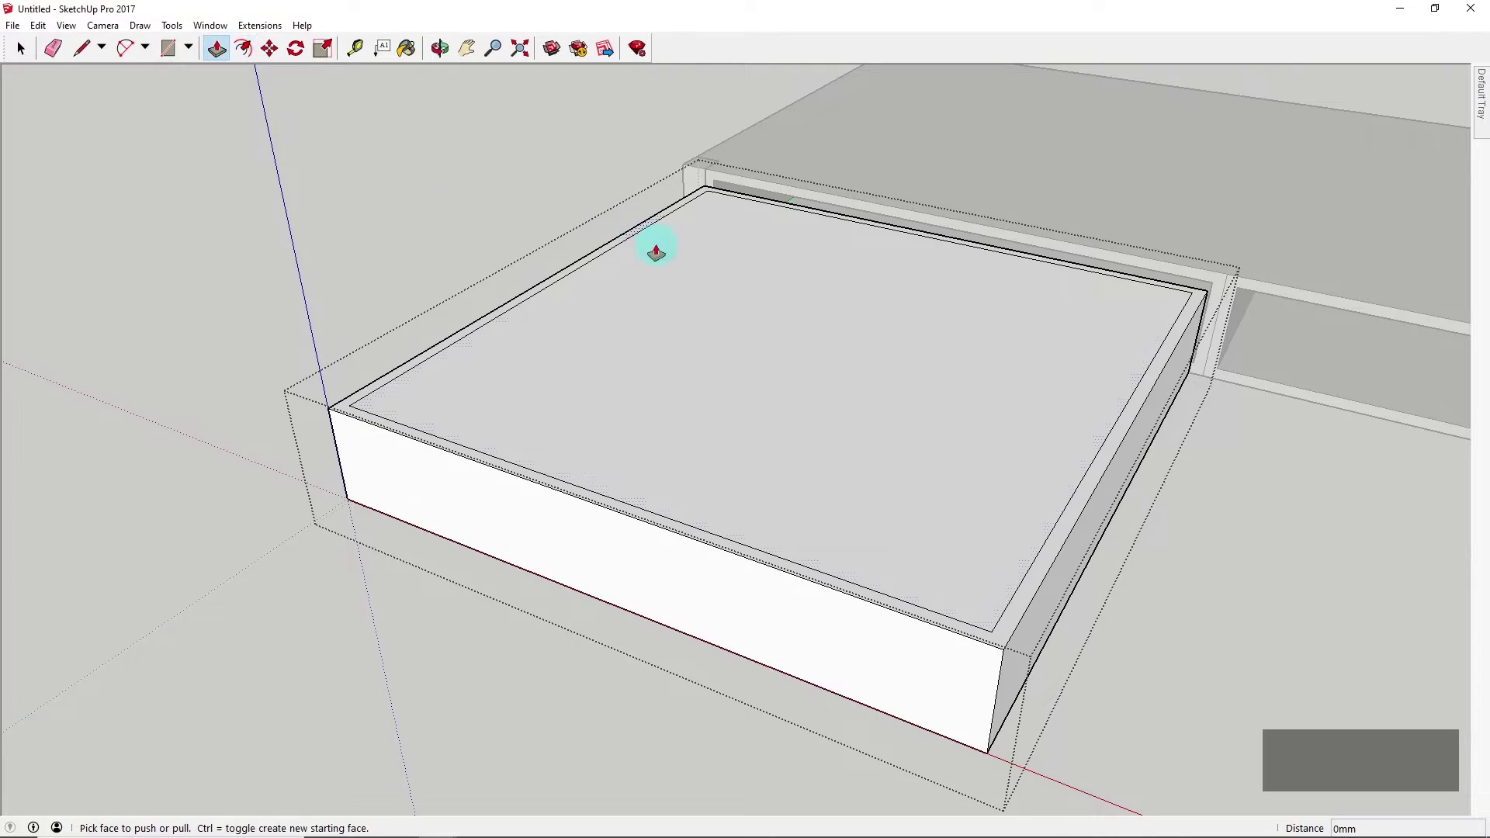
pyautogui.scroll(-3, 475, 349)
pyautogui.scroll(3, 760, 341)
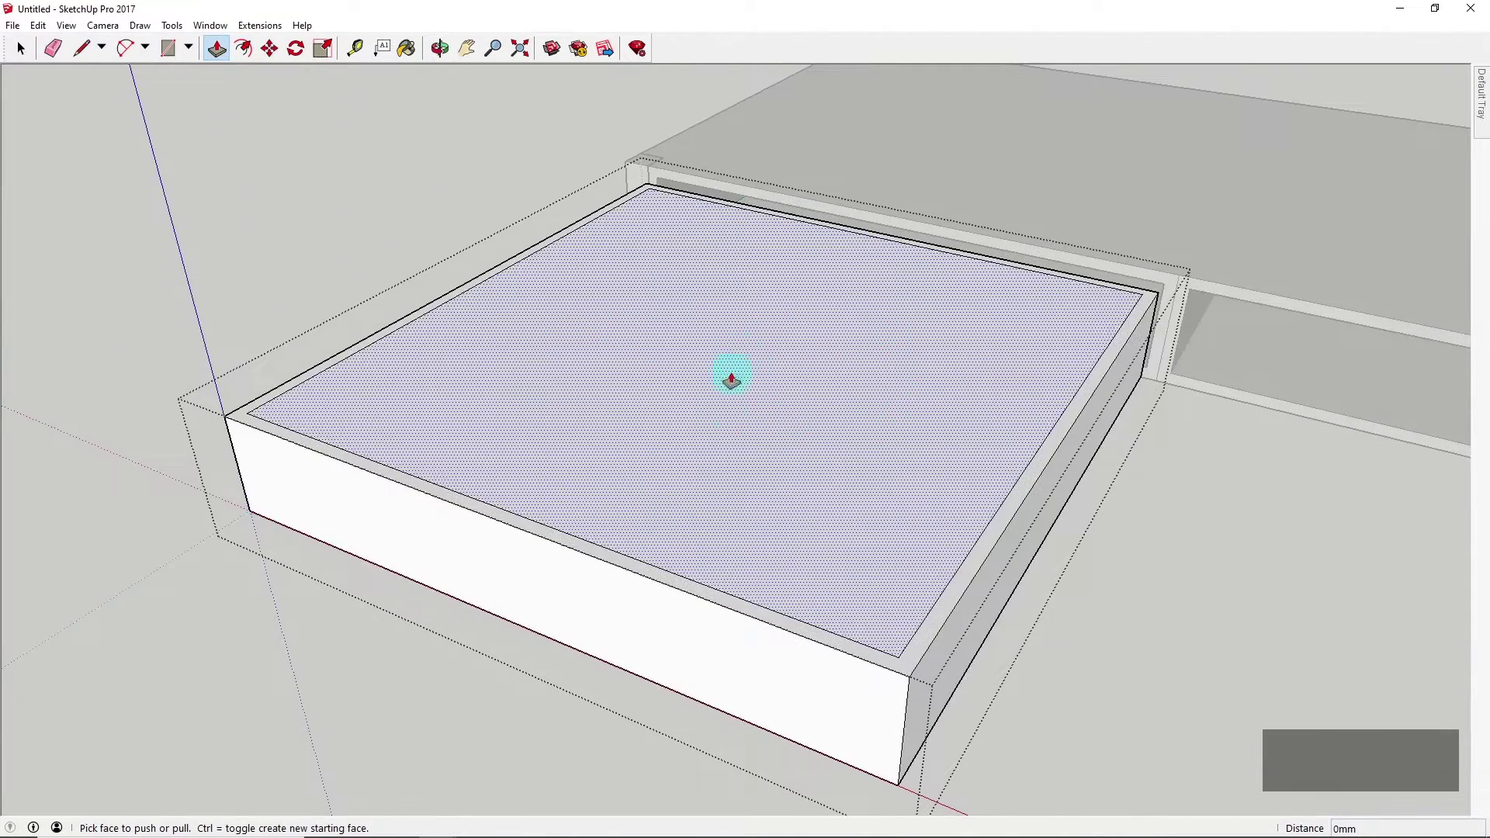
pyautogui.scroll(-2, 388, 442)
pyautogui.moveTo(575, 411); pyautogui.dragTo(775, 745)
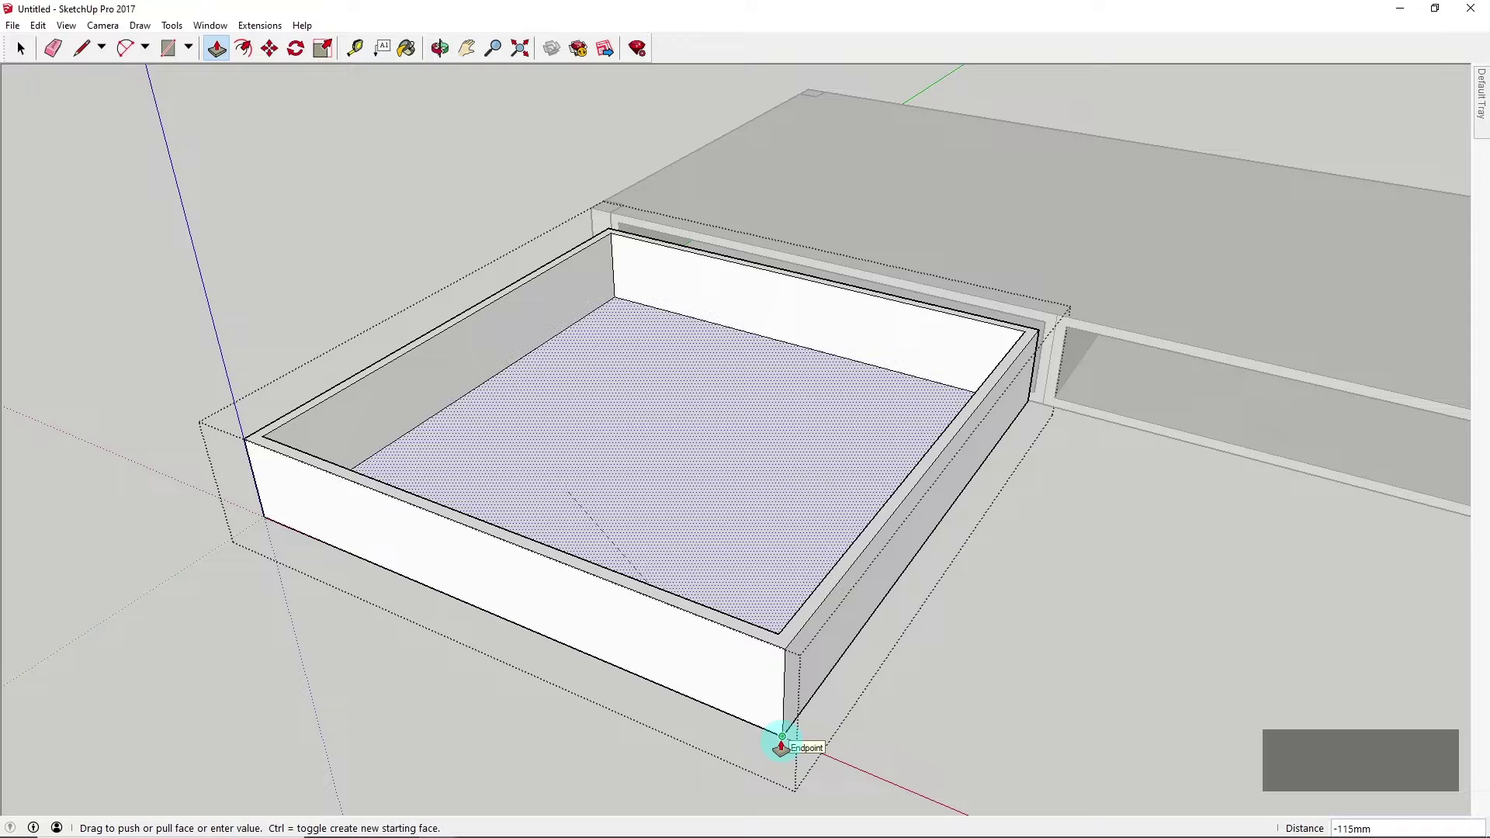
pyautogui.moveTo(782, 745); pyautogui.dragTo(607, 483)
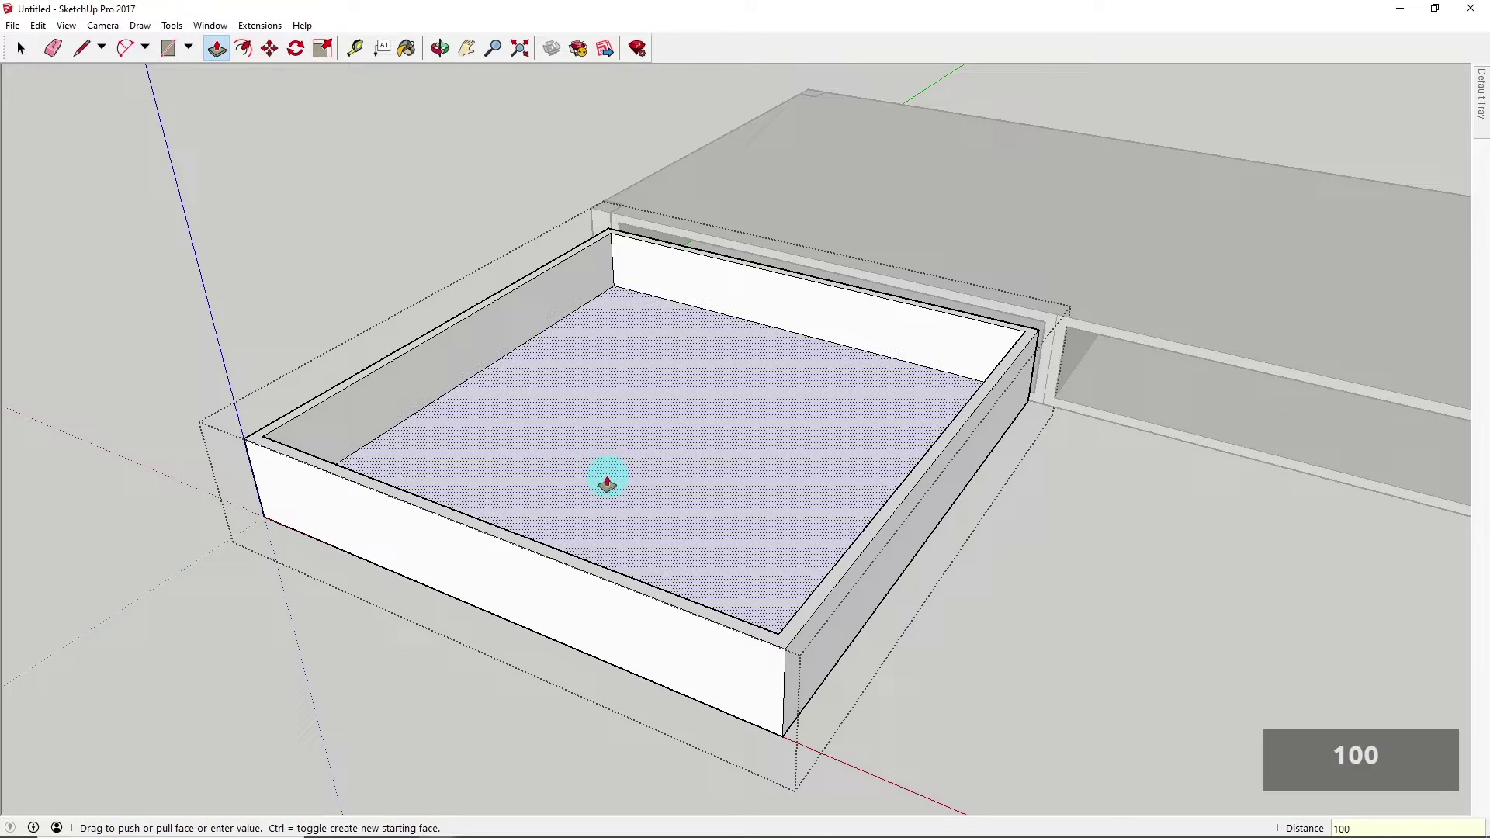
pyautogui.press('Return')
pyautogui.moveTo(608, 475); pyautogui.dragTo(350, 234, button='middle')
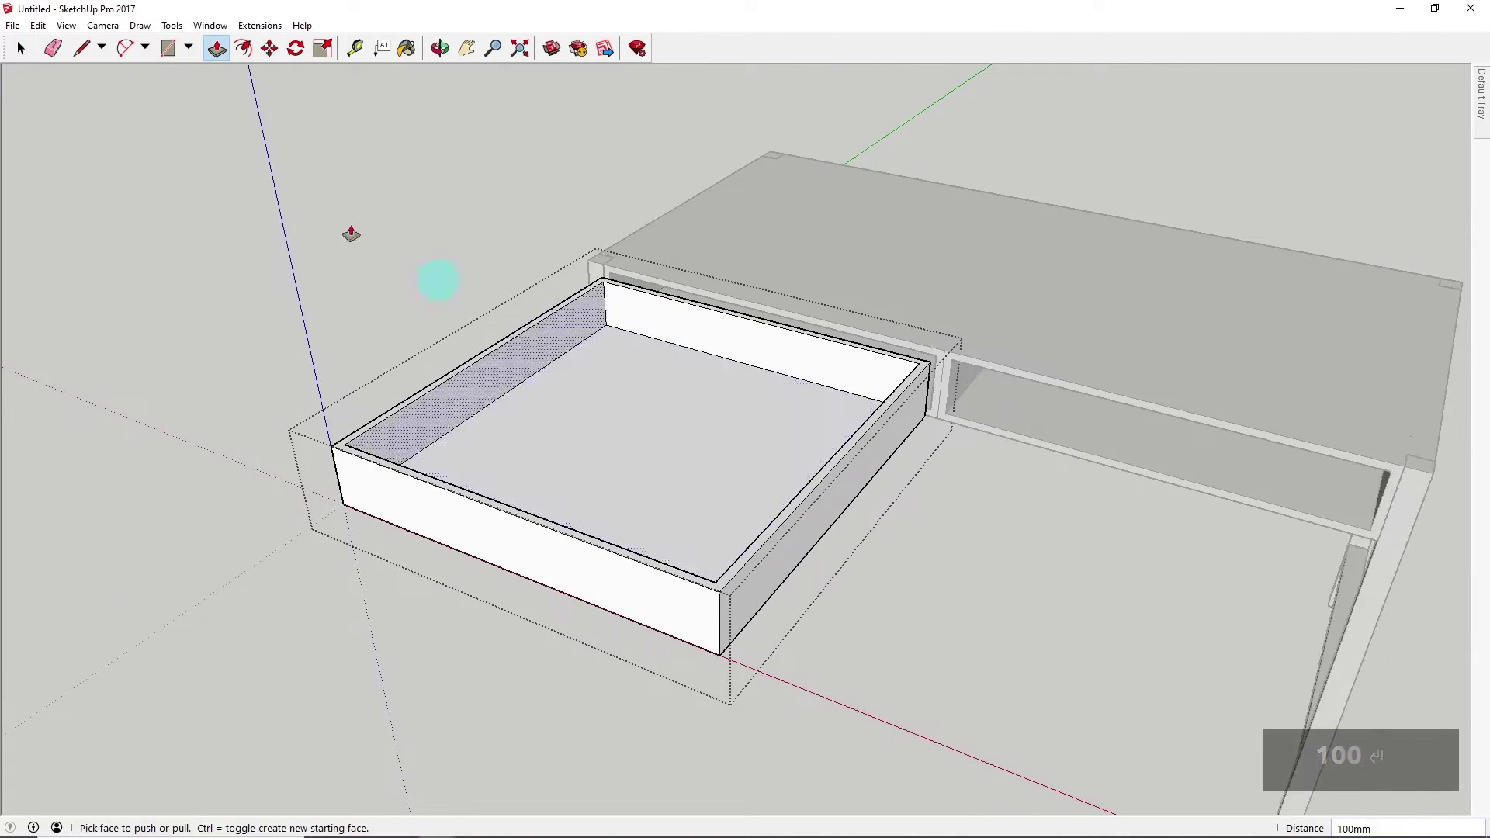
pyautogui.press('space')
pyautogui.scroll(-3, 482, 234)
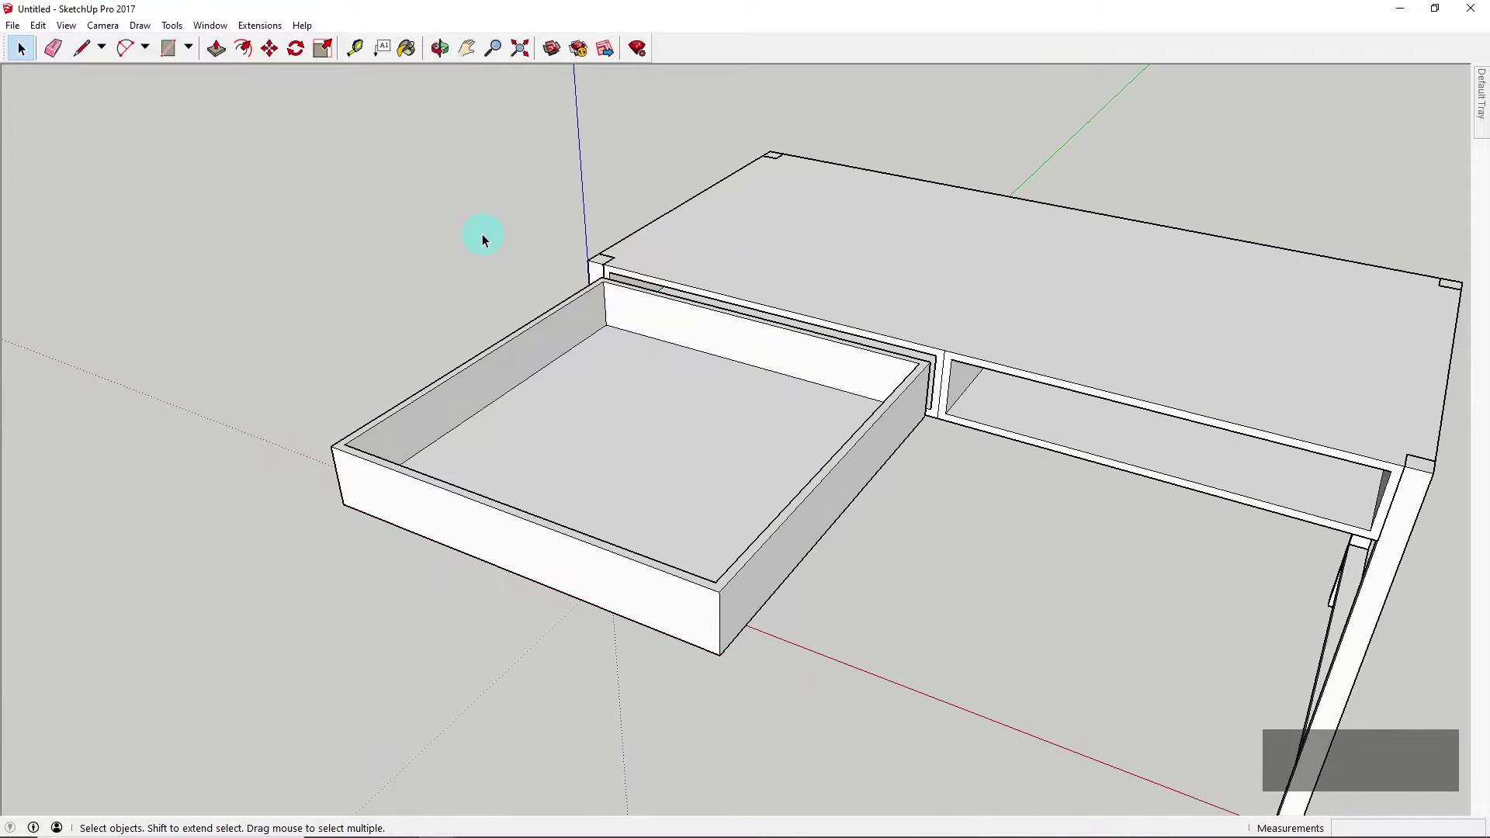
# Reopen the drawer group and draw a 200 by 20 mm handle rectangle on the drawer's front face
pyautogui.moveTo(563, 400); pyautogui.dragTo(505, 323, button='middle')
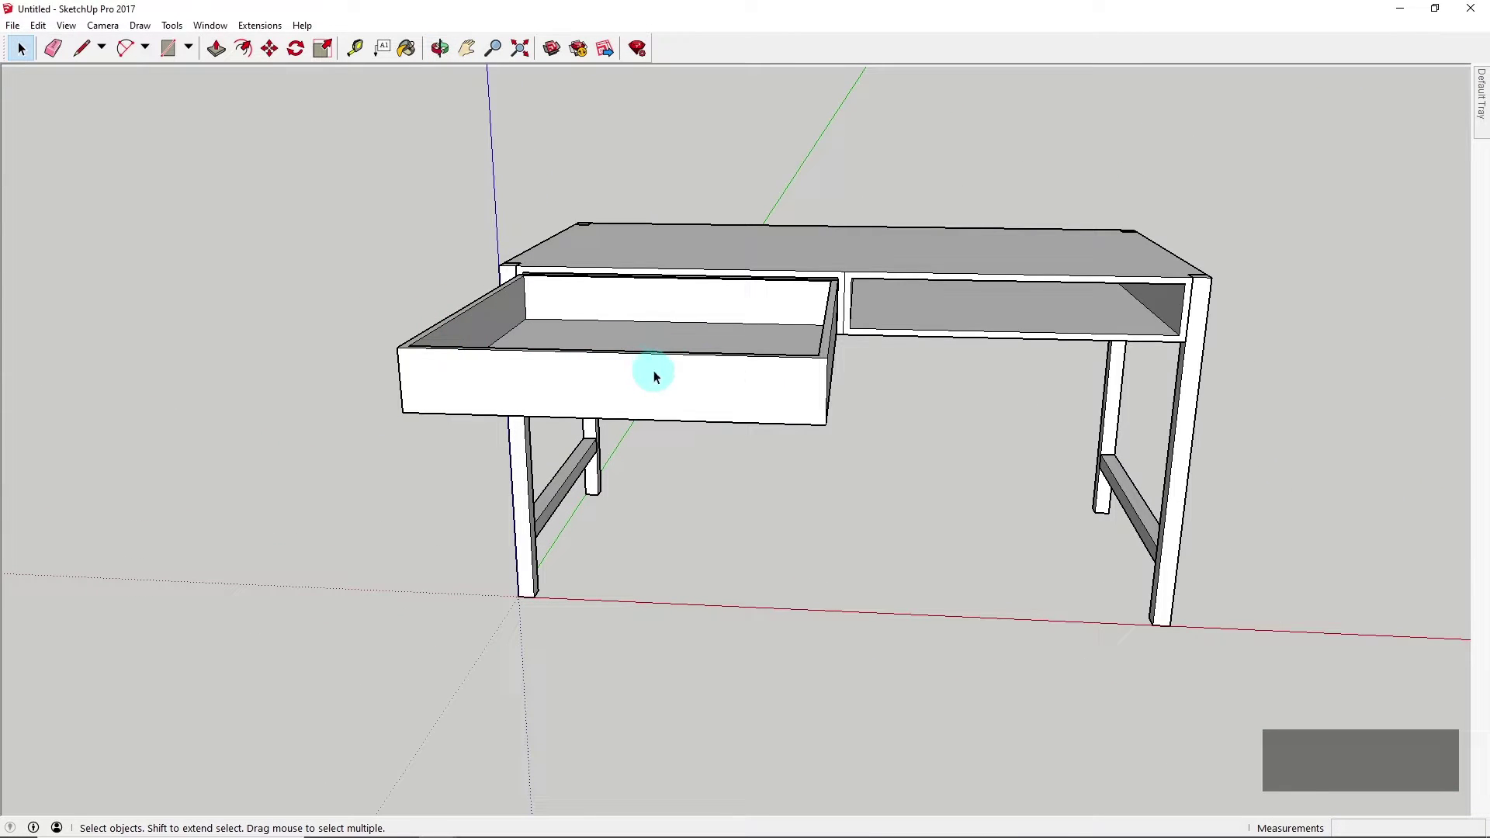
pyautogui.moveTo(965, 399); pyautogui.dragTo(730, 334, button='middle')
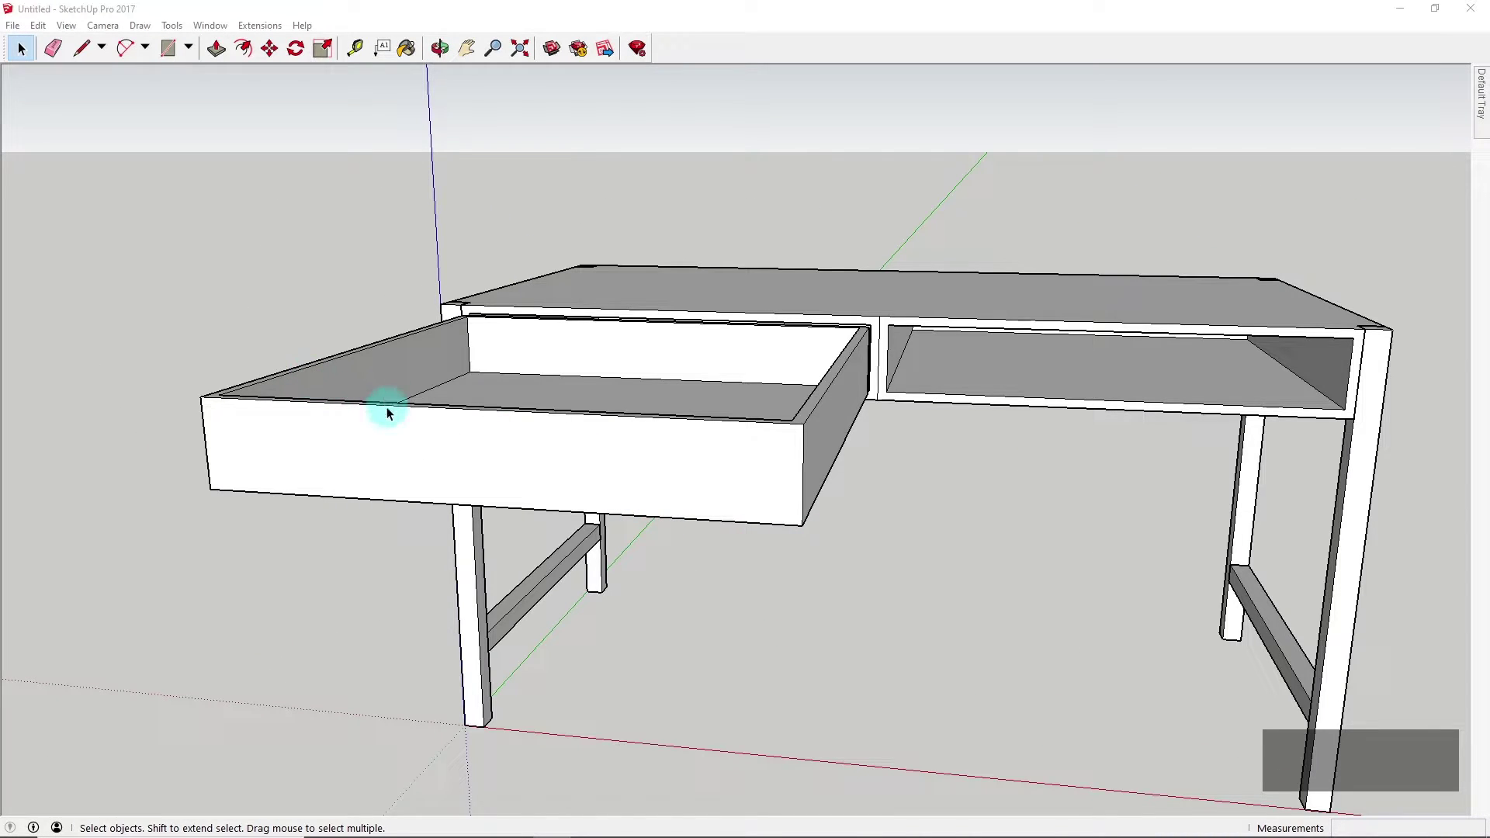
pyautogui.click(472, 410)
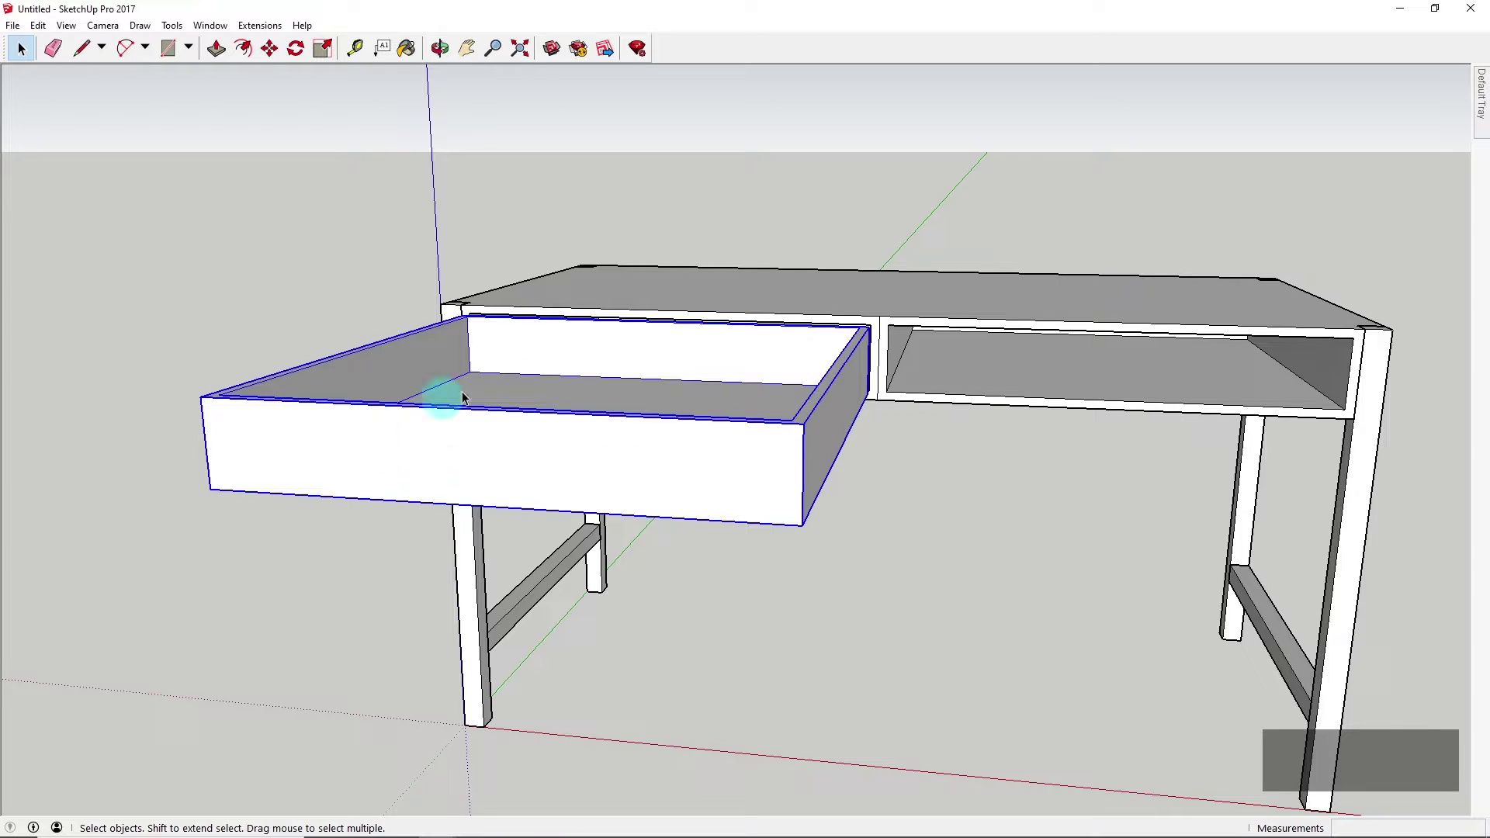
pyautogui.doubleClick(473, 440)
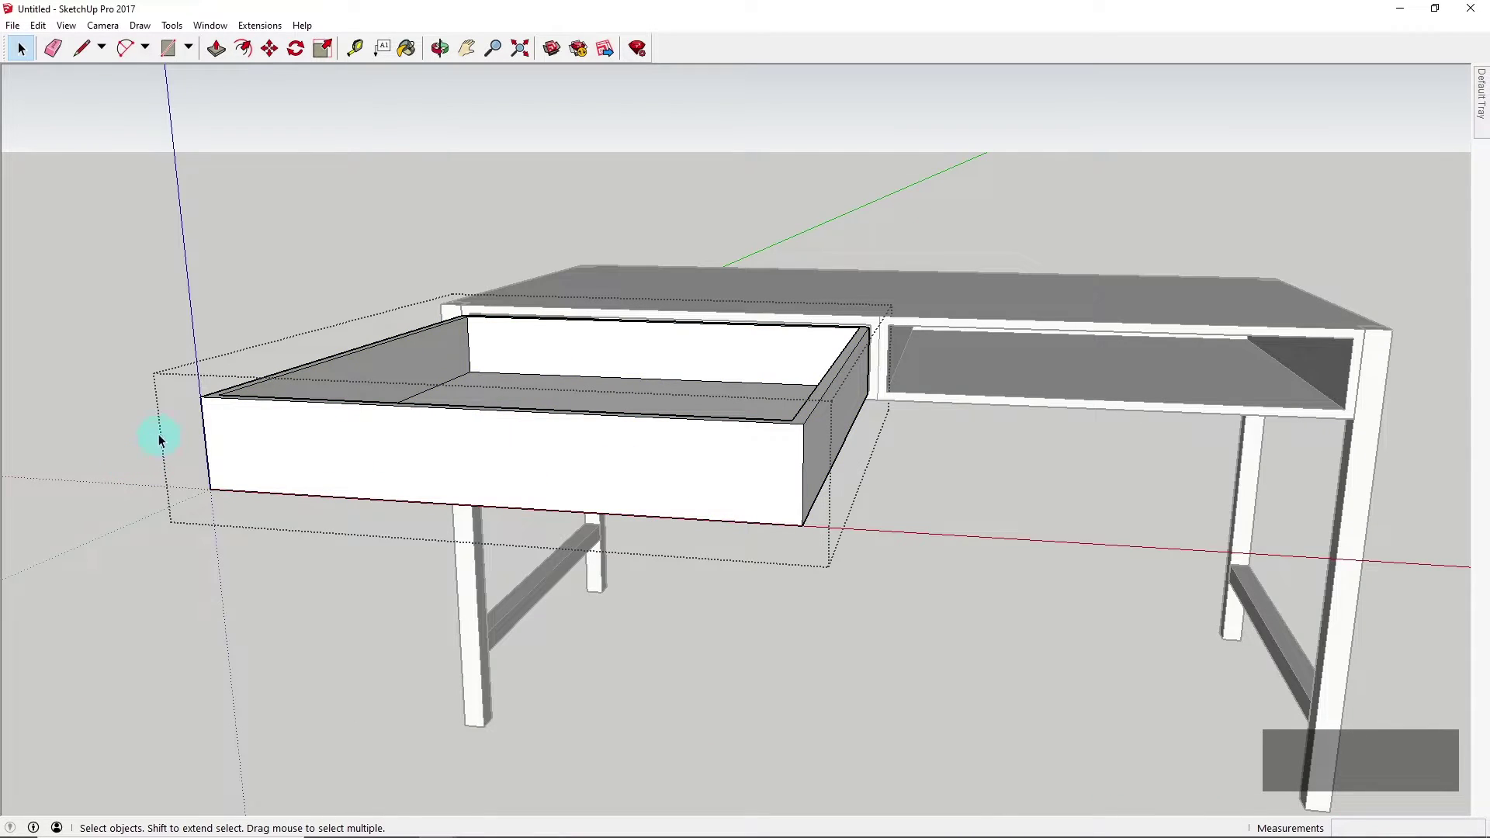
pyautogui.moveTo(159, 440); pyautogui.dragTo(450, 464, button='middle')
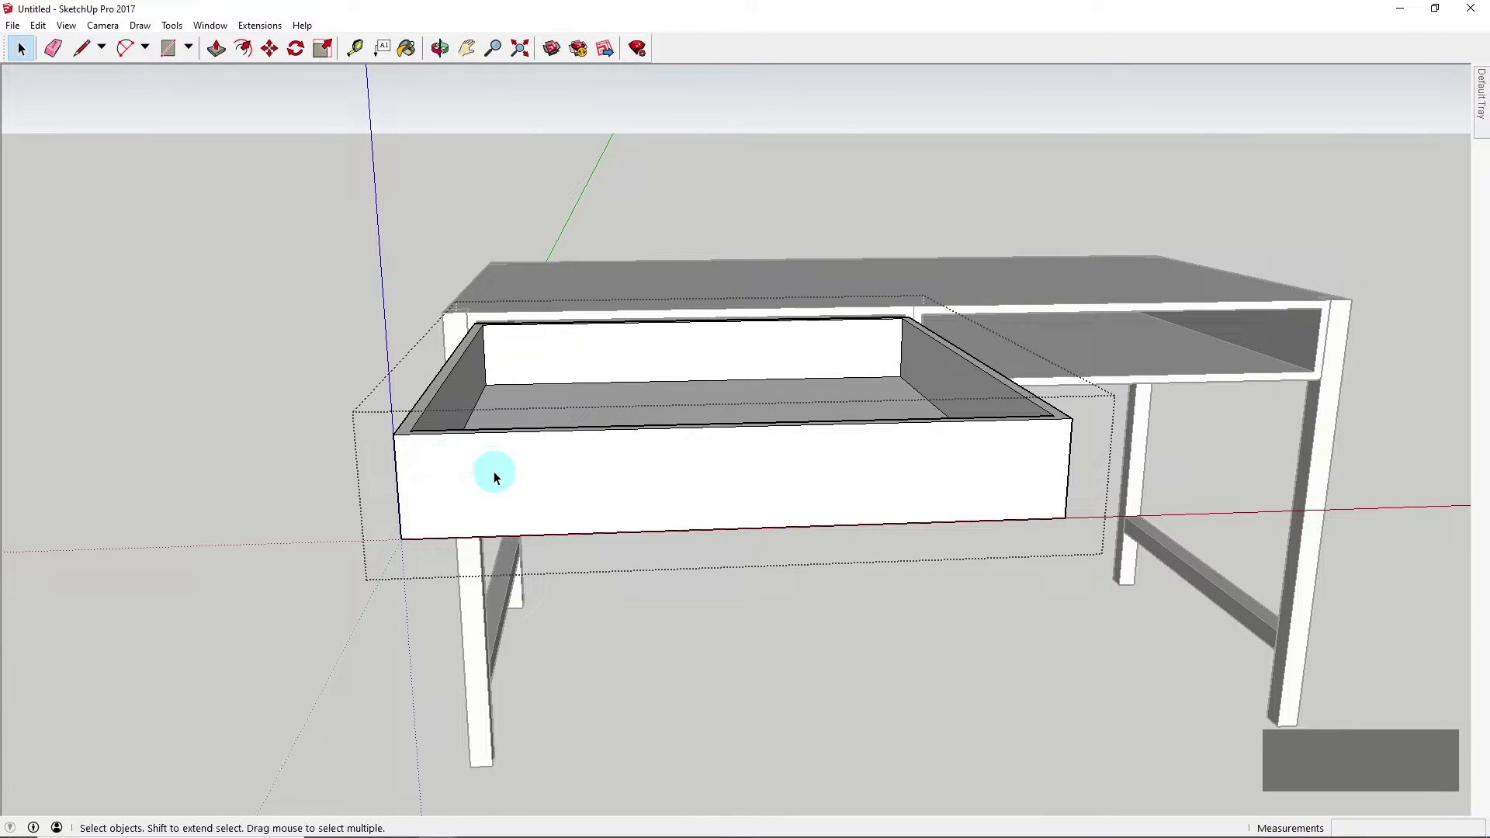
pyautogui.press('r')
pyautogui.scroll(1, 774, 458)
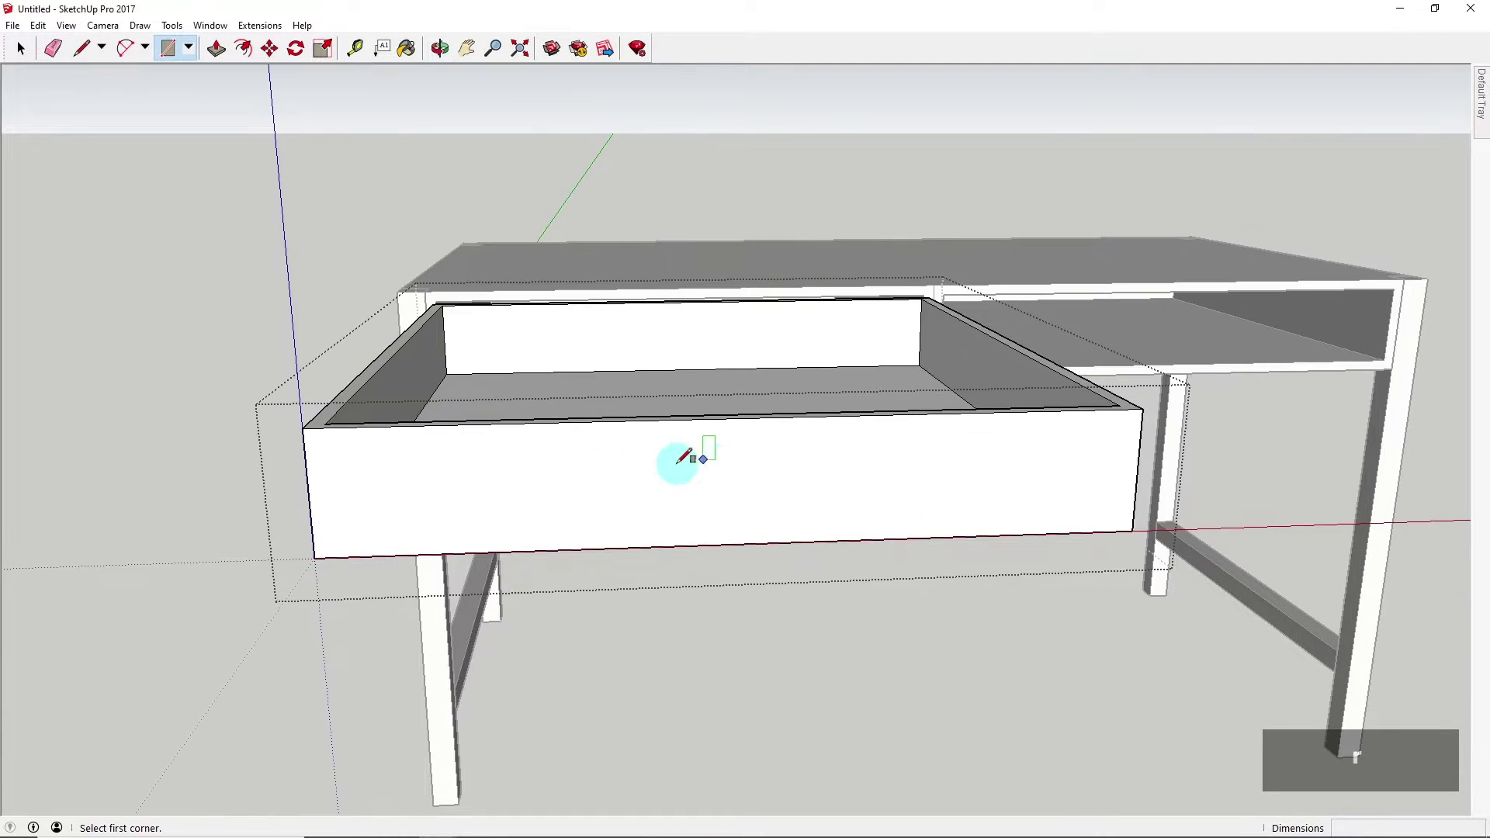
pyautogui.scroll(1, 719, 459)
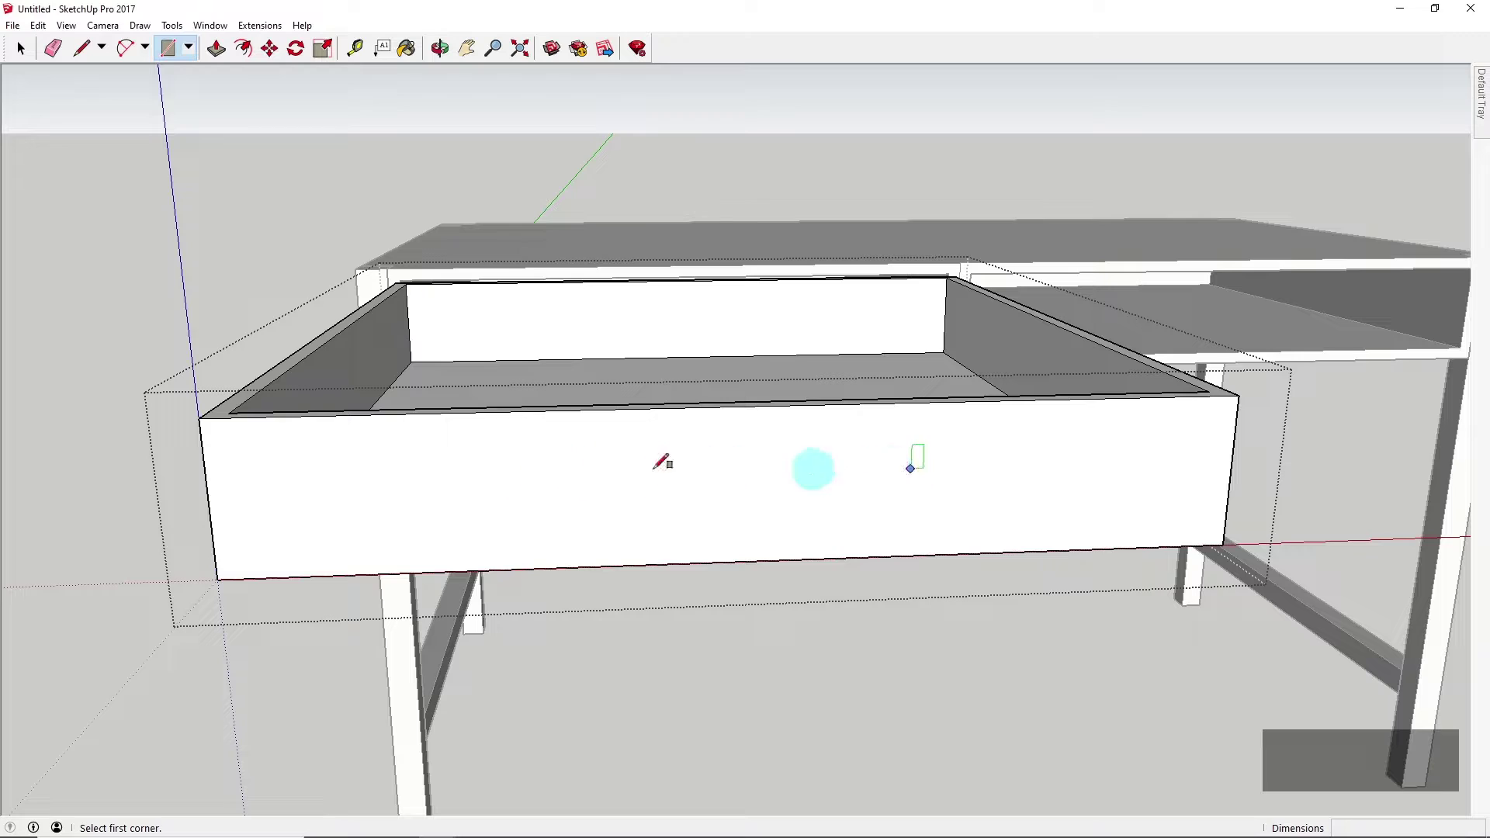
pyautogui.click(489, 461)
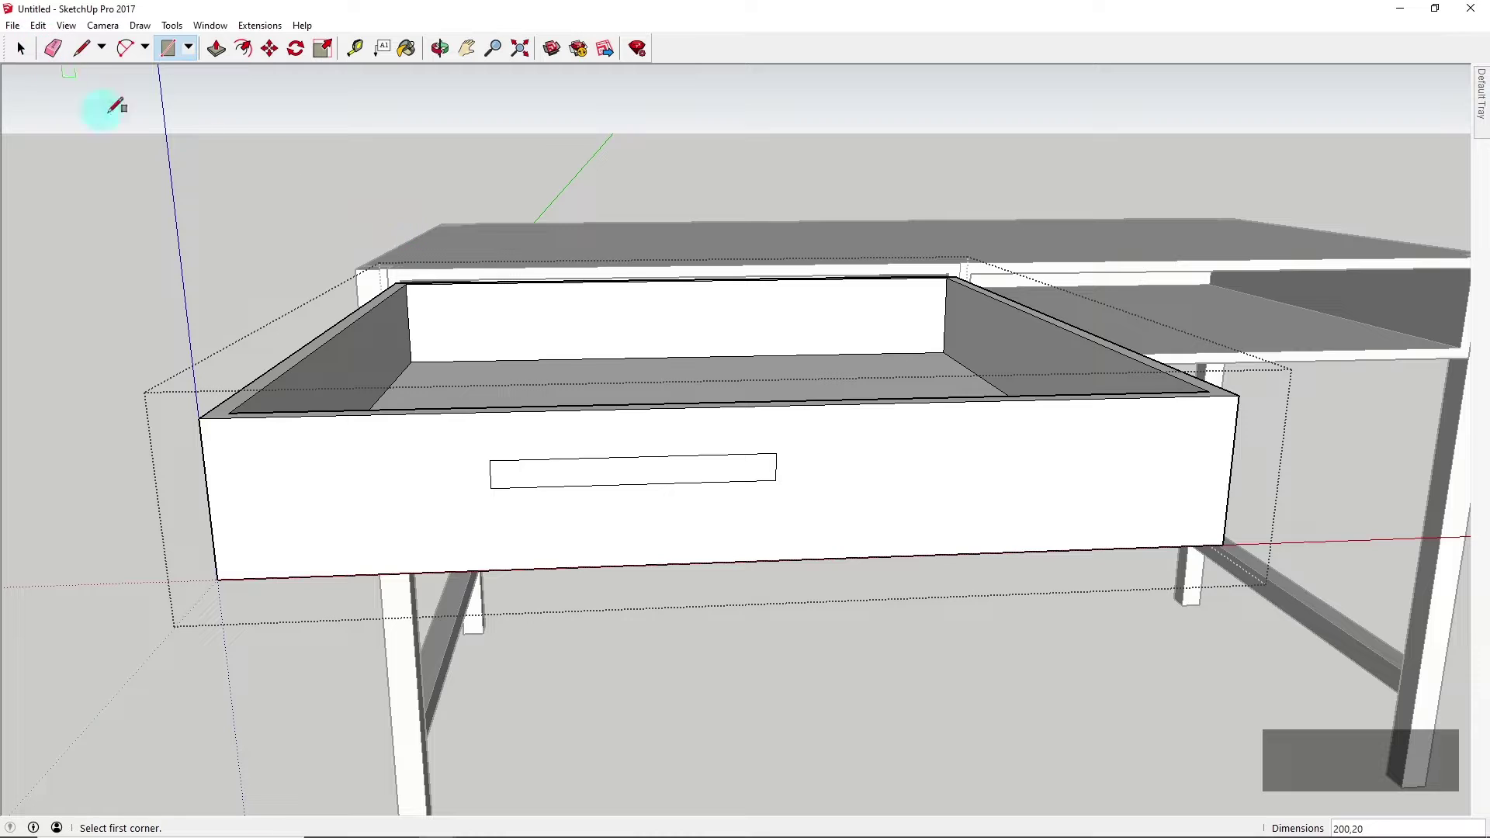
# Select the handle rectangle on the drawer front together with its bounding edges
pyautogui.click(21, 52)
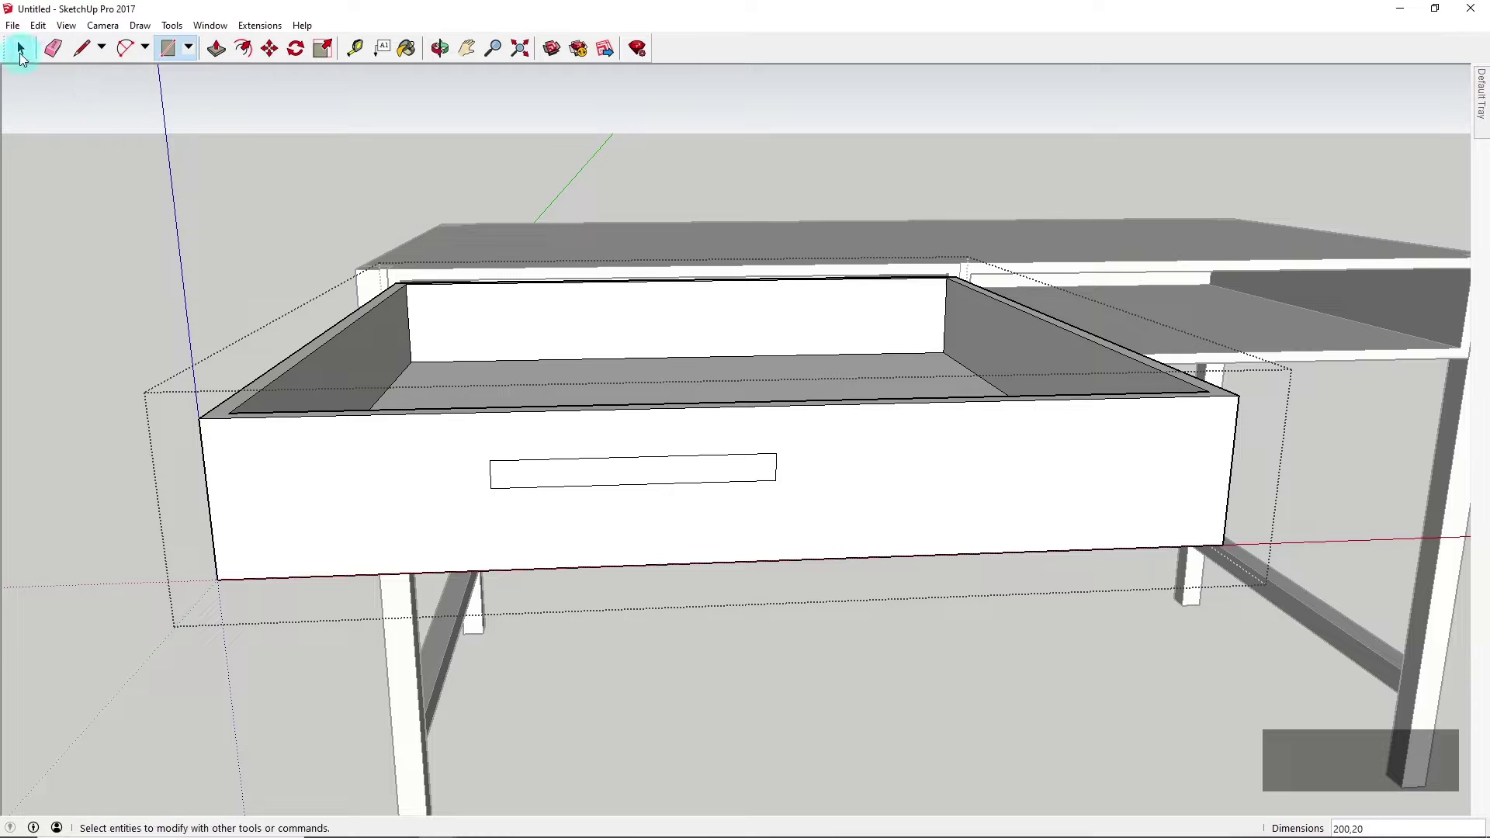
pyautogui.click(607, 476)
pyautogui.scroll(4, 738, 469)
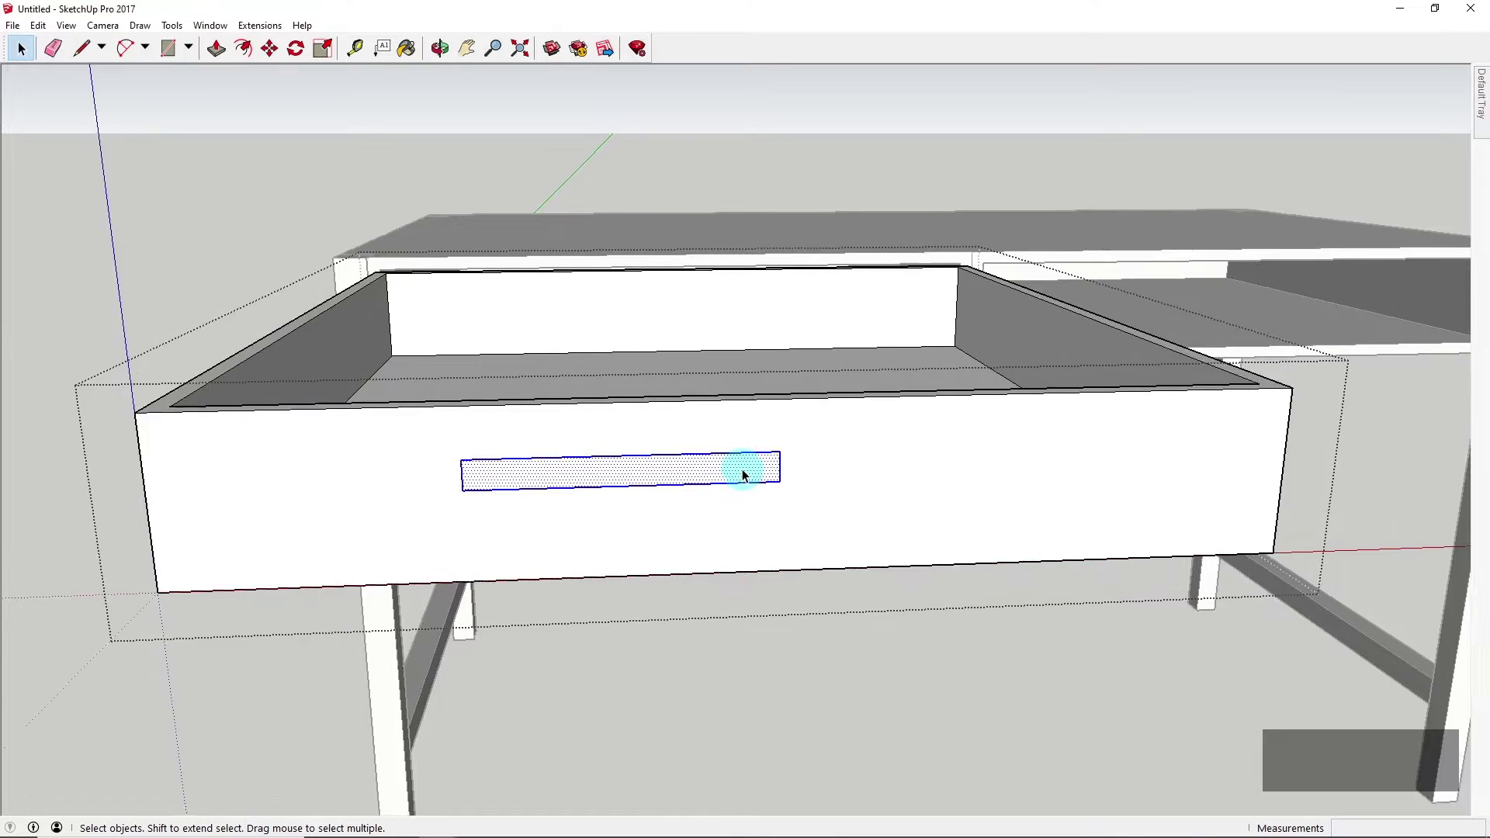
# Move the handle rectangle by its top-edge midpoint to the midpoint of the drawer front's top edge
pyautogui.scroll(-2, 560, 438)
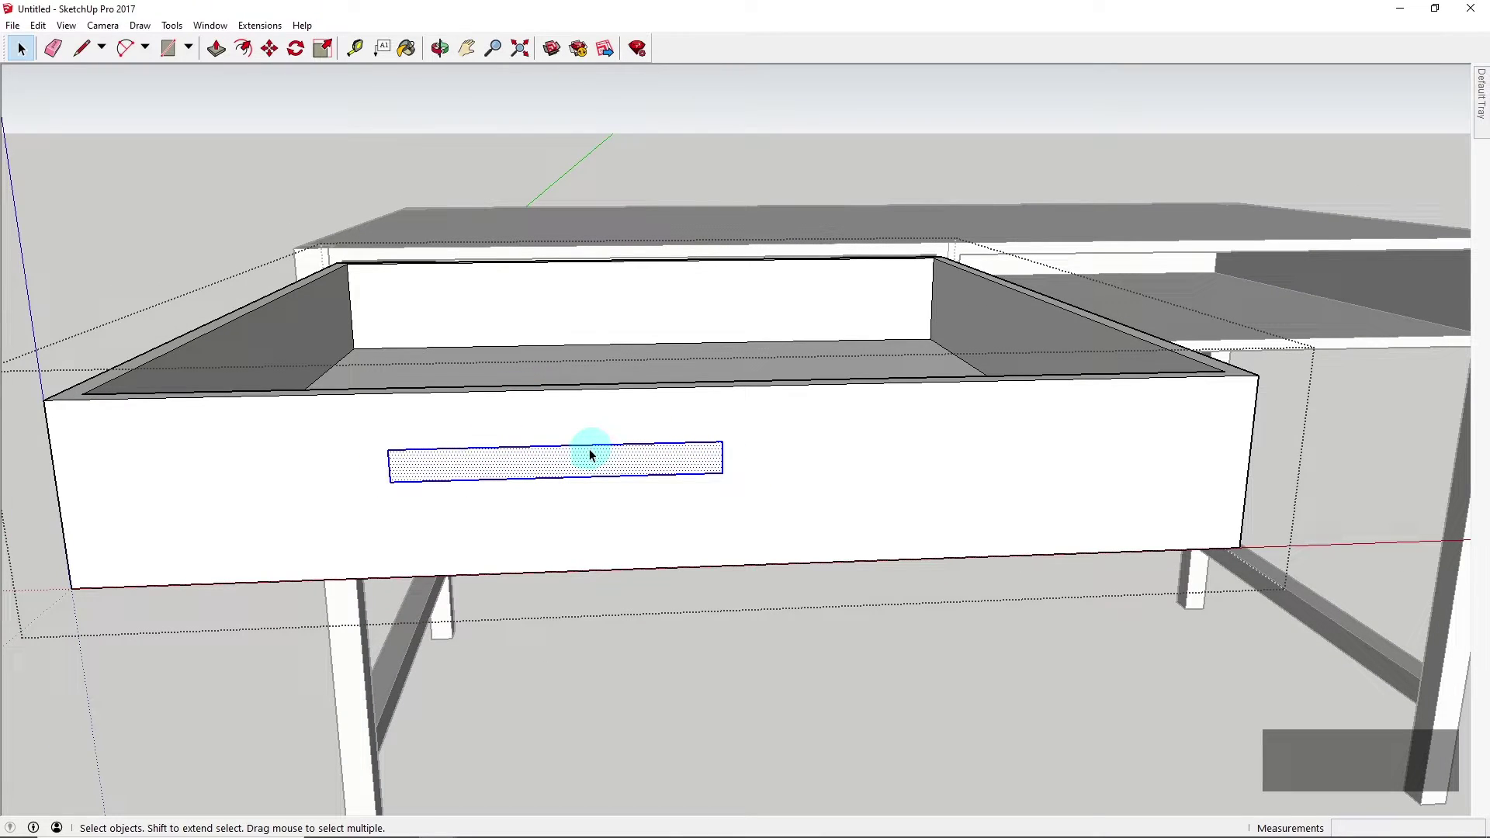
pyautogui.press('m')
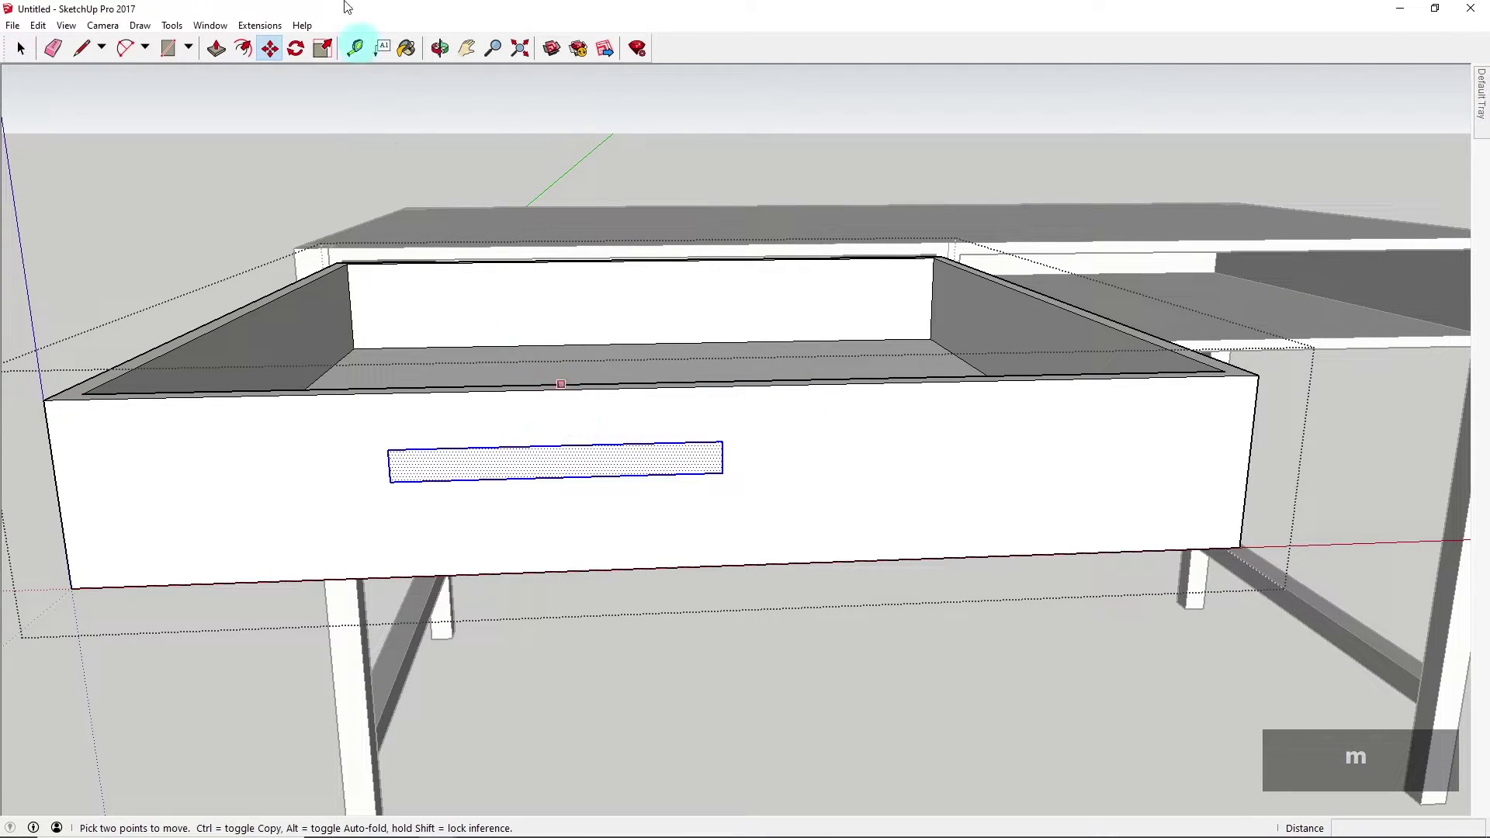
pyautogui.click(556, 446)
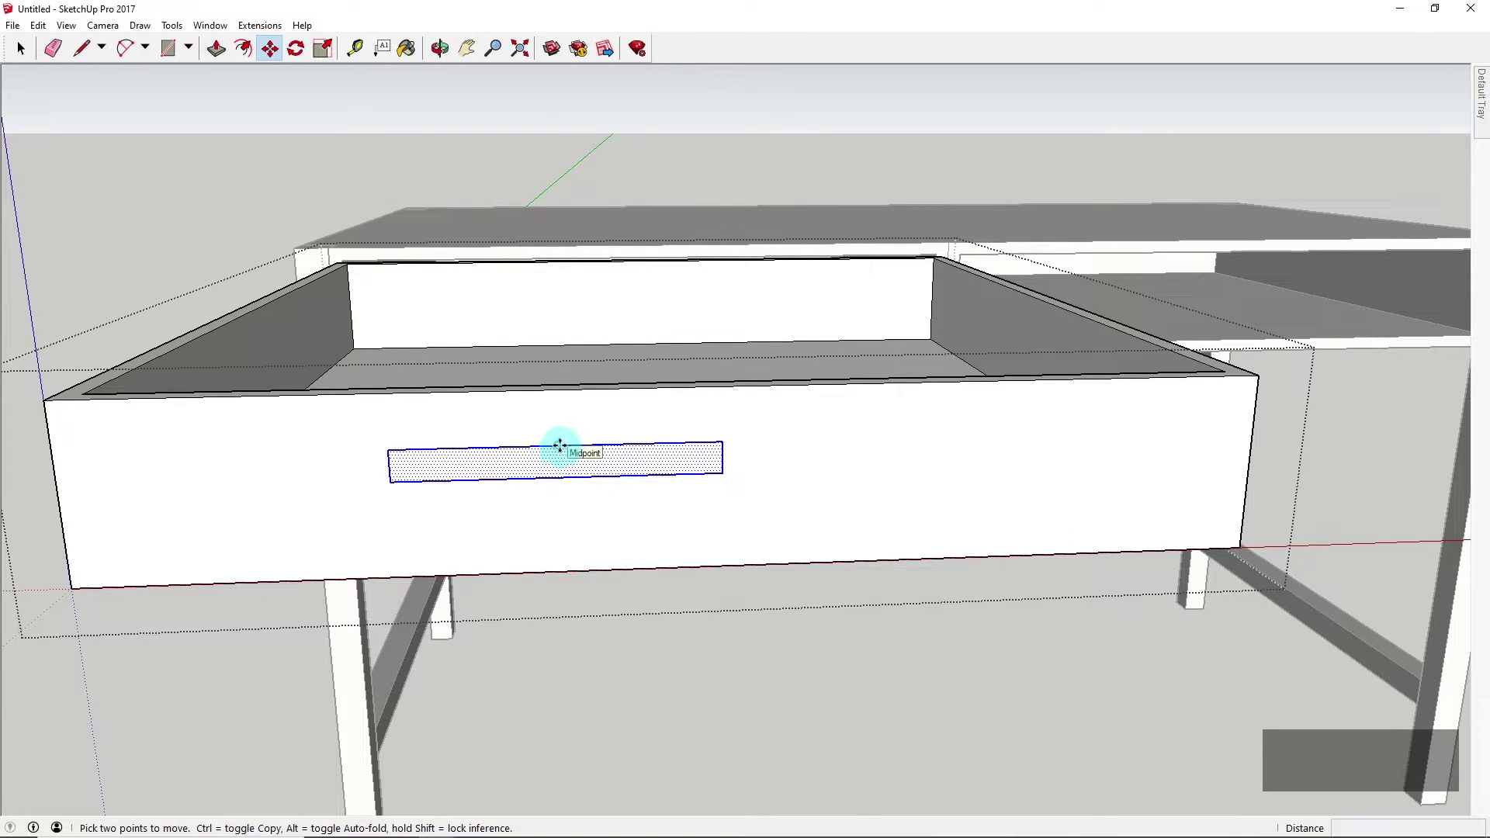
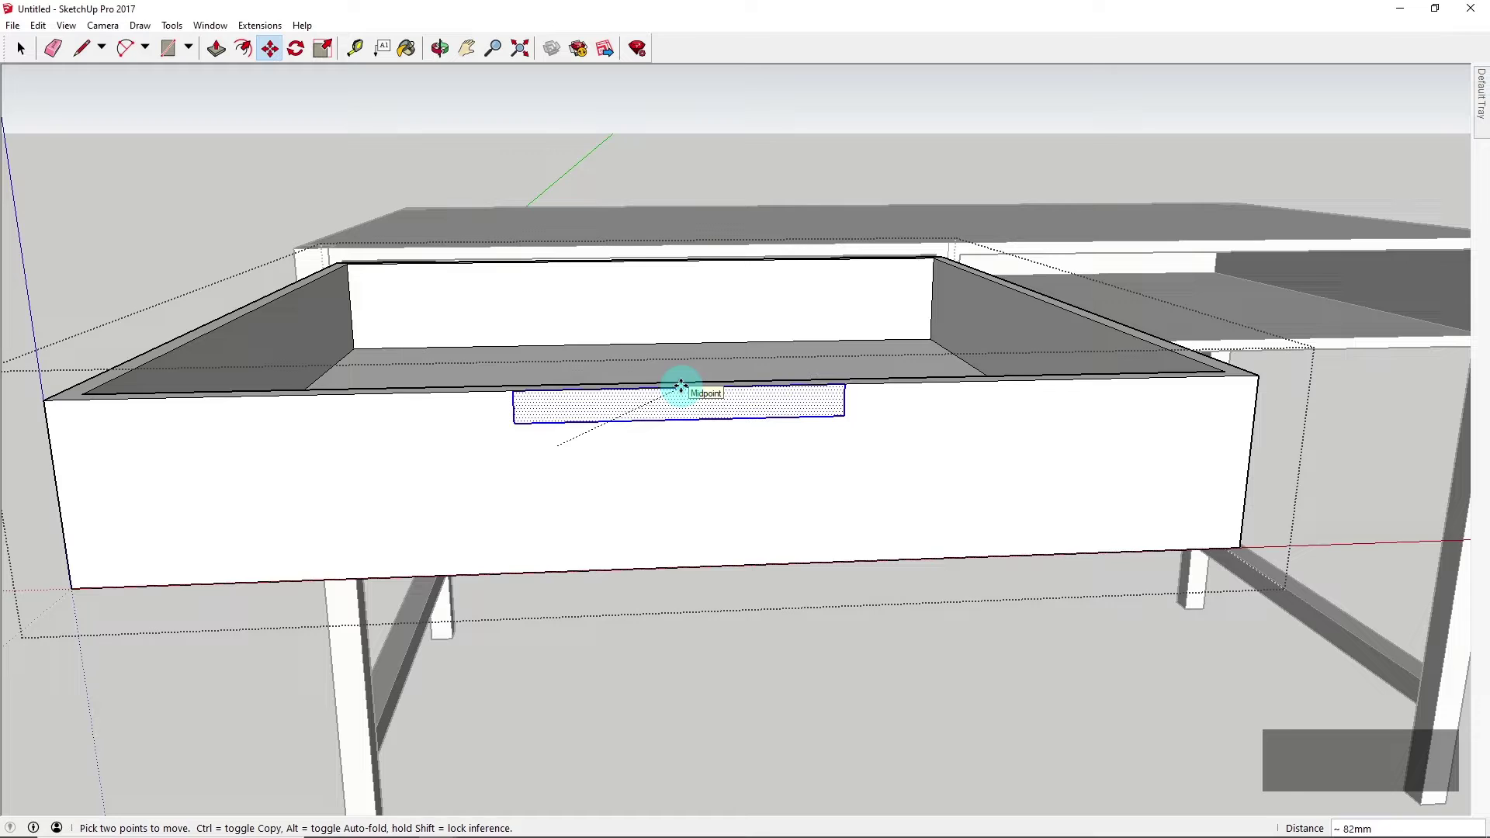
pyautogui.click(681, 386)
# Try to cut the handle notch by pushing the rectangle 15 mm through the drawer front
pyautogui.moveTo(869, 454); pyautogui.dragTo(775, 482, button='middle')
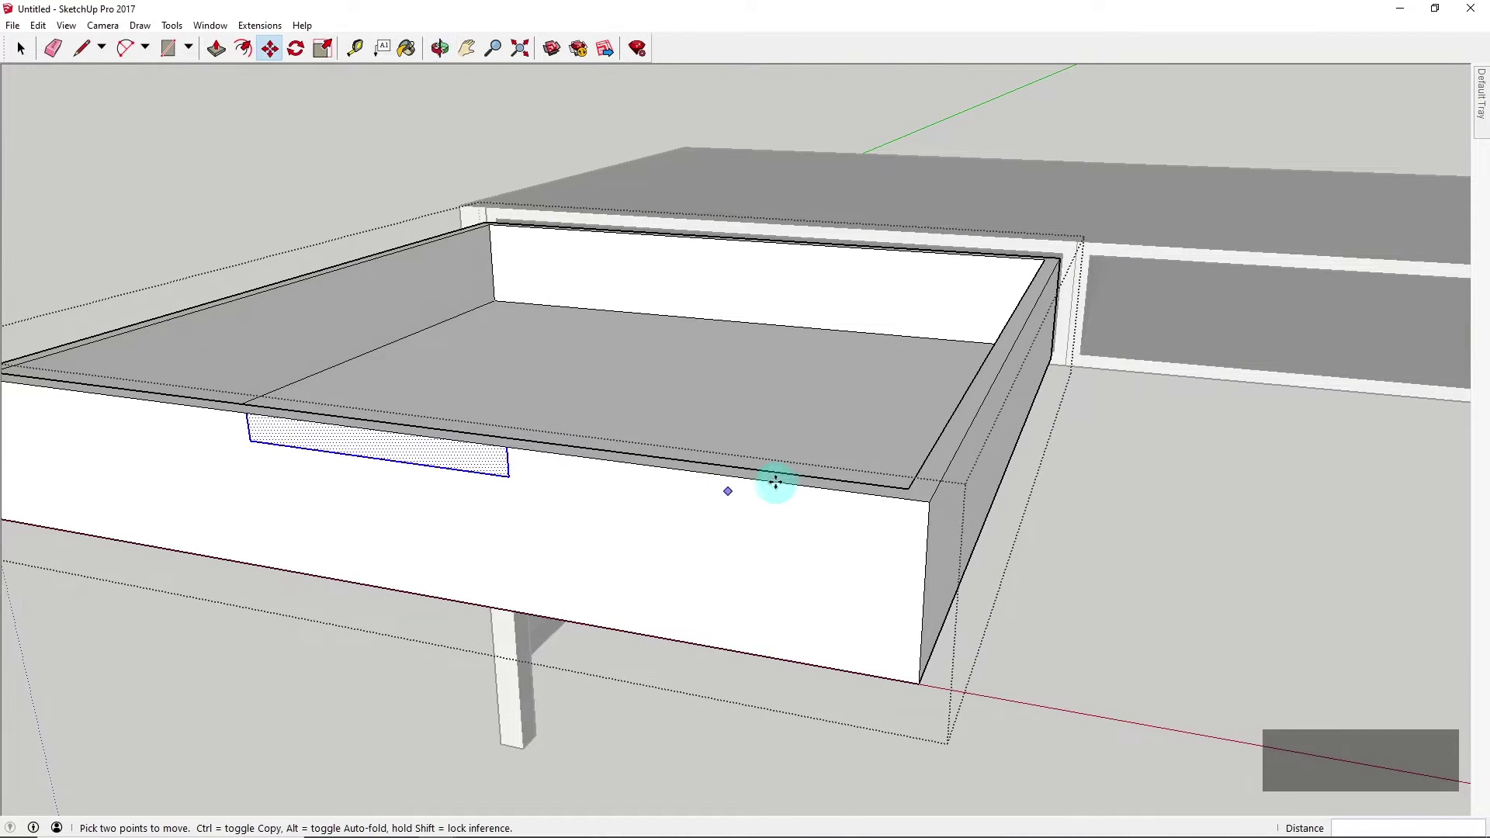
pyautogui.scroll(-2, 776, 483)
pyautogui.scroll(4, 458, 465)
pyautogui.scroll(1, 330, 450)
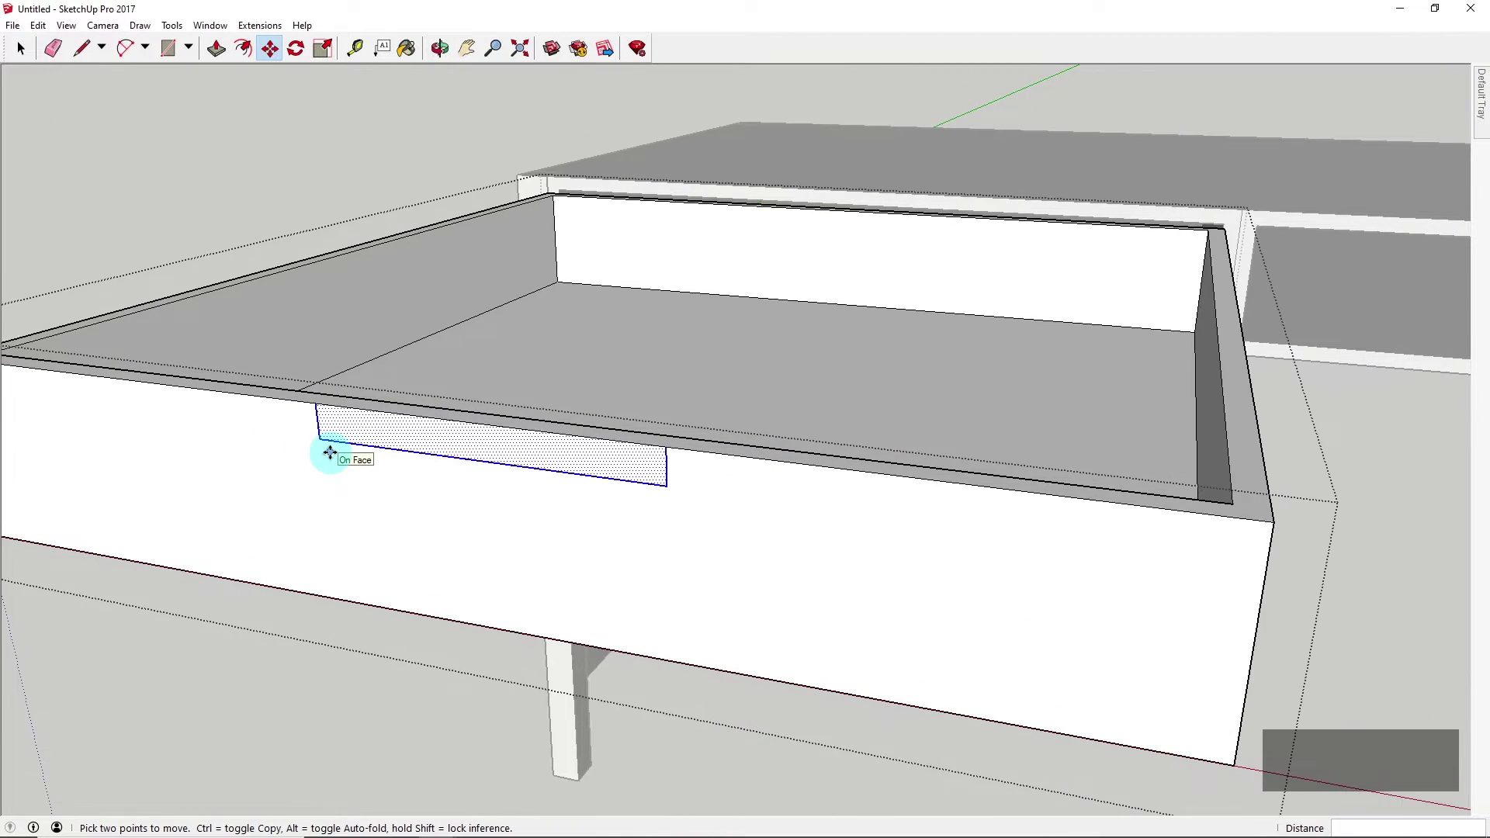
pyautogui.scroll(-1, 329, 453)
pyautogui.press('p')
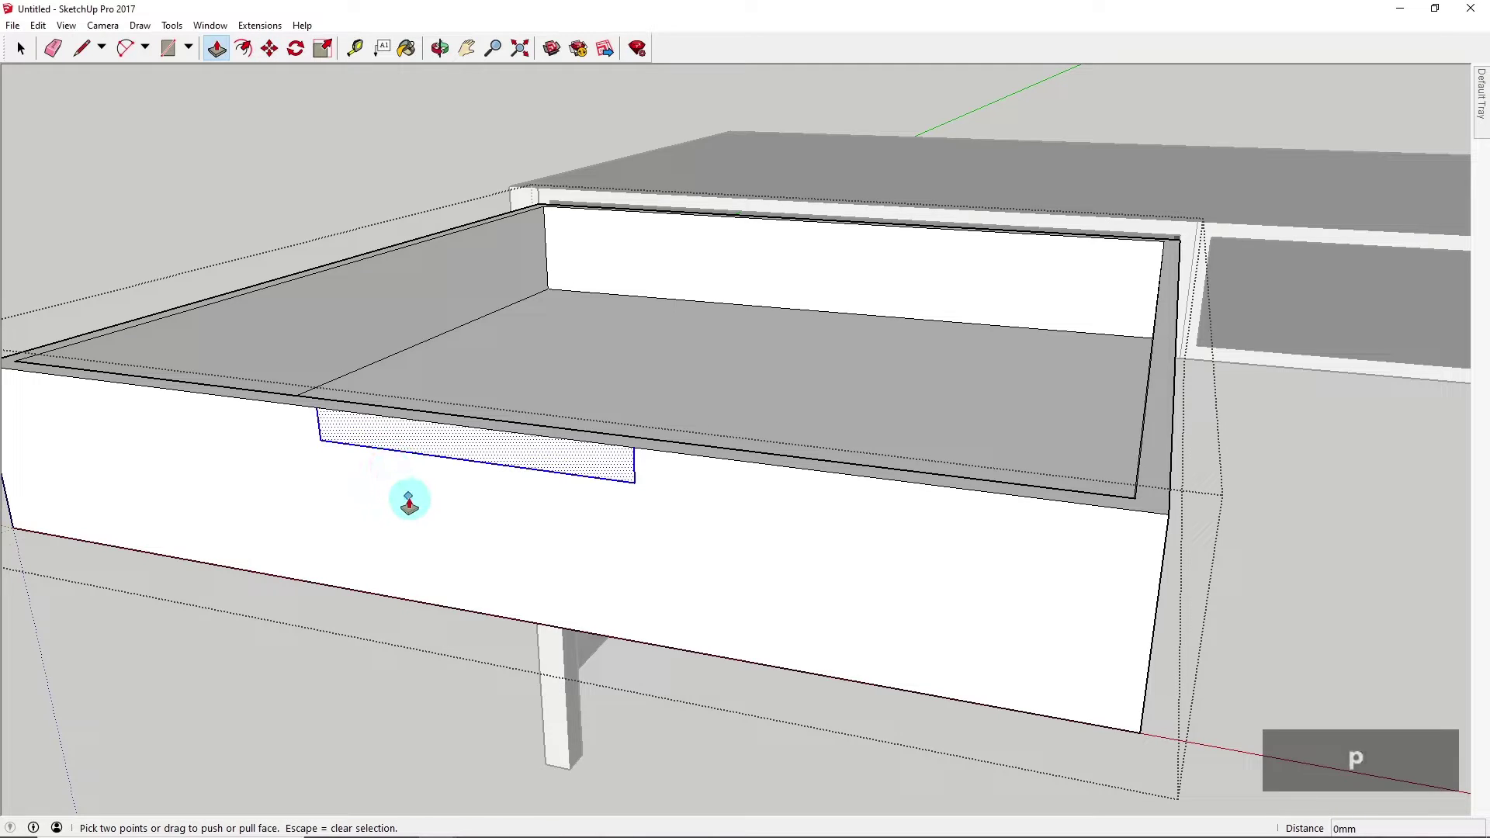
pyautogui.click(461, 447)
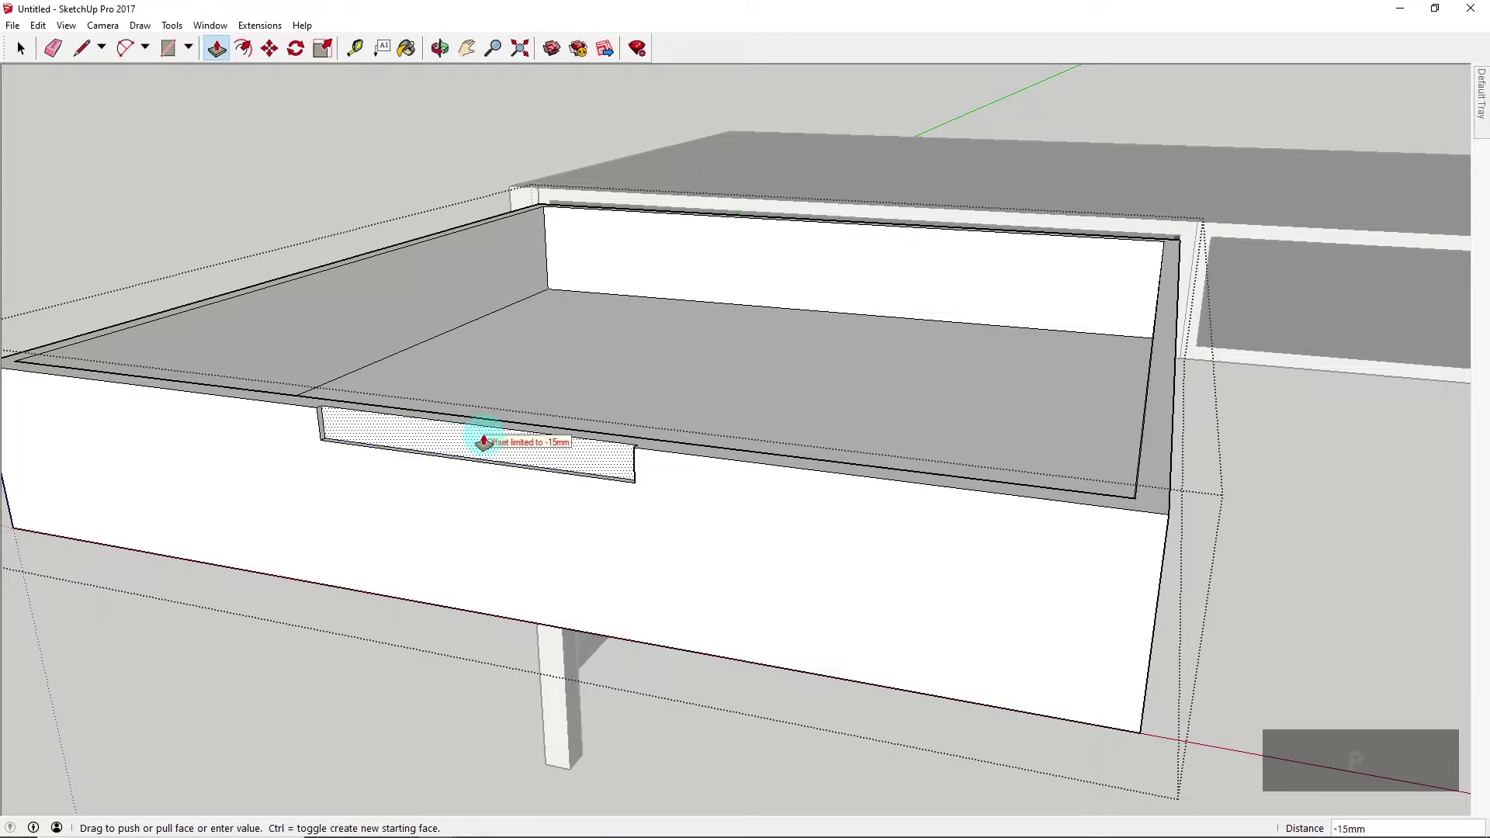
pyautogui.click(664, 444)
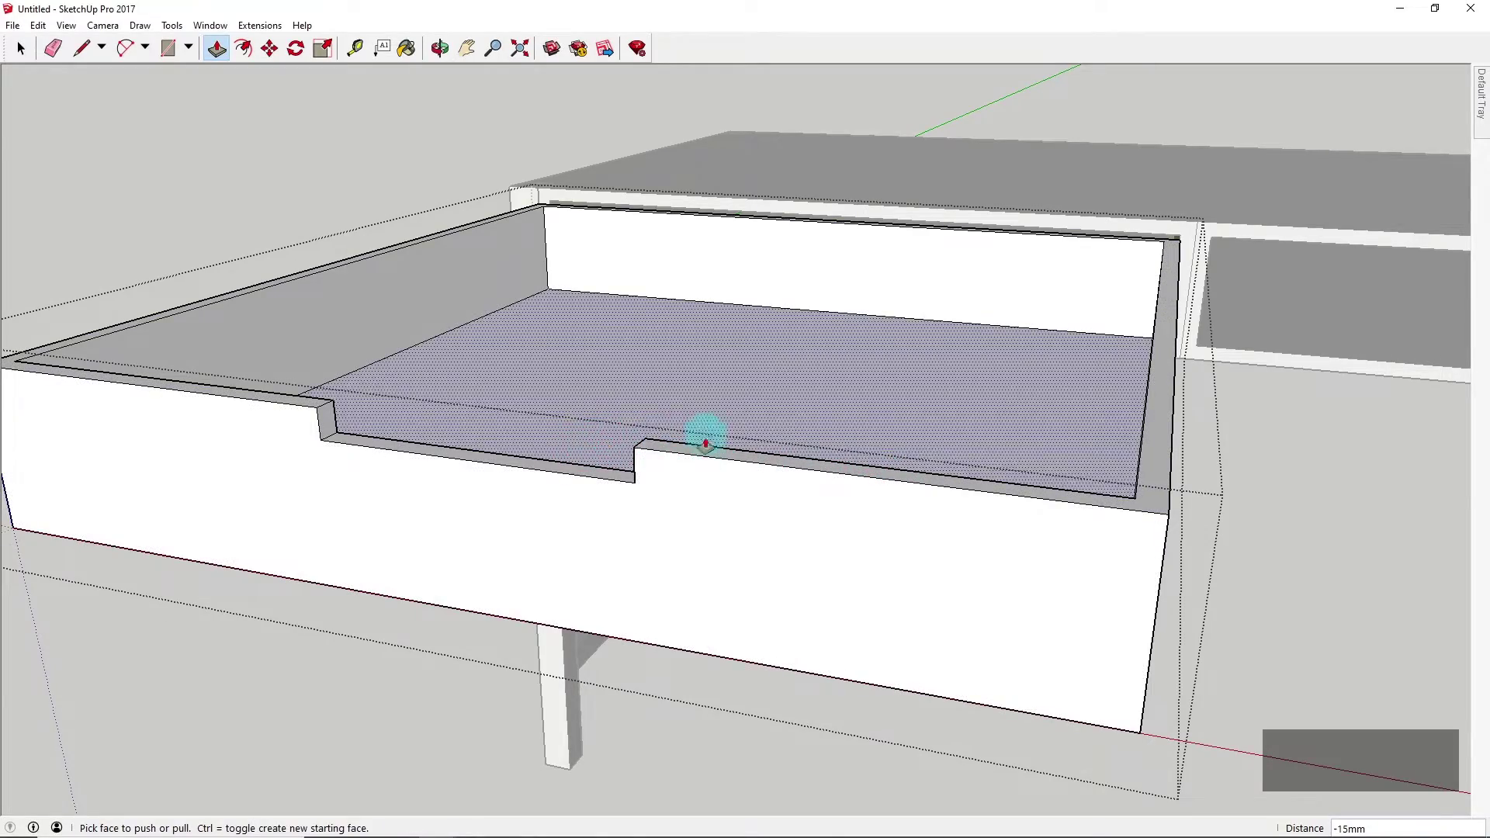
pyautogui.moveTo(703, 465); pyautogui.dragTo(600, 476, button='middle')
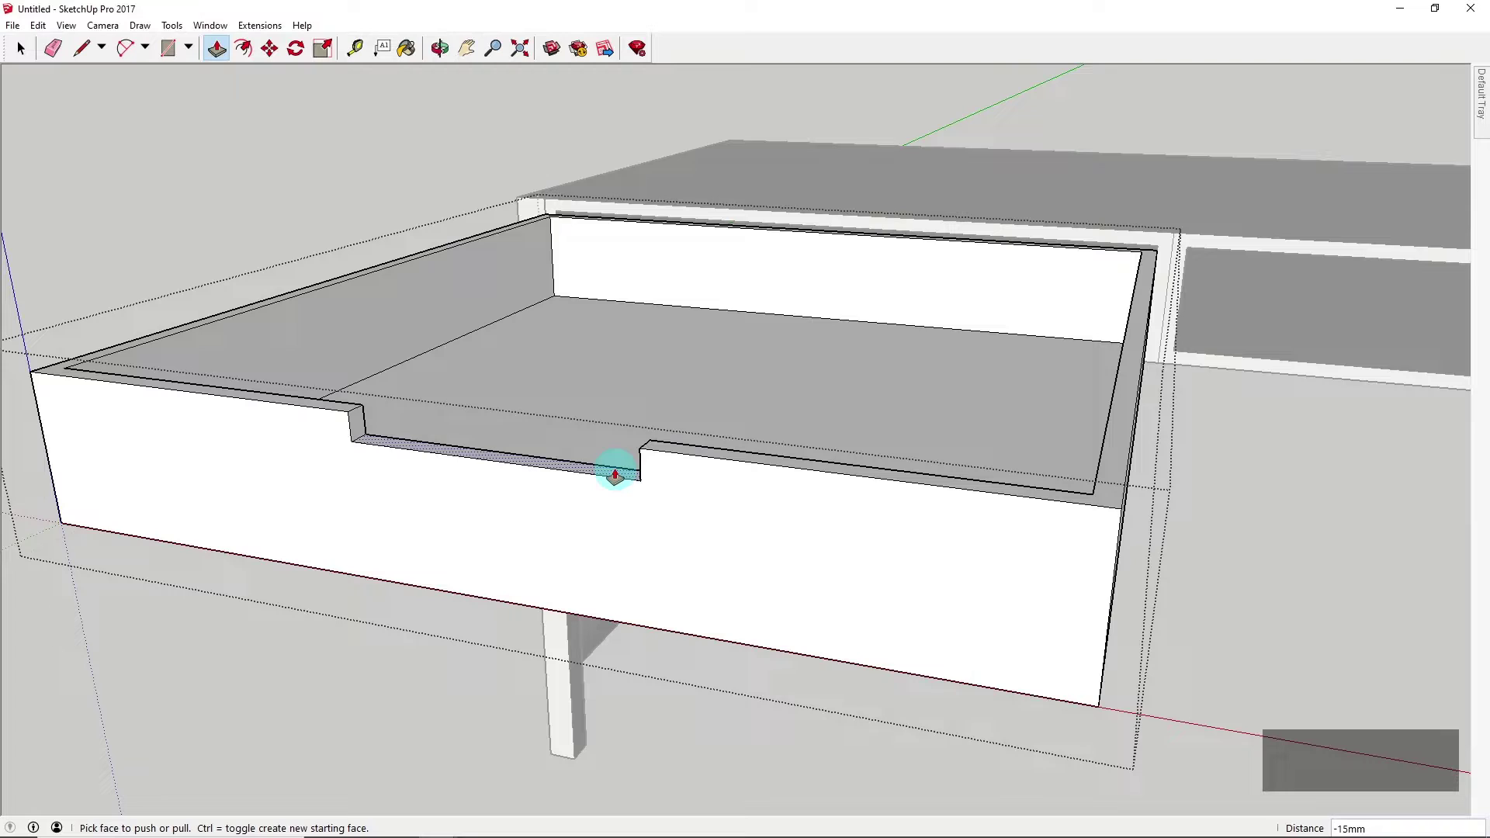
pyautogui.hotkey('ctrl', 'z')
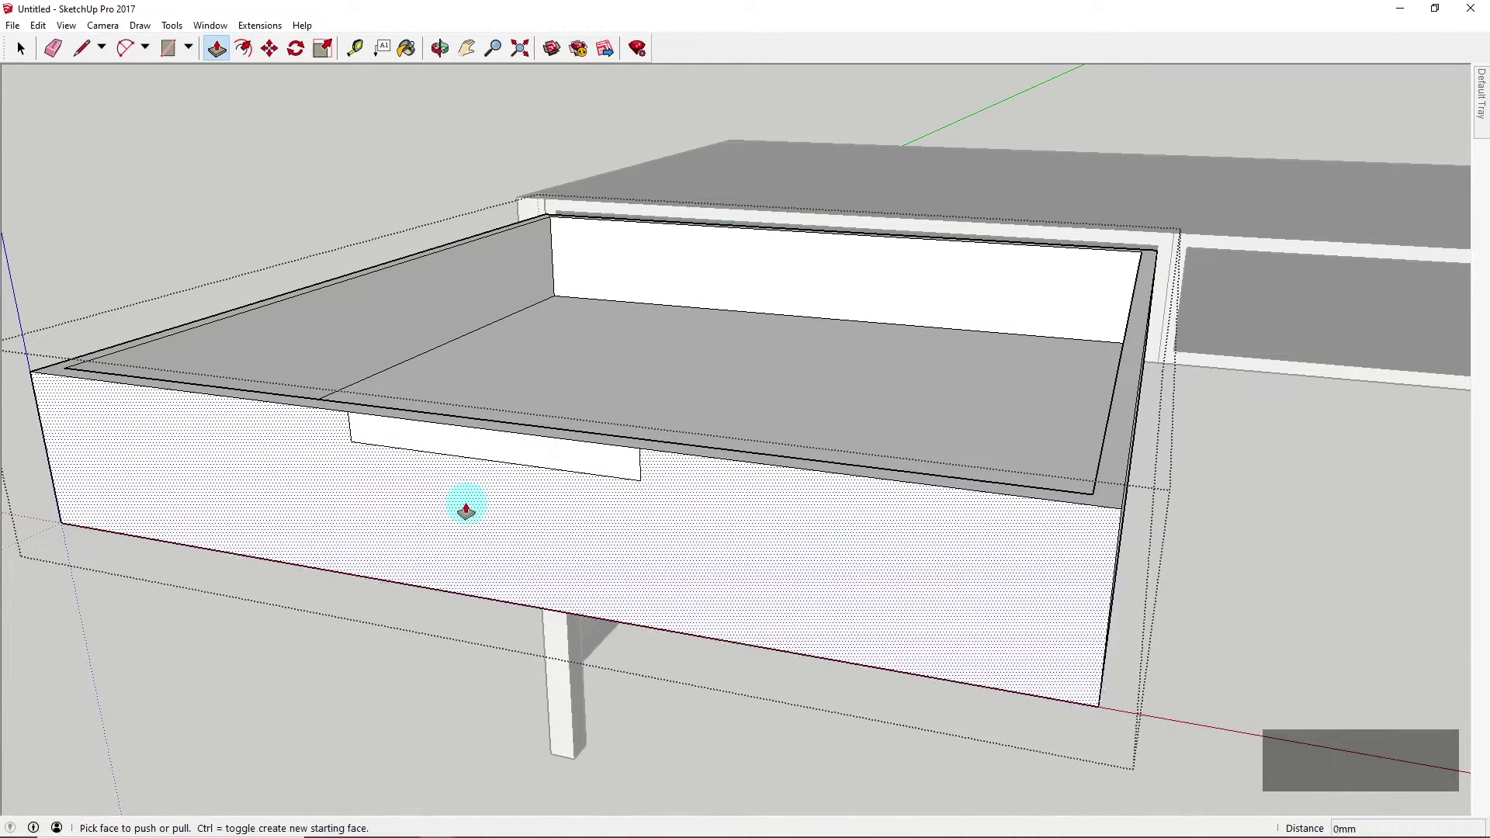
# Push the handle rectangle 15 mm through the drawer front with Push/Pull to cut out the notch
pyautogui.click(396, 435)
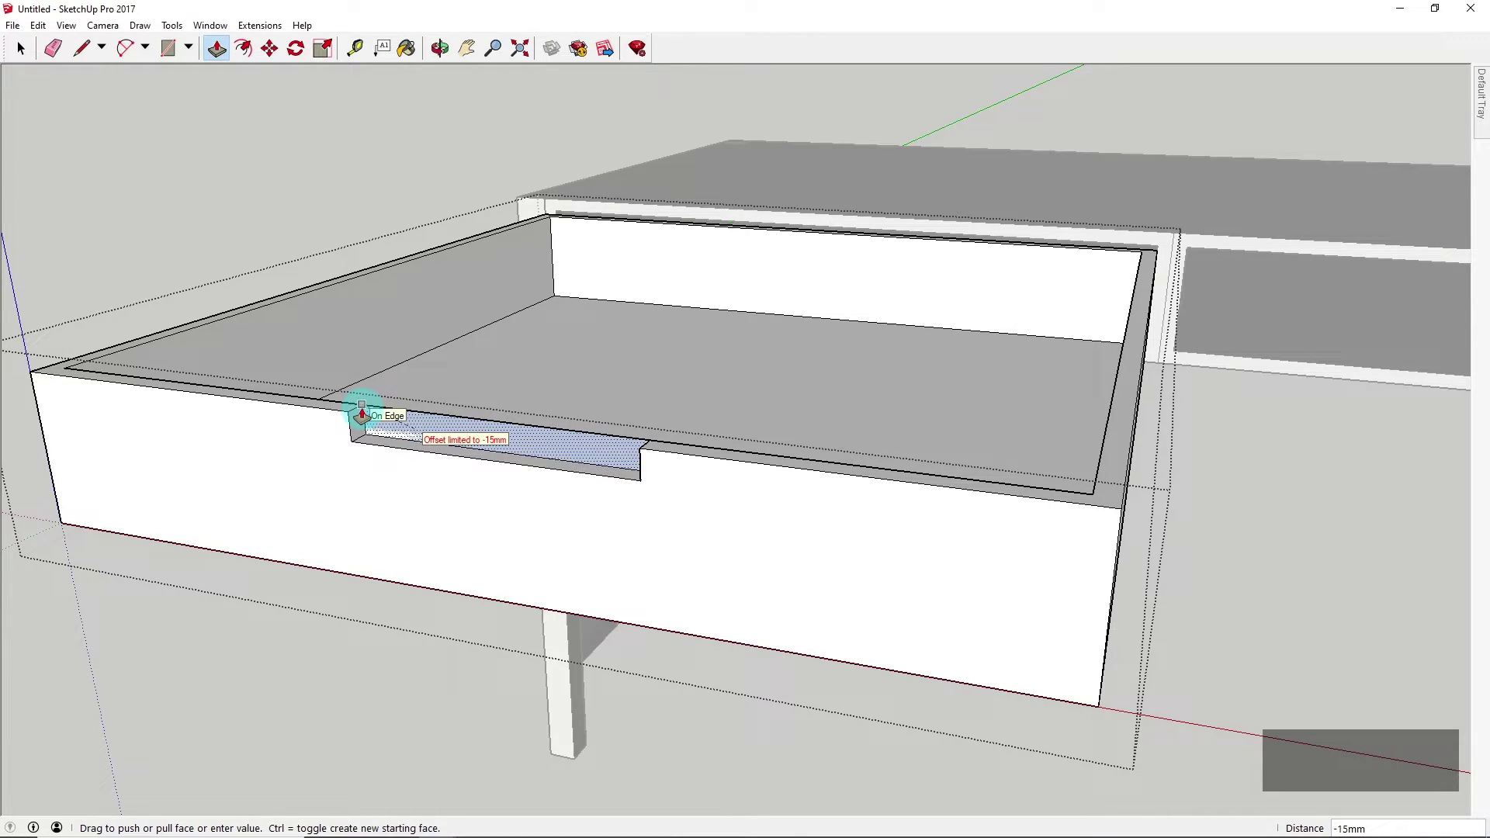
pyautogui.click(362, 417)
pyautogui.scroll(-3, 522, 466)
pyautogui.moveTo(523, 465); pyautogui.dragTo(626, 525, button='middle')
pyautogui.moveTo(758, 525); pyautogui.dragTo(677, 504, button='middle')
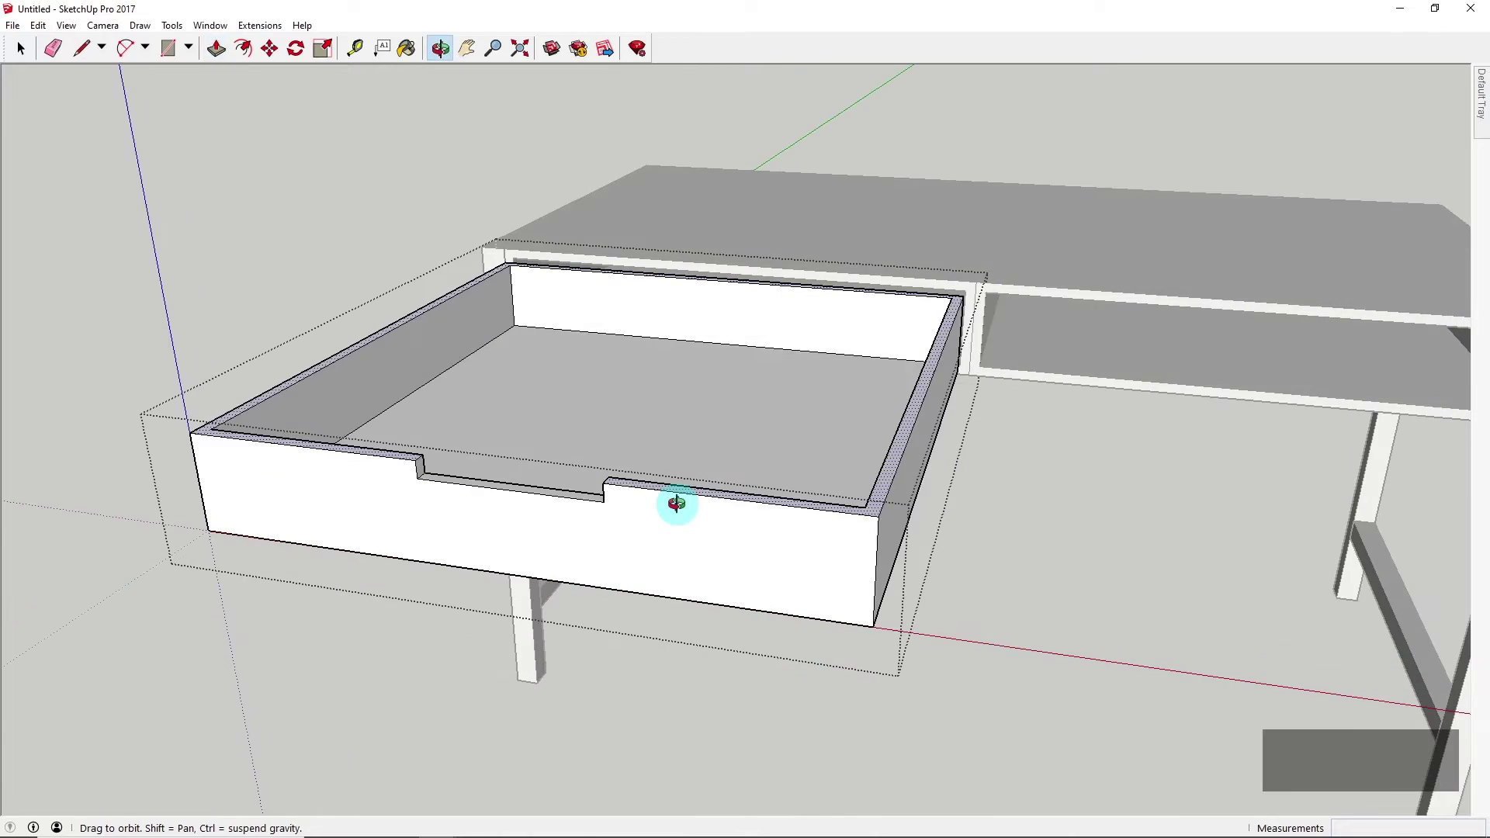
# Leave the drawer's editing mode and slide the whole drawer about 778 mm back into the desk's left opening
pyautogui.click(21, 48)
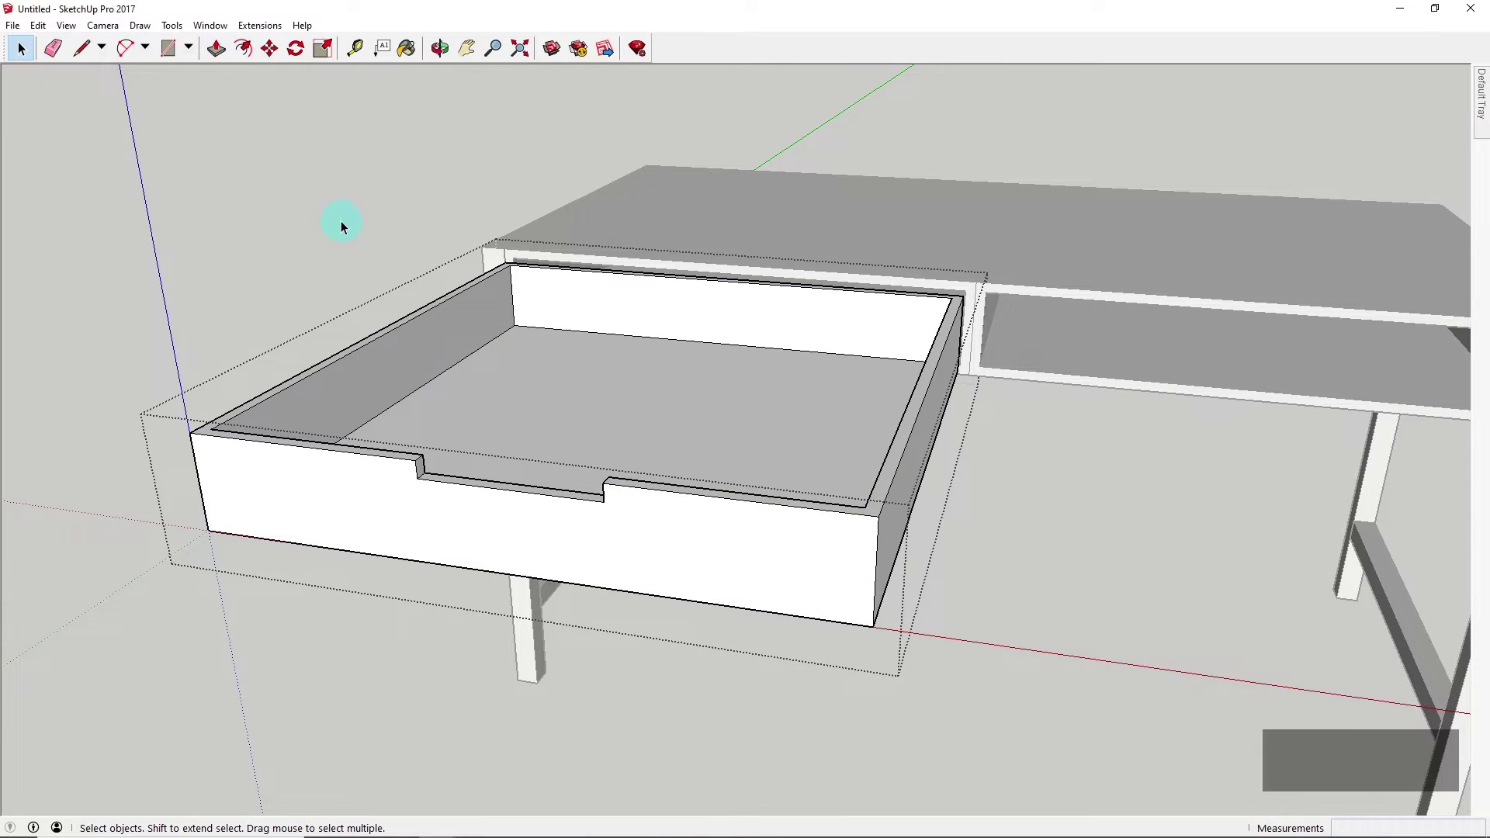
pyautogui.scroll(-3, 341, 225)
pyautogui.moveTo(359, 239); pyautogui.dragTo(683, 468, button='middle')
pyautogui.click(675, 505)
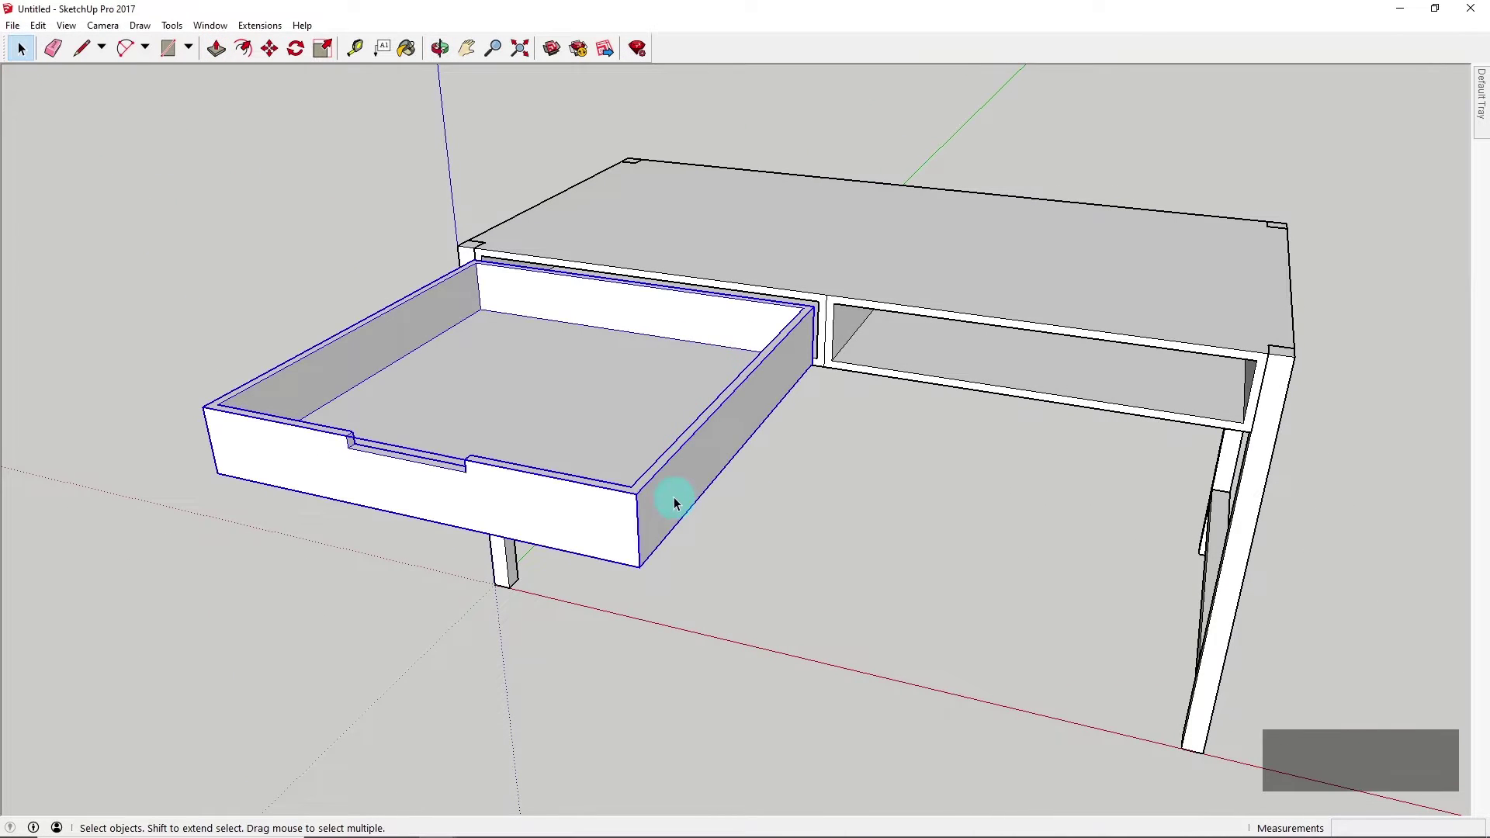
pyautogui.press('m')
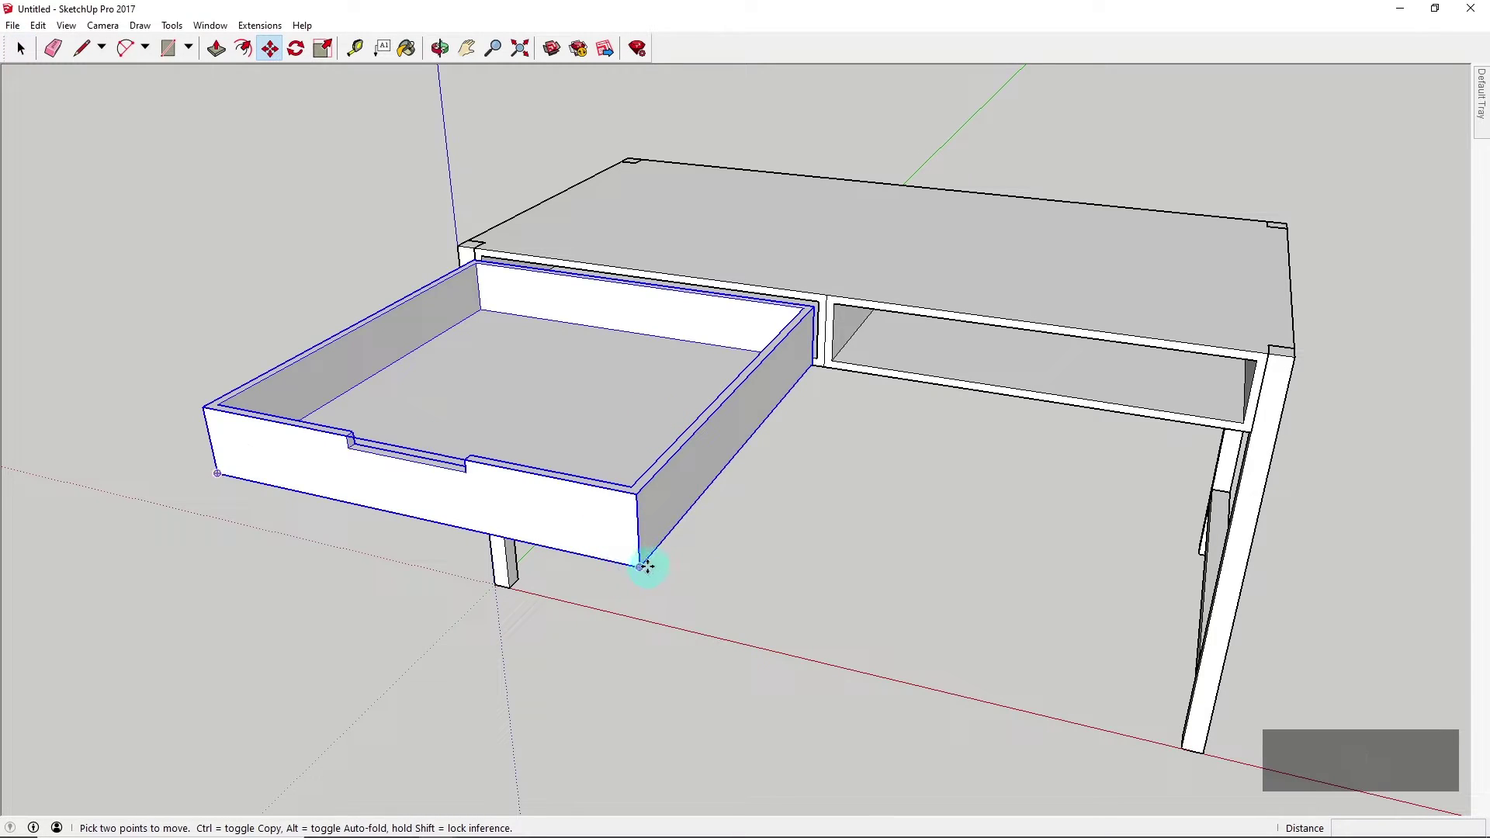
pyautogui.moveTo(639, 570); pyautogui.dragTo(815, 352)
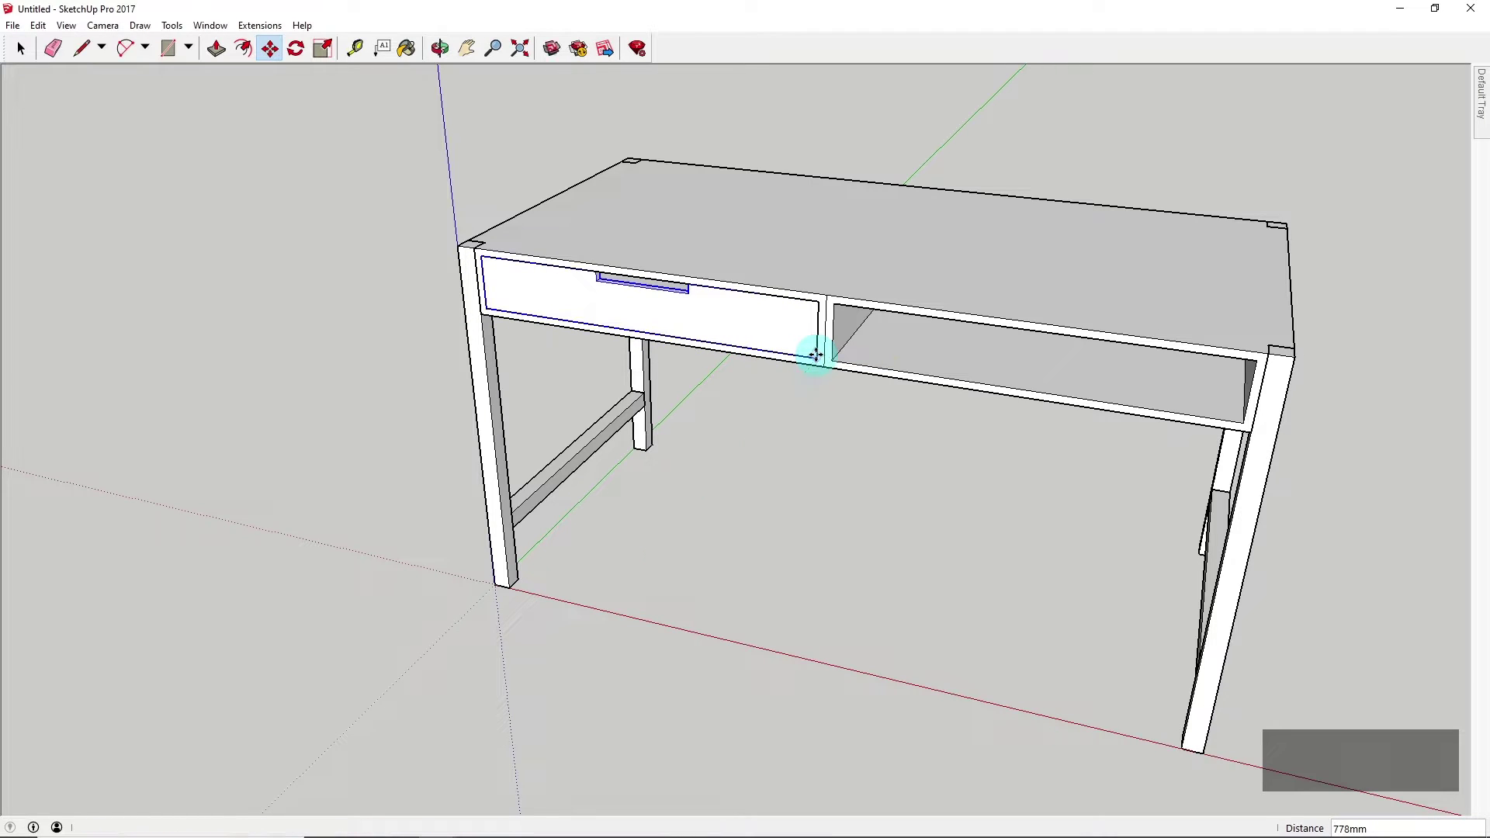
# Copy the drawer by its lower-left front corner to the matching corner of the desk's right opening
pyautogui.moveTo(815, 352); pyautogui.dragTo(770, 328, button='middle')
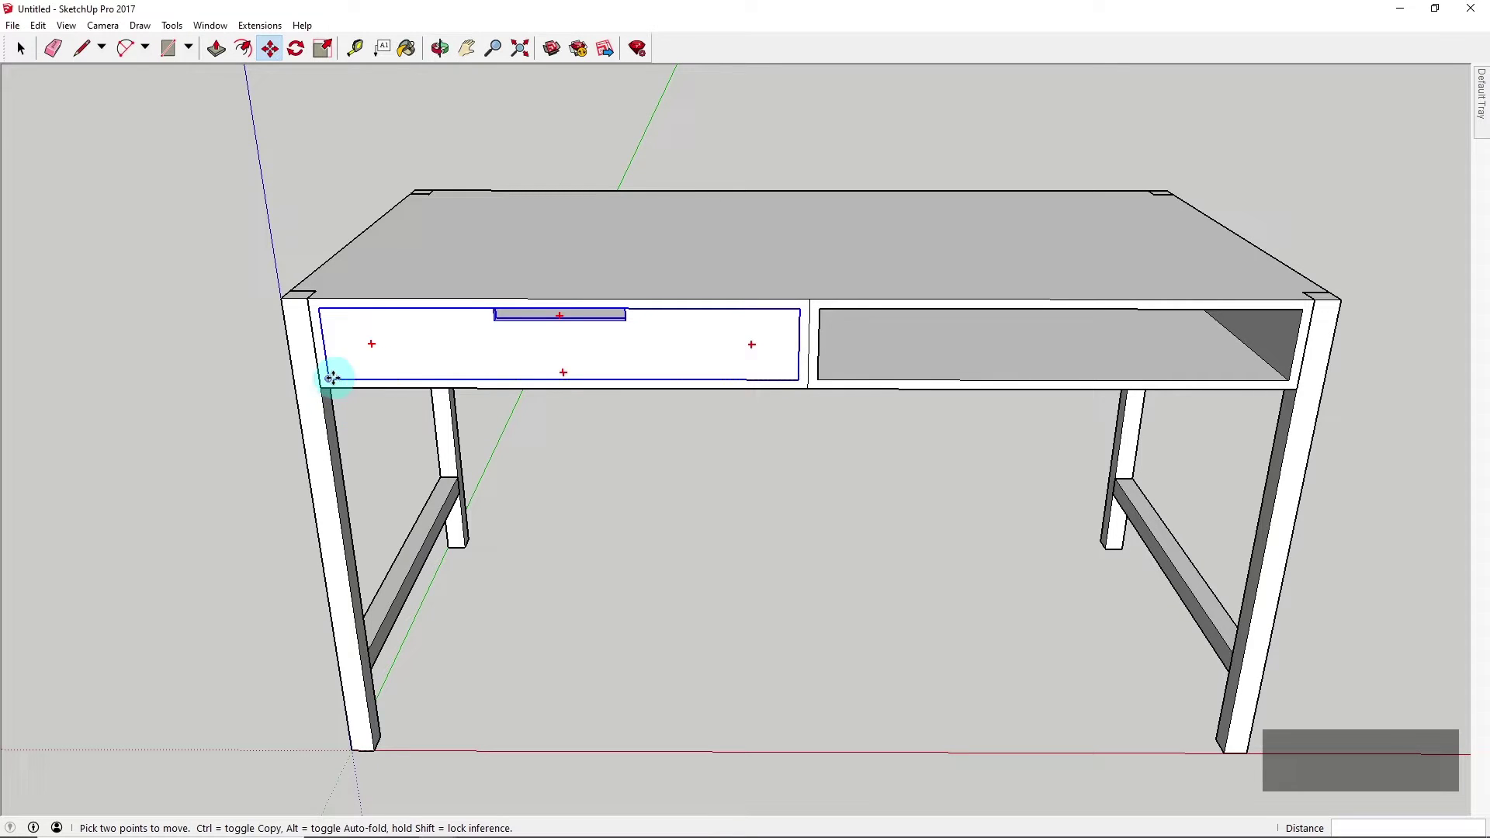
pyautogui.press('ctrl')
pyautogui.moveTo(332, 378); pyautogui.dragTo(817, 375)
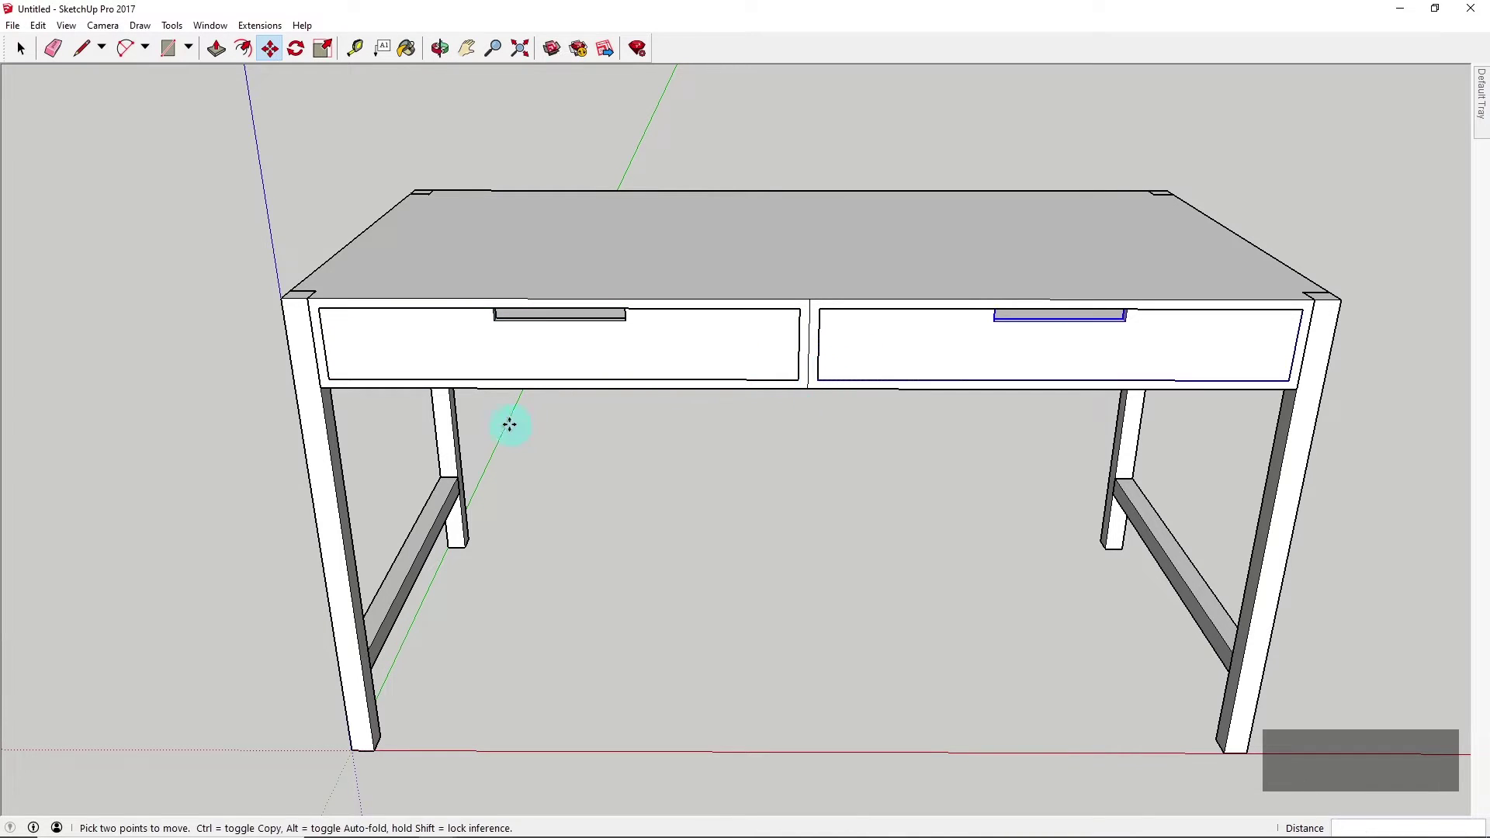
# Pull the right drawer about 350 mm out of the desk
pyautogui.scroll(-3, 1102, 328)
pyautogui.scroll(5, 831, 396)
pyautogui.scroll(-3, 579, 350)
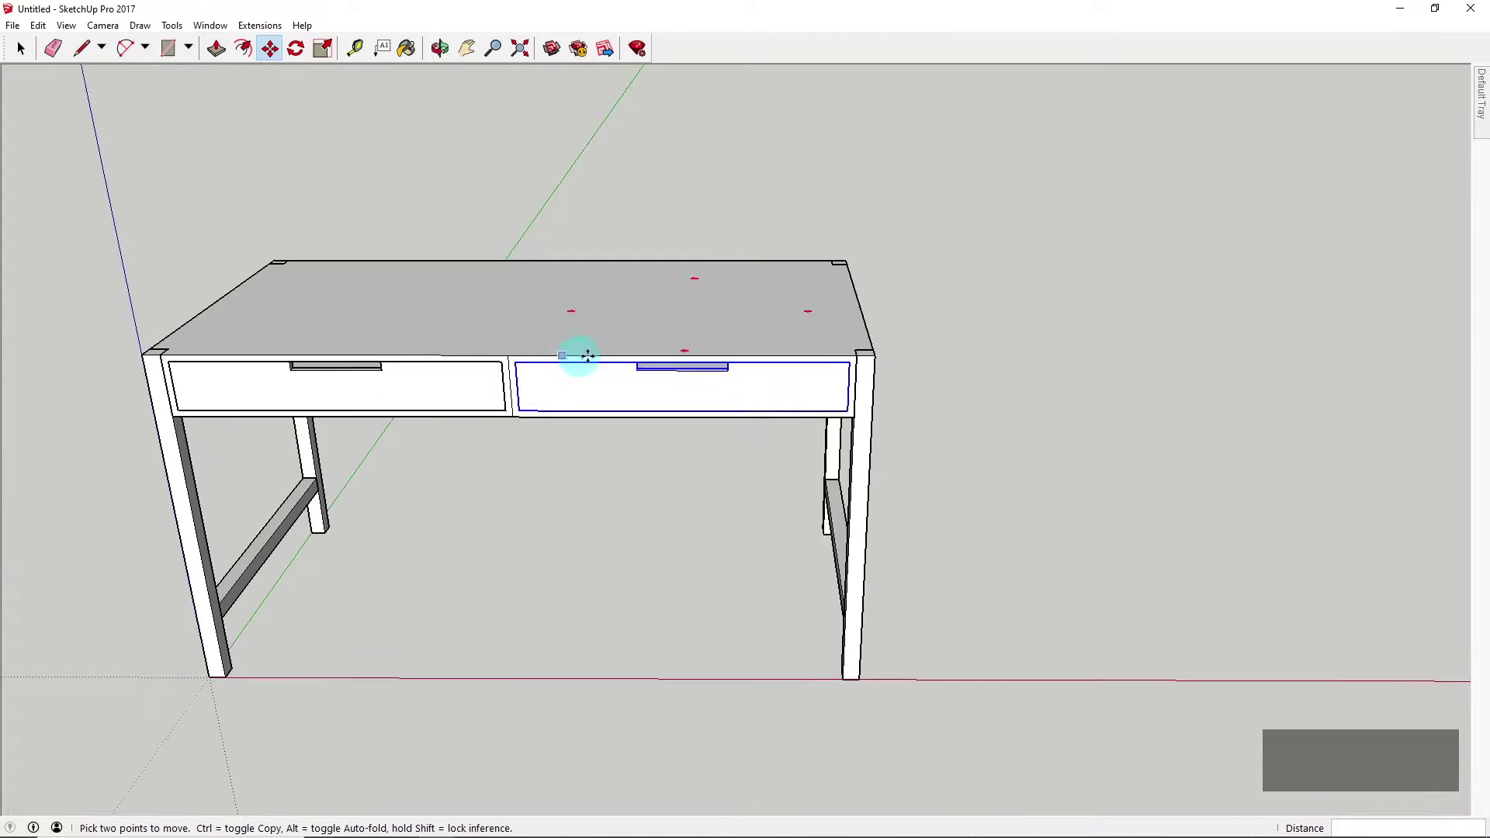
pyautogui.moveTo(266, 402); pyautogui.dragTo(293, 306, button='middle')
pyautogui.scroll(4, 296, 333)
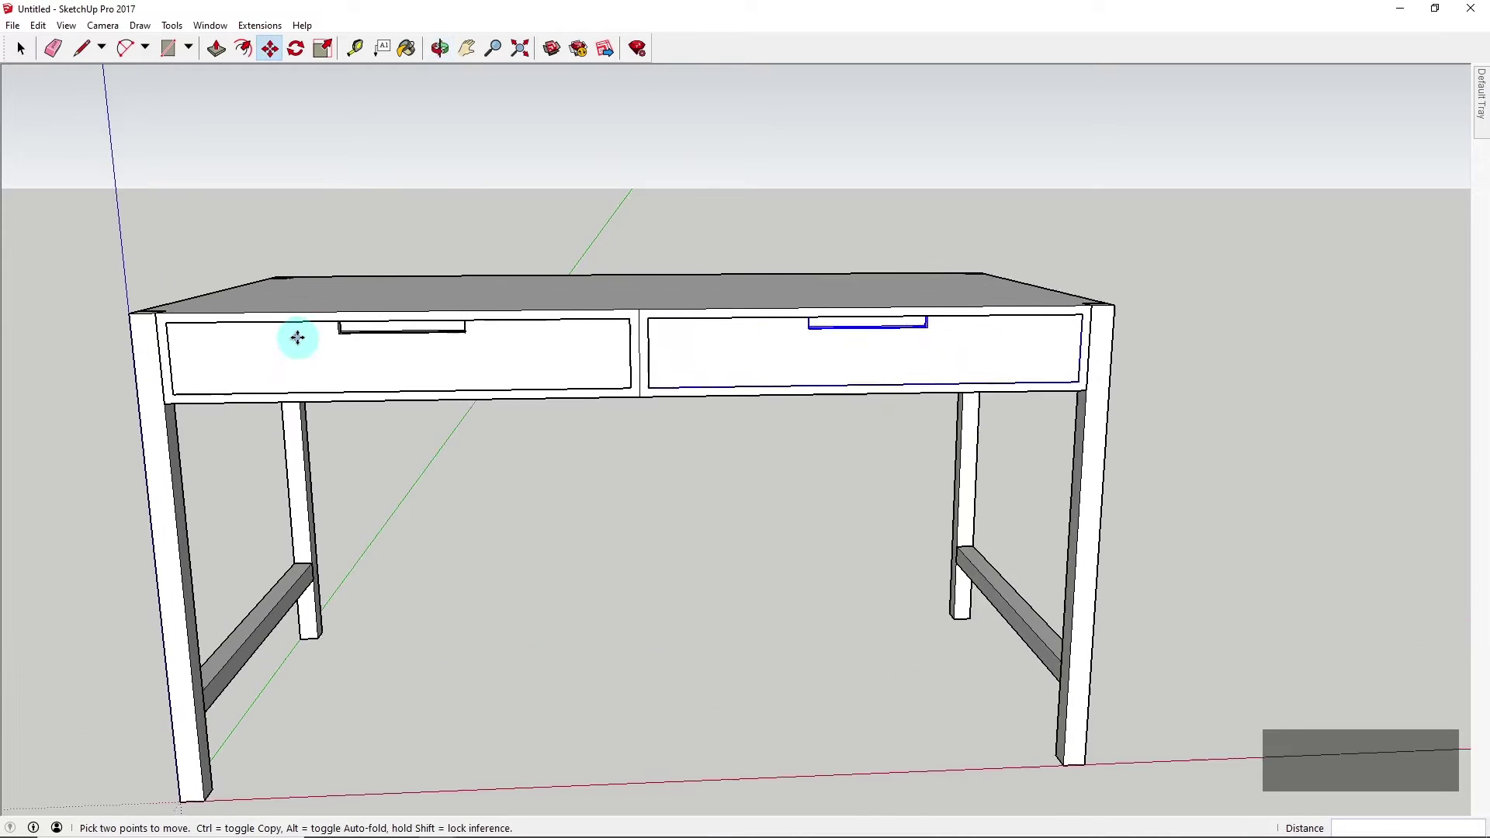
pyautogui.moveTo(572, 367); pyautogui.dragTo(376, 399, button='middle')
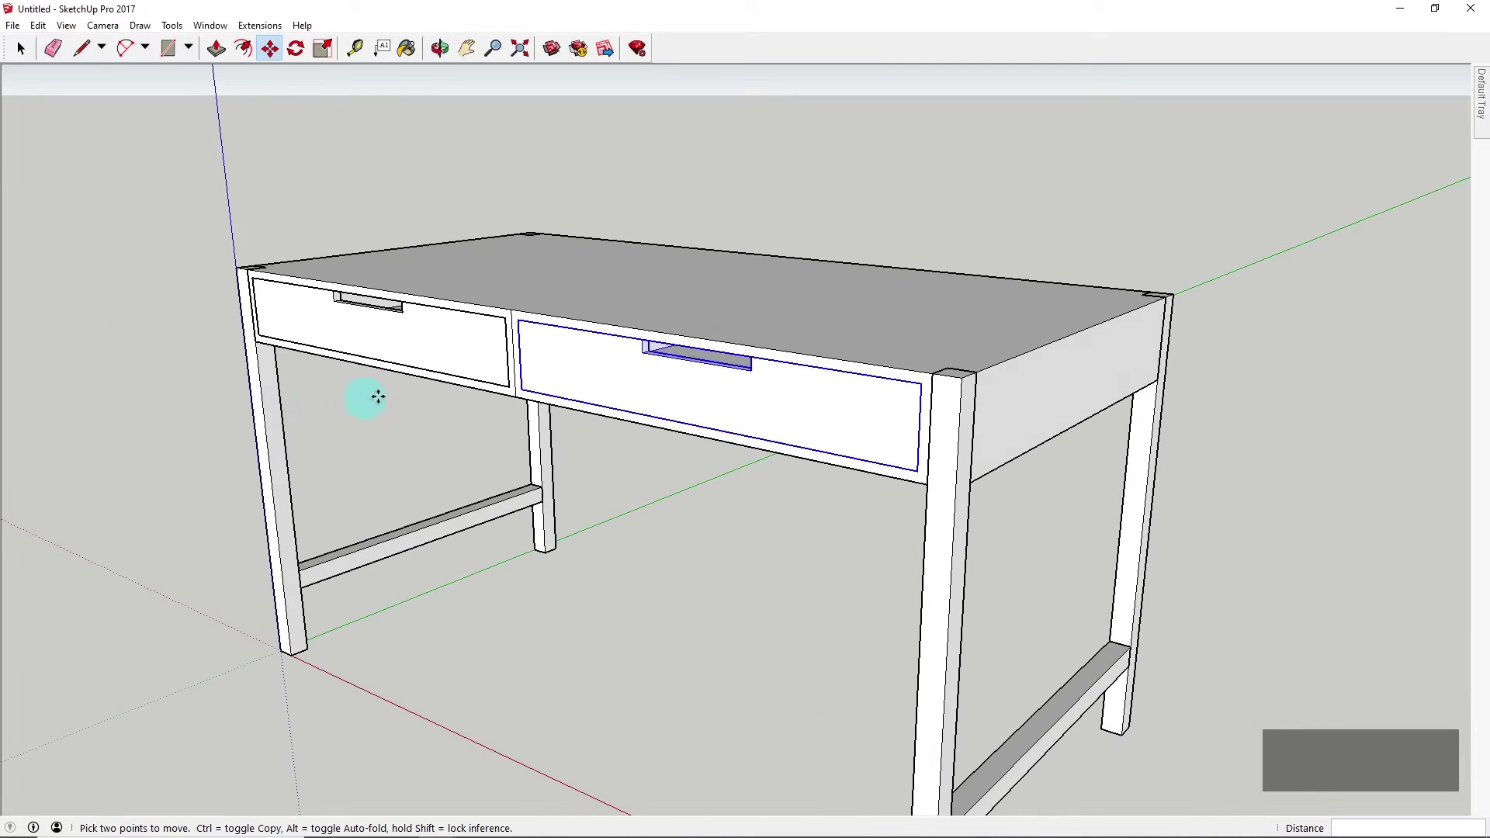
pyautogui.click(638, 370)
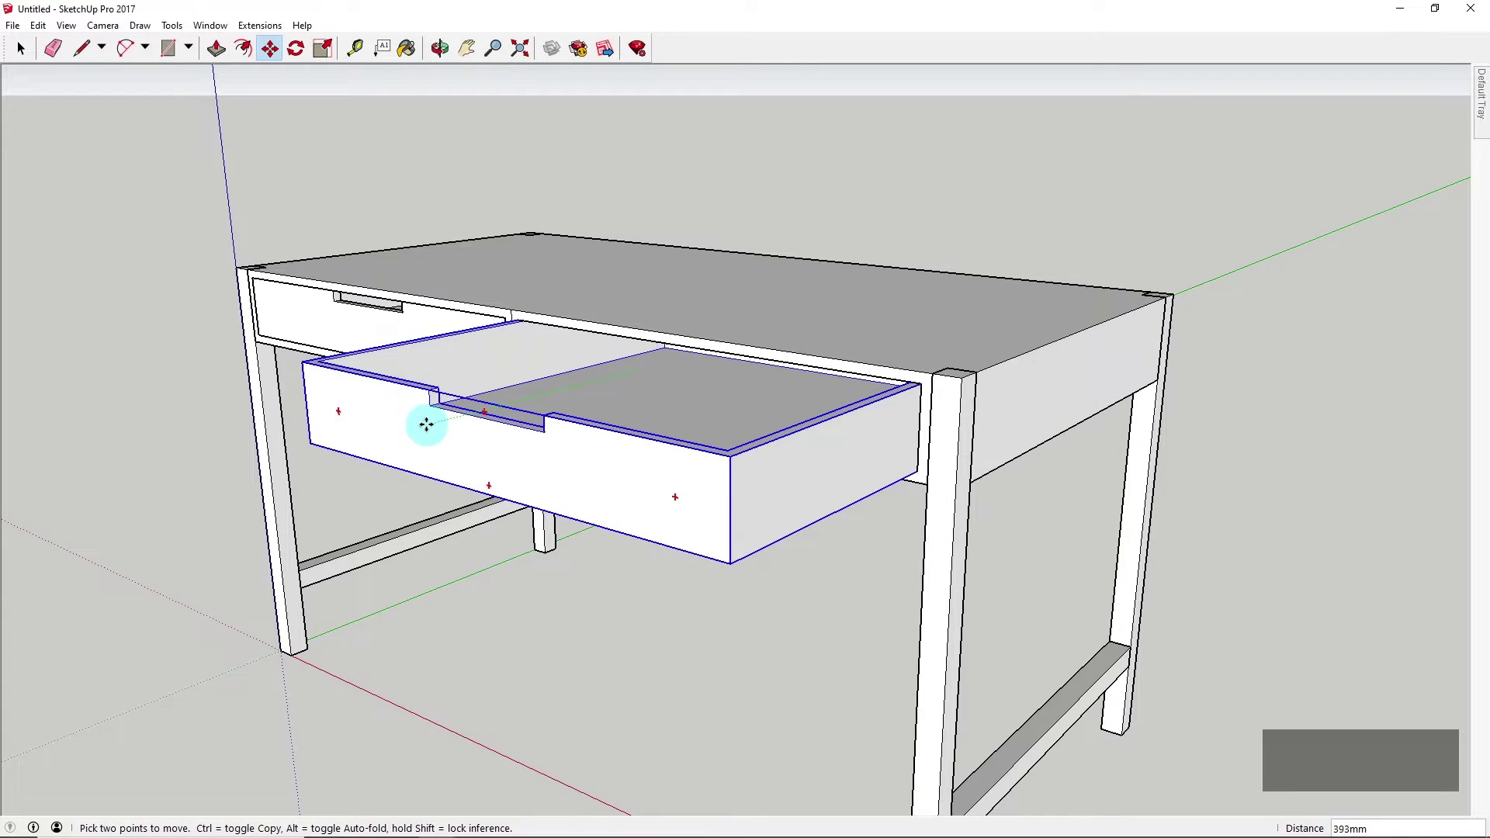
pyautogui.click(451, 416)
# Slide the right drawer back along the green axis until its front is flush with the left drawer
pyautogui.moveTo(592, 427); pyautogui.dragTo(831, 376, button='middle')
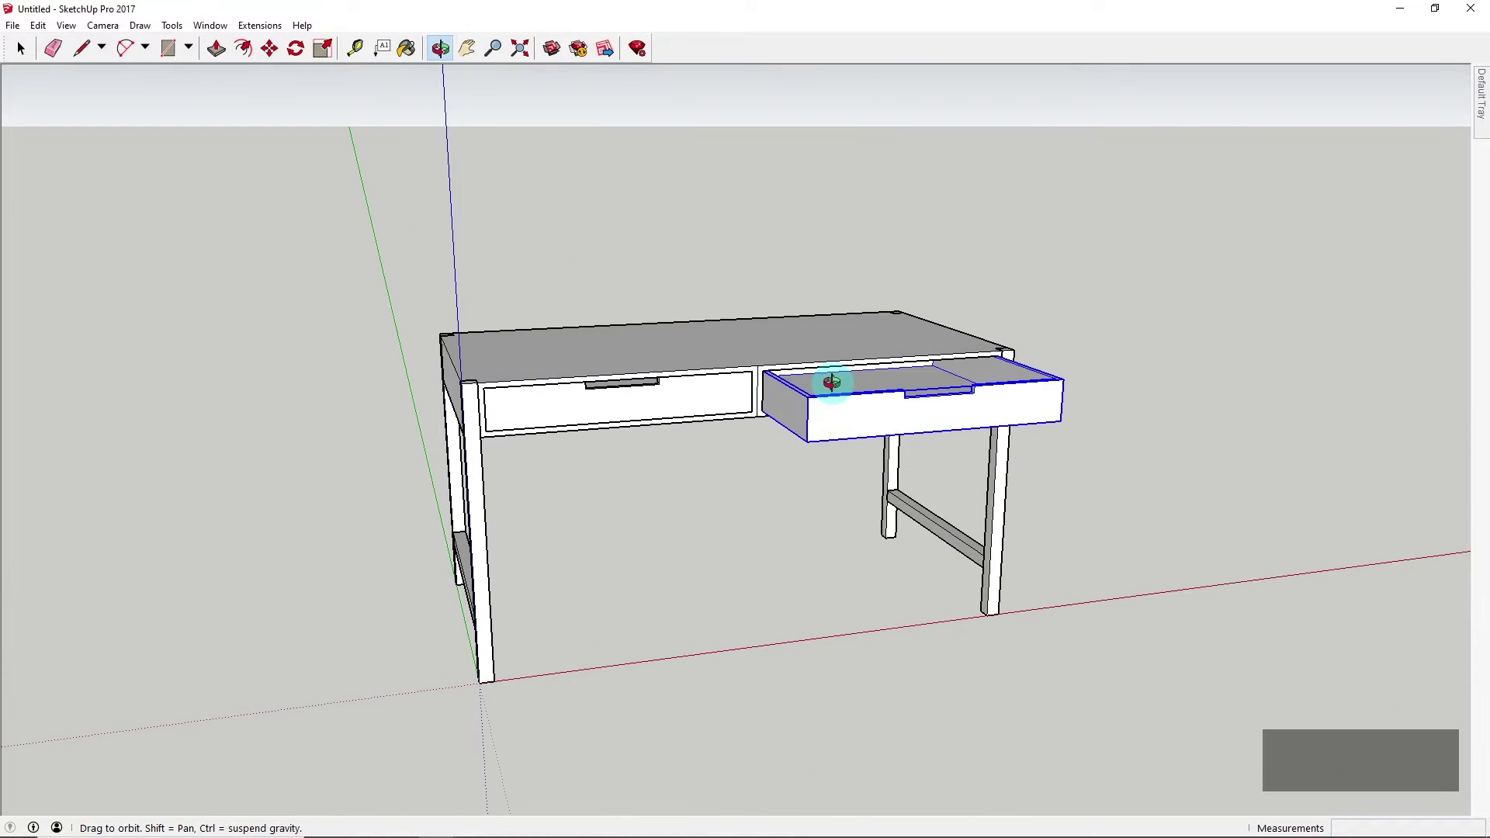
pyautogui.click(1000, 358)
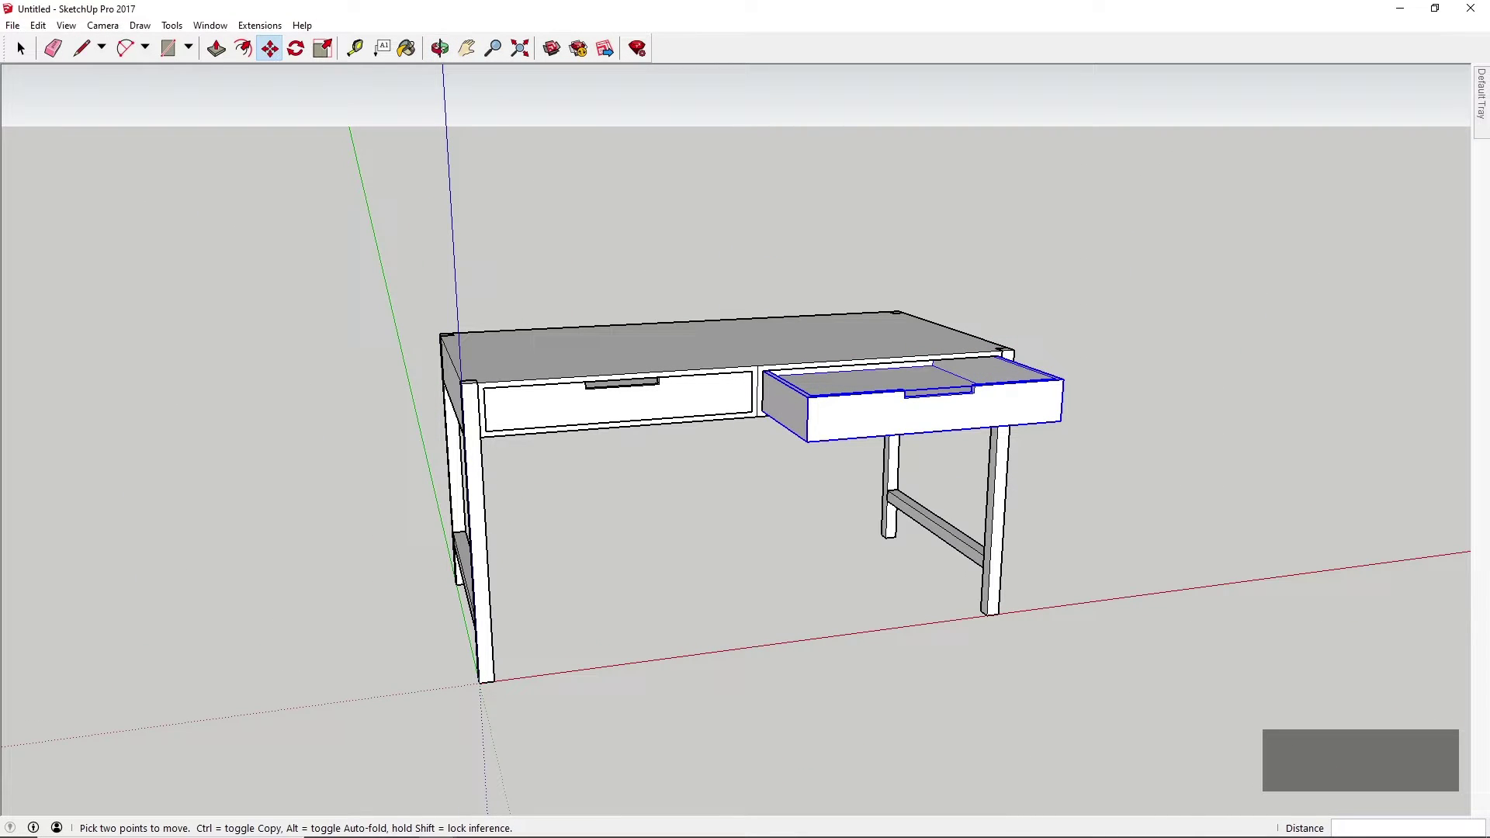
pyautogui.moveTo(1064, 379); pyautogui.dragTo(1075, 370, button='middle')
pyautogui.press('r')
pyautogui.moveTo(732, 331); pyautogui.dragTo(489, 417, button='middle')
pyautogui.click(21, 48)
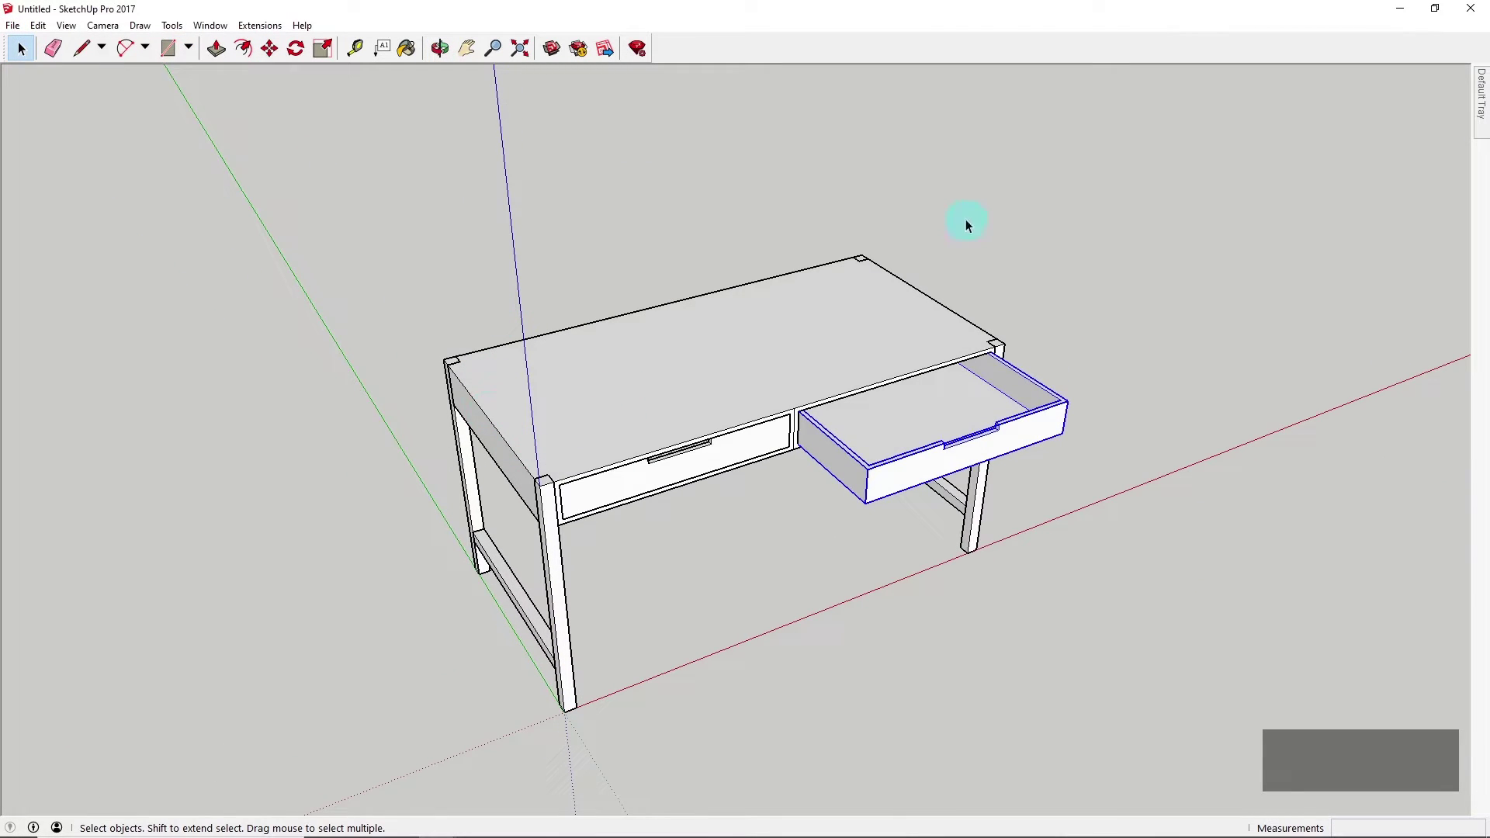
pyautogui.scroll(6, 875, 406)
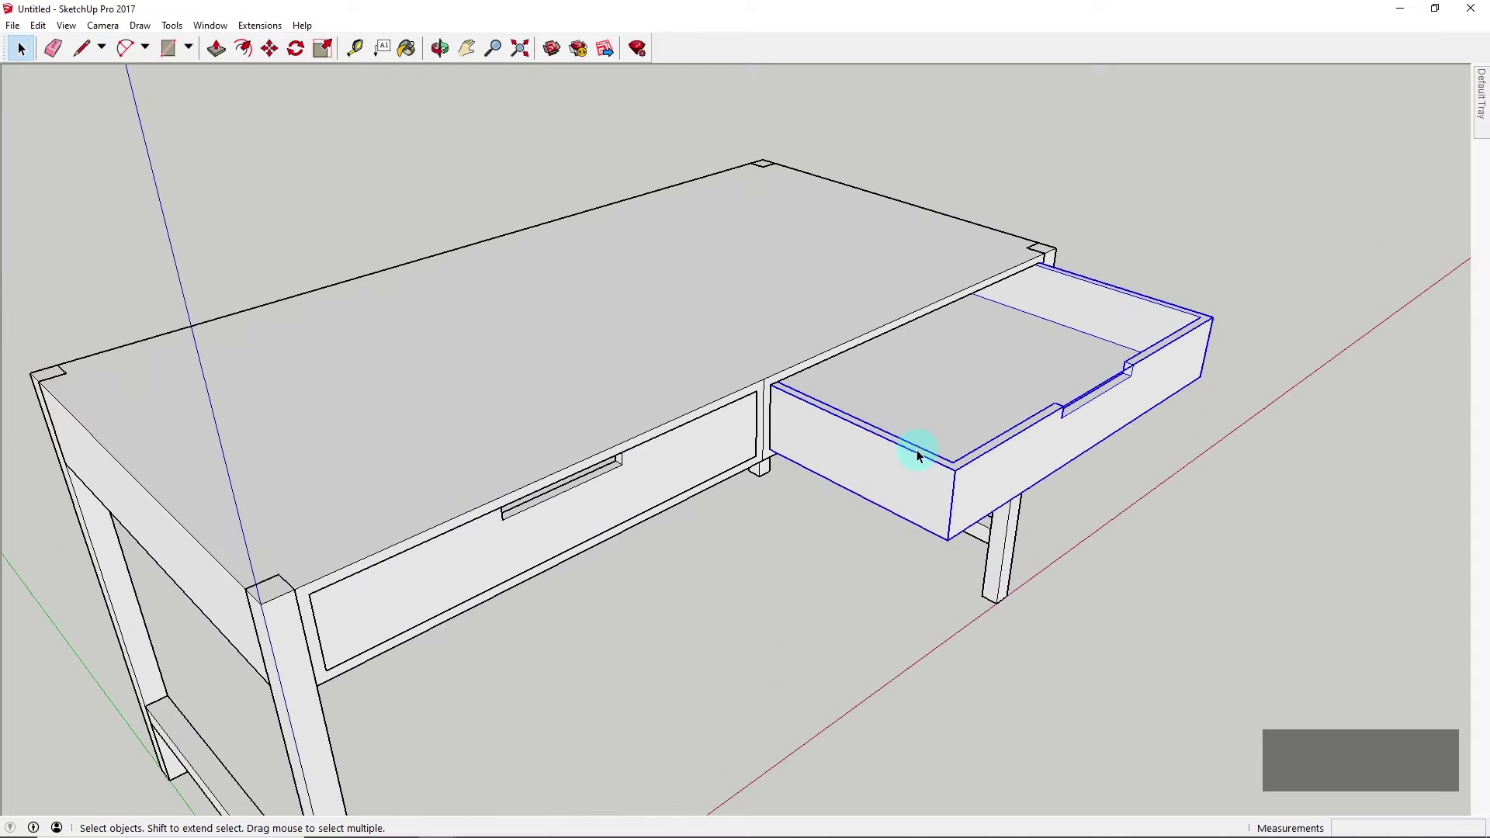
pyautogui.press('m')
pyautogui.click(958, 498)
pyautogui.press('Left')
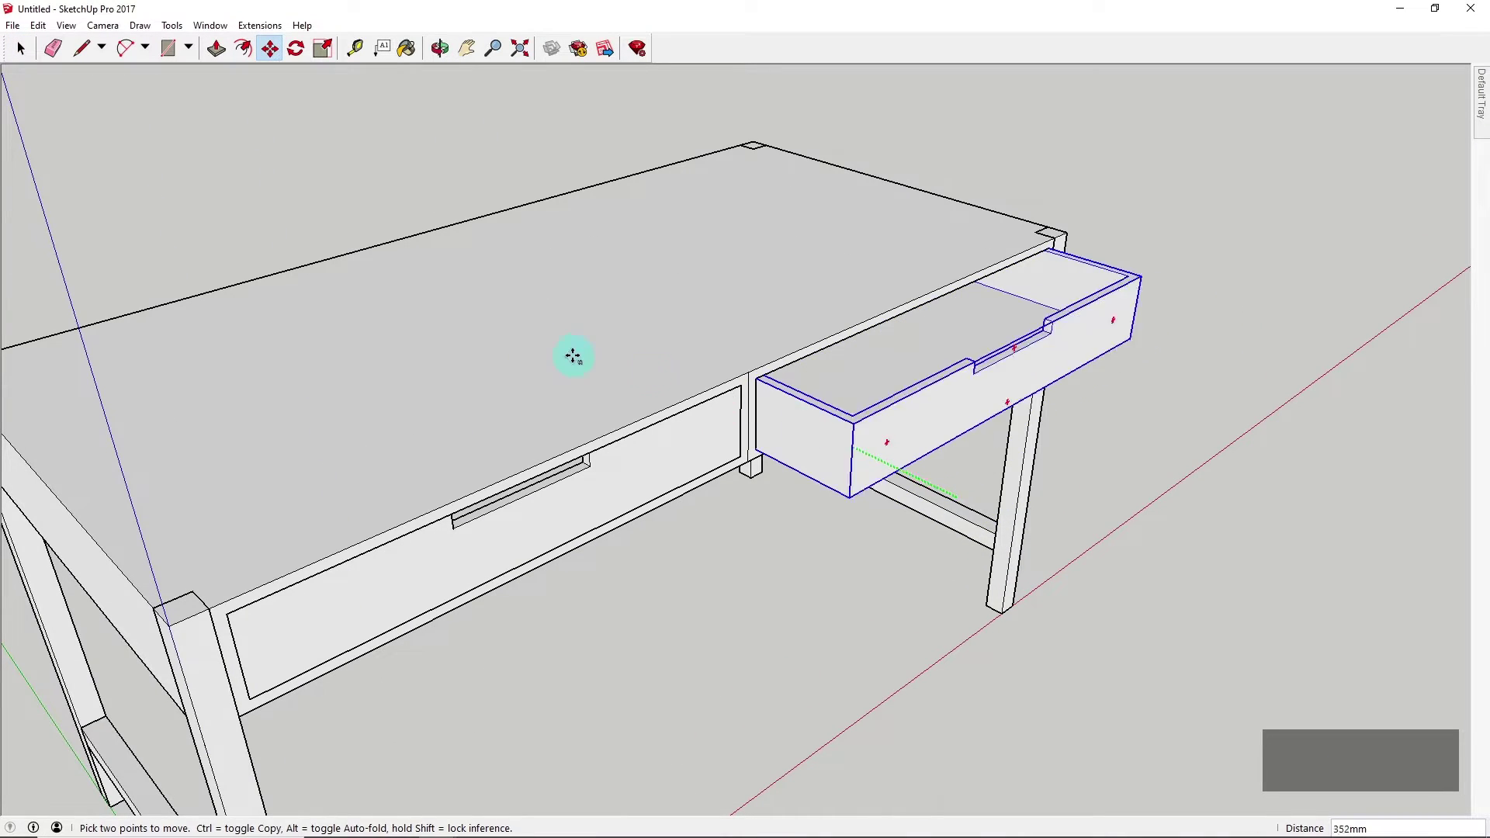
pyautogui.click(737, 434)
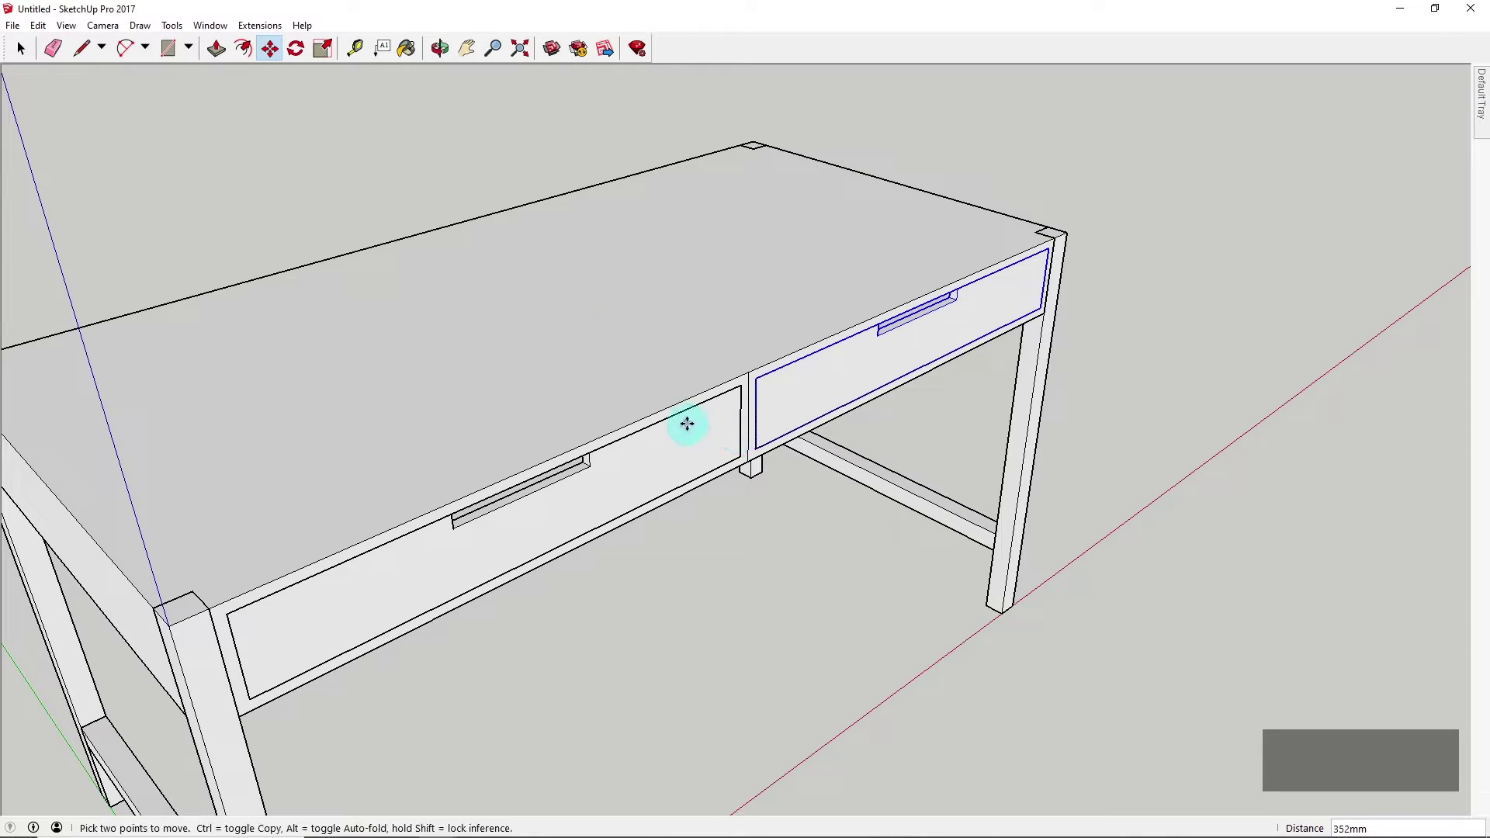
# Draw a 1600 by 800 mm rectangle over the desktop from the front-left leg's outer corner to the back-right leg's outer corner
pyautogui.scroll(-2, 744, 420)
pyautogui.scroll(-3, 823, 400)
pyautogui.scroll(4, 645, 345)
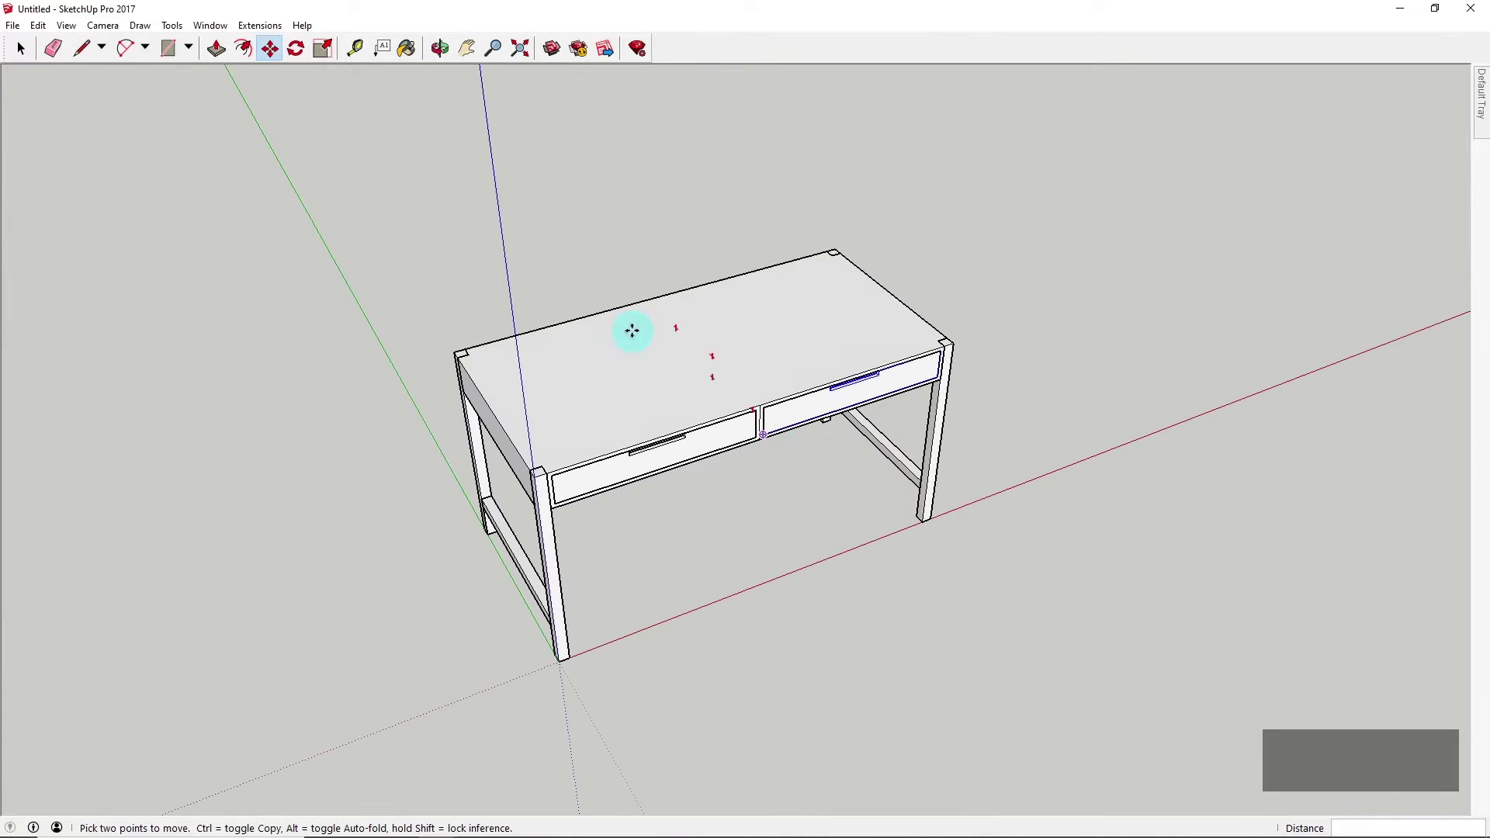
pyautogui.scroll(-2, 637, 365)
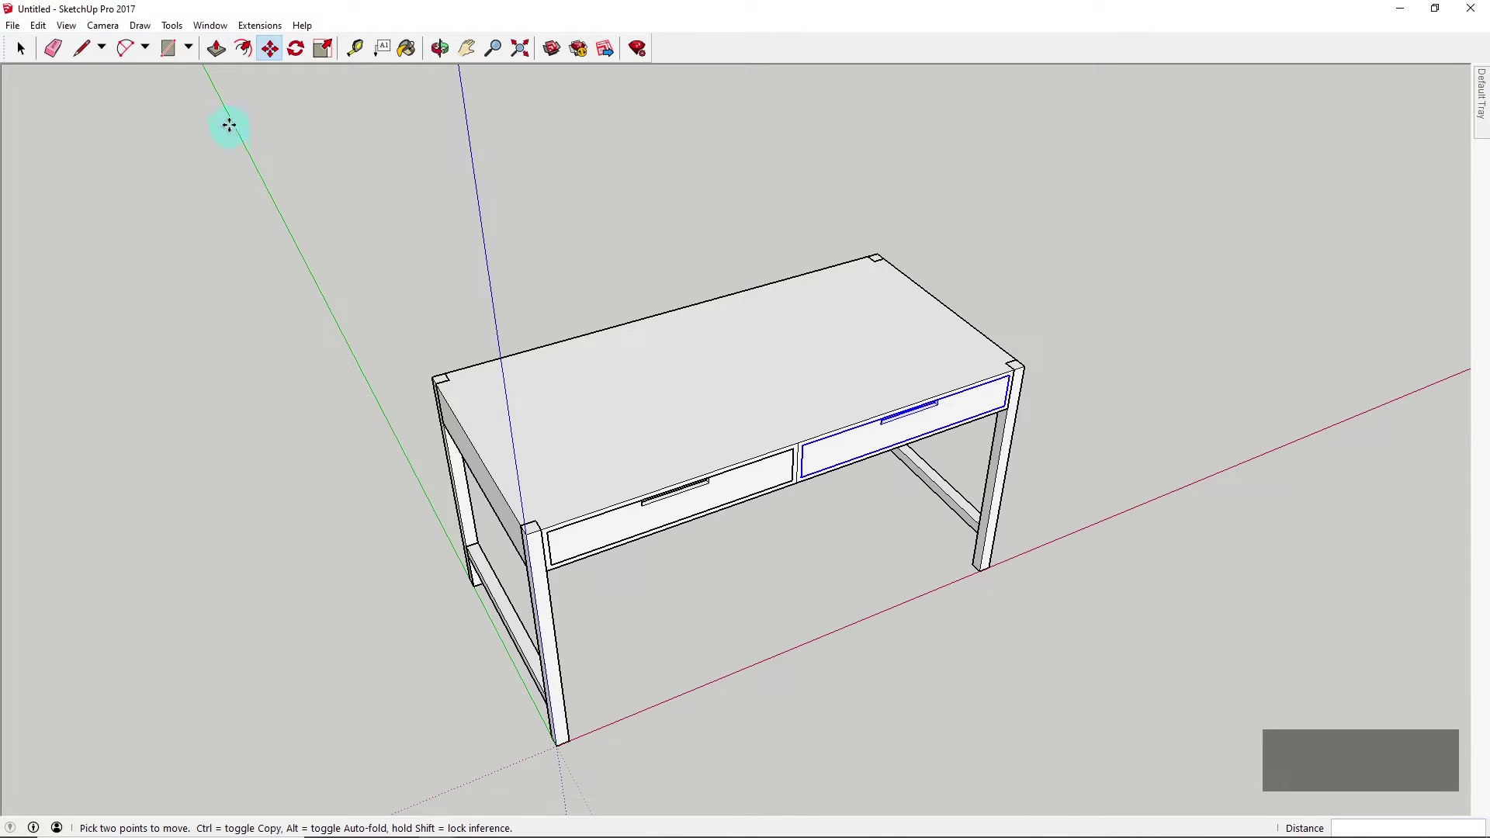
pyautogui.press('r')
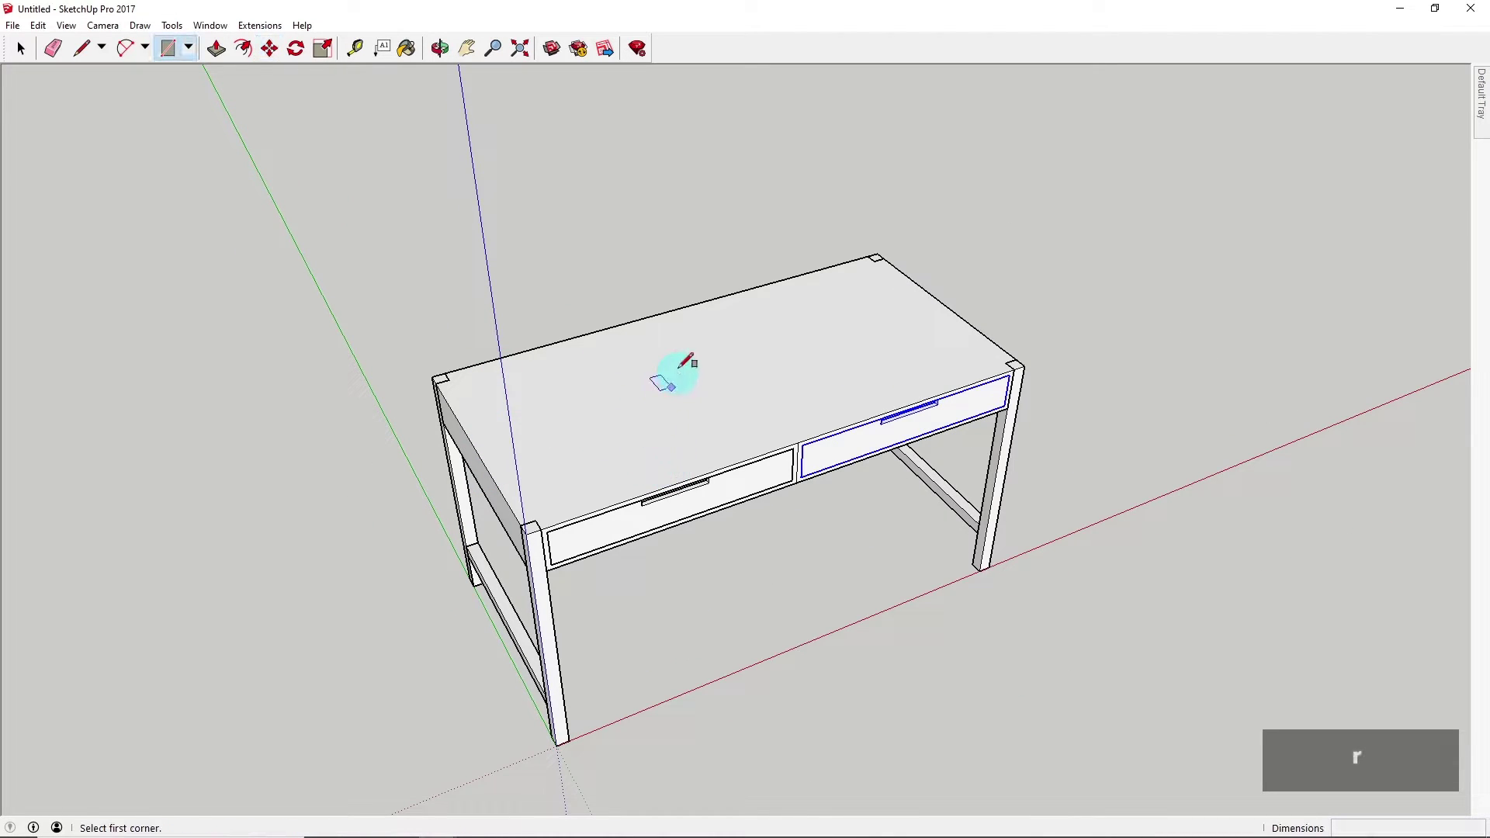
pyautogui.scroll(-2, 896, 343)
pyautogui.scroll(3, 726, 366)
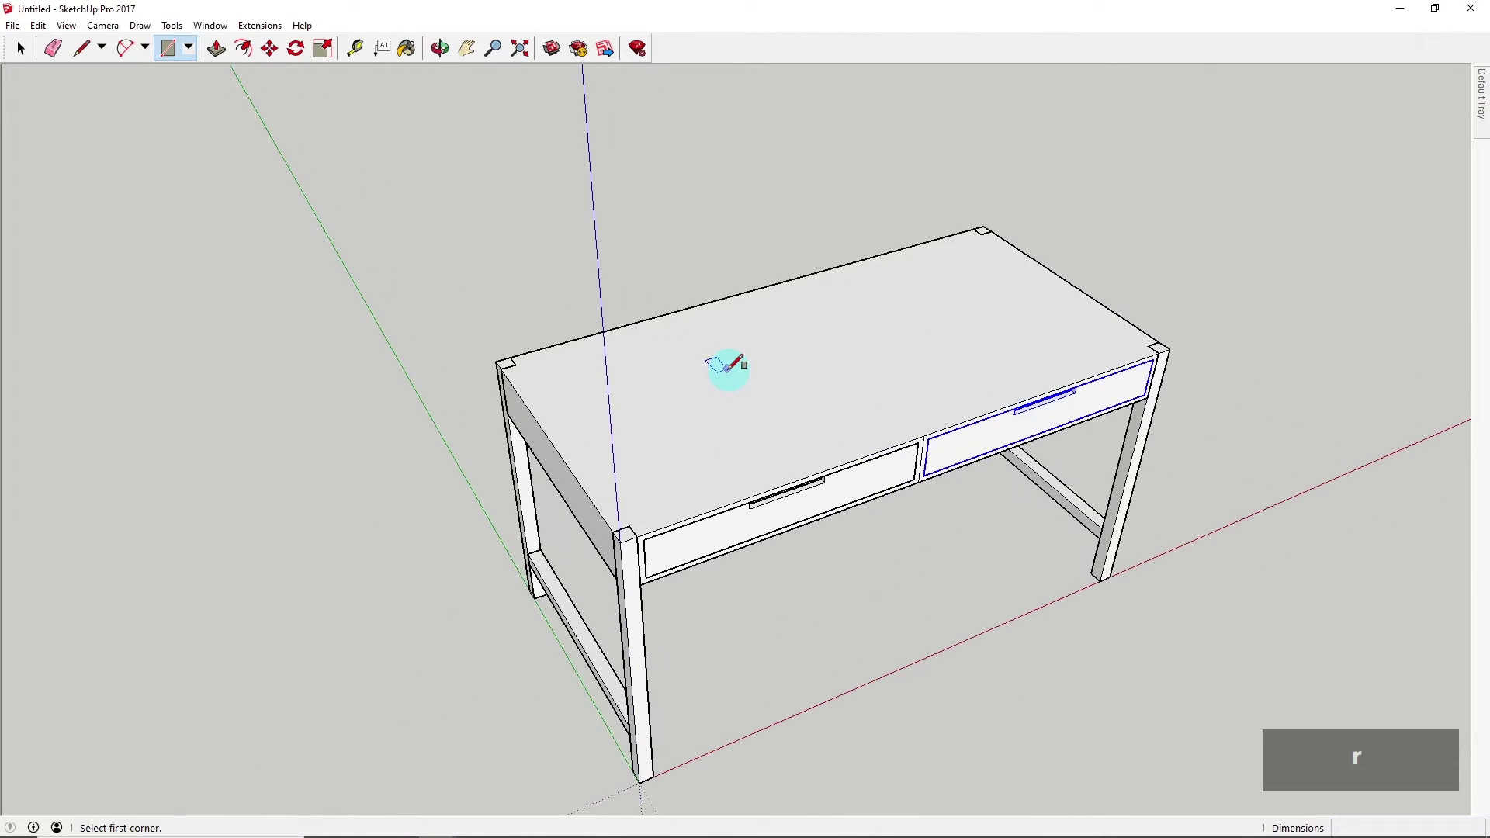
pyautogui.click(630, 535)
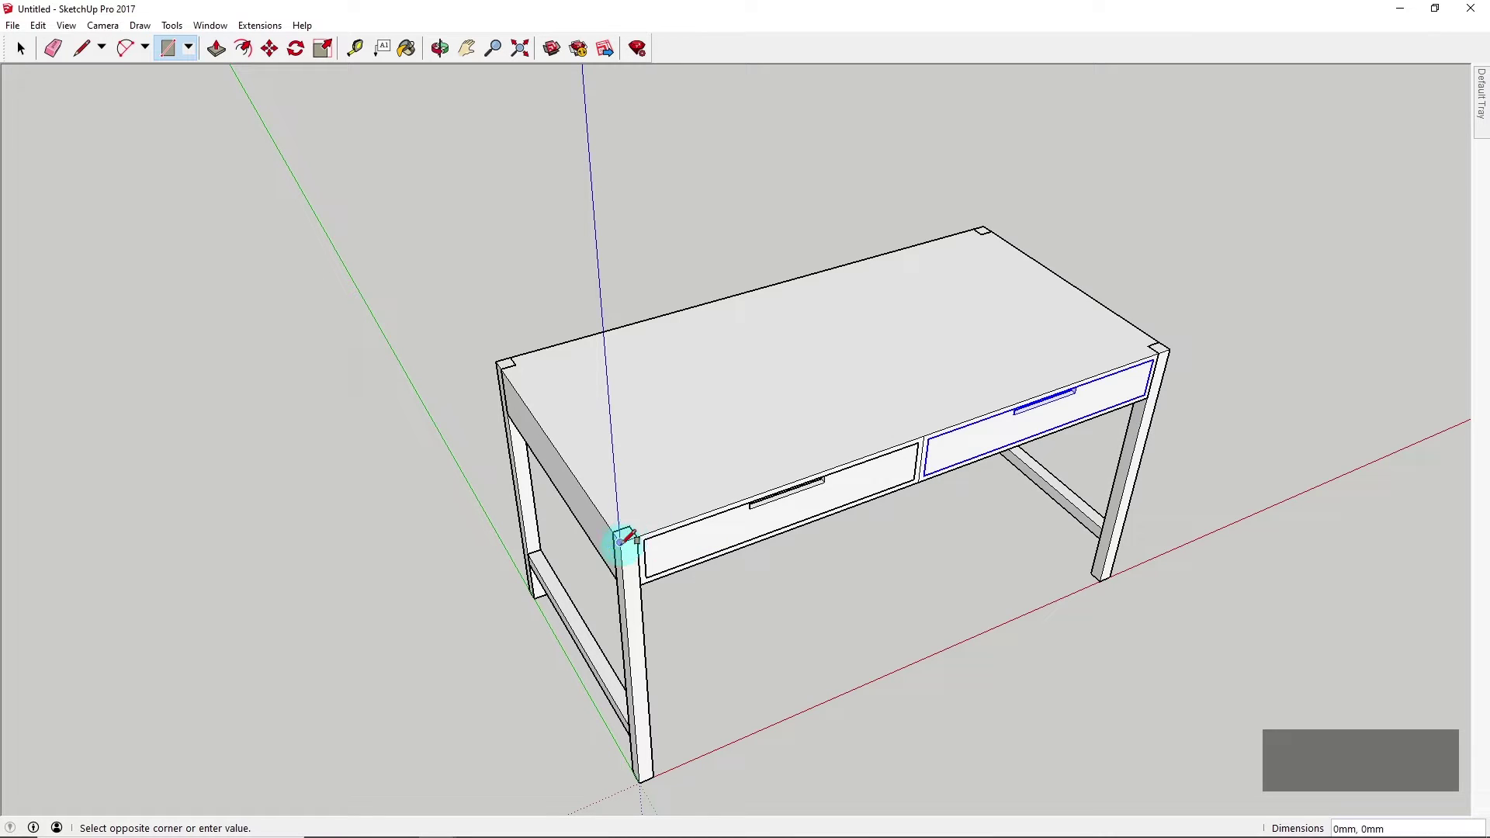
pyautogui.scroll(4, 986, 232)
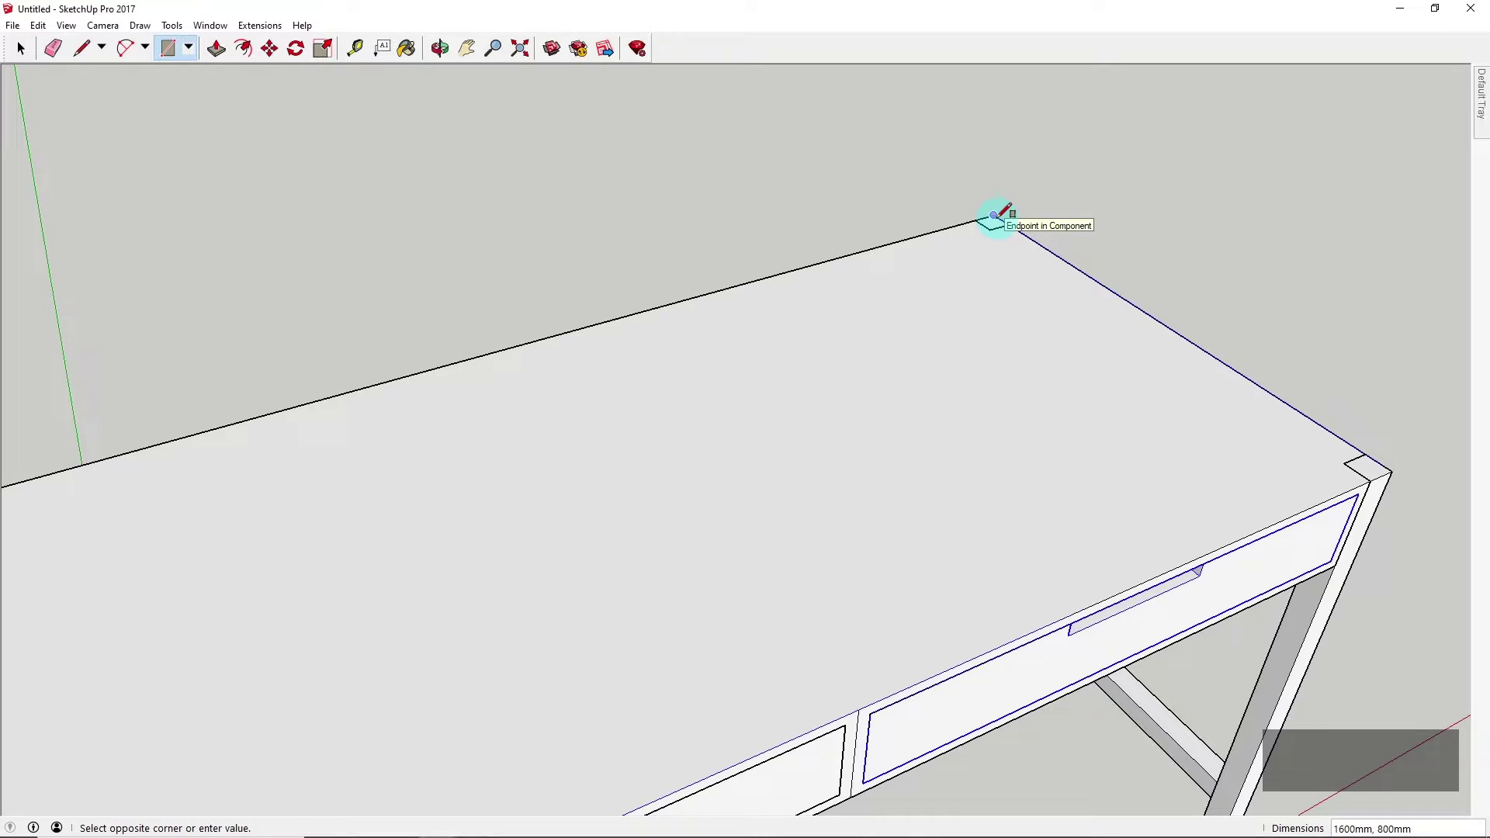
pyautogui.click(1000, 213)
pyautogui.scroll(-4, 827, 340)
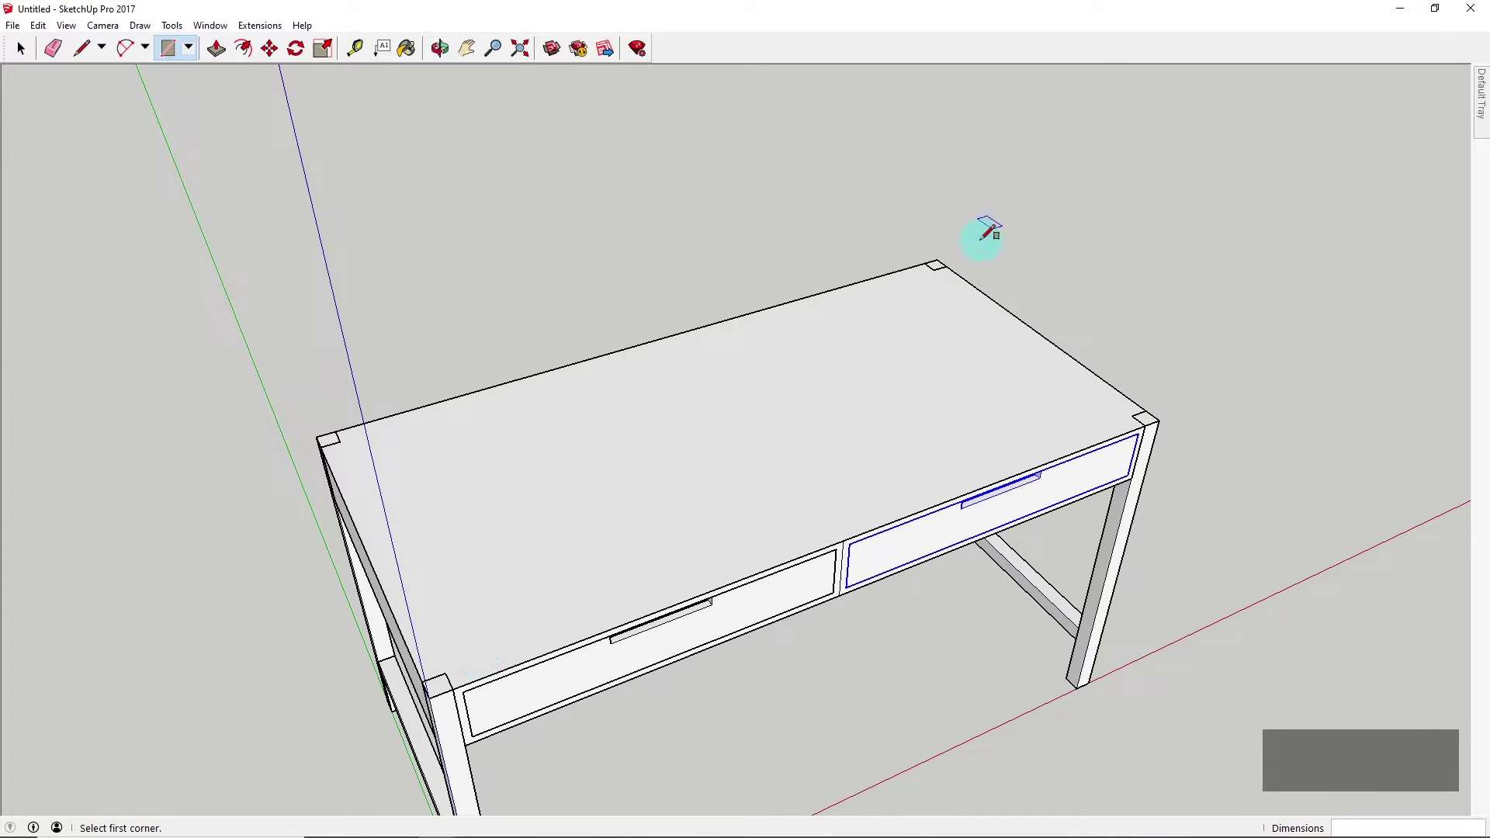
# Group the new rectangle's face together with its edges
pyautogui.click(21, 49)
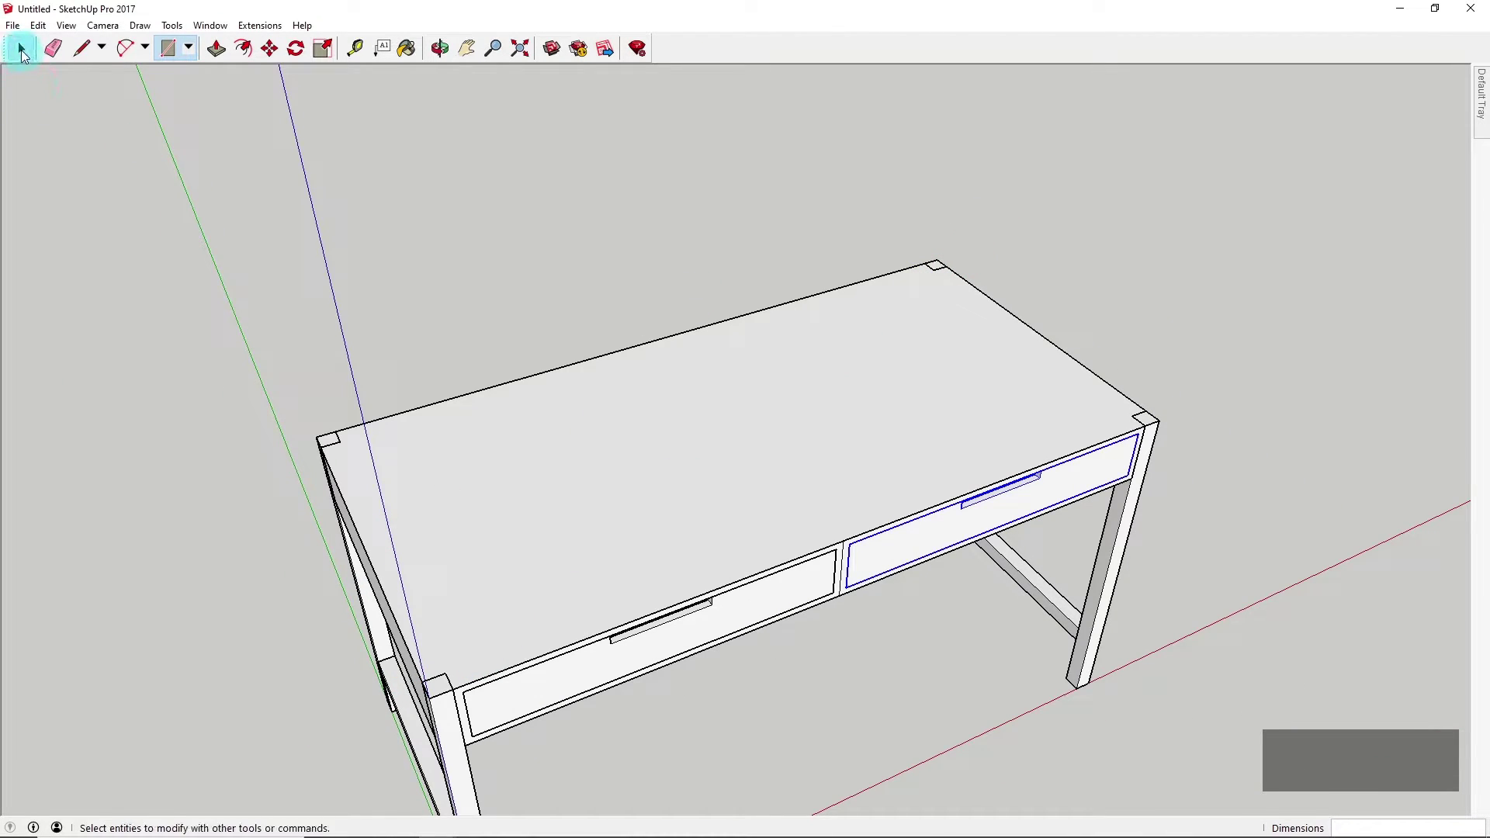
pyautogui.click(696, 419)
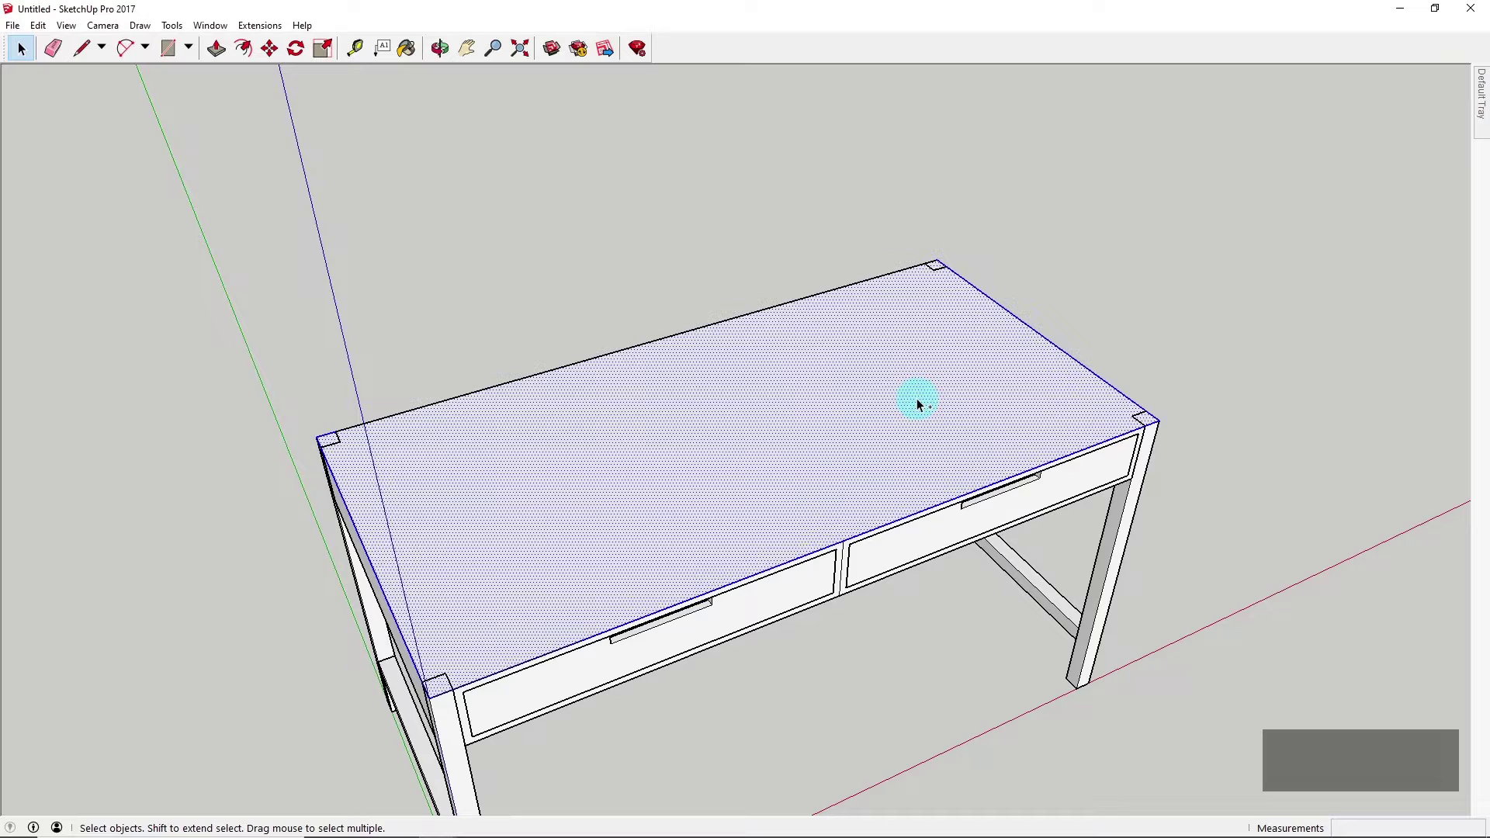
pyautogui.hotkey('ctrl', 'g')
pyautogui.scroll(-3, 967, 346)
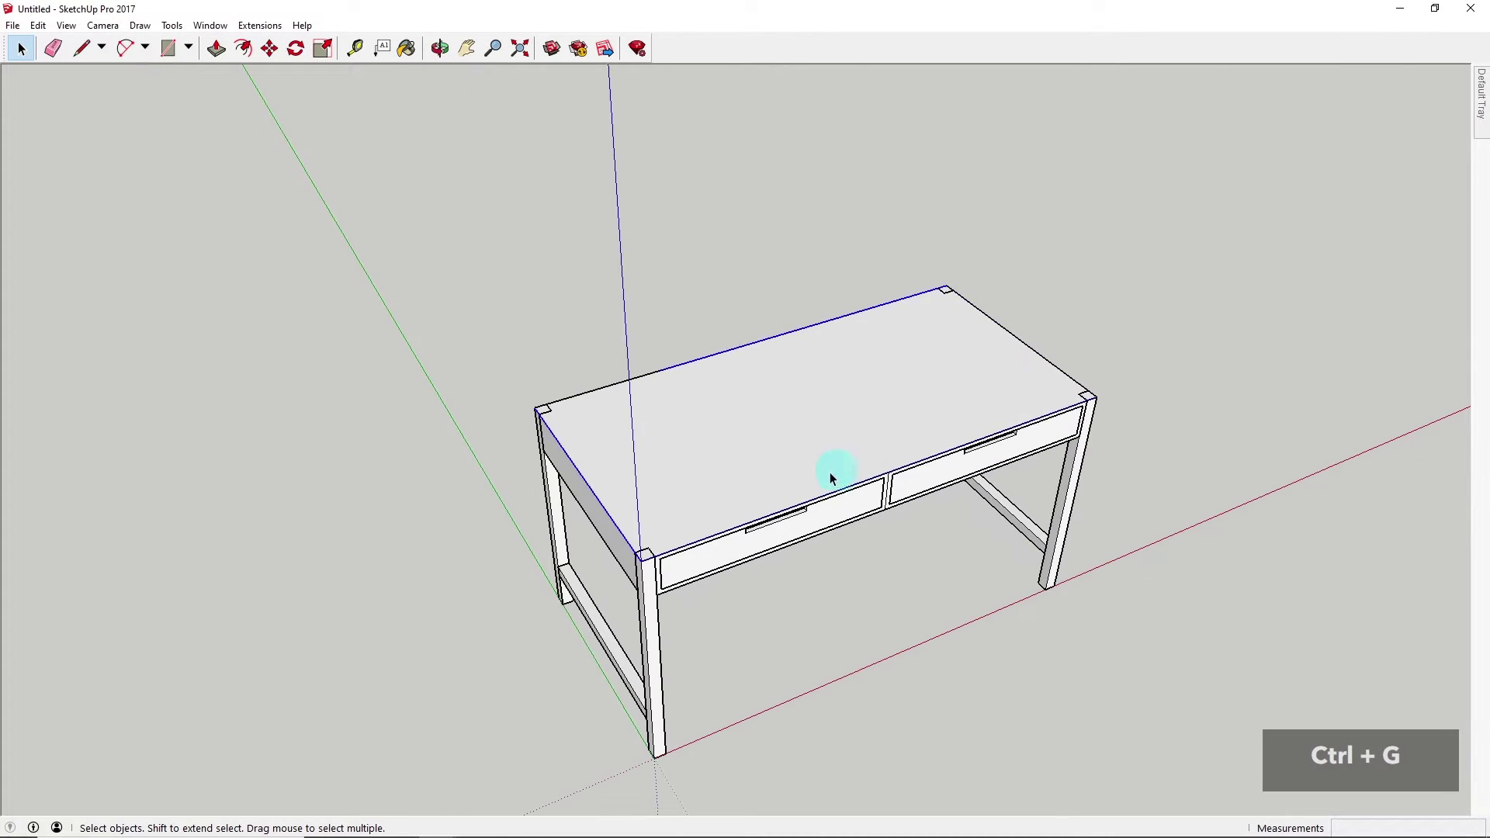
# Open the desktop panel group, push/pull its face up 20 mm, and leave the group's editing mode
pyautogui.moveTo(807, 492); pyautogui.dragTo(828, 381, button='middle')
pyautogui.scroll(3, 691, 430)
pyautogui.doubleClick(692, 433)
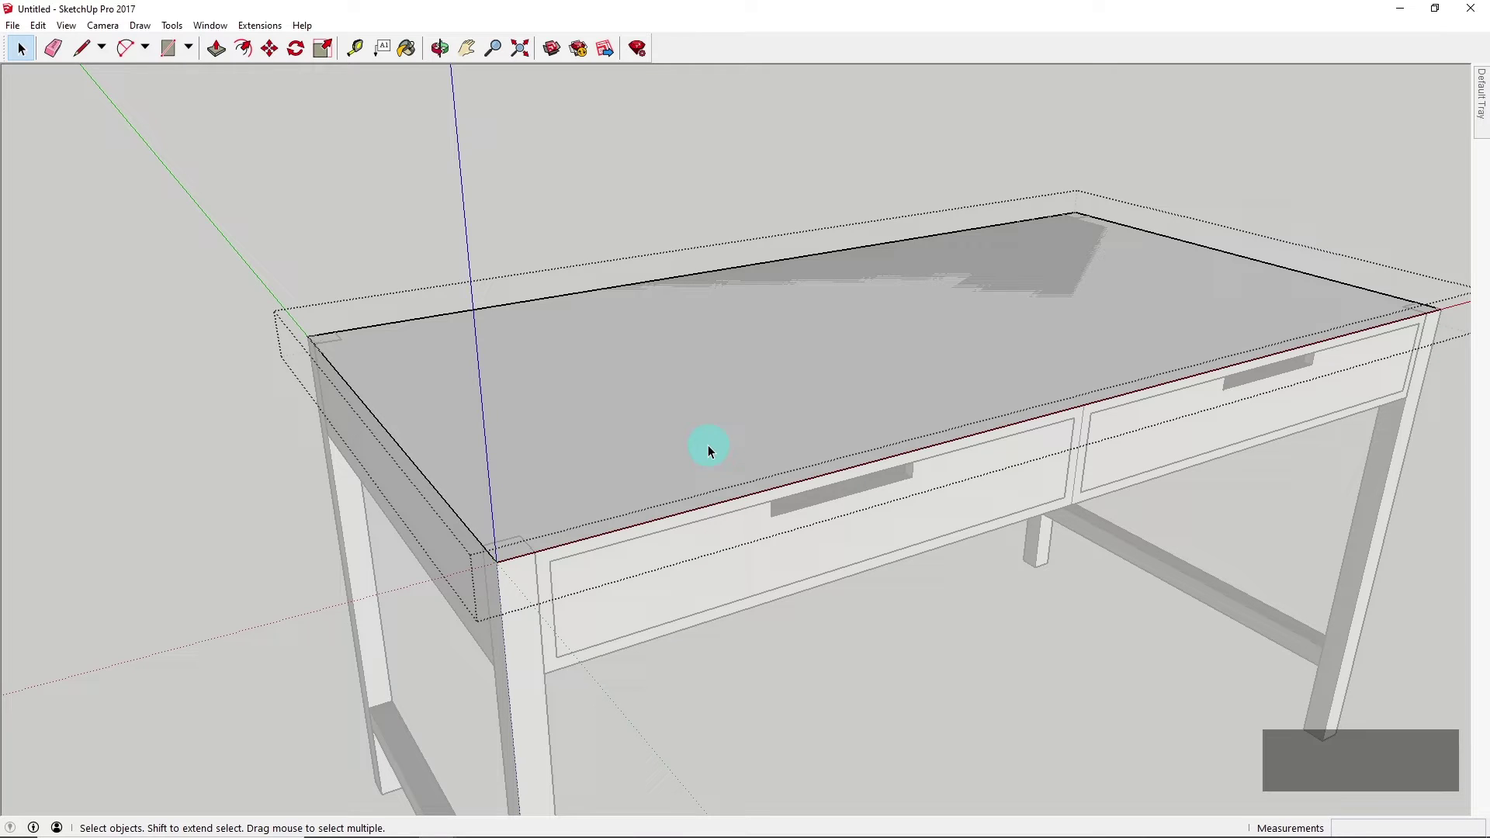
pyautogui.press('p')
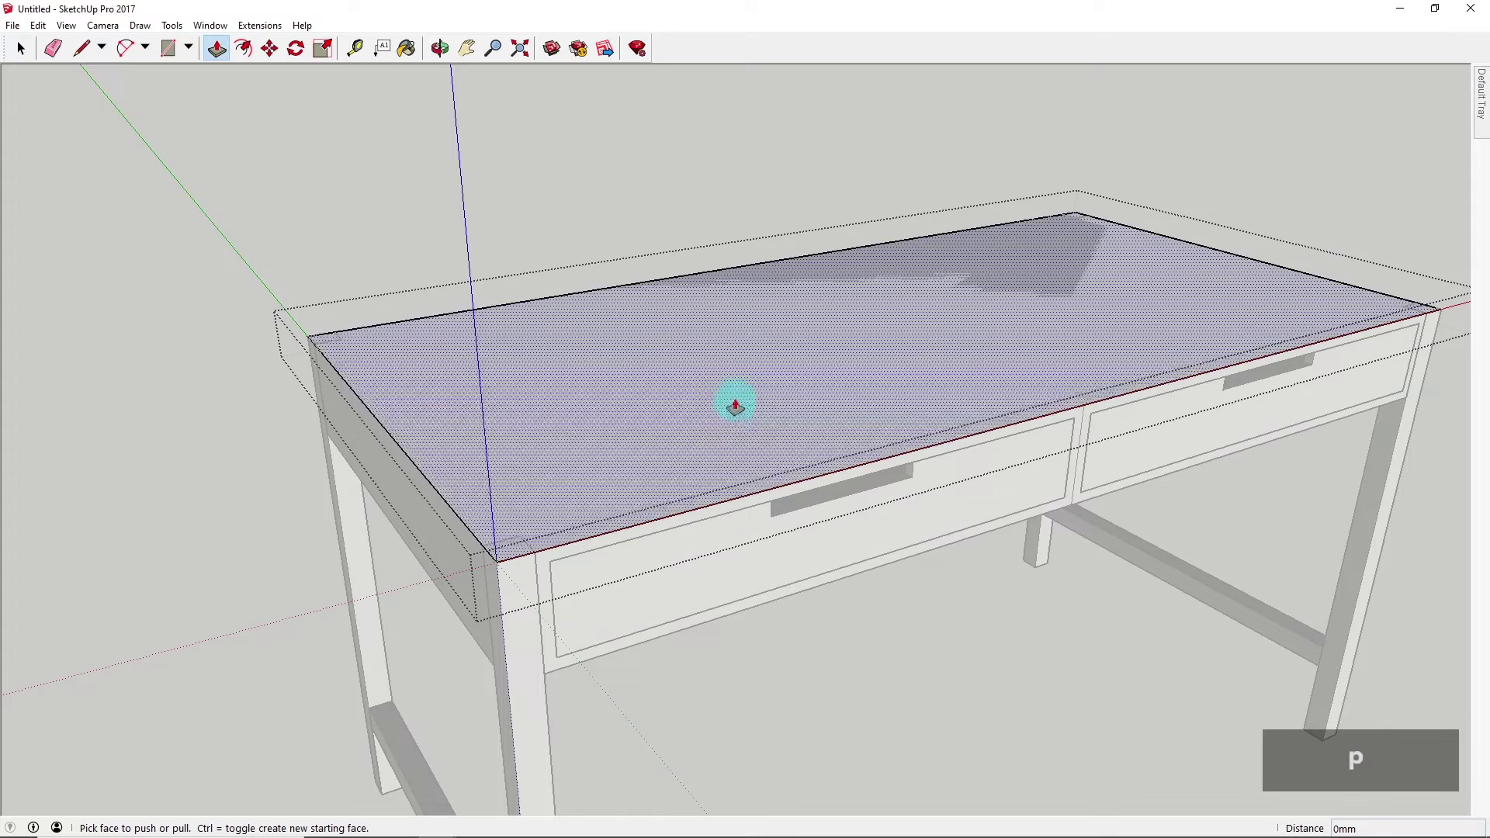
pyautogui.moveTo(673, 450); pyautogui.dragTo(681, 427)
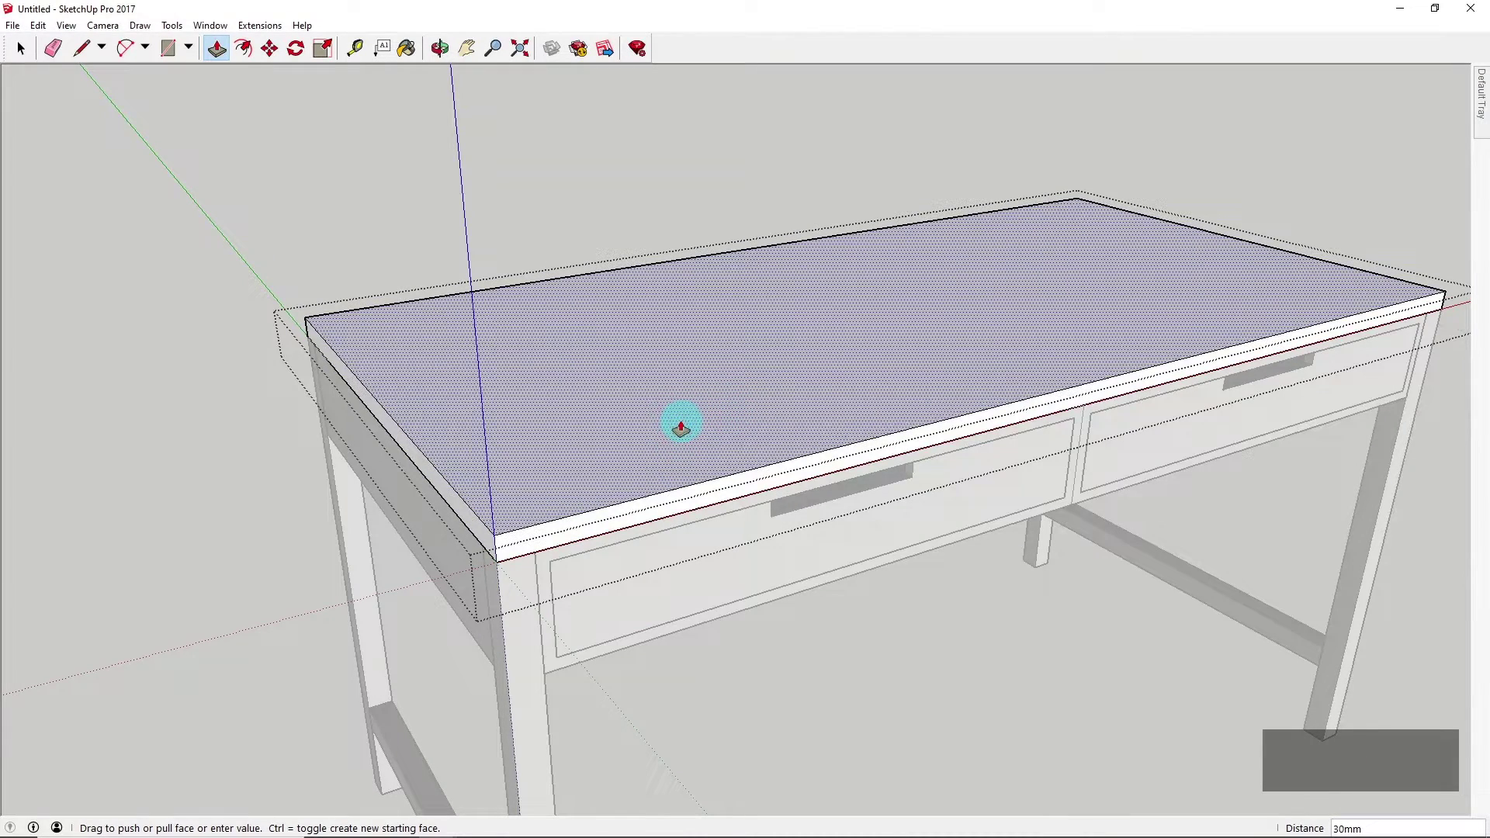
pyautogui.write('20')
pyautogui.press('Return')
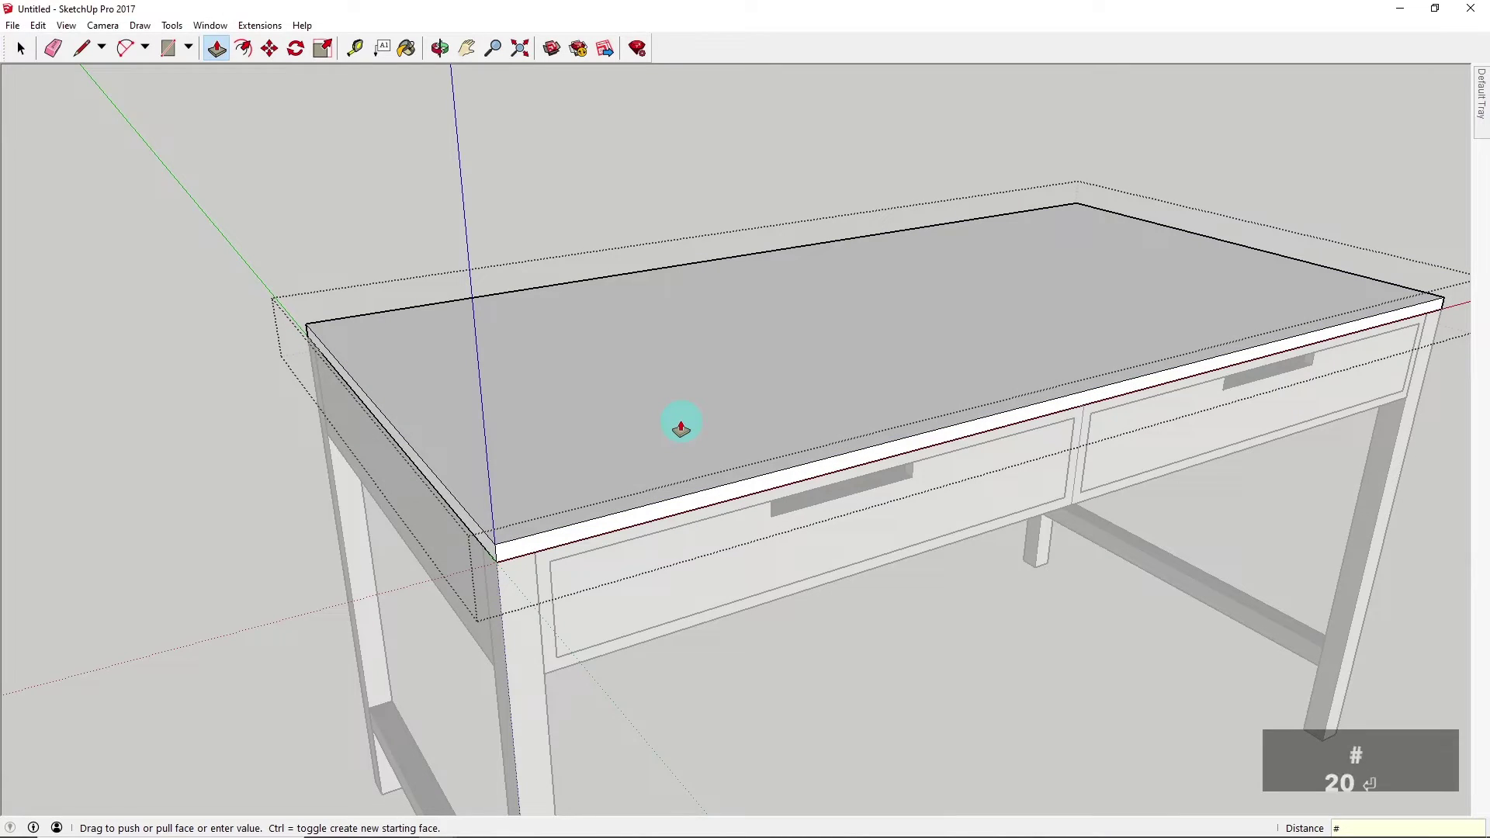
pyautogui.scroll(-3, 712, 425)
pyautogui.moveTo(729, 433); pyautogui.dragTo(766, 359, button='middle')
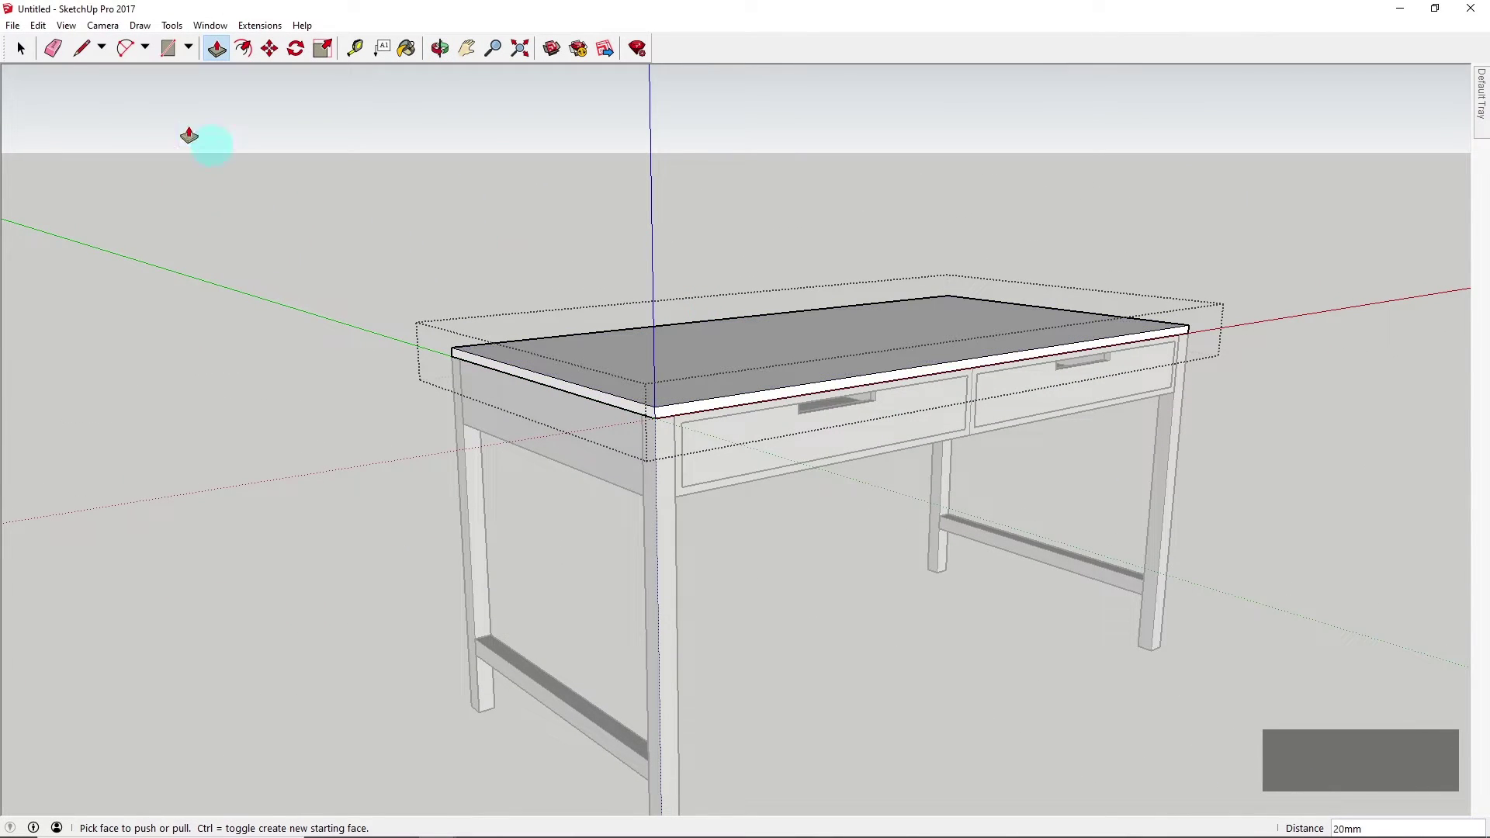
pyautogui.click(19, 50)
pyautogui.click(609, 216)
pyautogui.moveTo(608, 217); pyautogui.dragTo(575, 616, button='middle')
pyautogui.scroll(3, 605, 608)
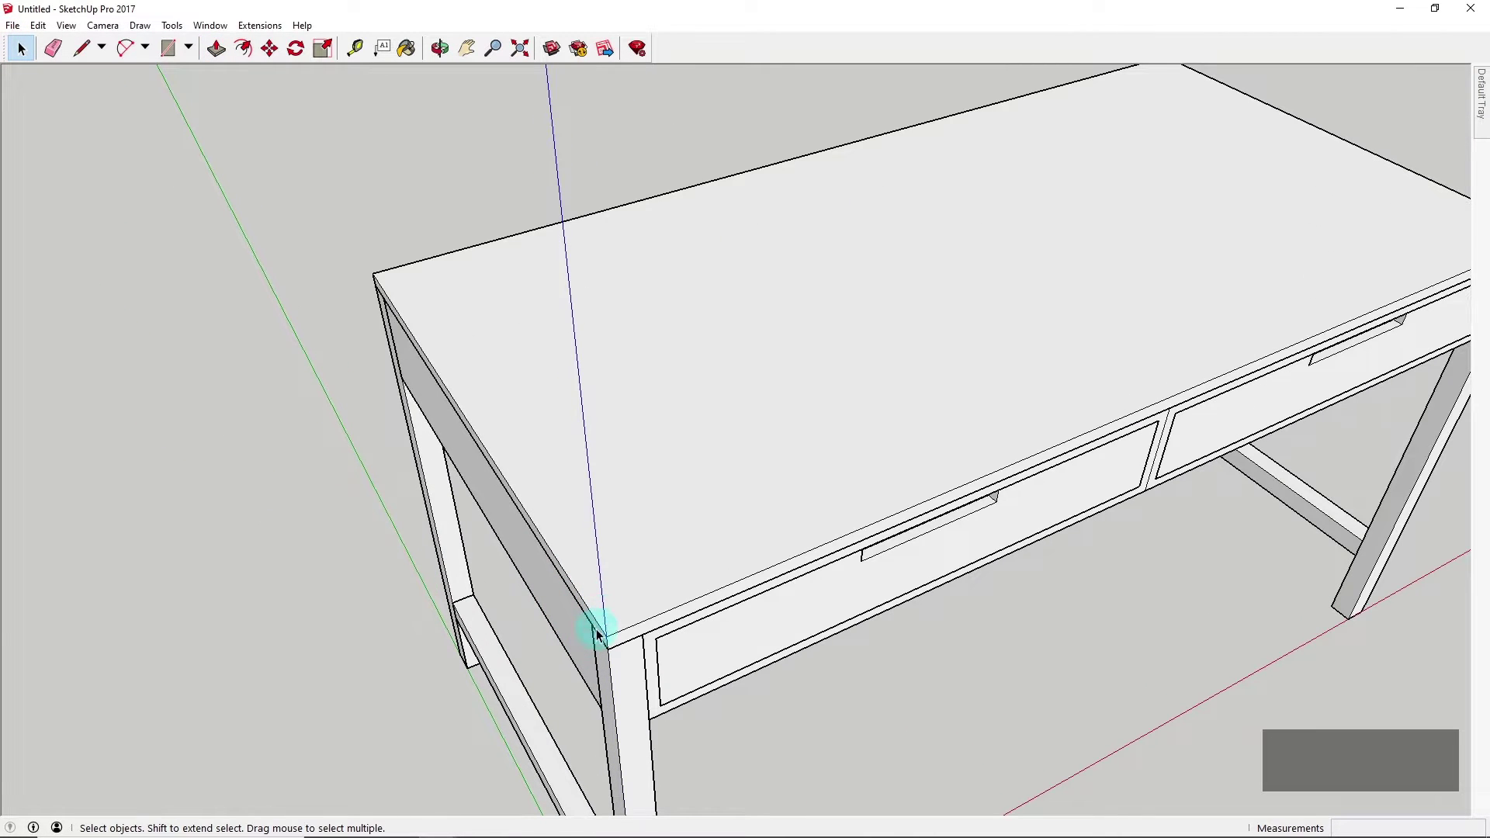
pyautogui.scroll(-5, 380, 386)
pyautogui.moveTo(510, 336); pyautogui.dragTo(506, 269, button='middle')
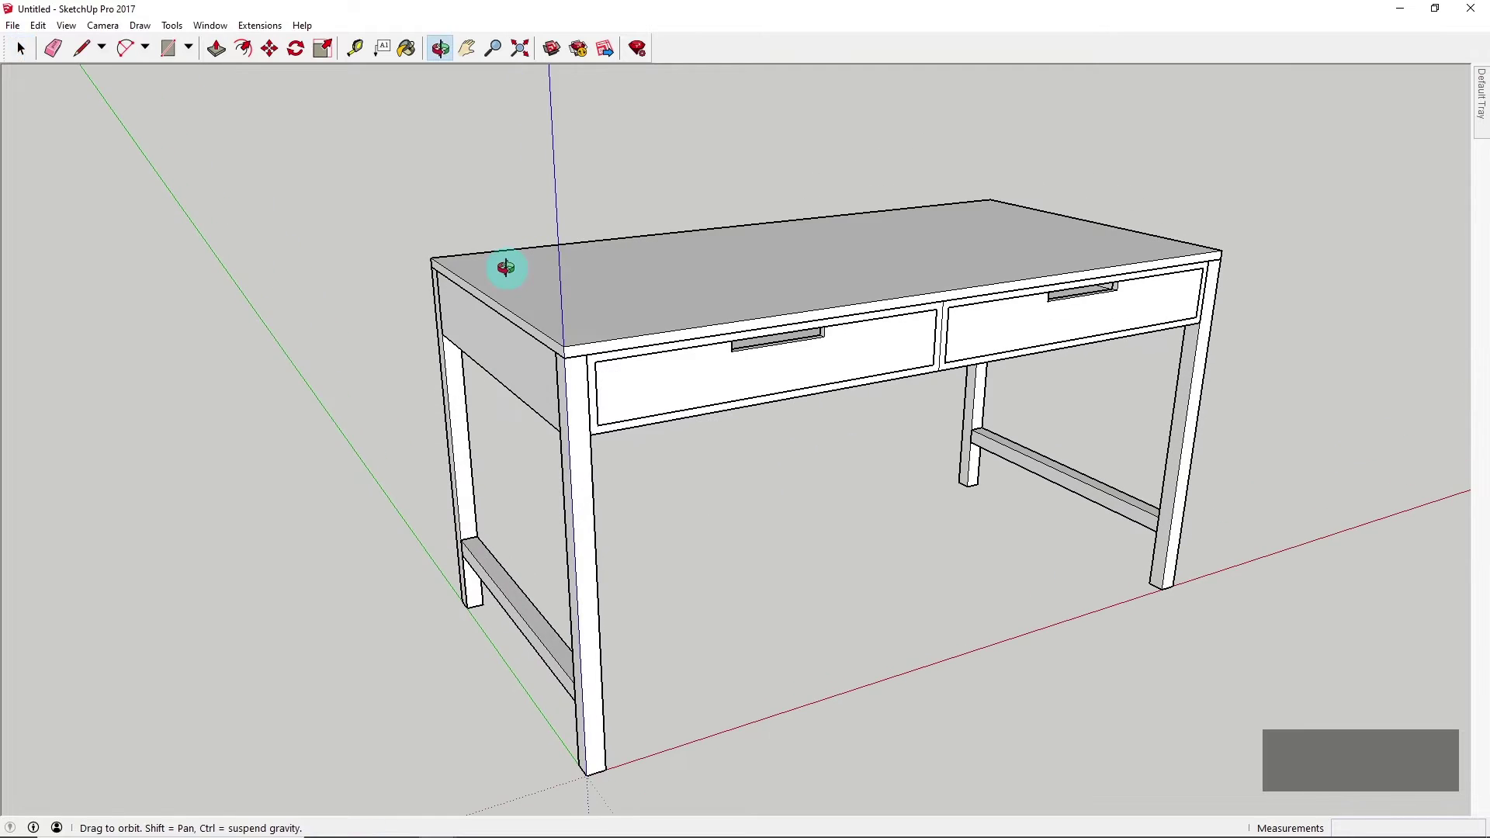
pyautogui.moveTo(489, 323); pyautogui.dragTo(708, 380, button='middle')
# Open the desktop panel group again and extend its left end face outward by 55 mm
pyautogui.click(666, 310)
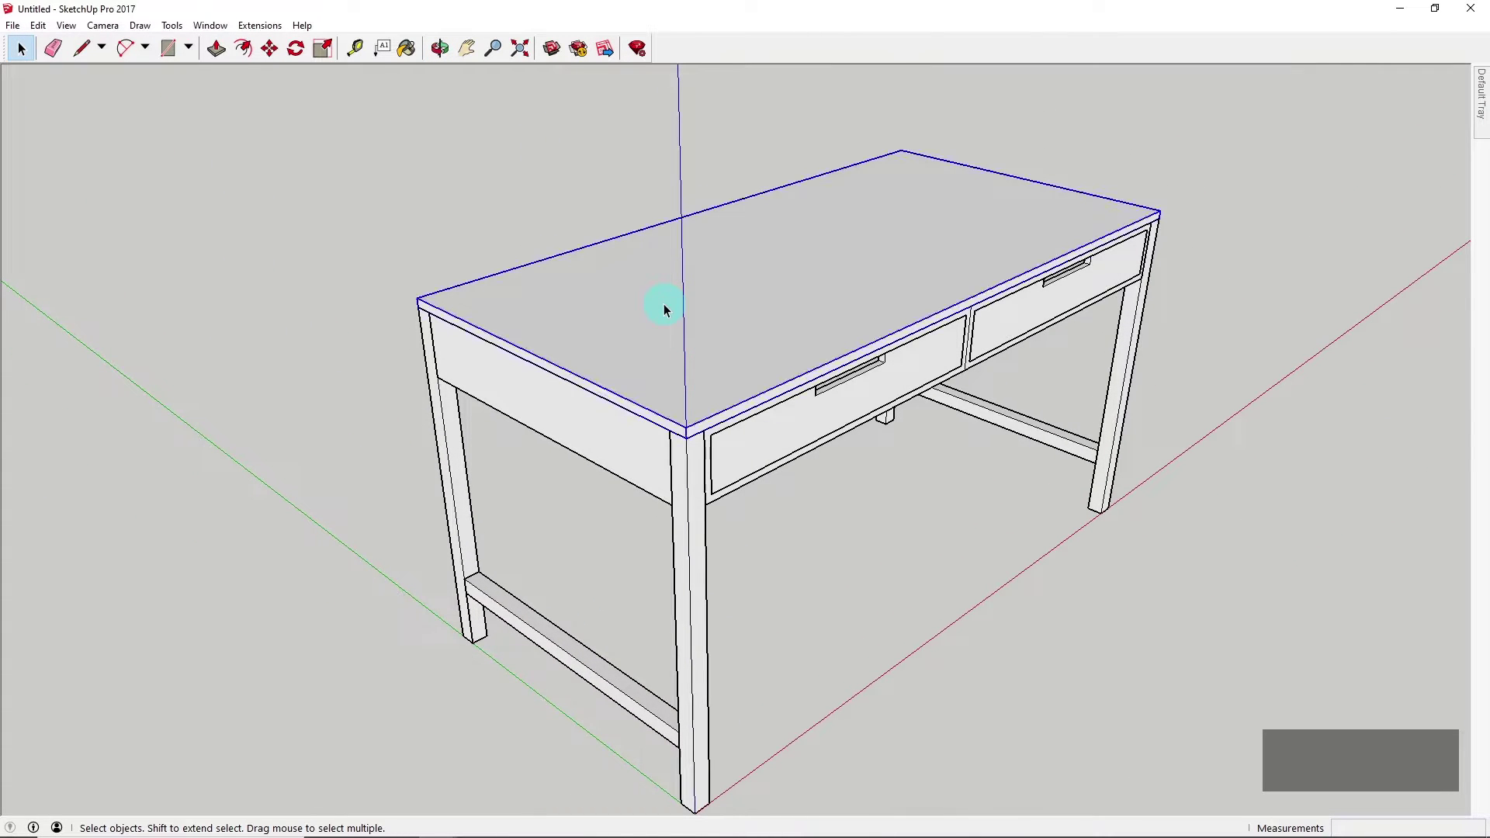
pyautogui.doubleClick(607, 301)
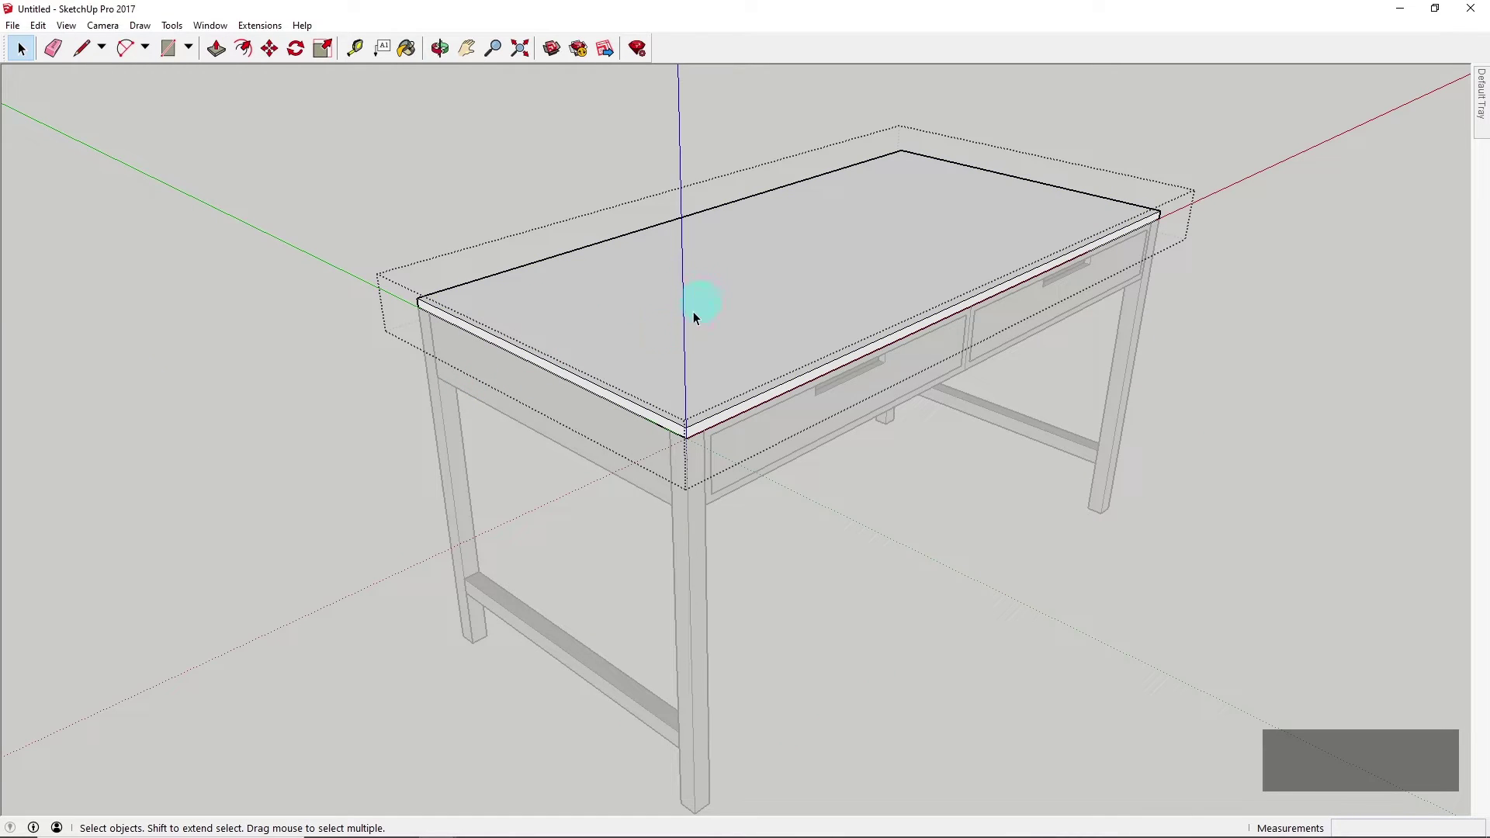
pyautogui.scroll(2, 627, 375)
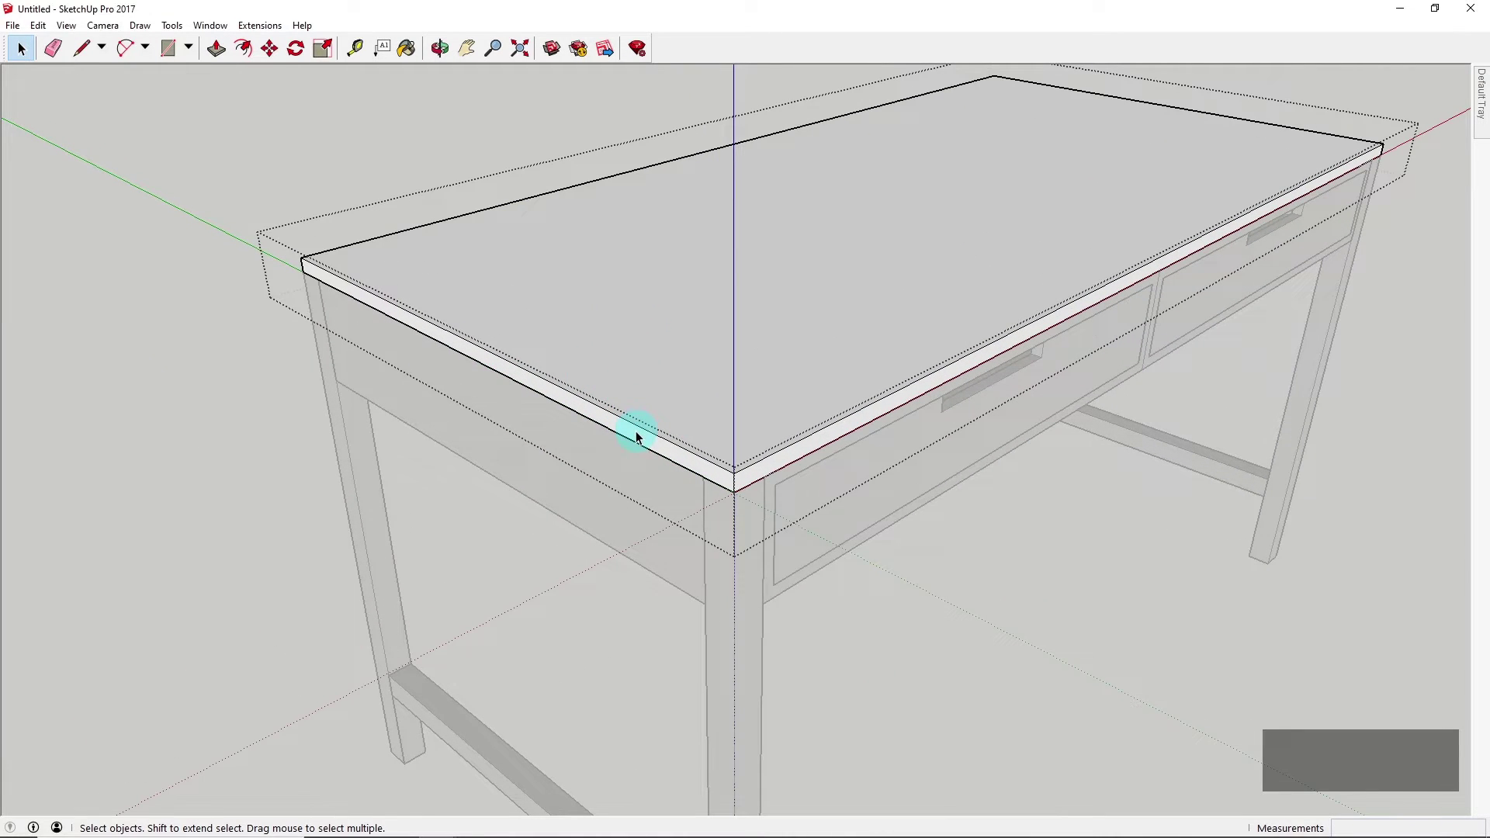
pyautogui.press('p')
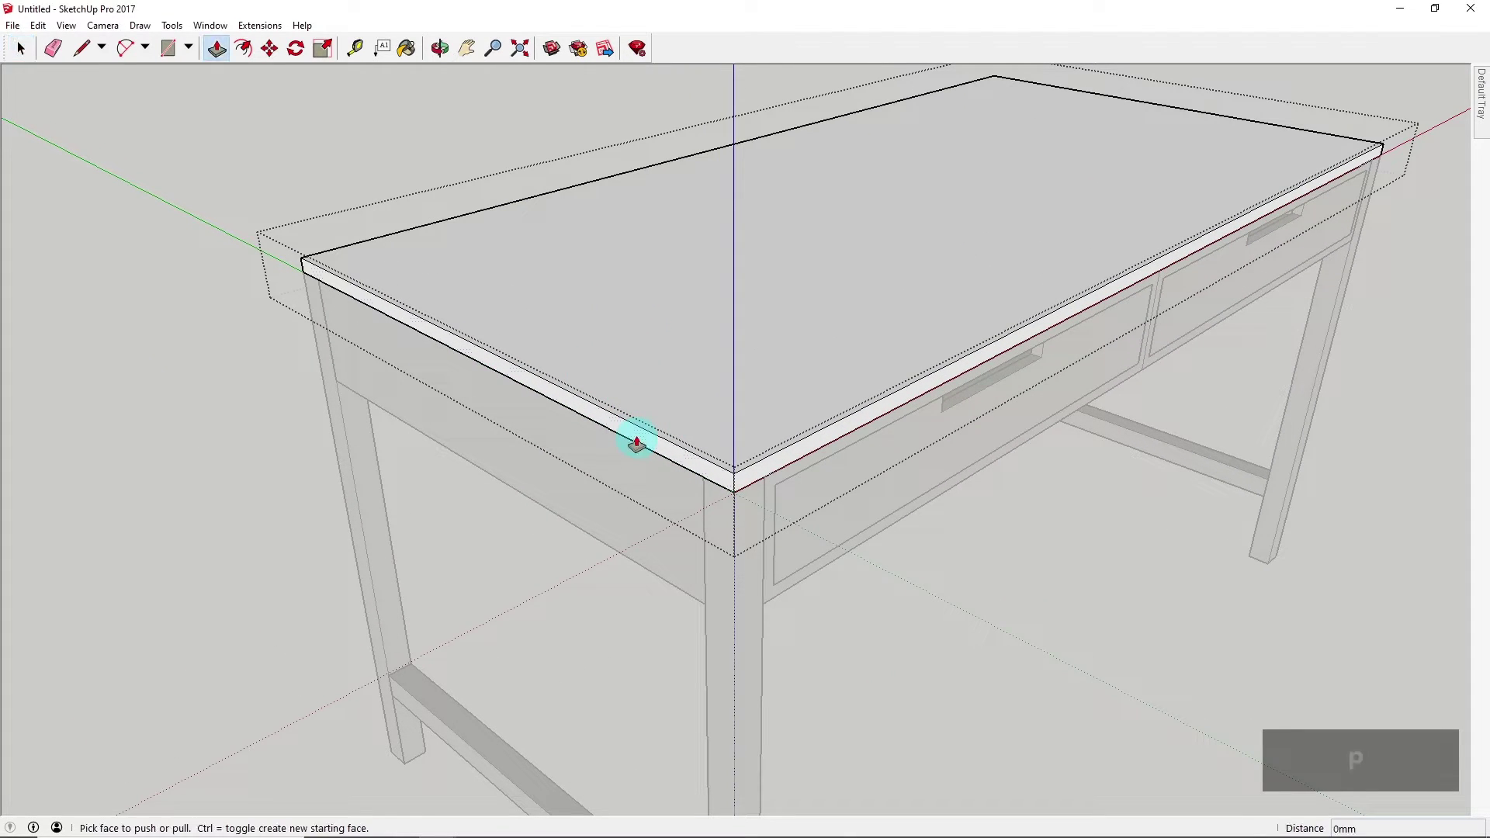
pyautogui.click(636, 443)
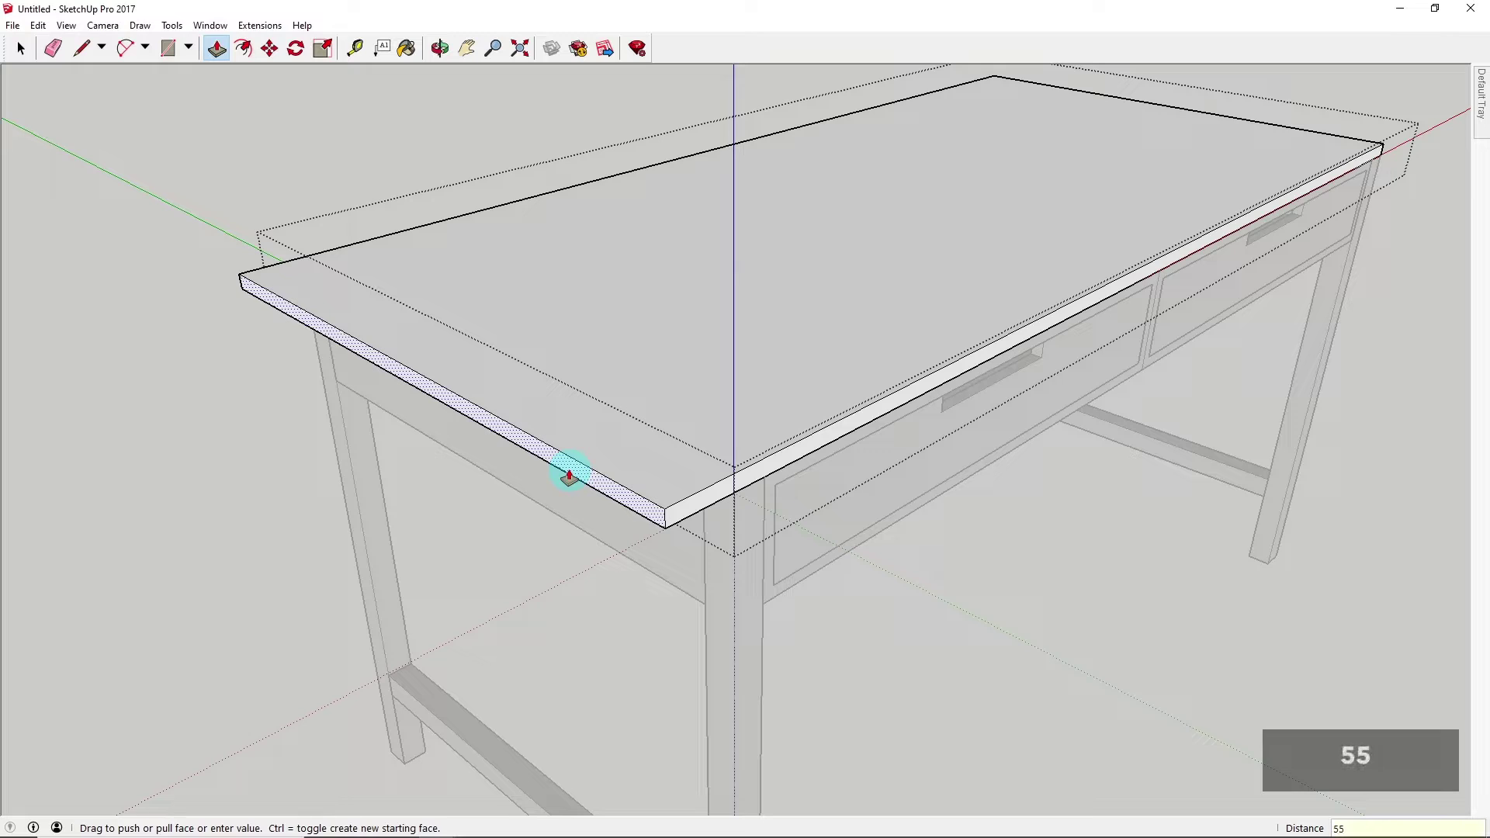
pyautogui.write('55')
pyautogui.press('Return')
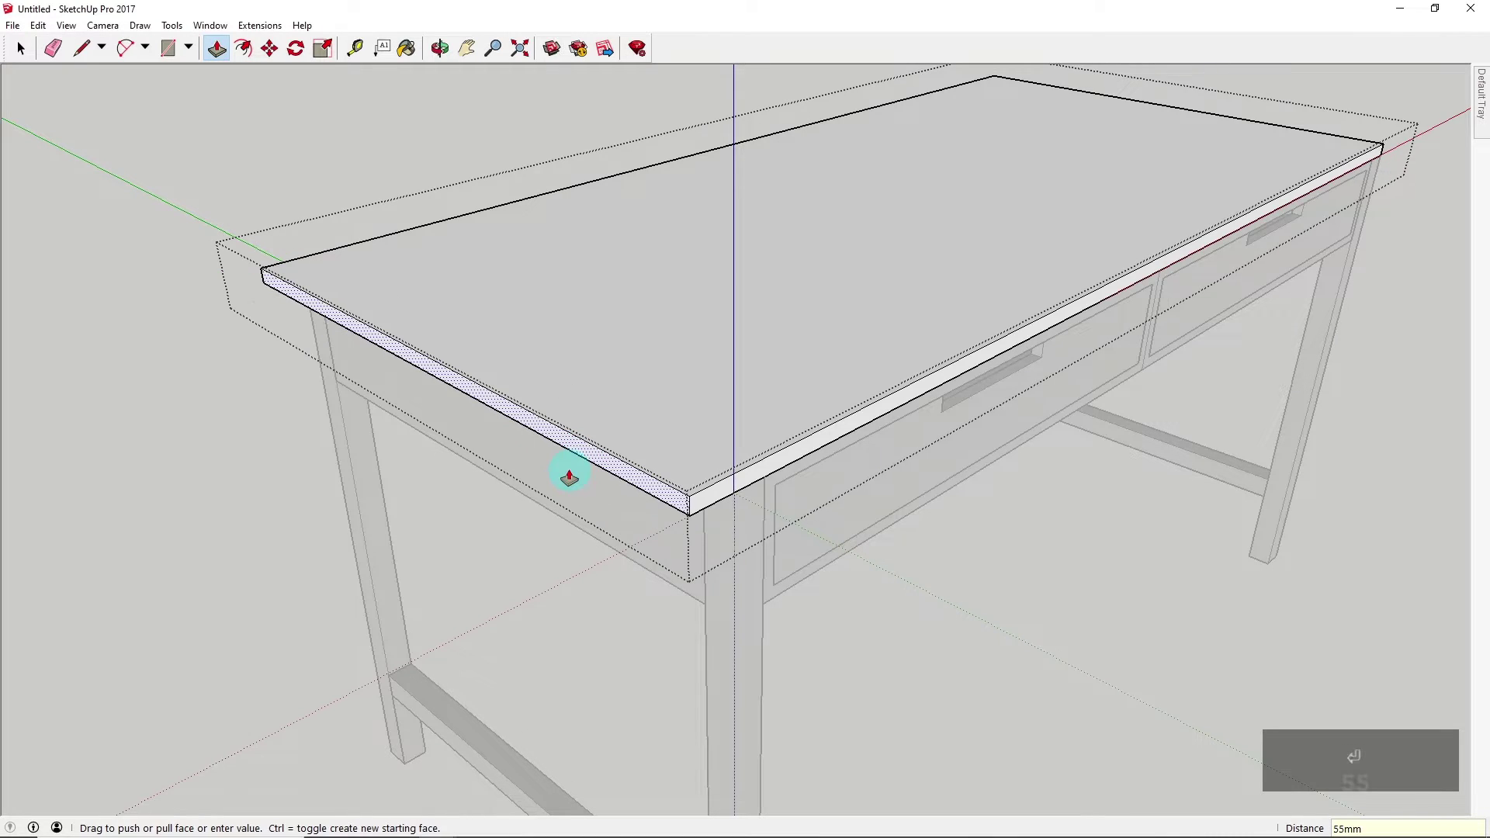
pyautogui.scroll(-2, 574, 473)
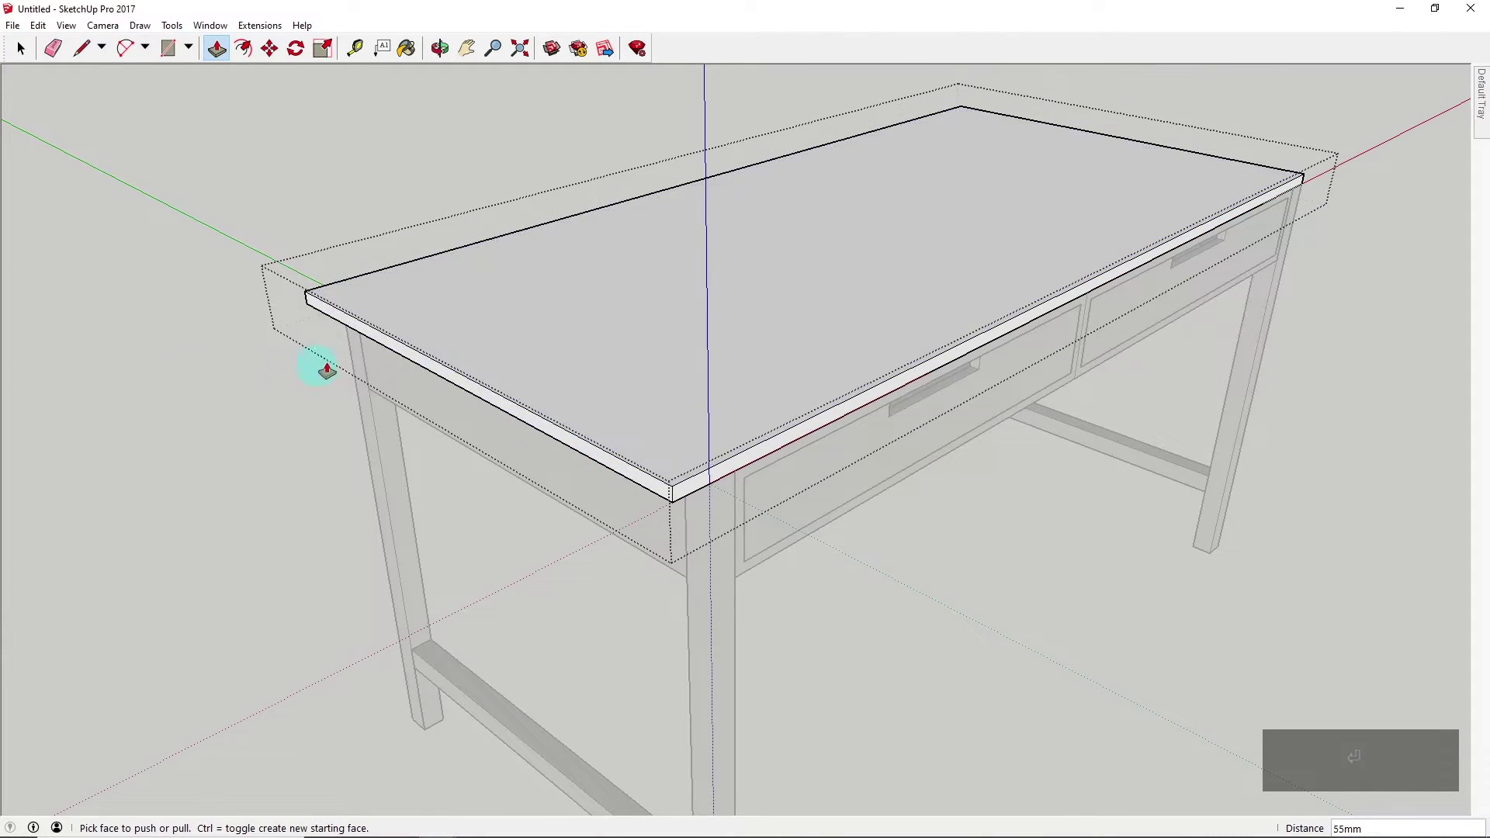
# Extend the panel's front edge face outward over the drawers by the same 55 mm
pyautogui.moveTo(772, 400); pyautogui.dragTo(780, 431, button='middle')
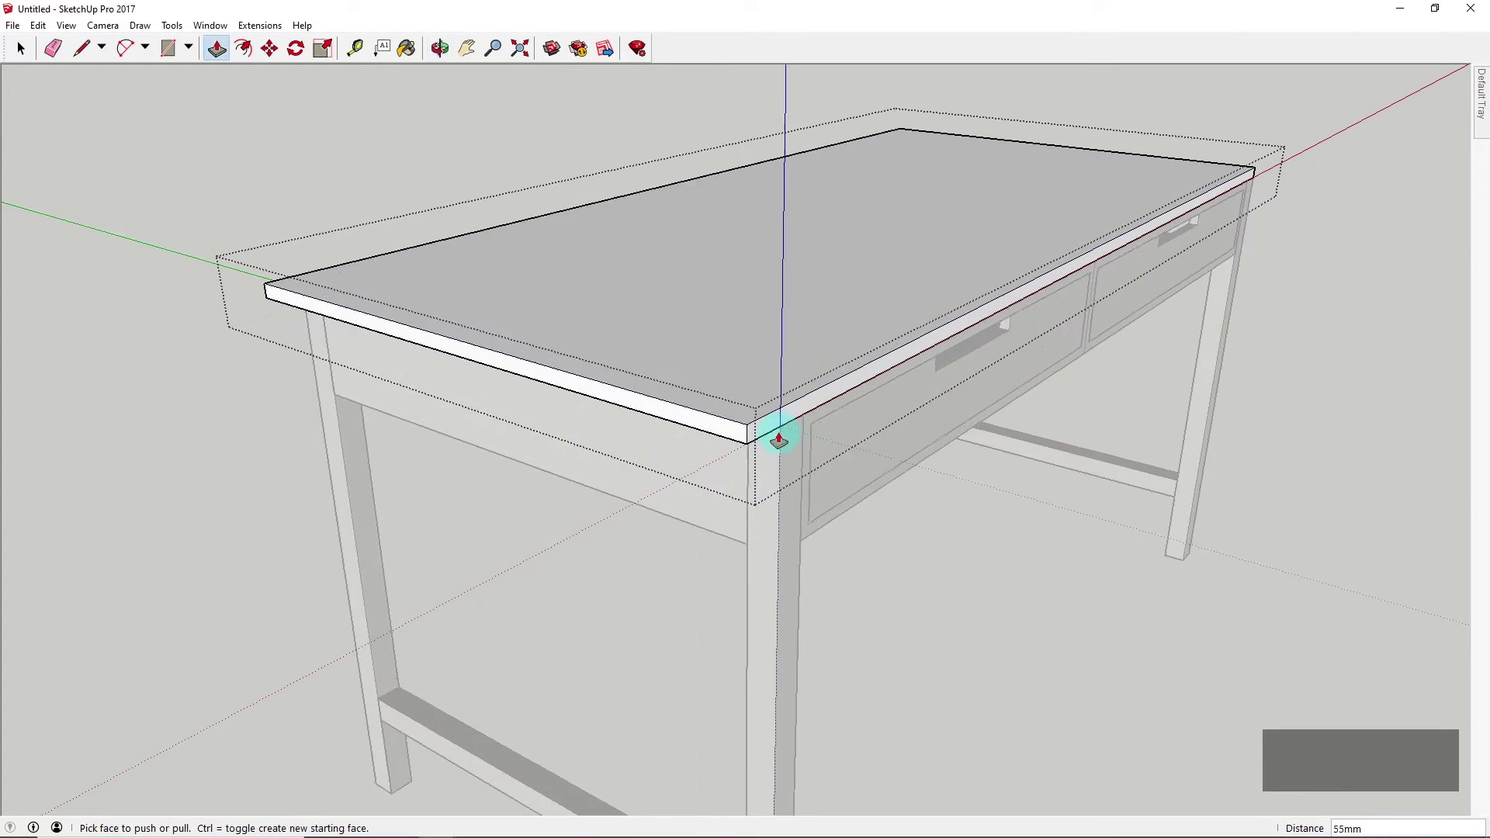
pyautogui.scroll(1, 781, 430)
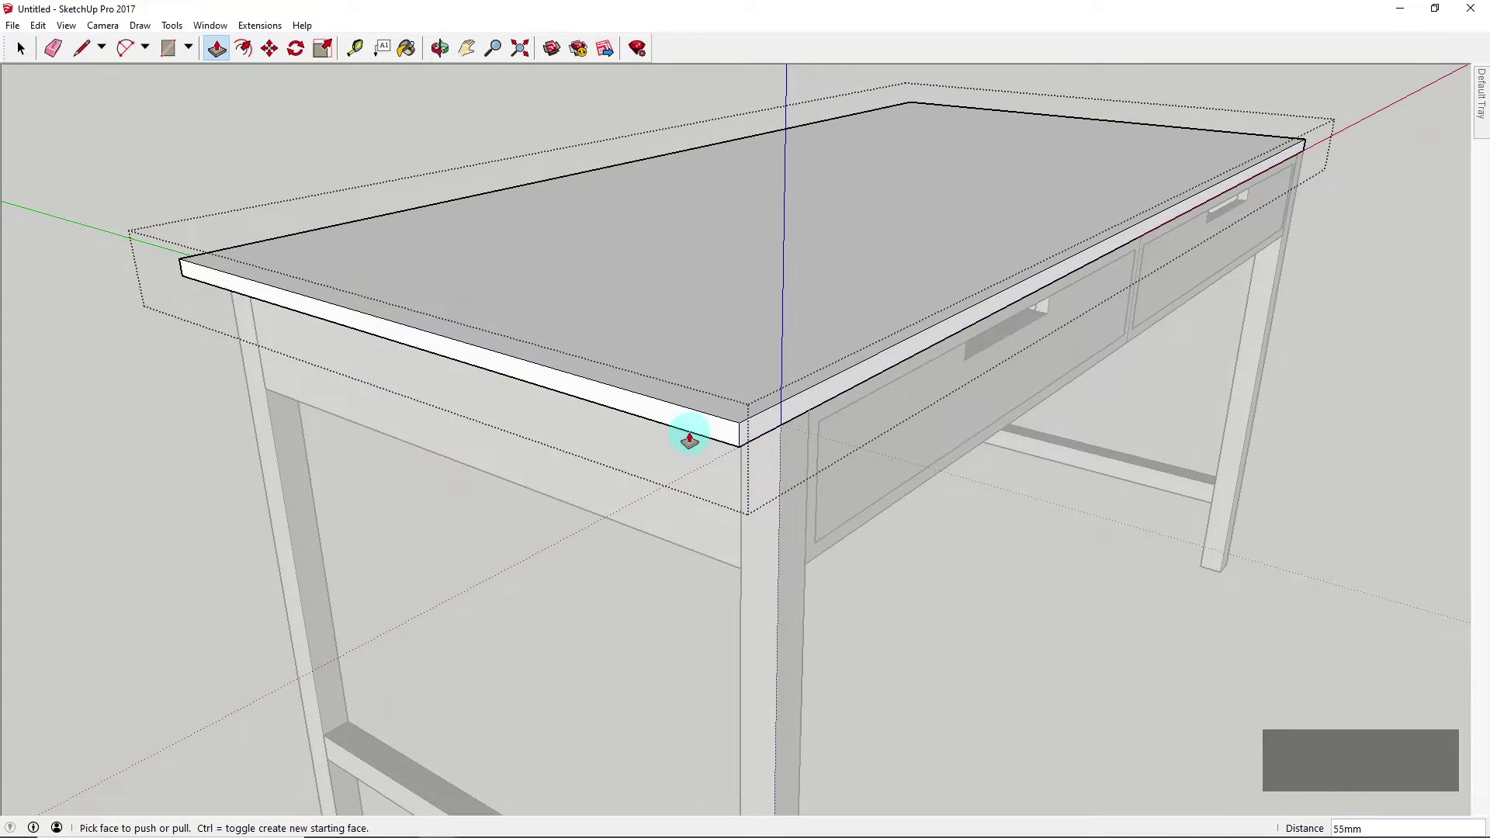
pyautogui.scroll(1, 766, 433)
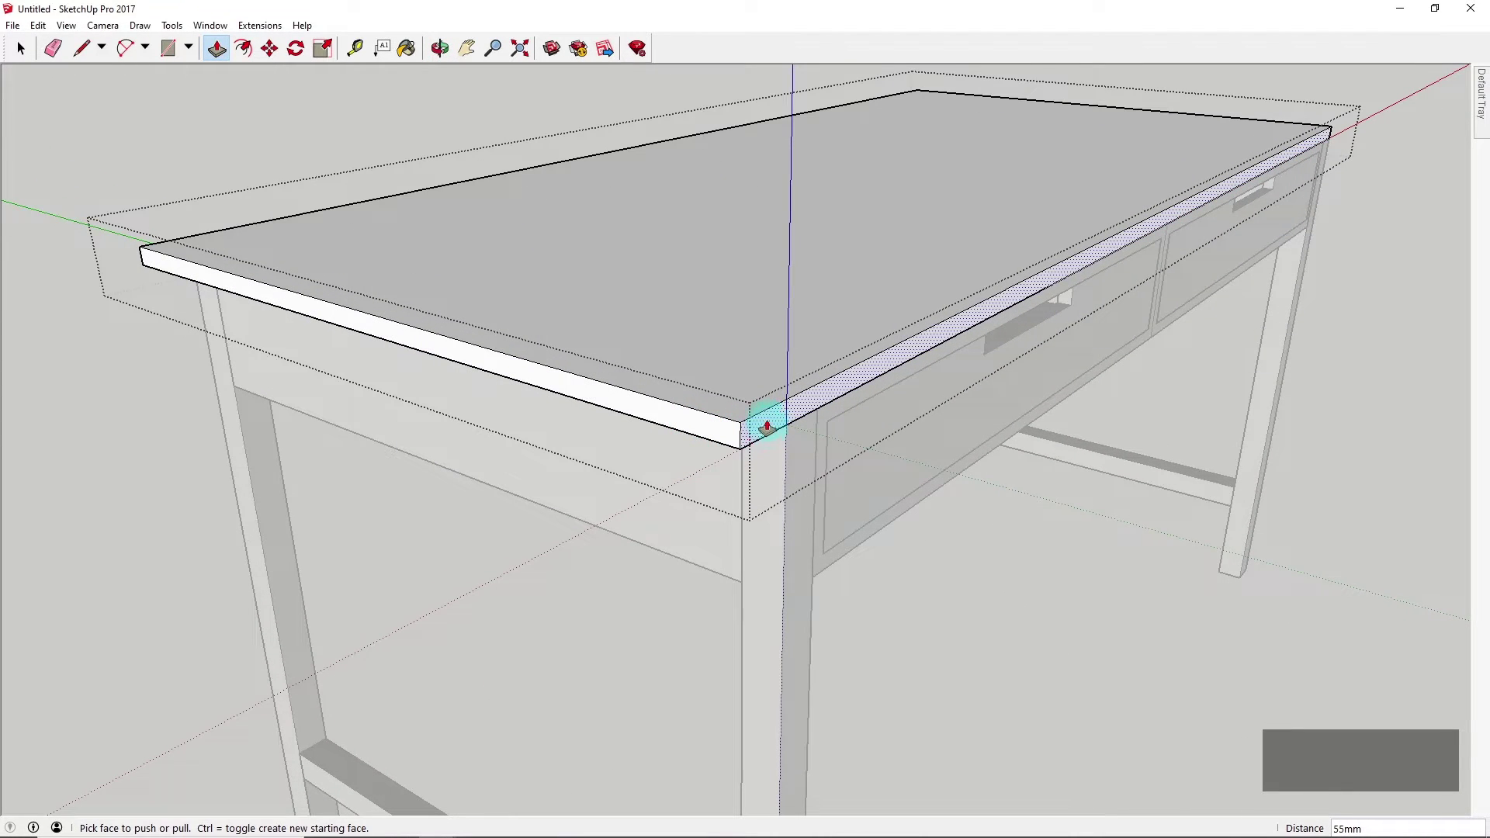
pyautogui.scroll(-4, 742, 346)
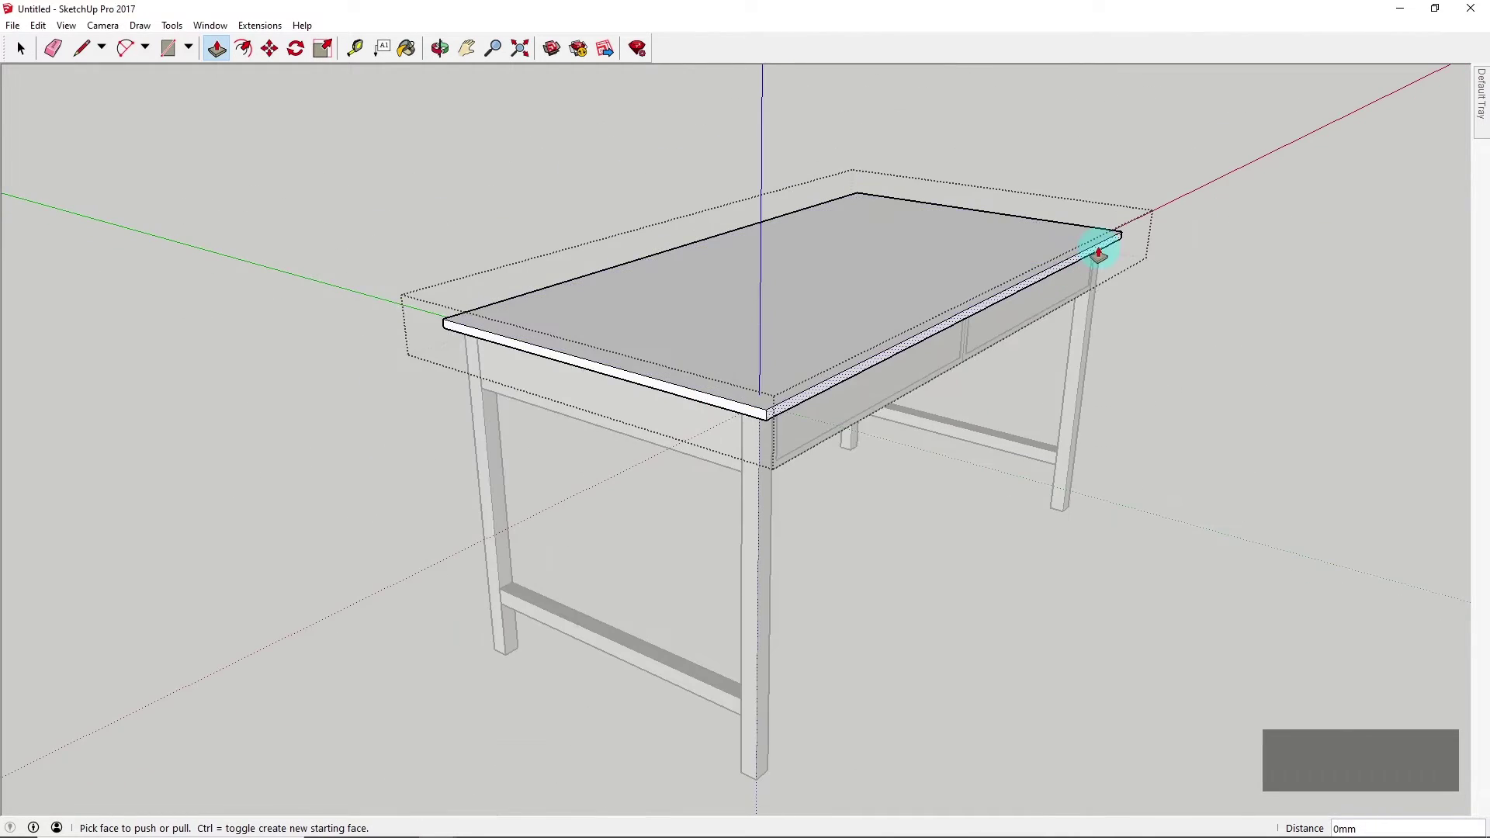
# Extend the panel's right end and back edge faces outward by the same 55 mm, and check the overhang all round
pyautogui.moveTo(1098, 252); pyautogui.dragTo(492, 493, button='middle')
pyautogui.moveTo(582, 523); pyautogui.dragTo(100, 360, button='middle')
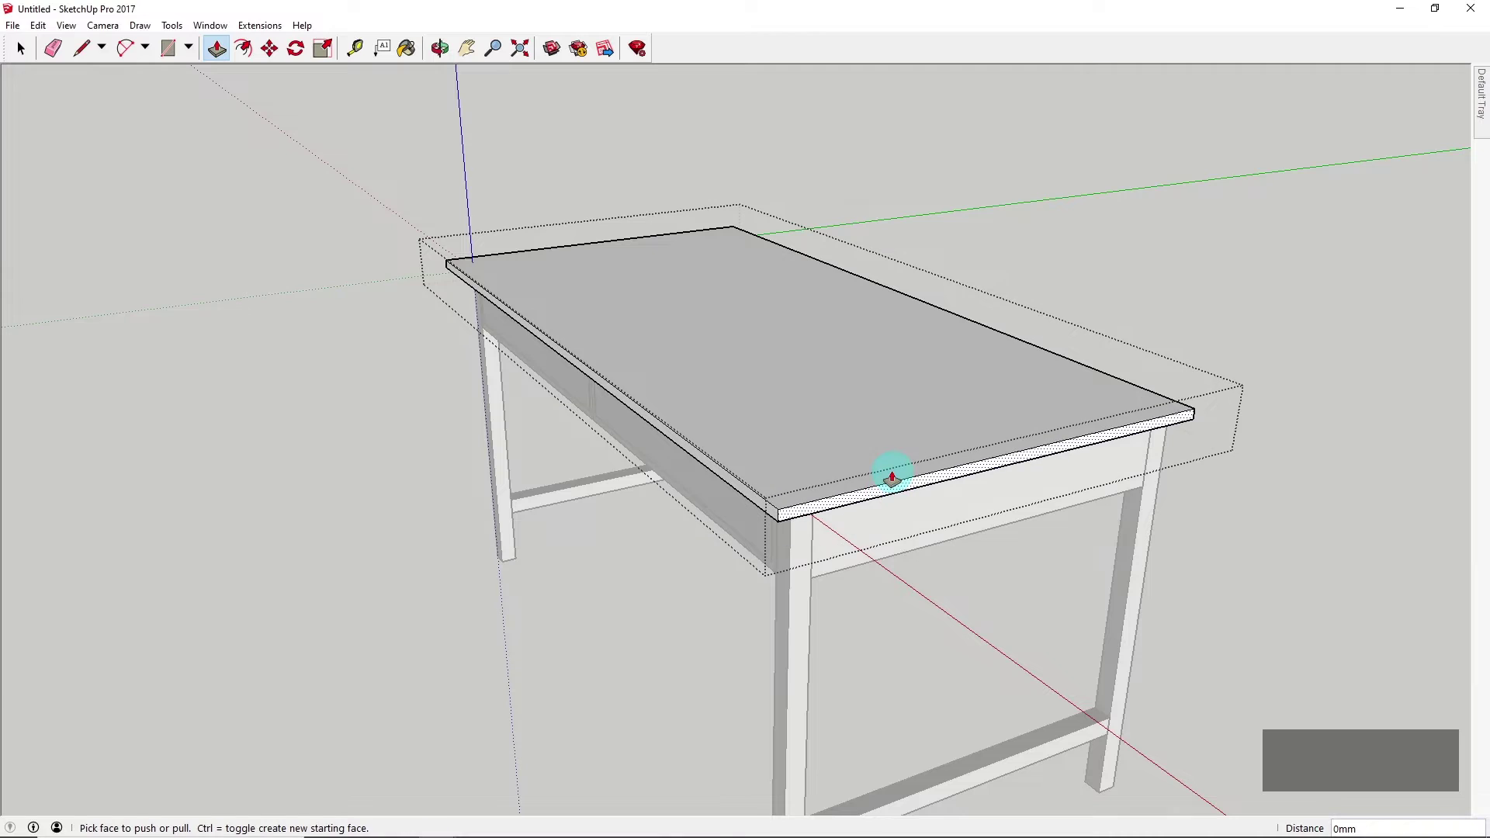
pyautogui.moveTo(893, 477); pyautogui.dragTo(785, 509, button='middle')
pyautogui.scroll(4, 608, 483)
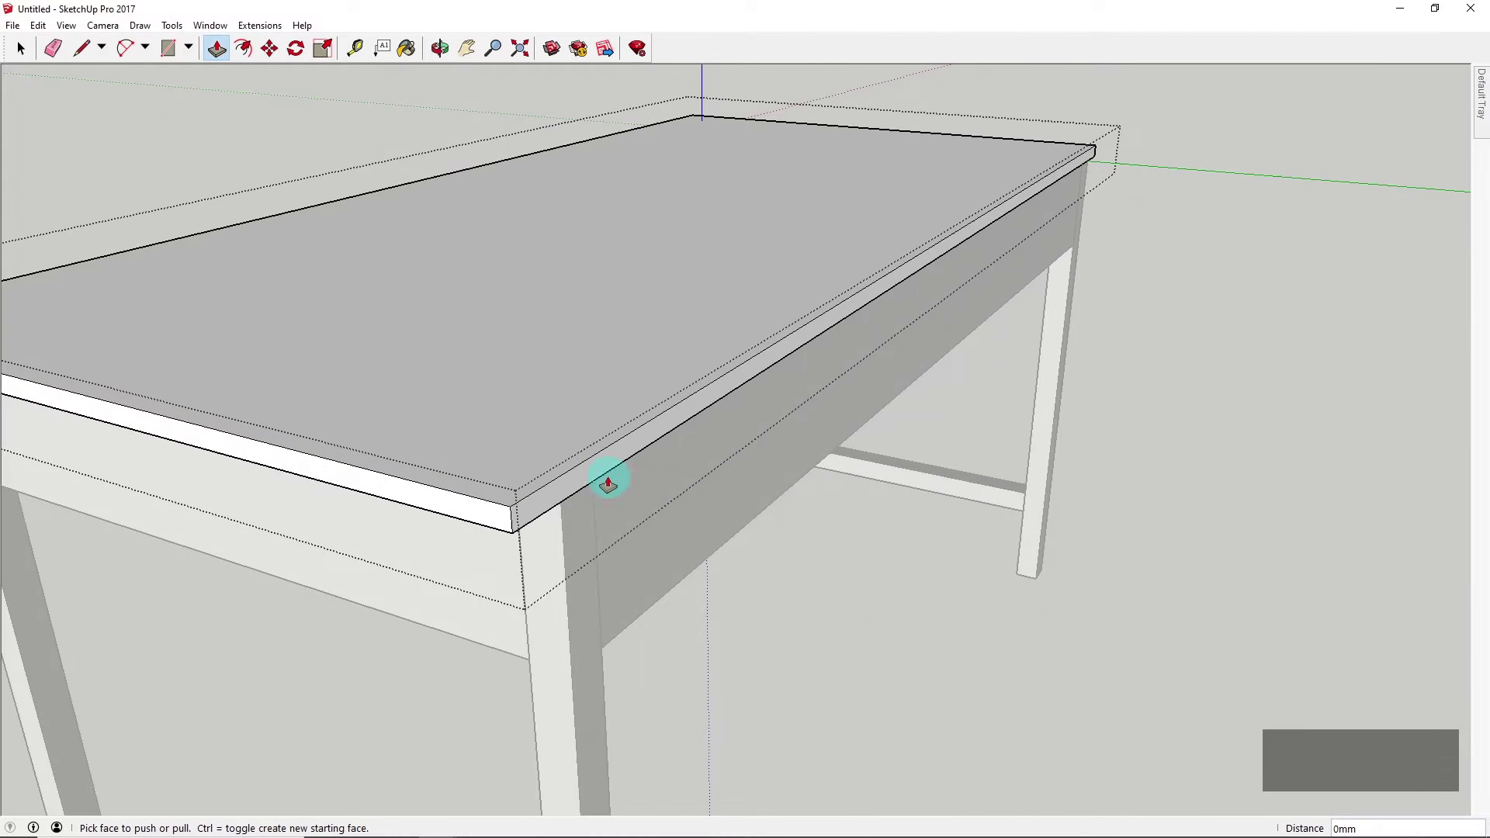
pyautogui.scroll(-2, 608, 483)
pyautogui.click(609, 462)
pyautogui.scroll(-3, 693, 437)
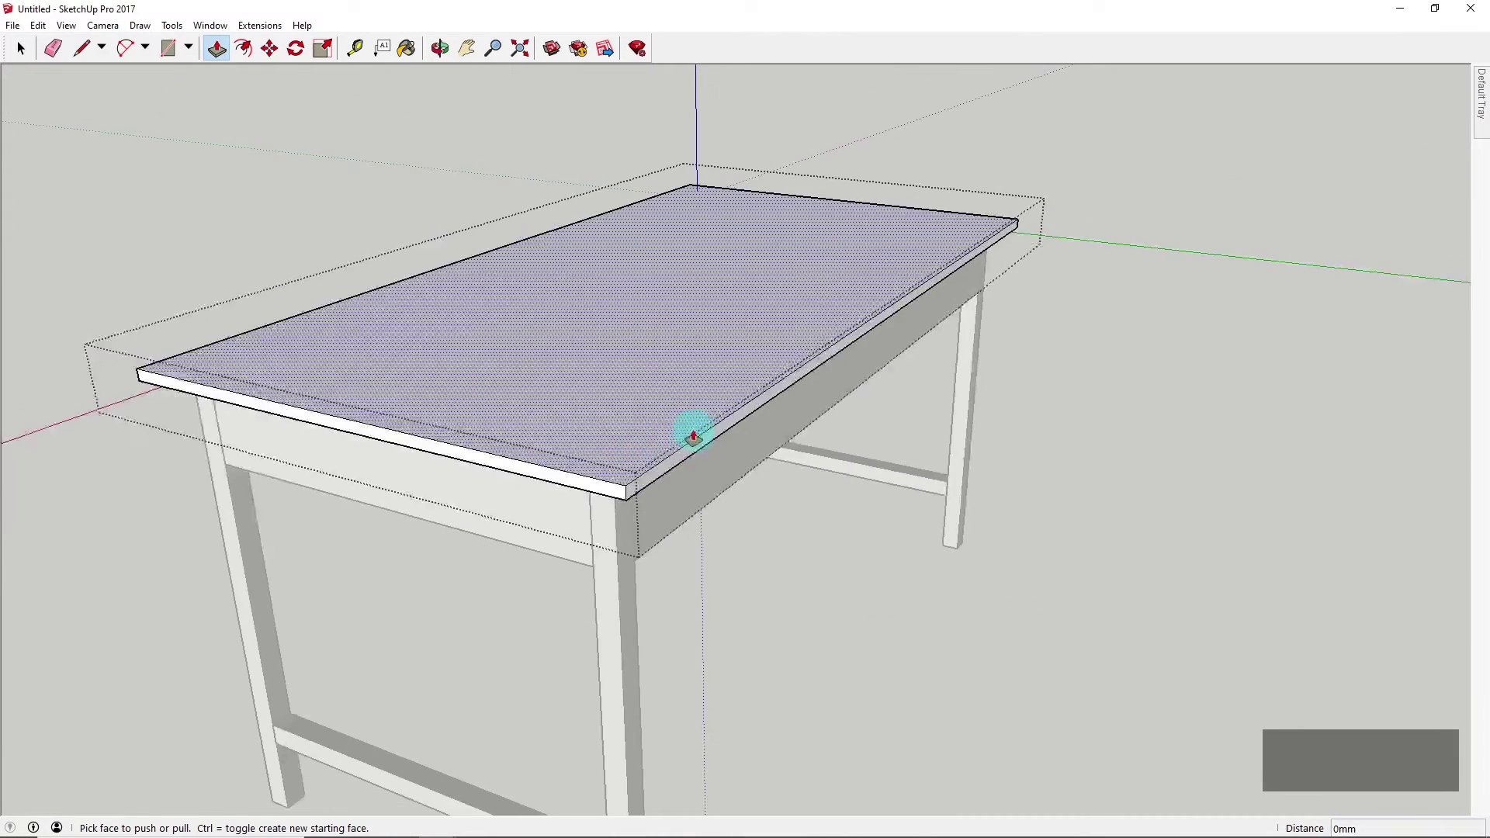
pyautogui.scroll(-2, 693, 437)
pyautogui.moveTo(419, 419); pyautogui.dragTo(939, 429, button='middle')
pyautogui.scroll(3, 553, 310)
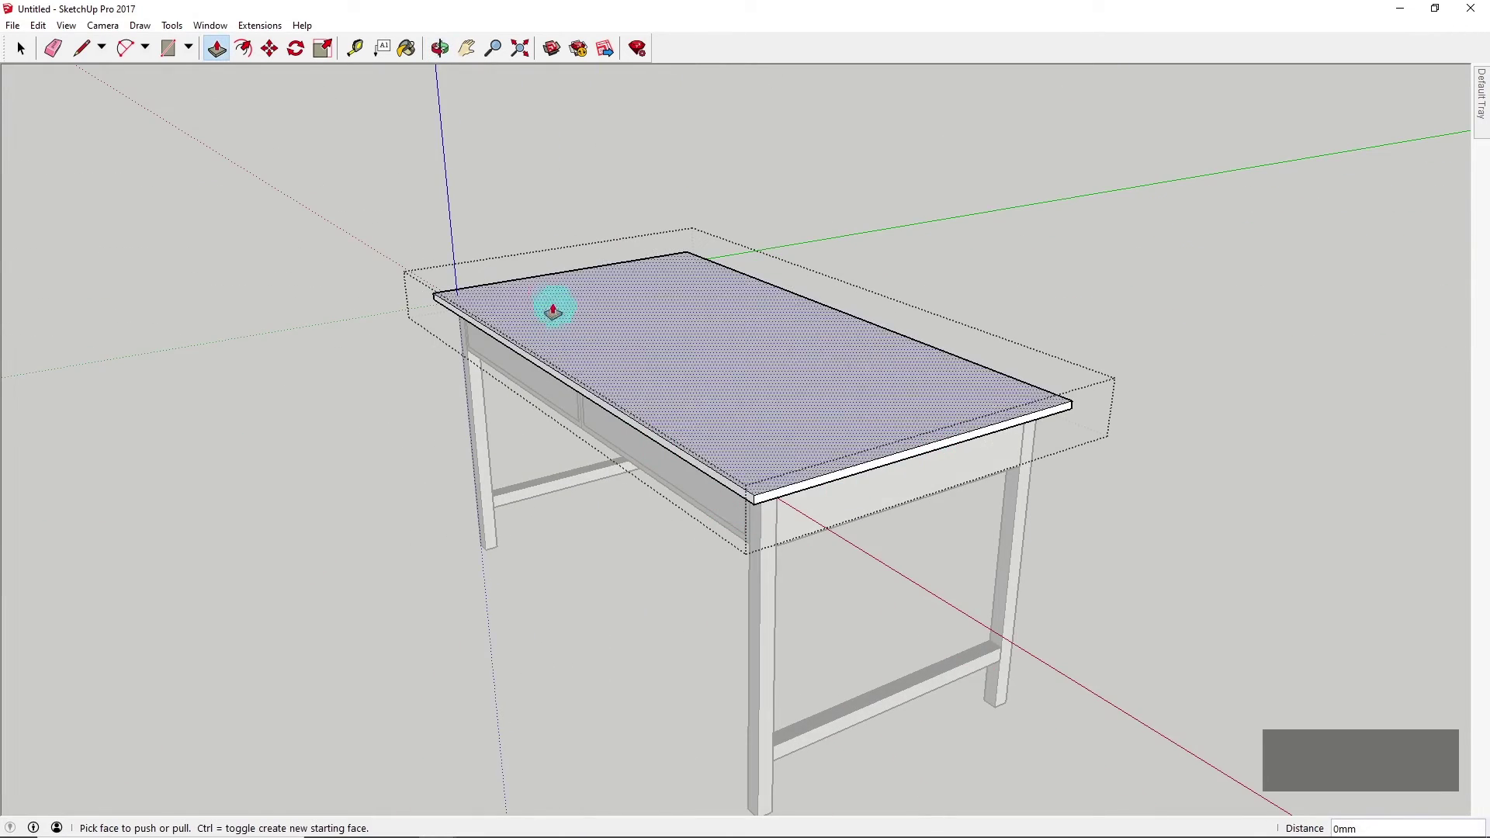
pyautogui.moveTo(552, 311); pyautogui.dragTo(632, 349, button='middle')
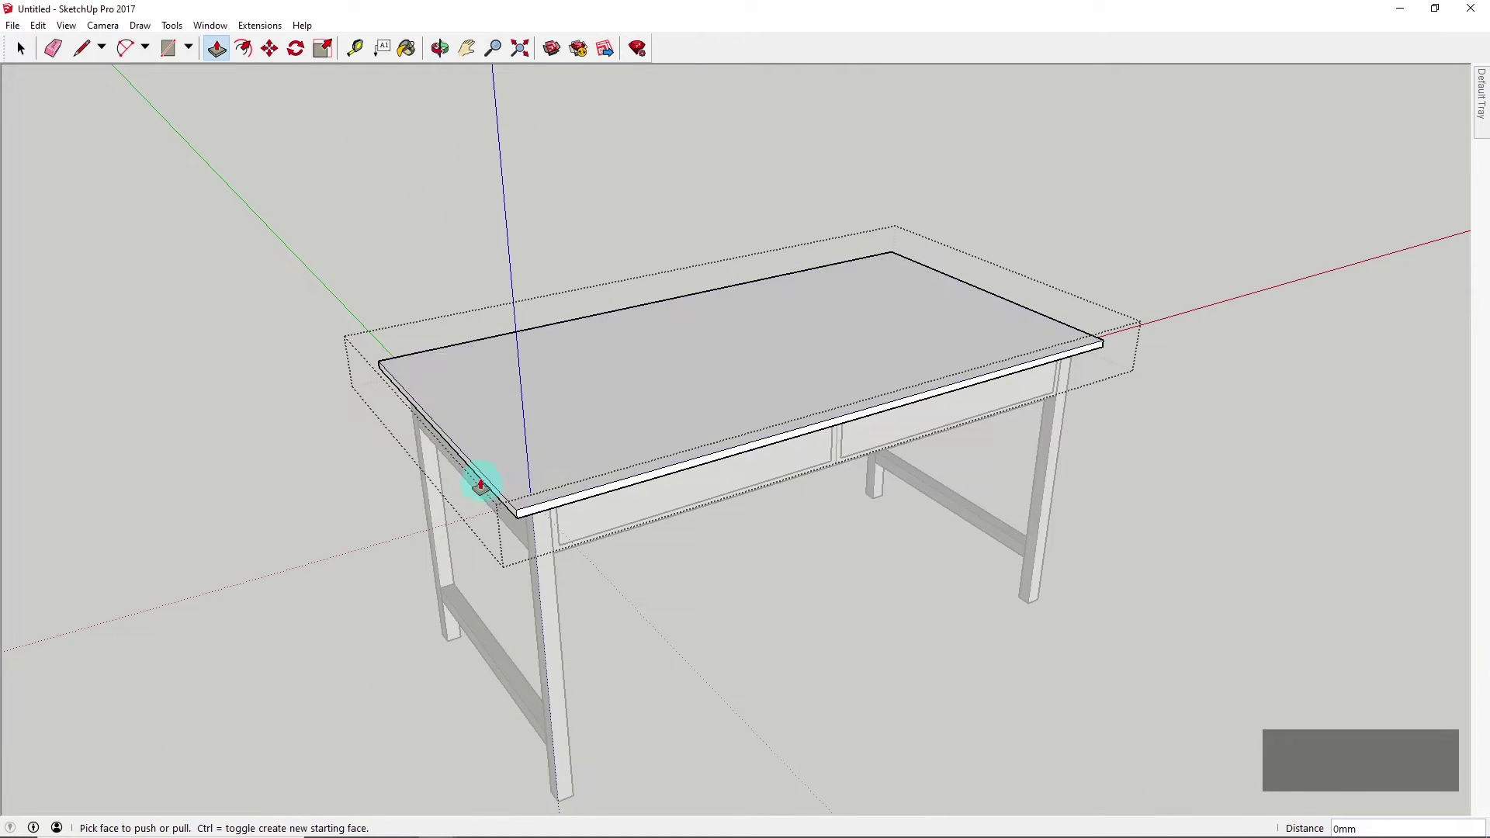
pyautogui.scroll(2, 497, 489)
pyautogui.scroll(2, 443, 470)
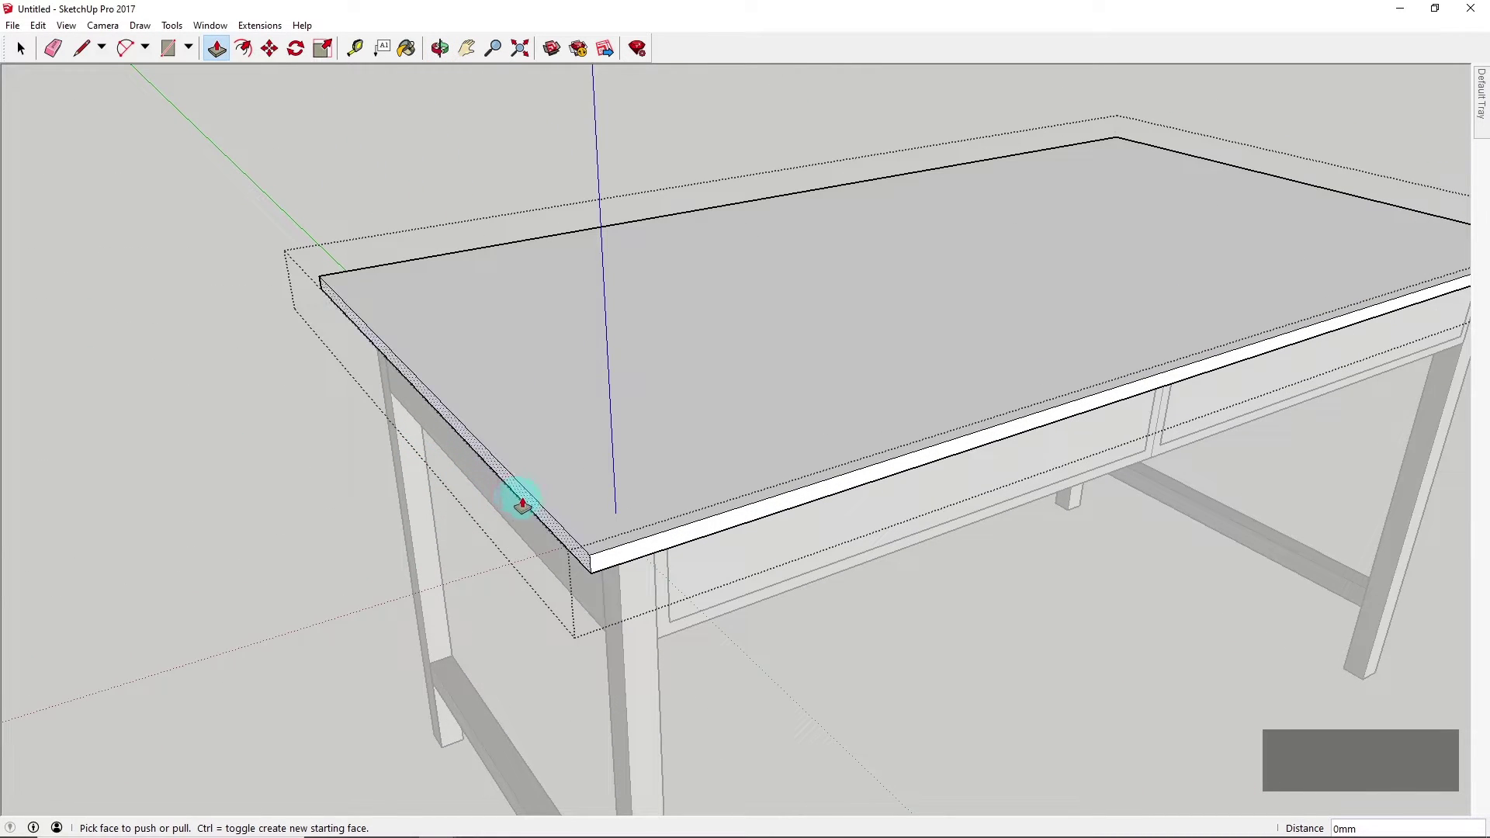
pyautogui.scroll(-2, 526, 506)
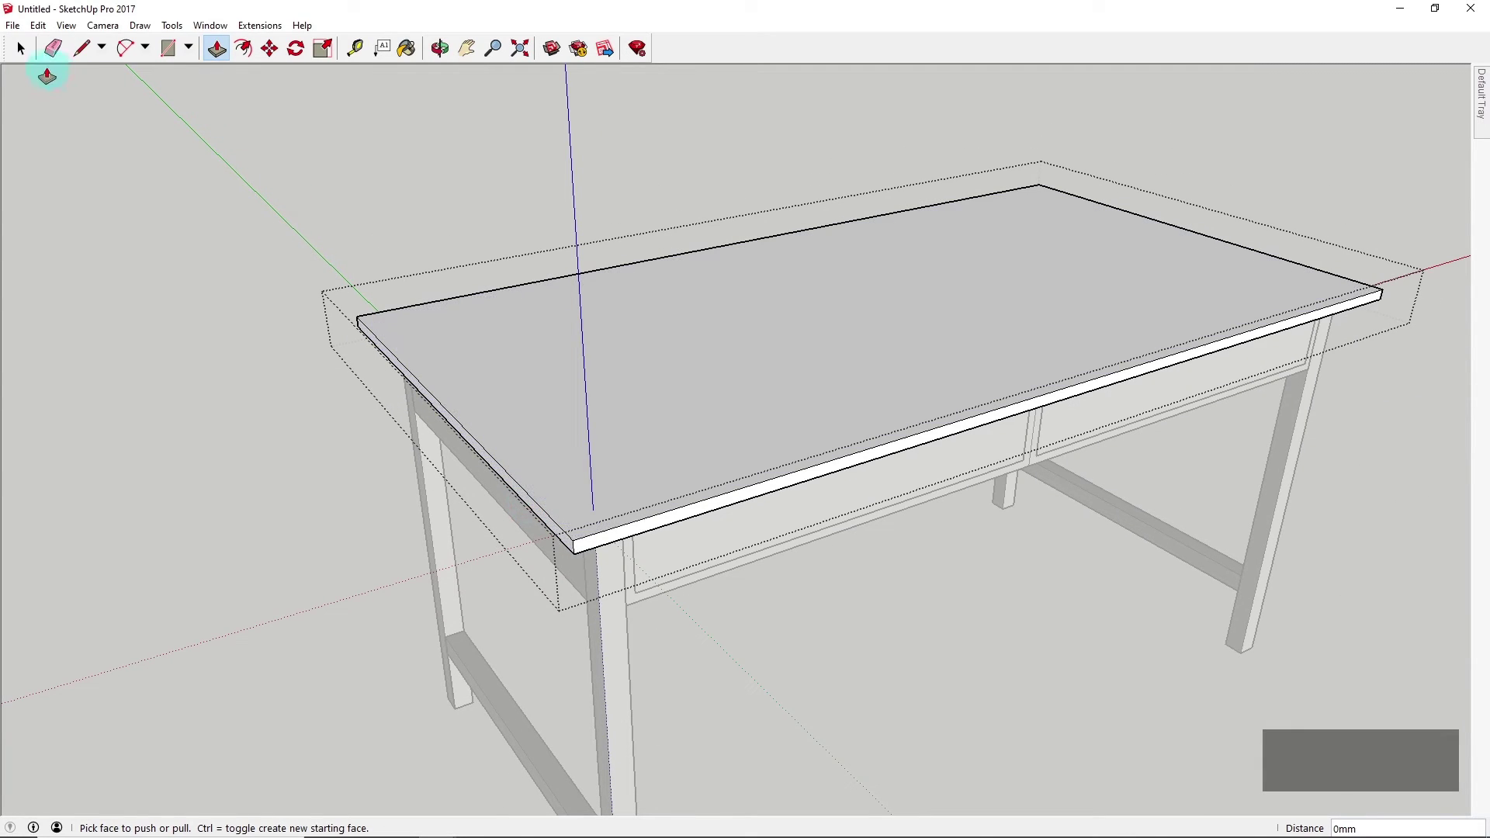
# Leave the desktop panel group's editing mode and return to the whole desk model
pyautogui.press('space')
pyautogui.click(579, 179)
pyautogui.moveTo(579, 179); pyautogui.dragTo(897, 230, button='middle')
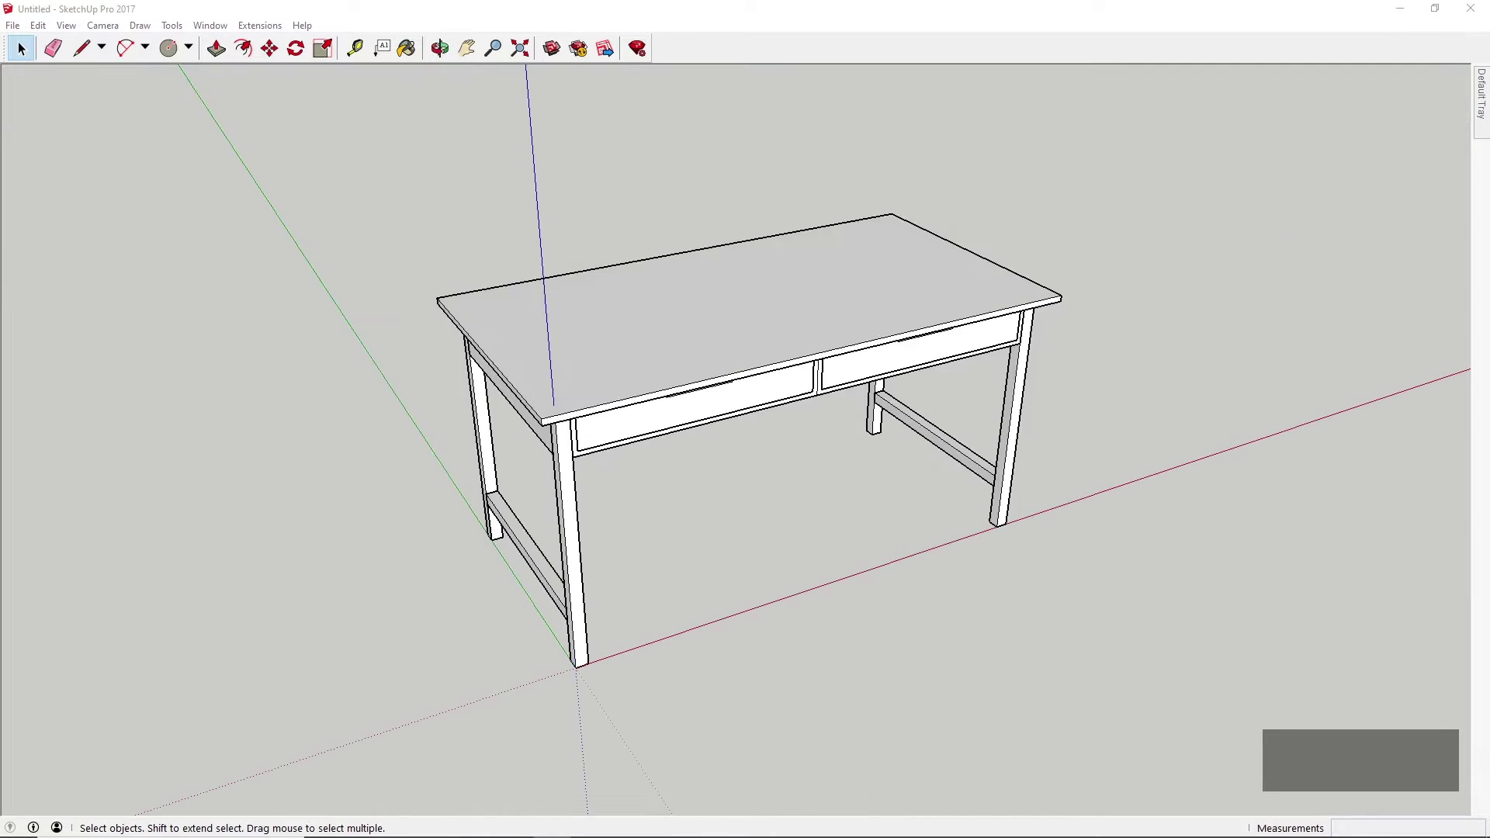
# Examine the desktop panel's corners and its overhang around the frame
pyautogui.moveTo(621, 384); pyautogui.dragTo(505, 376, button='middle')
pyautogui.scroll(6, 535, 366)
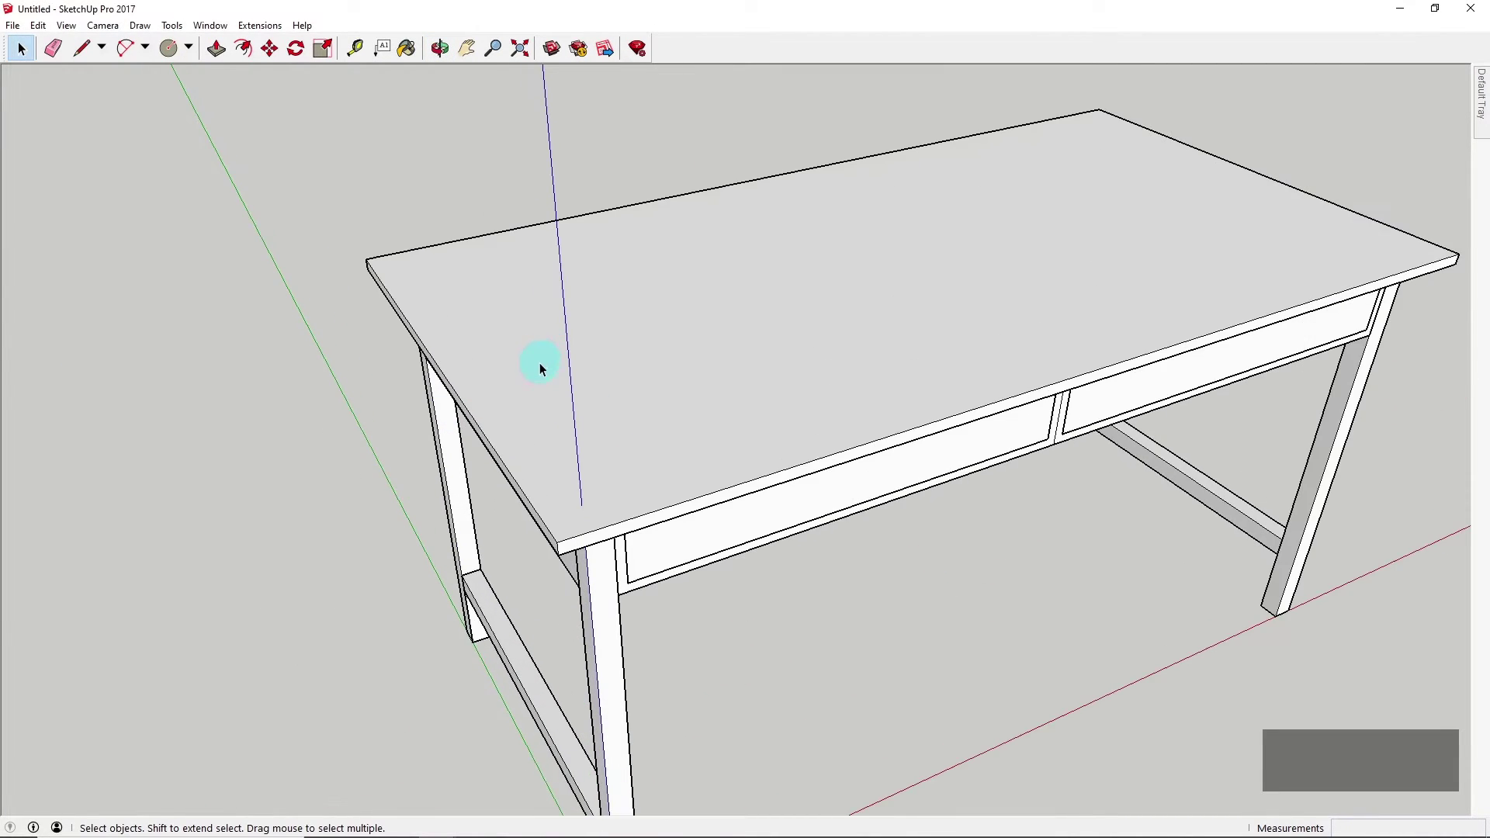
pyautogui.scroll(-5, 637, 373)
pyautogui.scroll(4, 566, 473)
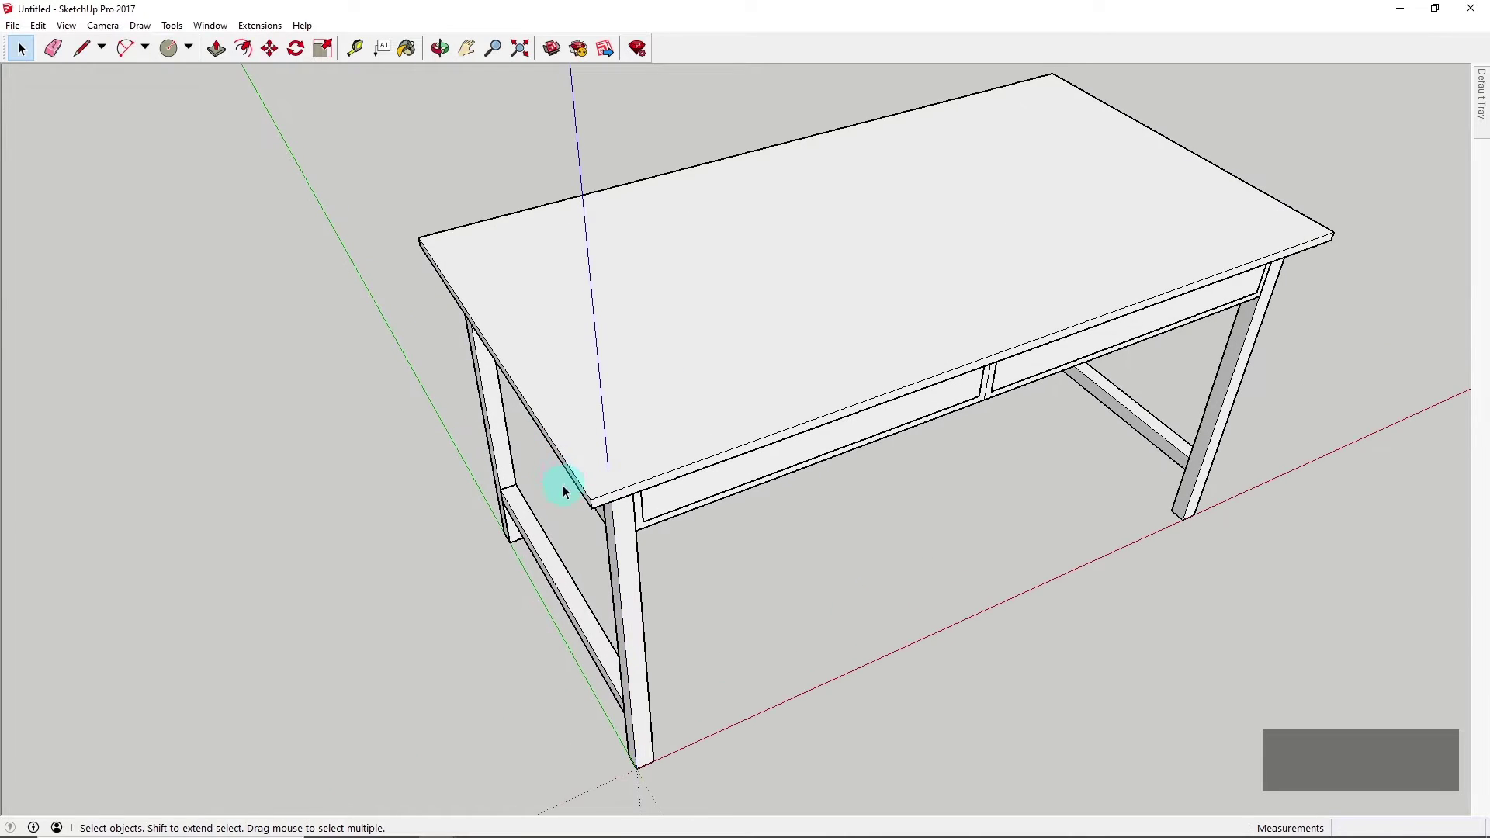
pyautogui.scroll(2, 560, 461)
pyautogui.scroll(-5, 635, 493)
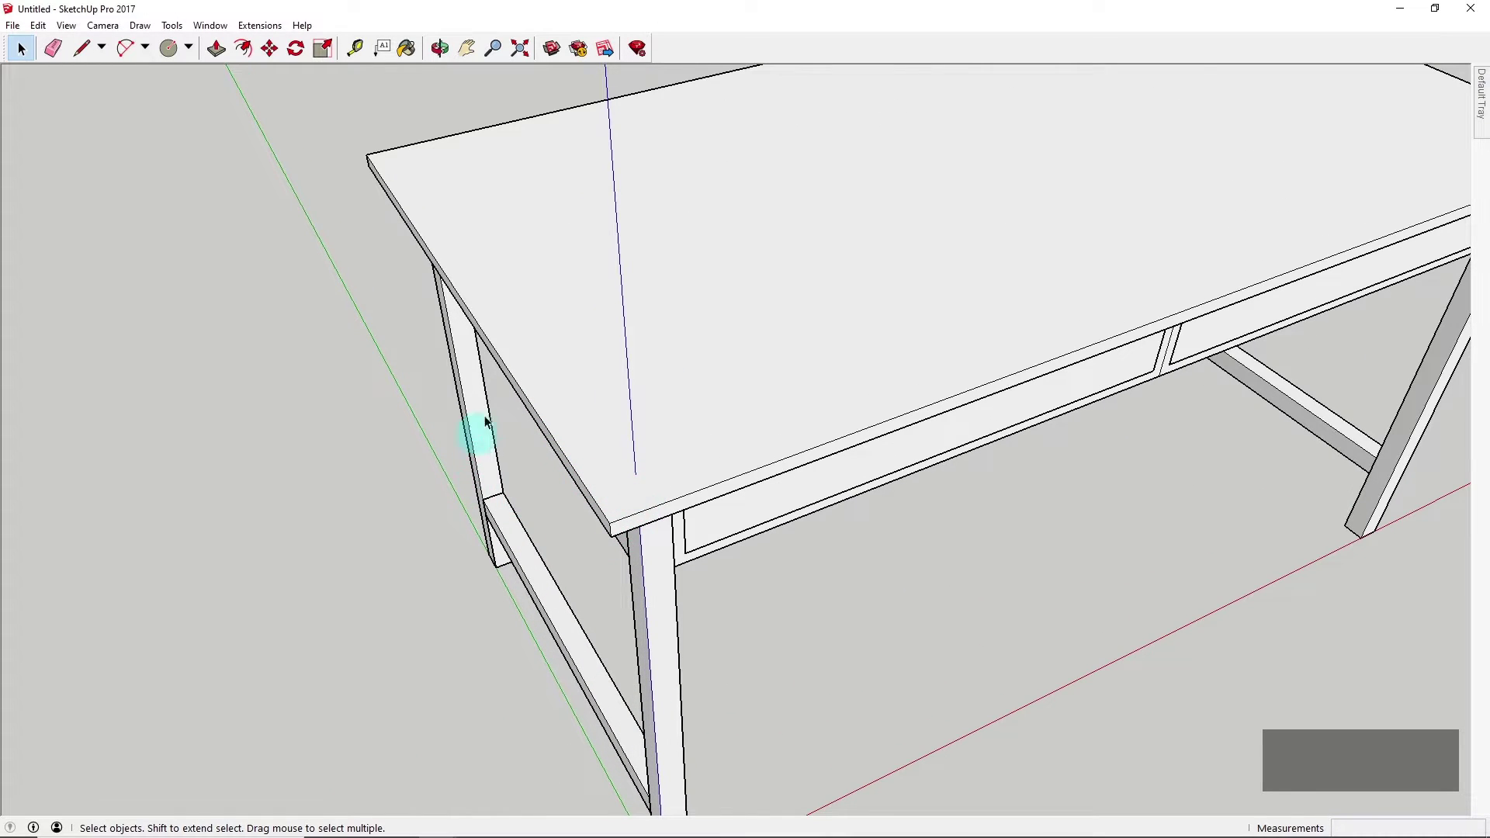
pyautogui.scroll(-2, 854, 489)
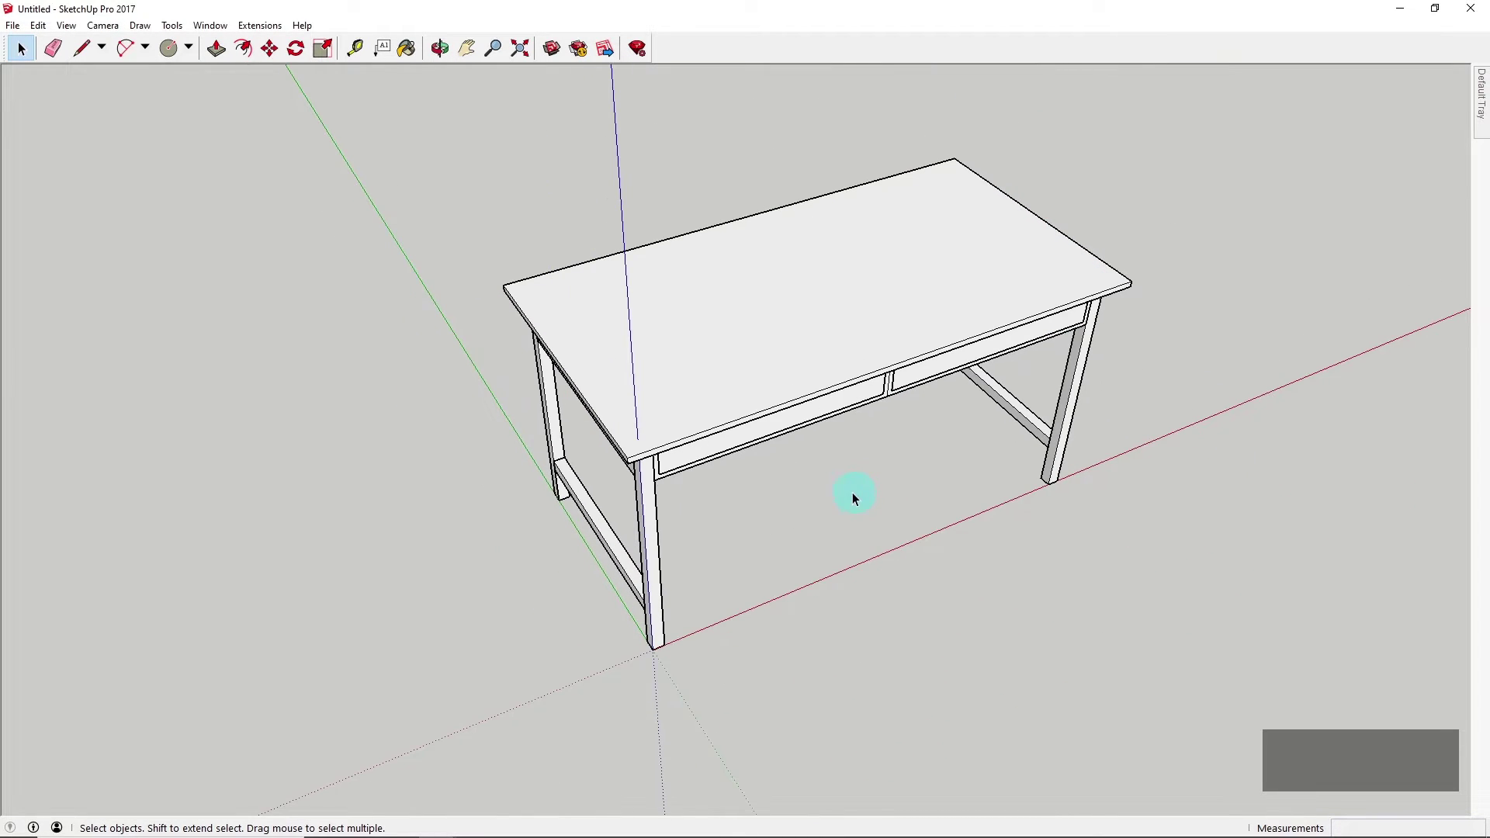
pyautogui.scroll(3, 838, 439)
pyautogui.scroll(-4, 790, 318)
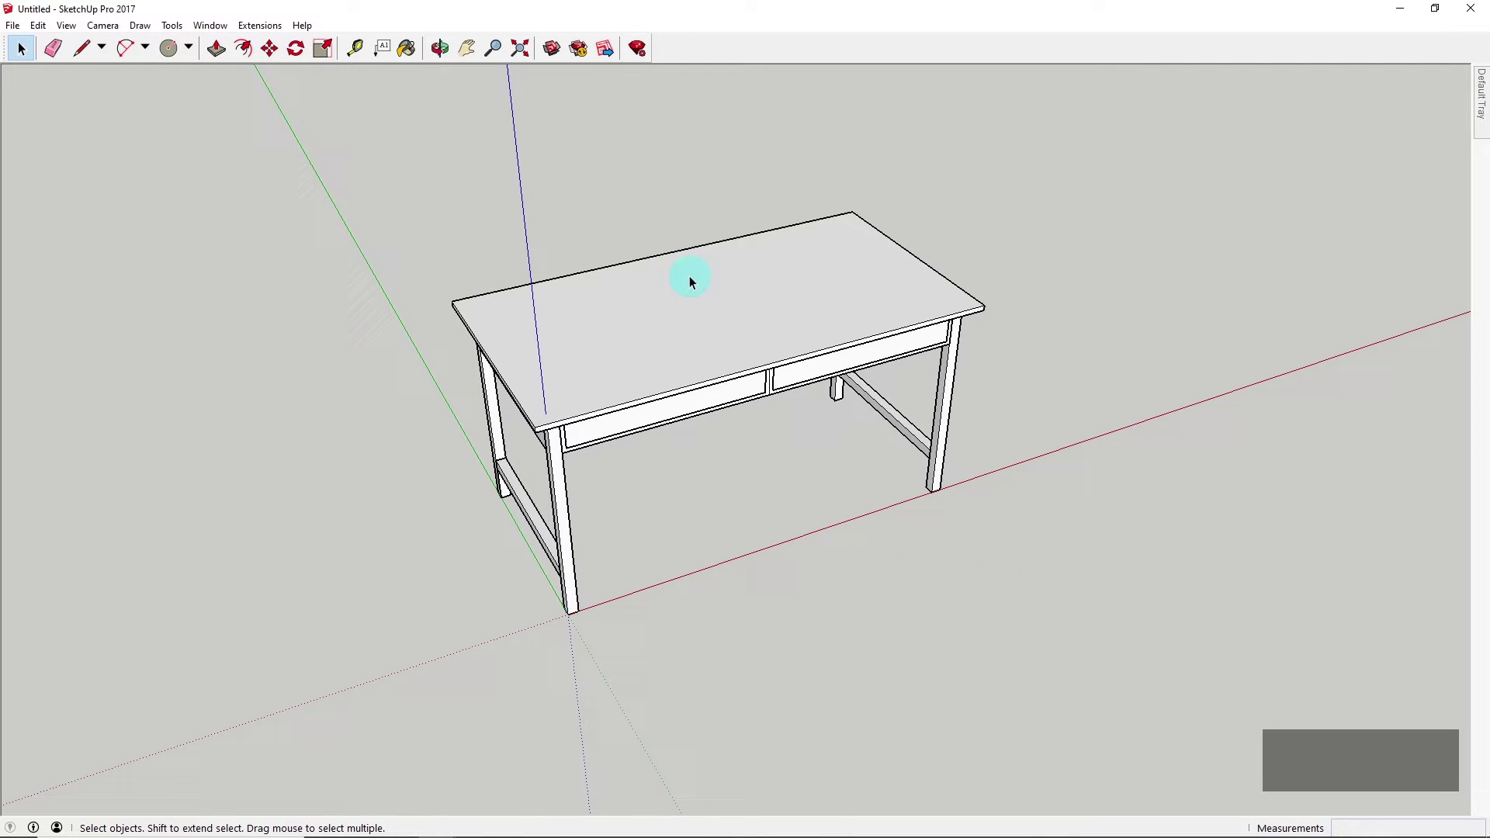
# Open the desktop panel group and offset the top face's outline inward by 55 mm
pyautogui.doubleClick(603, 348)
pyautogui.scroll(3, 609, 349)
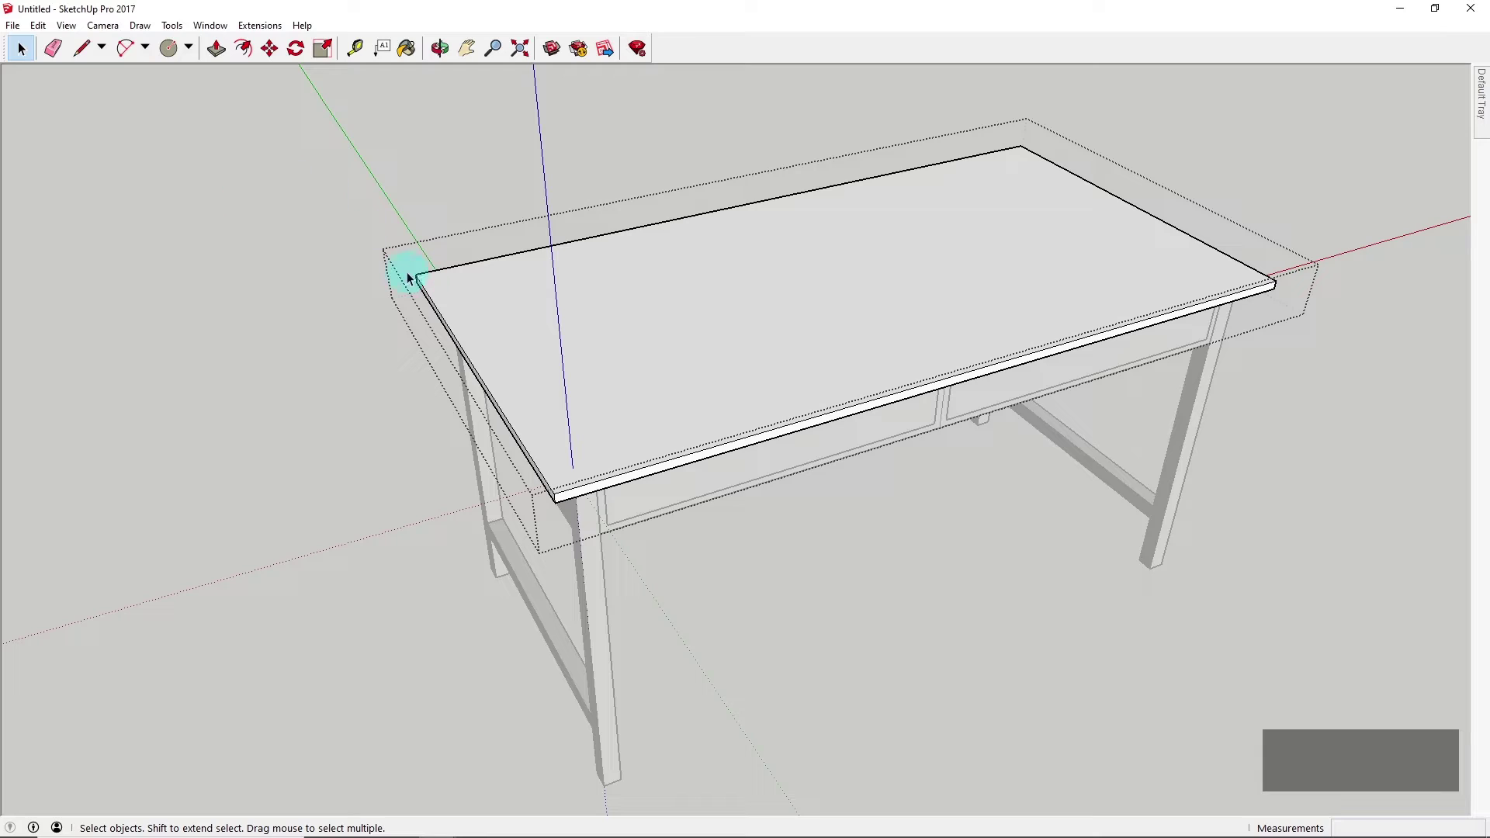
pyautogui.click(243, 50)
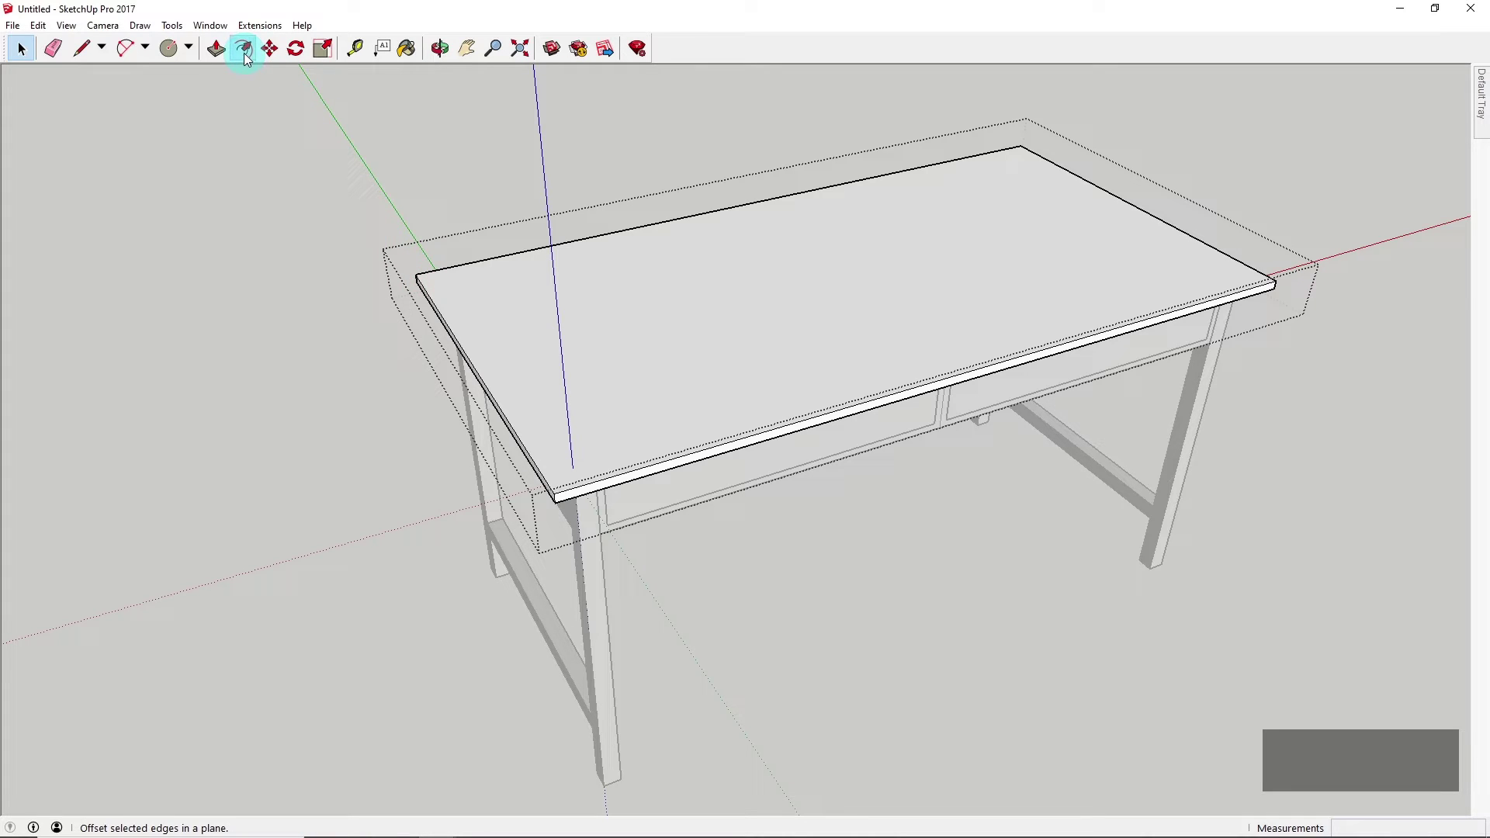
pyautogui.click(493, 390)
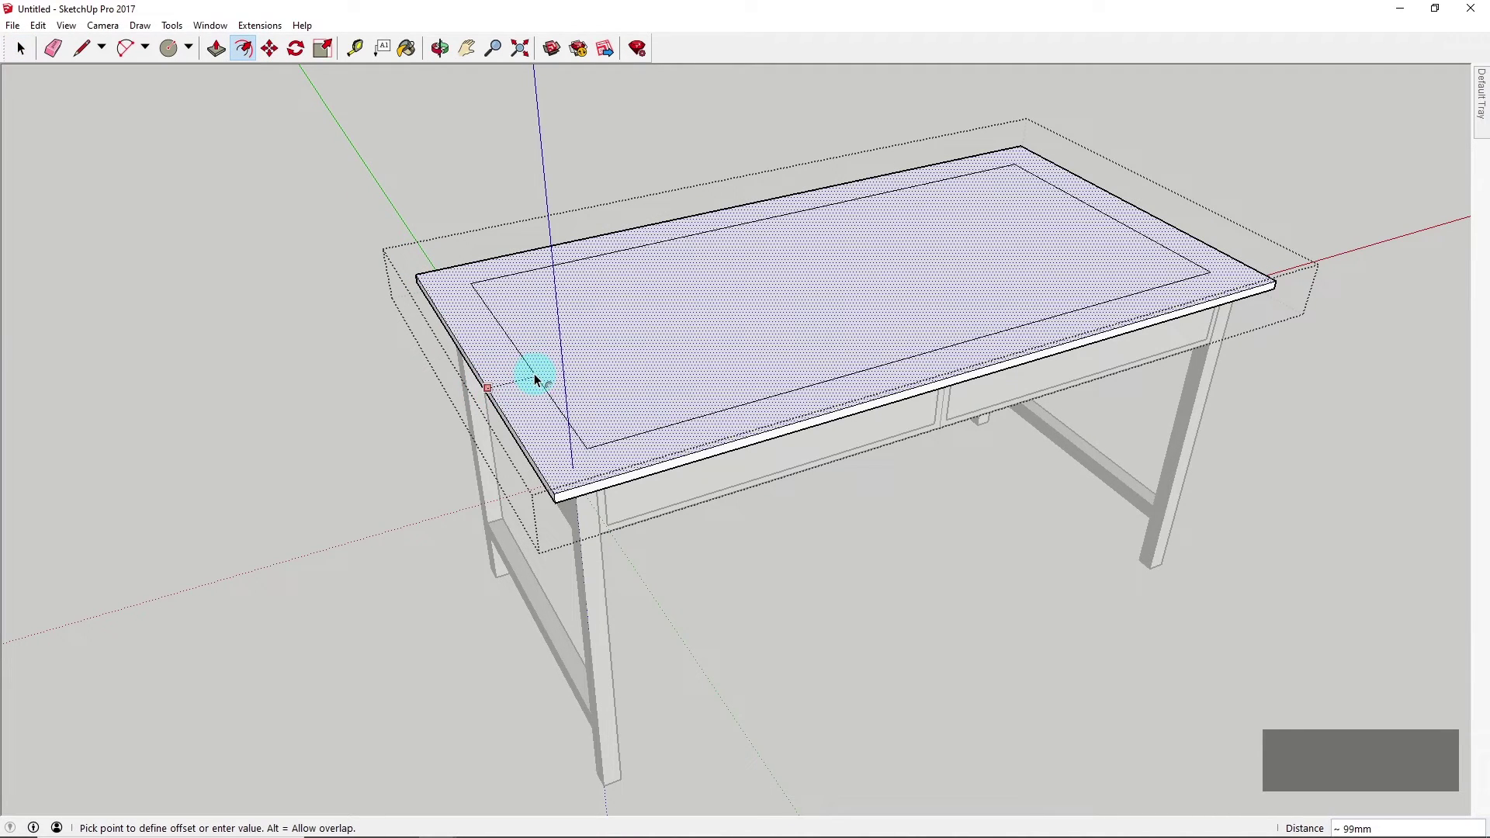
pyautogui.press('Return')
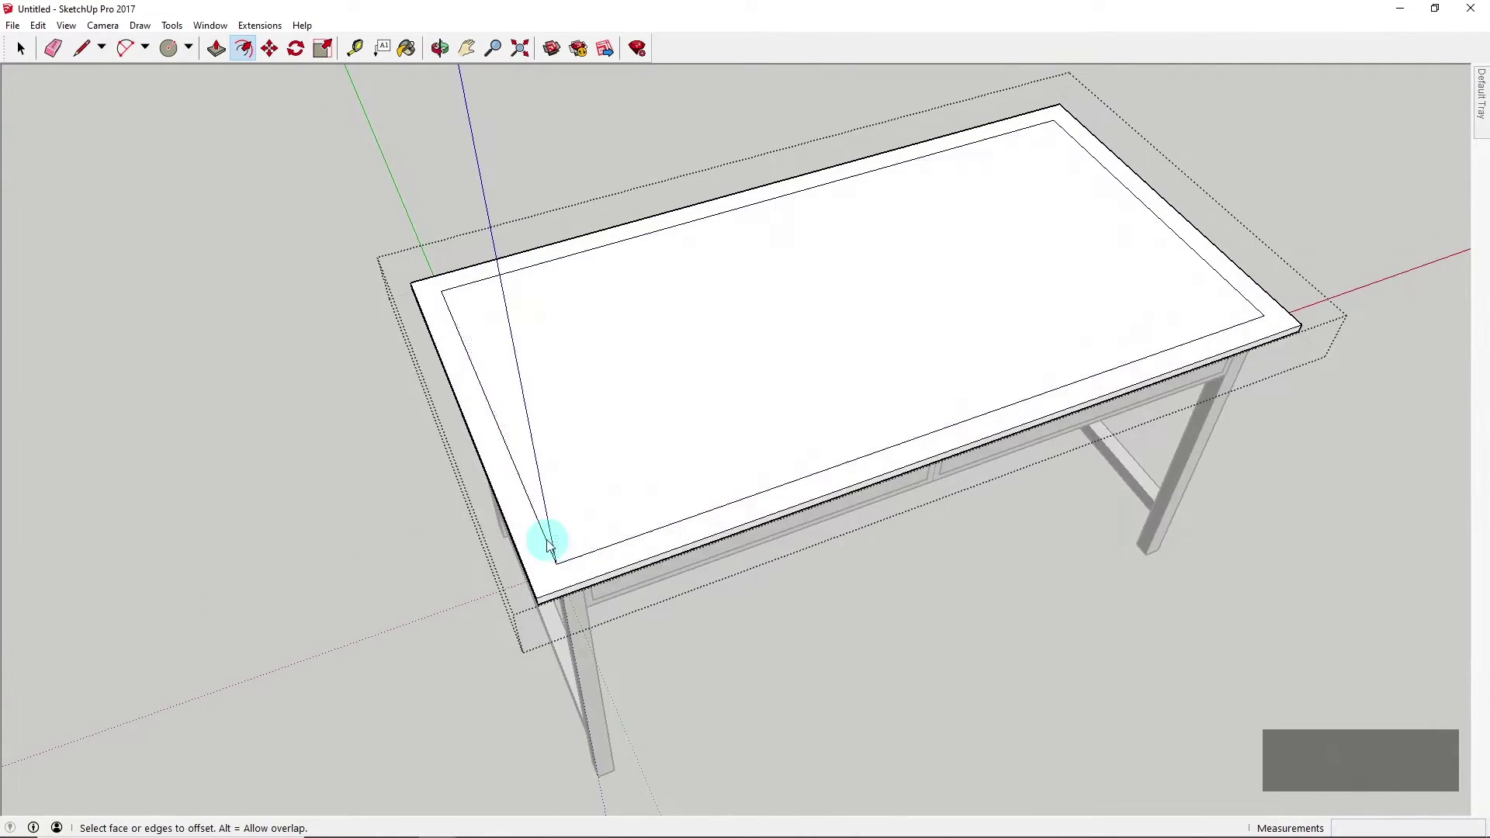
# Draw a 55 mm radius circle centred on the offset outline's front-left corner, reaching the panel's outer edge
pyautogui.scroll(3, 553, 566)
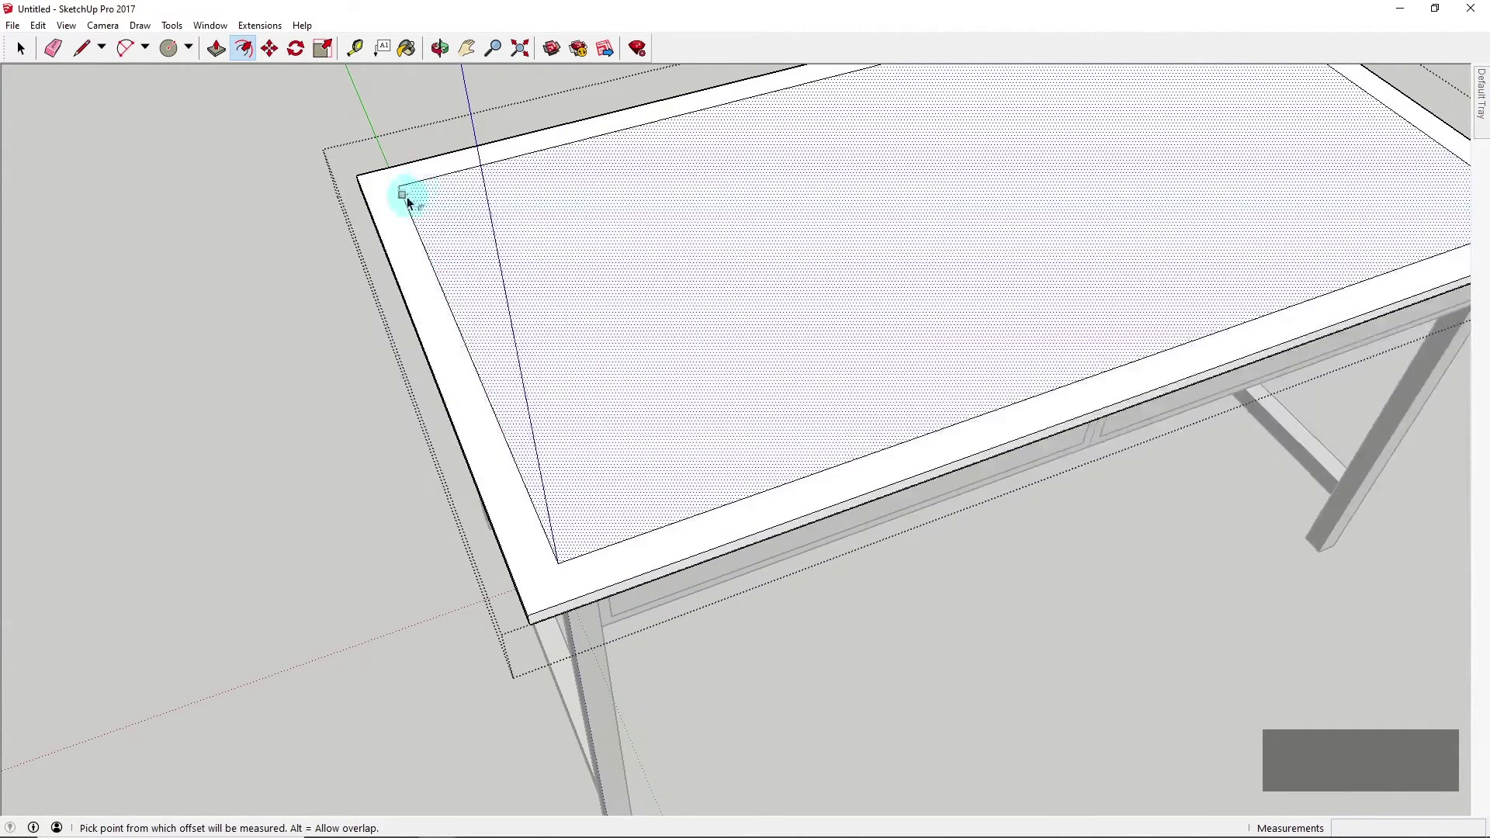
pyautogui.scroll(-5, 978, 139)
pyautogui.scroll(3, 923, 120)
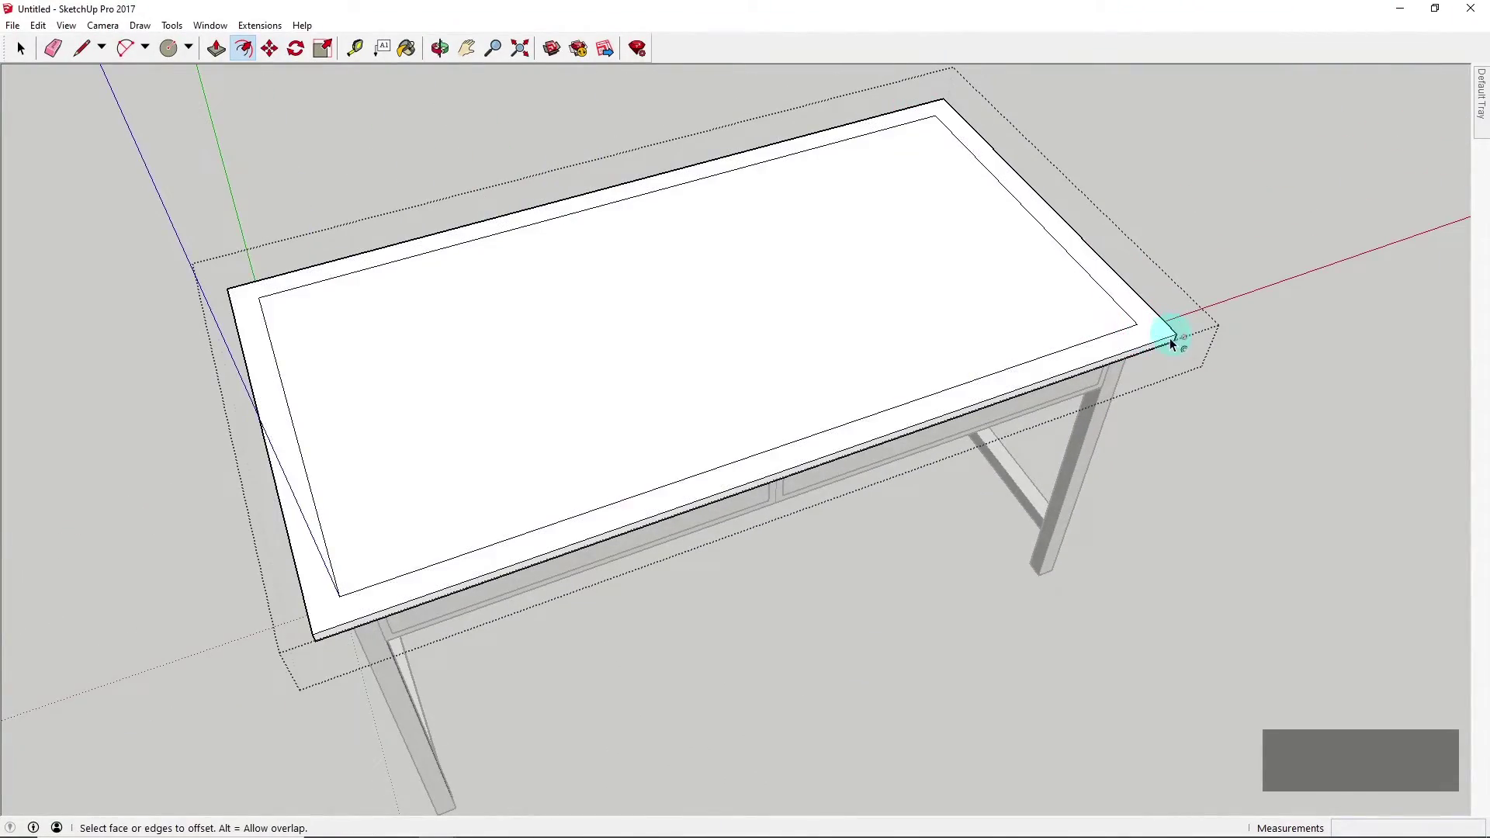
pyautogui.scroll(2, 308, 593)
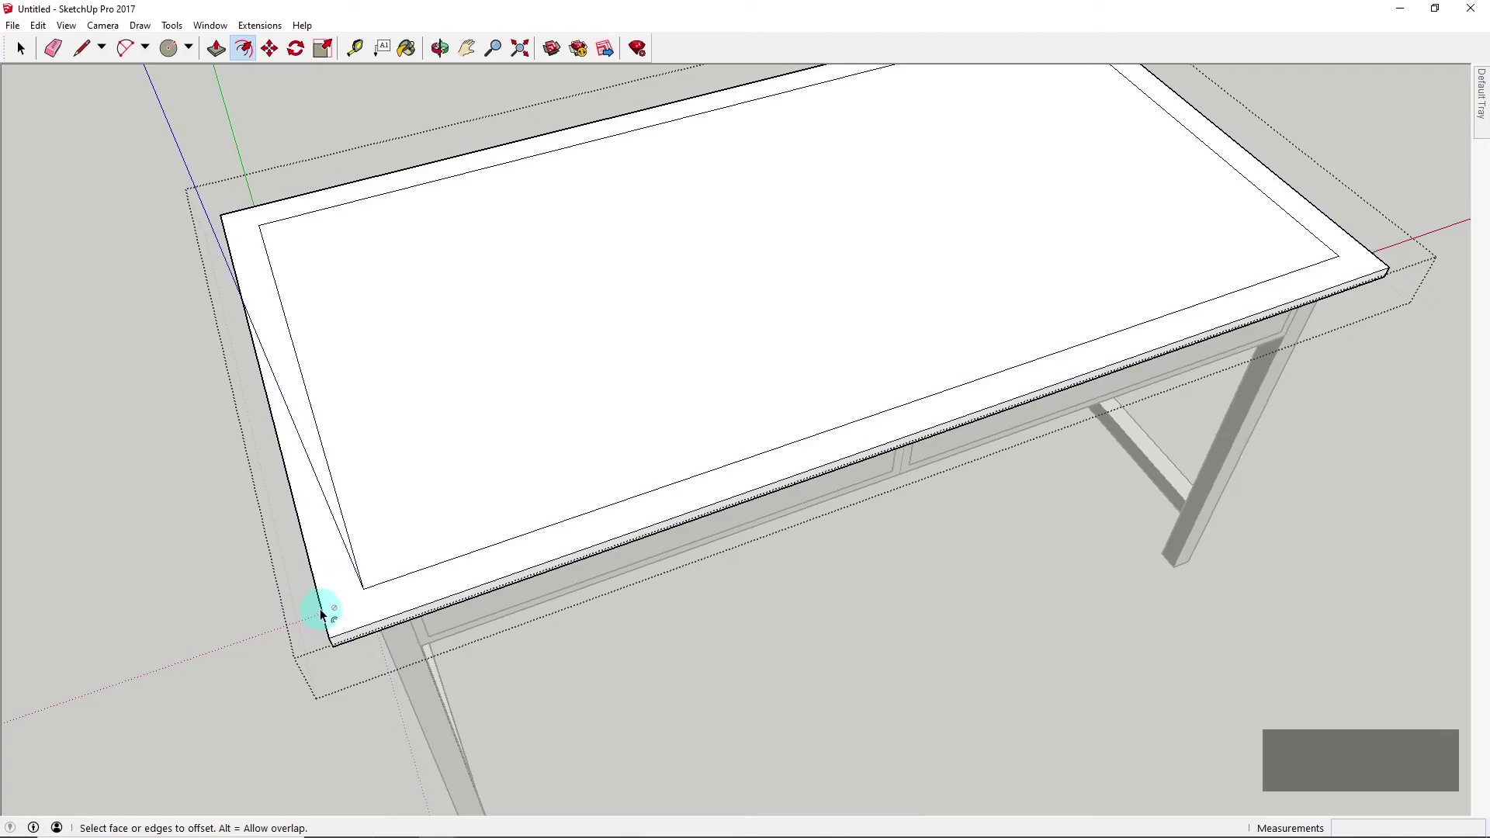
pyautogui.scroll(-2, 588, 537)
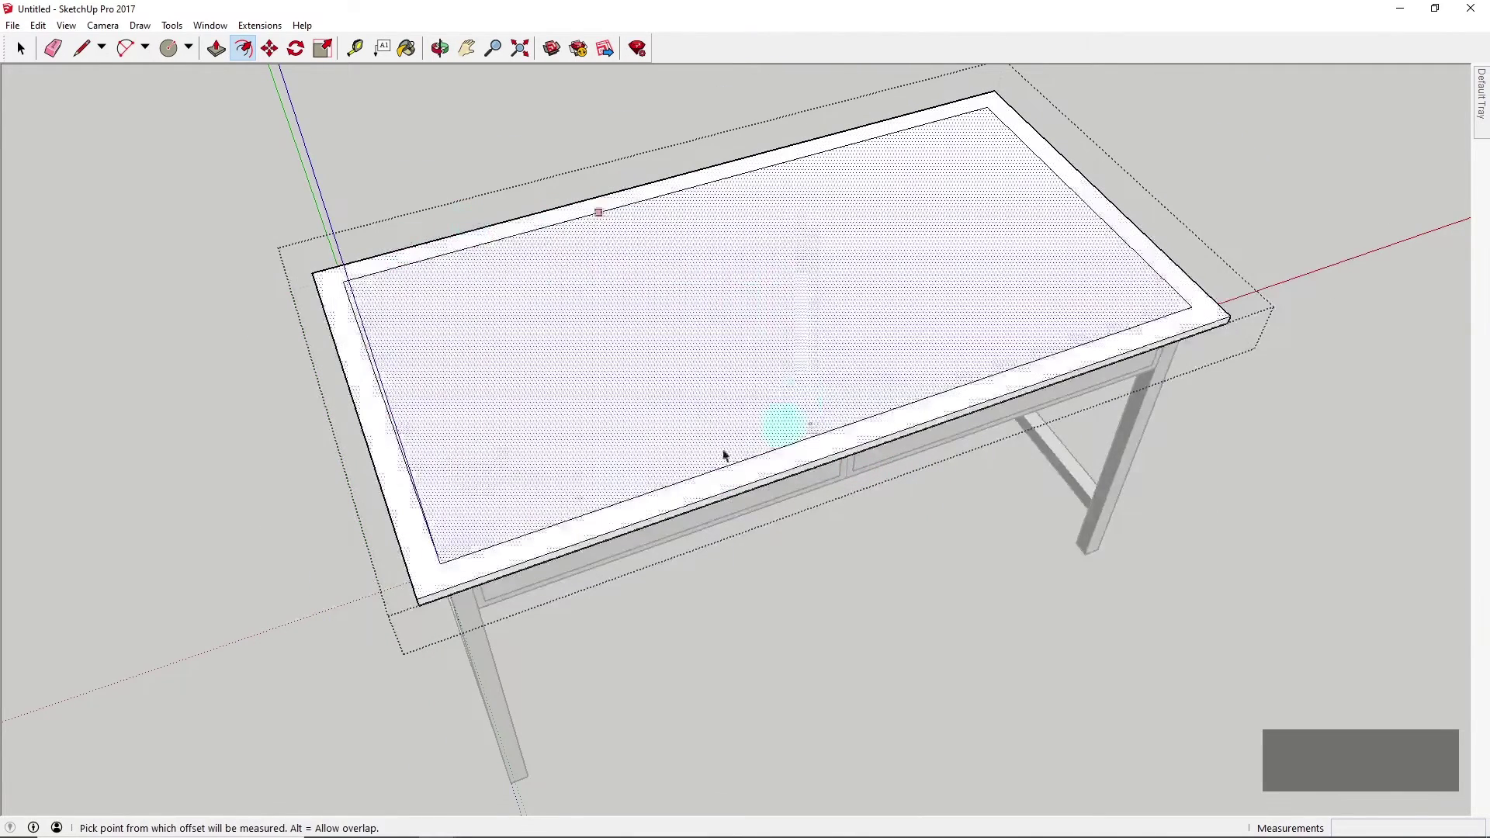
pyautogui.moveTo(563, 541)
pyautogui.mouseDown(button='middle')
pyautogui.moveTo(659, 509)
pyautogui.moveTo(273, 144)
pyautogui.mouseUp(button='middle')
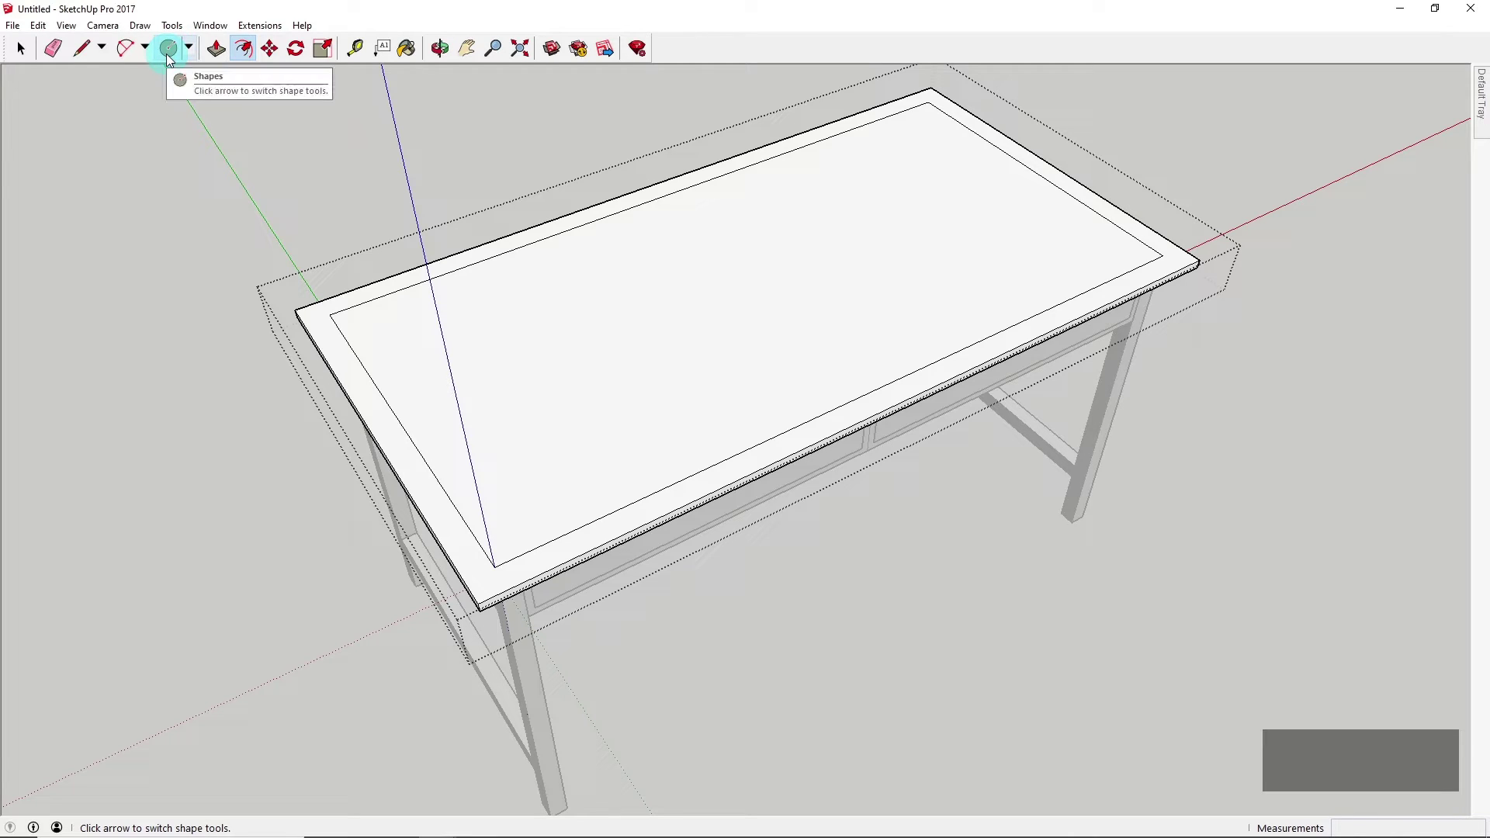
pyautogui.press('c')
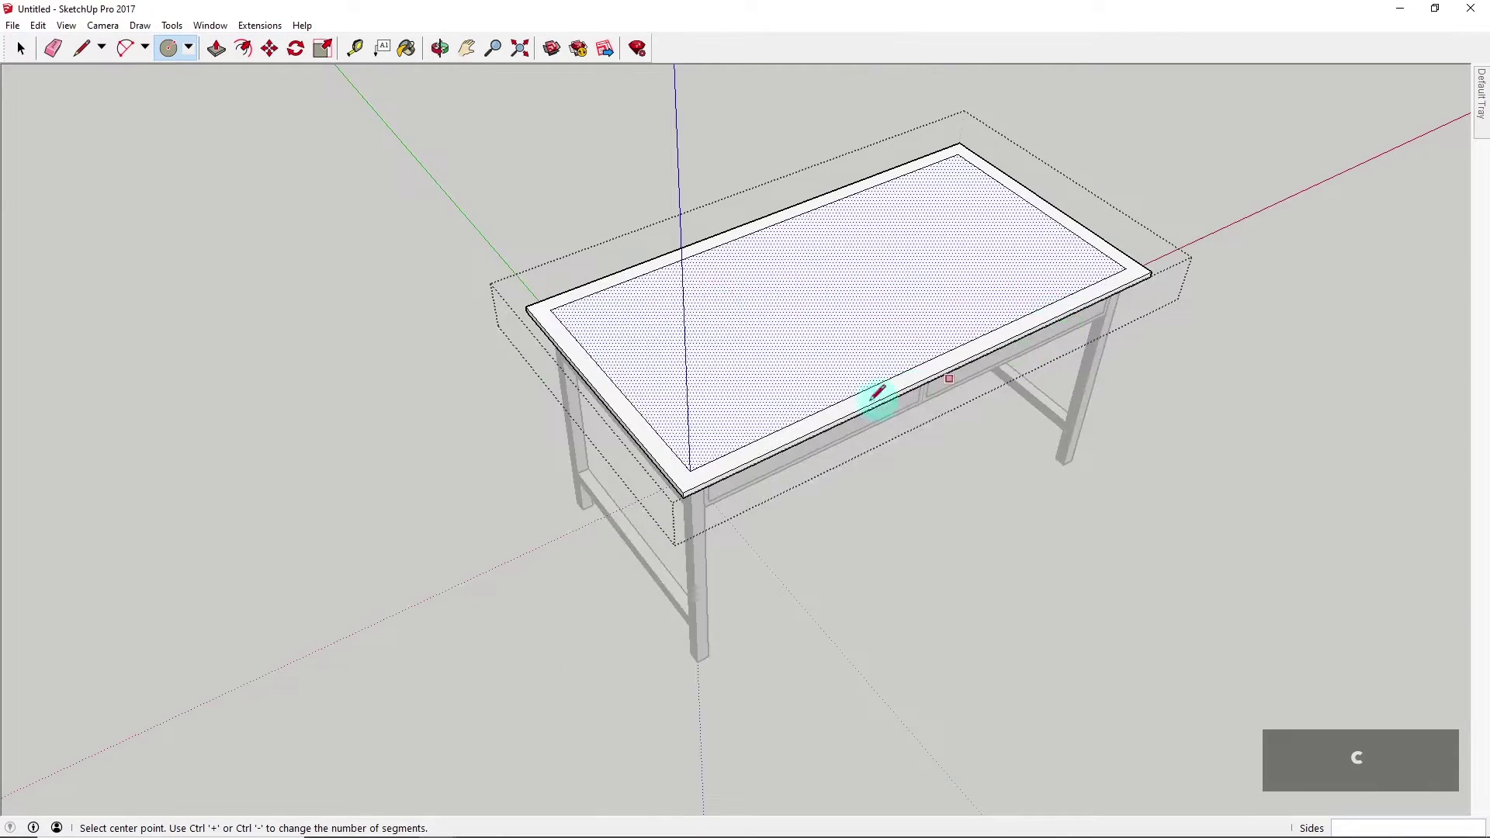
pyautogui.scroll(5, 681, 462)
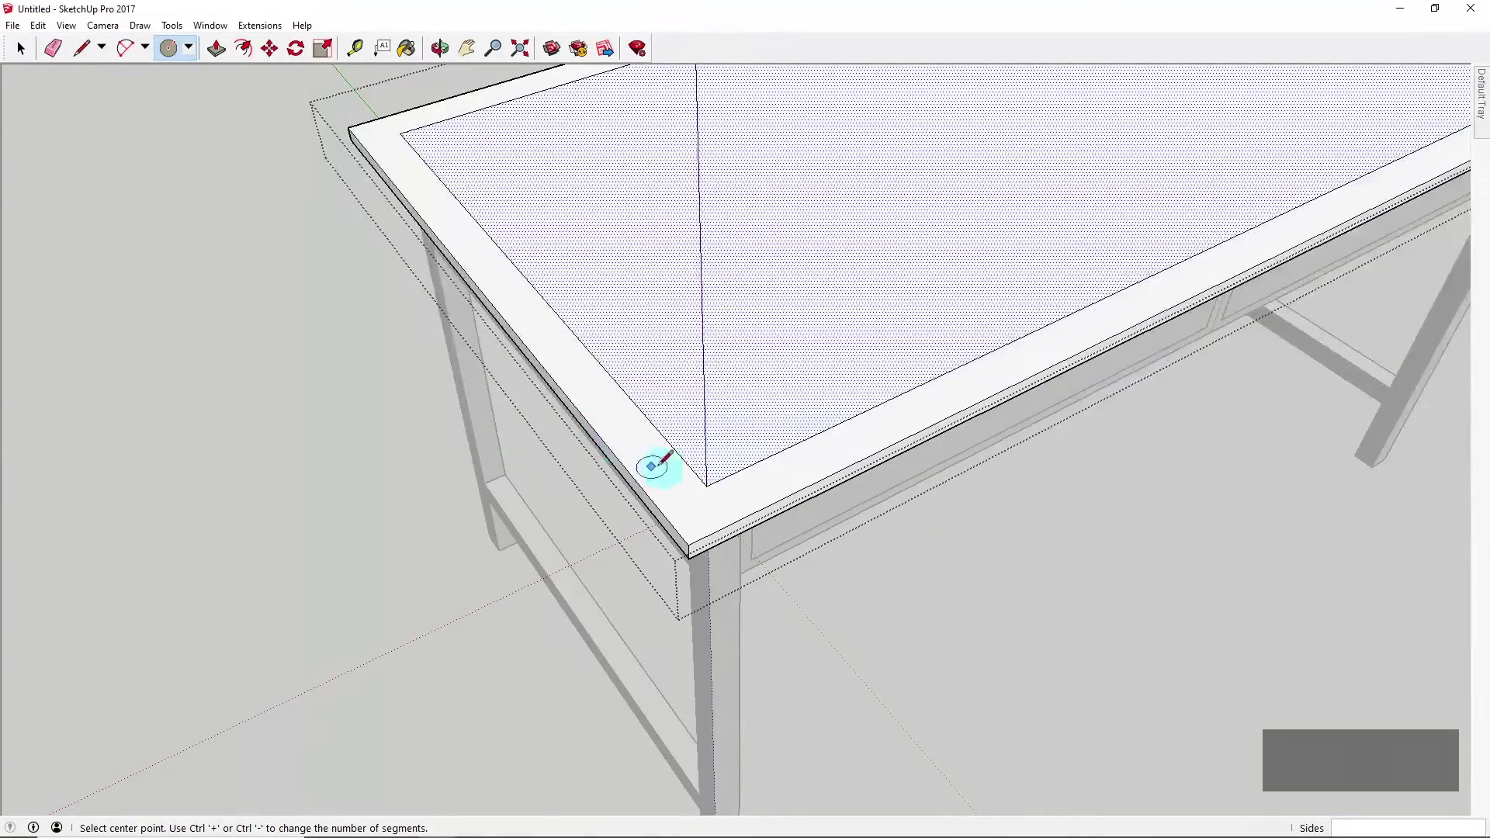
pyautogui.click(707, 486)
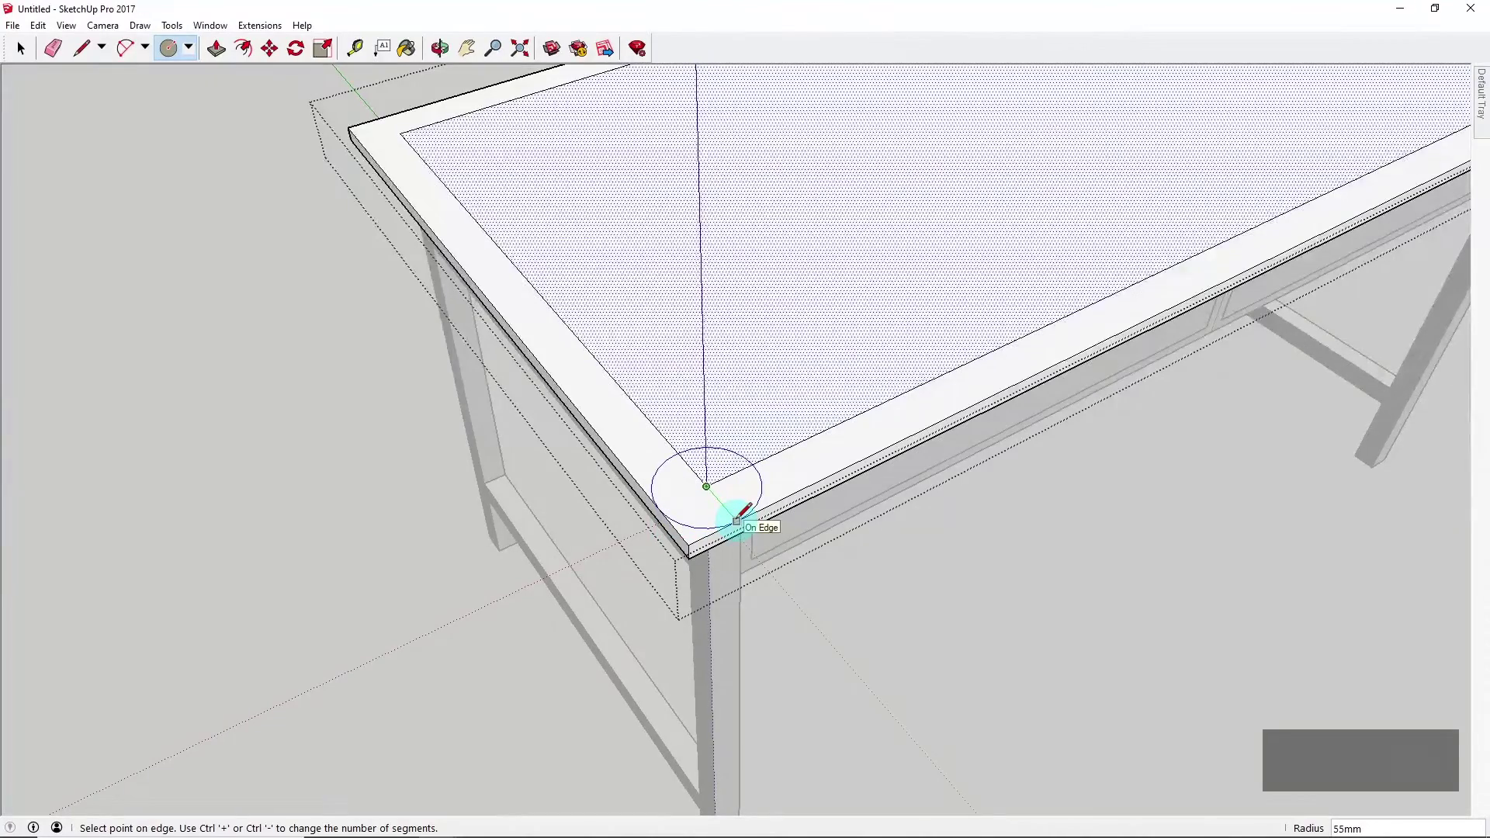
pyautogui.scroll(3, 744, 514)
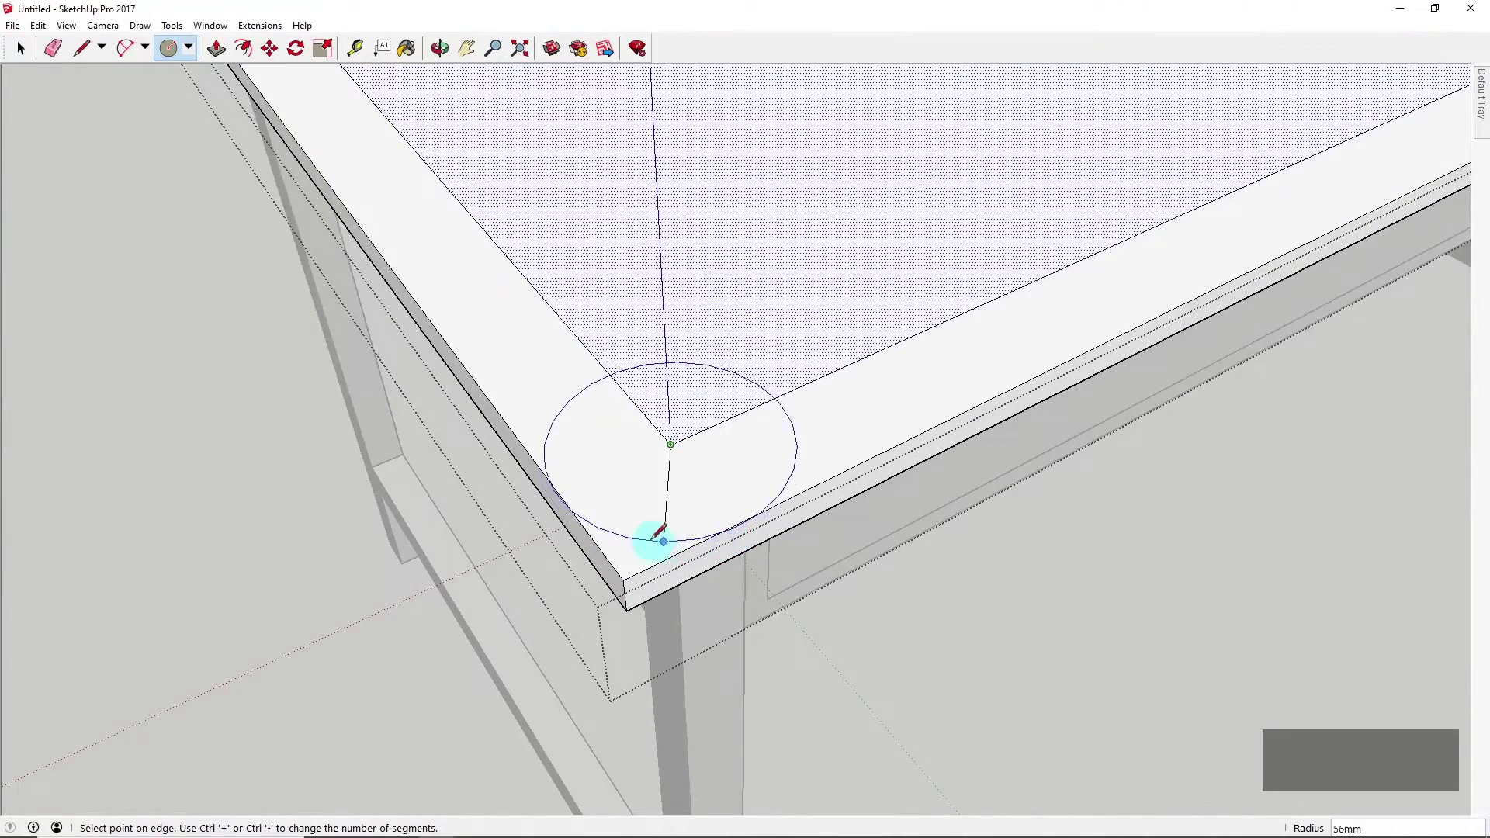
pyautogui.scroll(-3, 722, 475)
pyautogui.scroll(-1, 722, 475)
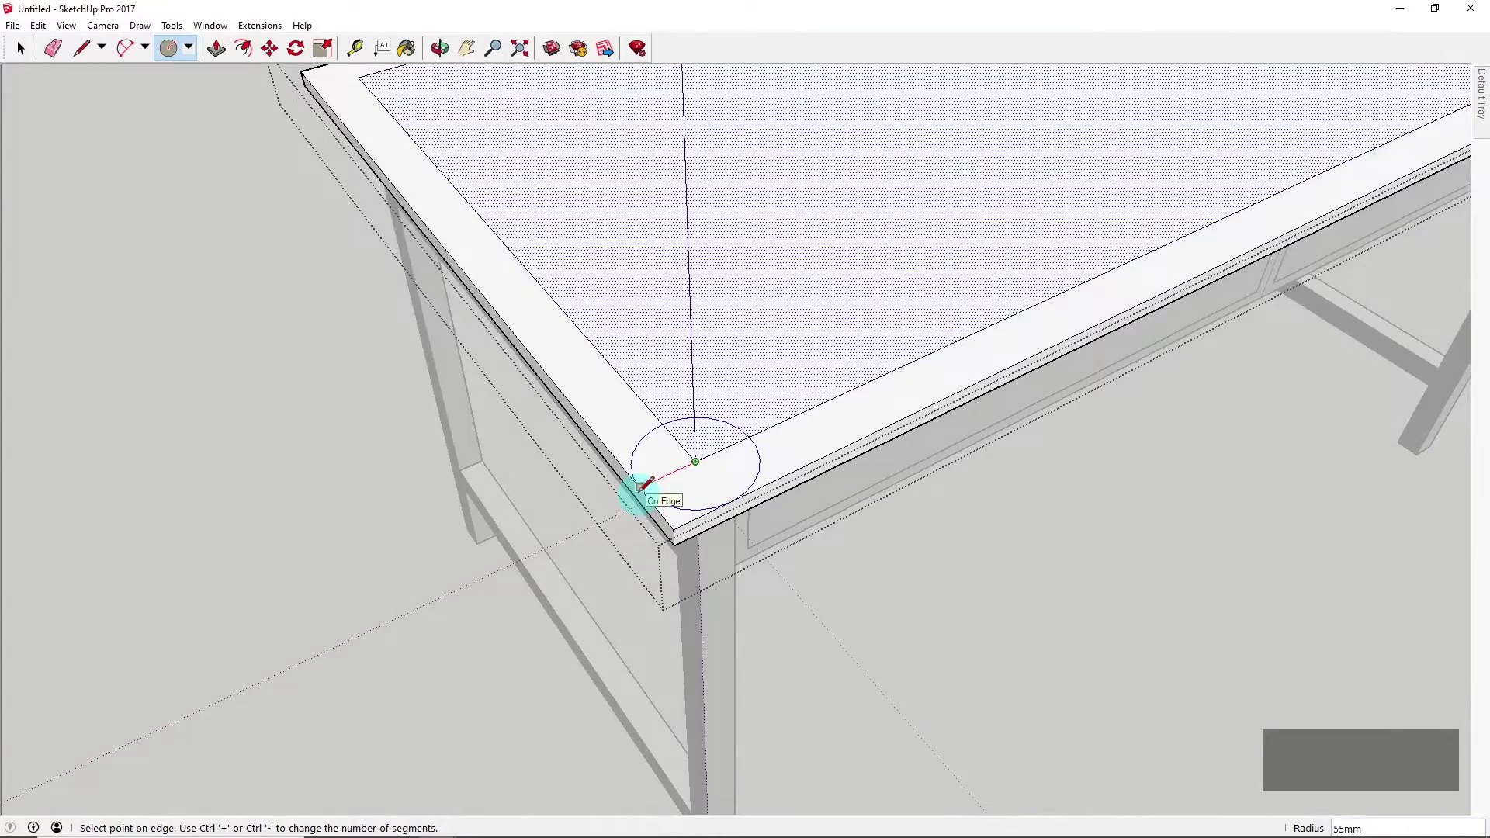
pyautogui.click(641, 487)
# Draw a 55 mm radius circle centred on the offset outline's back-left corner
pyautogui.scroll(-4, 799, 567)
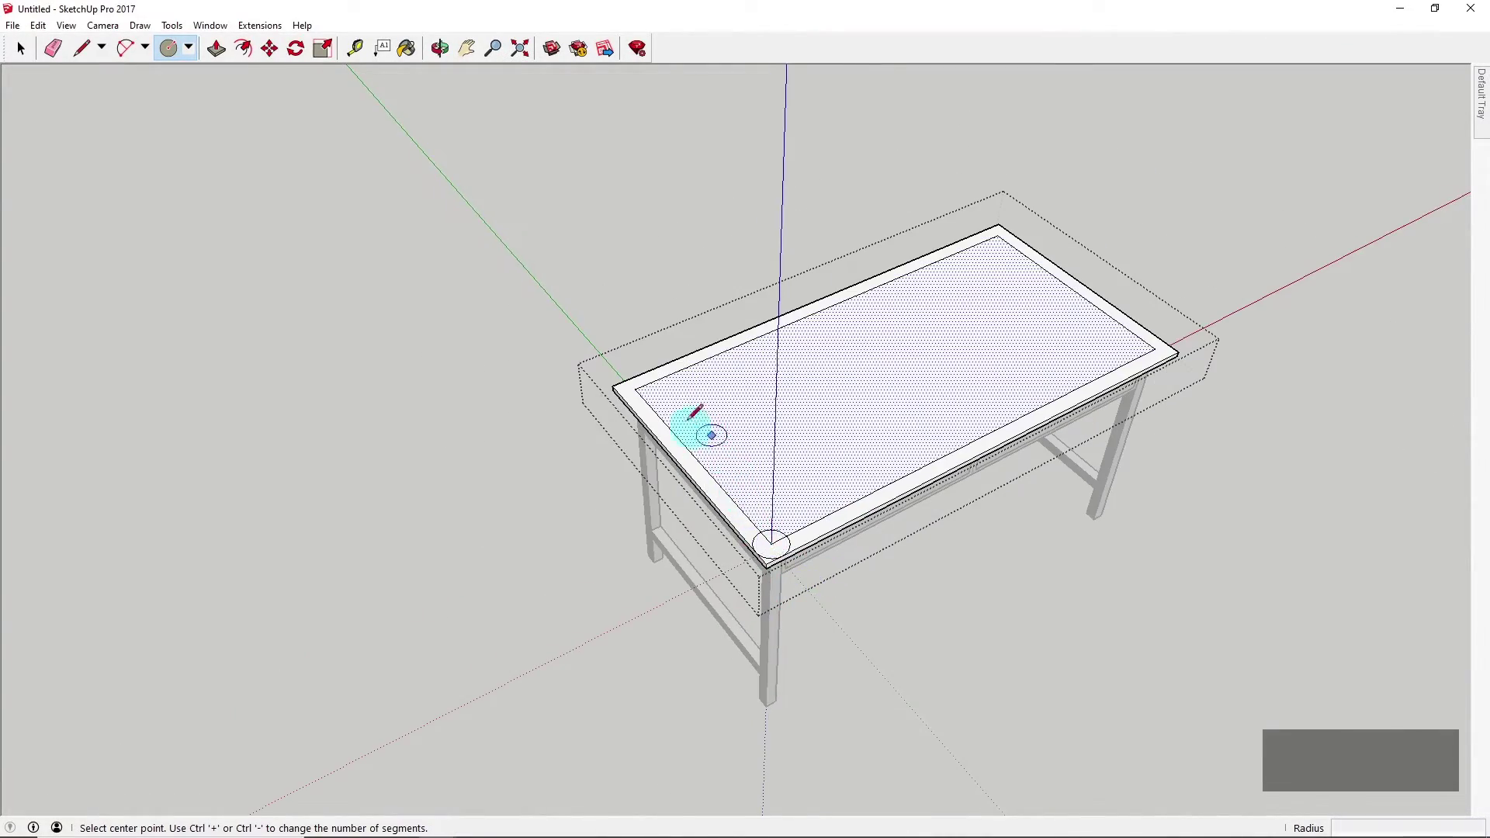
pyautogui.scroll(3, 621, 368)
pyautogui.click(591, 359)
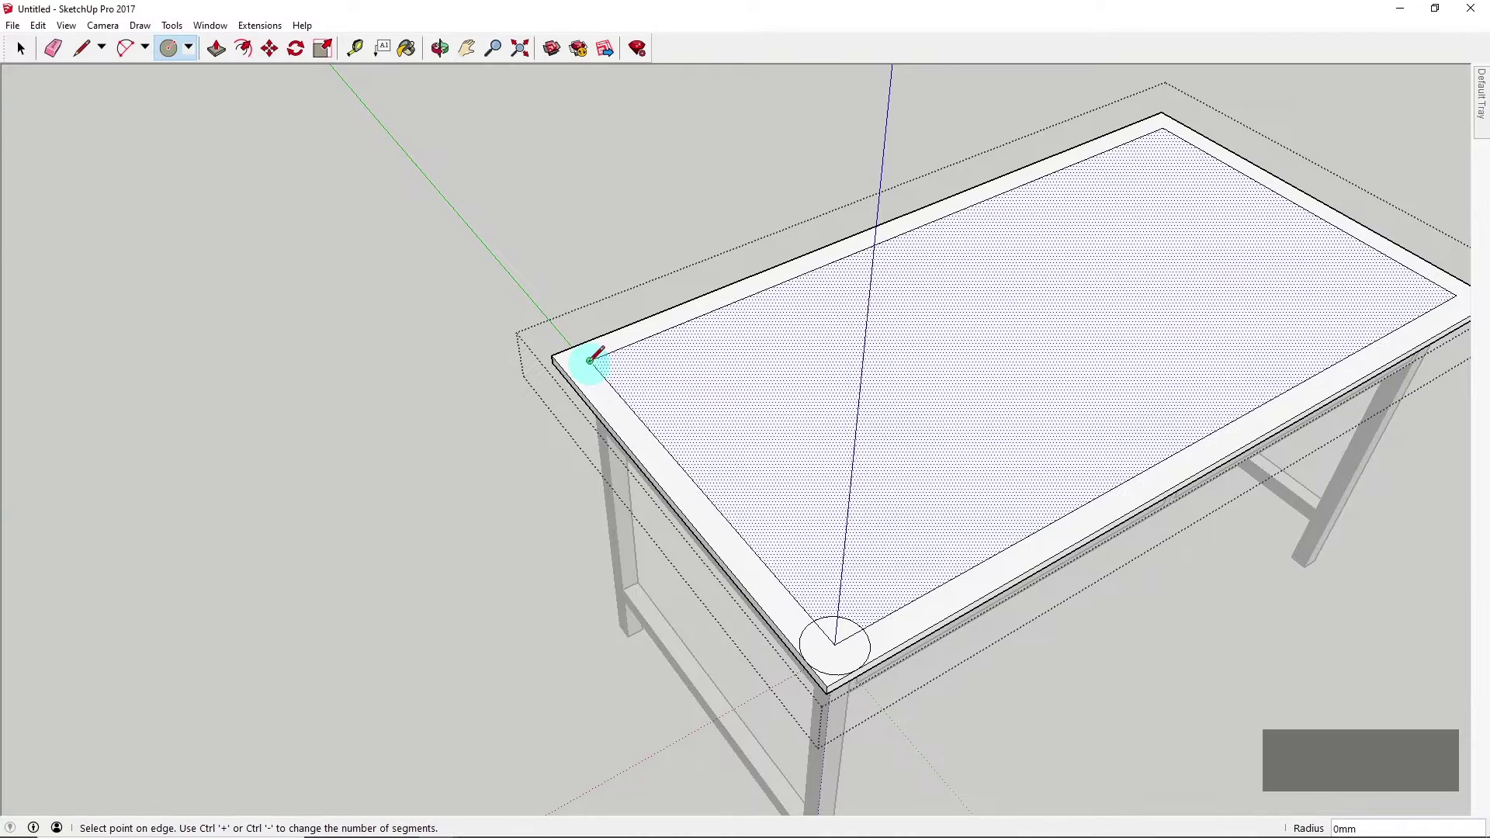
pyautogui.scroll(1, 571, 365)
pyautogui.click(565, 371)
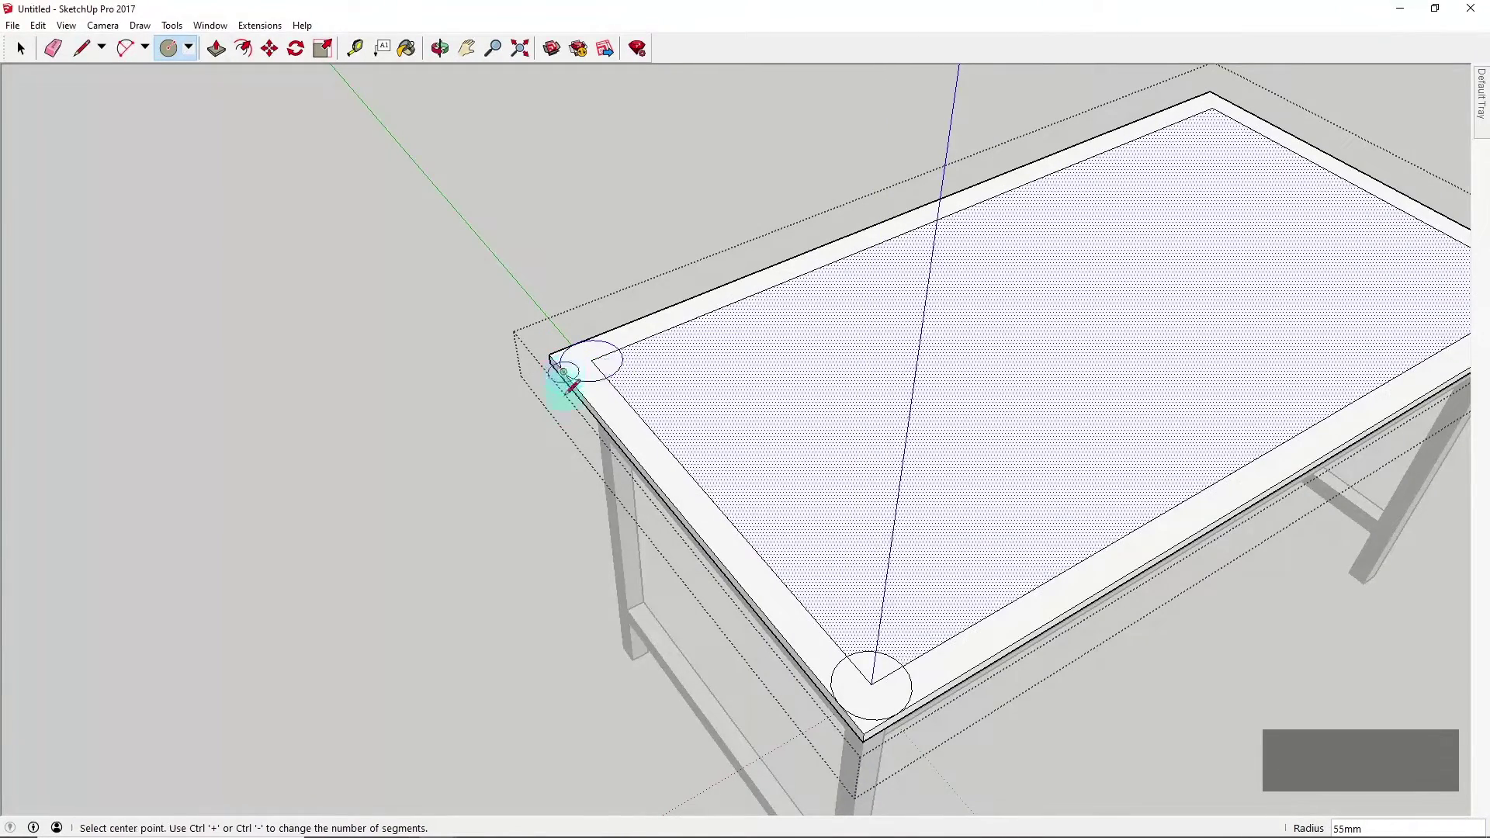
# Draw a matching 55 mm radius circle centred on the offset outline's back-right corner
pyautogui.scroll(-3, 565, 380)
pyautogui.moveTo(566, 509); pyautogui.dragTo(809, 350, button='middle')
pyautogui.scroll(3, 682, 371)
pyautogui.scroll(2, 675, 376)
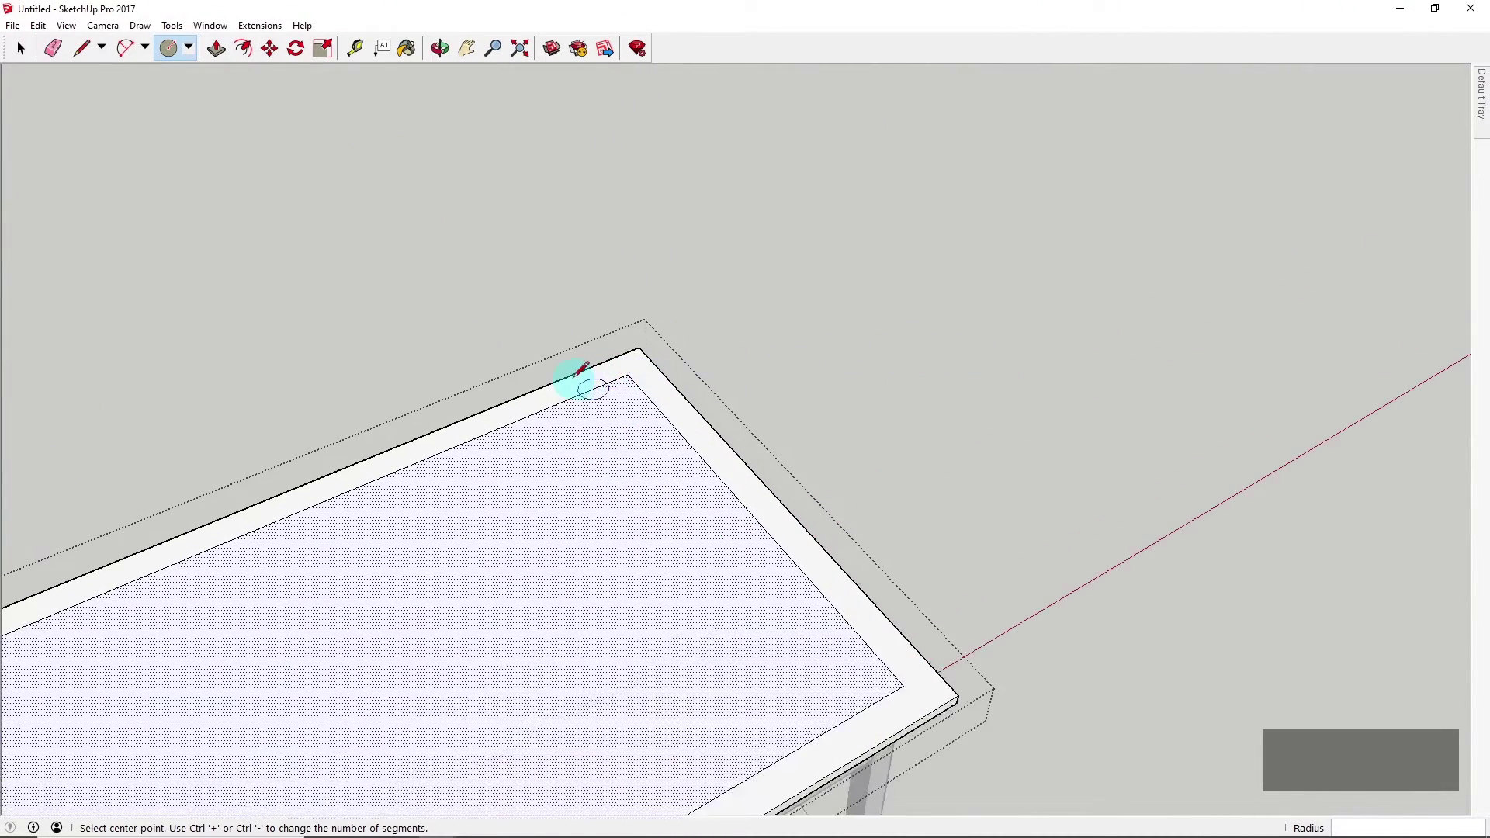
pyautogui.click(628, 374)
pyautogui.click(654, 362)
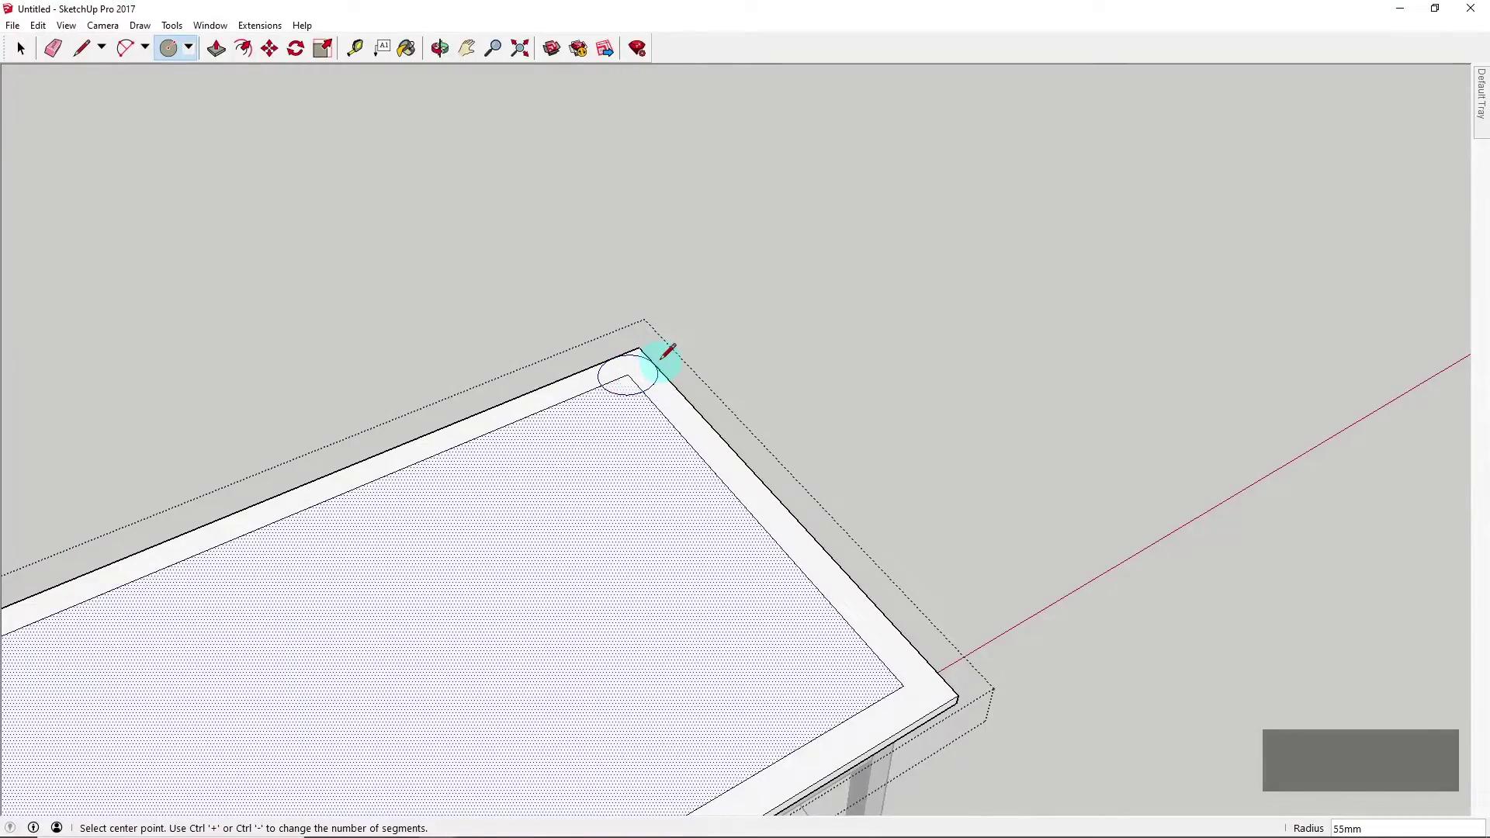
# Draw the last corner circle at the offset outline's front-right corner, extending its radius to the panel's right edge
pyautogui.scroll(-3, 712, 375)
pyautogui.scroll(3, 773, 540)
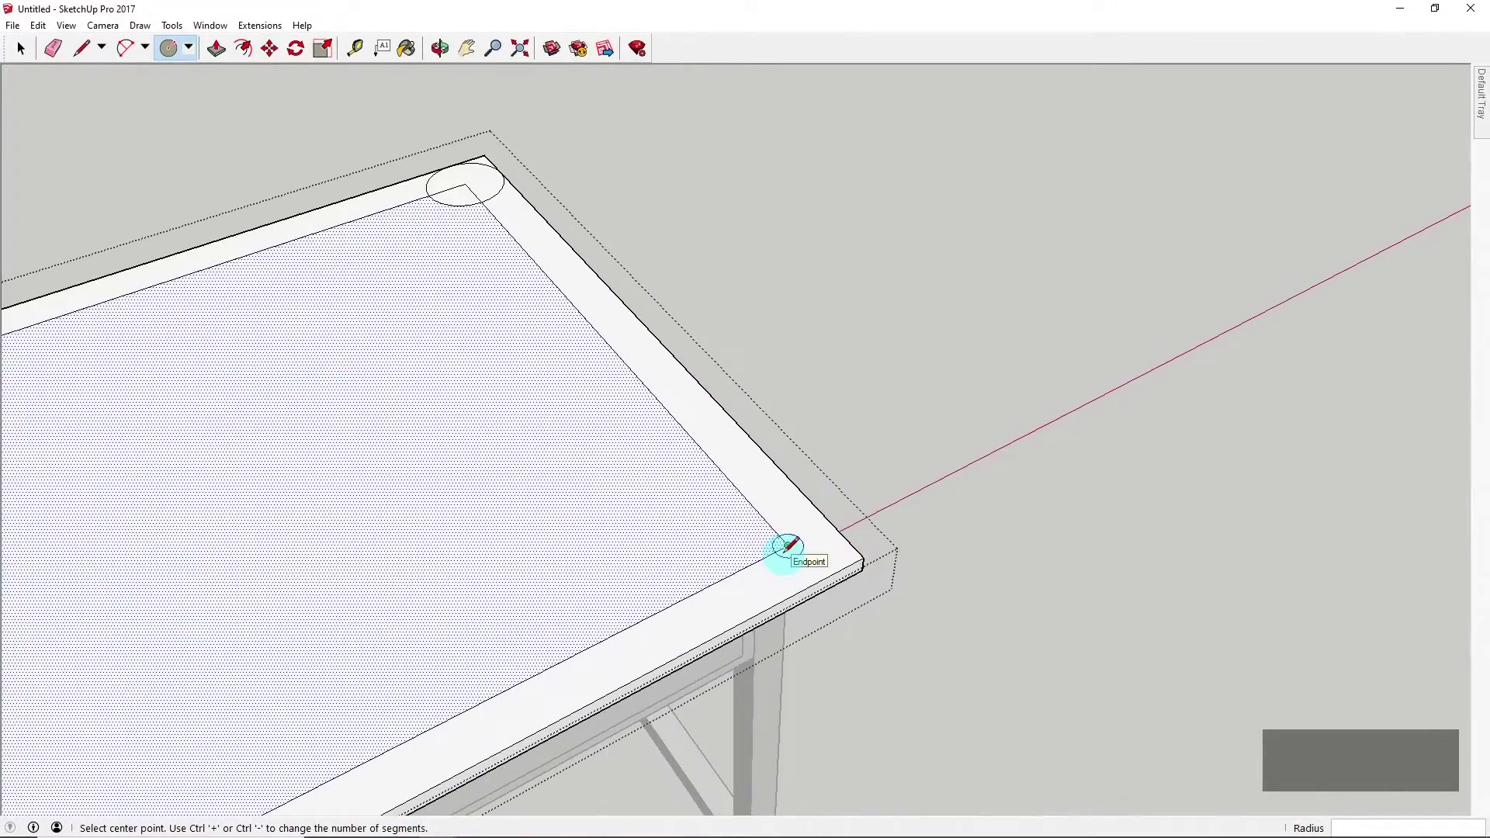
pyautogui.click(788, 545)
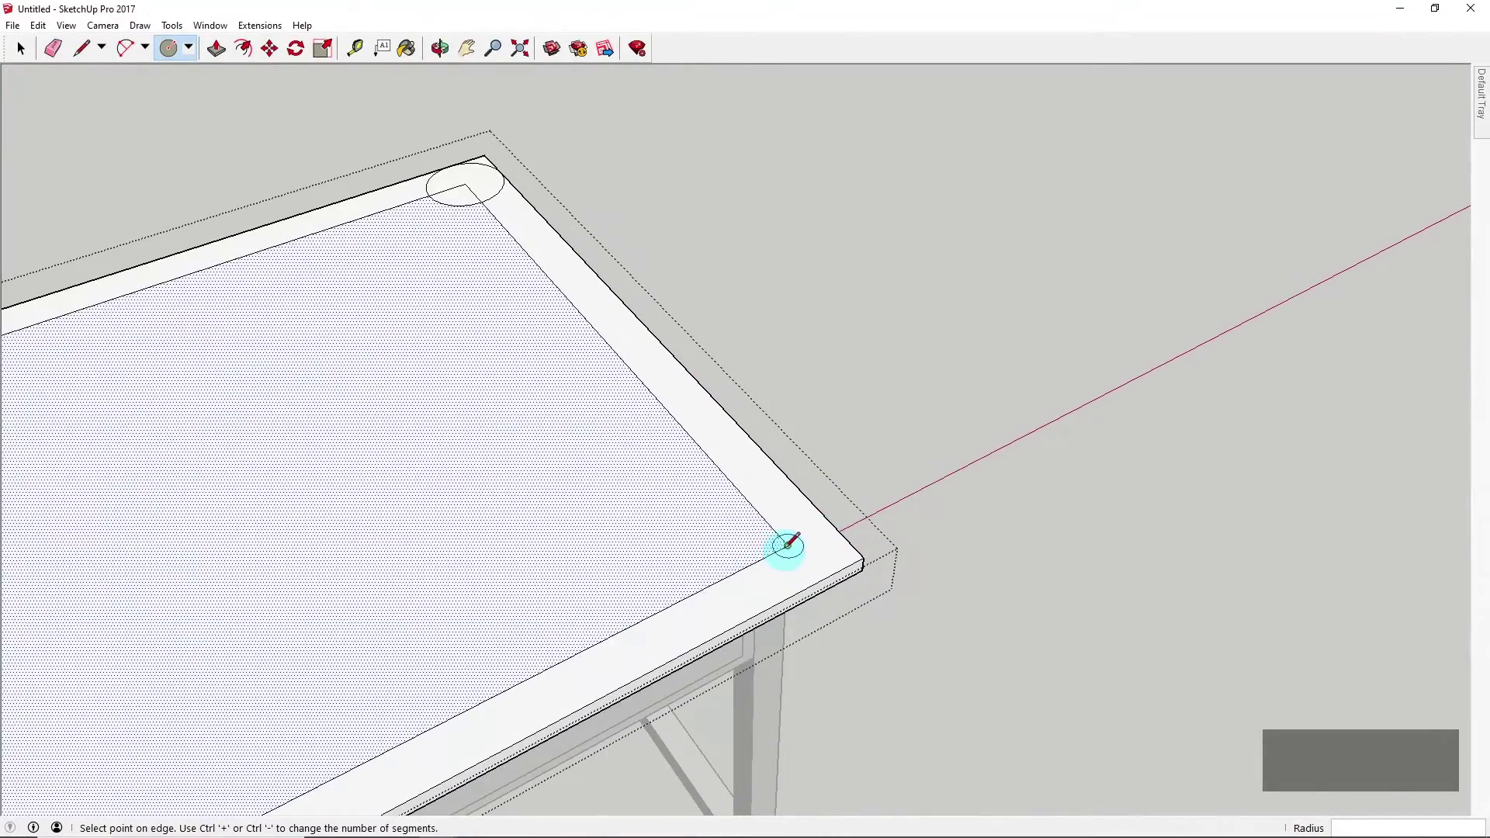
pyautogui.click(832, 522)
pyautogui.scroll(-4, 952, 425)
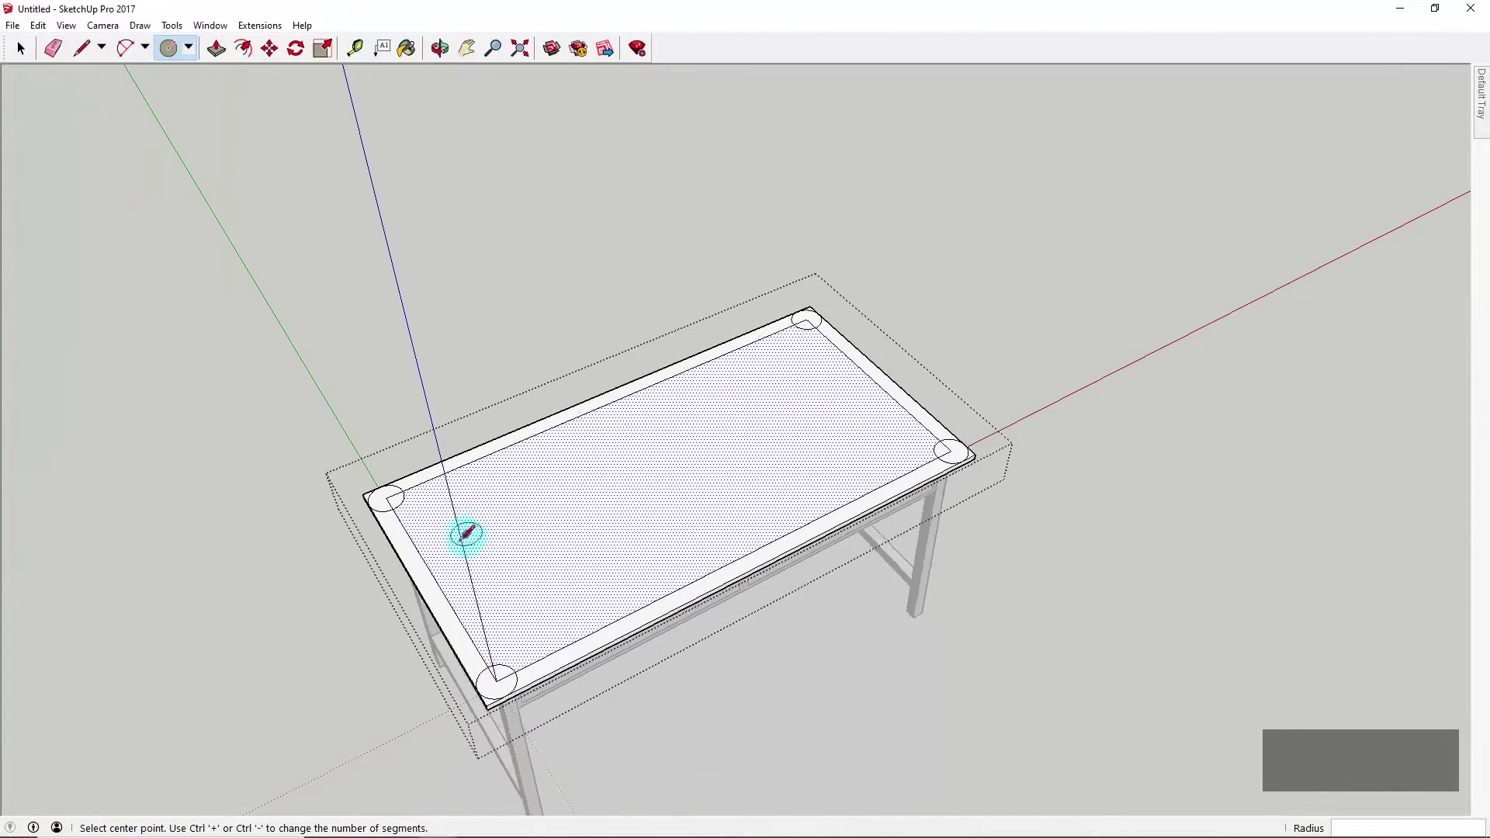
pyautogui.scroll(-2, 599, 489)
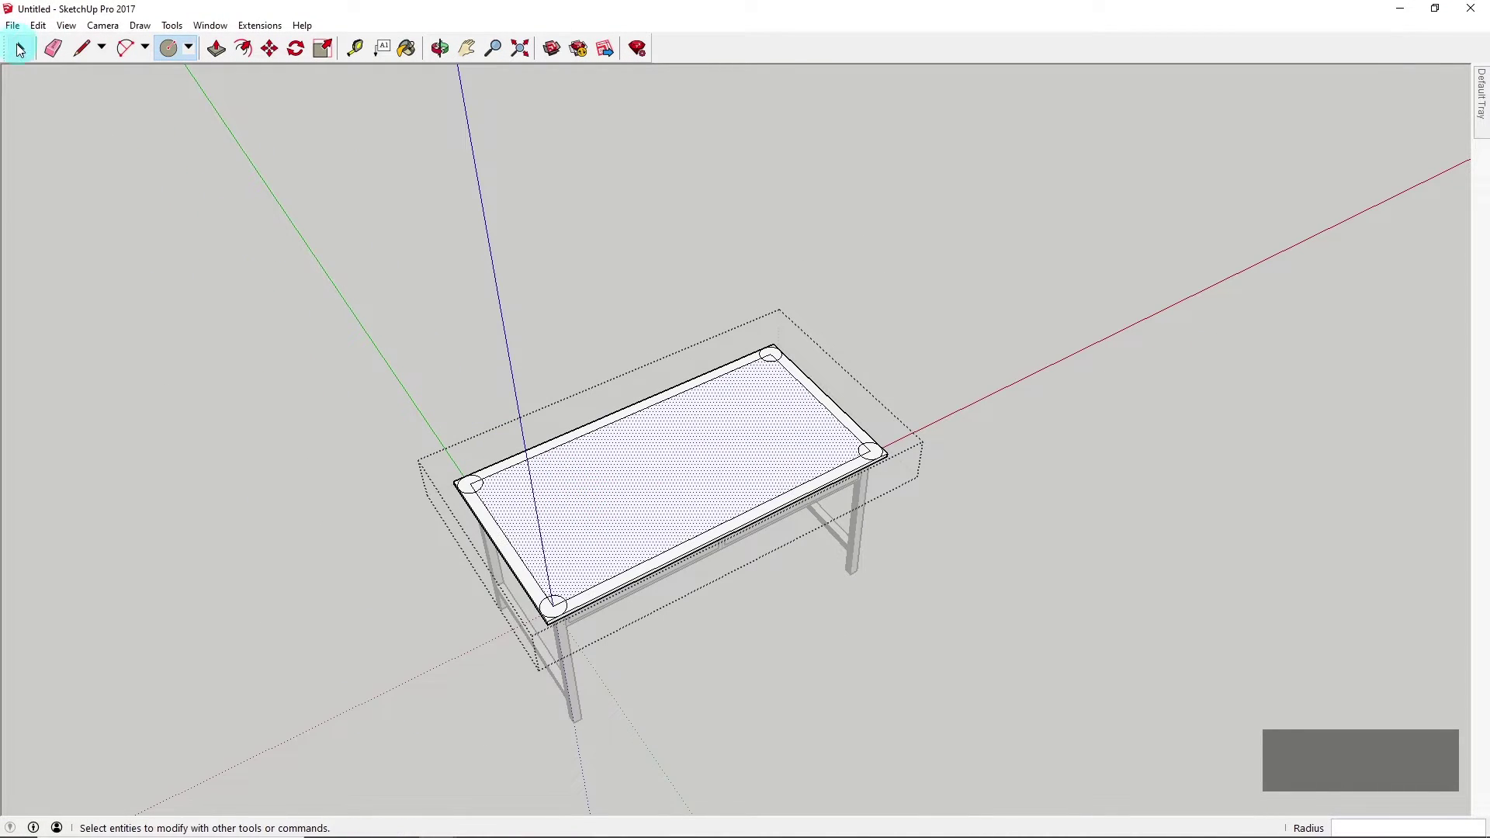
pyautogui.click(20, 49)
pyautogui.click(536, 339)
pyautogui.click(585, 459)
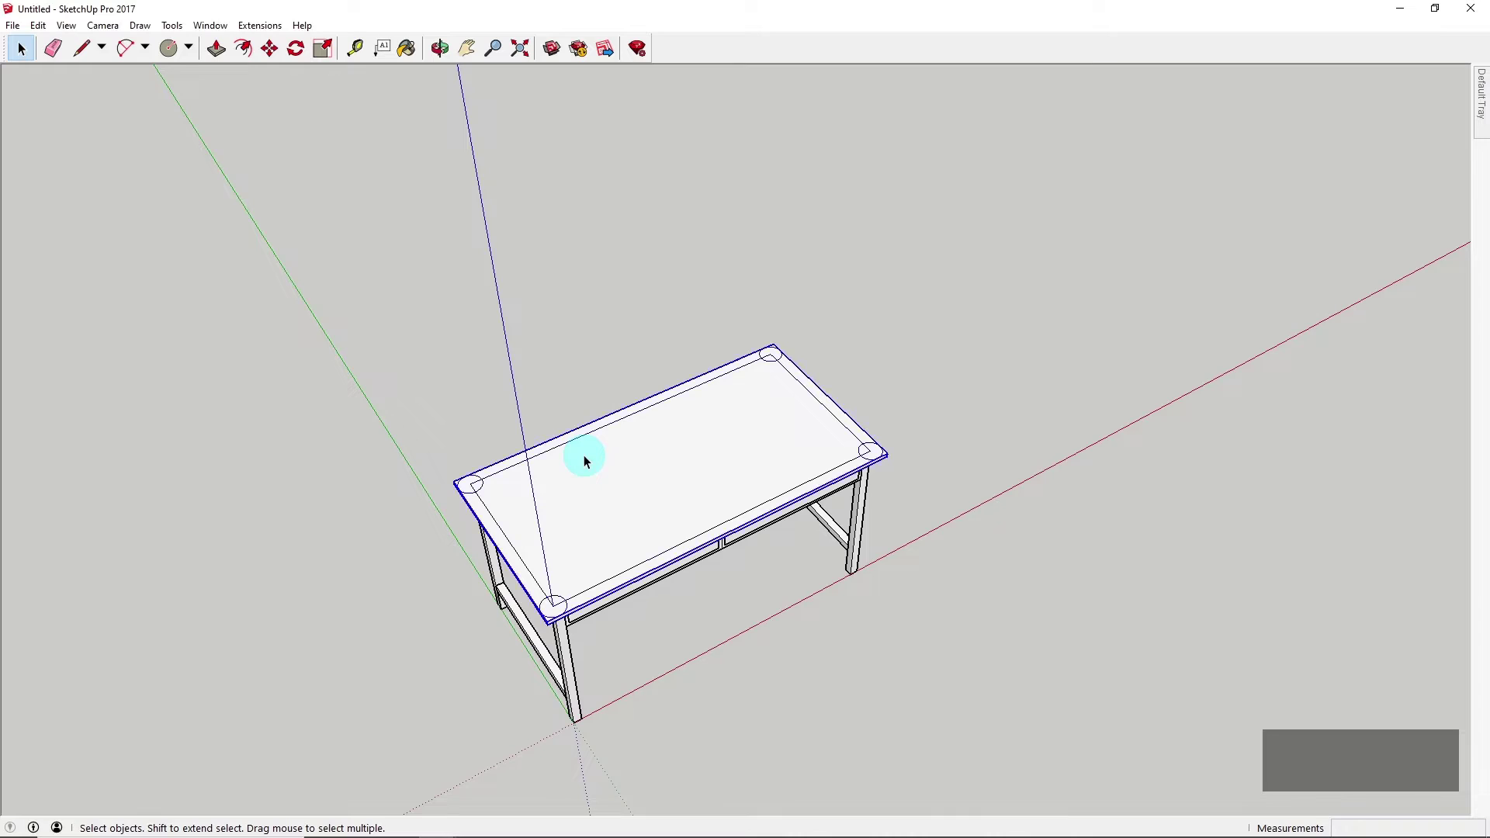
pyautogui.doubleClick(499, 505)
# Push the corner piece outside the front-left circle down 20 mm through the panel to round that corner
pyautogui.moveTo(500, 506); pyautogui.dragTo(536, 489, button='middle')
pyautogui.scroll(3, 585, 478)
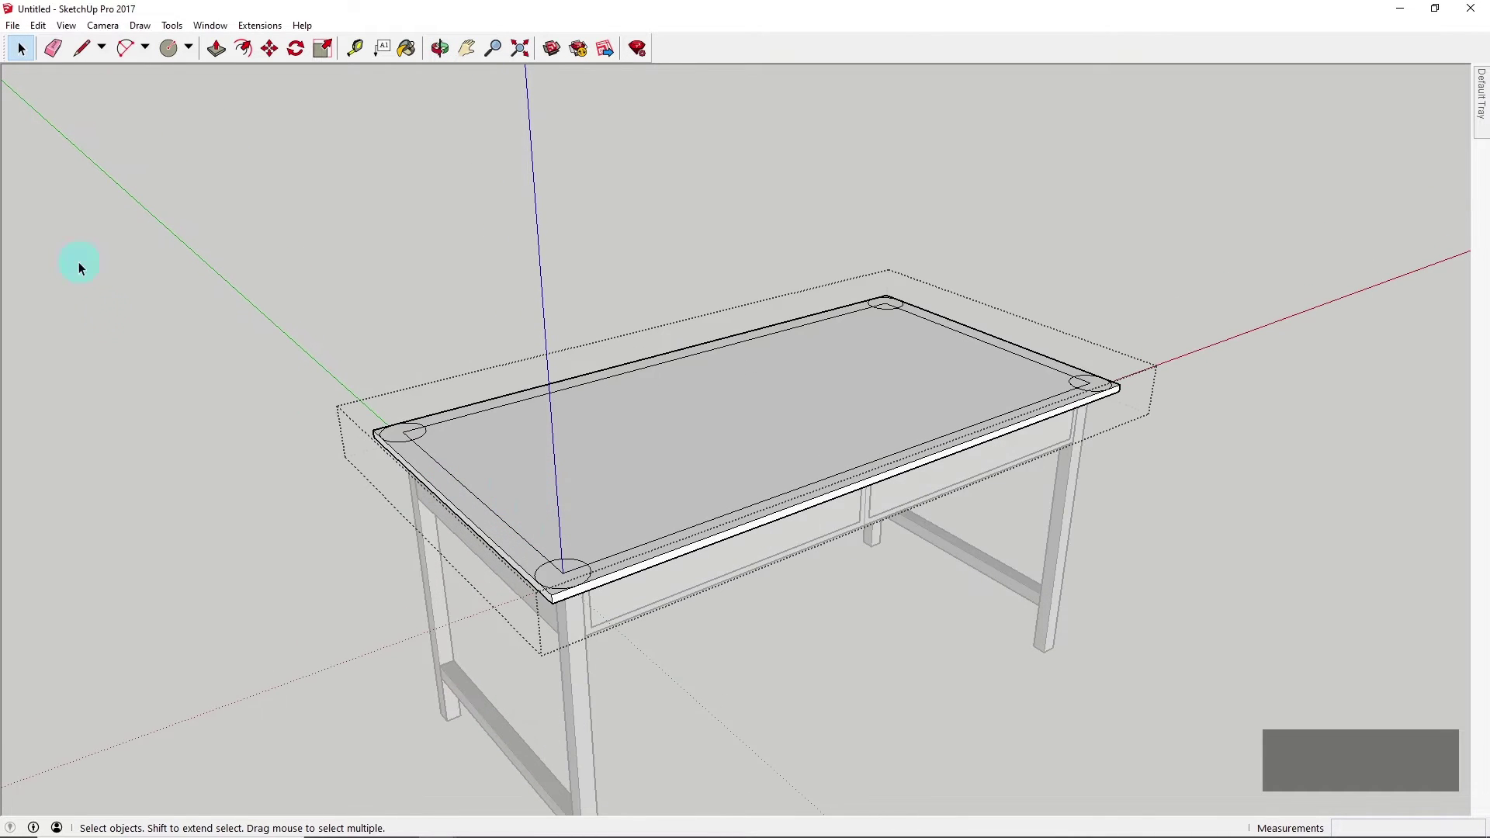
pyautogui.moveTo(328, 392); pyautogui.dragTo(447, 526, button='middle')
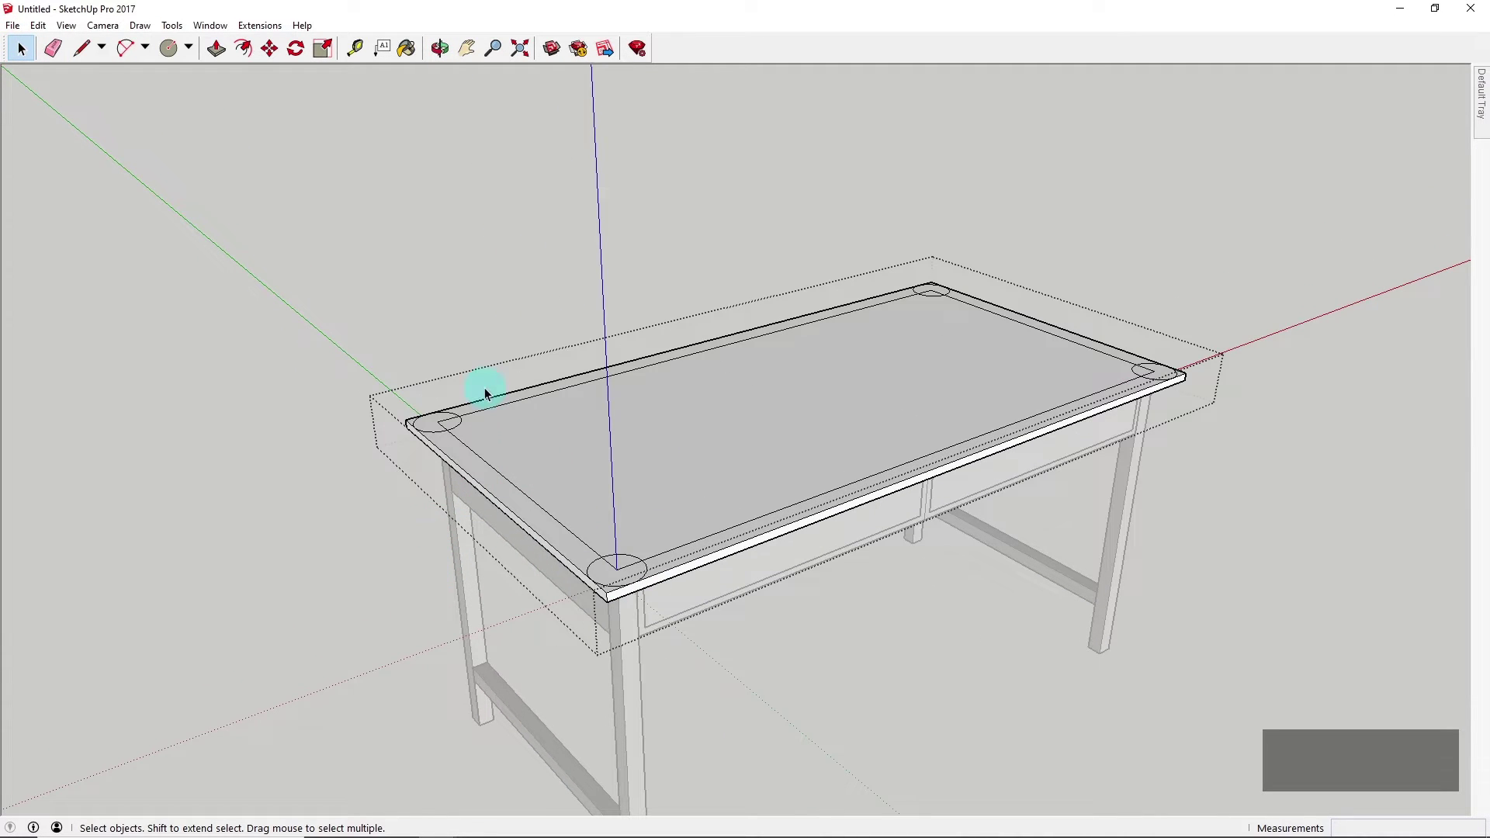
pyautogui.click(217, 49)
pyautogui.scroll(5, 592, 649)
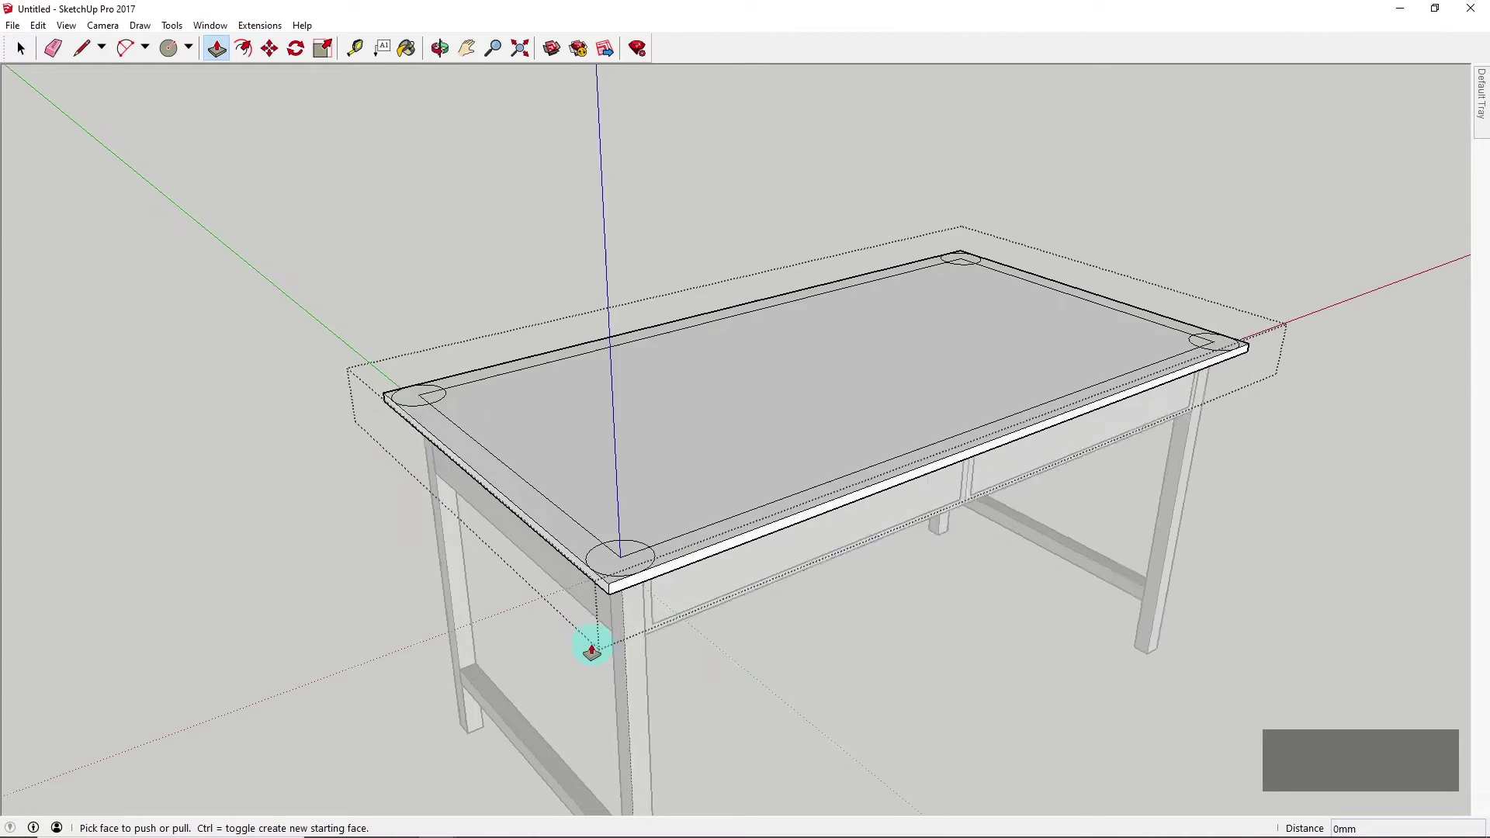
pyautogui.moveTo(592, 649); pyautogui.dragTo(557, 641, button='middle')
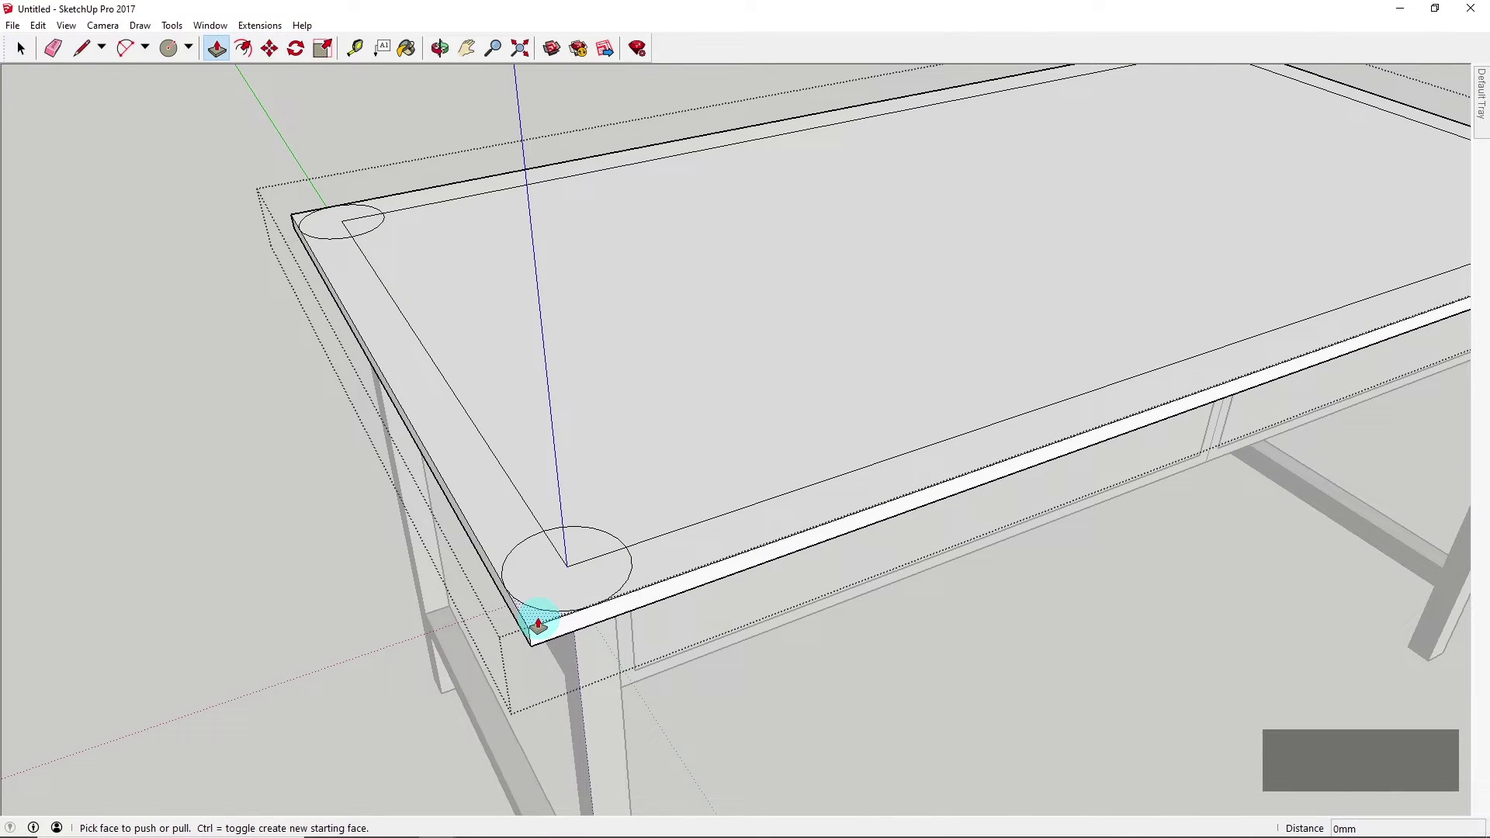
pyautogui.moveTo(538, 623); pyautogui.dragTo(530, 667)
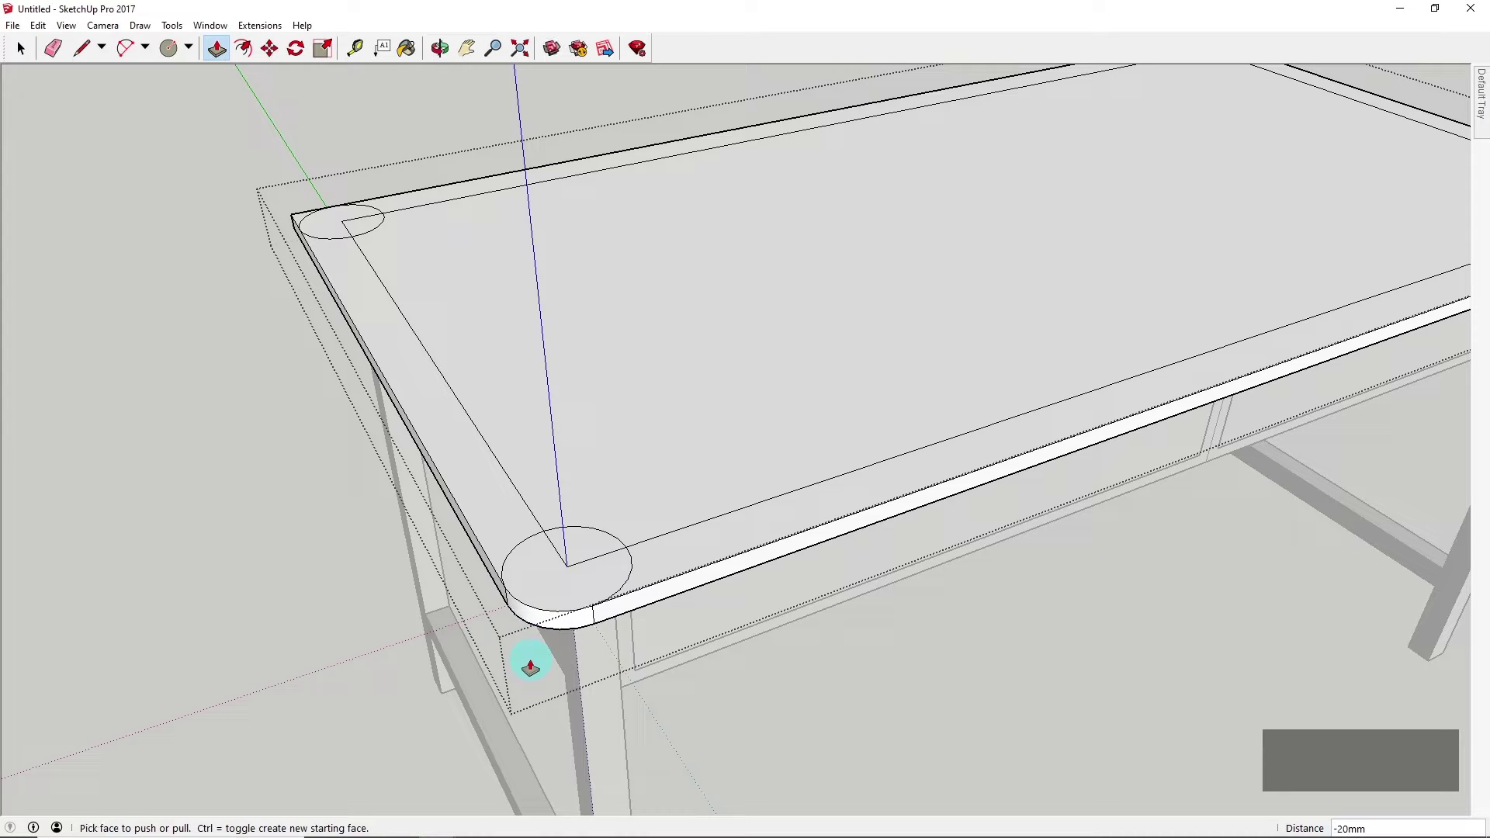
# Push the corner piece outside the back-left circle down through the top panel to round that corner
pyautogui.scroll(-5, 765, 668)
pyautogui.moveTo(768, 665); pyautogui.dragTo(948, 539, button='middle')
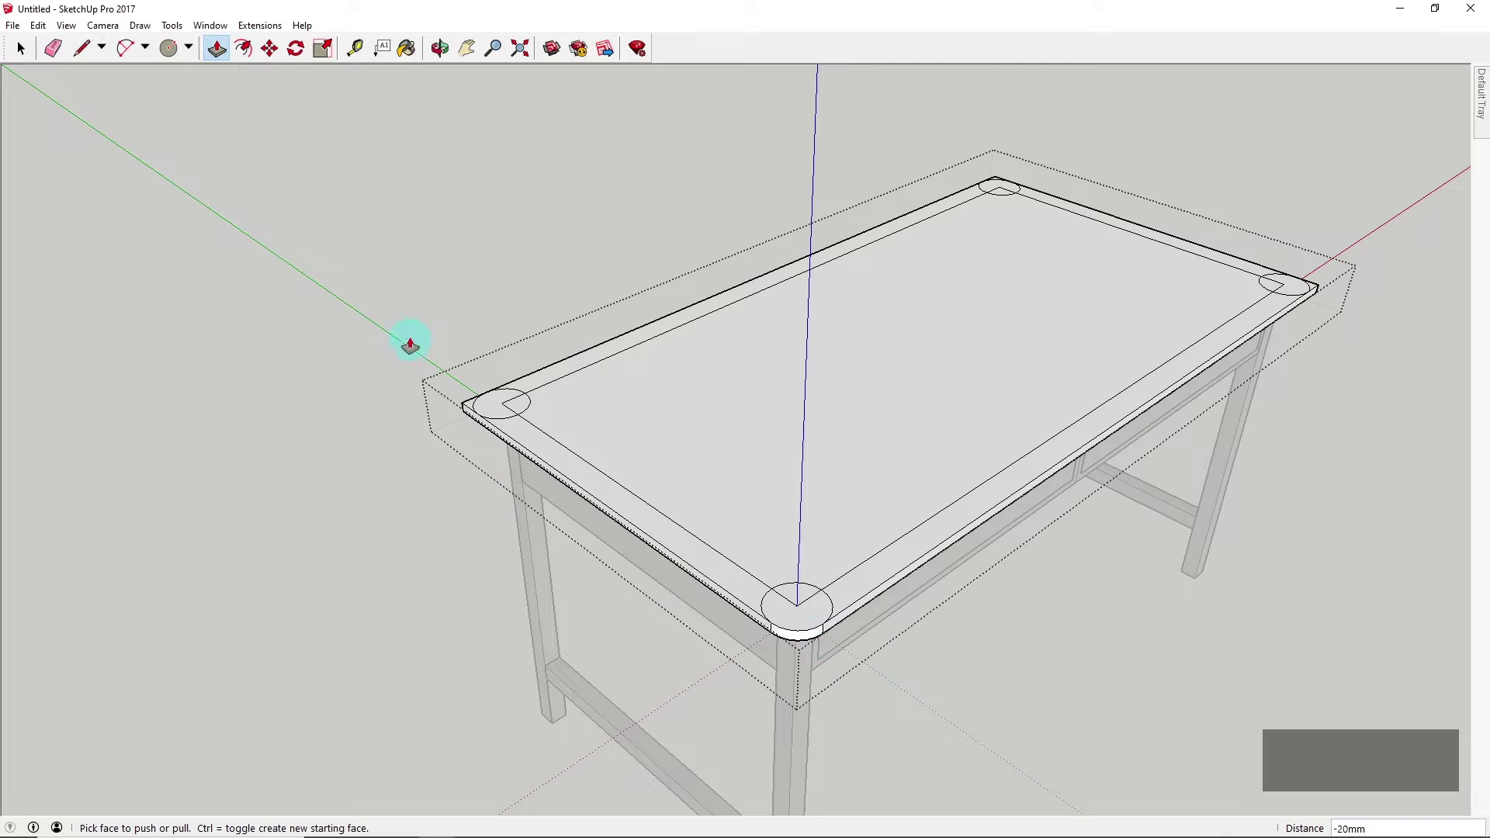
pyautogui.moveTo(406, 342); pyautogui.dragTo(536, 443, button='middle')
pyautogui.scroll(3, 514, 447)
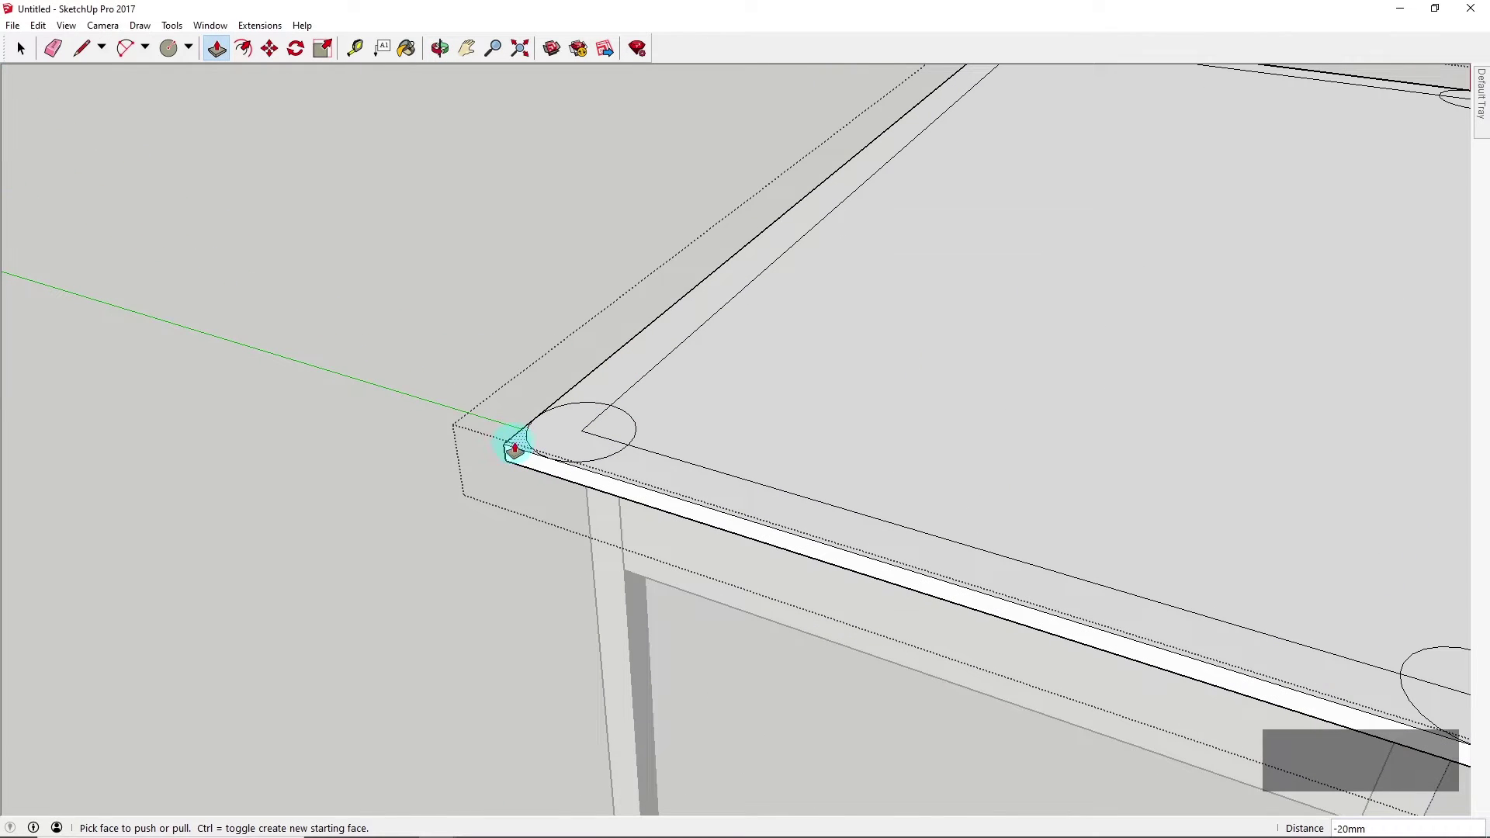
pyautogui.scroll(-6, 516, 449)
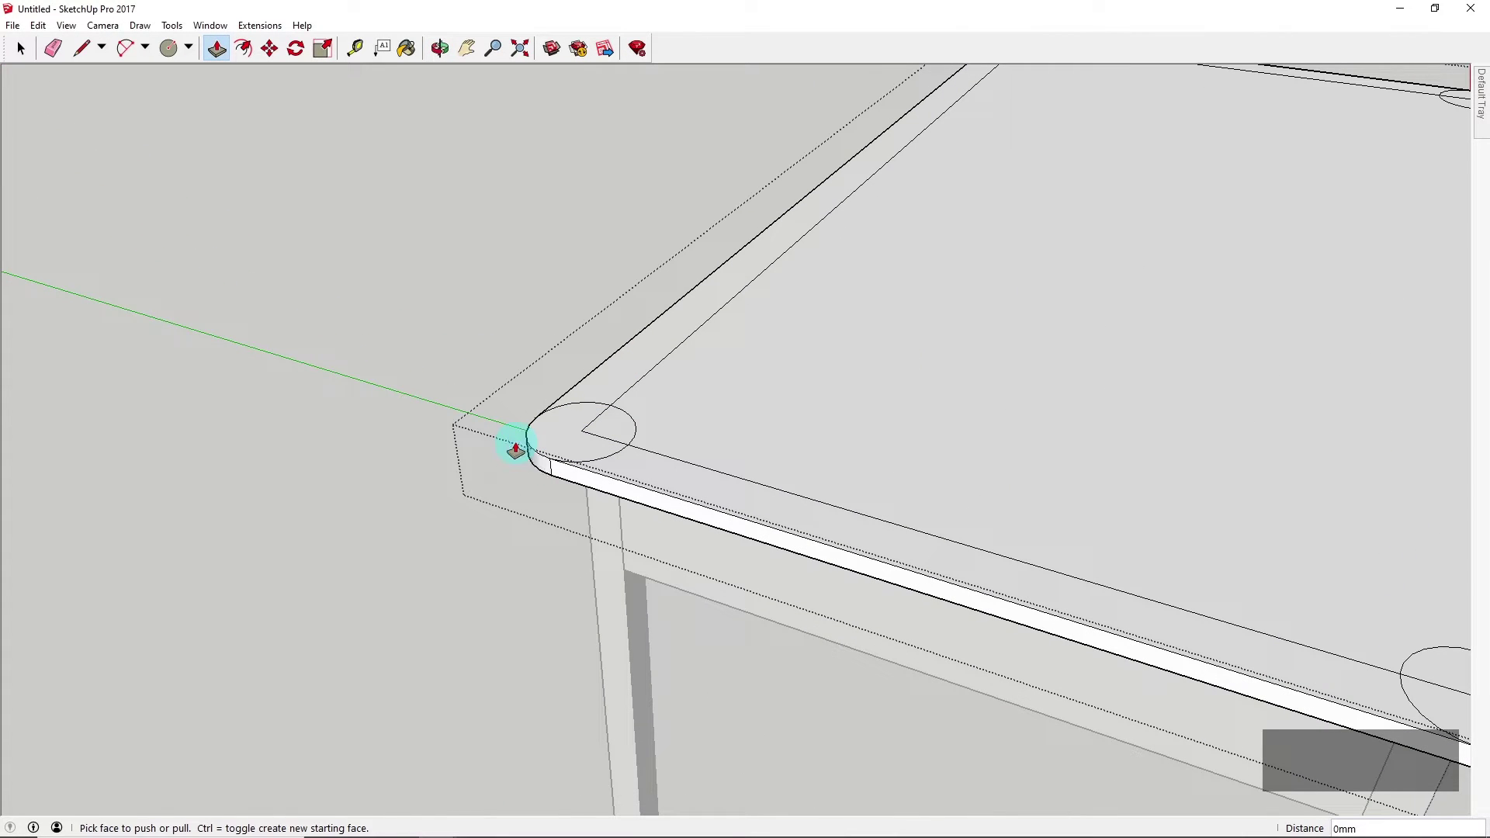
# Round the top panel's front-right and back-right corners by pushing the pieces outside their circles down through the panel
pyautogui.moveTo(456, 475); pyautogui.dragTo(819, 370, button='middle')
pyautogui.scroll(5, 819, 371)
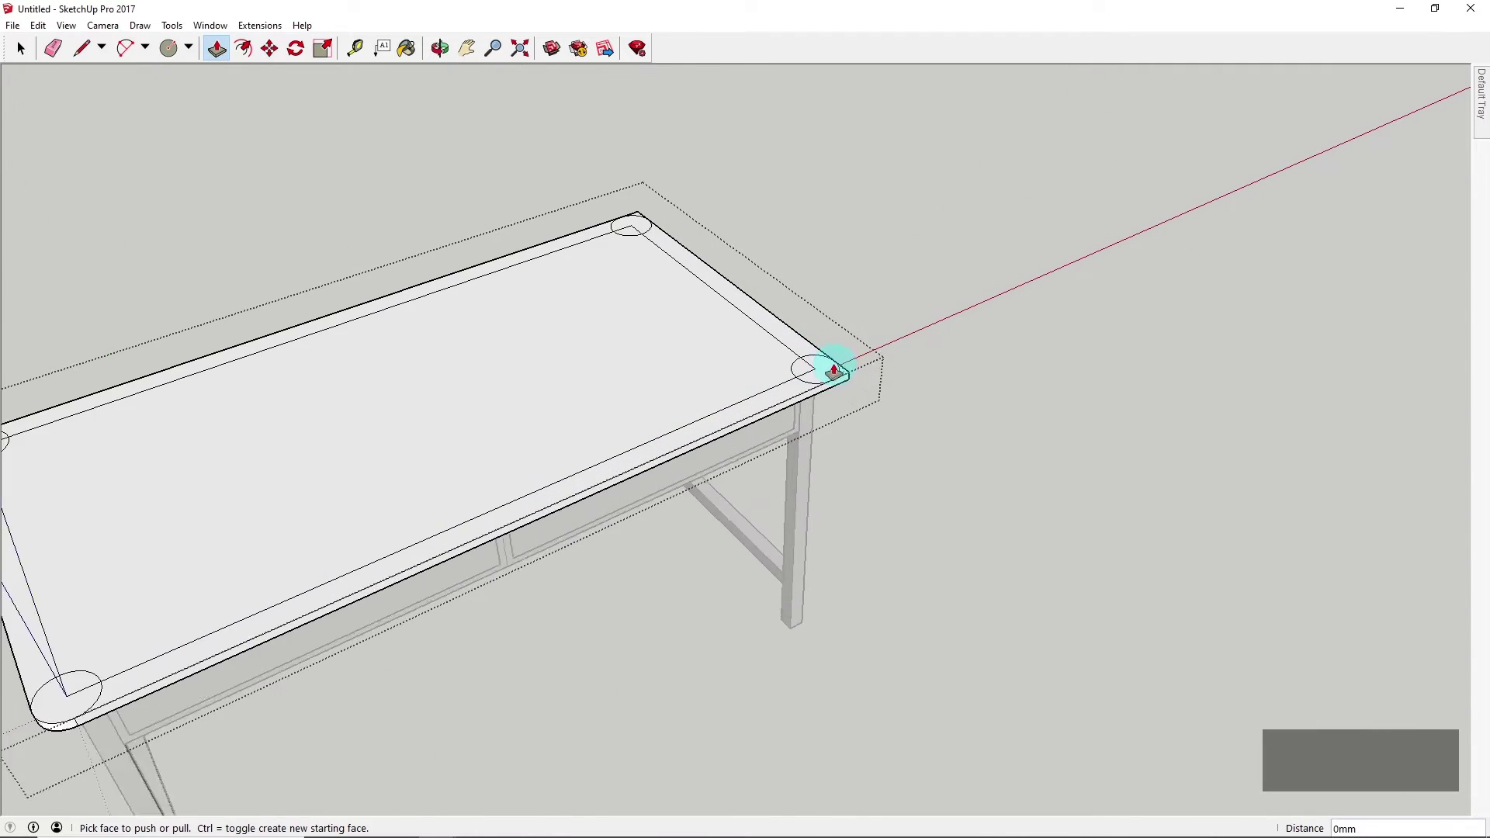
pyautogui.scroll(-3, 857, 380)
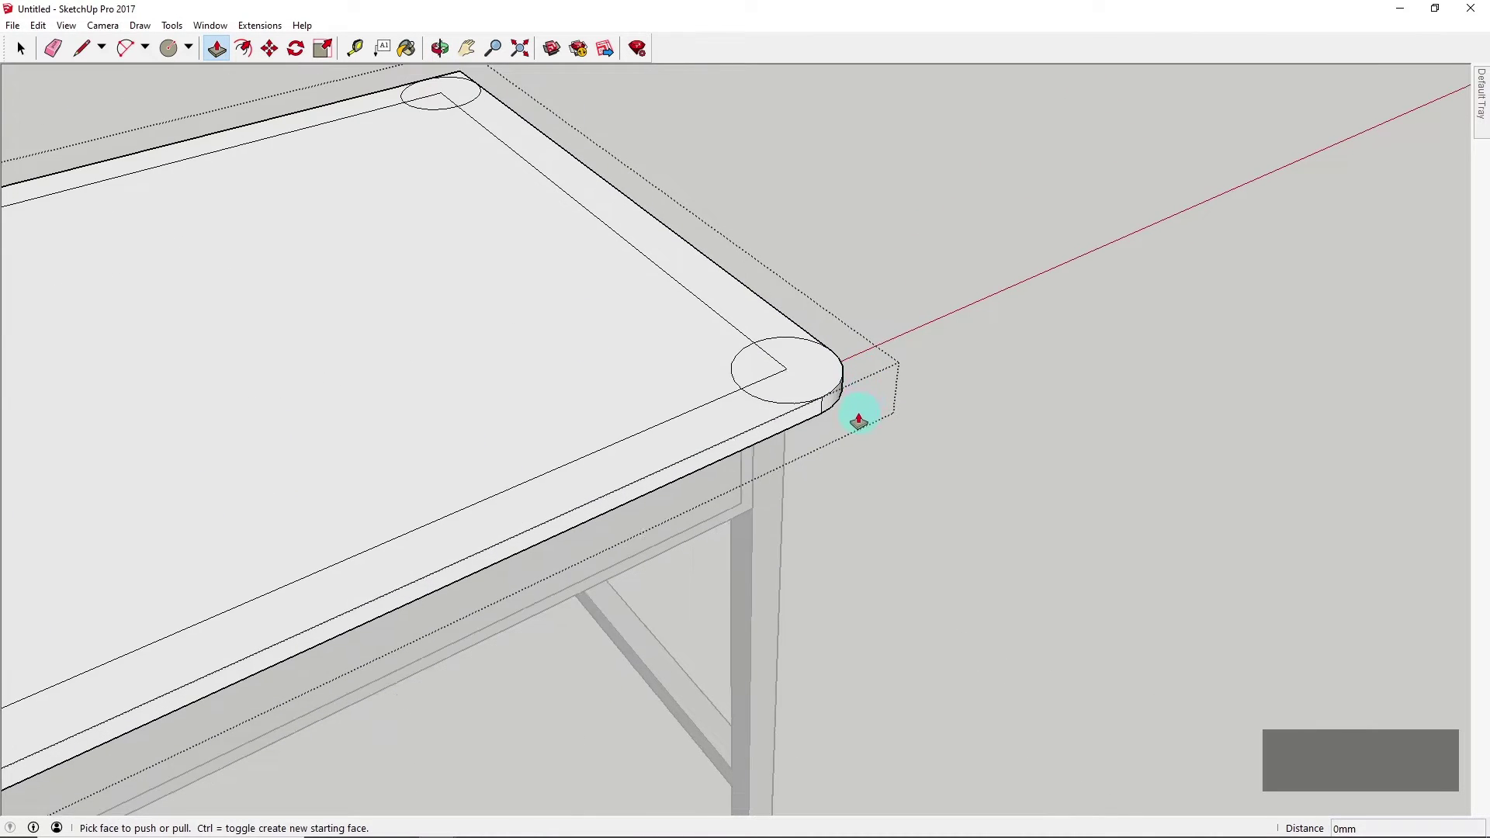
pyautogui.moveTo(858, 416); pyautogui.dragTo(838, 160, button='middle')
pyautogui.scroll(5, 882, 180)
pyautogui.scroll(1, 883, 180)
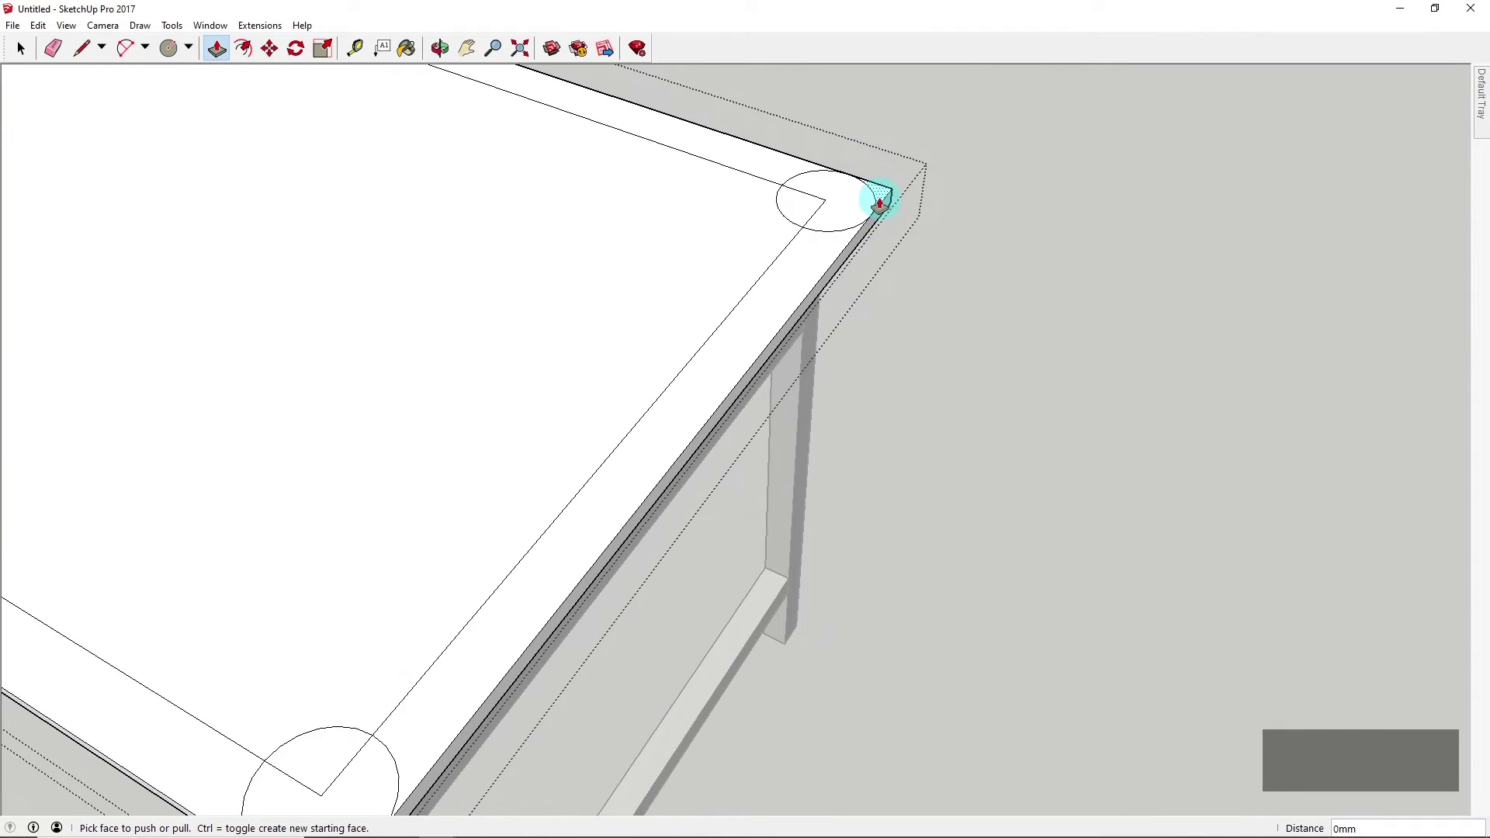
pyautogui.scroll(-6, 882, 193)
pyautogui.scroll(-2, 935, 279)
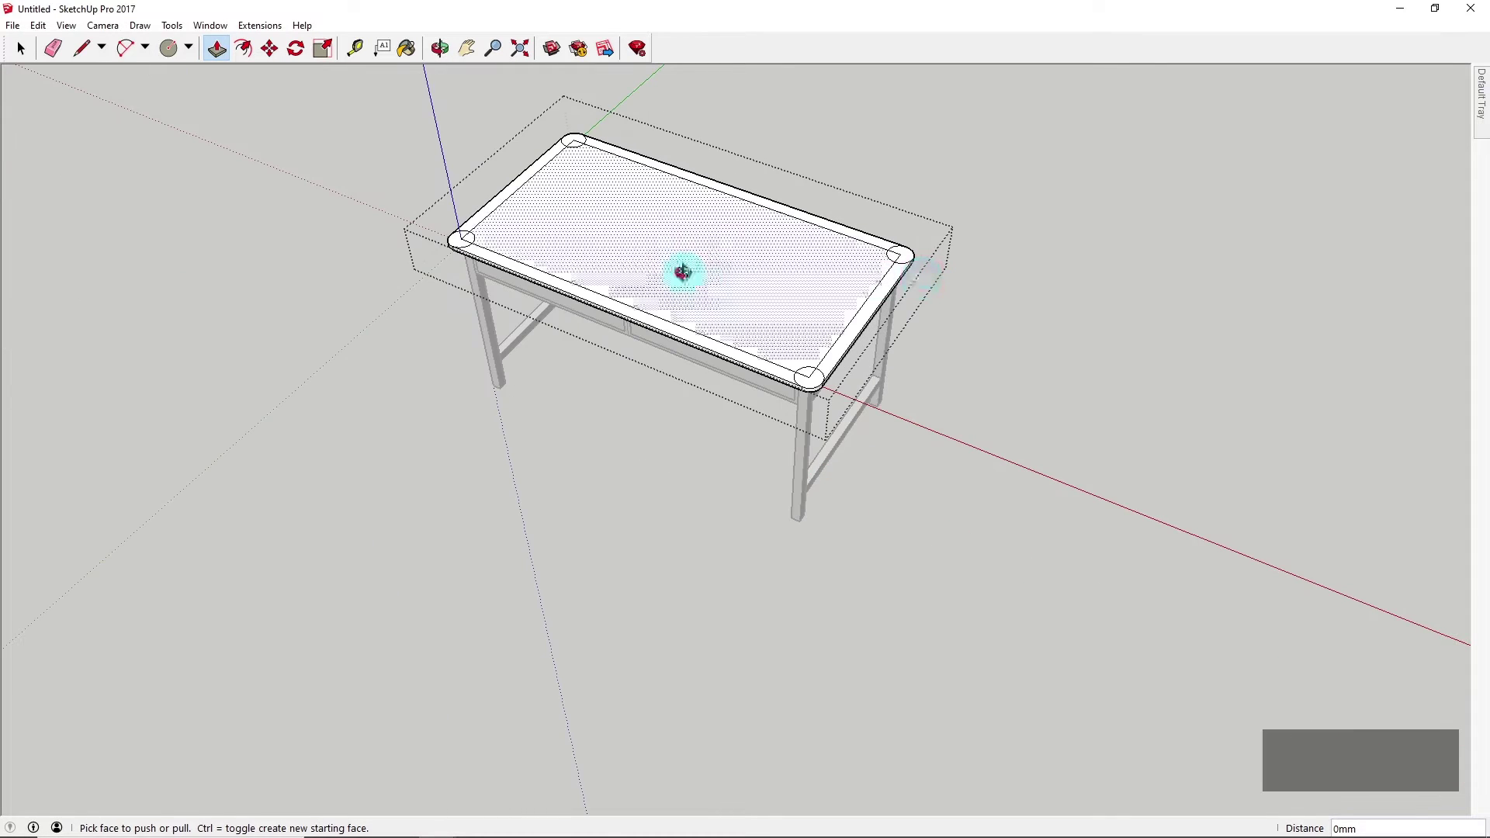
# Erase the leftover offset lines and corner circle arcs from the top panel's upper face
pyautogui.moveTo(682, 273); pyautogui.dragTo(640, 284, button='middle')
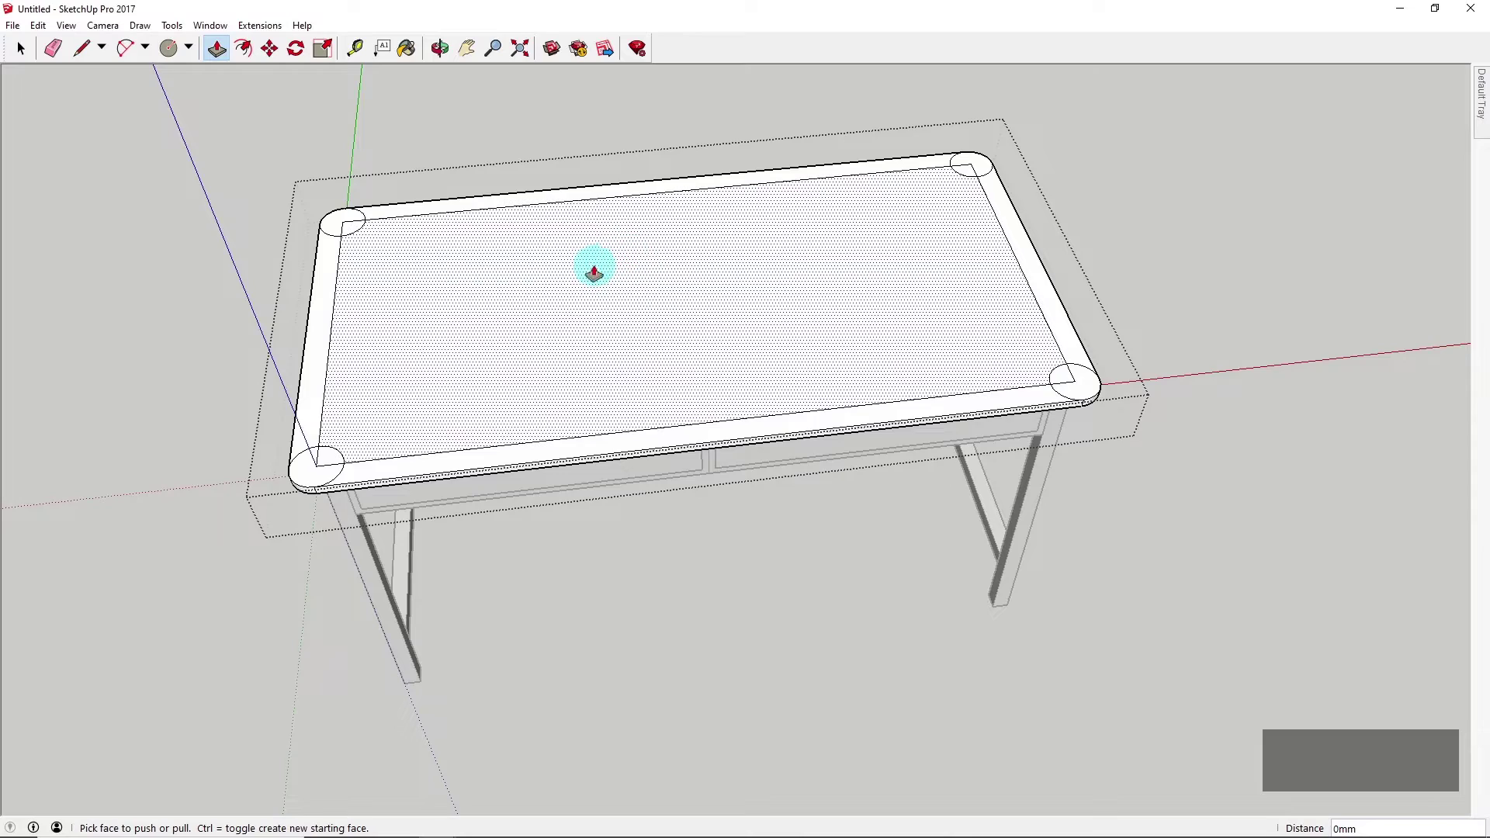
pyautogui.press('e')
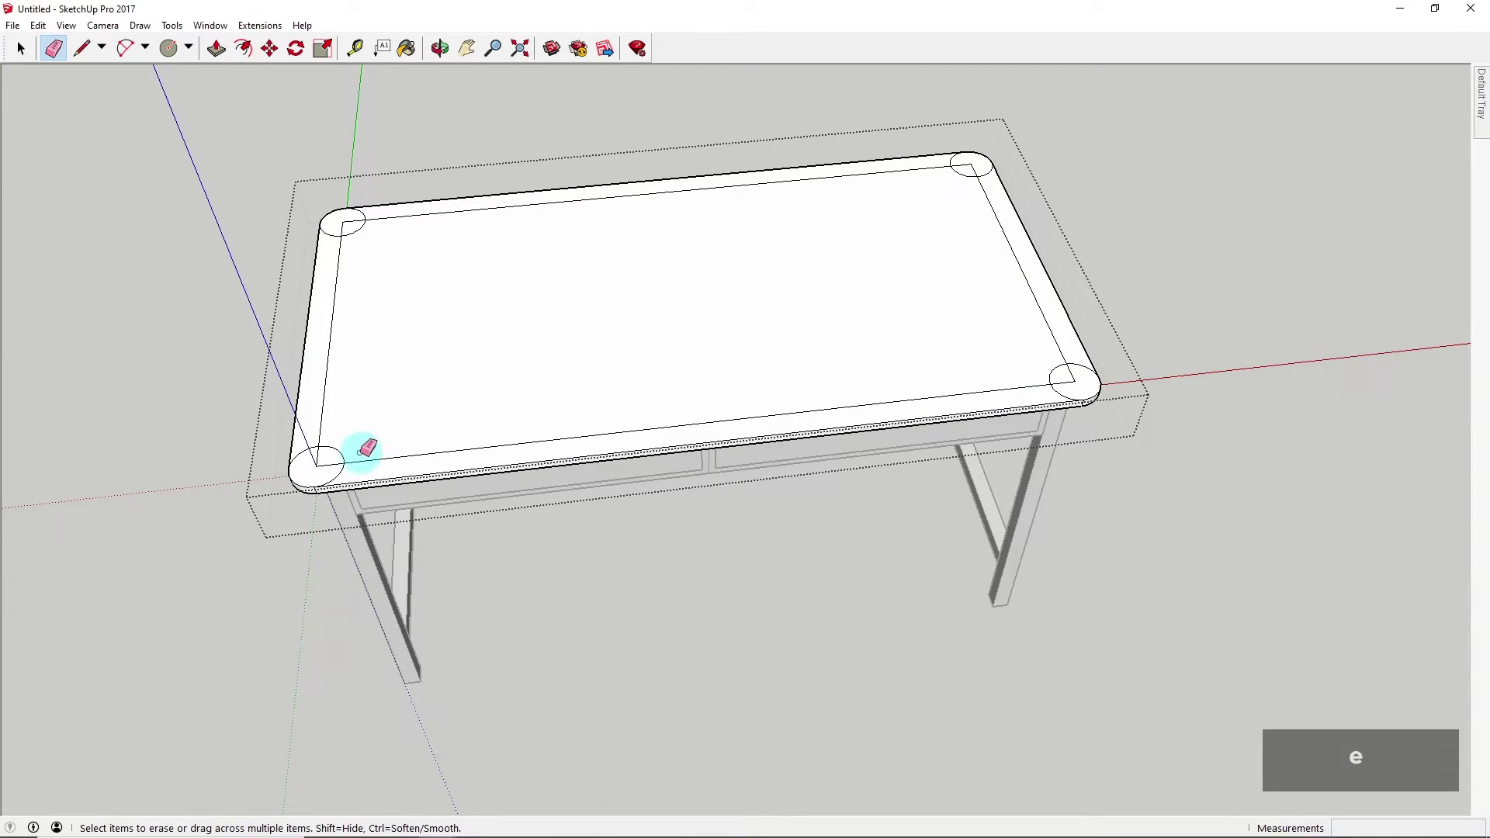
pyautogui.moveTo(326, 436)
pyautogui.mouseDown()
pyautogui.moveTo(316, 449)
pyautogui.moveTo(348, 466)
pyautogui.mouseUp()
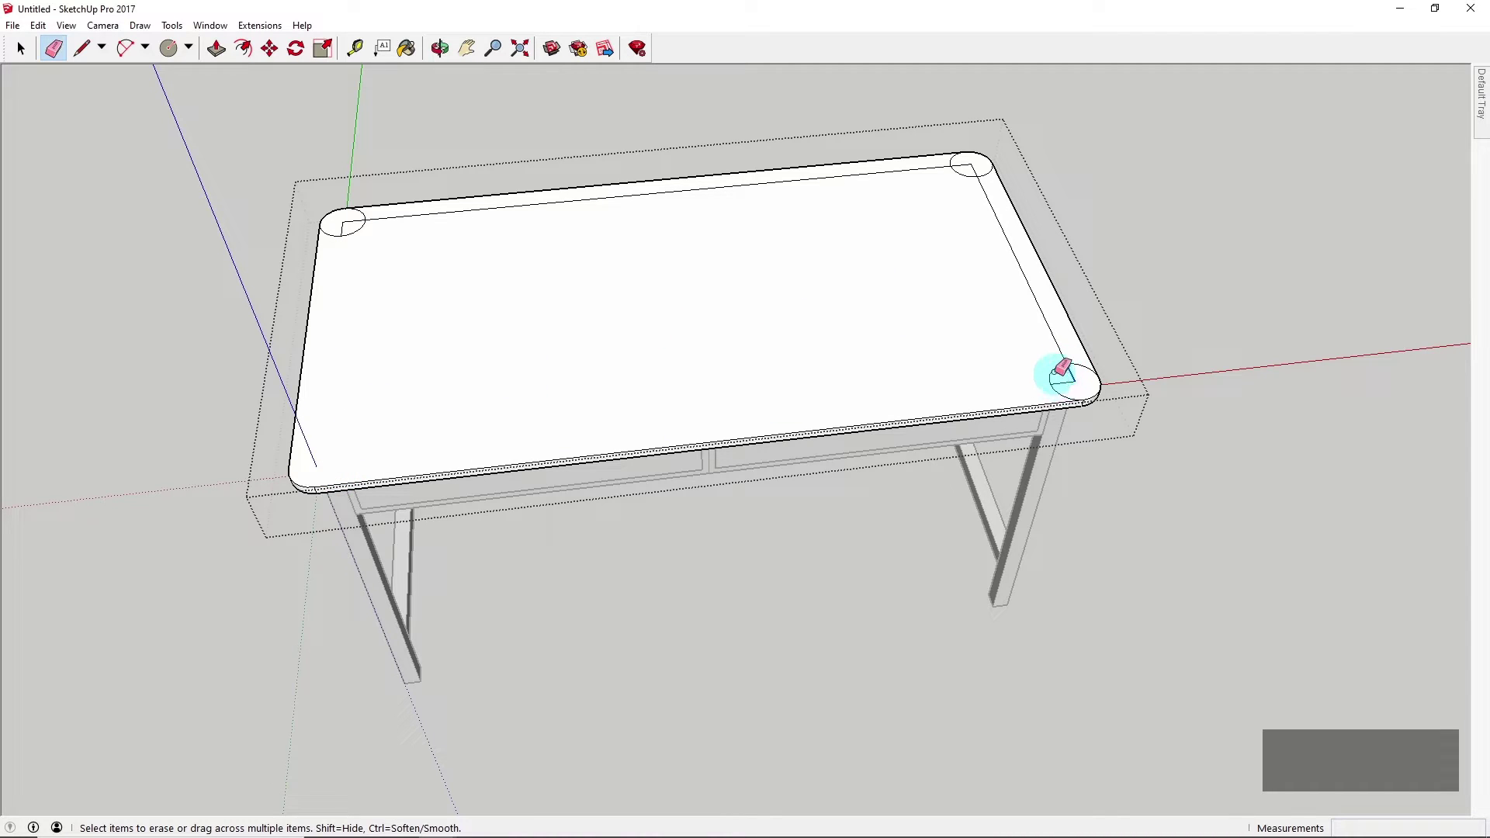
pyautogui.moveTo(1075, 367); pyautogui.dragTo(1067, 386)
pyautogui.scroll(4, 974, 166)
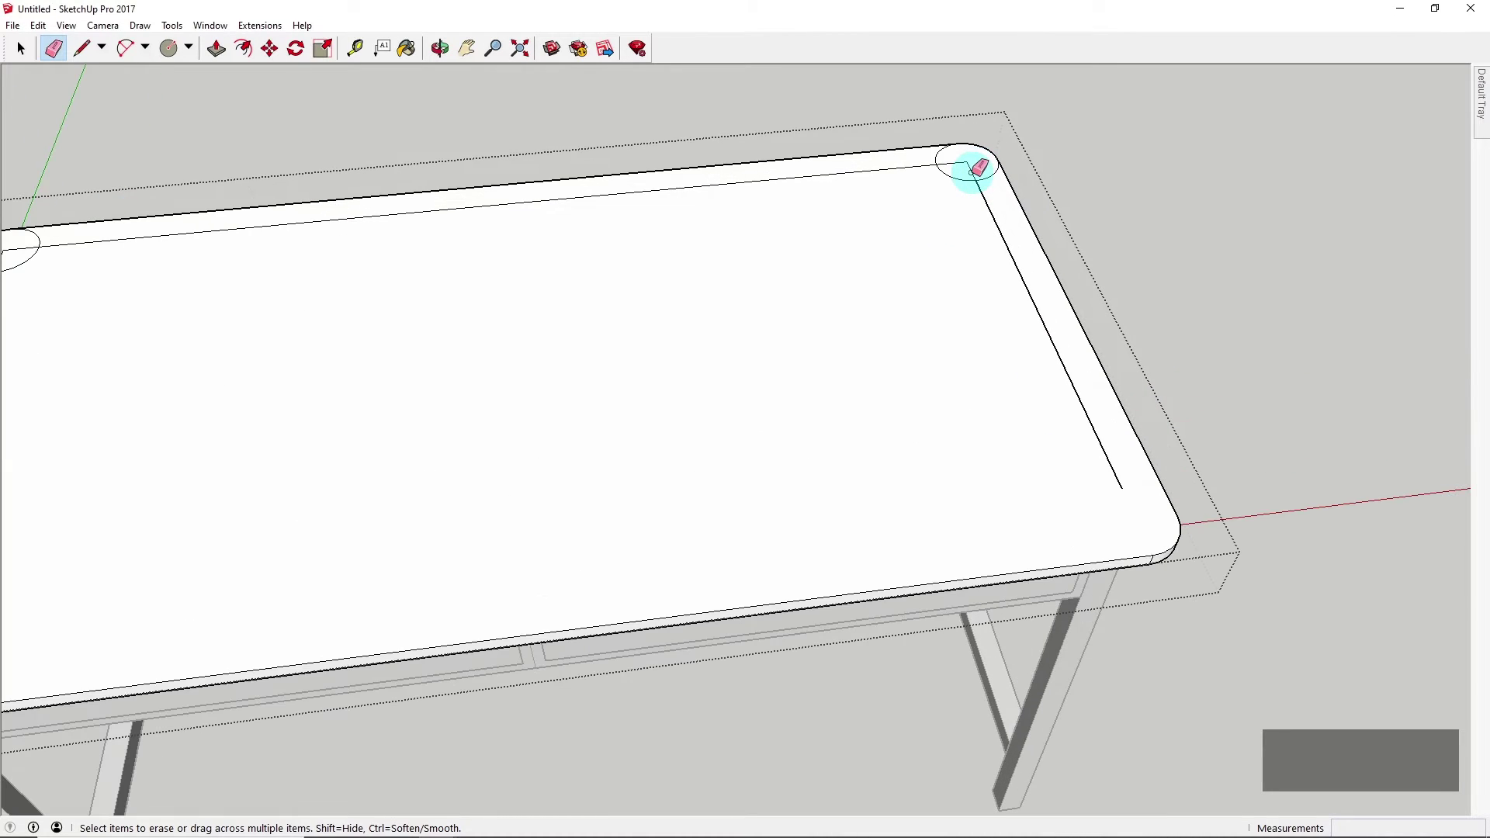
pyautogui.moveTo(948, 160)
pyautogui.mouseDown()
pyautogui.moveTo(979, 183)
pyautogui.moveTo(948, 156)
pyautogui.mouseUp()
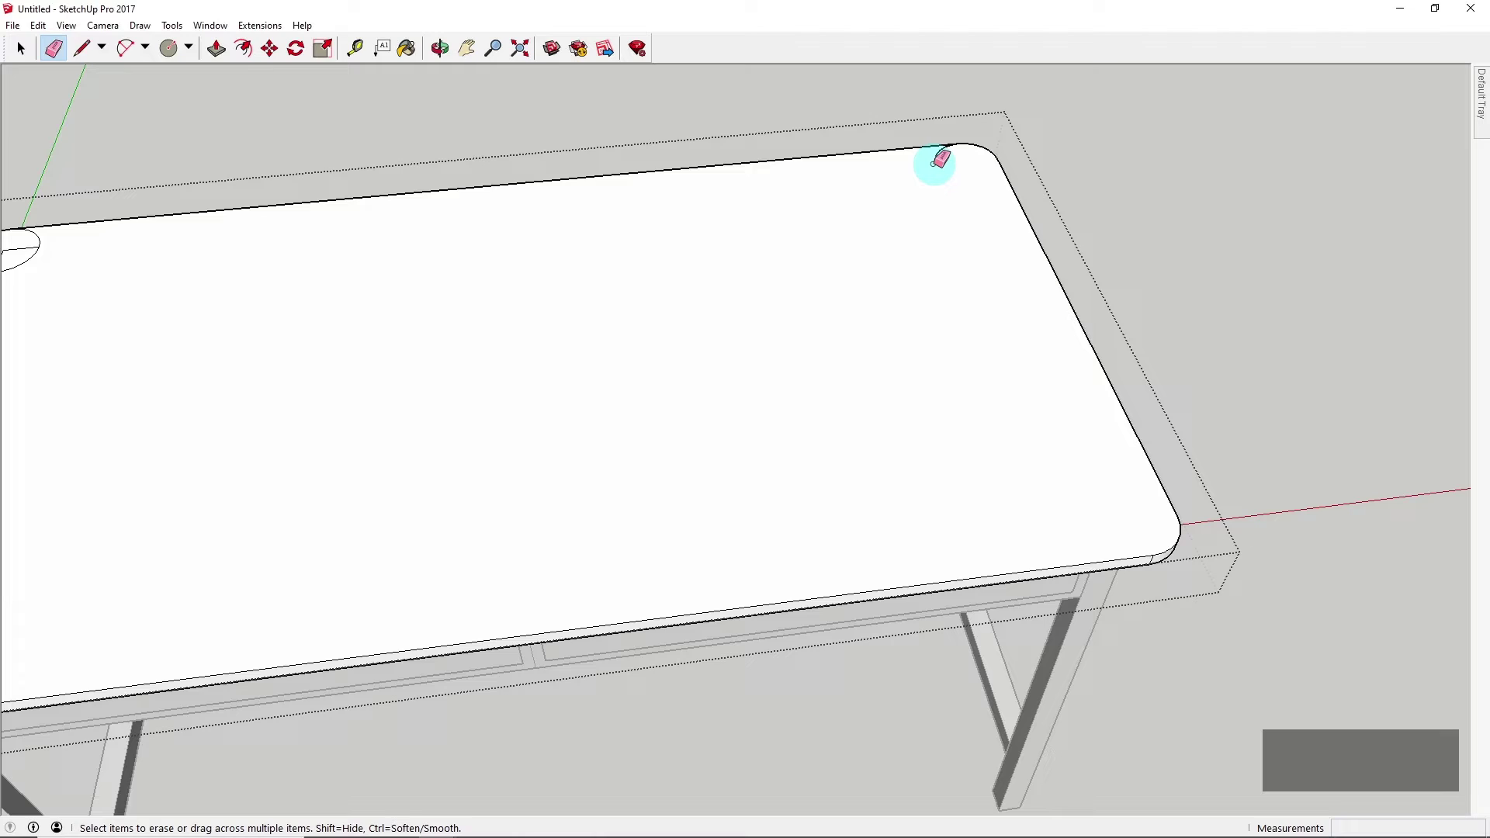
pyautogui.scroll(-4, 968, 179)
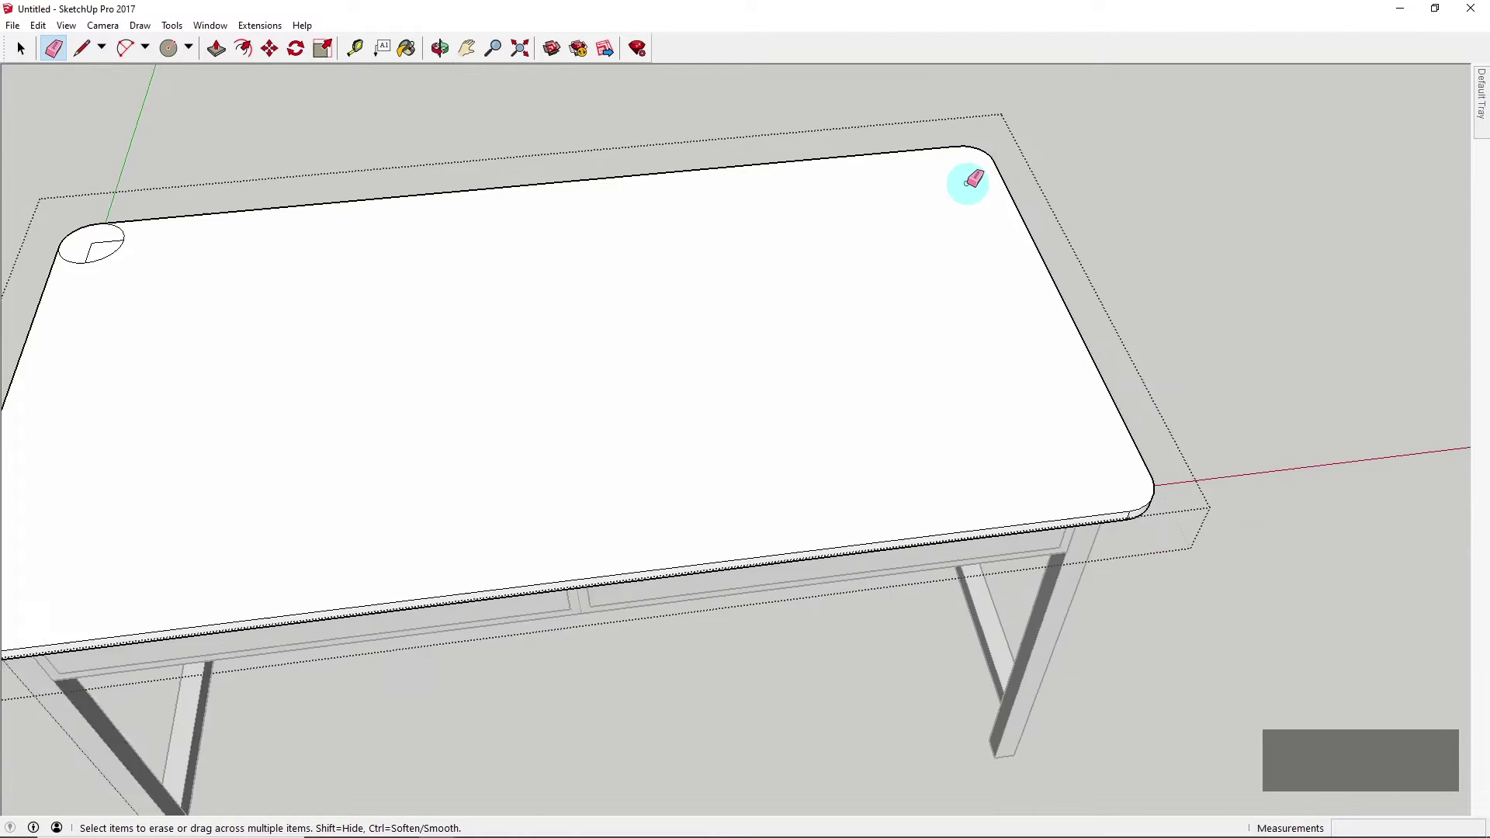
pyautogui.scroll(7, 489, 203)
pyautogui.moveTo(499, 212)
pyautogui.mouseDown()
pyautogui.moveTo(519, 249)
pyautogui.moveTo(514, 236)
pyautogui.moveTo(548, 209)
pyautogui.mouseUp()
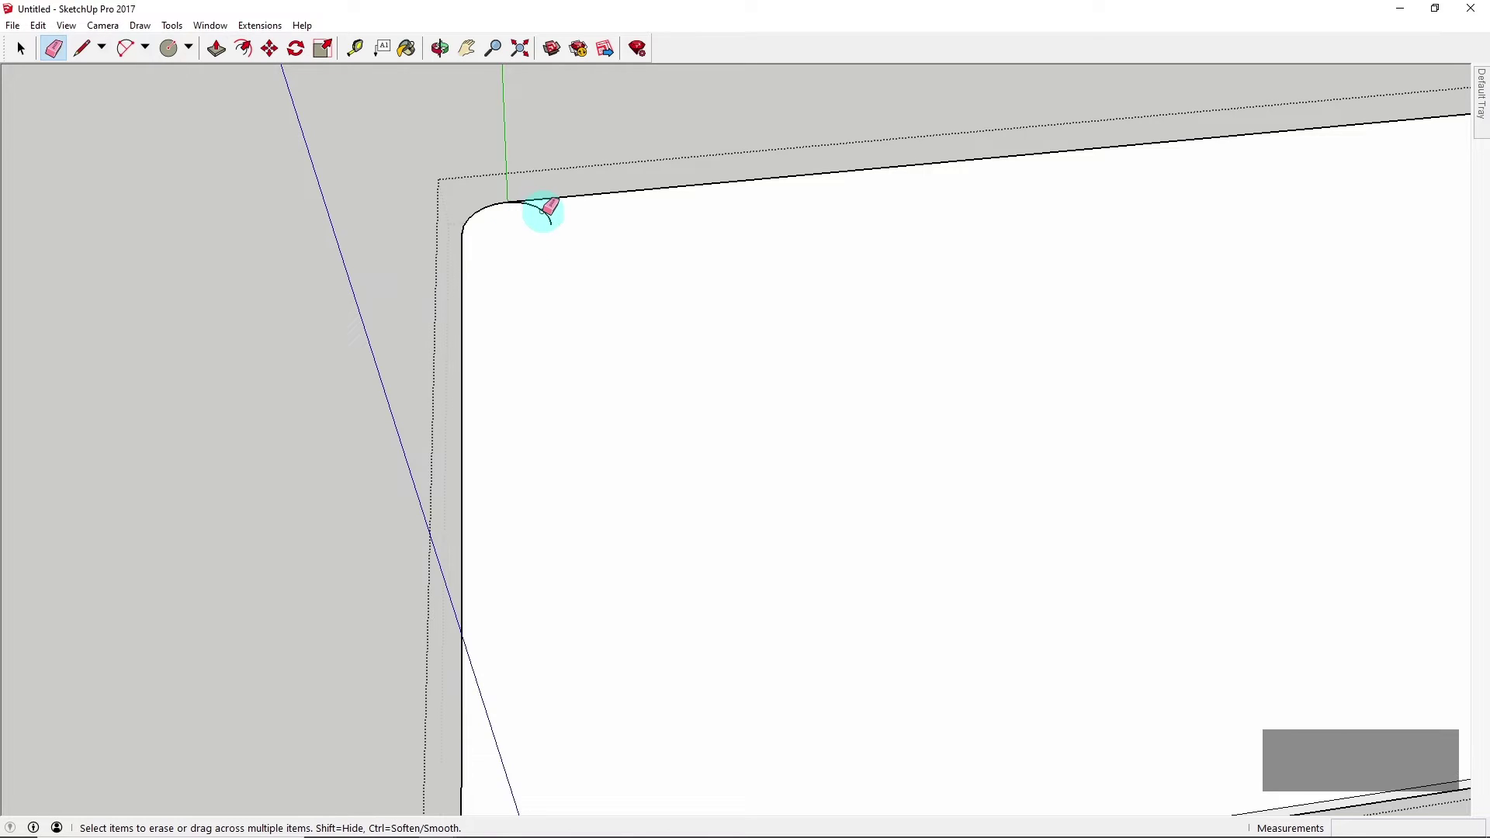
pyautogui.scroll(-5, 536, 221)
# Finish editing the top panel group and return to the whole desk model
pyautogui.moveTo(526, 226); pyautogui.dragTo(898, 267, button='middle')
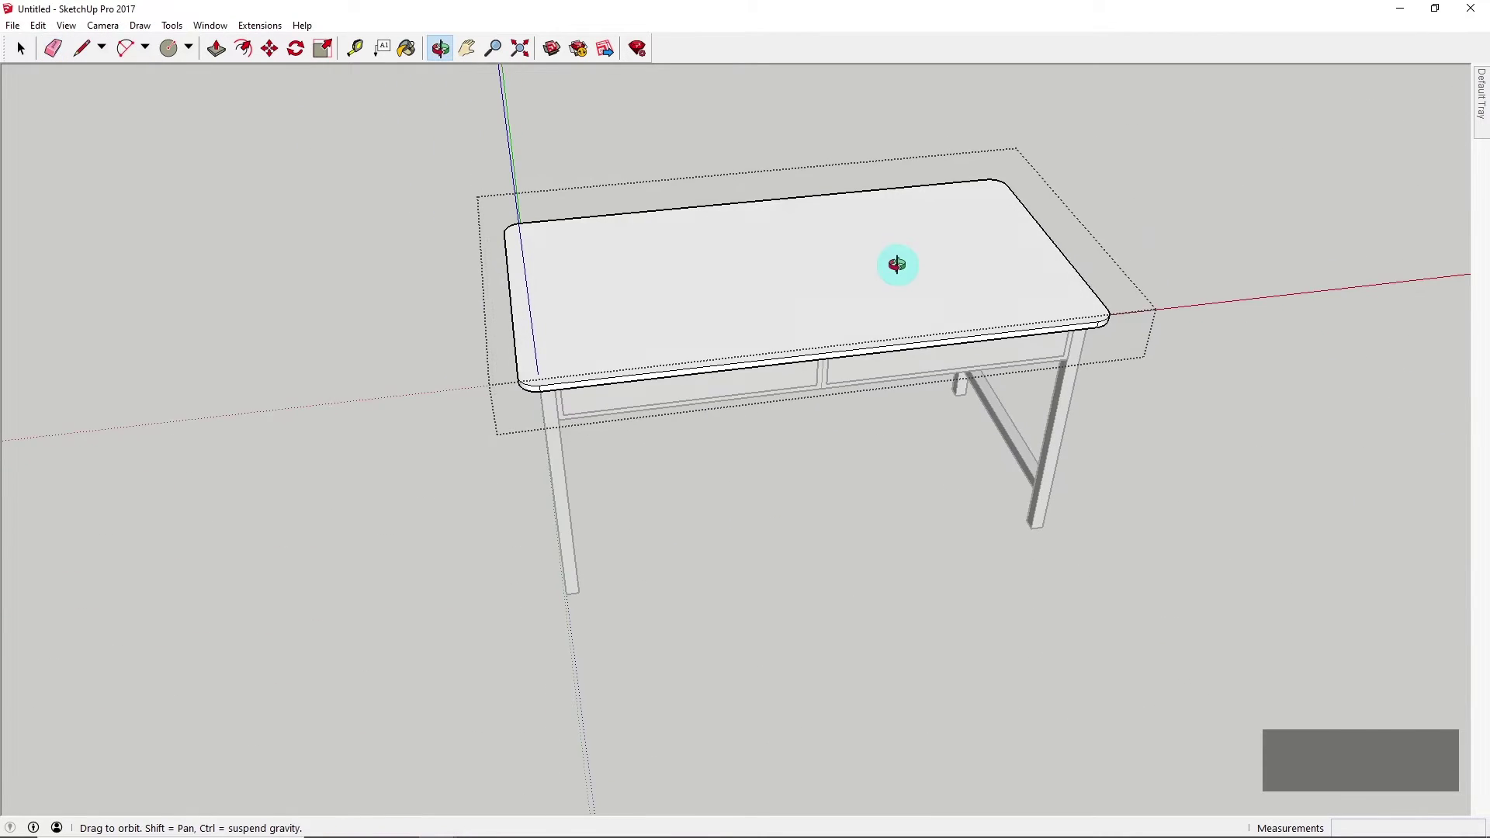
pyautogui.click(20, 49)
pyautogui.click(358, 255)
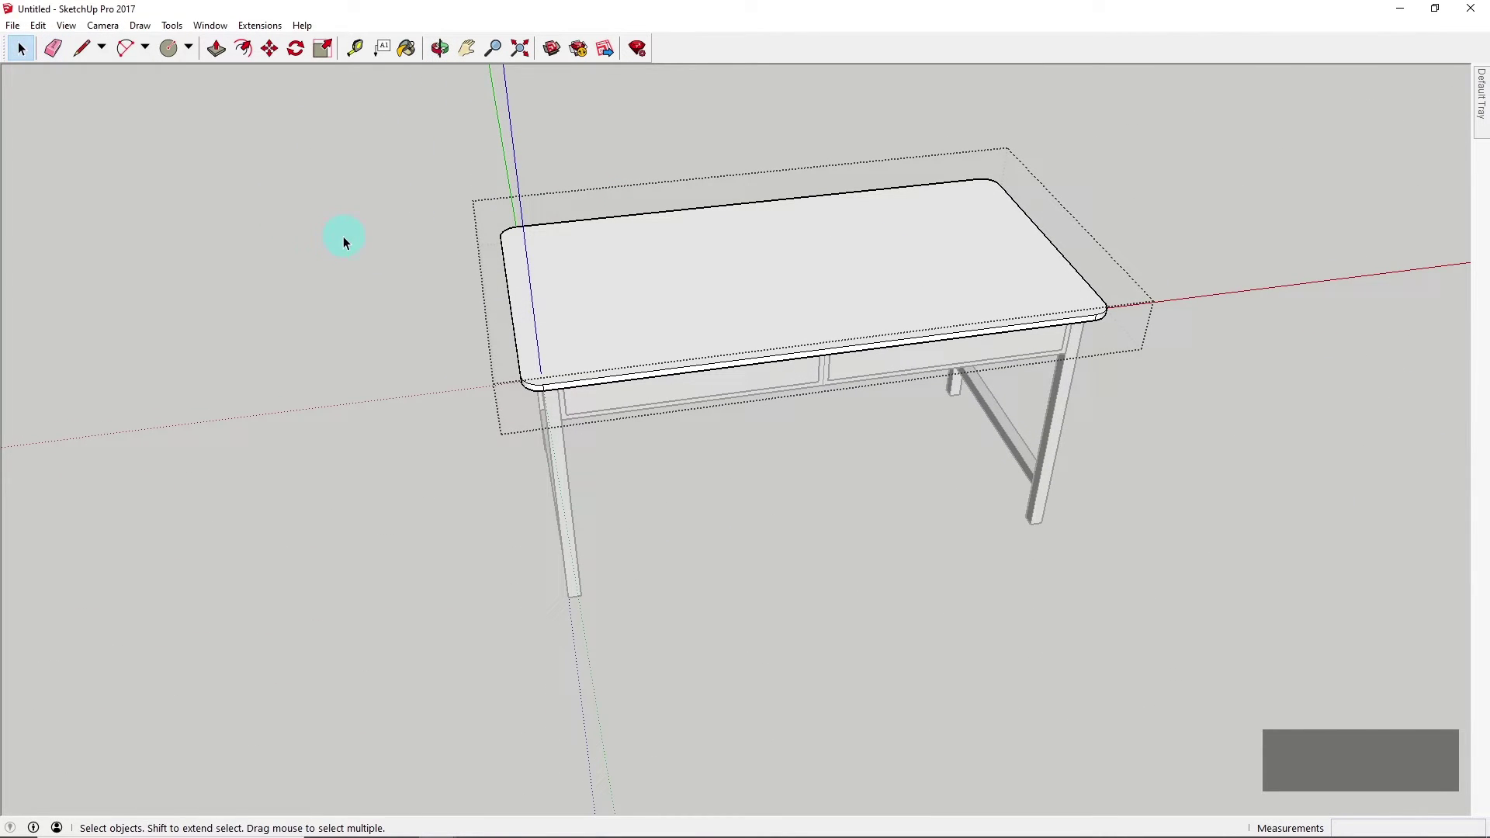
pyautogui.moveTo(366, 286); pyautogui.dragTo(450, 300, button='middle')
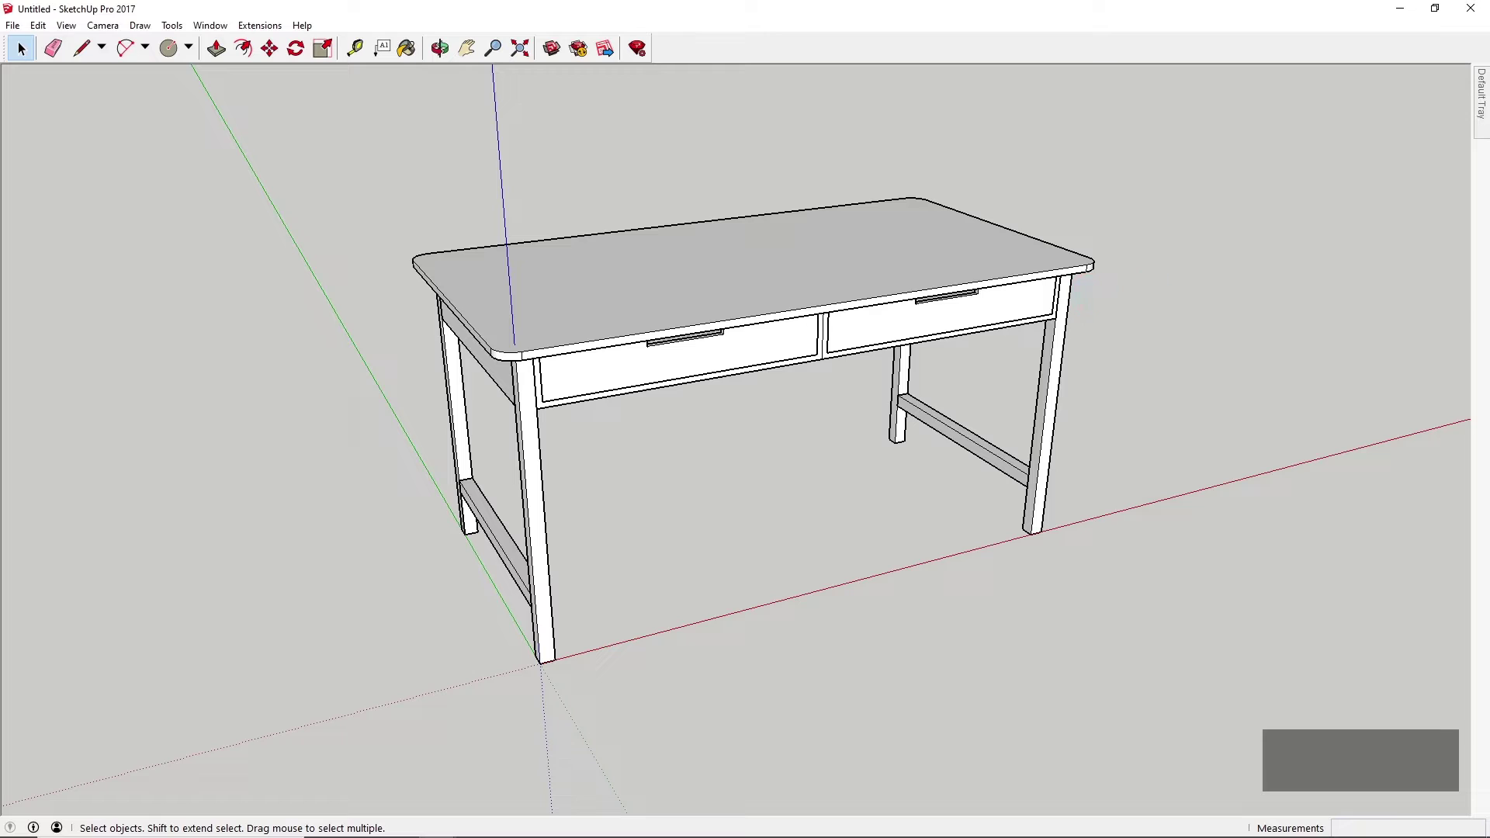
pyautogui.moveTo(1035, 436); pyautogui.dragTo(690, 463, button='middle')
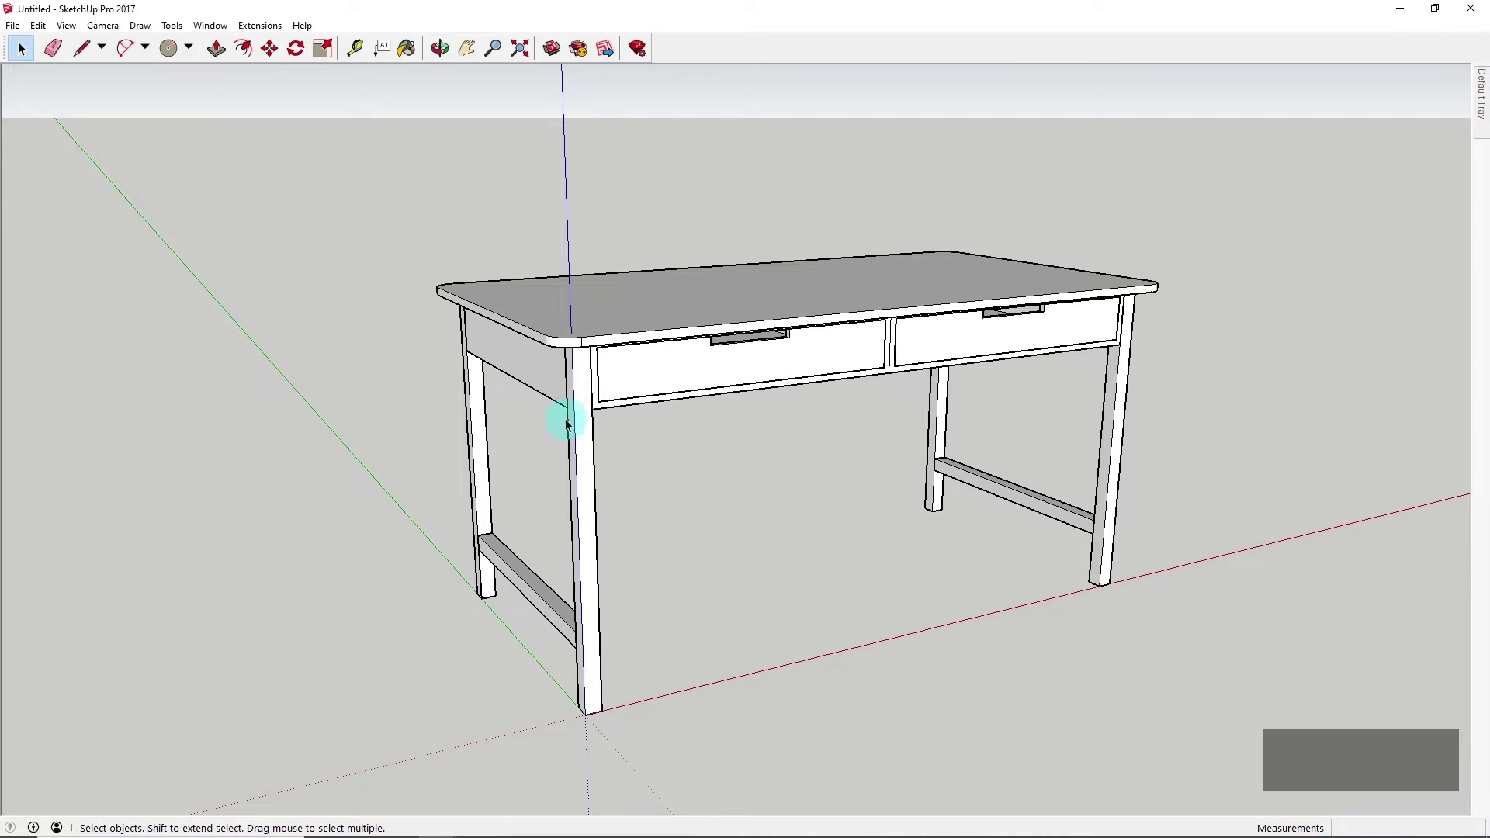
pyautogui.scroll(1, 823, 361)
pyautogui.scroll(-1, 699, 301)
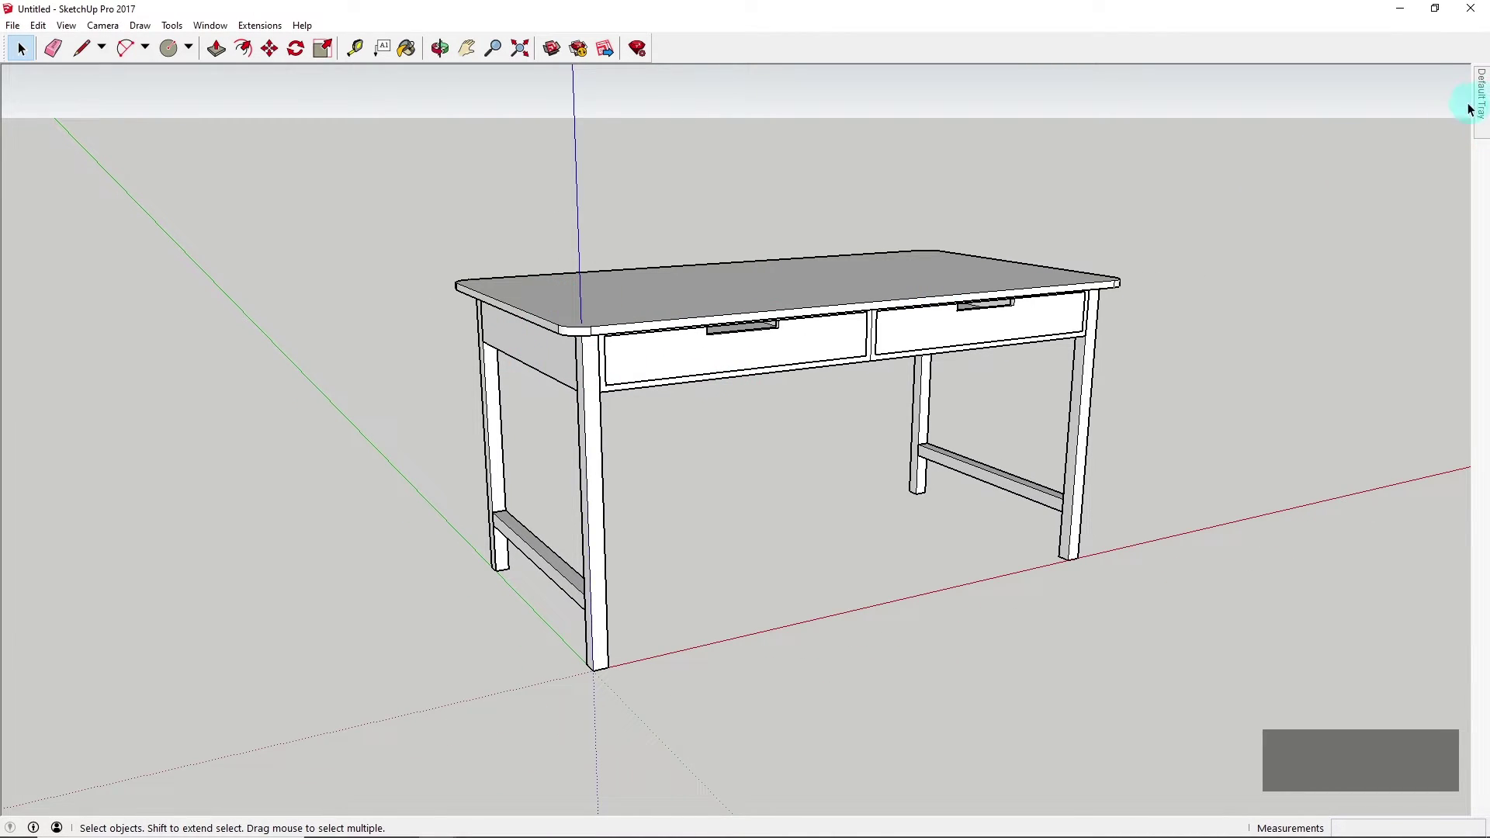
# Pin the Default Tray open and expand its Materials section
pyautogui.moveTo(1484, 107)
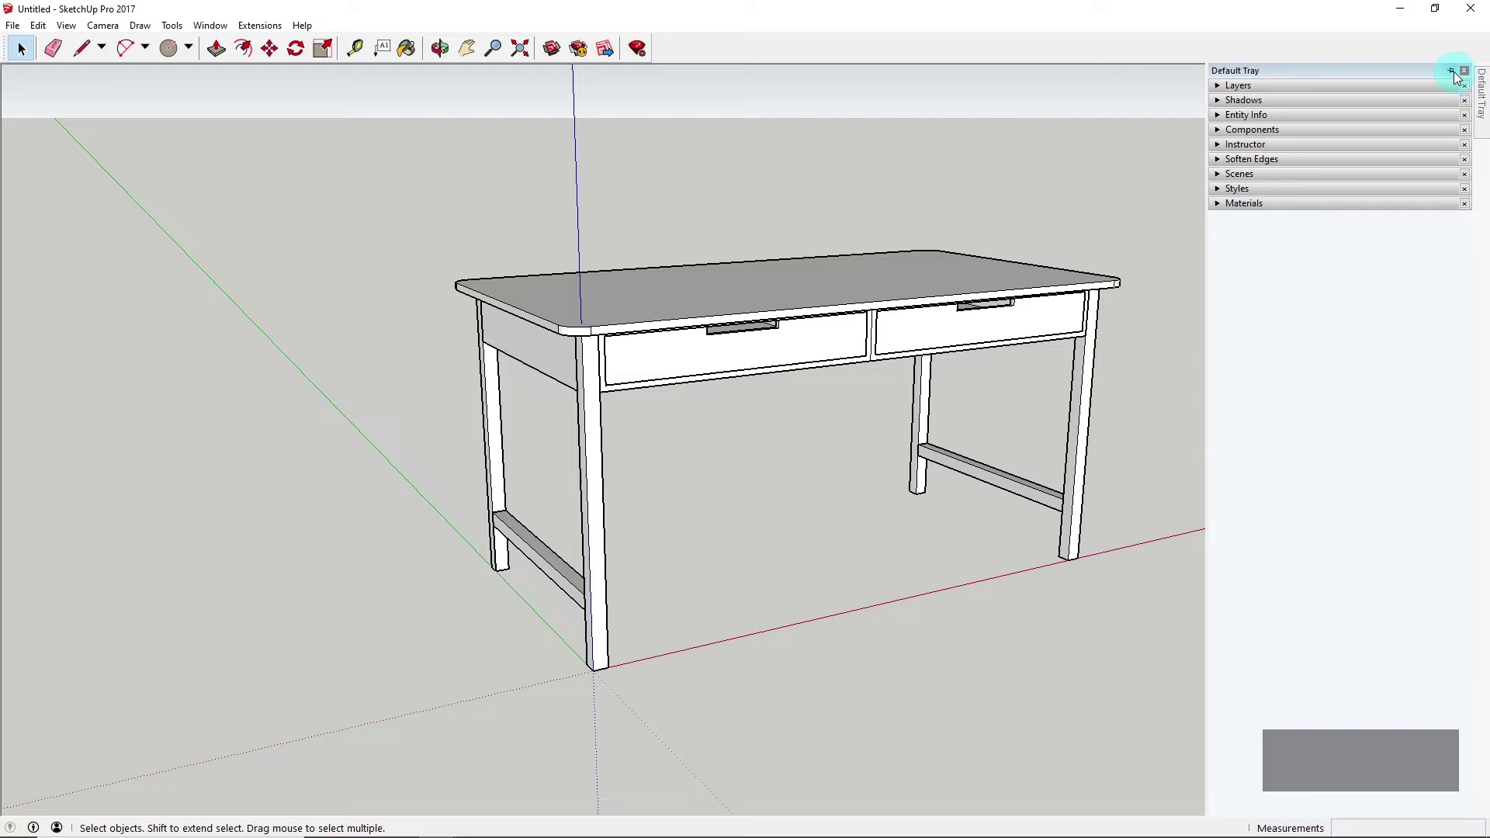
pyautogui.click(1453, 70)
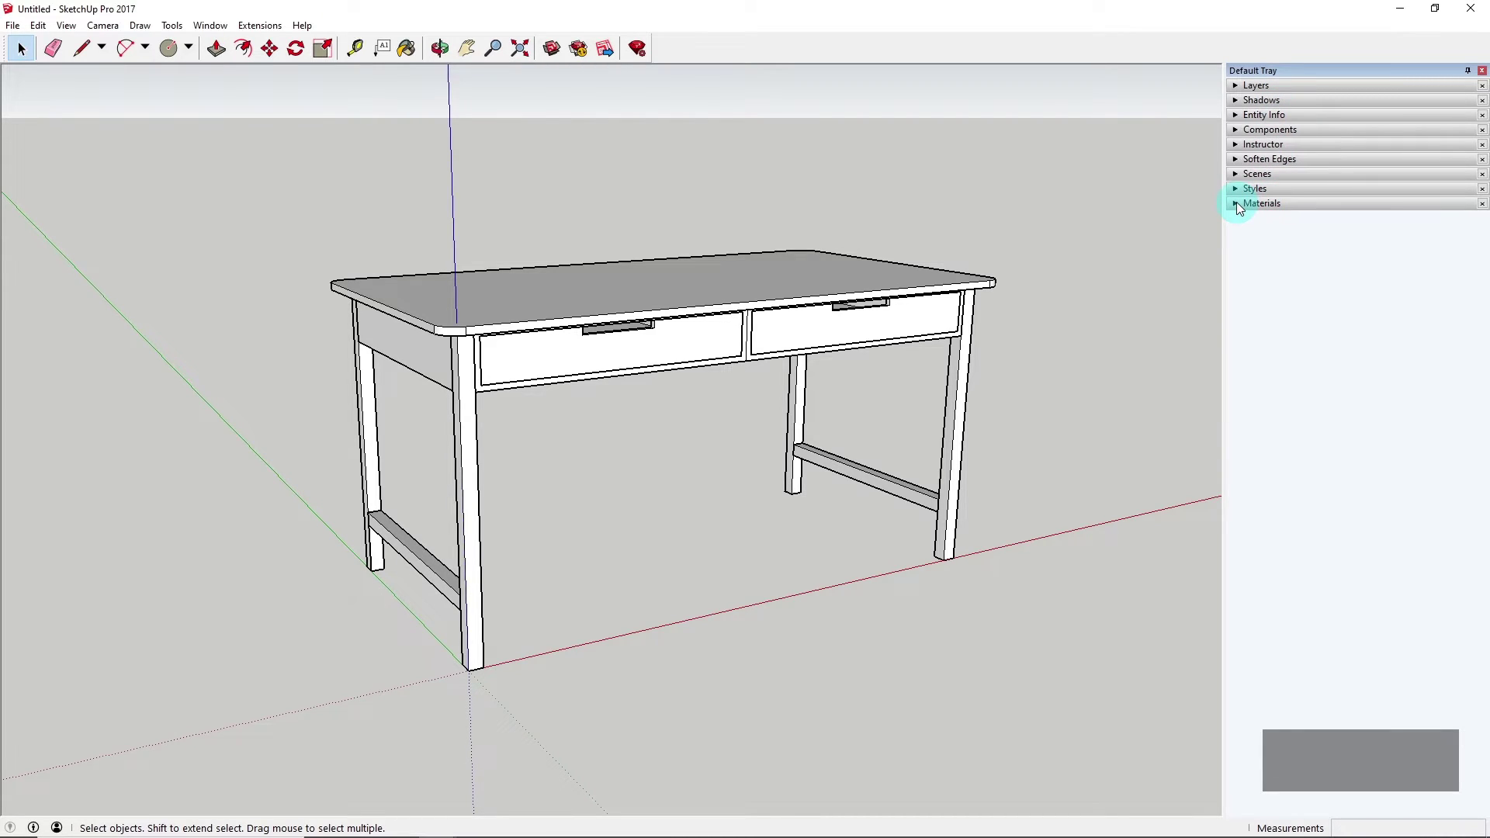
pyautogui.click(223, 26)
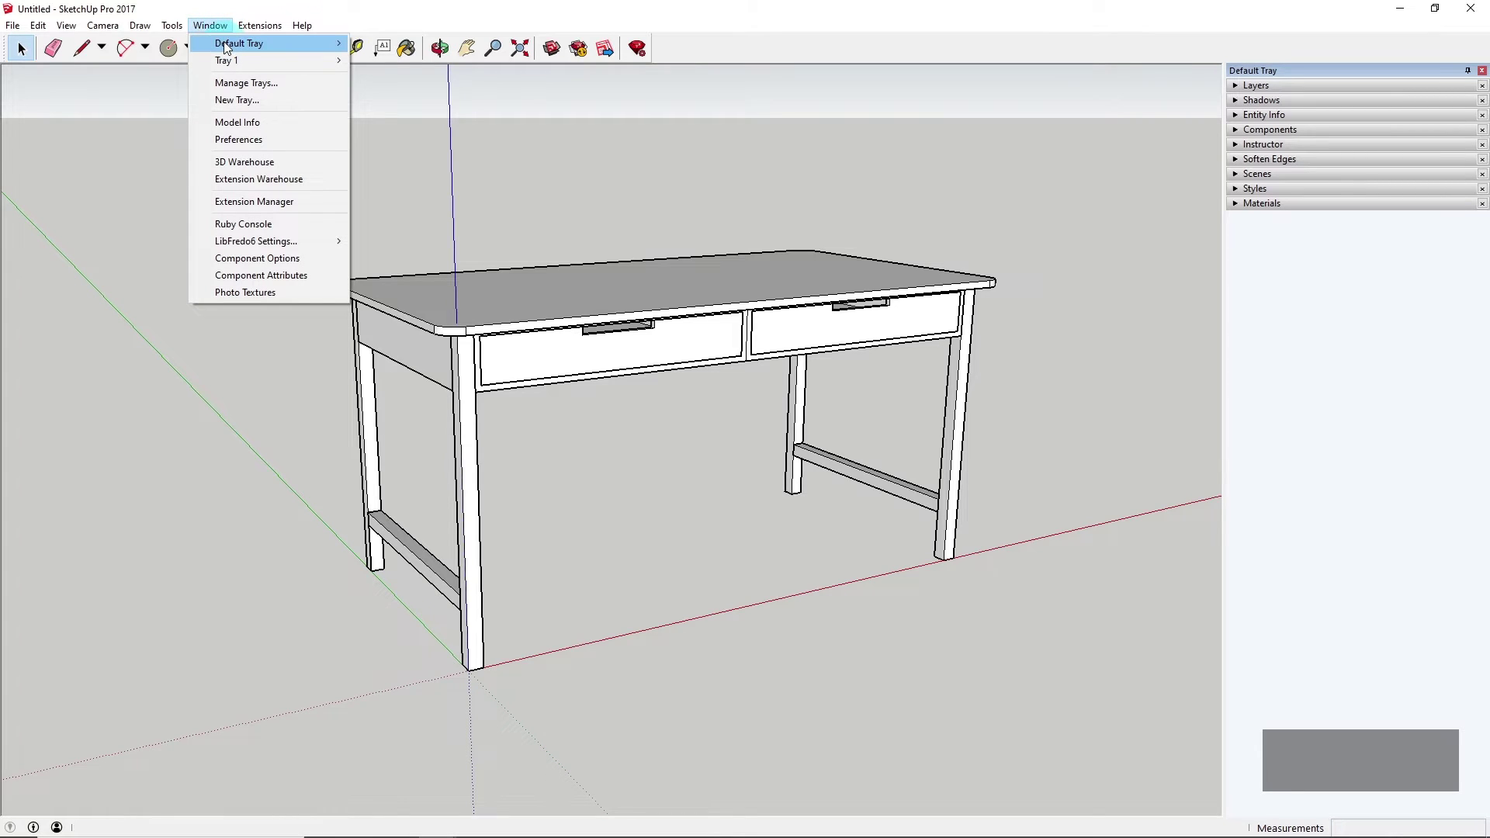
pyautogui.moveTo(233, 44)
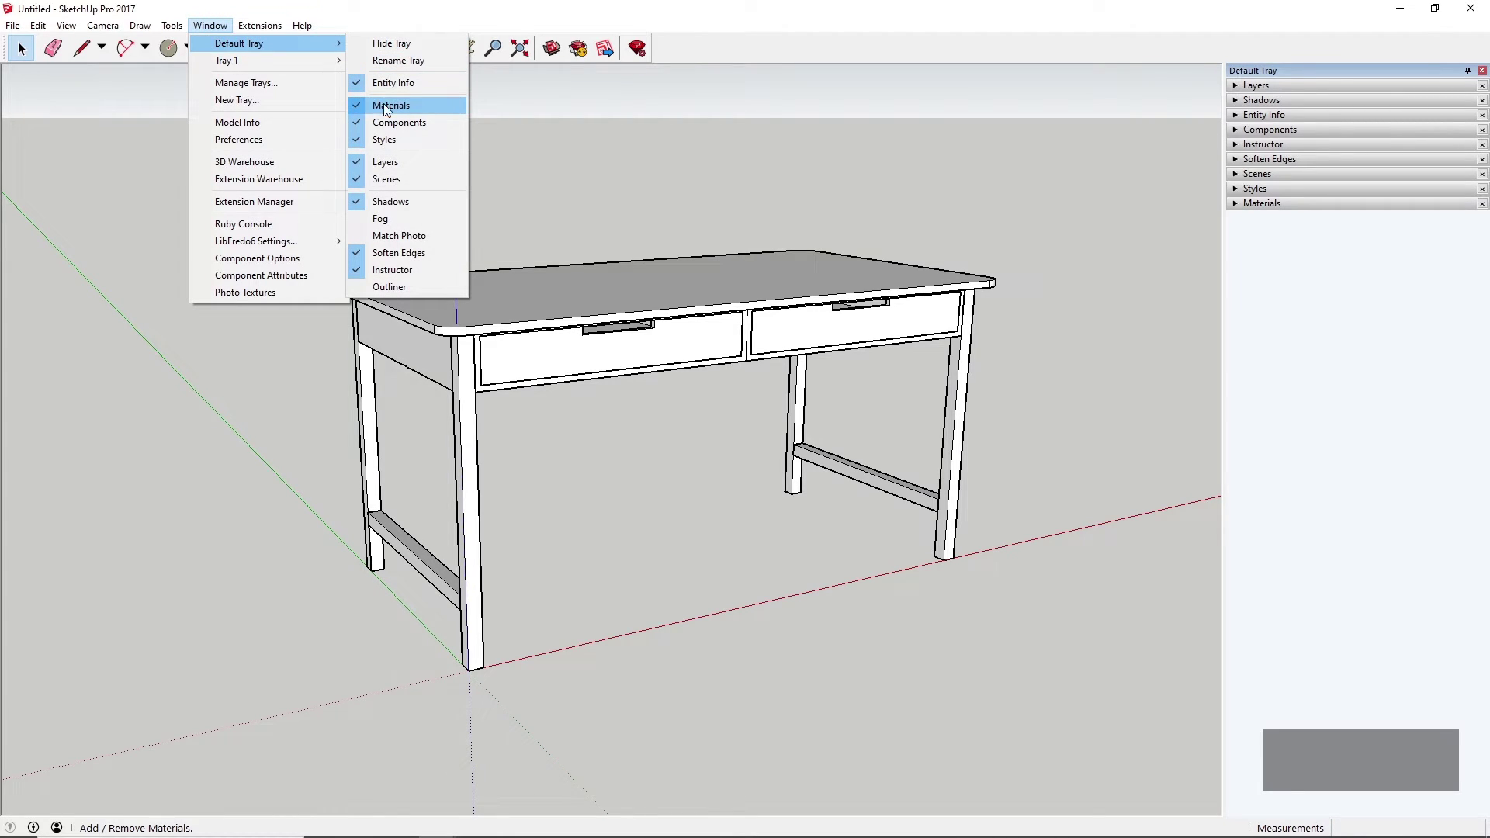
pyautogui.click(1370, 222)
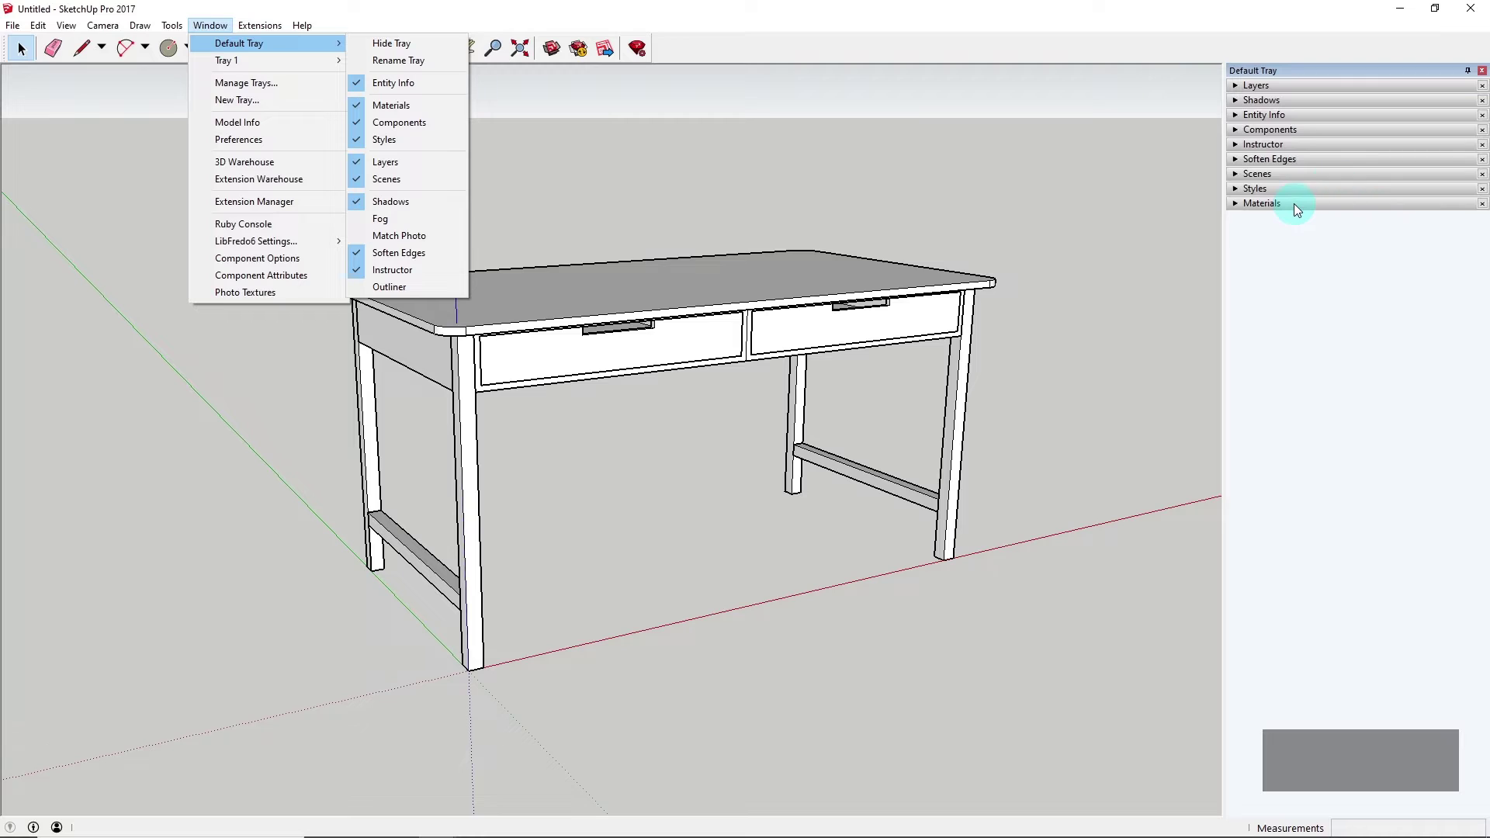
pyautogui.click(1239, 204)
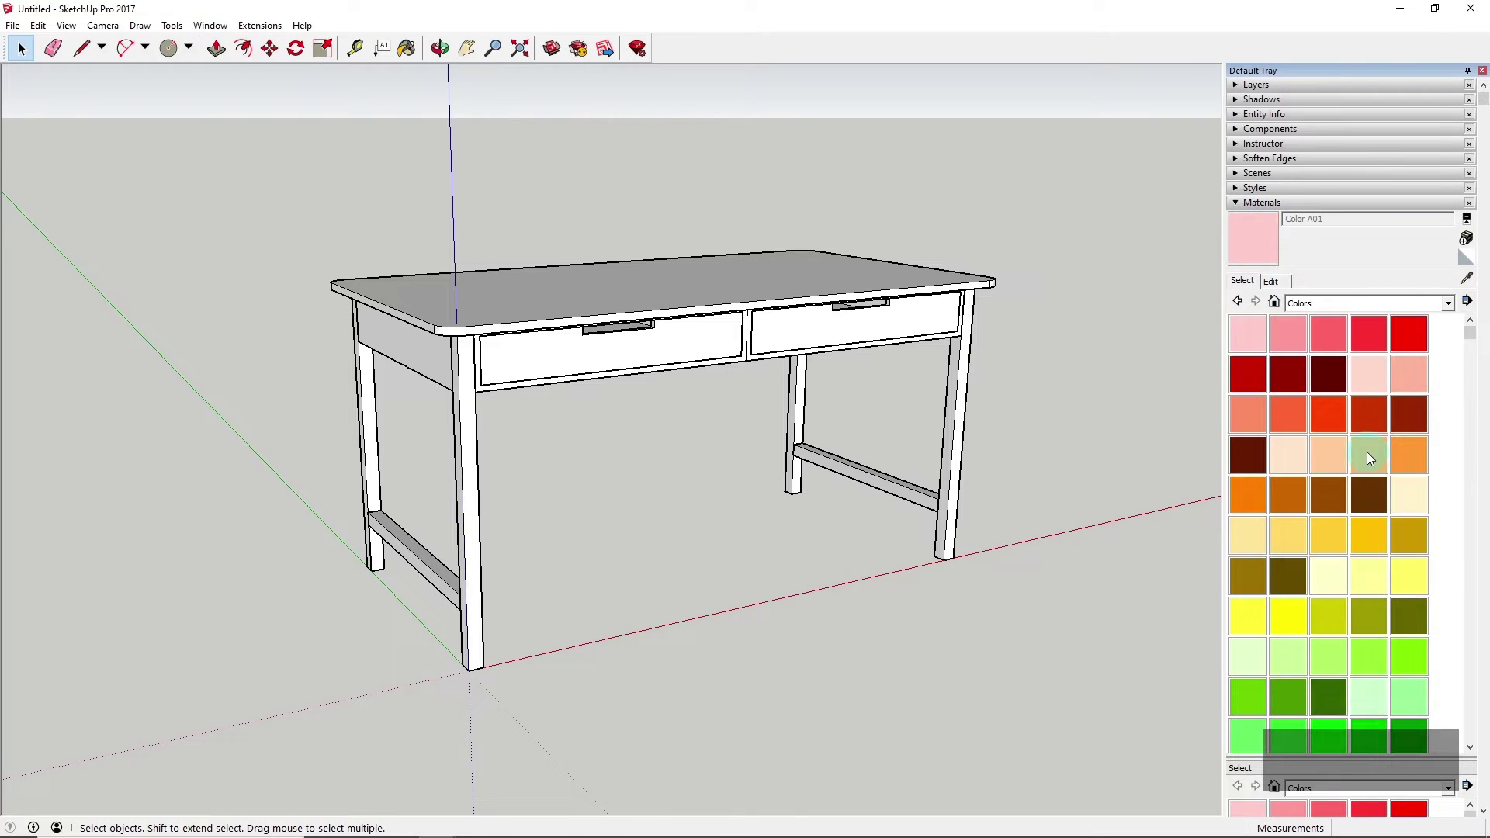
# Browse the available material collections, viewing Landscaping, Fencing and Vegetation before returning to Colors
pyautogui.click(1323, 301)
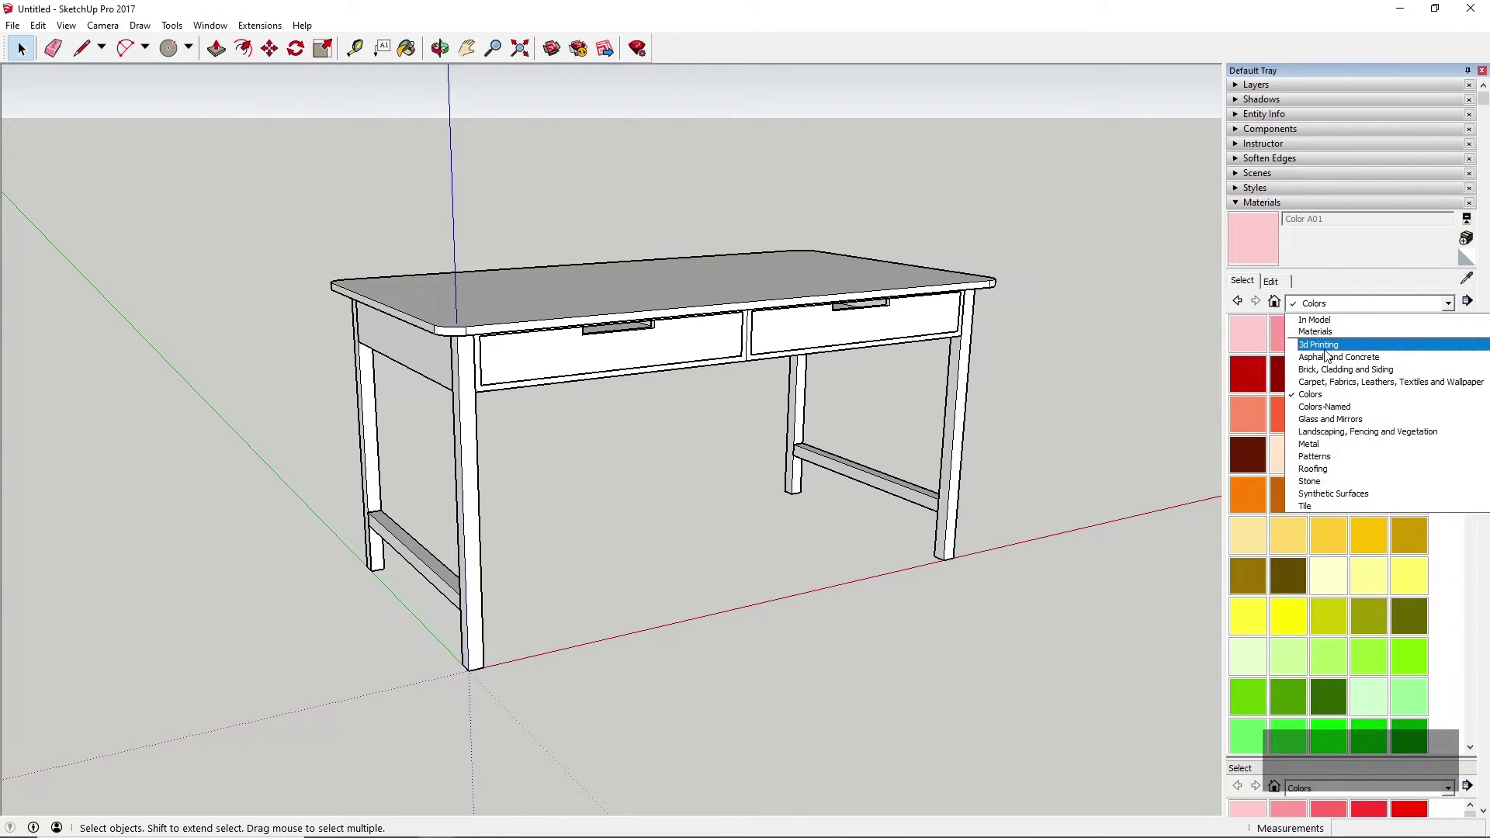
pyautogui.click(1342, 432)
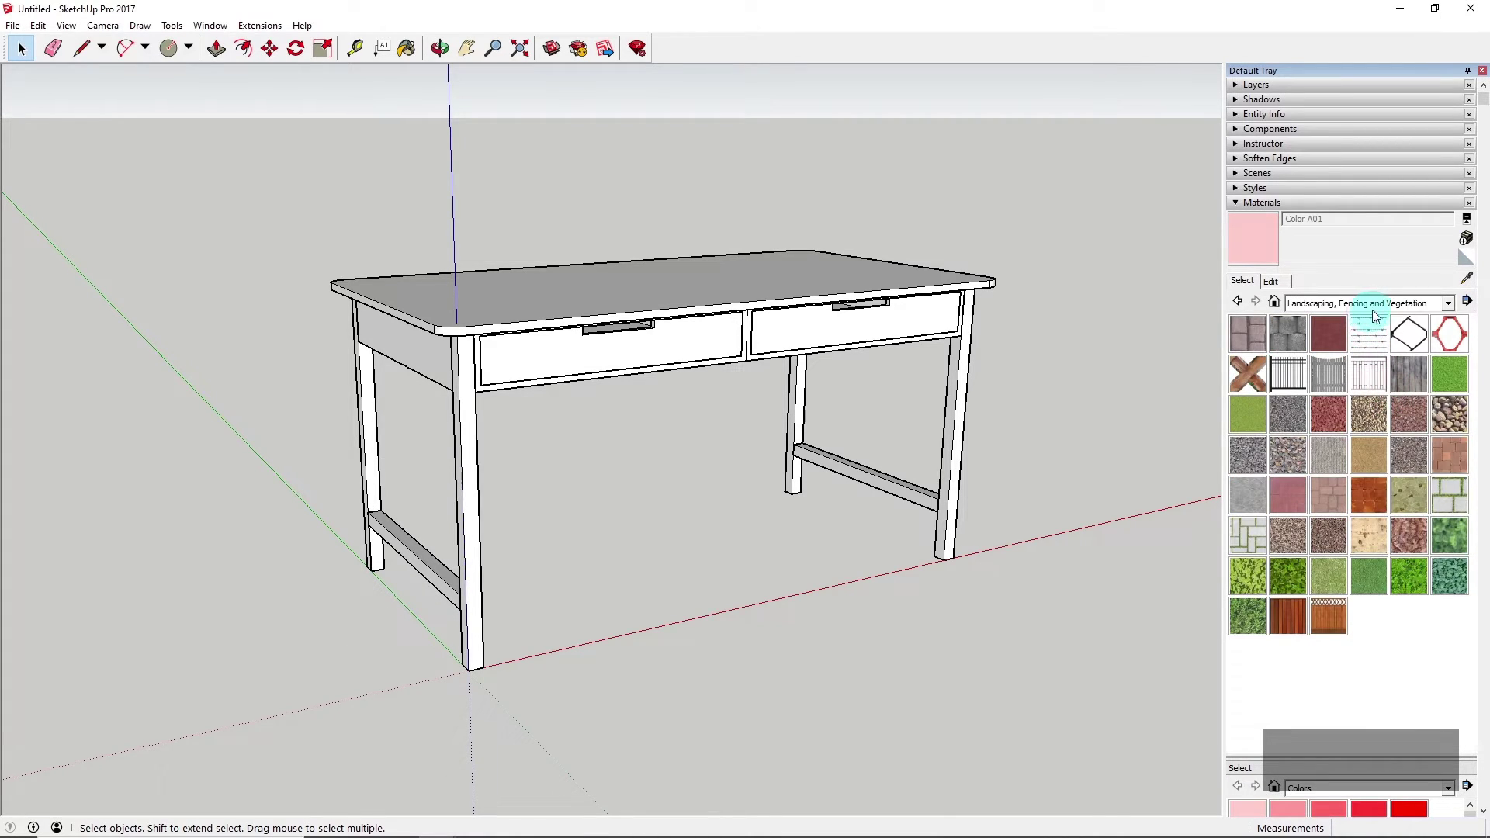
pyautogui.click(1388, 305)
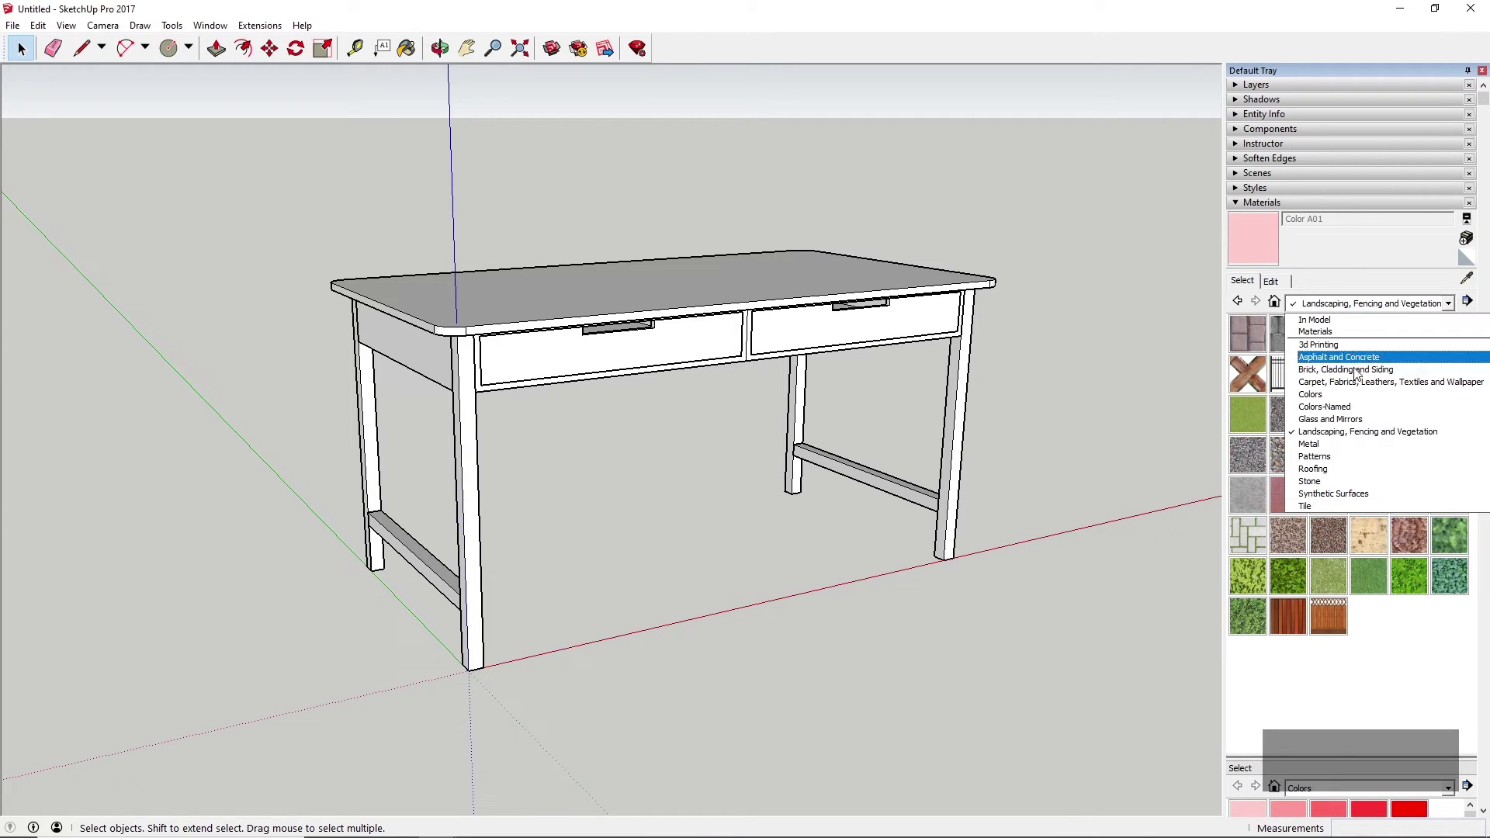
pyautogui.scroll(1, 1354, 460)
pyautogui.scroll(-2, 1355, 460)
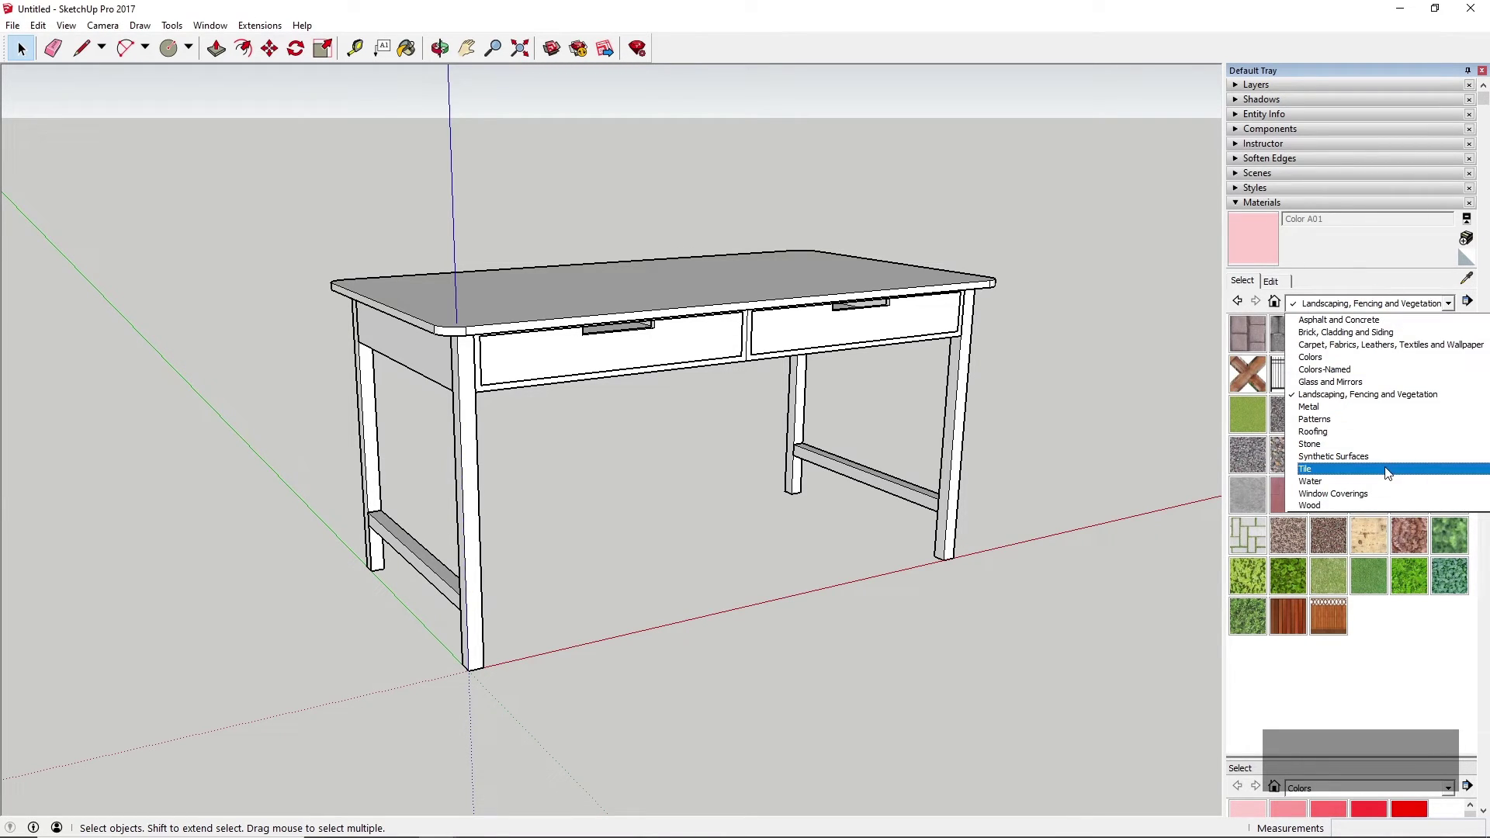
pyautogui.scroll(1, 1352, 505)
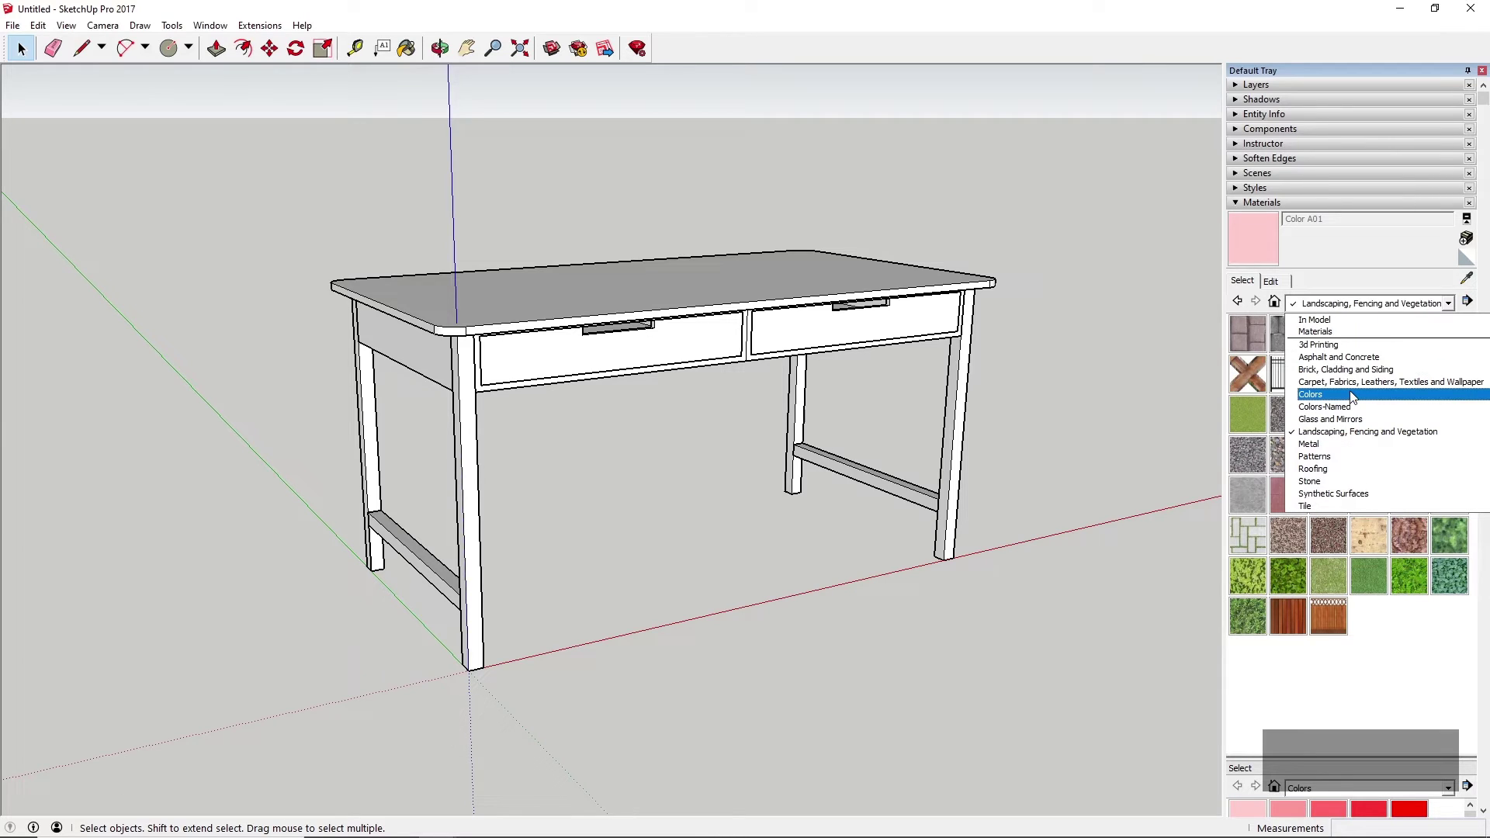
pyautogui.click(1351, 395)
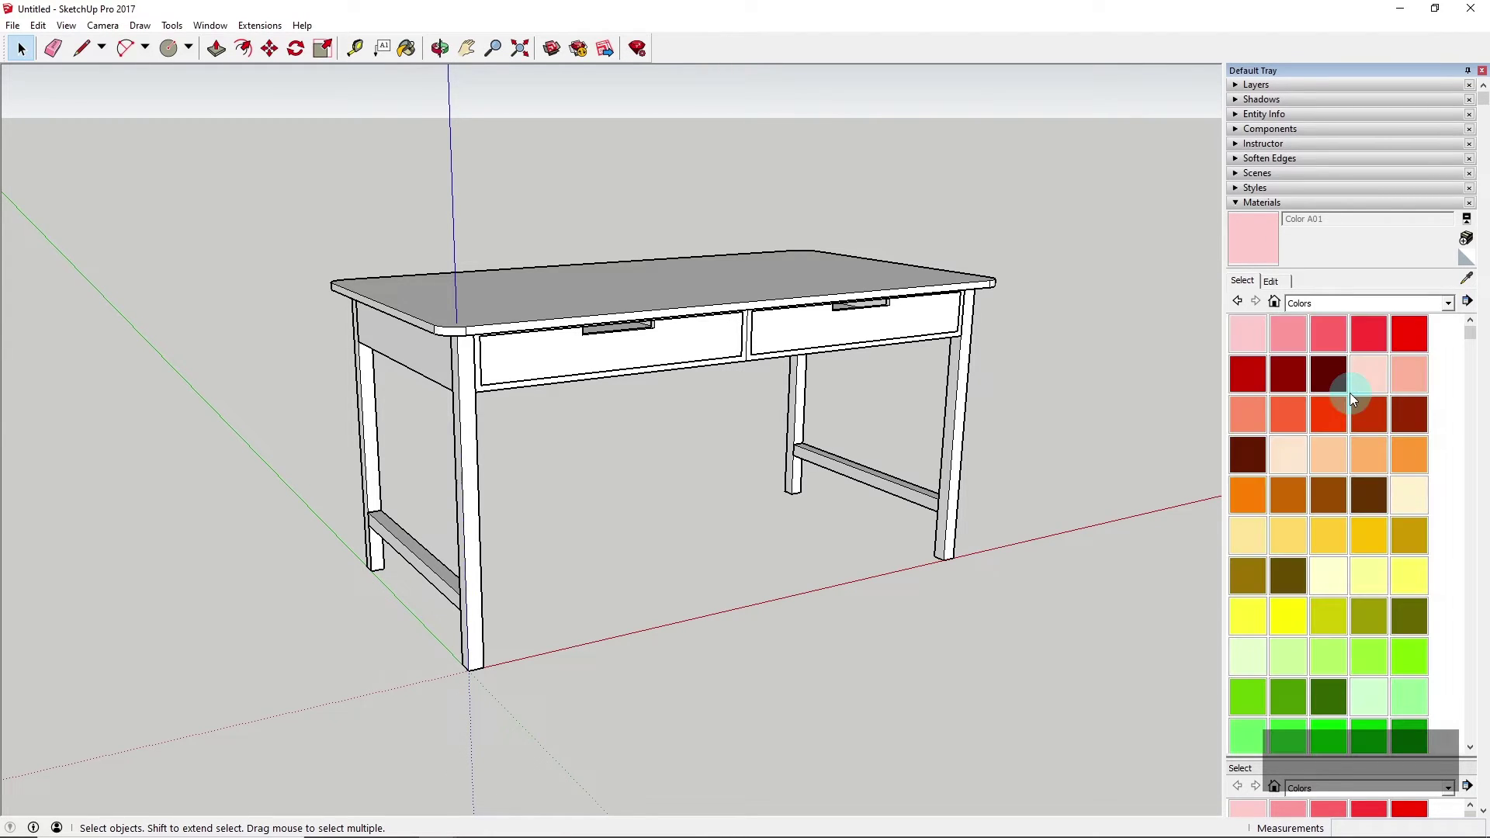
# Paint both left legs, the lower rail between them and the drawer frame with the dark grey Color M05
pyautogui.scroll(-3, 1352, 506)
pyautogui.scroll(-3, 1352, 505)
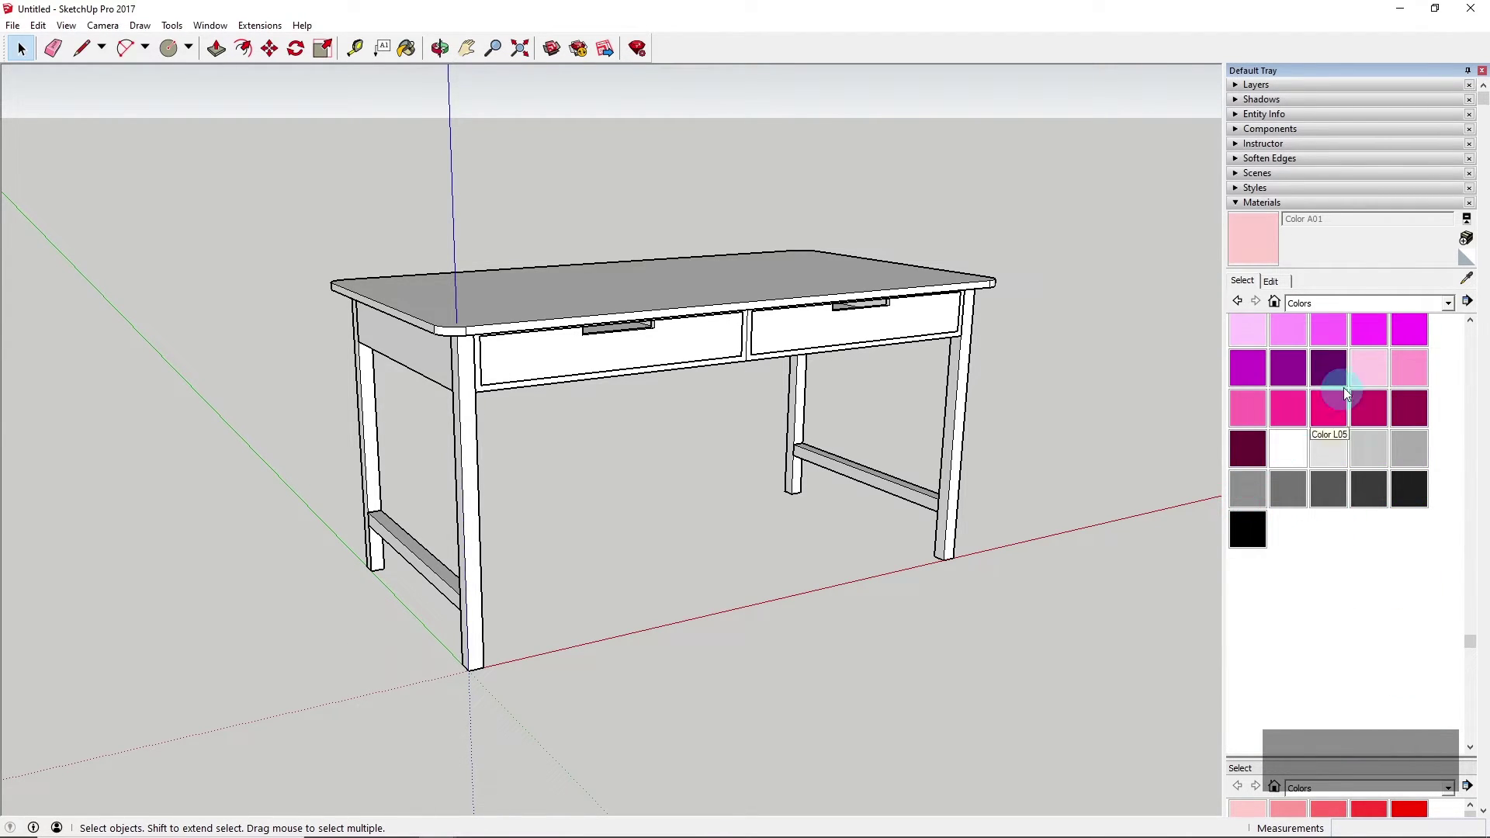
pyautogui.click(1293, 492)
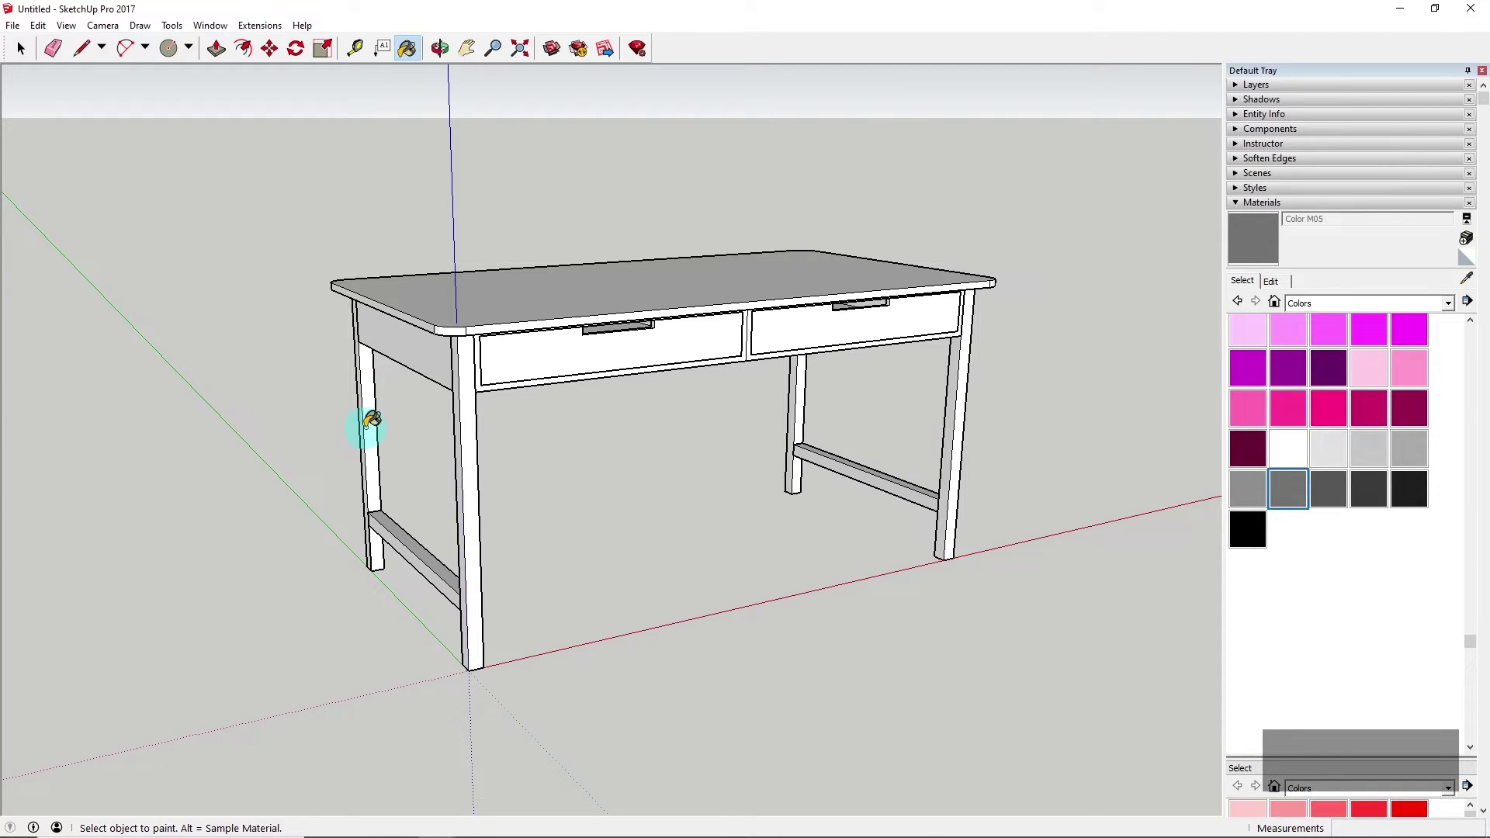
pyautogui.click(371, 420)
pyautogui.click(388, 536)
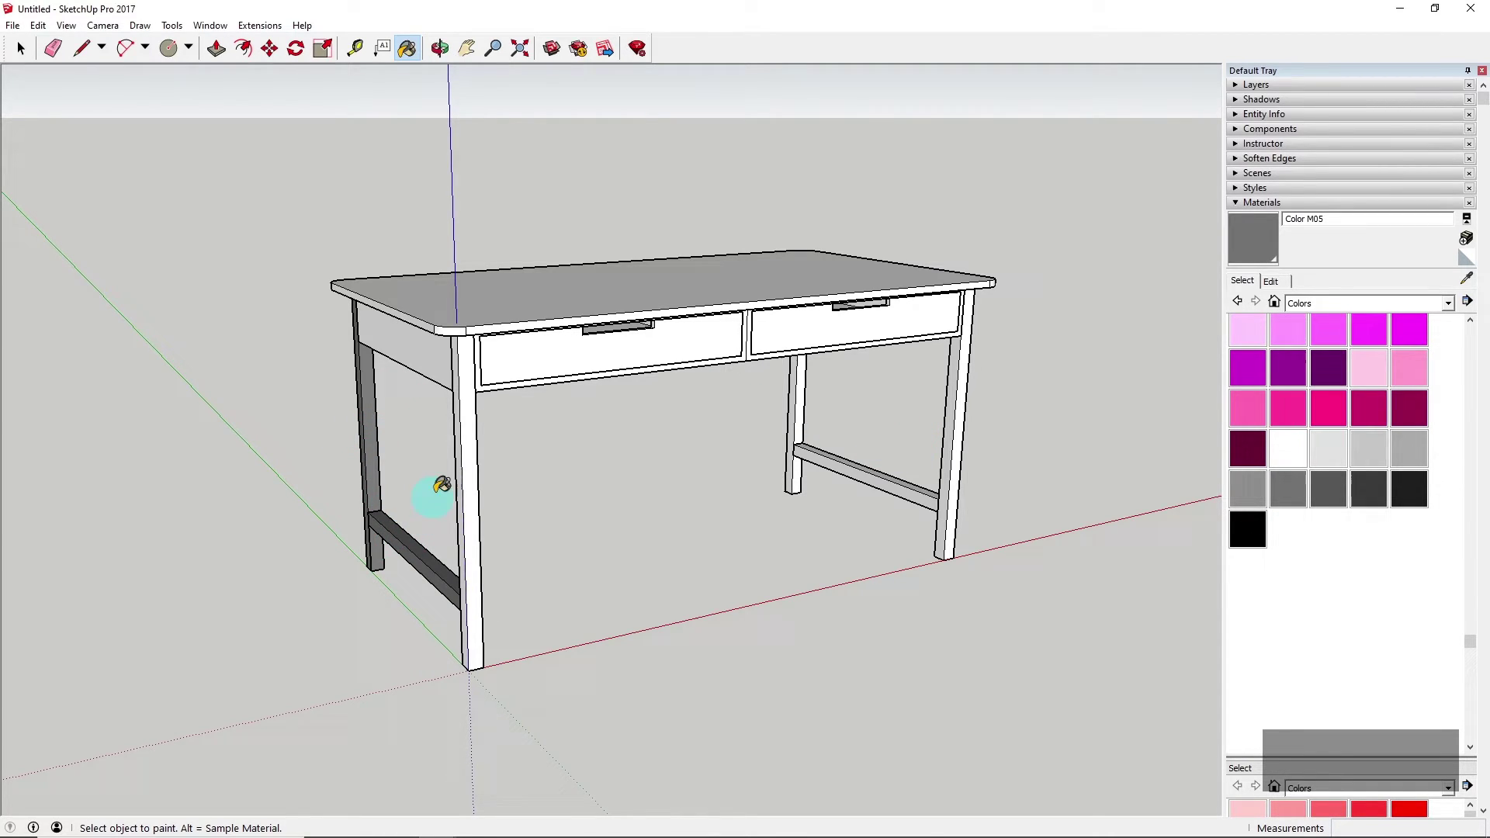
pyautogui.click(469, 424)
pyautogui.click(426, 355)
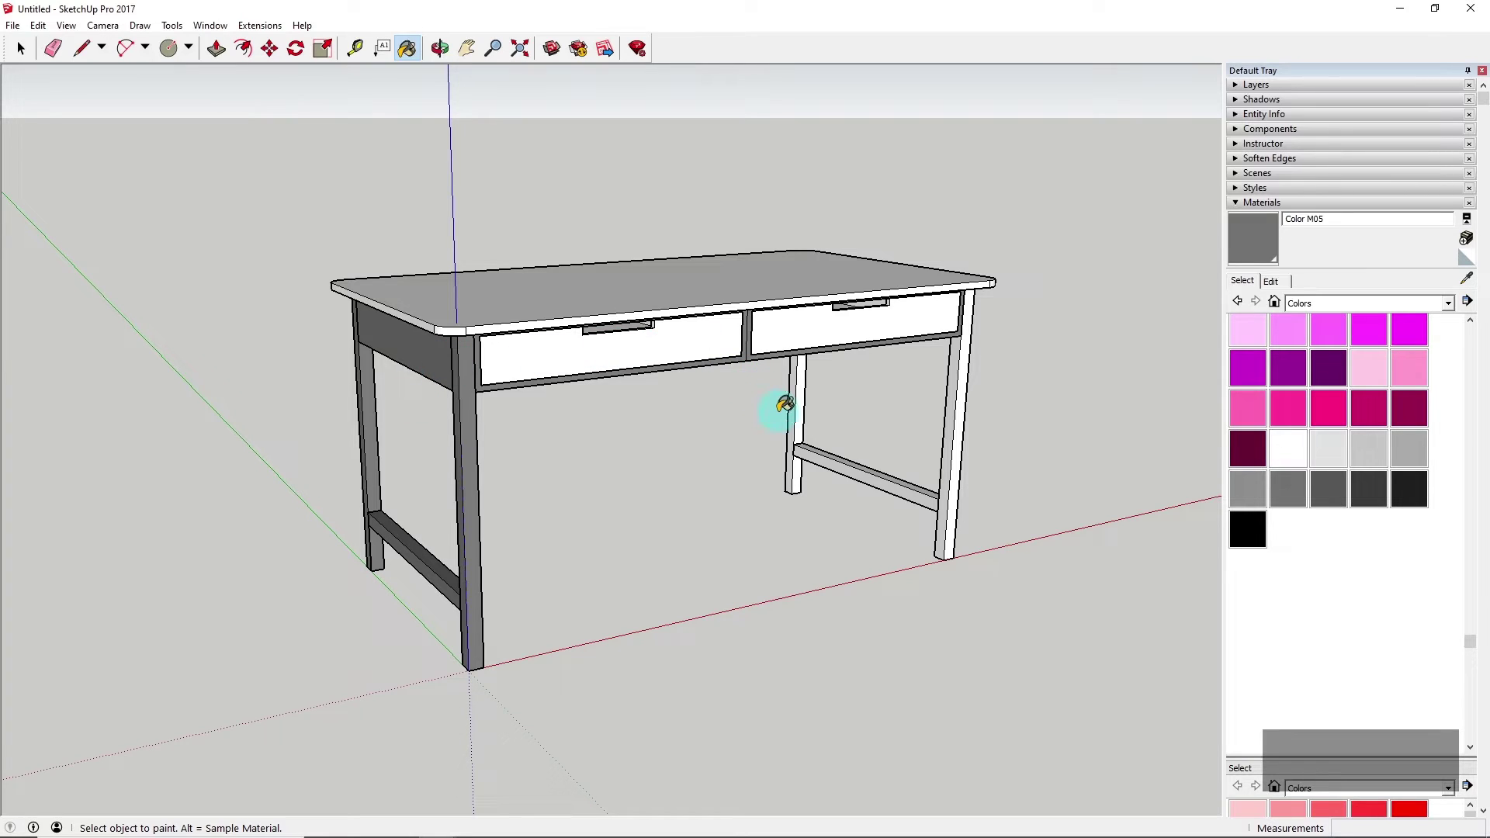
# Paint both right legs and the lower rail between them with the dark grey Color M05
pyautogui.click(798, 412)
pyautogui.click(807, 458)
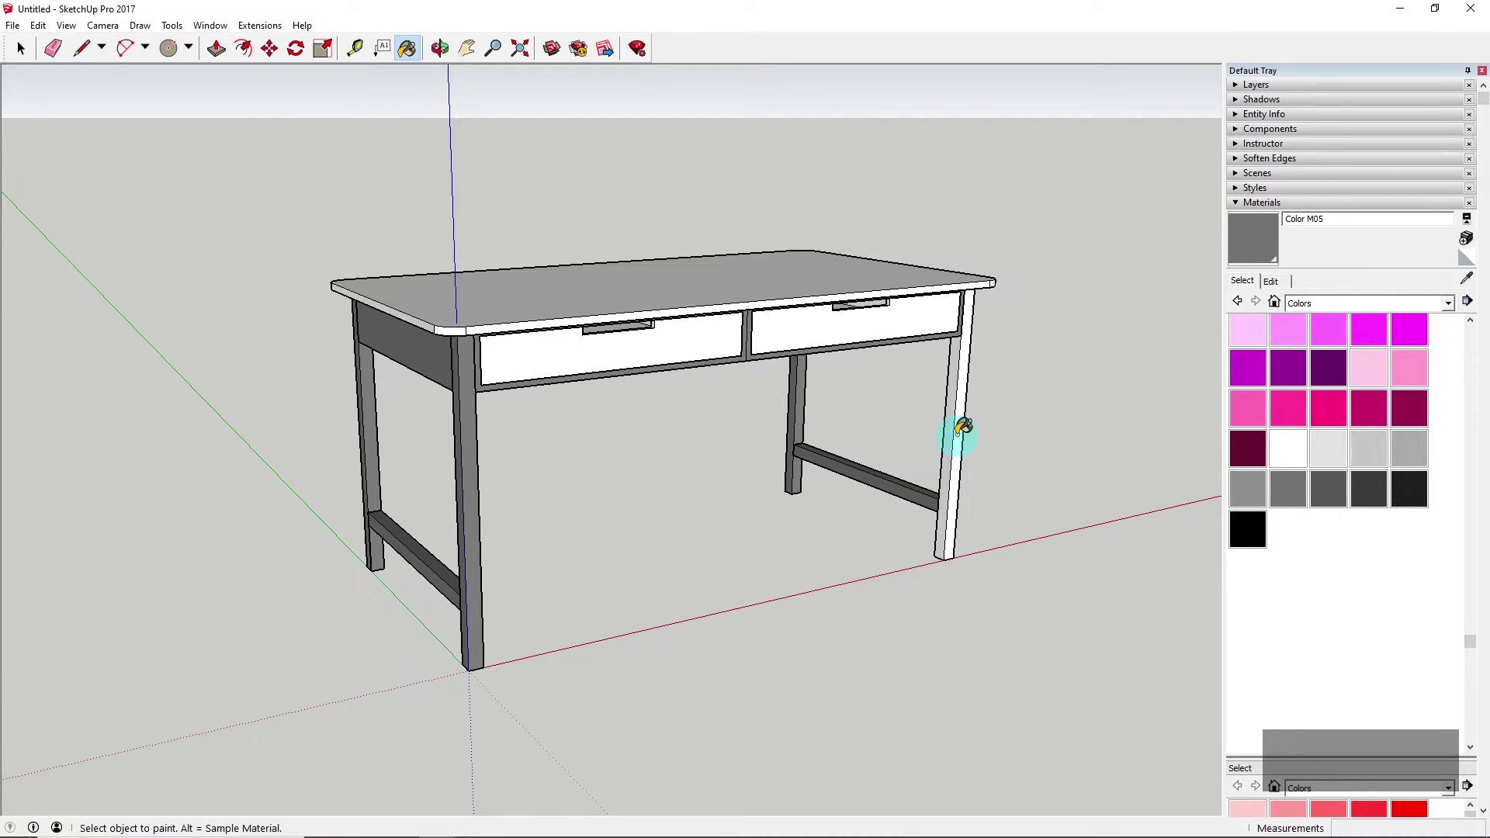
pyautogui.click(962, 426)
pyautogui.moveTo(961, 429)
pyautogui.mouseDown(button='middle')
pyautogui.moveTo(472, 565)
pyautogui.moveTo(683, 437)
pyautogui.mouseUp(button='middle')
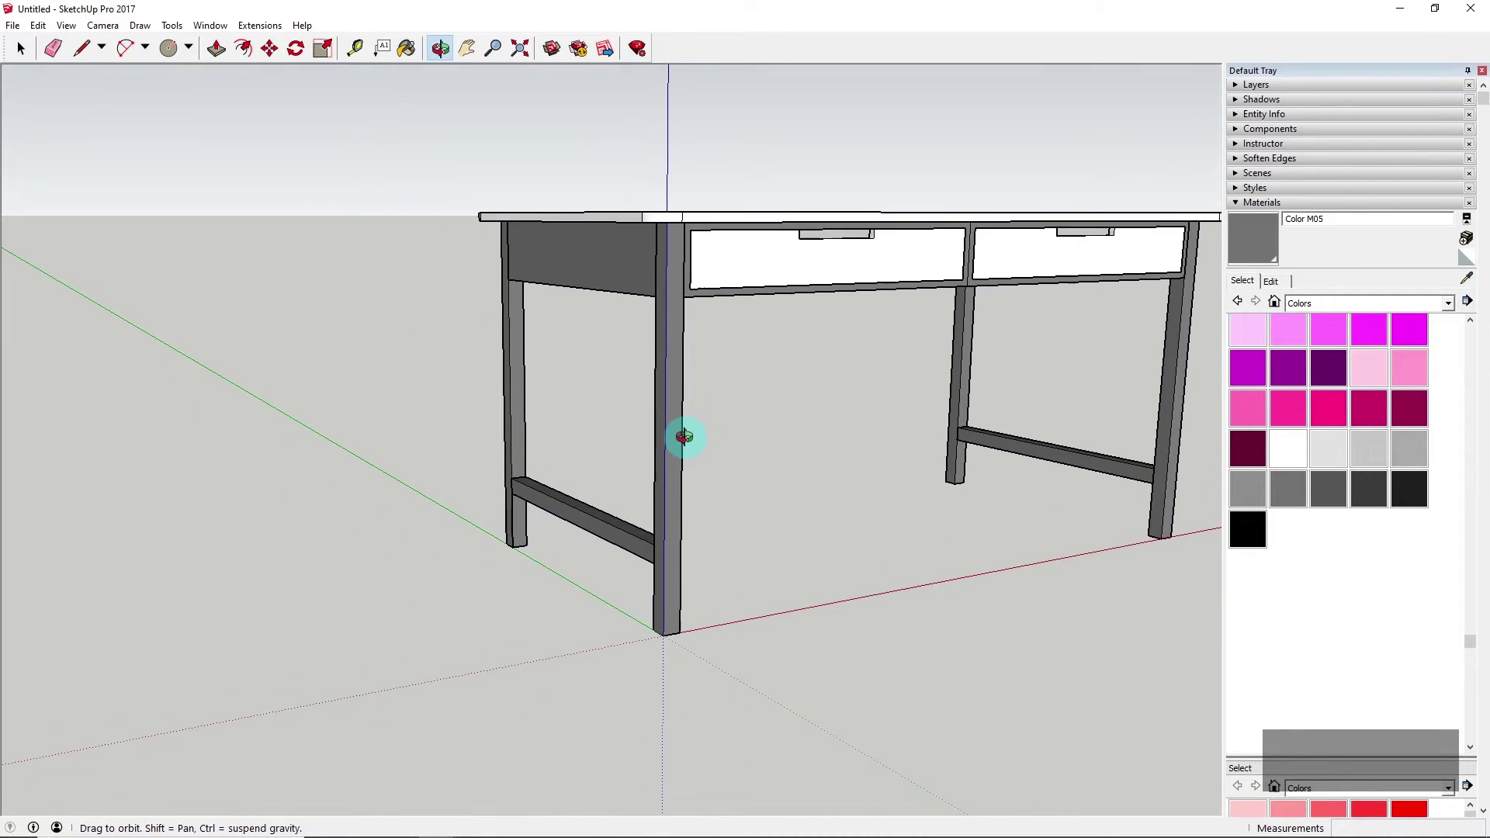
# Open the front leg at the origin for editing, select all its geometry and paint it with the pink Color L05
pyautogui.click(21, 48)
pyautogui.click(201, 128)
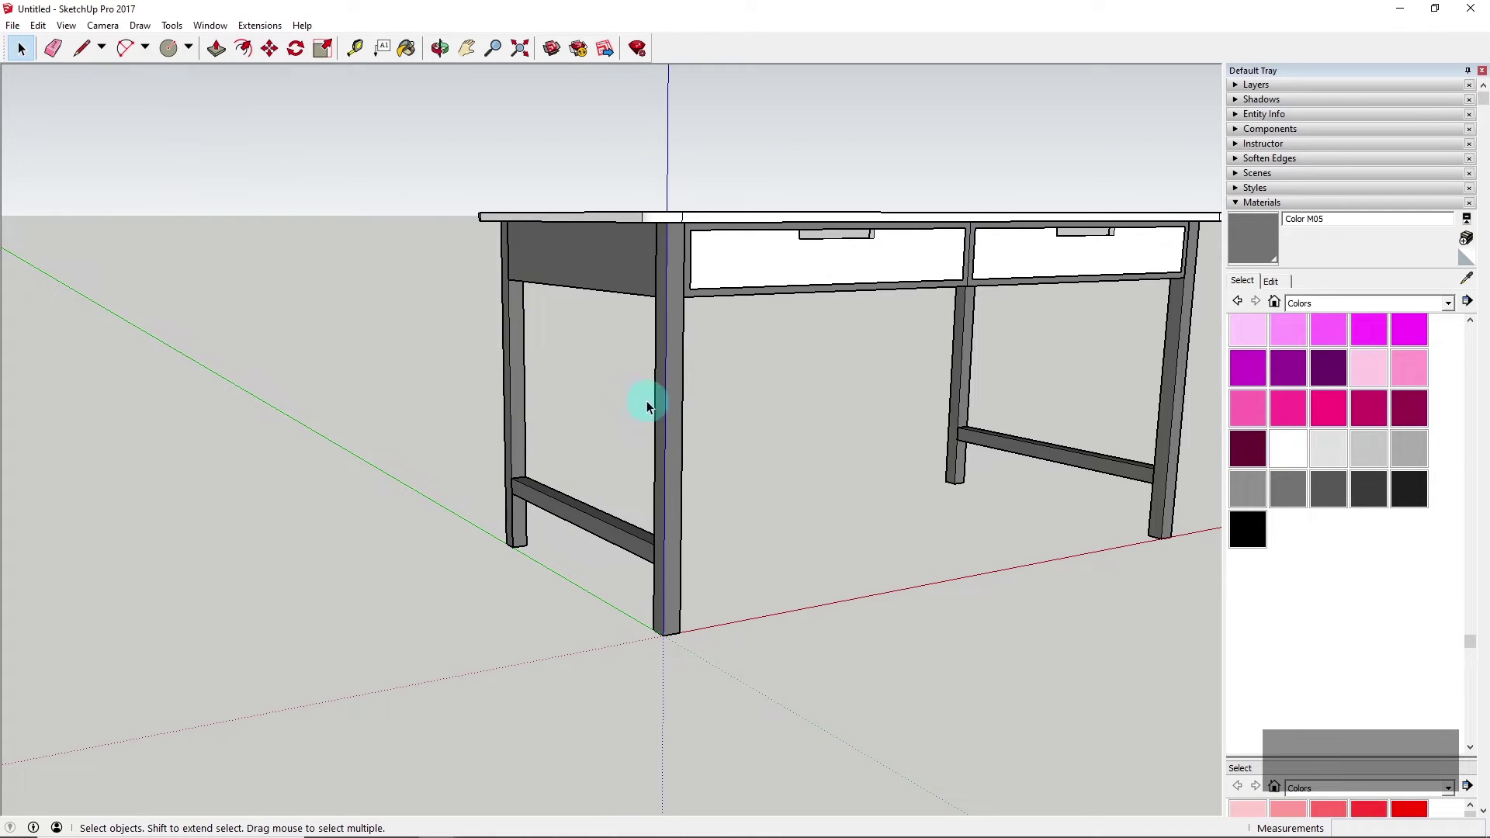
pyautogui.doubleClick(672, 419)
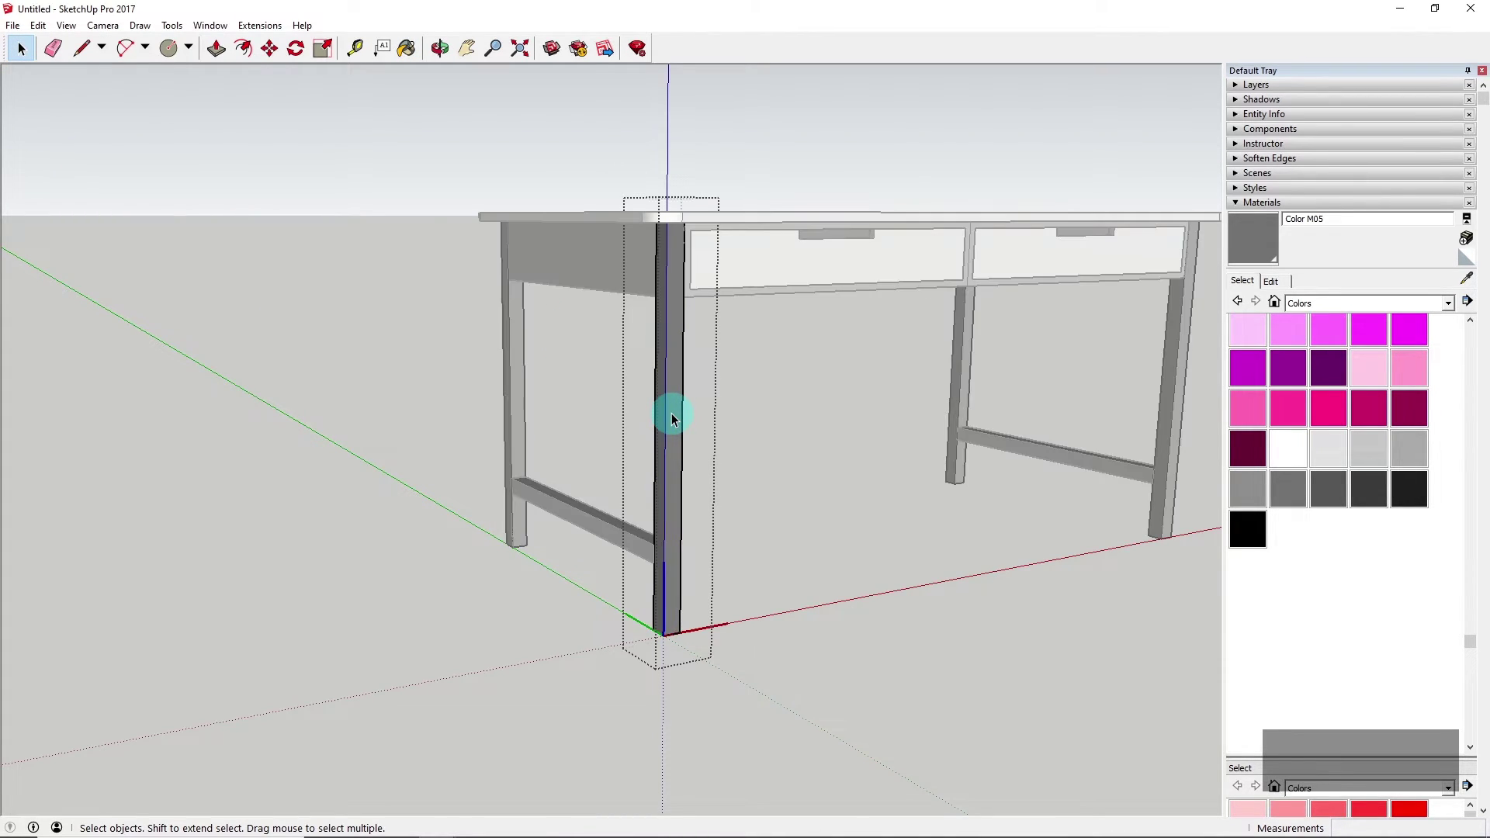
pyautogui.scroll(2, 669, 455)
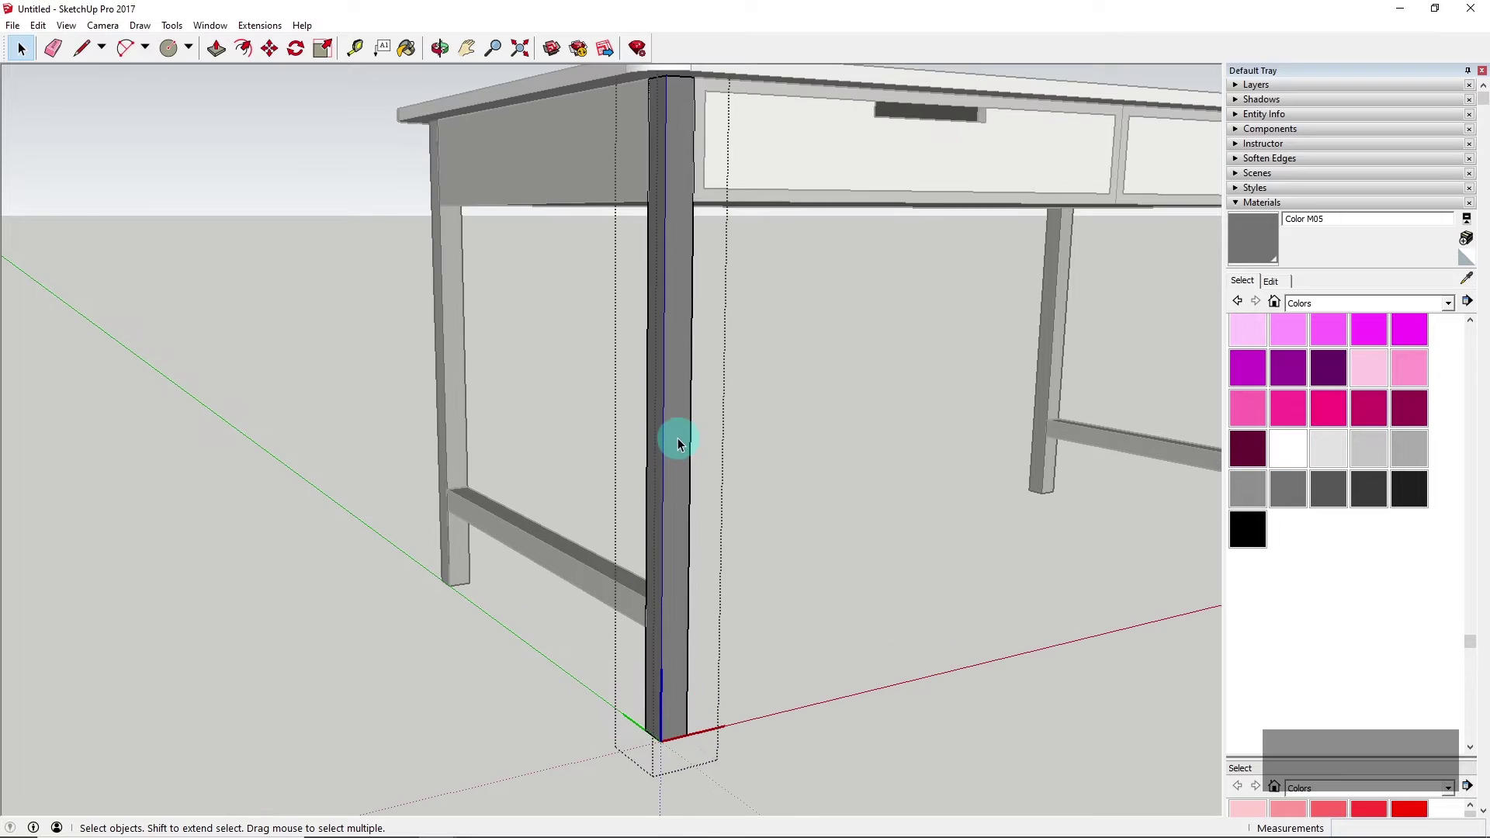
pyautogui.scroll(-2, 722, 394)
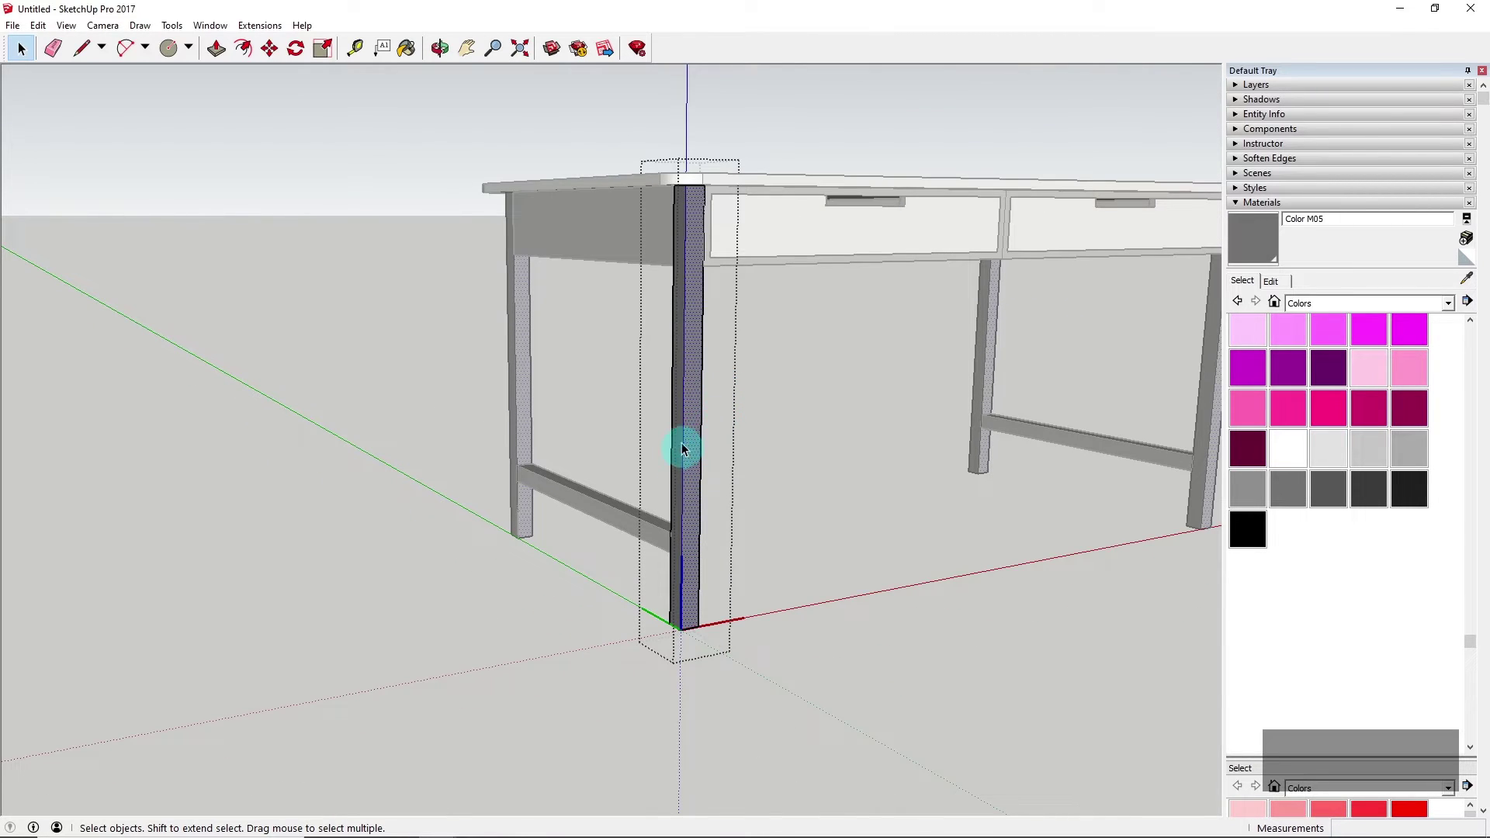
pyautogui.tripleClick(691, 397)
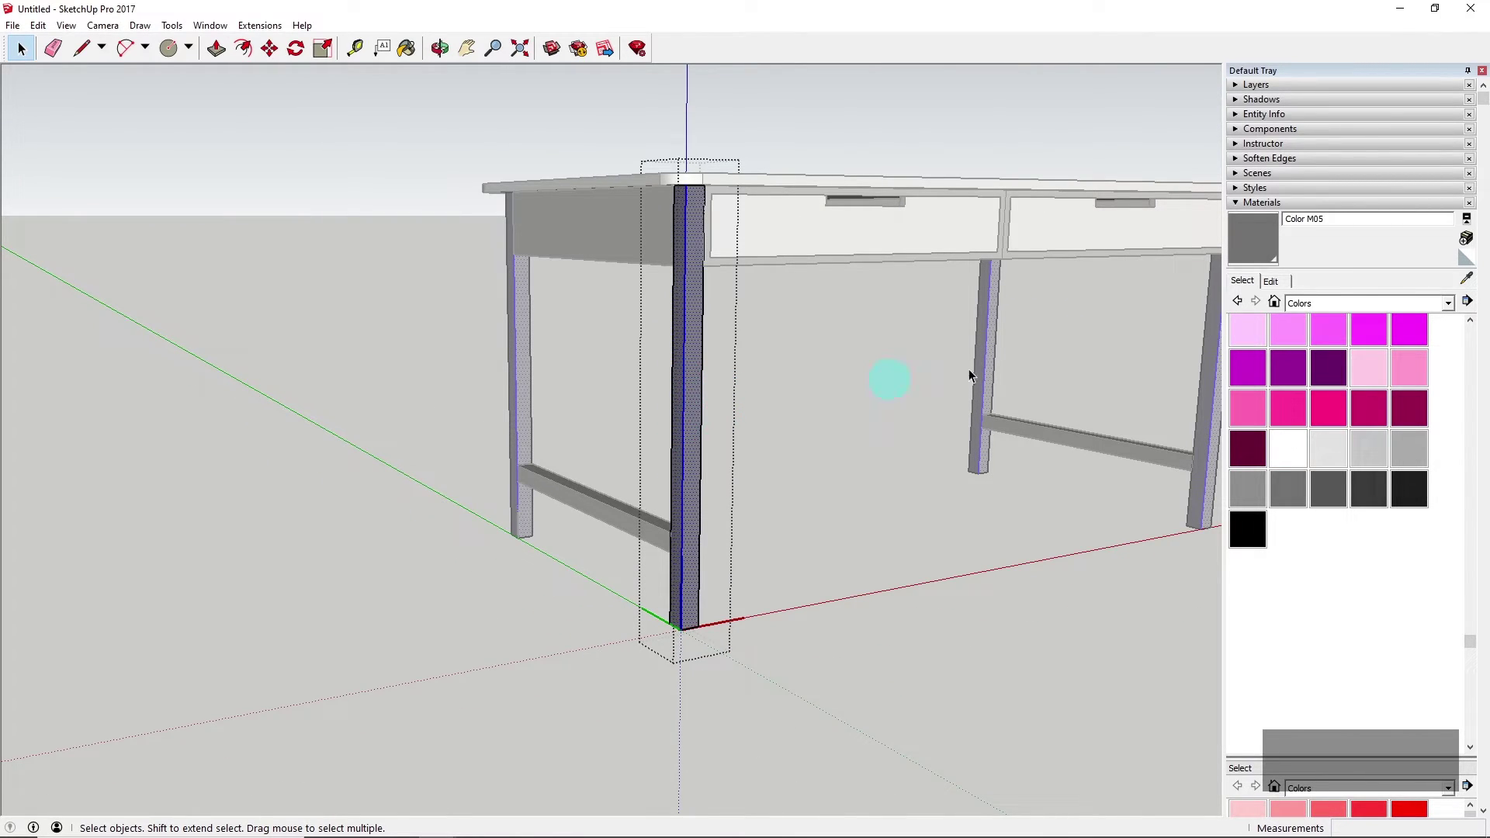
pyautogui.click(1319, 417)
pyautogui.click(694, 398)
pyautogui.moveTo(870, 619); pyautogui.dragTo(719, 476, button='middle')
pyautogui.scroll(-3, 802, 463)
pyautogui.scroll(3, 805, 459)
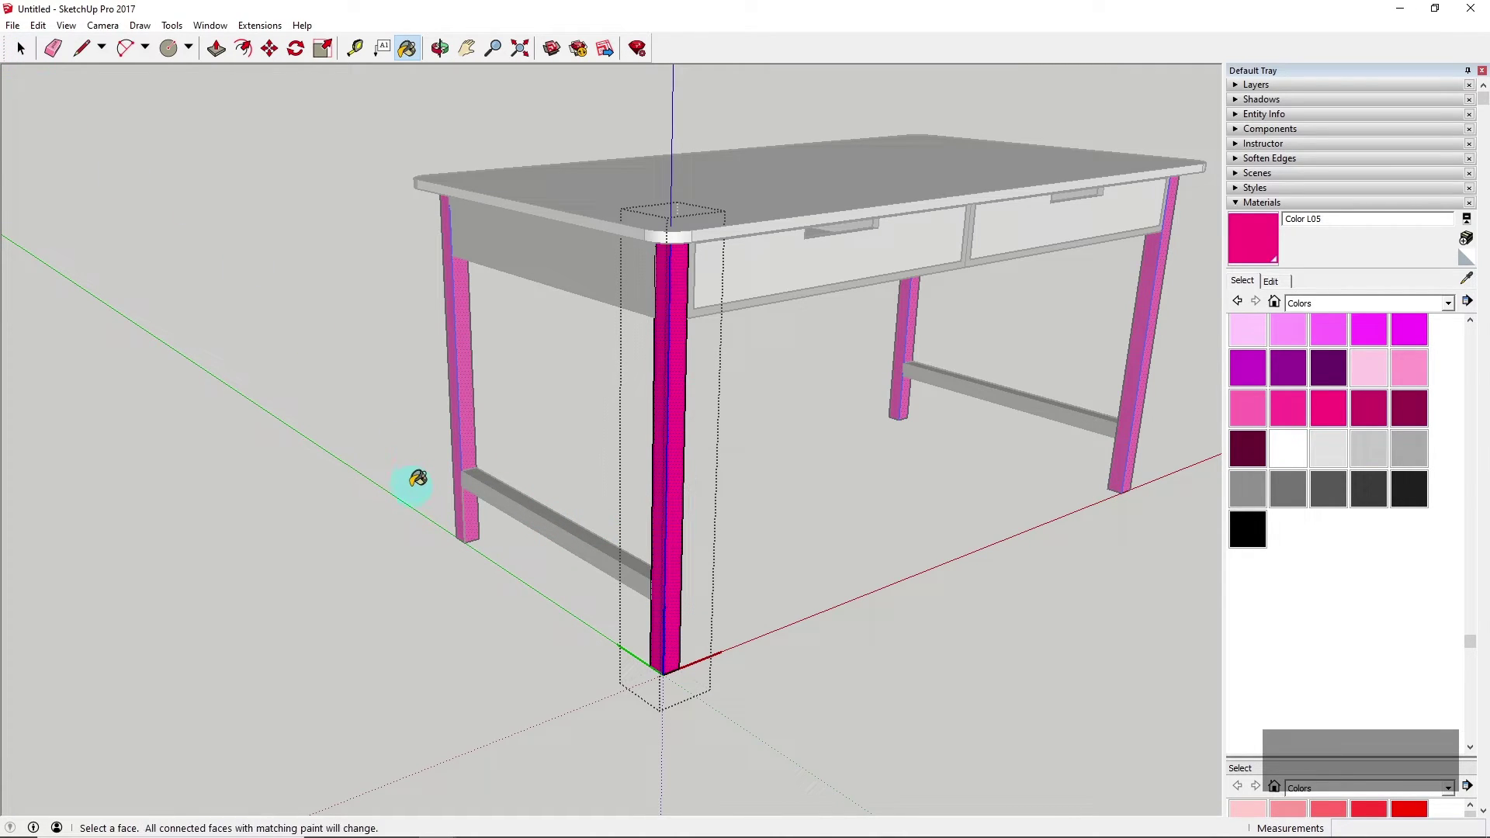
# Undo the Color L05 paint on the legs and finish editing the leg component
pyautogui.hotkey('ctrl', 'z')
pyautogui.click(21, 48)
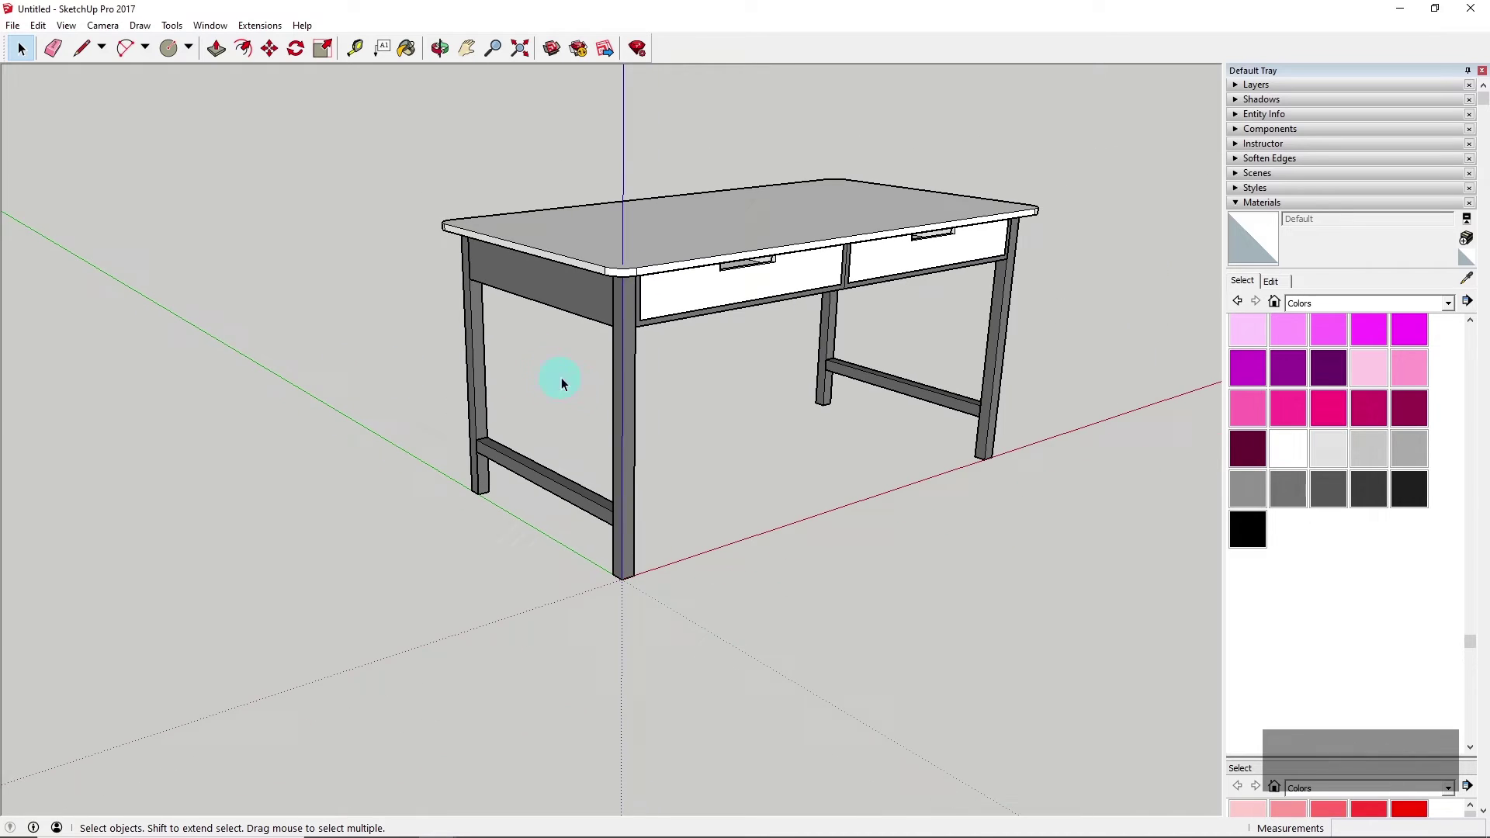
pyautogui.moveTo(563, 383); pyautogui.dragTo(613, 496, button='middle')
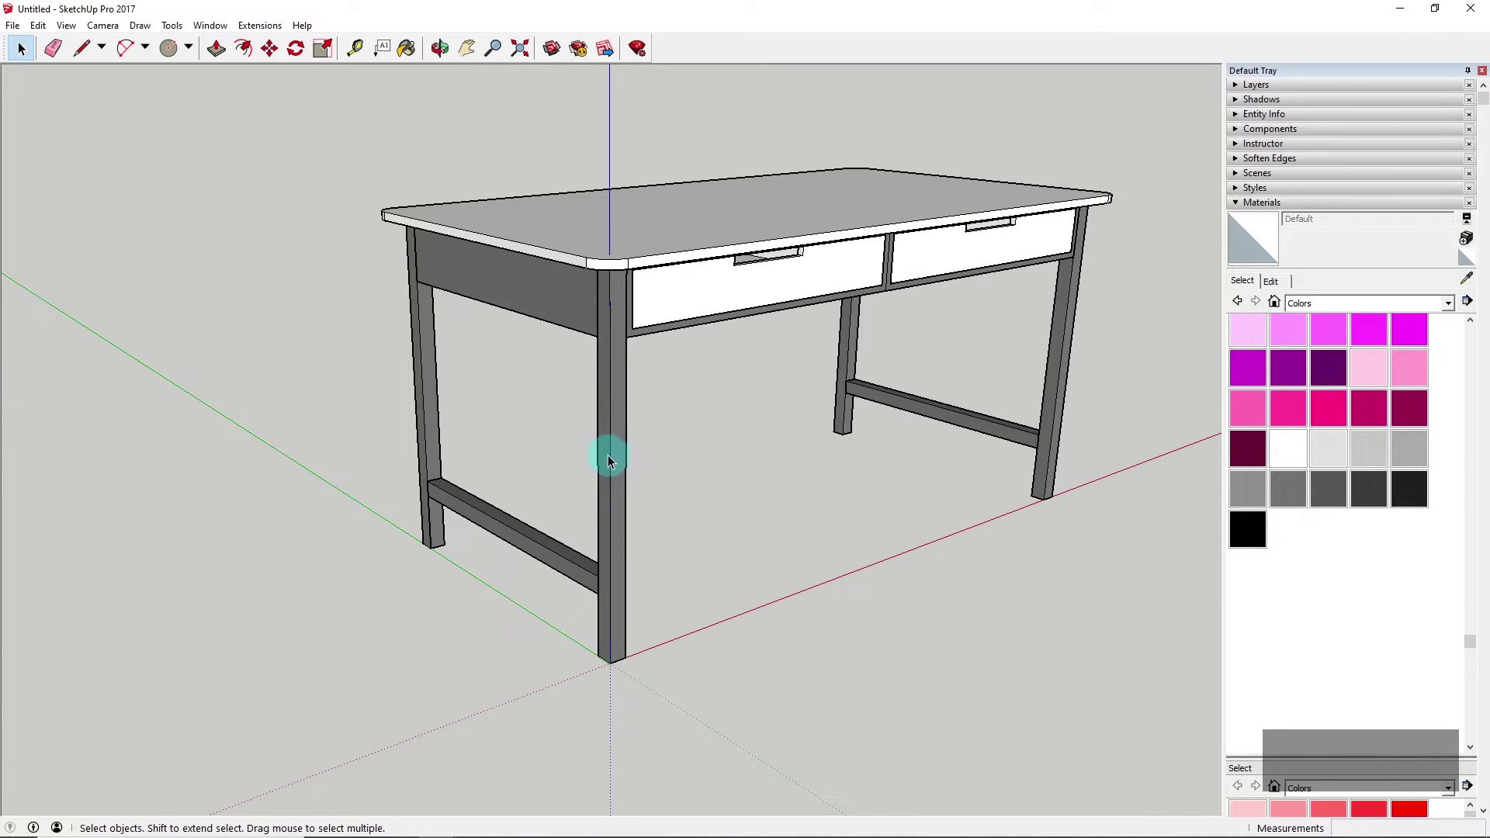
pyautogui.scroll(2, 1327, 419)
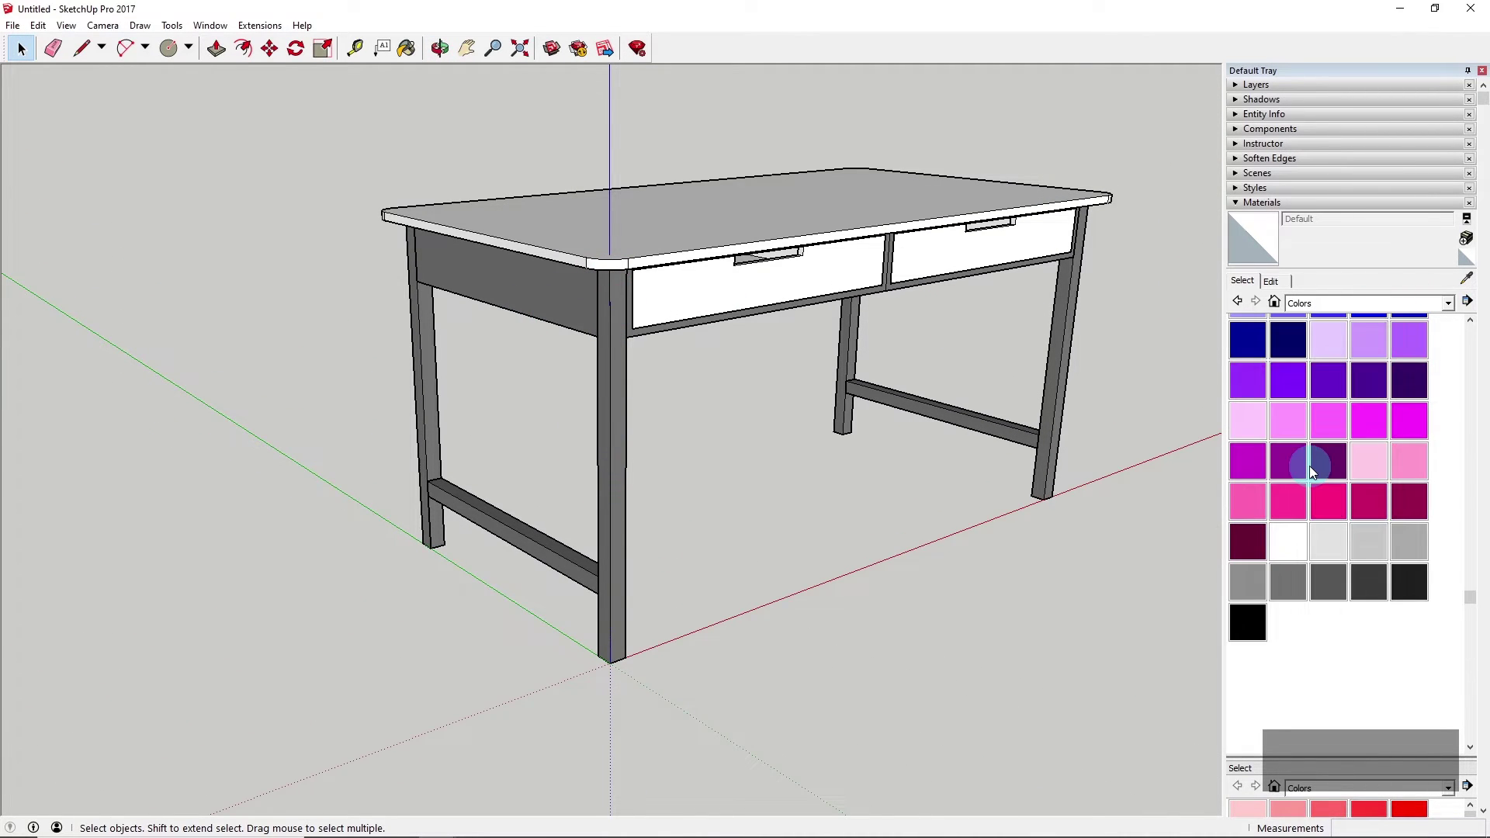
# Sample Color M05 from the side of the drawer frame with the Paint Bucket
pyautogui.click(407, 48)
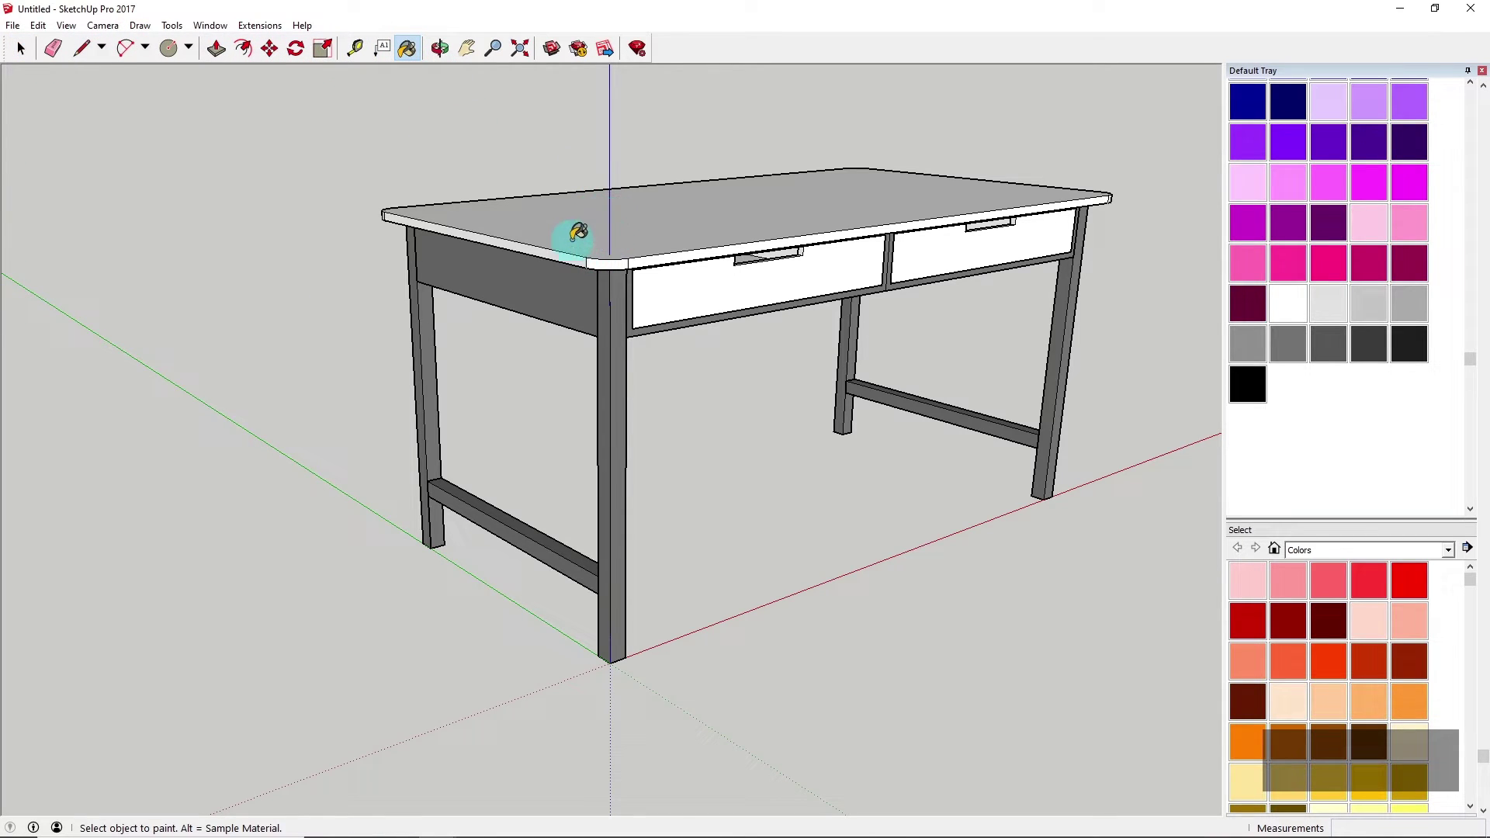
pyautogui.scroll(10, 1325, 206)
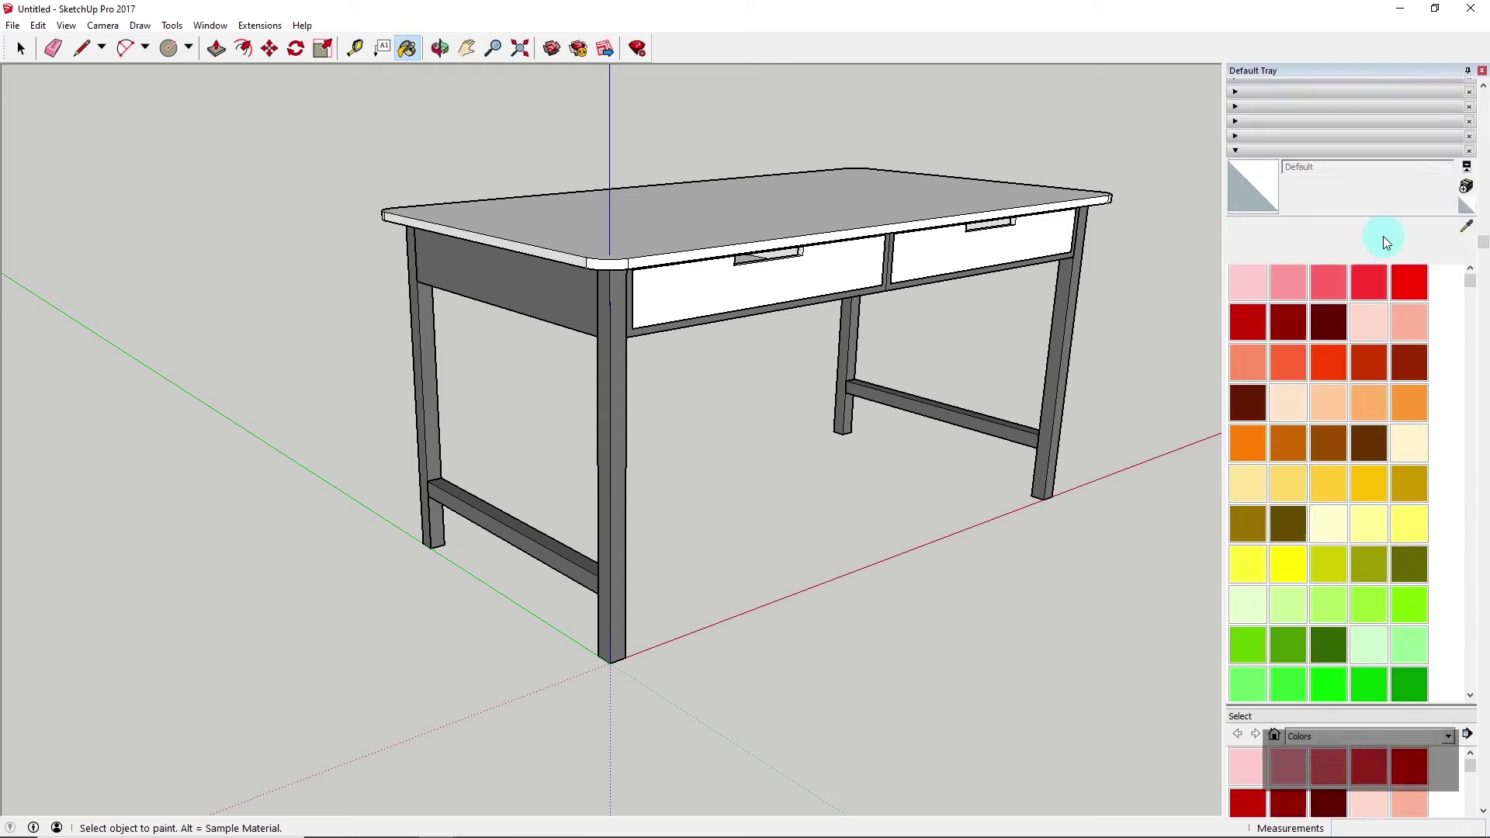
pyautogui.press('alt')
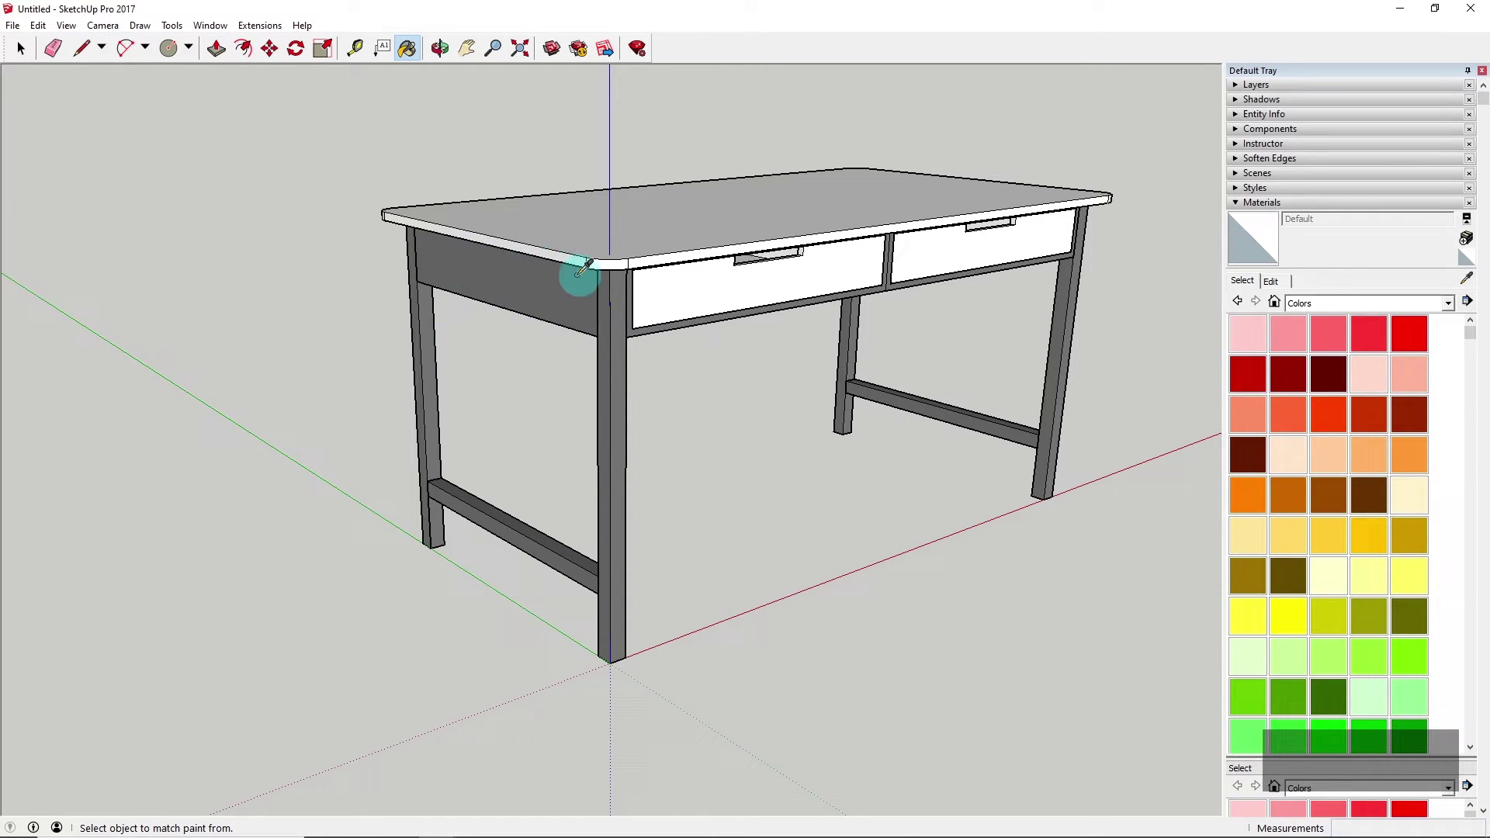
pyautogui.keyDown('alt'); pyautogui.click(526, 273); pyautogui.keyUp('alt')
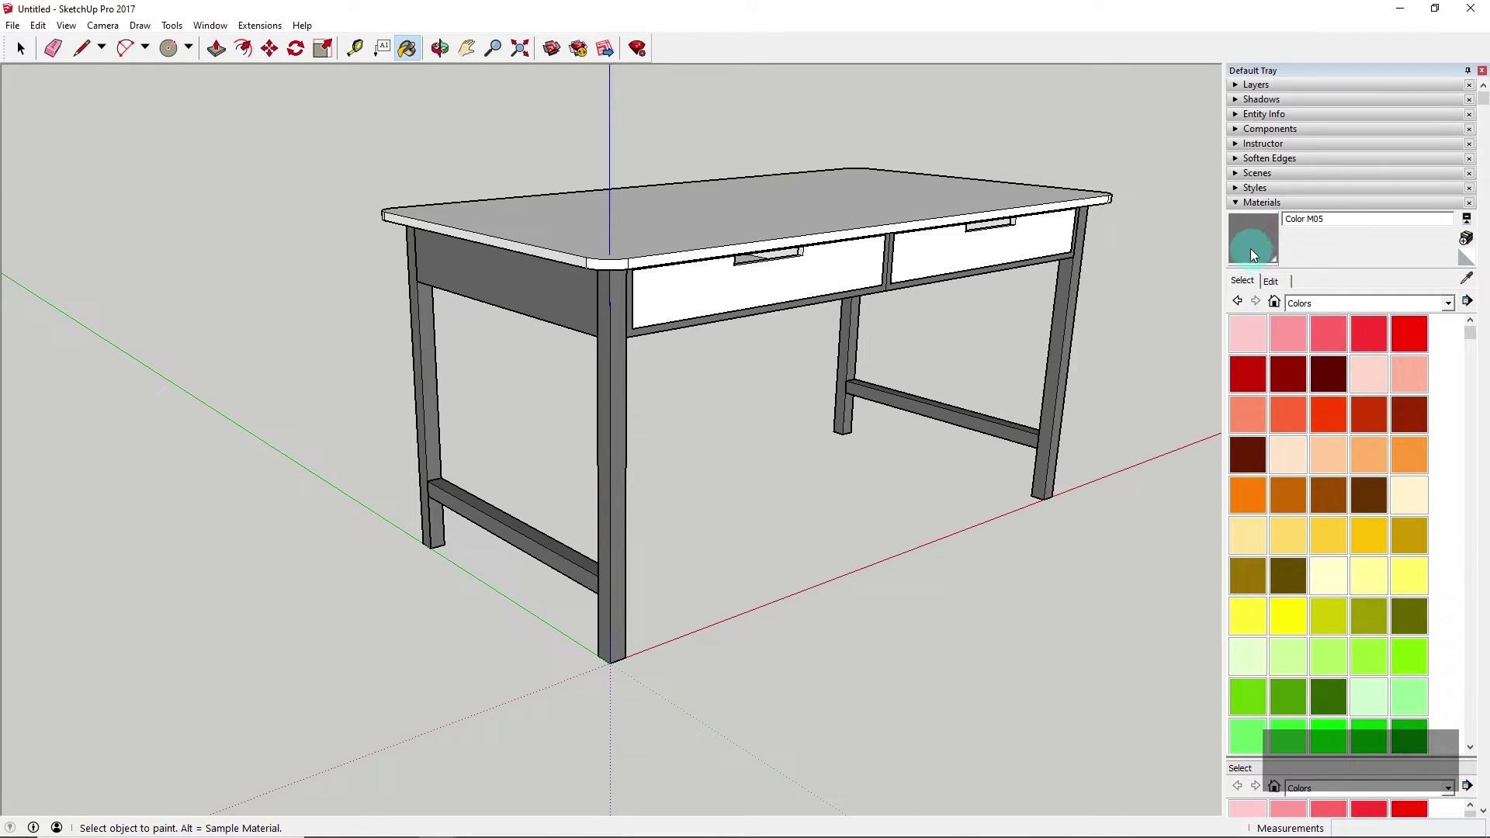
# Open Color M05 for editing and view its RGB and HSB color pickers before returning to Color Wheel
pyautogui.click(1272, 282)
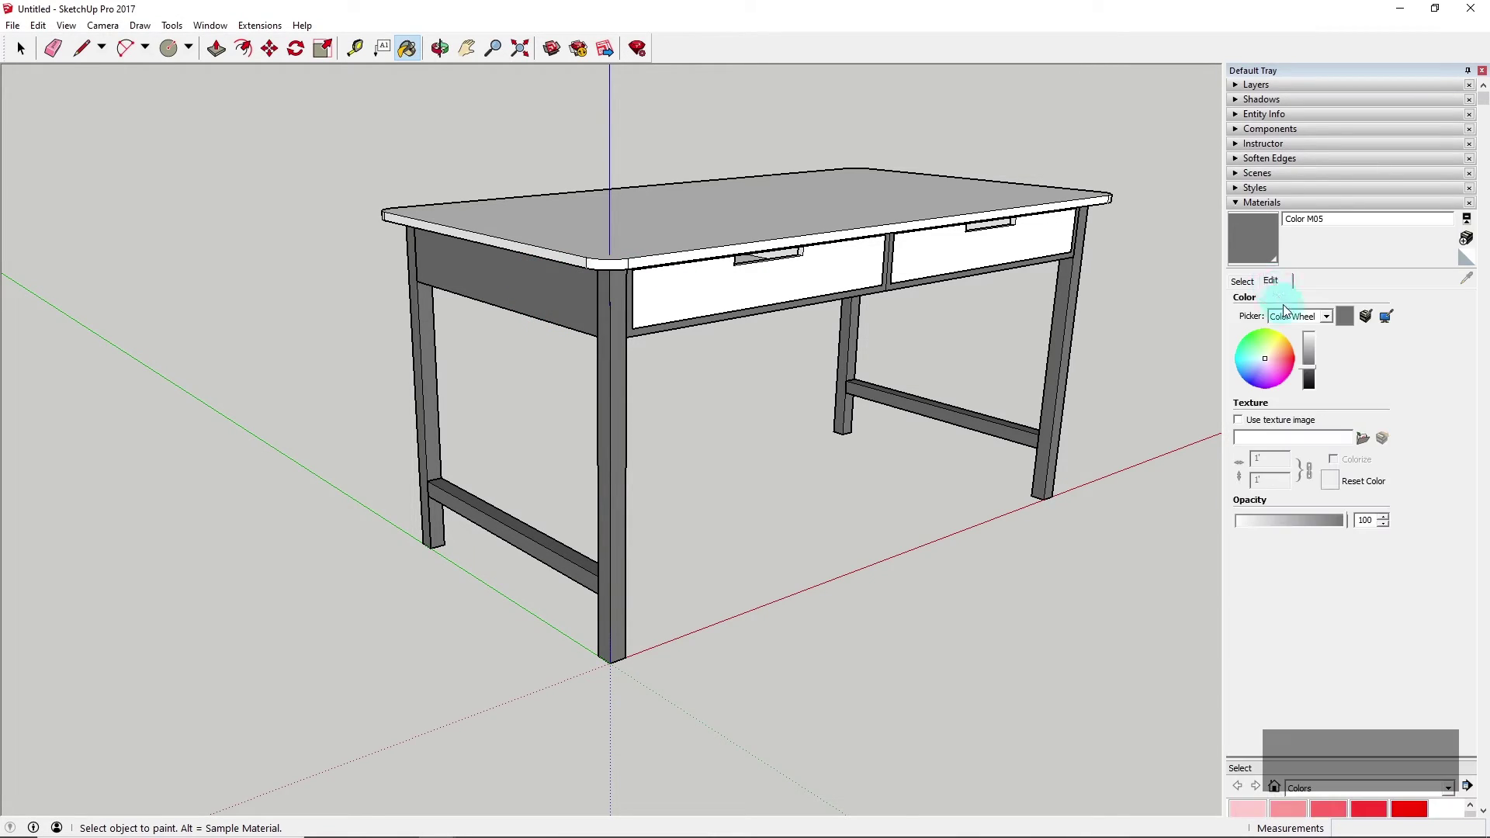
pyautogui.click(1306, 349)
pyautogui.click(1294, 318)
pyautogui.click(1287, 359)
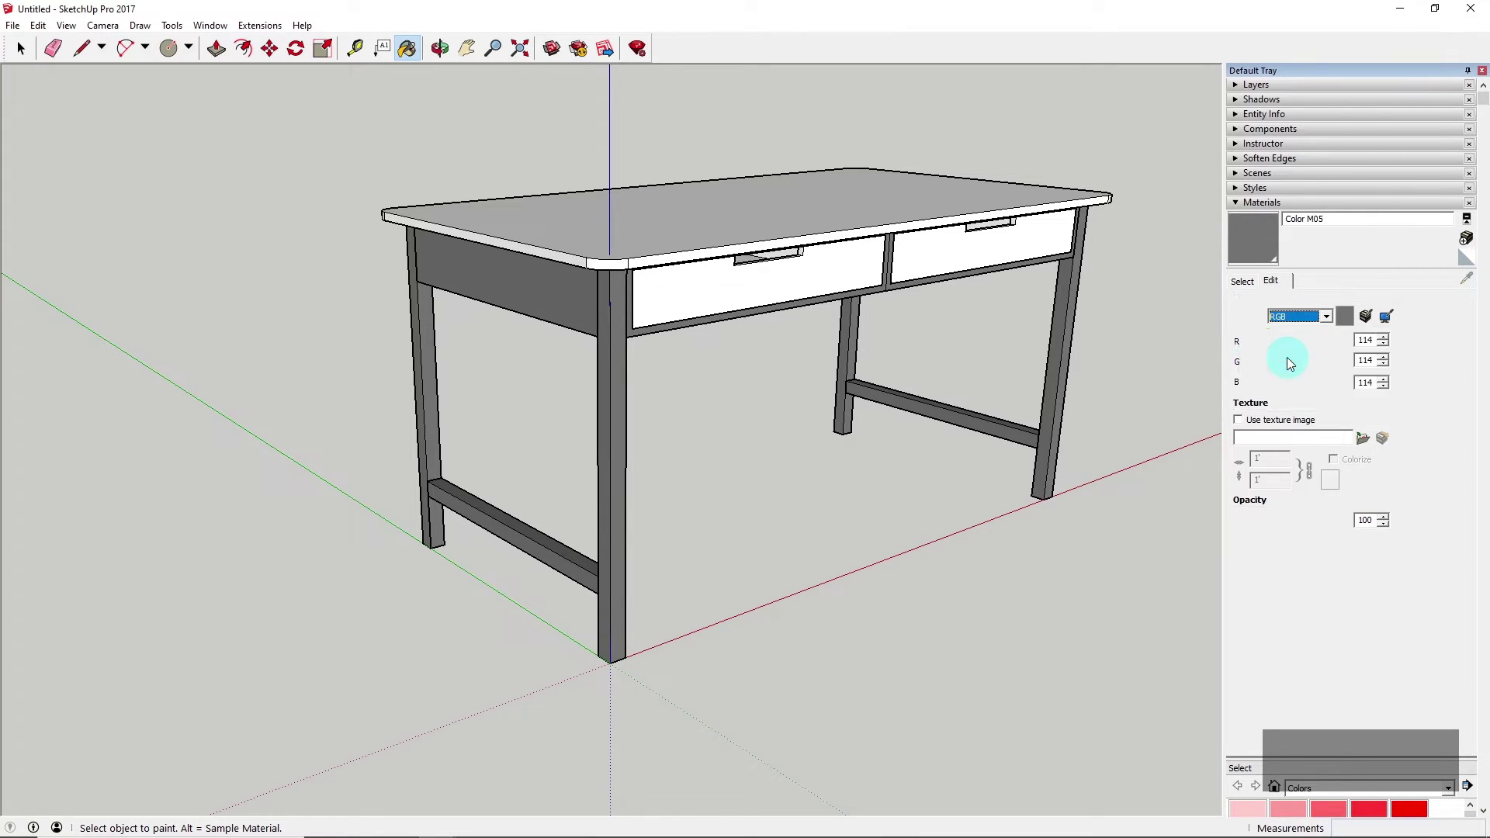
pyautogui.click(1299, 316)
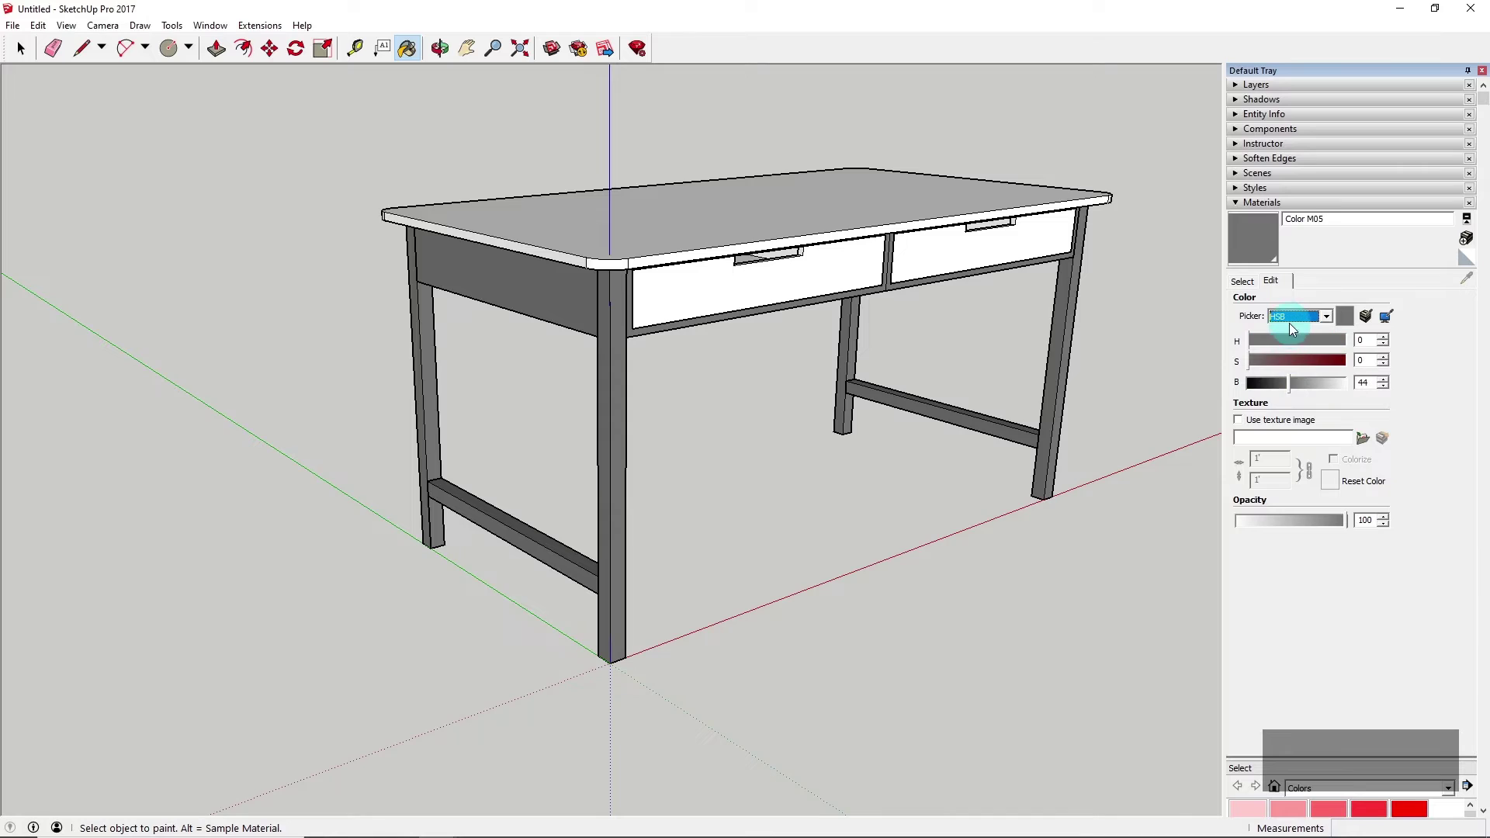
pyautogui.click(1290, 320)
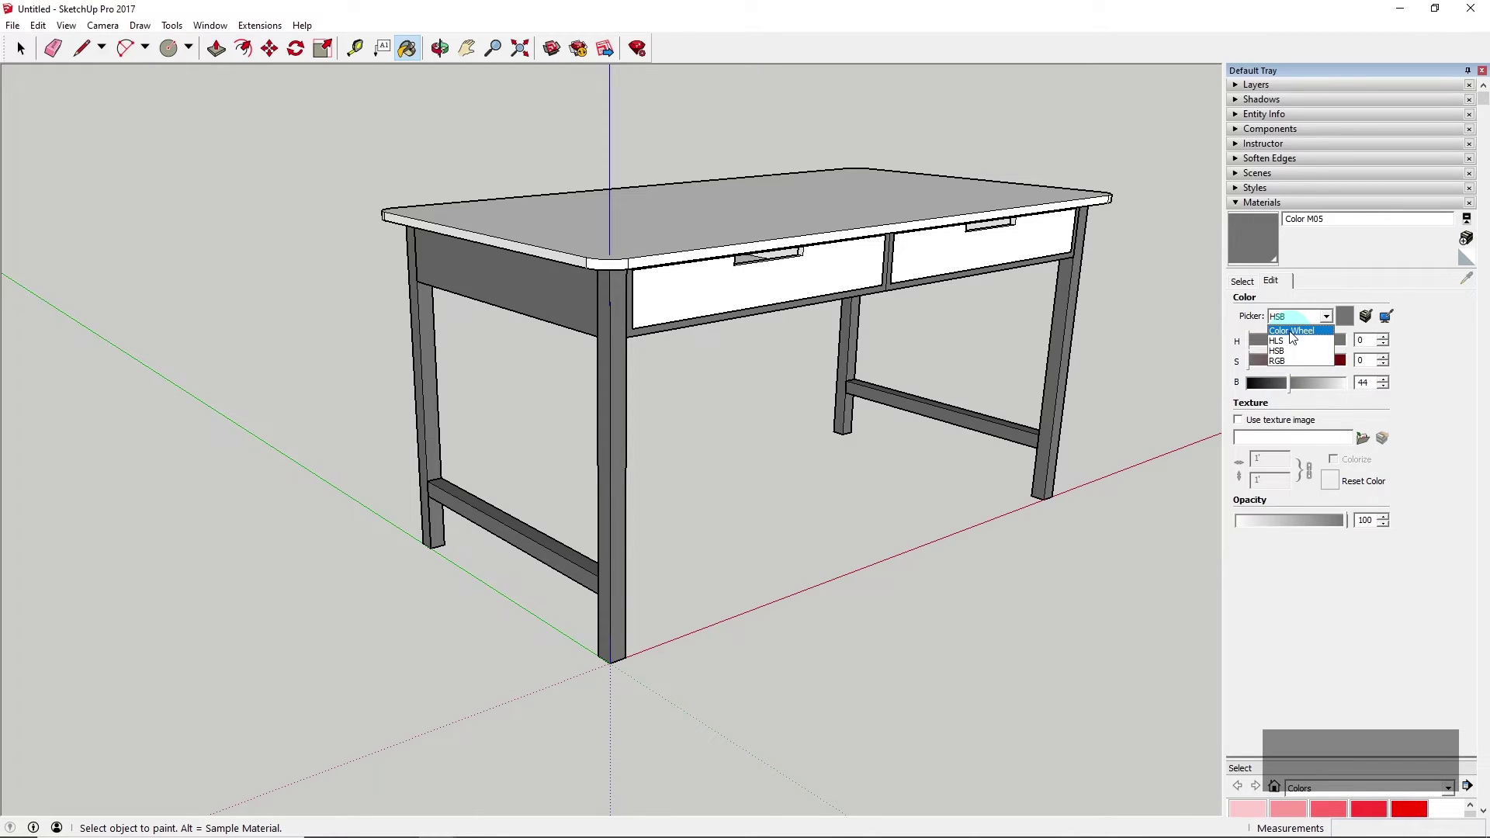
pyautogui.click(1292, 331)
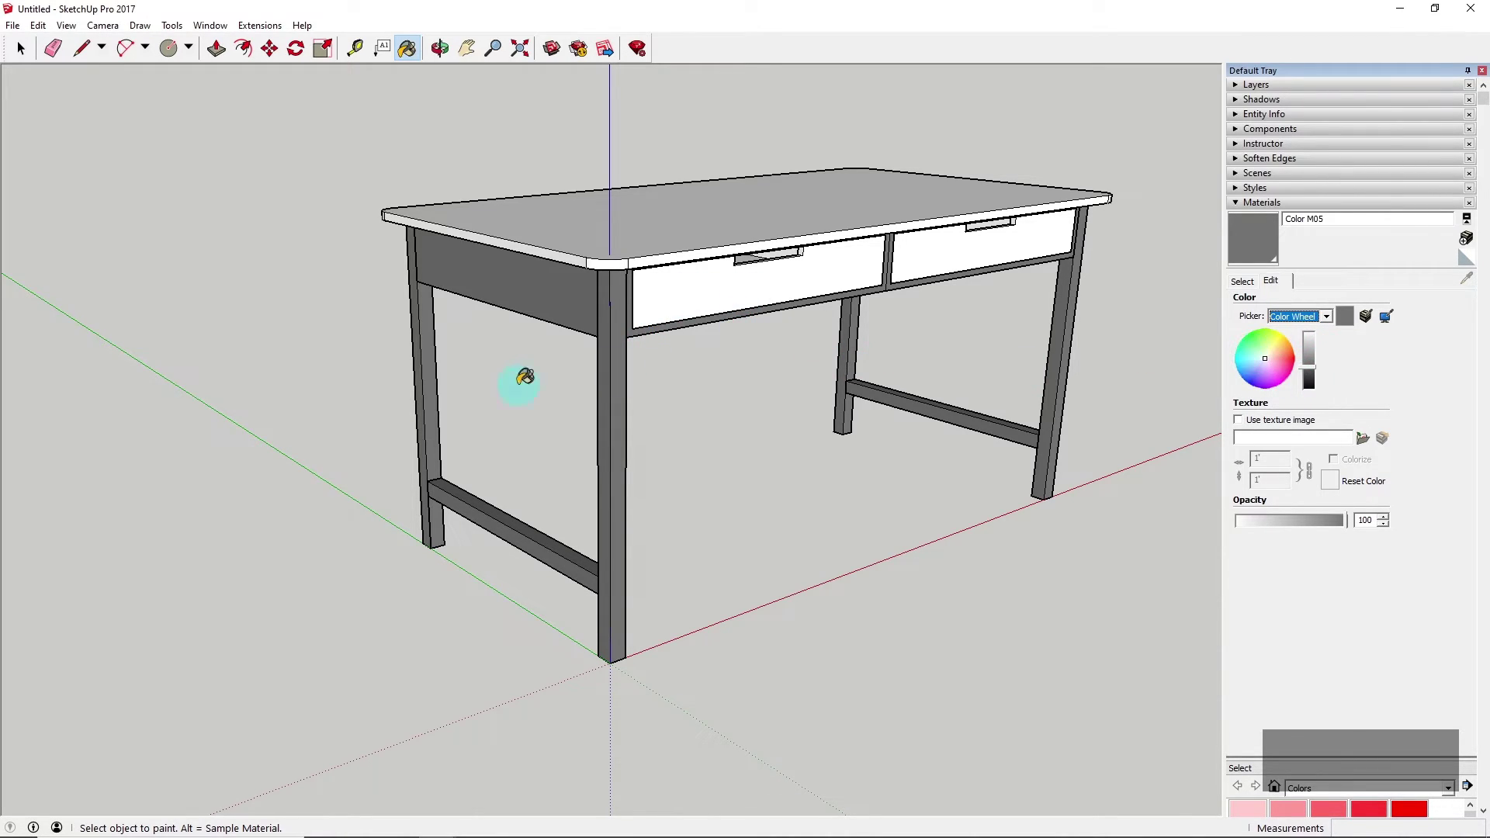
# Try a very dark teal for Color M05 on the color wheel, and revert it to the original grey
pyautogui.moveTo(1281, 365)
pyautogui.mouseDown()
pyautogui.moveTo(1250, 353)
pyautogui.moveTo(1302, 361)
pyautogui.moveTo(1309, 386)
pyautogui.moveTo(1252, 358)
pyautogui.mouseUp()
pyautogui.click(1269, 353)
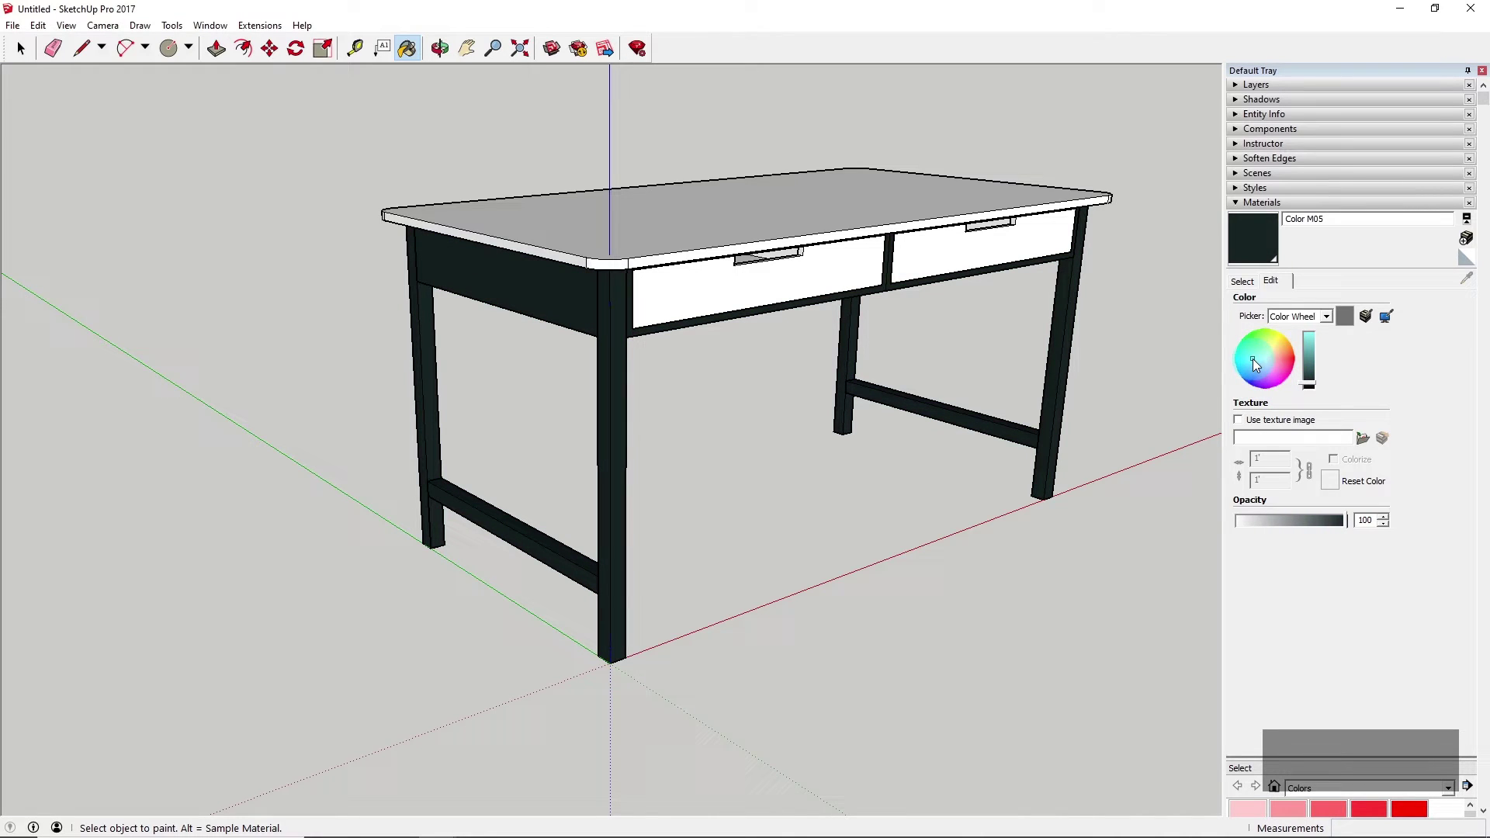
pyautogui.click(1346, 322)
pyautogui.moveTo(708, 412); pyautogui.dragTo(682, 299, button='middle')
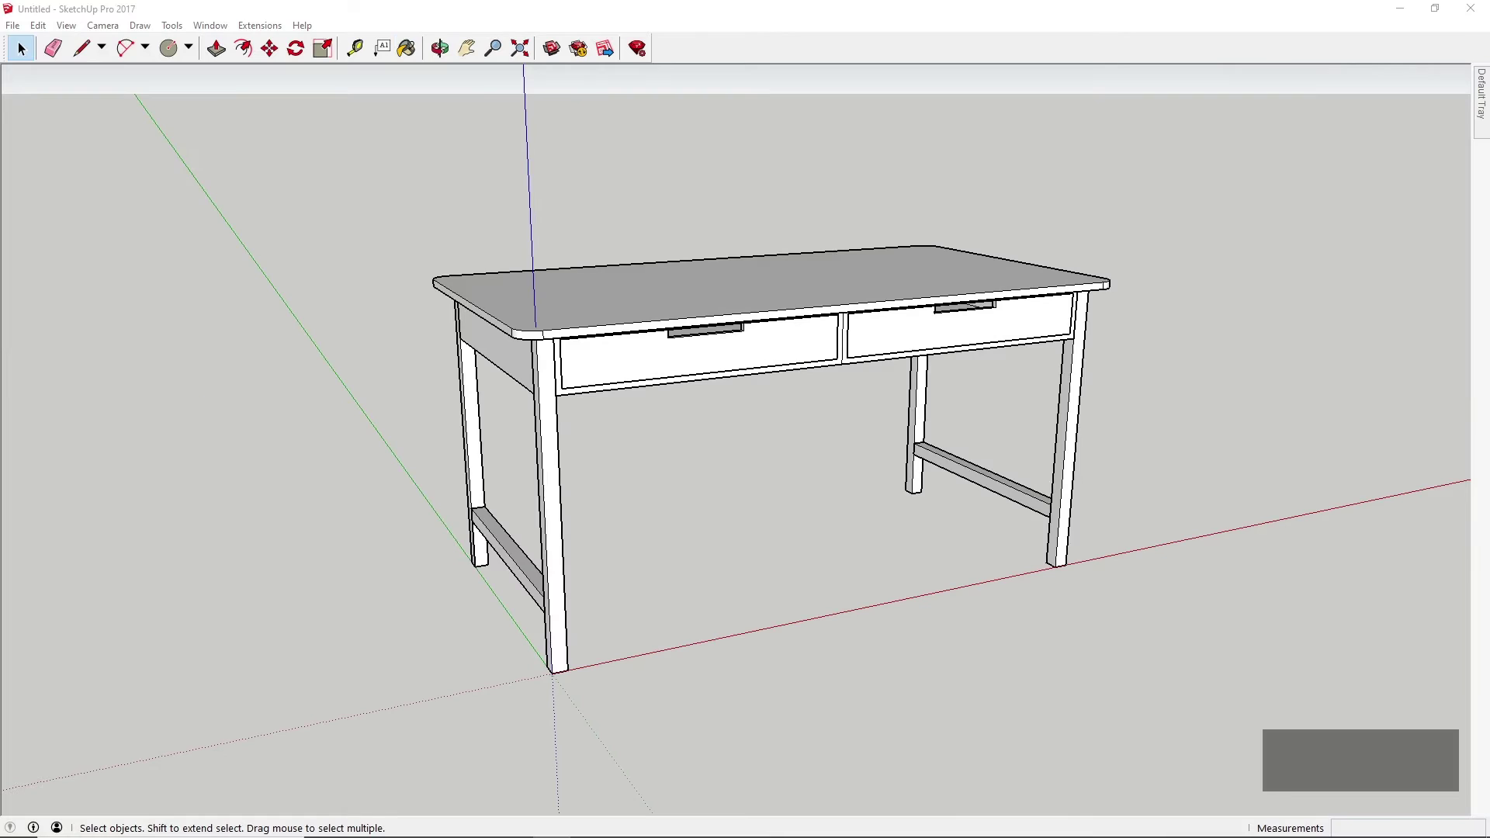
# Pin the Default Tray open beside the unpainted desk
pyautogui.click(1255, 316)
pyautogui.moveTo(576, 311); pyautogui.dragTo(598, 249, button='middle')
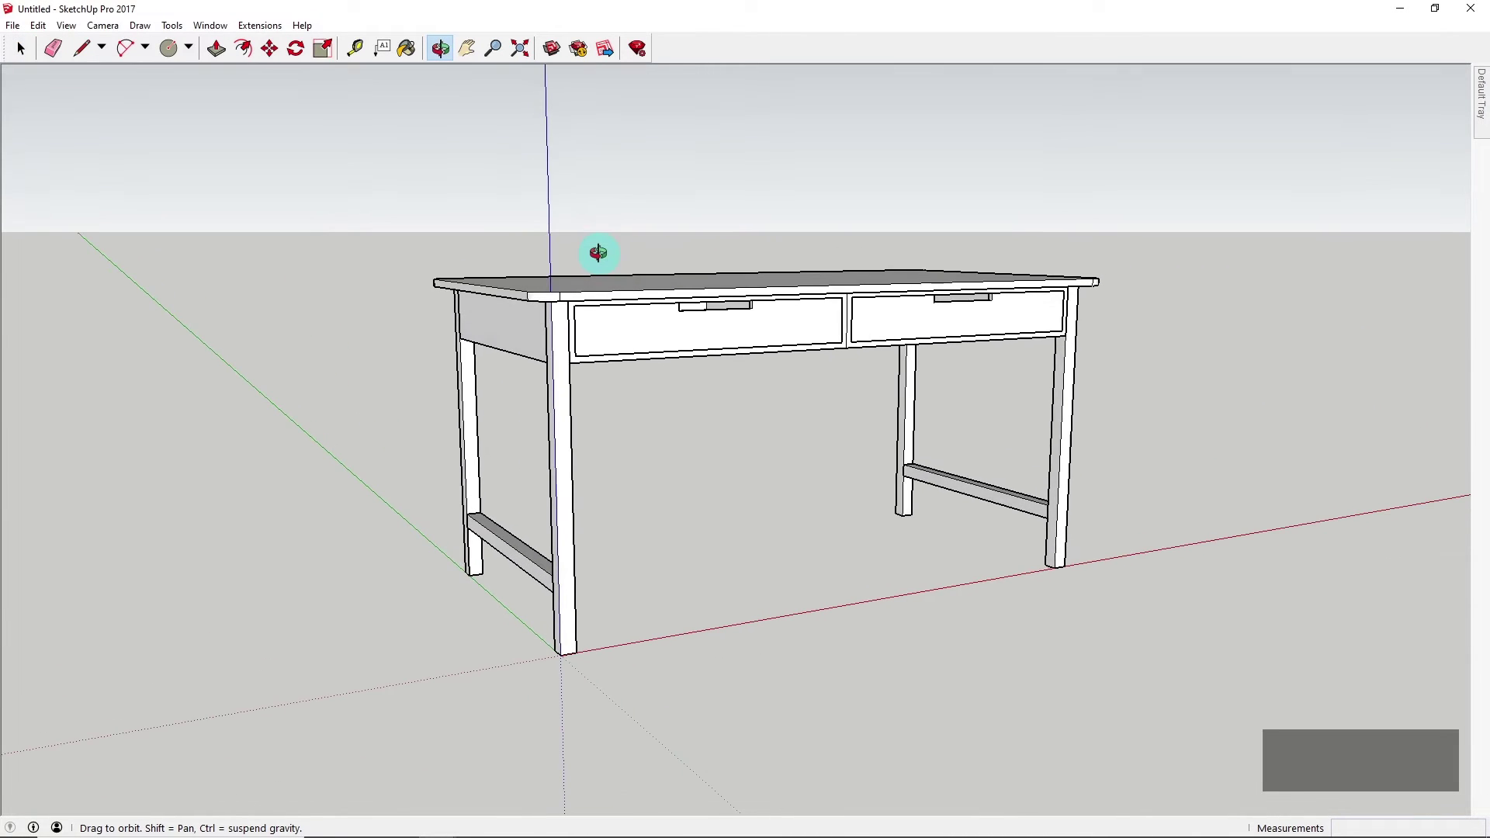
pyautogui.press('space')
pyautogui.moveTo(473, 416); pyautogui.dragTo(655, 327, button='middle')
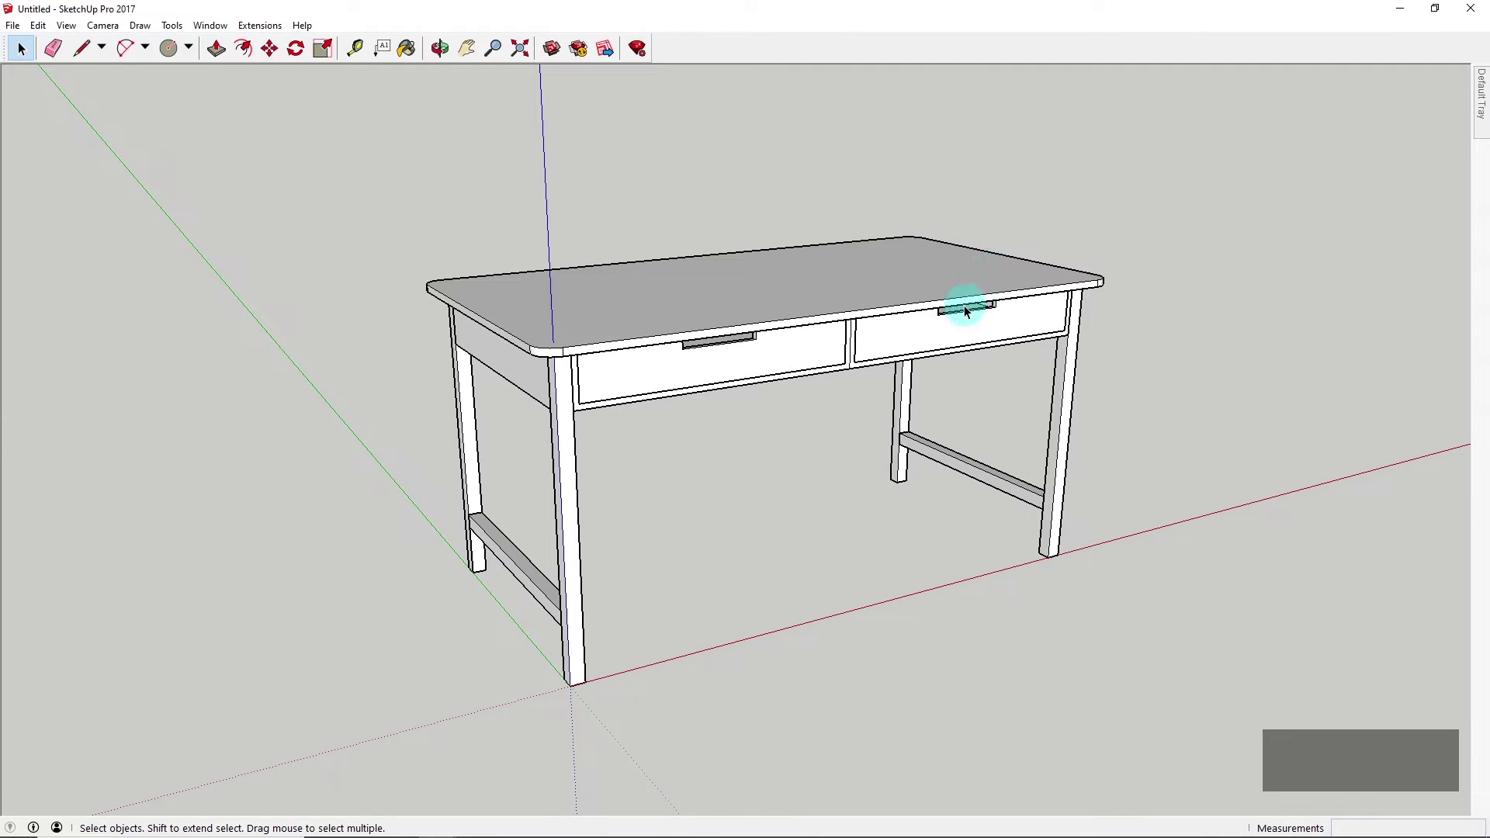
pyautogui.moveTo(1478, 104)
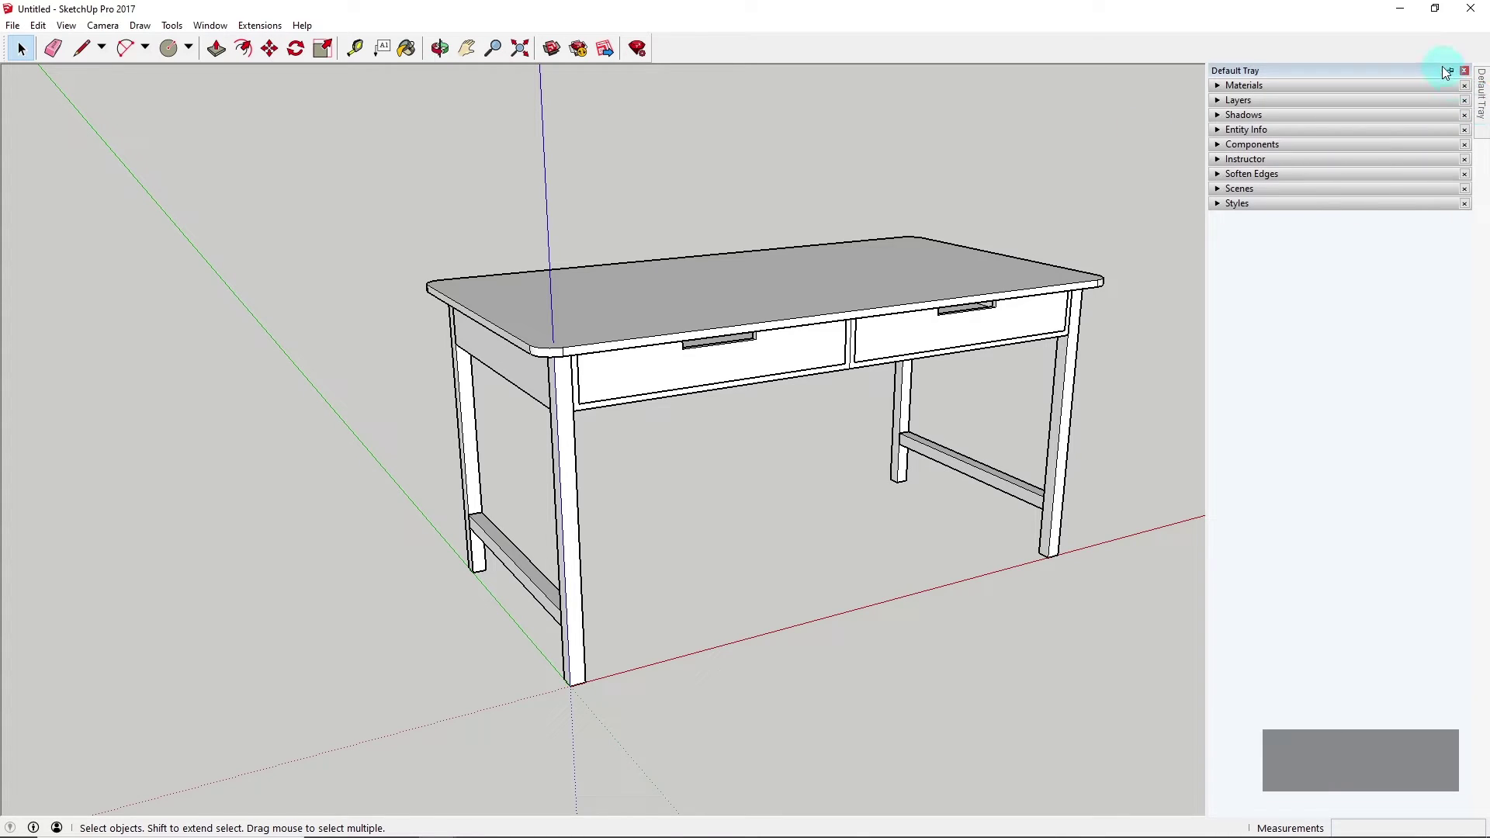
pyautogui.click(1453, 72)
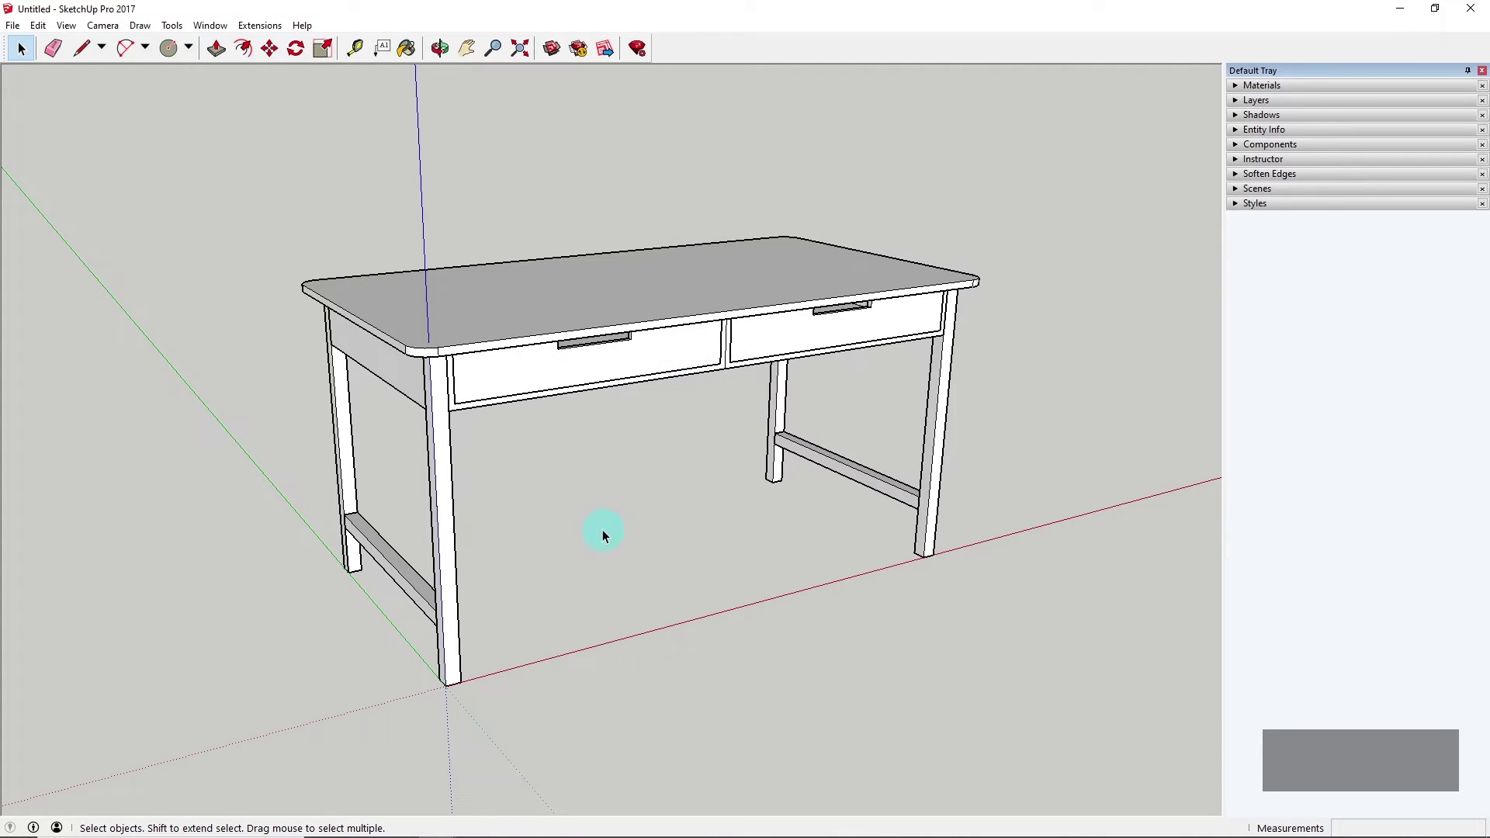
pyautogui.moveTo(454, 569); pyautogui.dragTo(455, 490, button='middle')
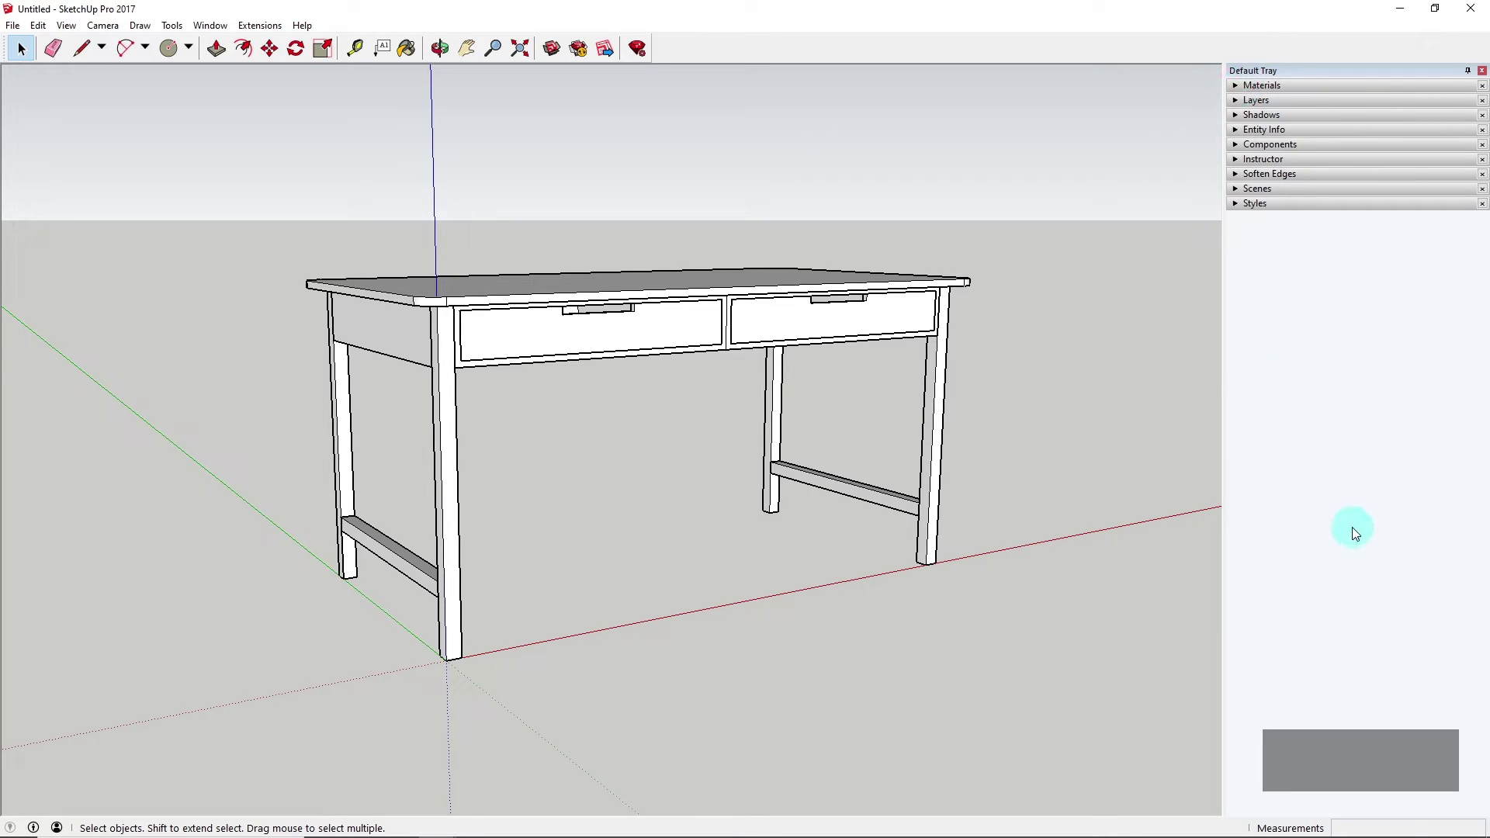
# Expand the Materials section of the Default Tray and enlarge its upper area of color swatches
pyautogui.click(1236, 160)
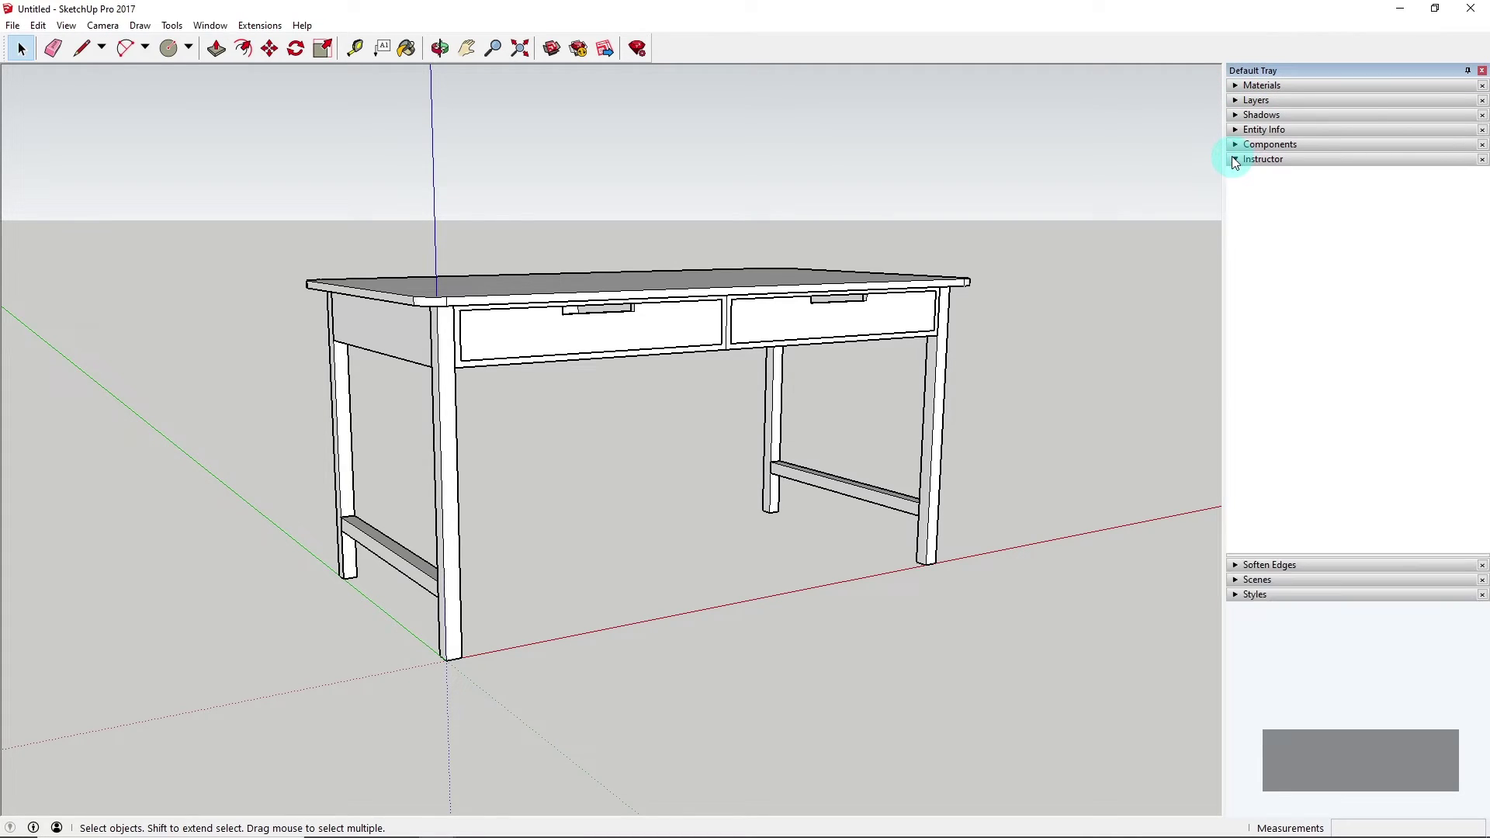
pyautogui.click(1236, 160)
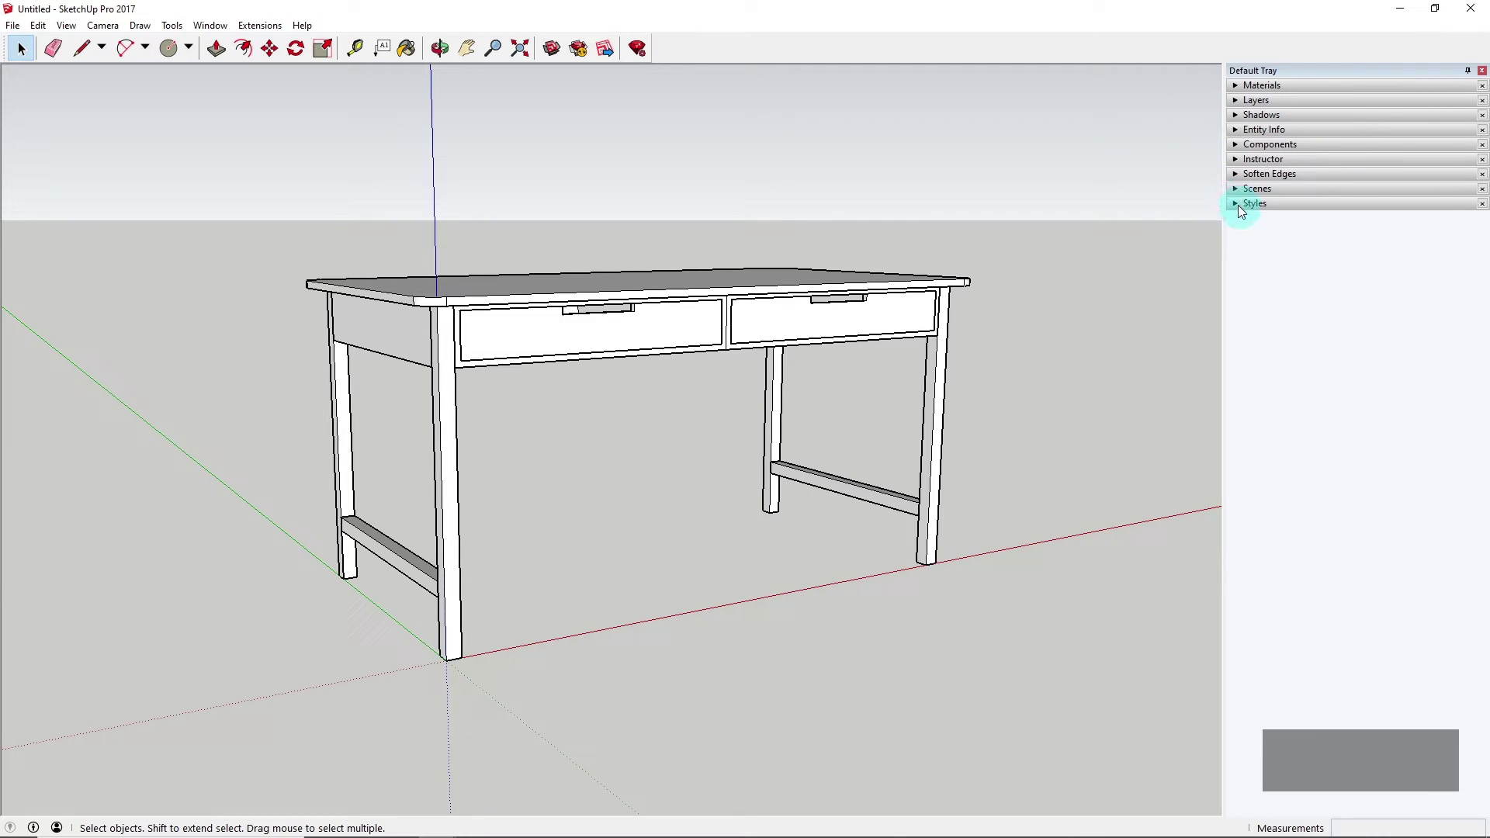
pyautogui.click(1233, 85)
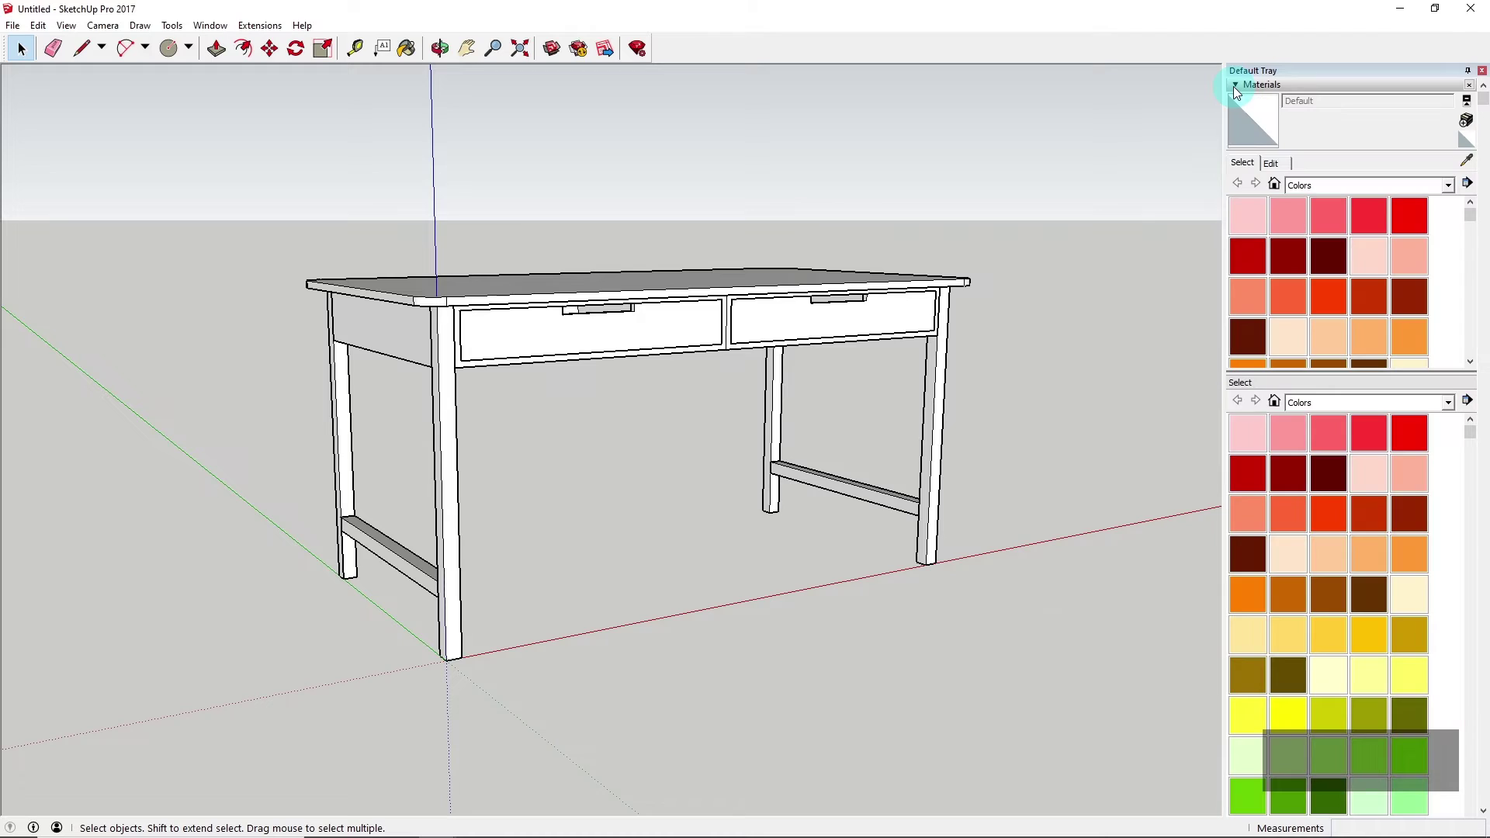
pyautogui.scroll(-5, 1325, 231)
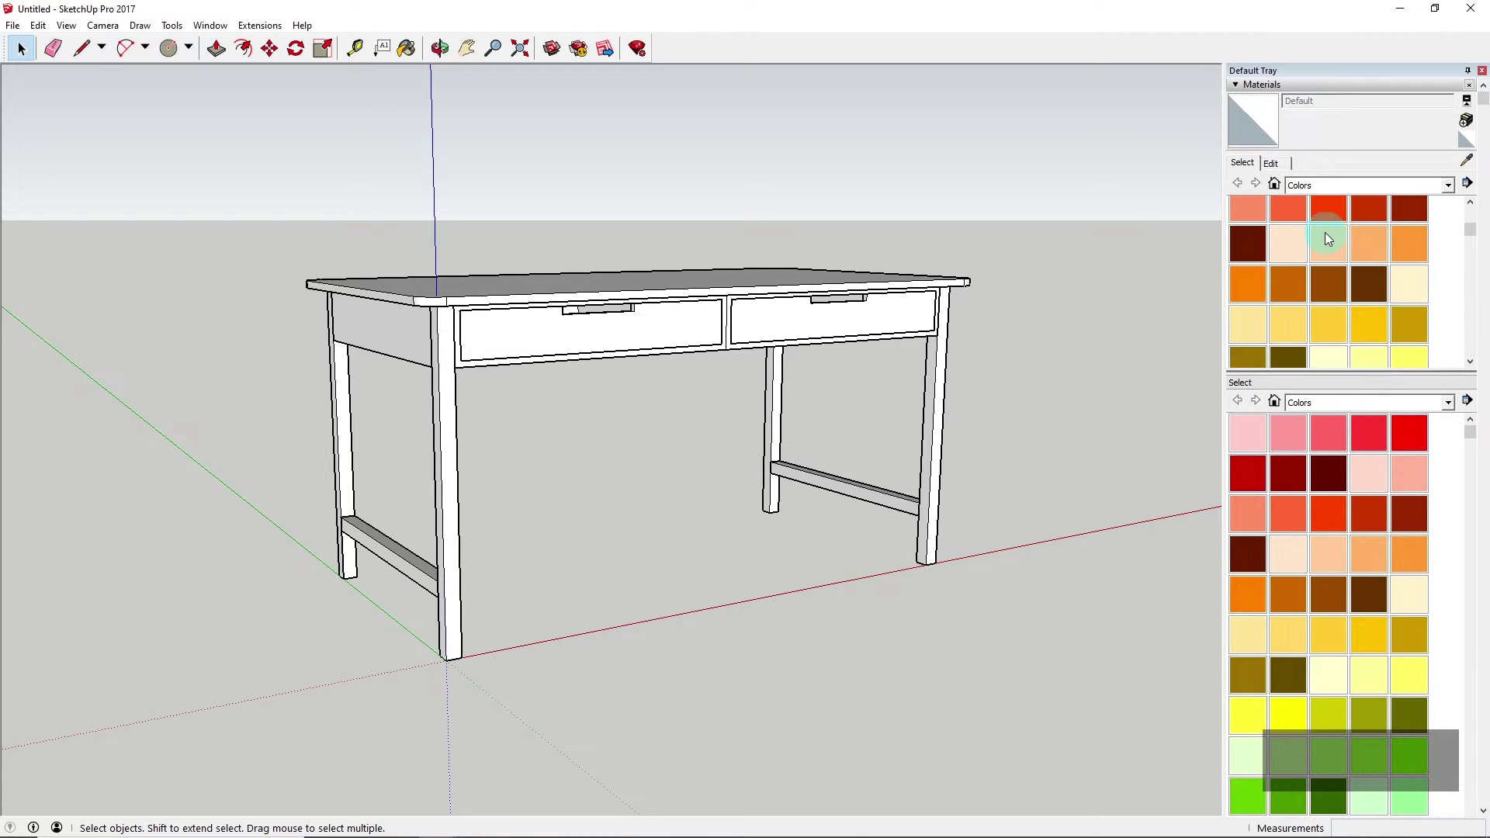
pyautogui.scroll(-5, 1320, 511)
pyautogui.scroll(5, 1319, 510)
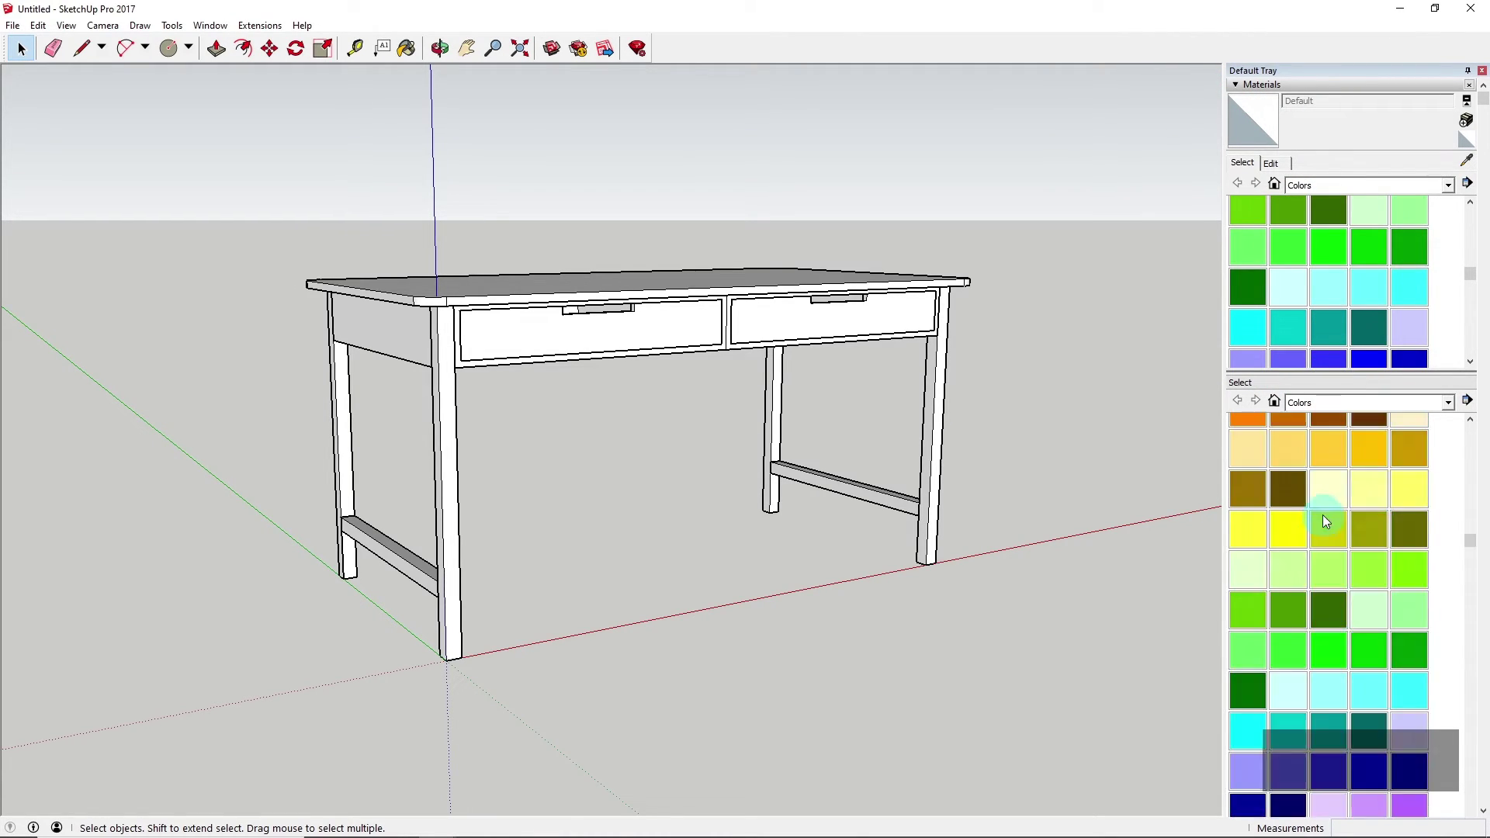
pyautogui.scroll(2, 1329, 280)
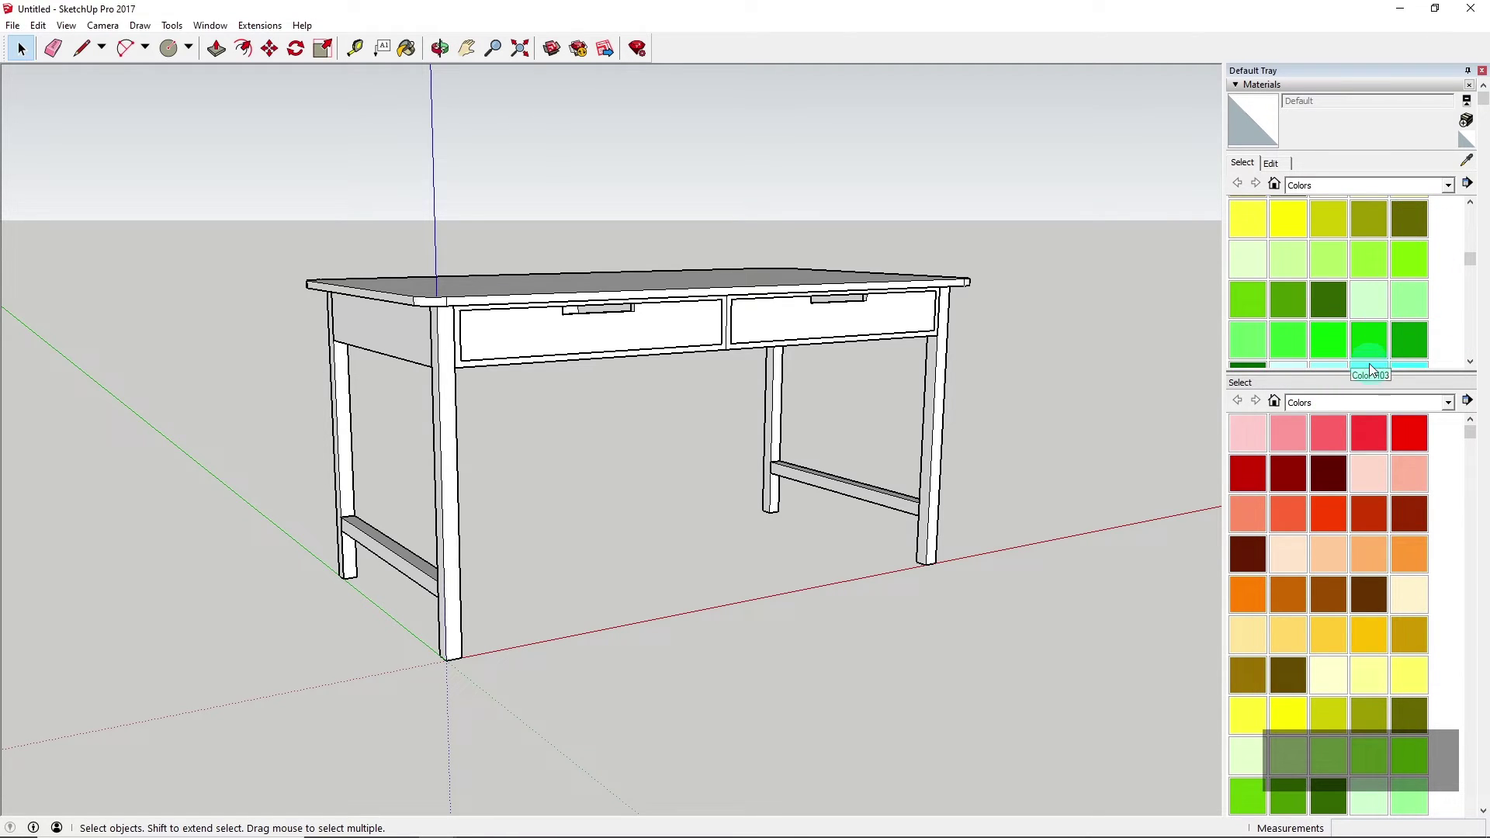
pyautogui.moveTo(1370, 377); pyautogui.dragTo(1357, 640)
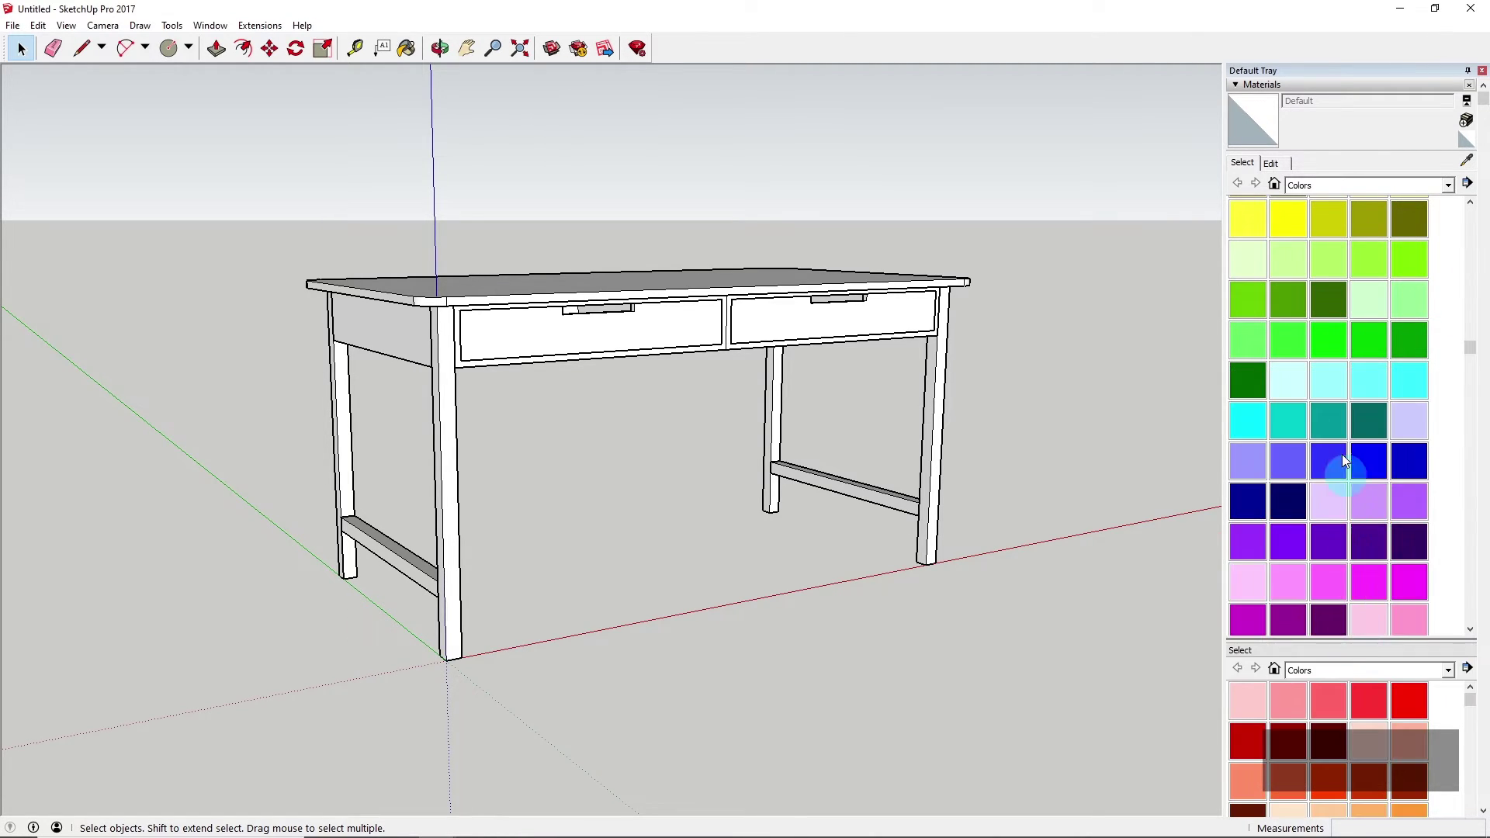
pyautogui.scroll(5, 1326, 233)
# Browse the Asphalt and Concrete material collection and pick Concrete Scored Jointless
pyautogui.click(1326, 184)
pyautogui.scroll(1, 1328, 222)
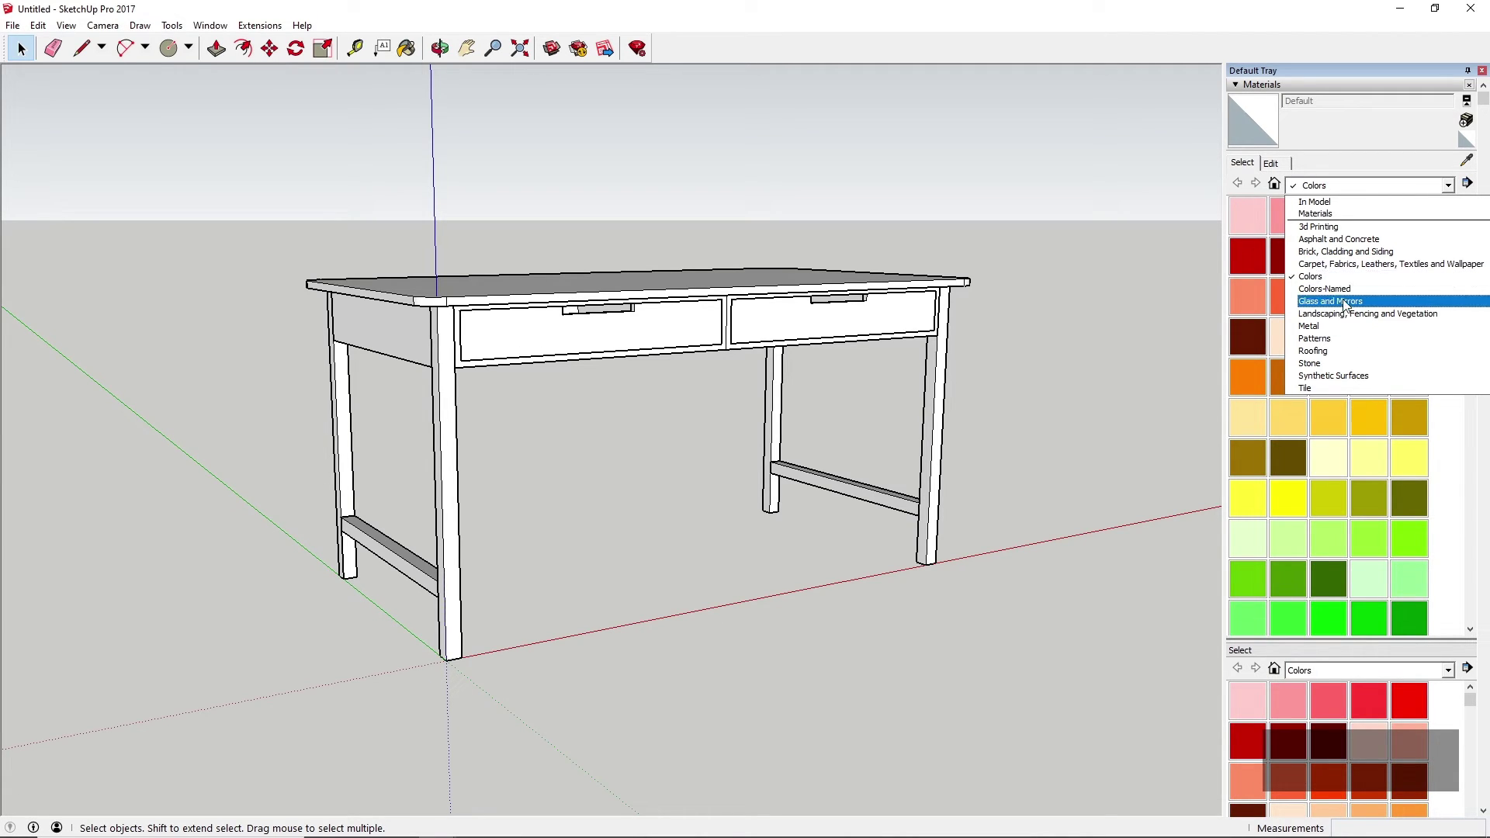
pyautogui.click(1340, 239)
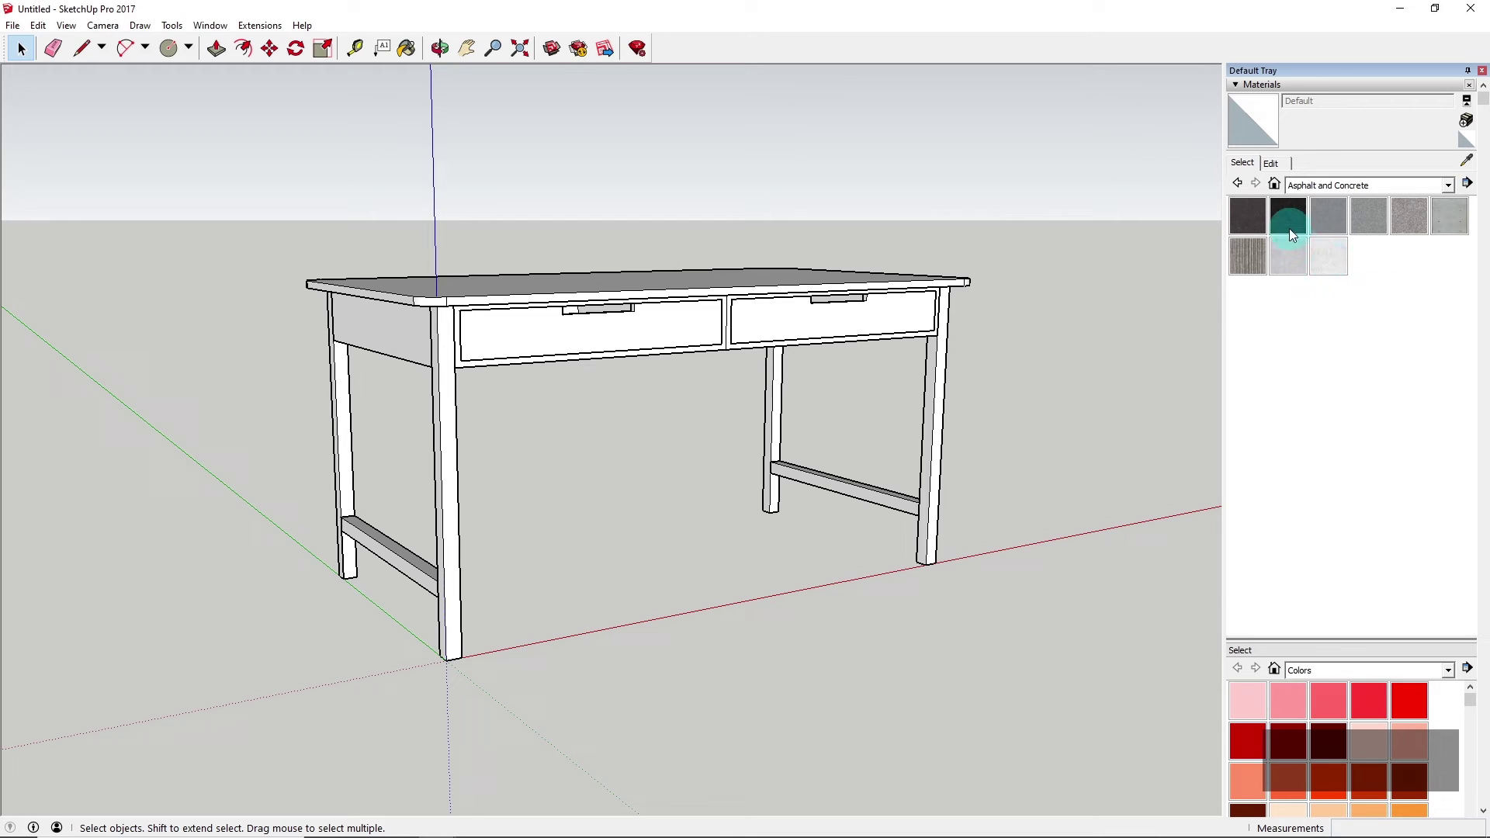
pyautogui.click(1242, 256)
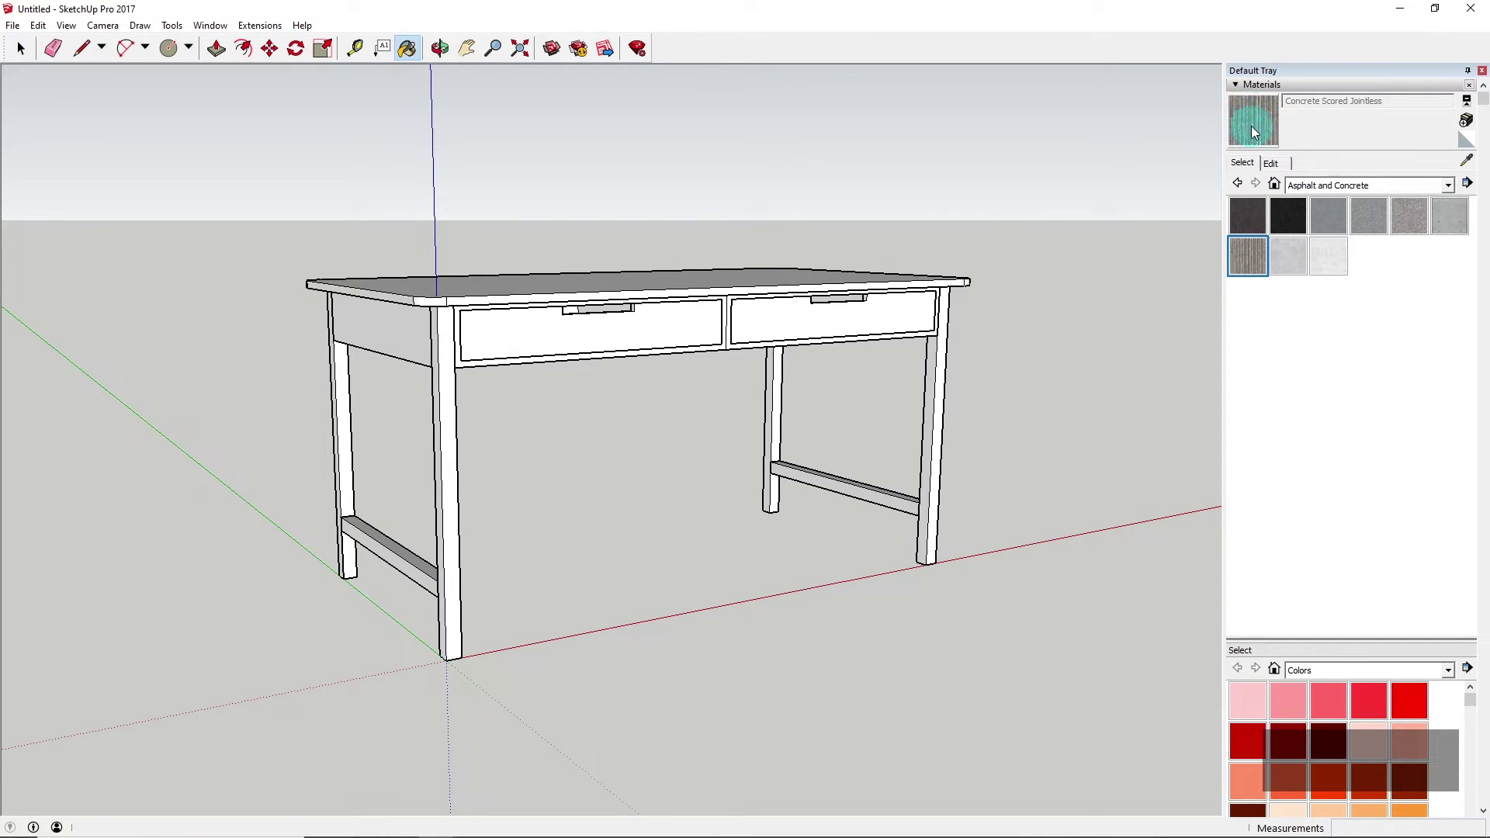
# Paint all four desk legs and both lower stretchers with Color M07 from the Colors collection
pyautogui.click(1290, 187)
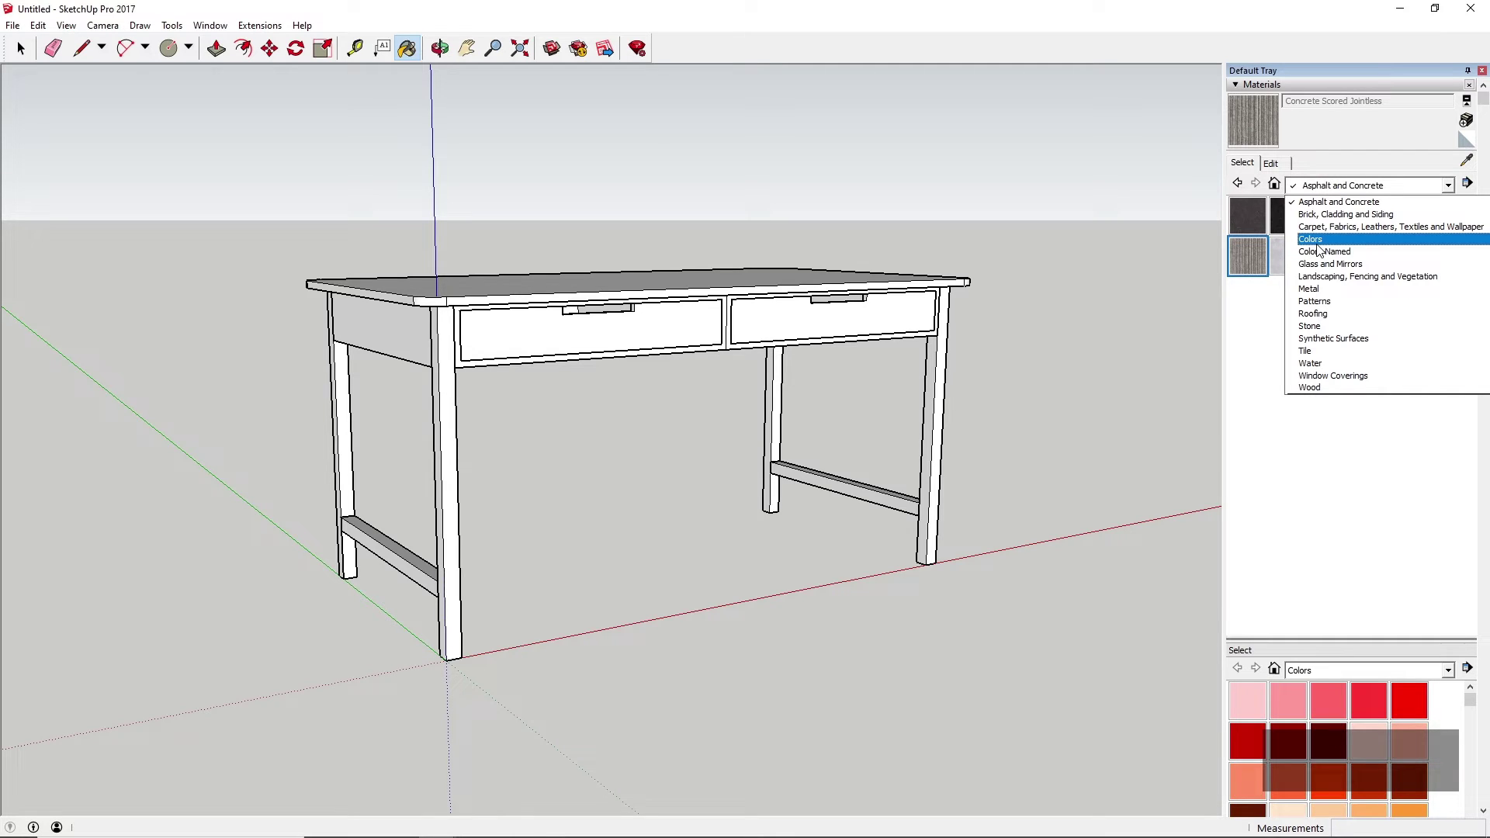
pyautogui.click(1318, 240)
pyautogui.scroll(-8, 1345, 411)
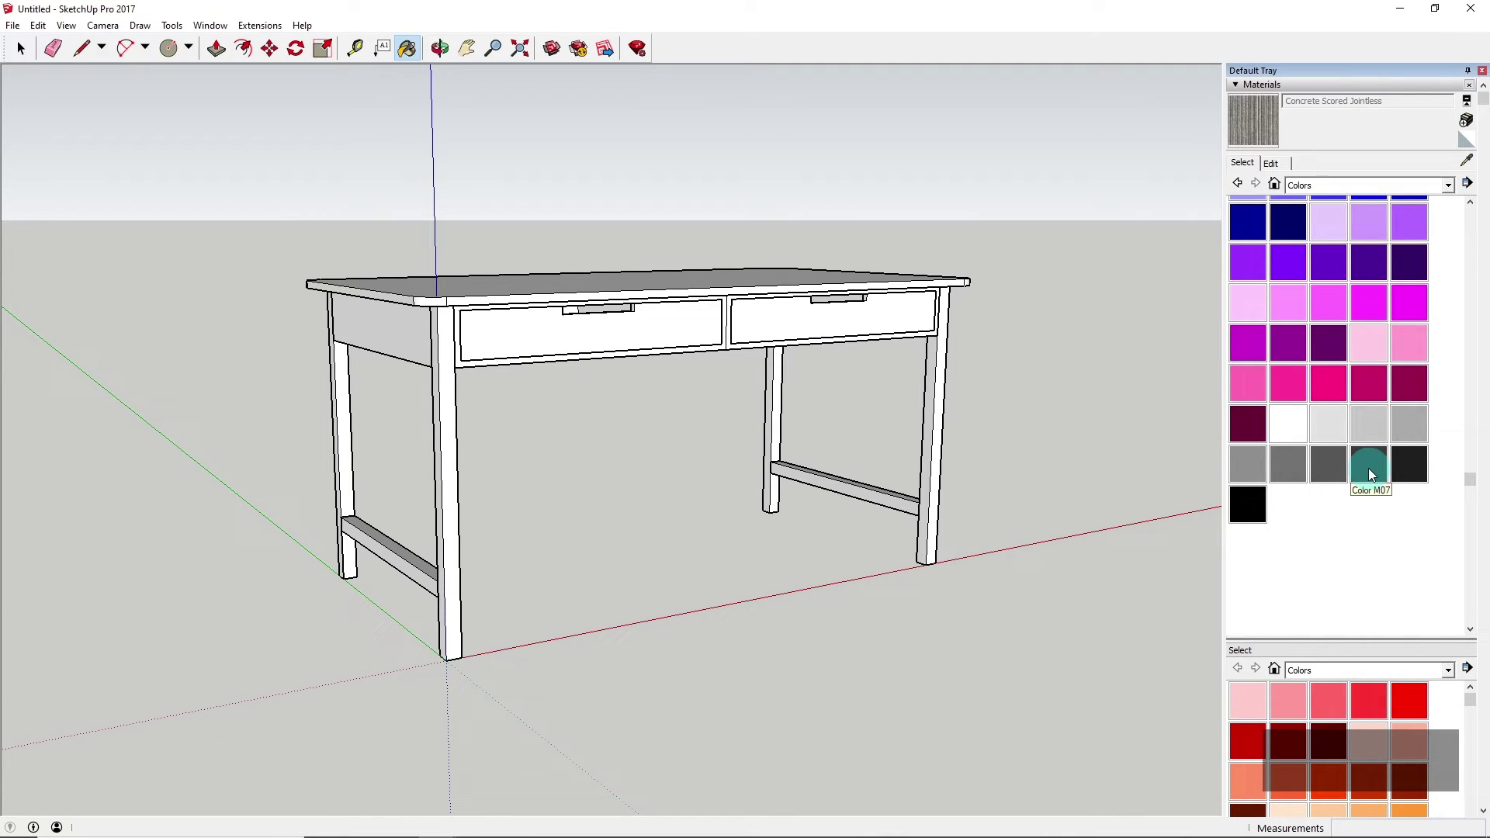
pyautogui.click(1370, 469)
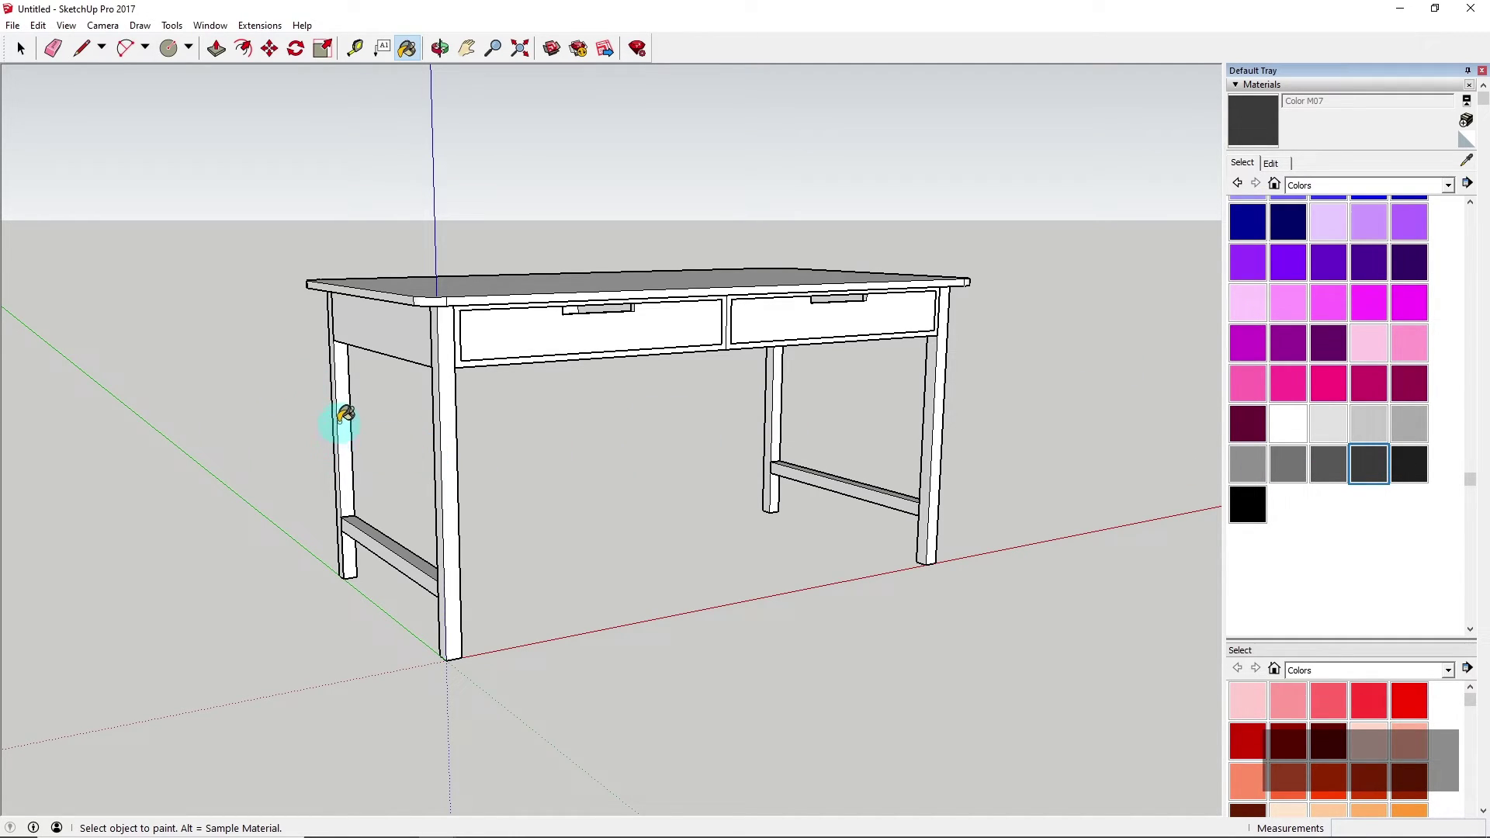
pyautogui.click(342, 419)
pyautogui.click(397, 544)
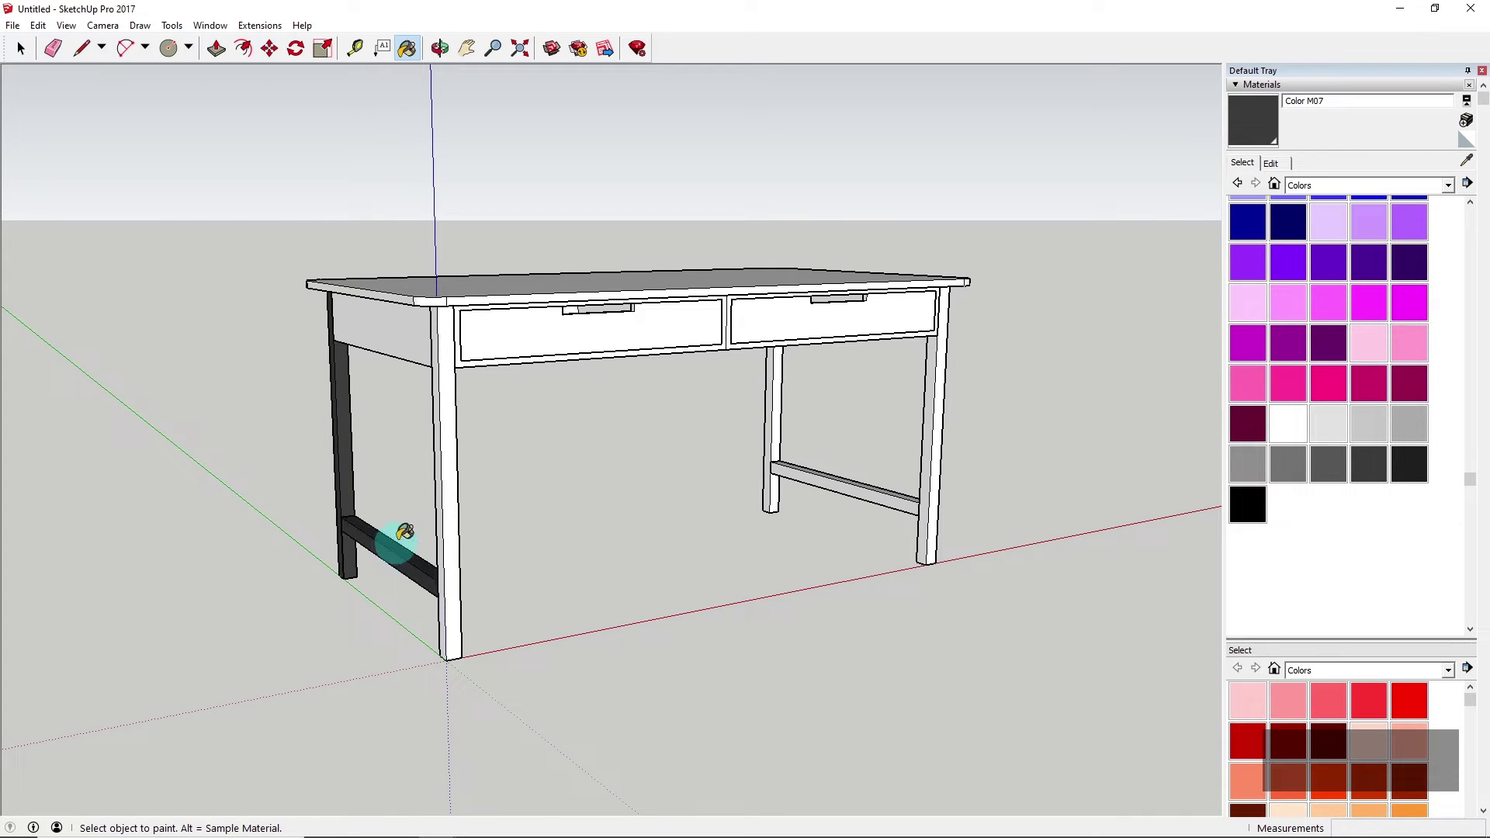
pyautogui.click(449, 451)
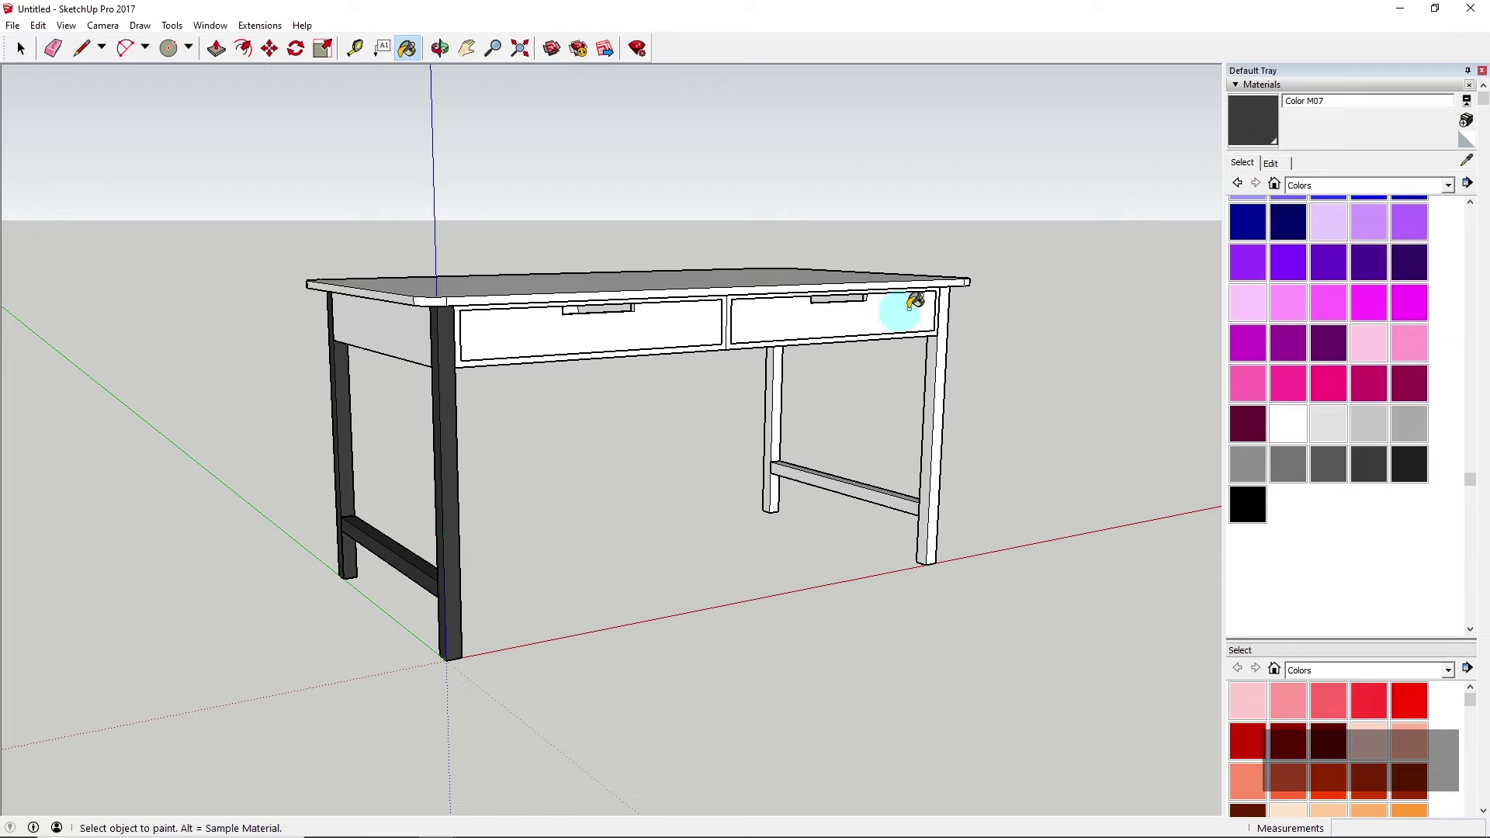
pyautogui.click(776, 396)
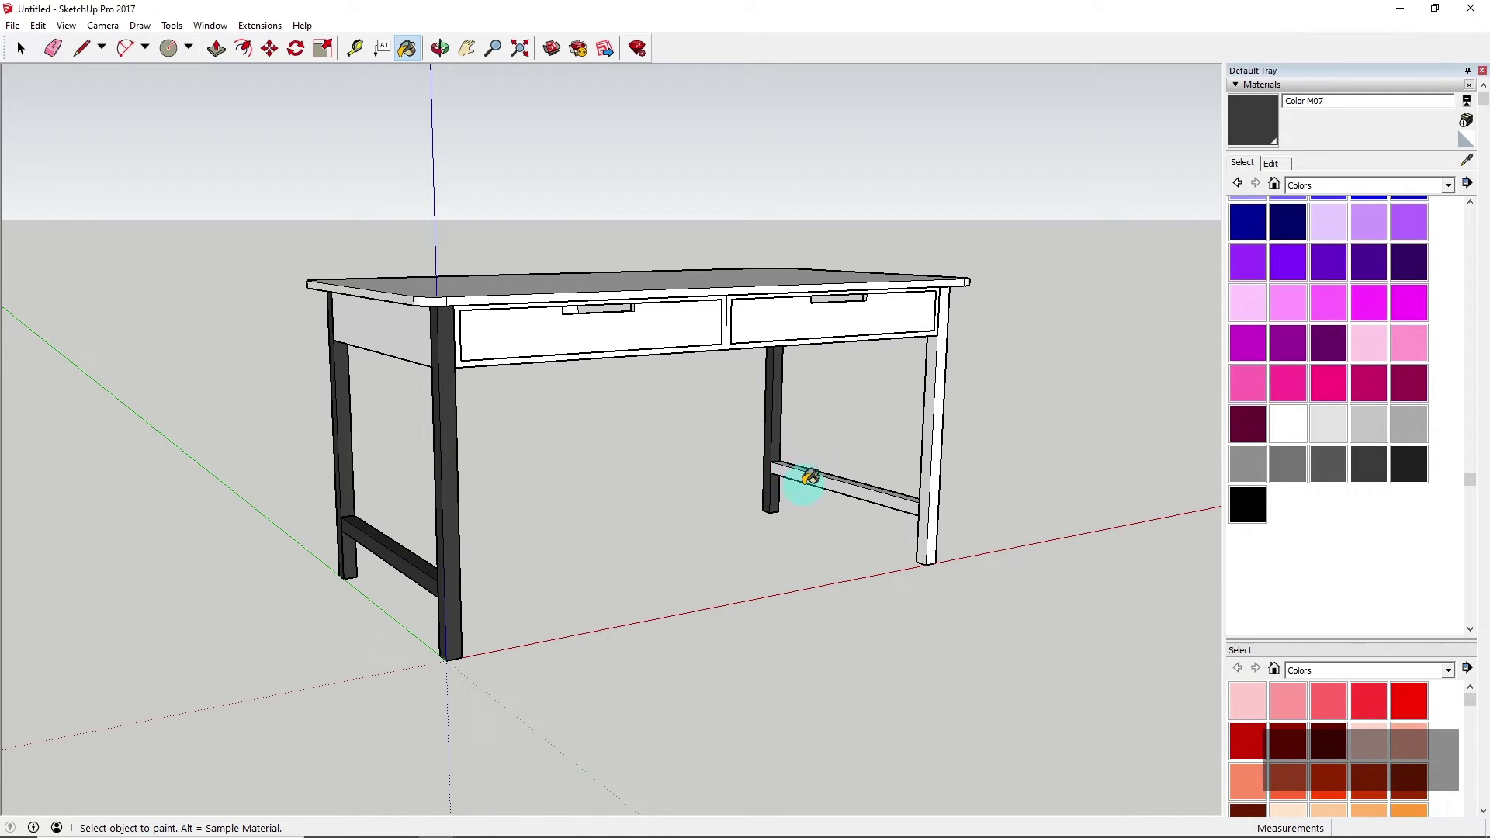
pyautogui.click(812, 470)
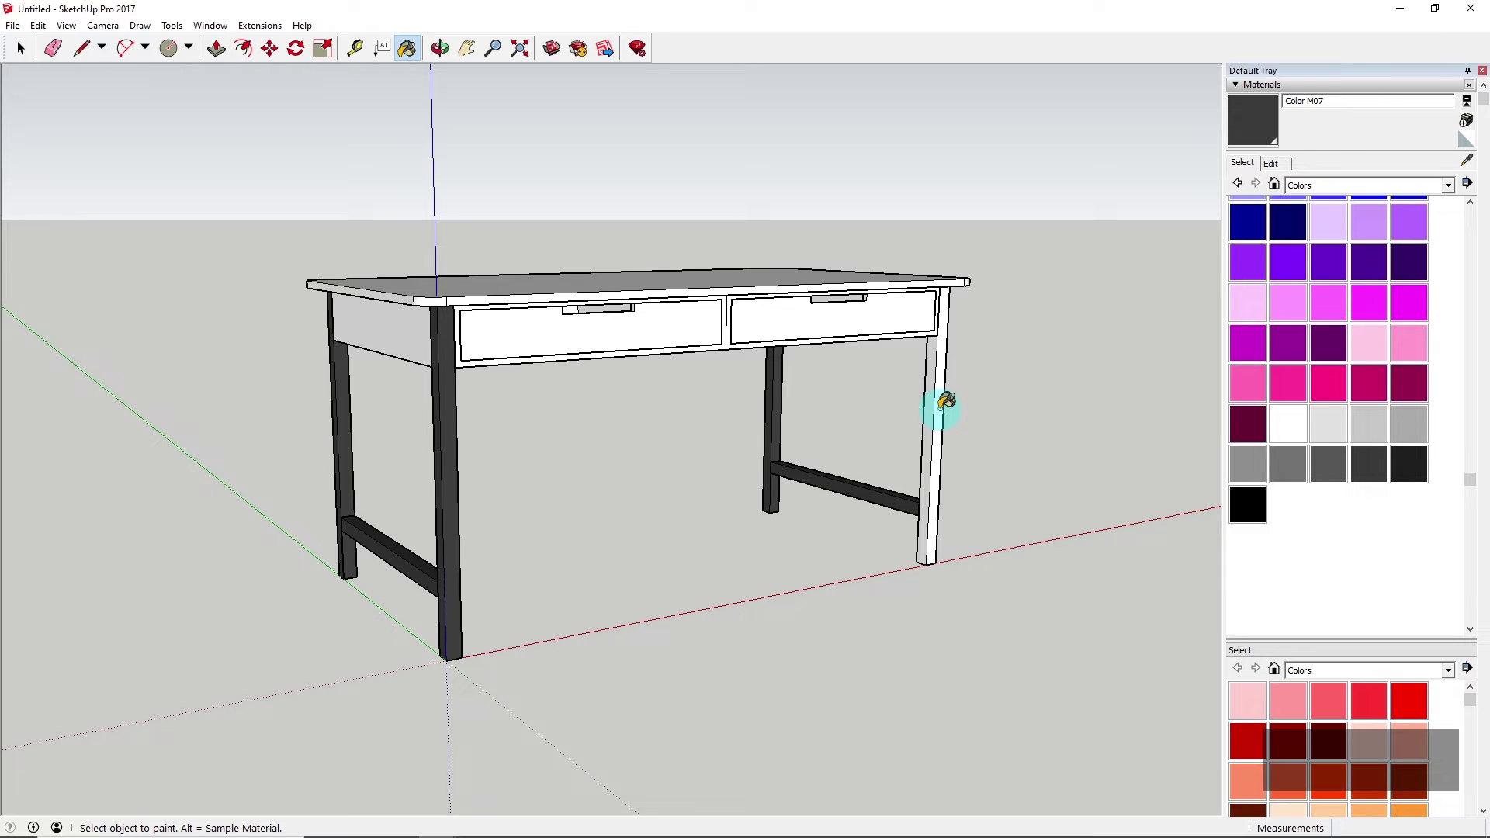
pyautogui.click(946, 403)
# Paint the desk's side panel and drawer frame with the same Color M07
pyautogui.scroll(2, 433, 475)
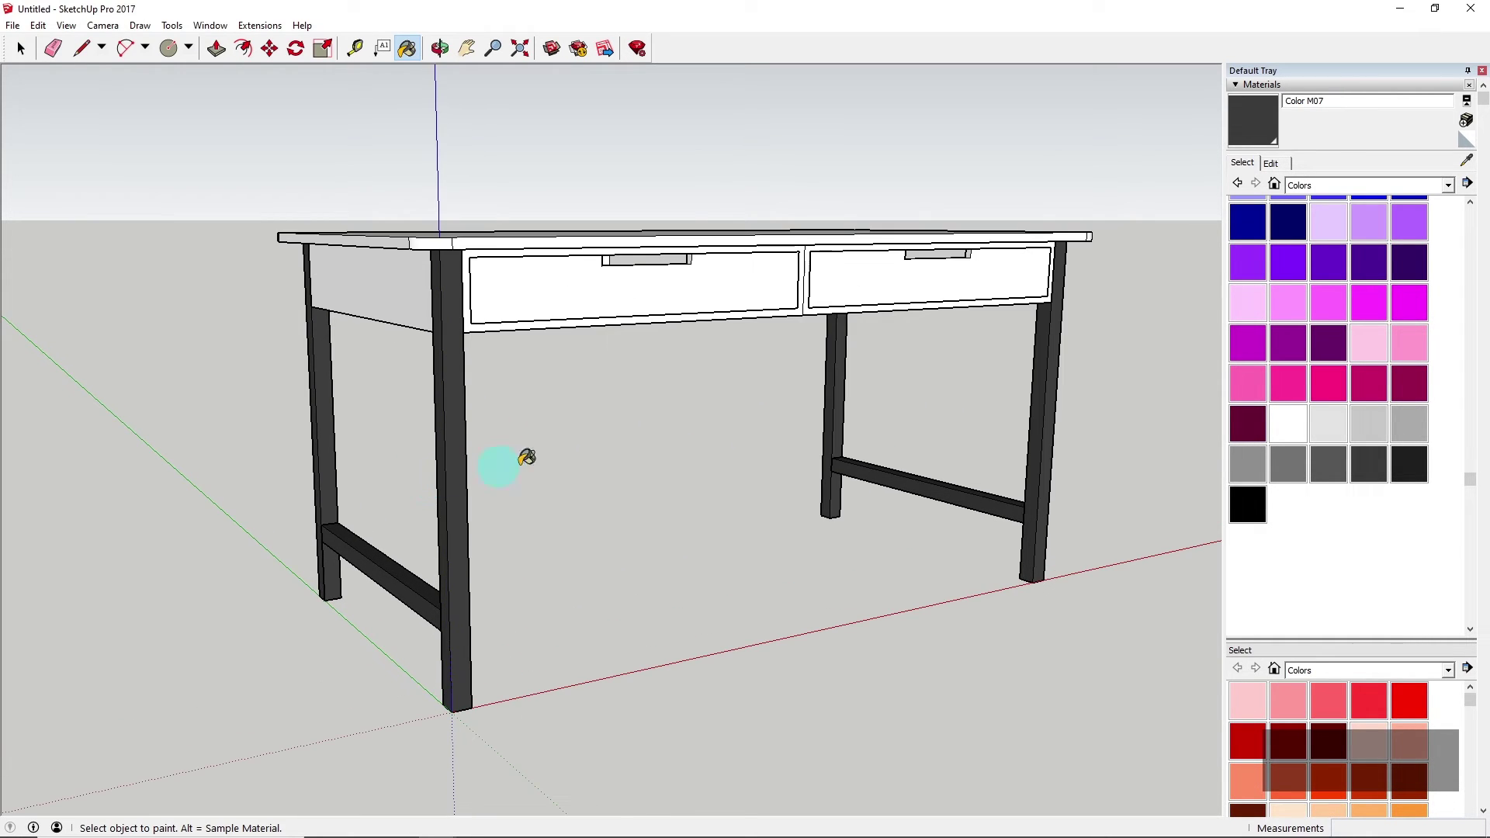
pyautogui.scroll(-2, 520, 460)
pyautogui.moveTo(483, 449)
pyautogui.mouseDown(button='middle')
pyautogui.moveTo(533, 449)
pyautogui.moveTo(532, 476)
pyautogui.moveTo(517, 321)
pyautogui.mouseUp(button='middle')
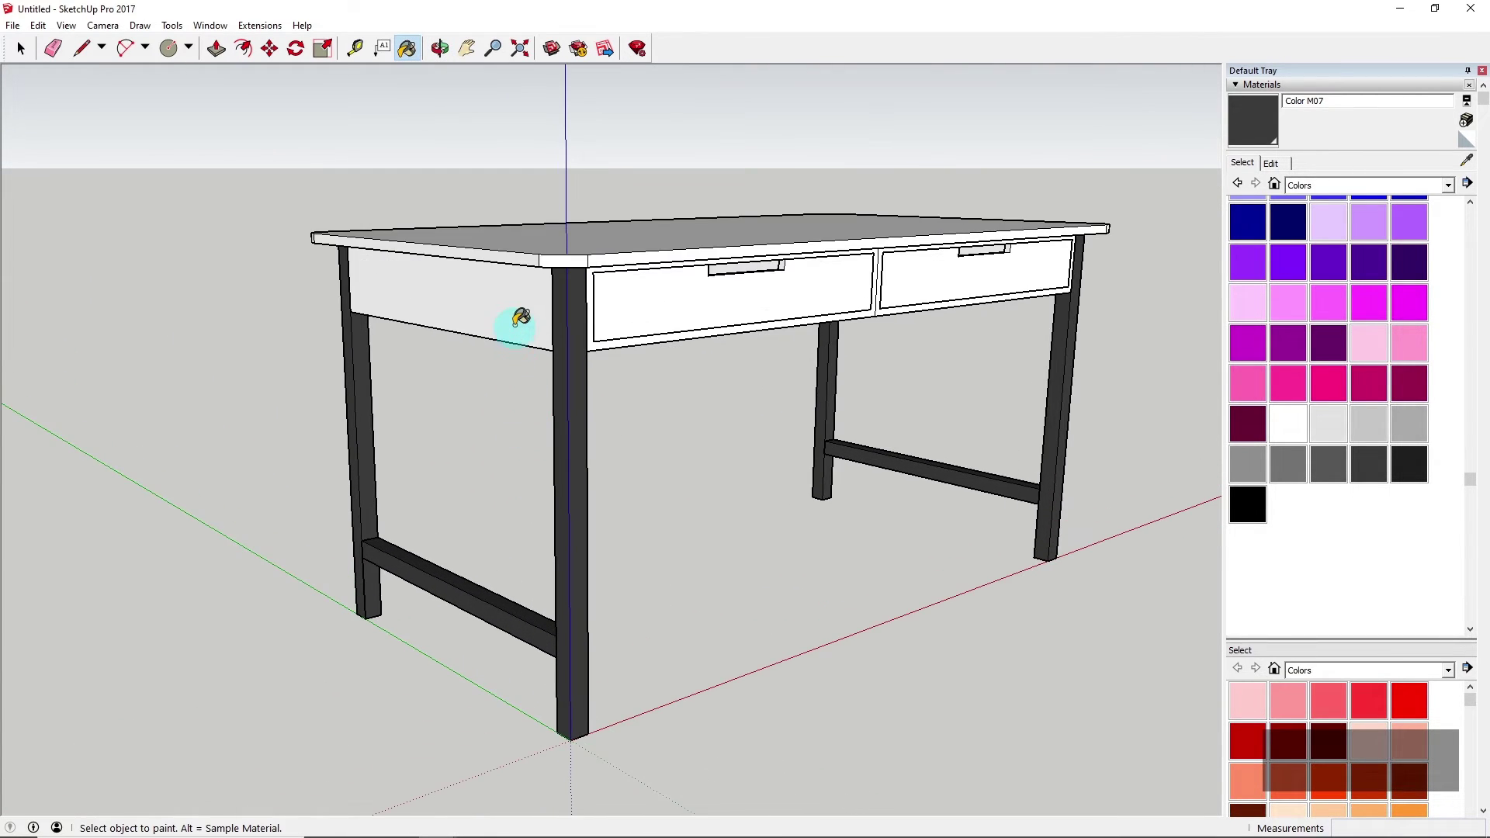
pyautogui.click(517, 296)
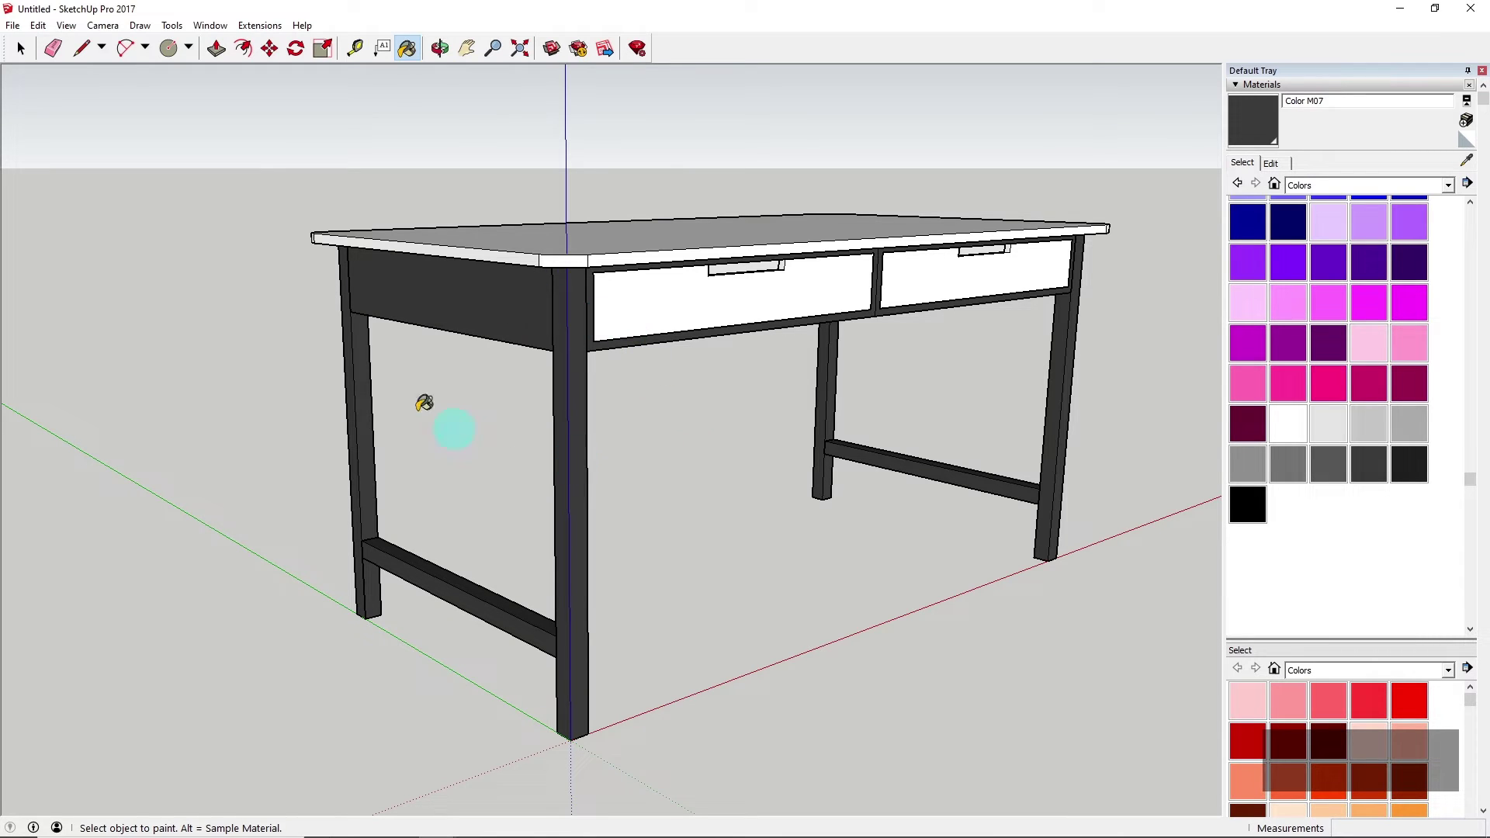
pyautogui.scroll(-1, 418, 299)
pyautogui.scroll(2, 482, 426)
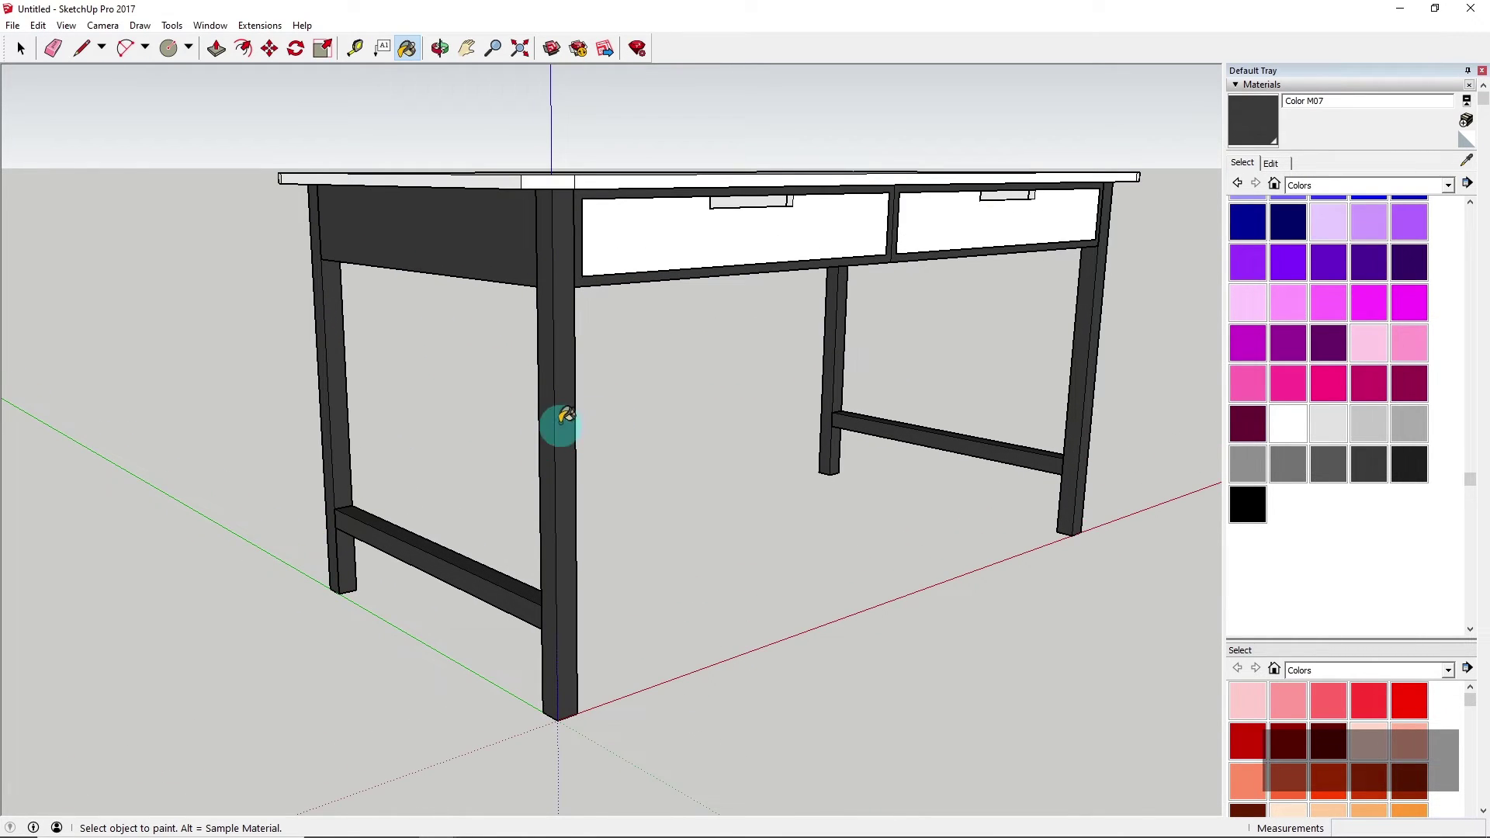
# Open the front corner leg component, select its geometry, paint it with the pink Color L05, and leave the component
pyautogui.click(20, 48)
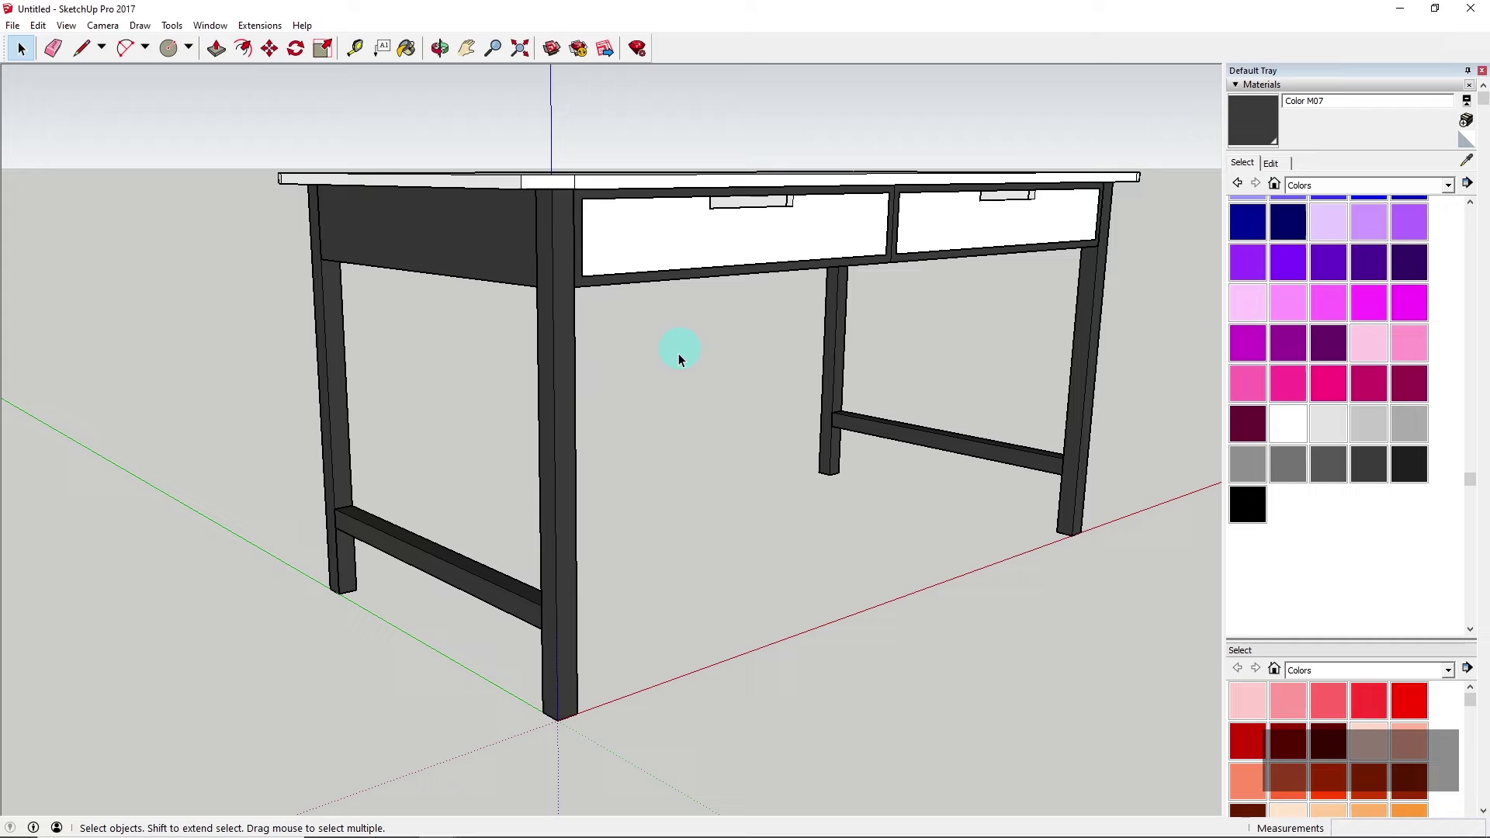
pyautogui.doubleClick(552, 422)
pyautogui.click(564, 490)
pyautogui.keyDown('shift'); pyautogui.click(548, 435); pyautogui.keyUp('shift')
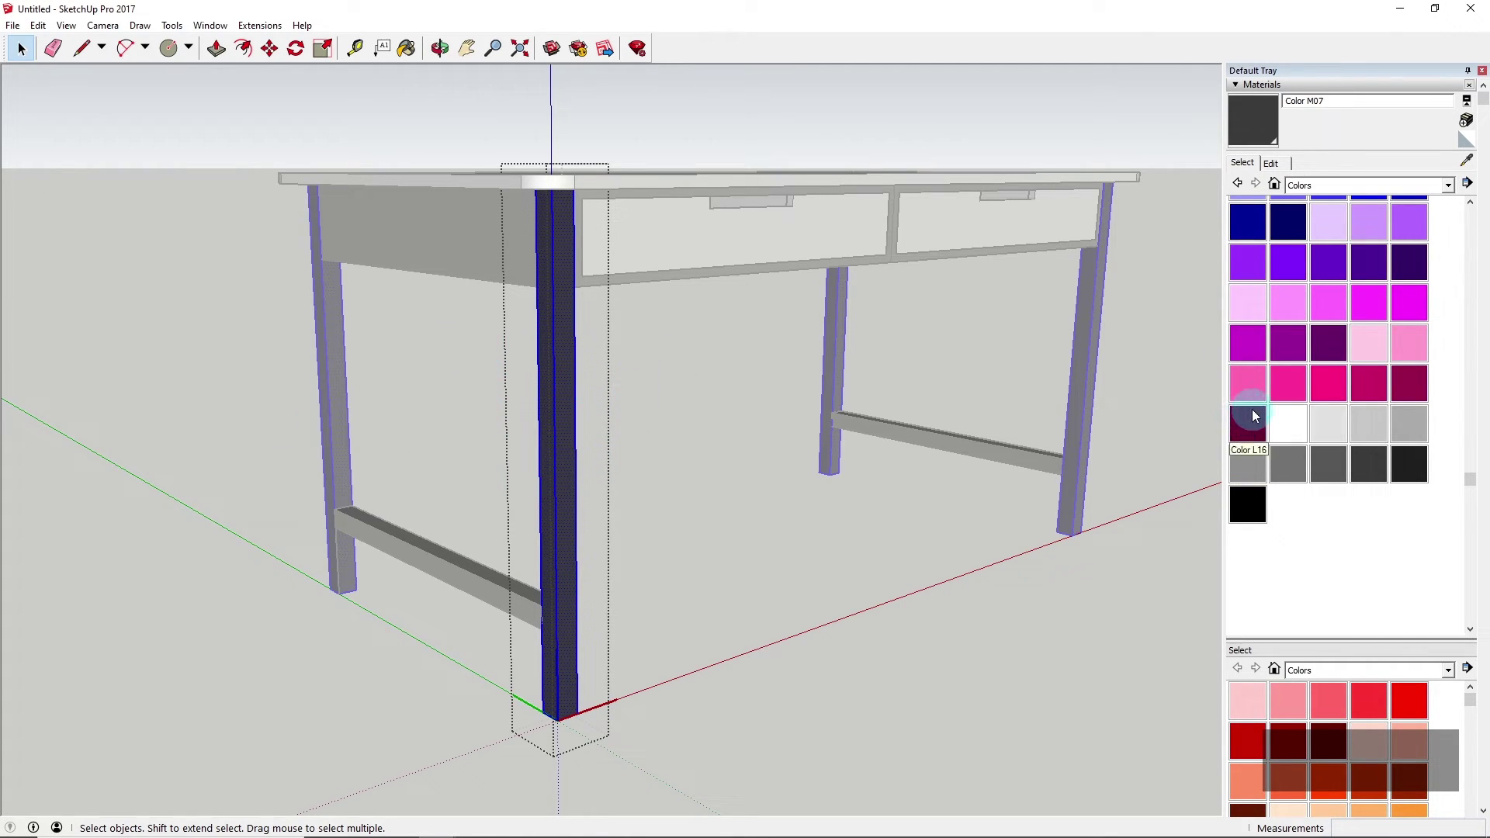
pyautogui.click(1286, 433)
pyautogui.click(572, 442)
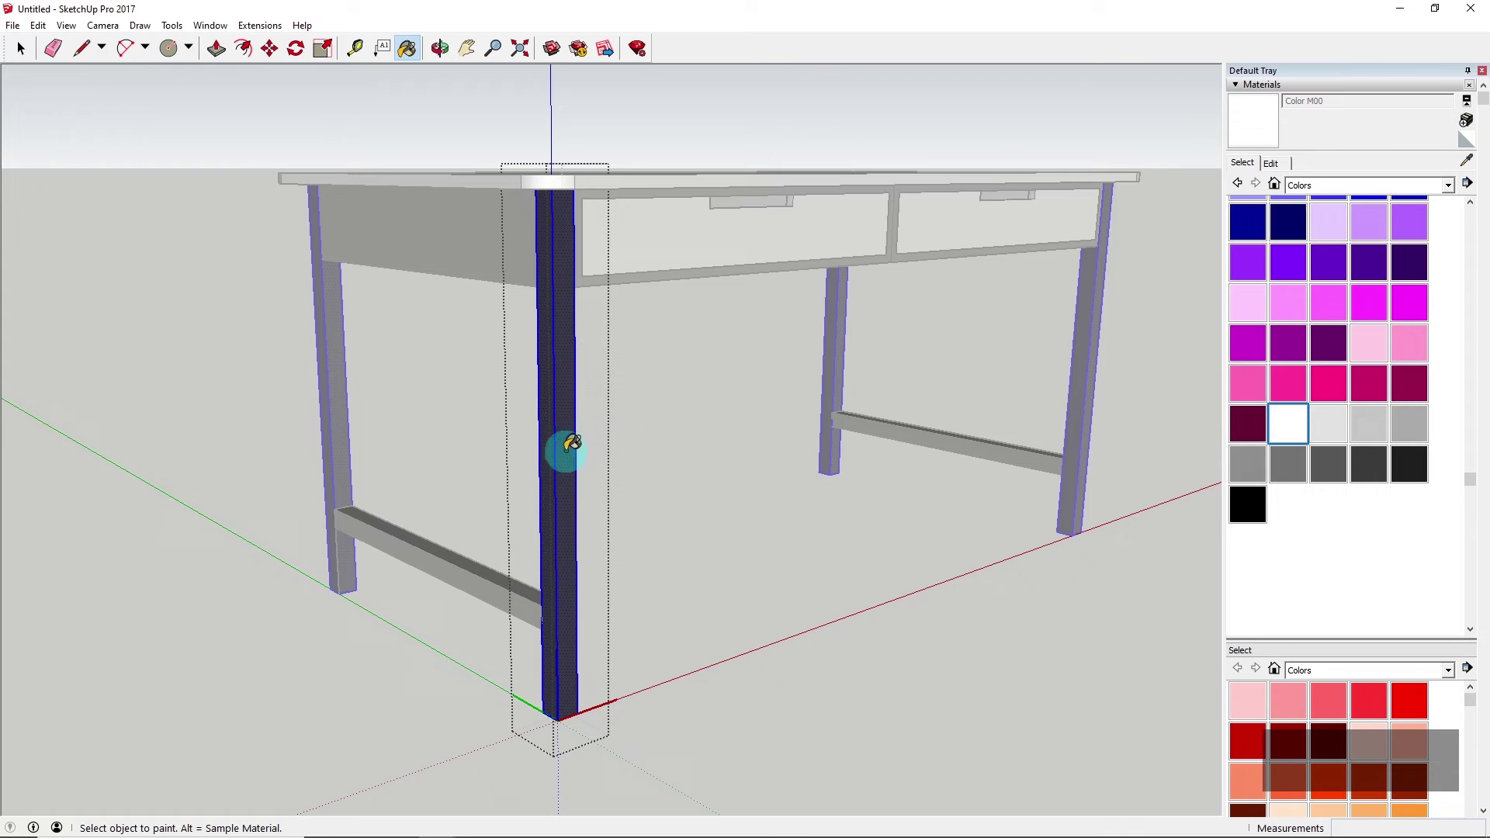
pyautogui.click(1310, 396)
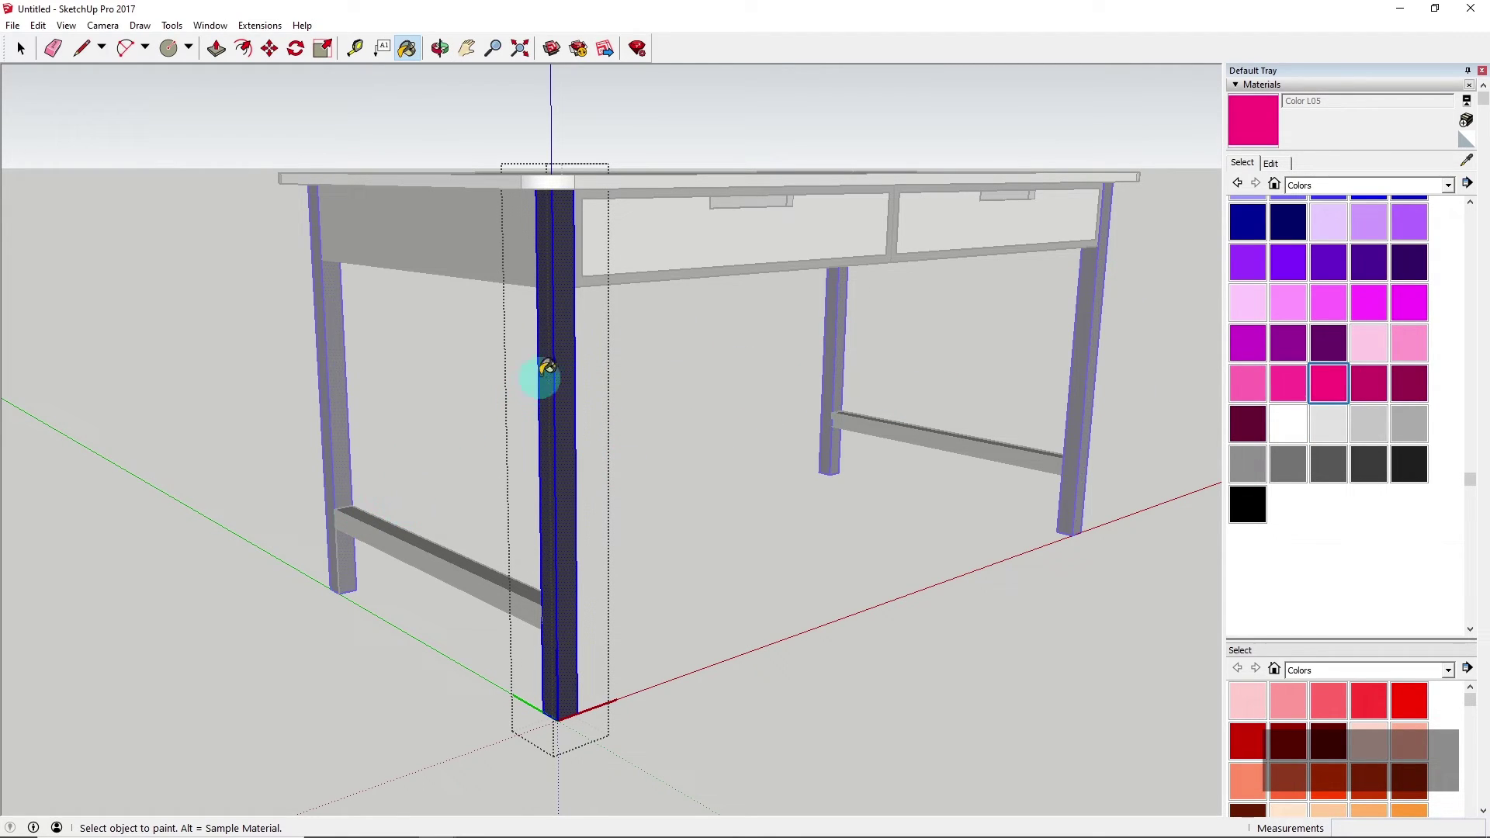
pyautogui.click(554, 362)
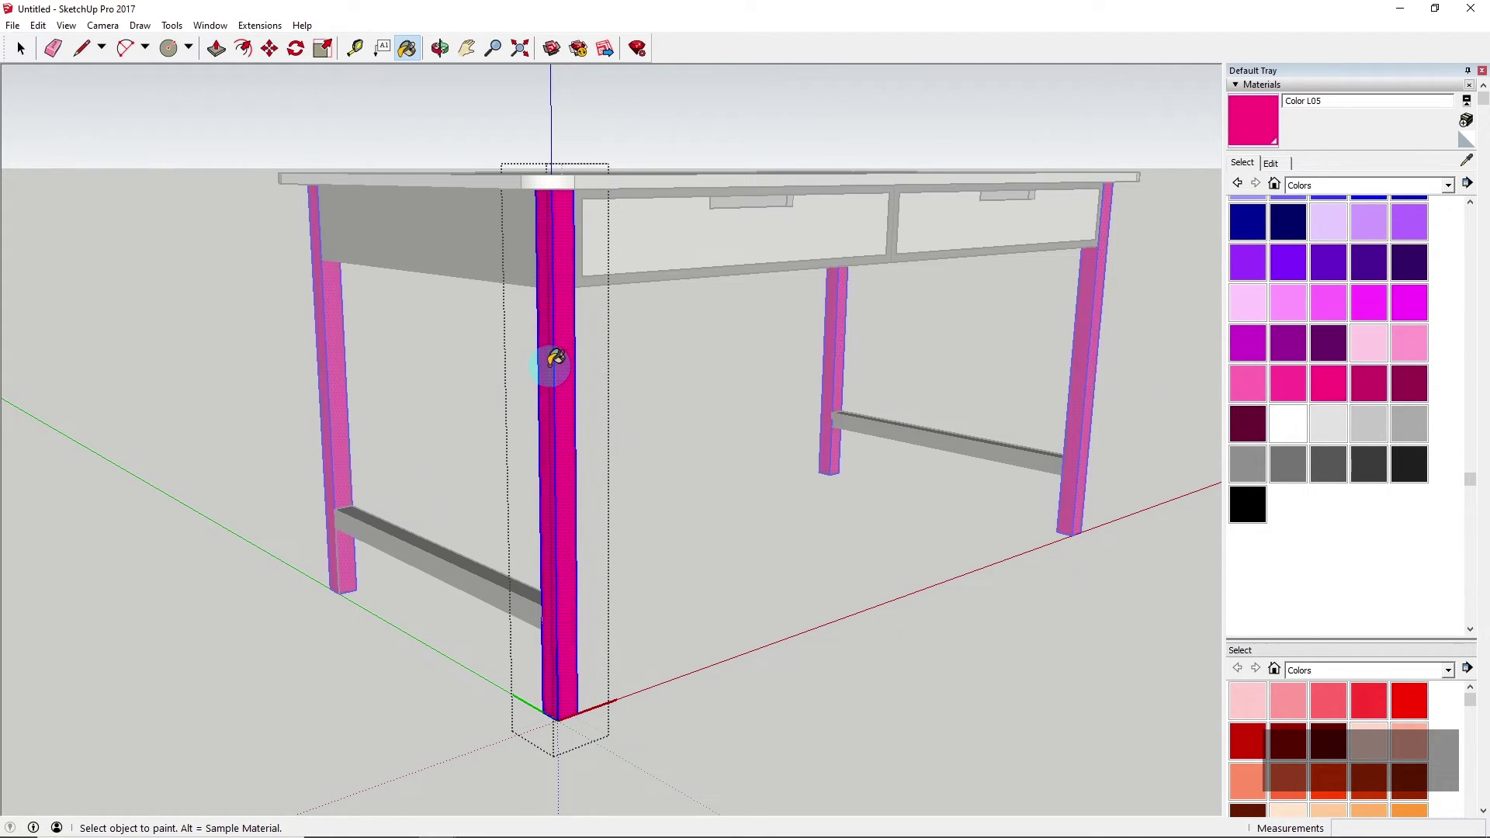
pyautogui.click(21, 49)
pyautogui.click(152, 247)
pyautogui.scroll(-3, 731, 416)
pyautogui.moveTo(732, 416); pyautogui.dragTo(470, 444, button='middle')
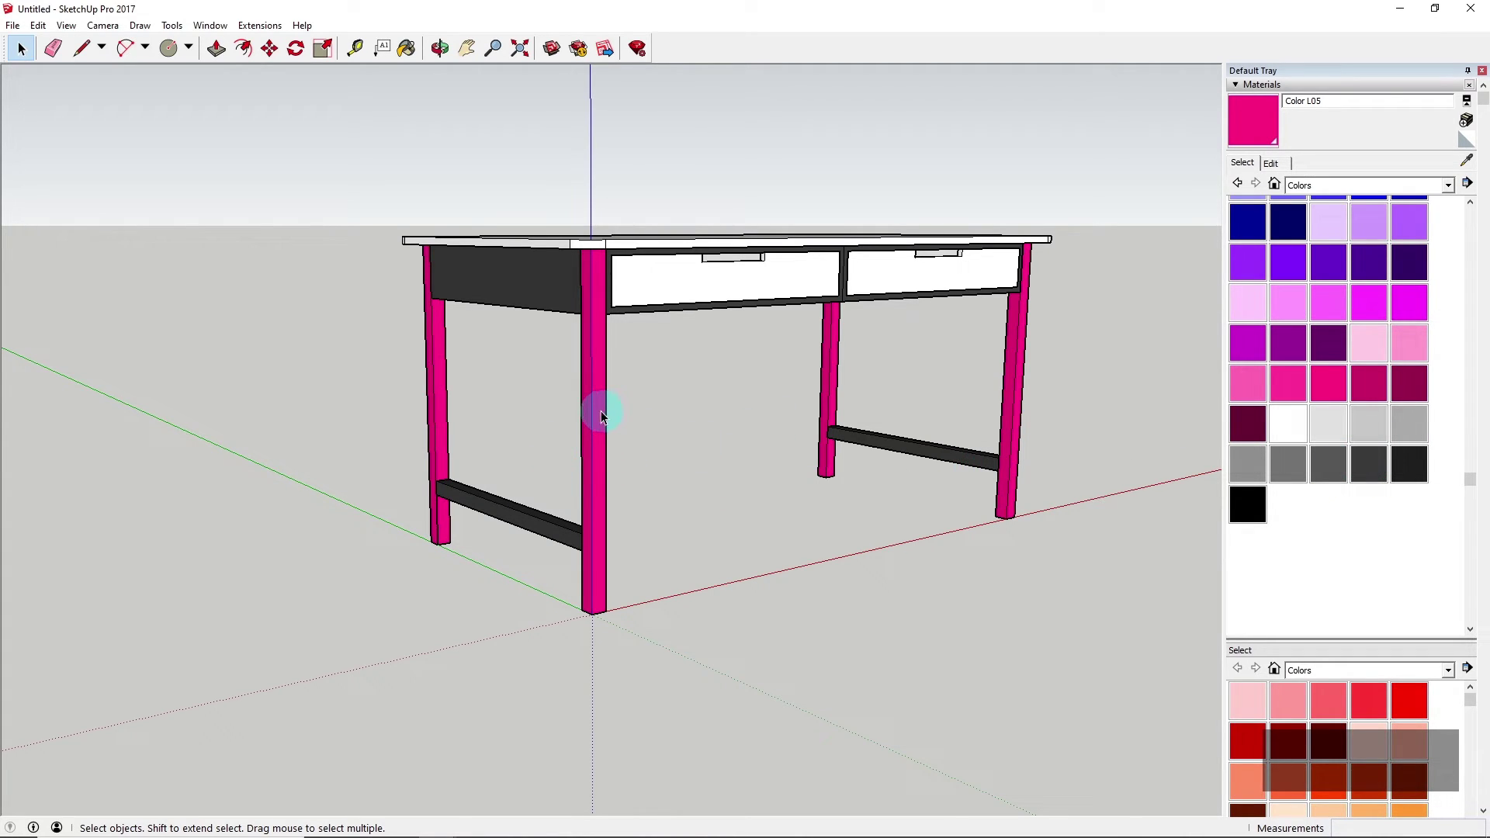
# Reopen the front corner leg component, repaint all its geometry with Color M07, and leave the component
pyautogui.scroll(3, 605, 420)
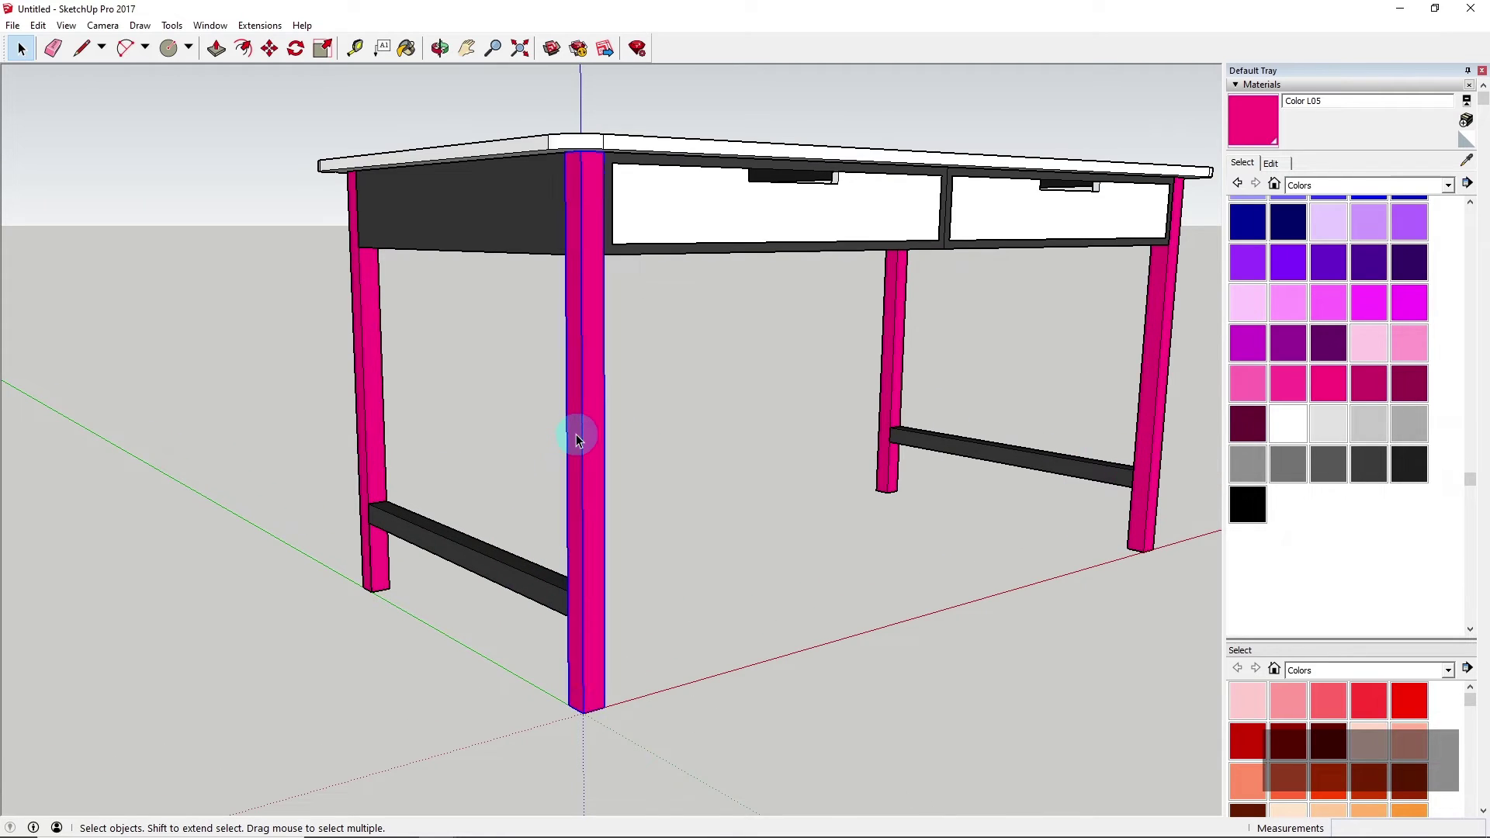
pyautogui.doubleClick(576, 438)
pyautogui.doubleClick(577, 439)
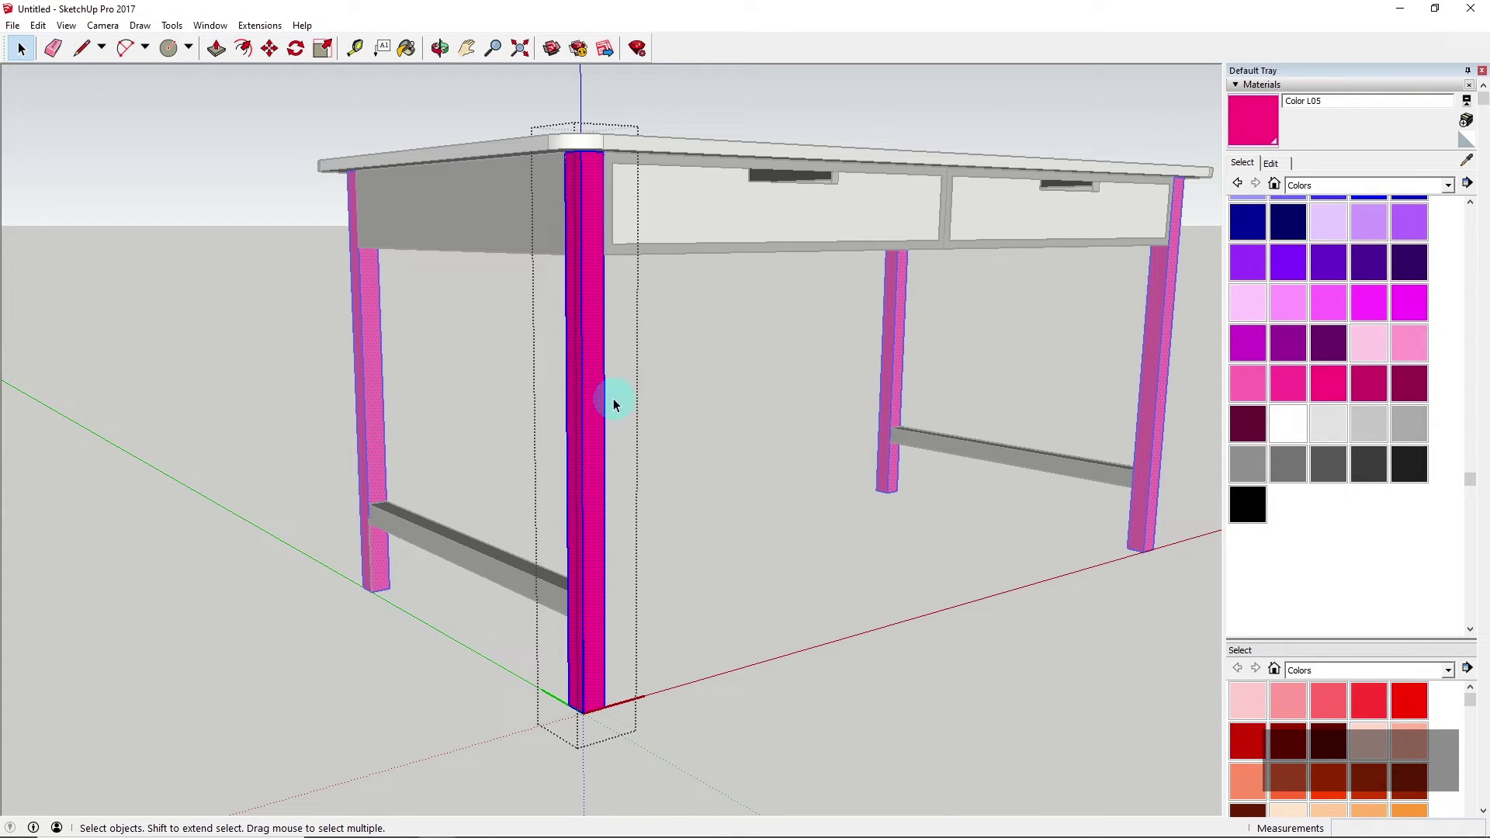
pyautogui.click(1367, 468)
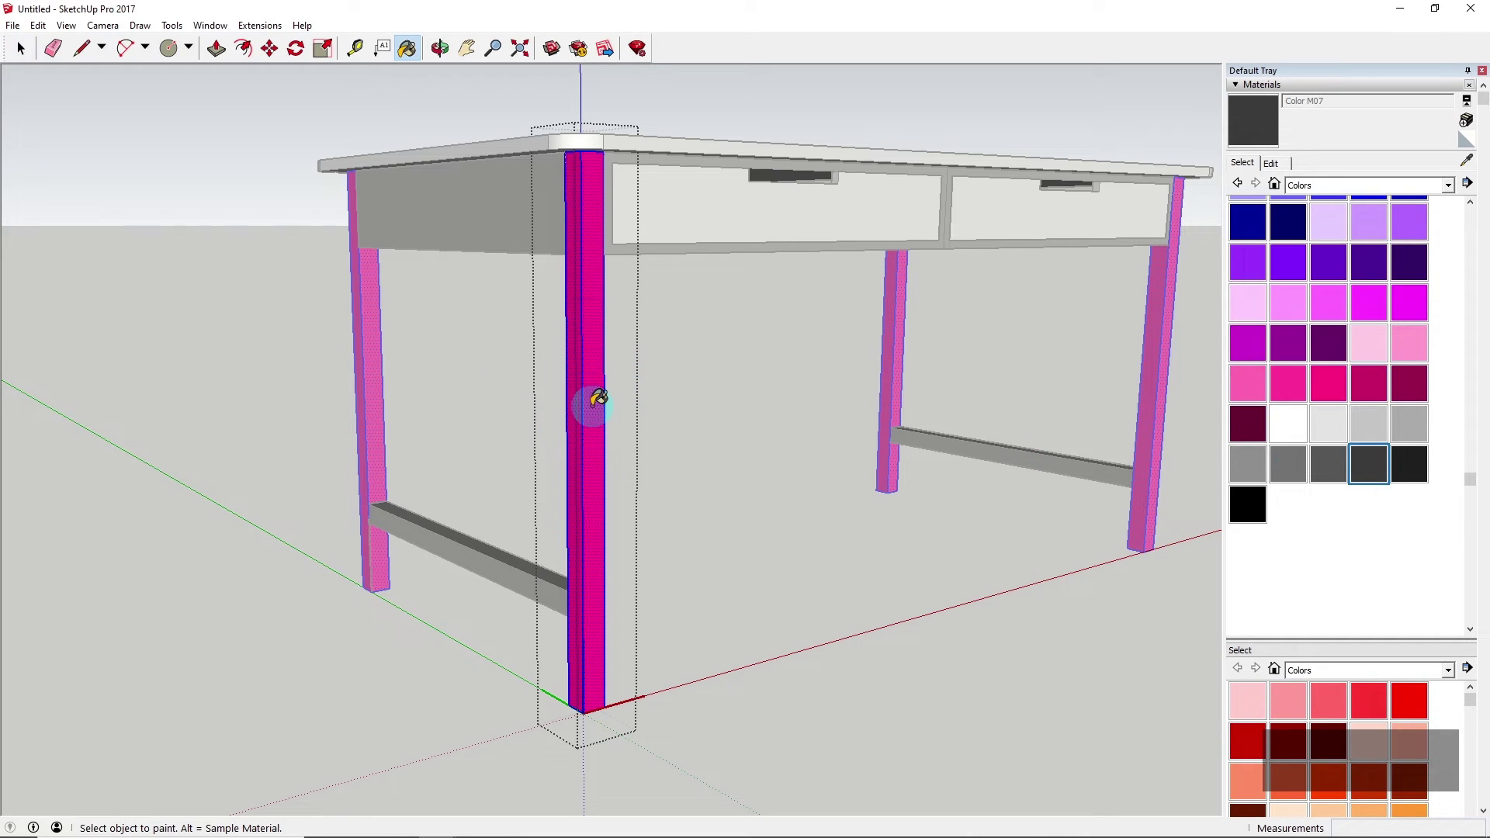
pyautogui.click(599, 398)
pyautogui.click(21, 48)
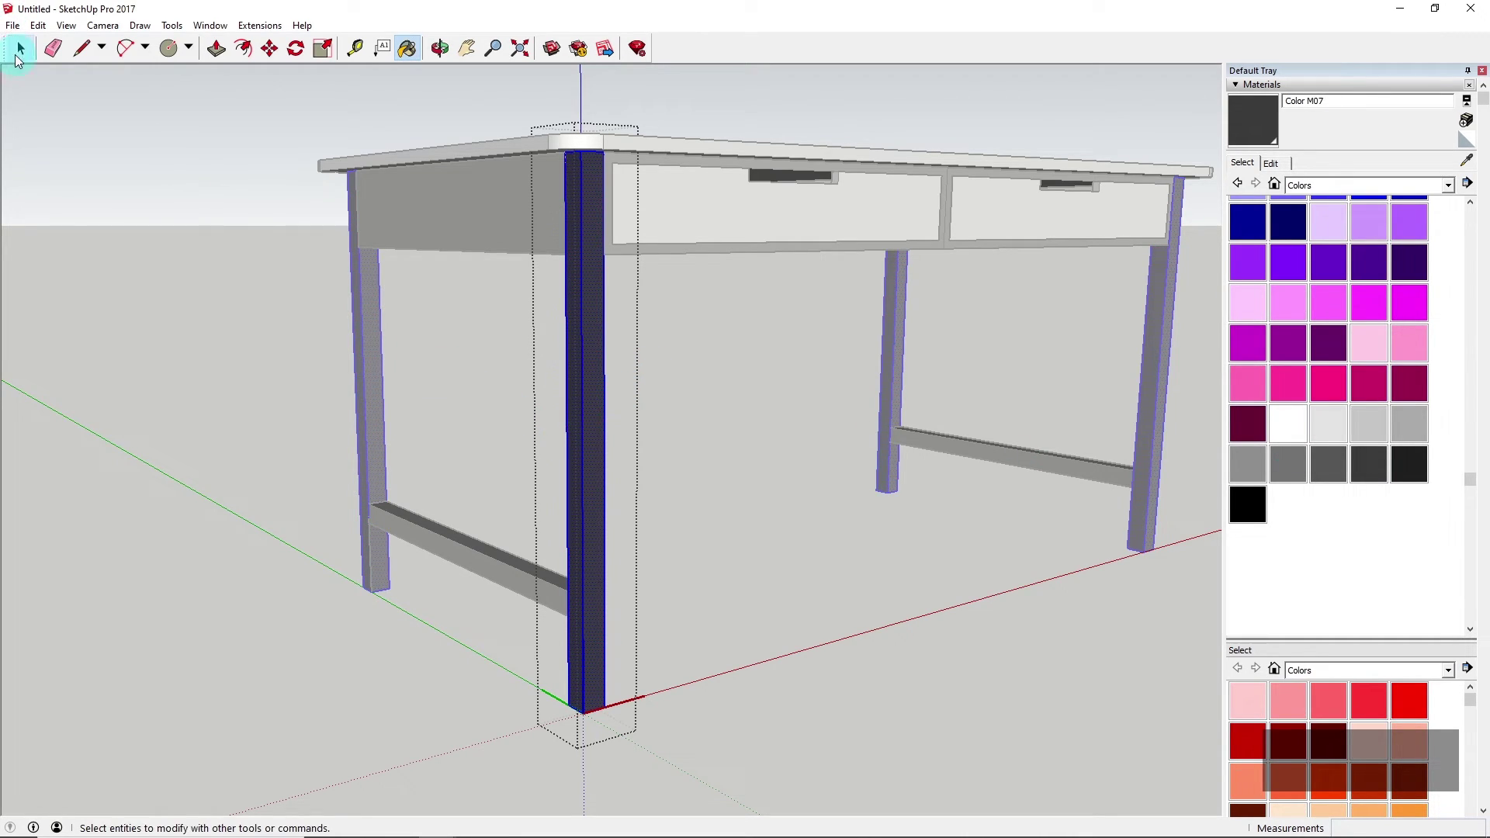
pyautogui.click(256, 321)
pyautogui.scroll(-3, 637, 328)
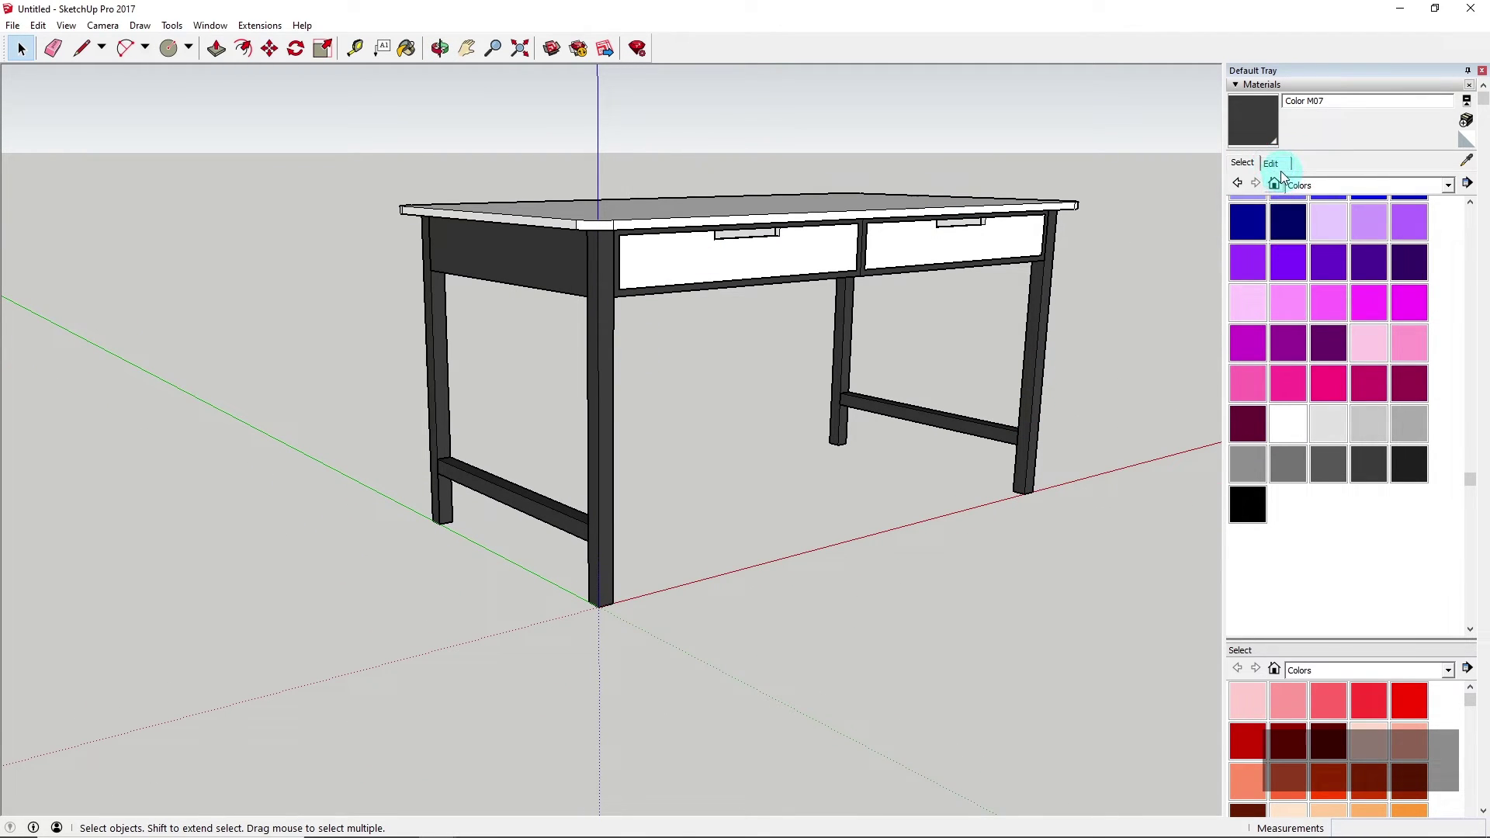
# Open Color M07 for editing and view its RGB color picker before returning to Color Wheel
pyautogui.click(1281, 170)
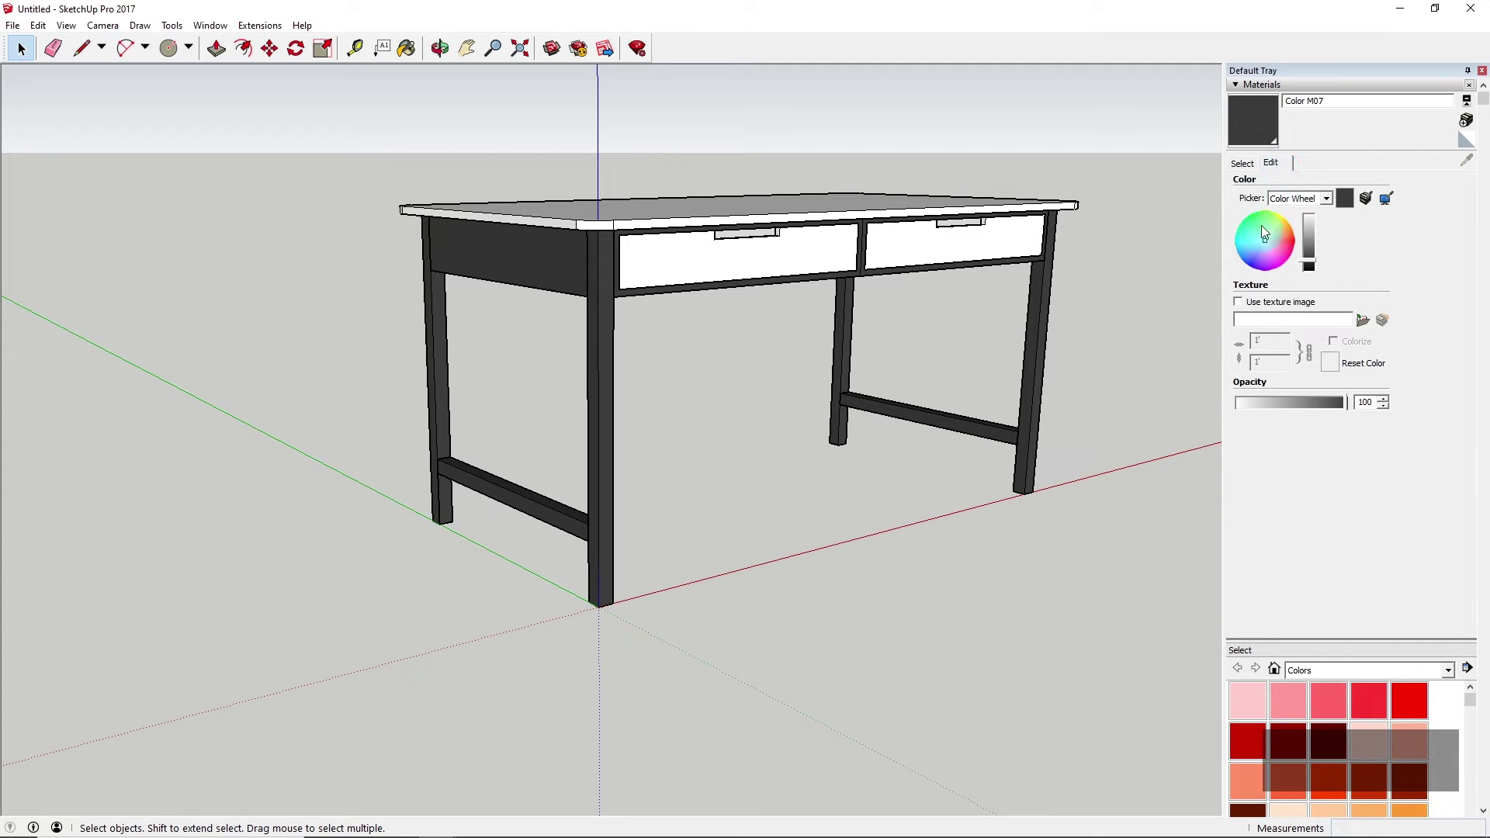
pyautogui.click(1315, 201)
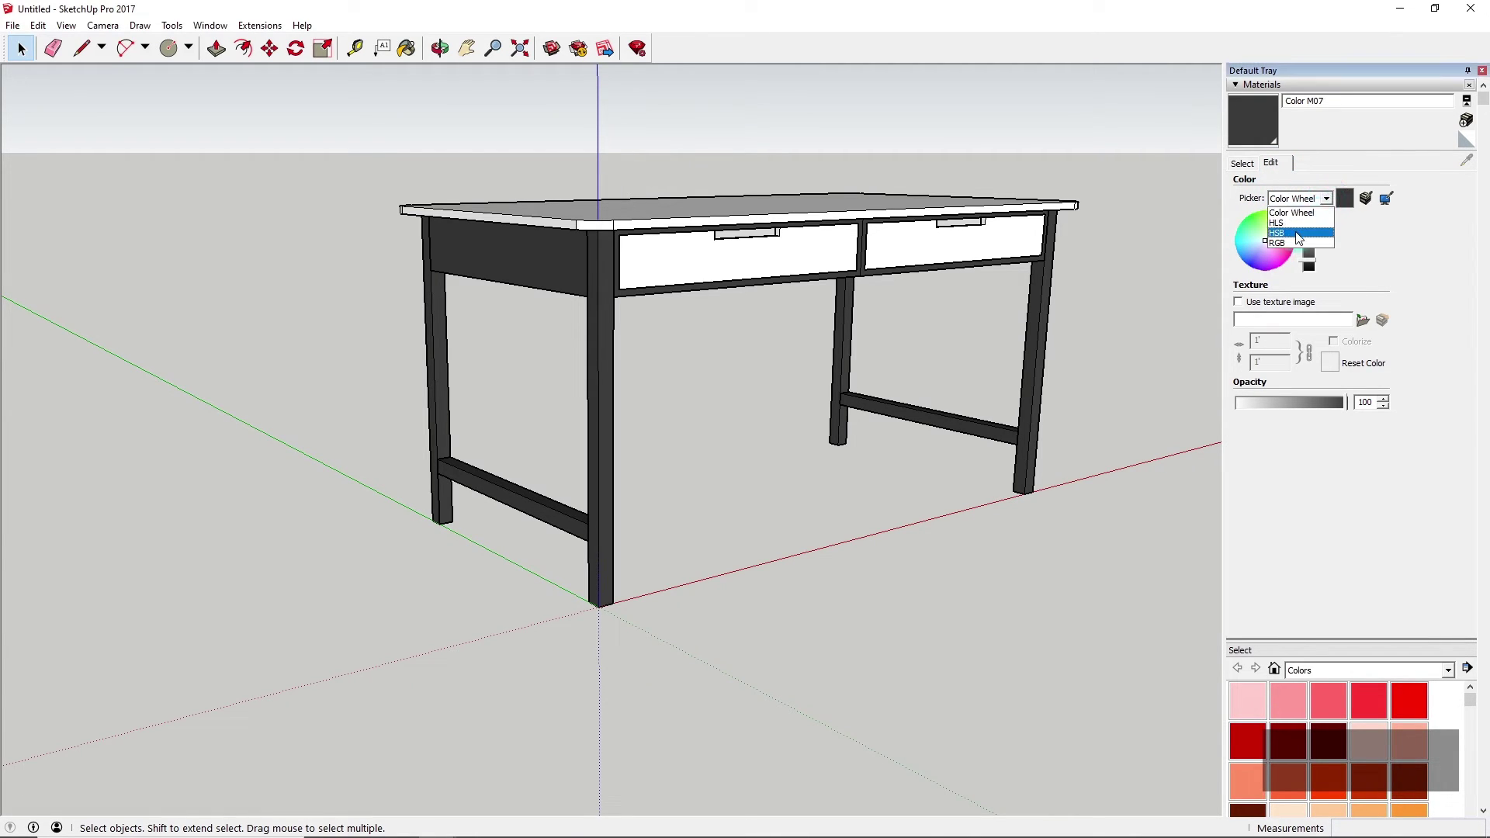
pyautogui.click(1289, 230)
pyautogui.click(1329, 199)
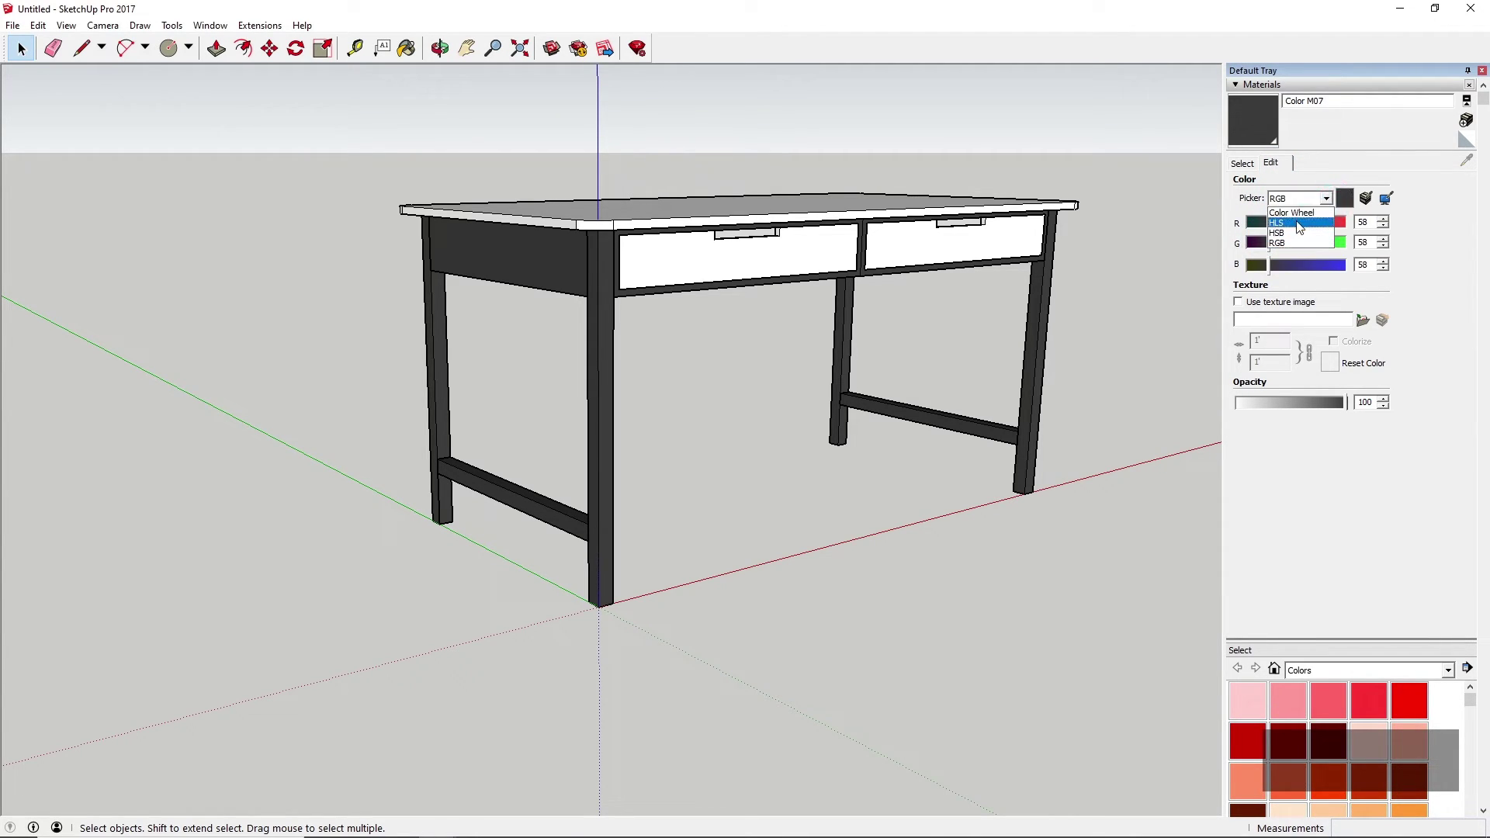
pyautogui.click(1297, 213)
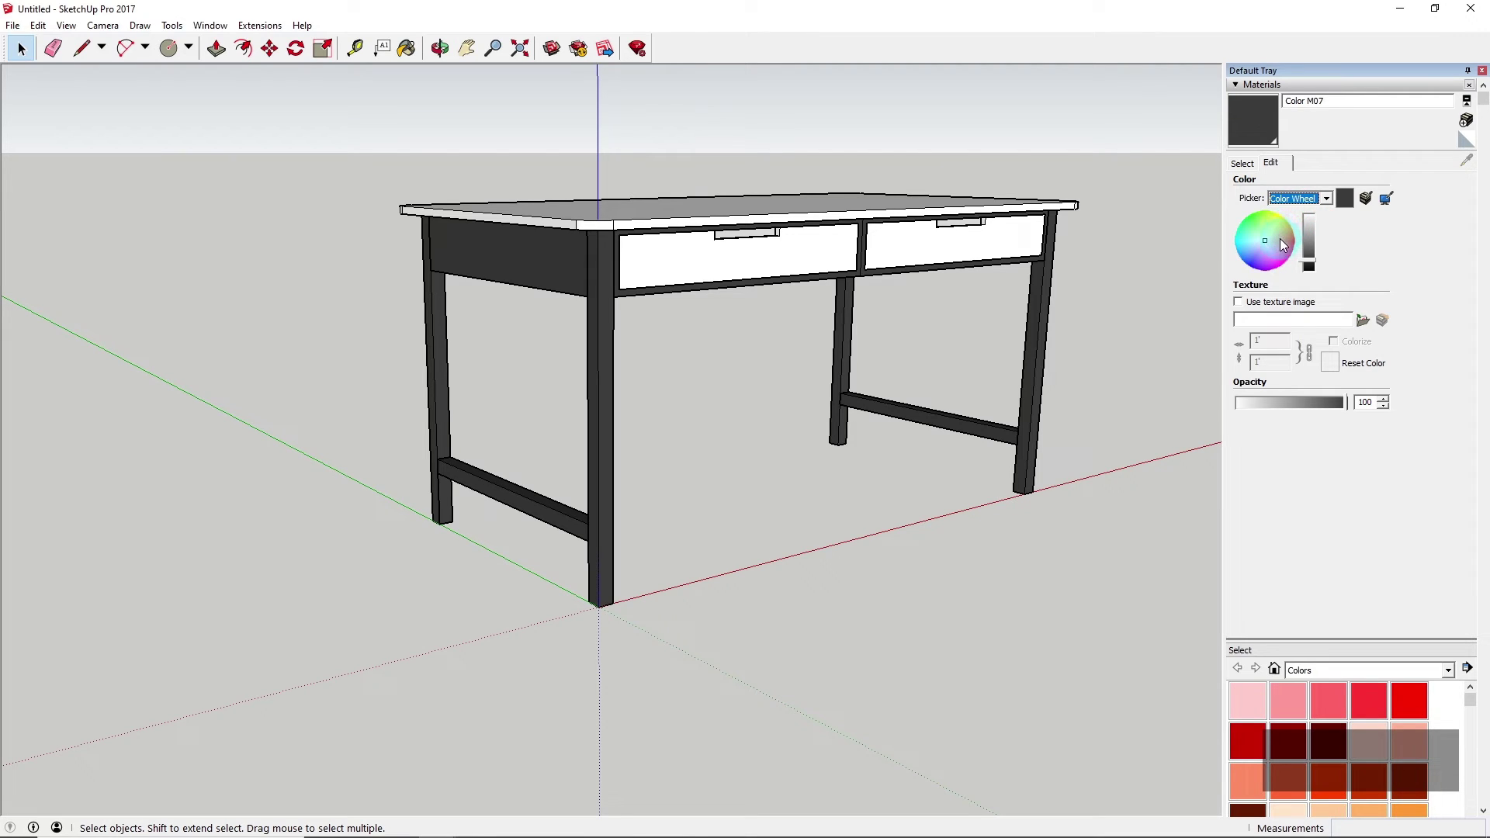
# Change Color M07 to a dark slate blue on the color wheel and lighten it slightly
pyautogui.moveTo(817, 250); pyautogui.dragTo(1209, 219, button='middle')
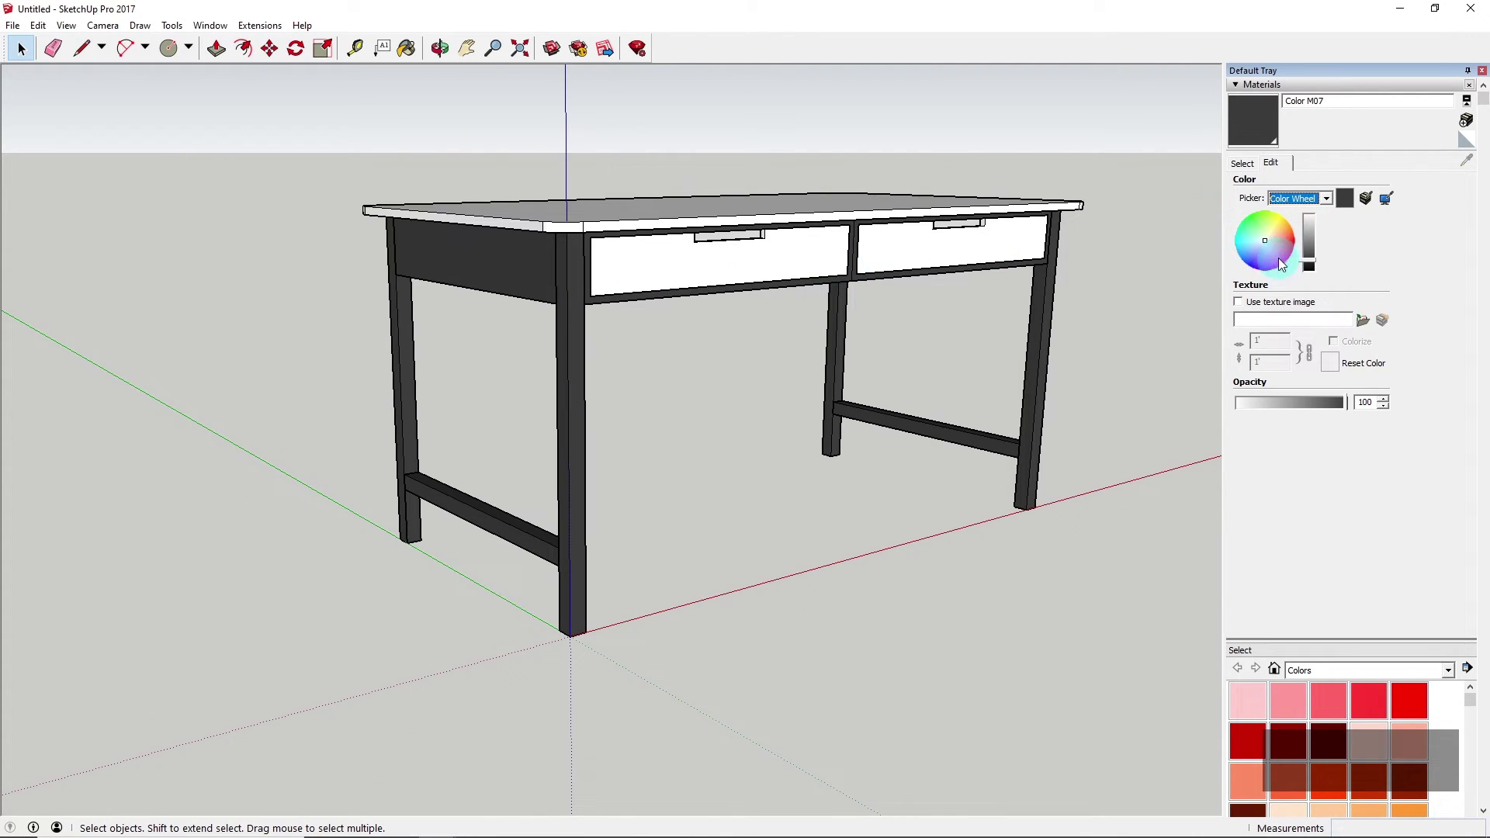
pyautogui.moveTo(1317, 266); pyautogui.dragTo(1259, 251)
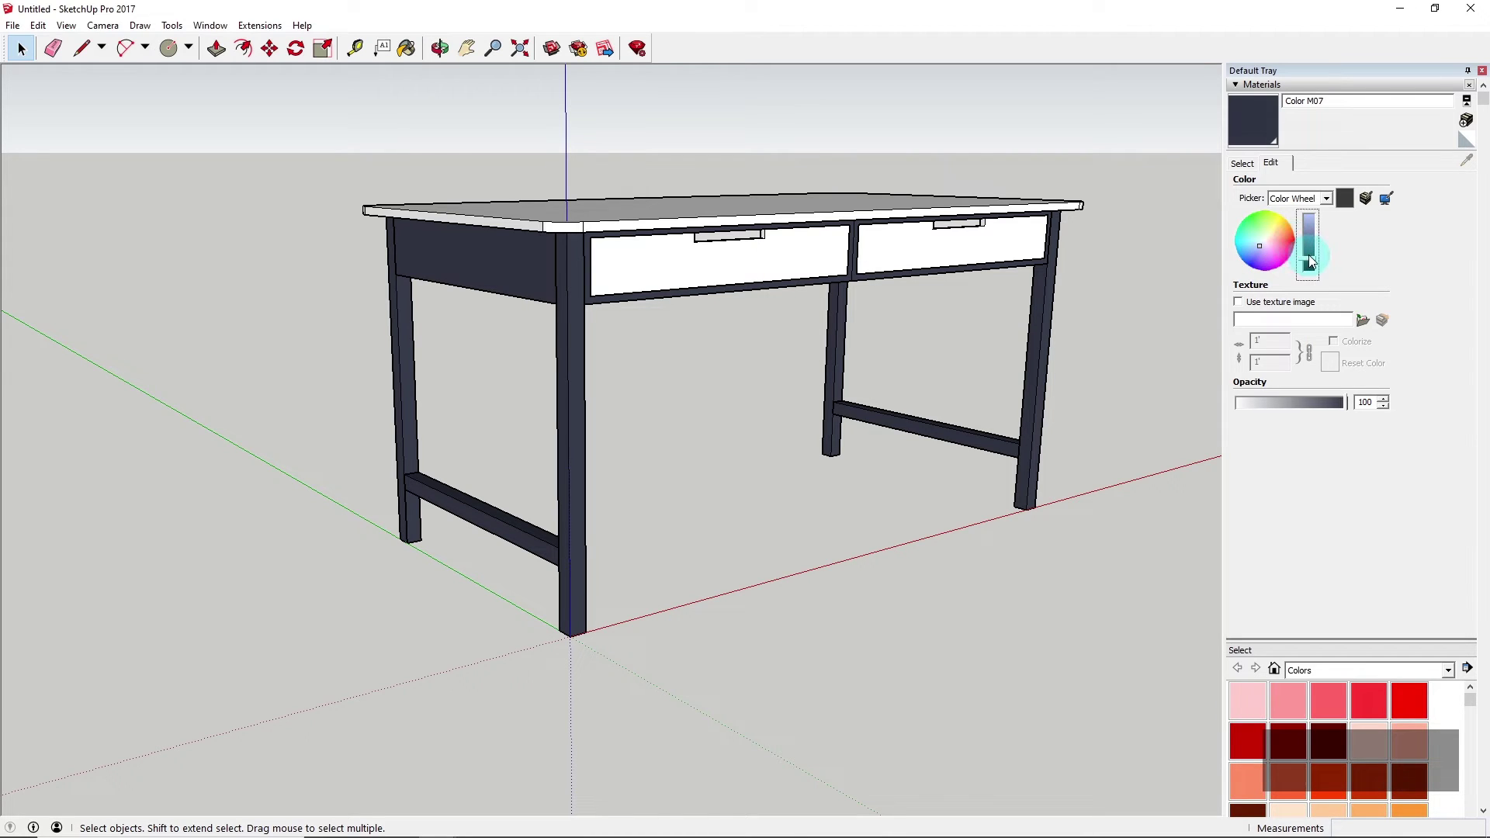
pyautogui.moveTo(1310, 261); pyautogui.dragTo(1311, 258)
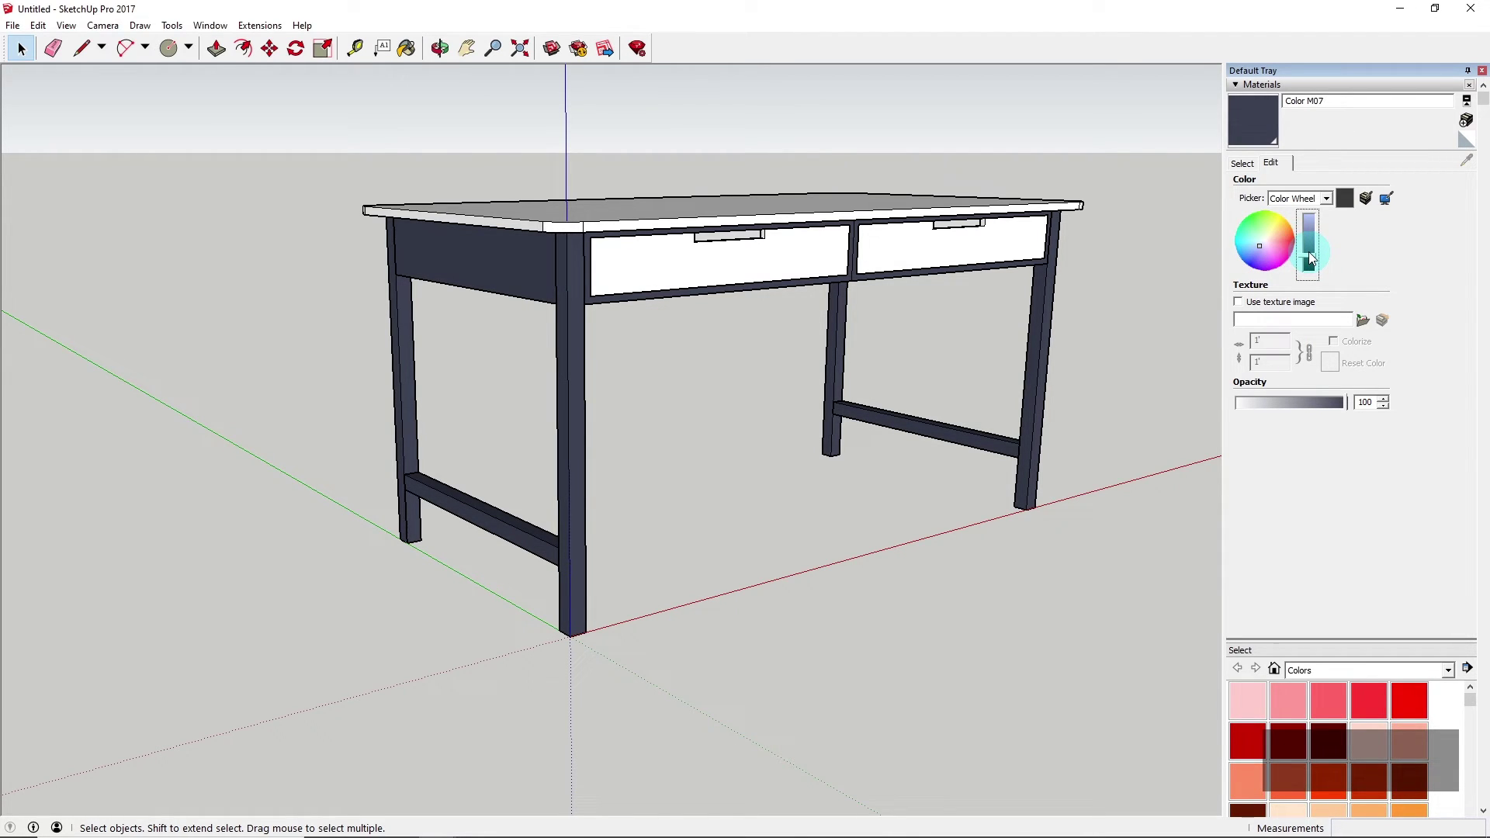
pyautogui.scroll(-2, 745, 349)
pyautogui.scroll(2, 758, 285)
pyautogui.moveTo(758, 286); pyautogui.dragTo(757, 354, button='middle')
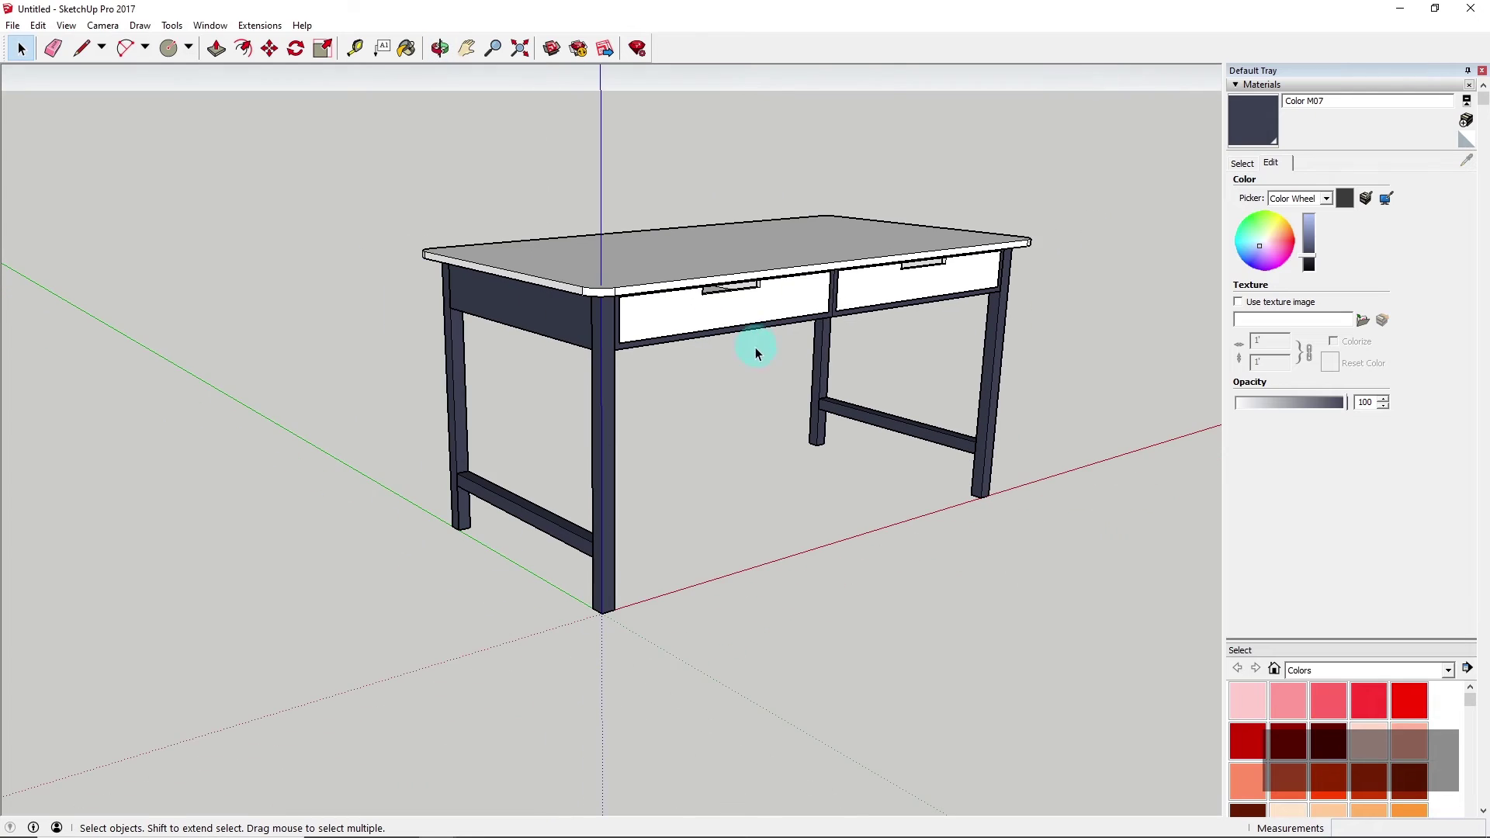
pyautogui.moveTo(736, 404); pyautogui.dragTo(776, 388, button='middle')
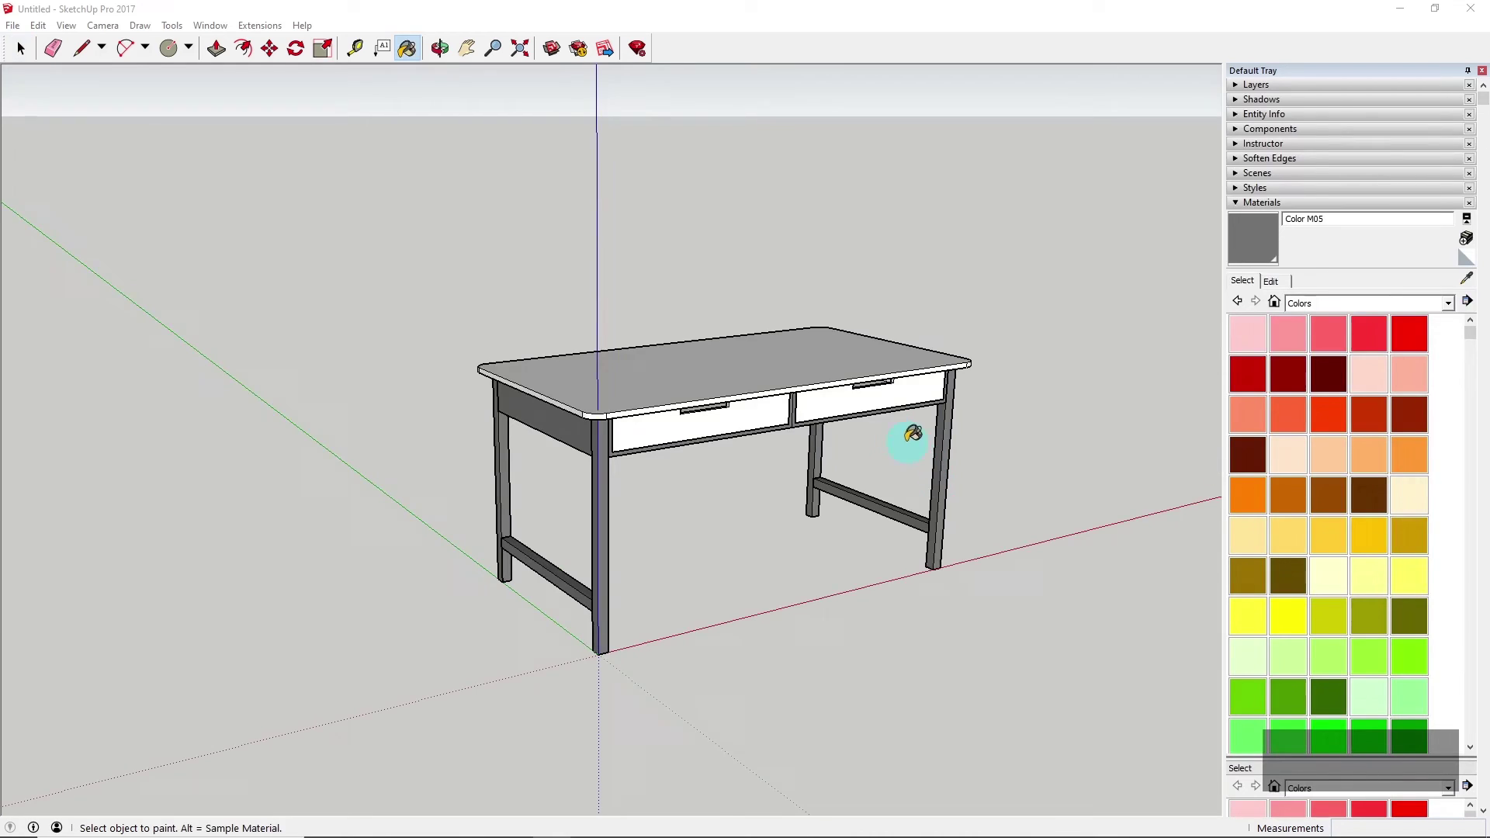
pyautogui.scroll(2, 913, 433)
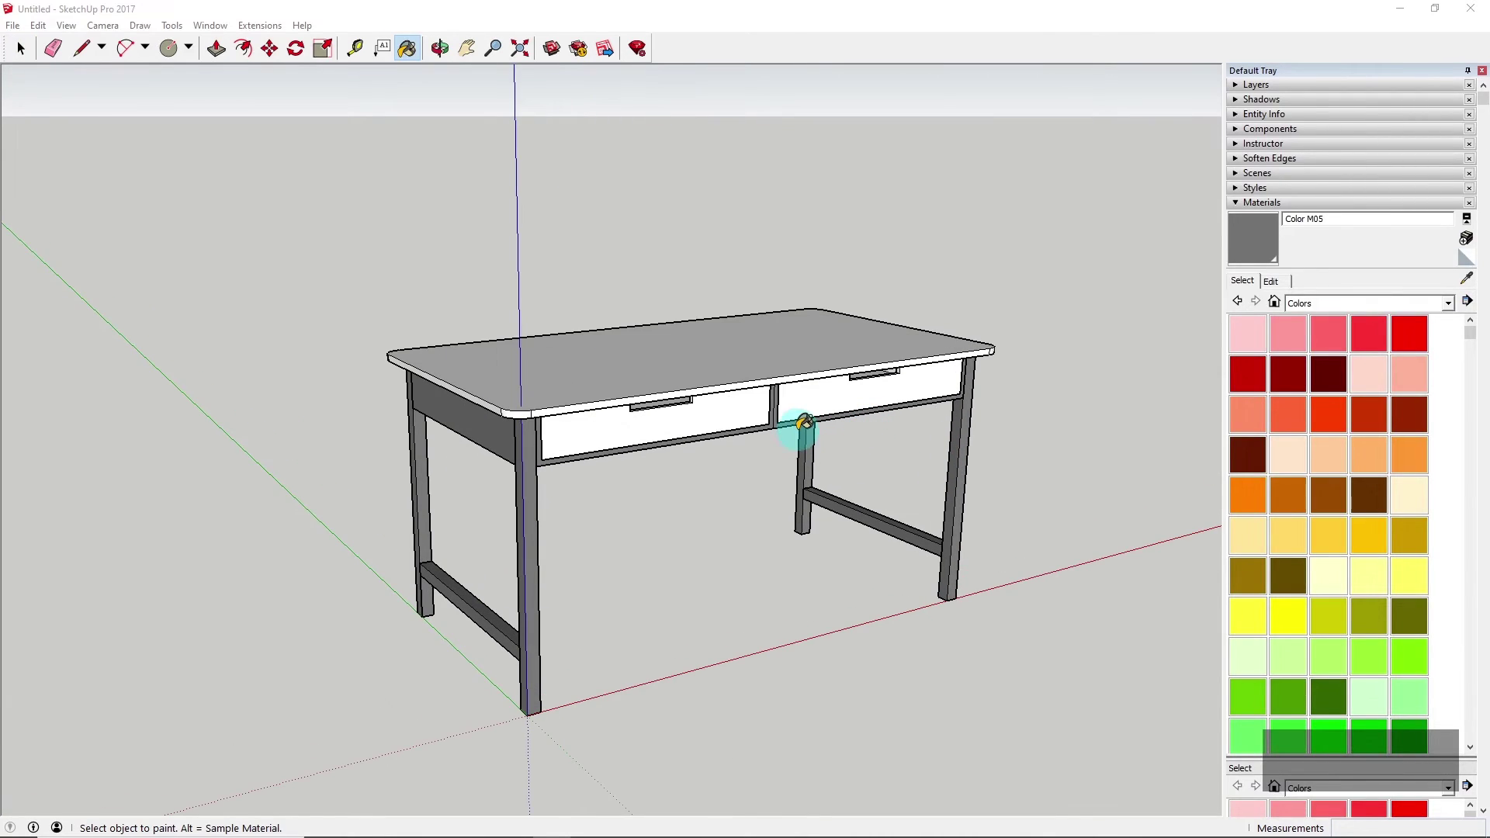
# Create a new material using the light wood texture image from the lesson 4 texture folder
pyautogui.moveTo(641, 338); pyautogui.dragTo(666, 332, button='middle')
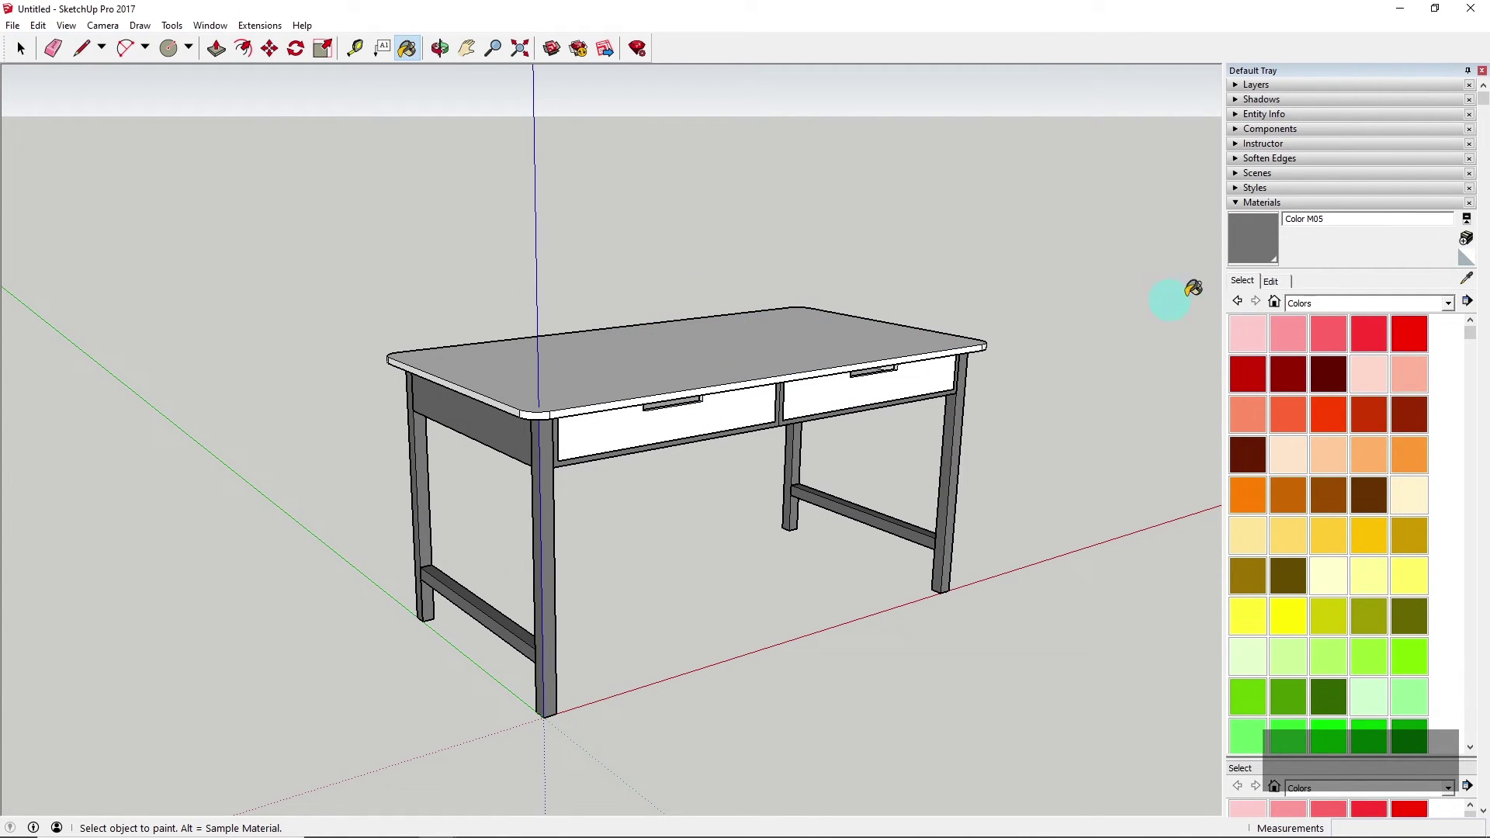
pyautogui.click(1467, 240)
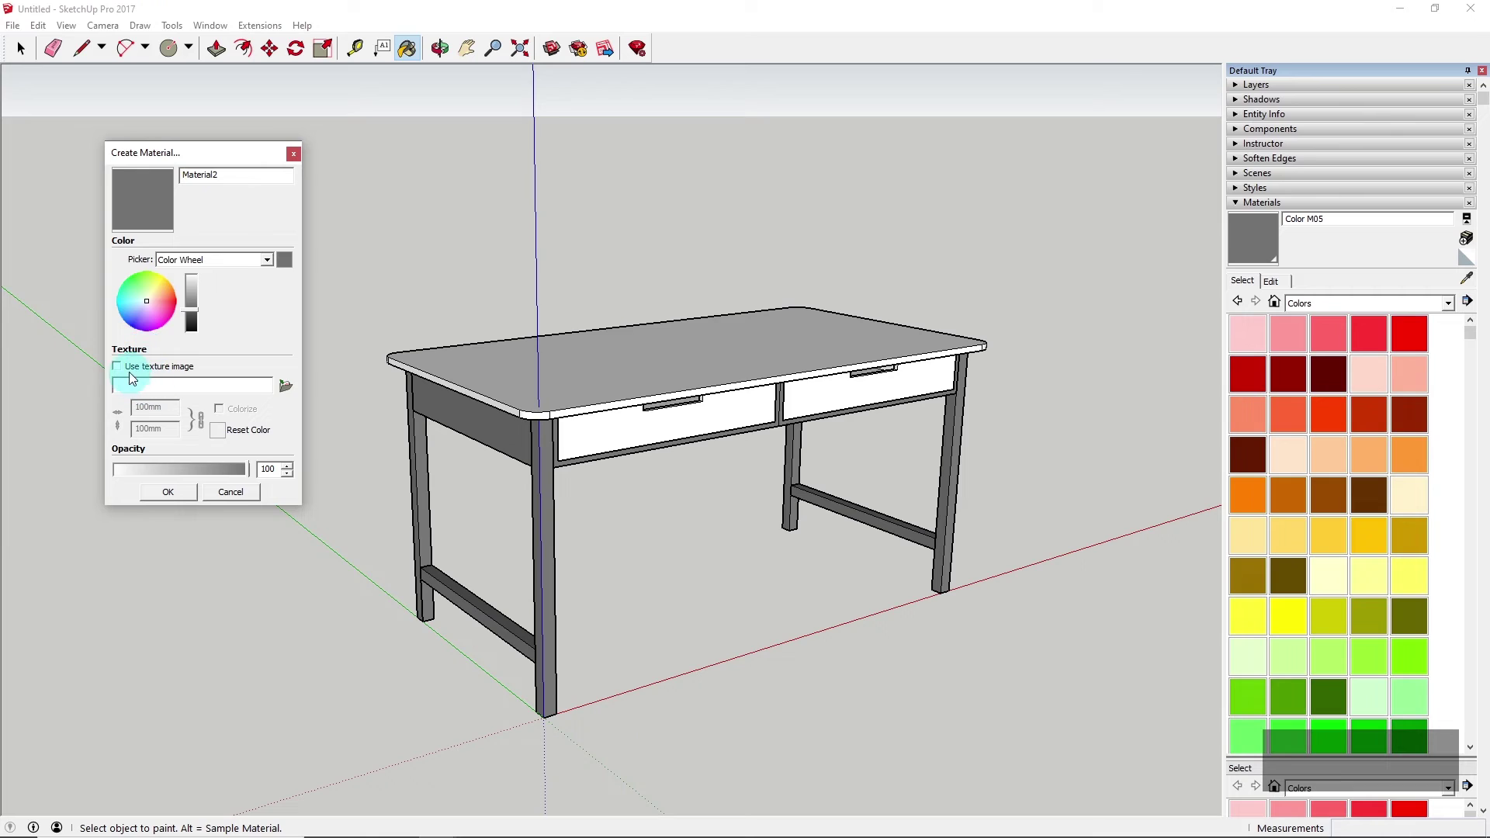
pyautogui.click(285, 387)
pyautogui.click(170, 307)
pyautogui.click(179, 283)
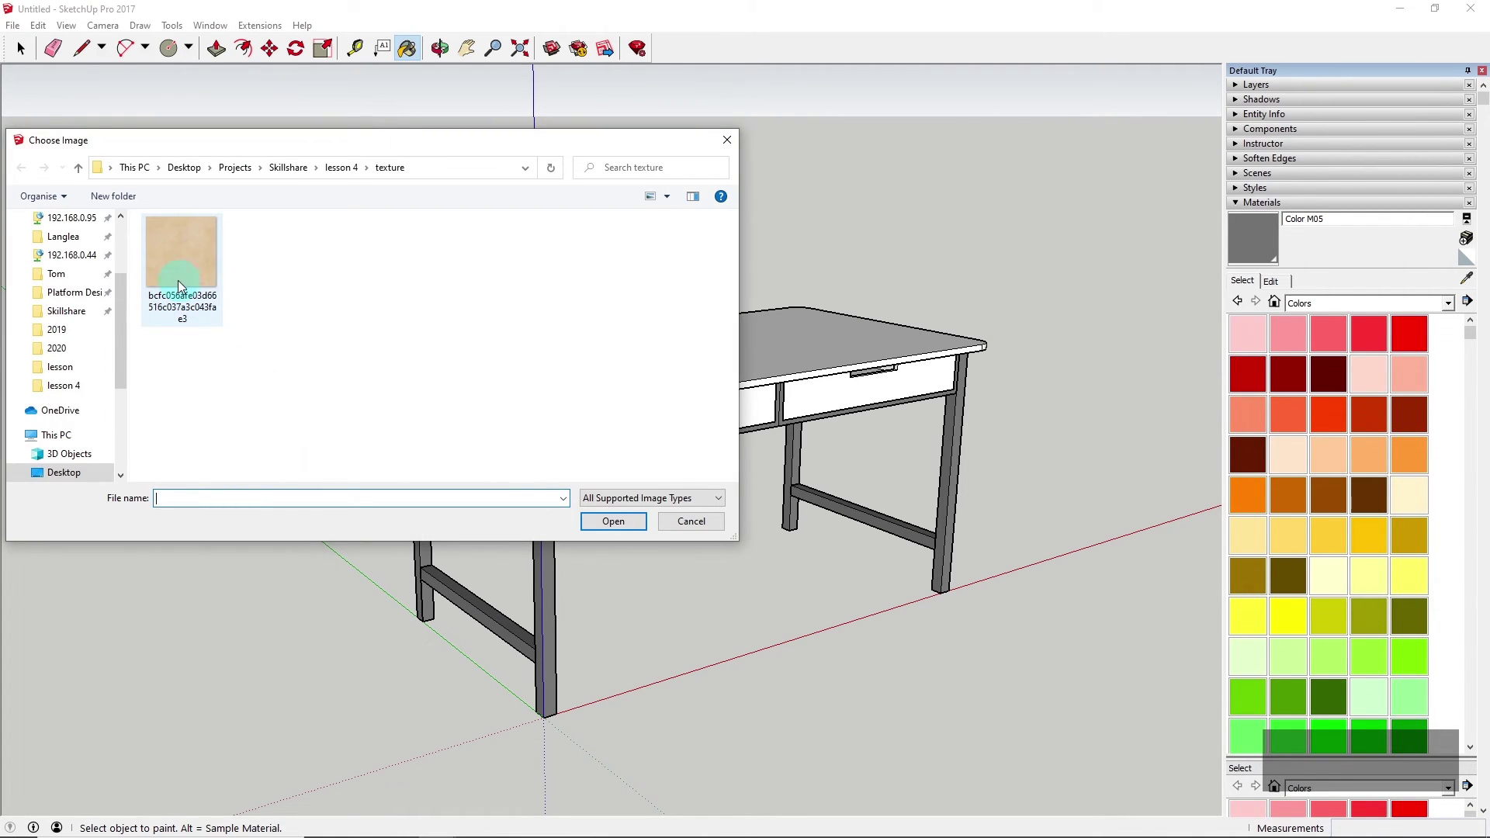
pyautogui.click(205, 243)
pyautogui.click(609, 520)
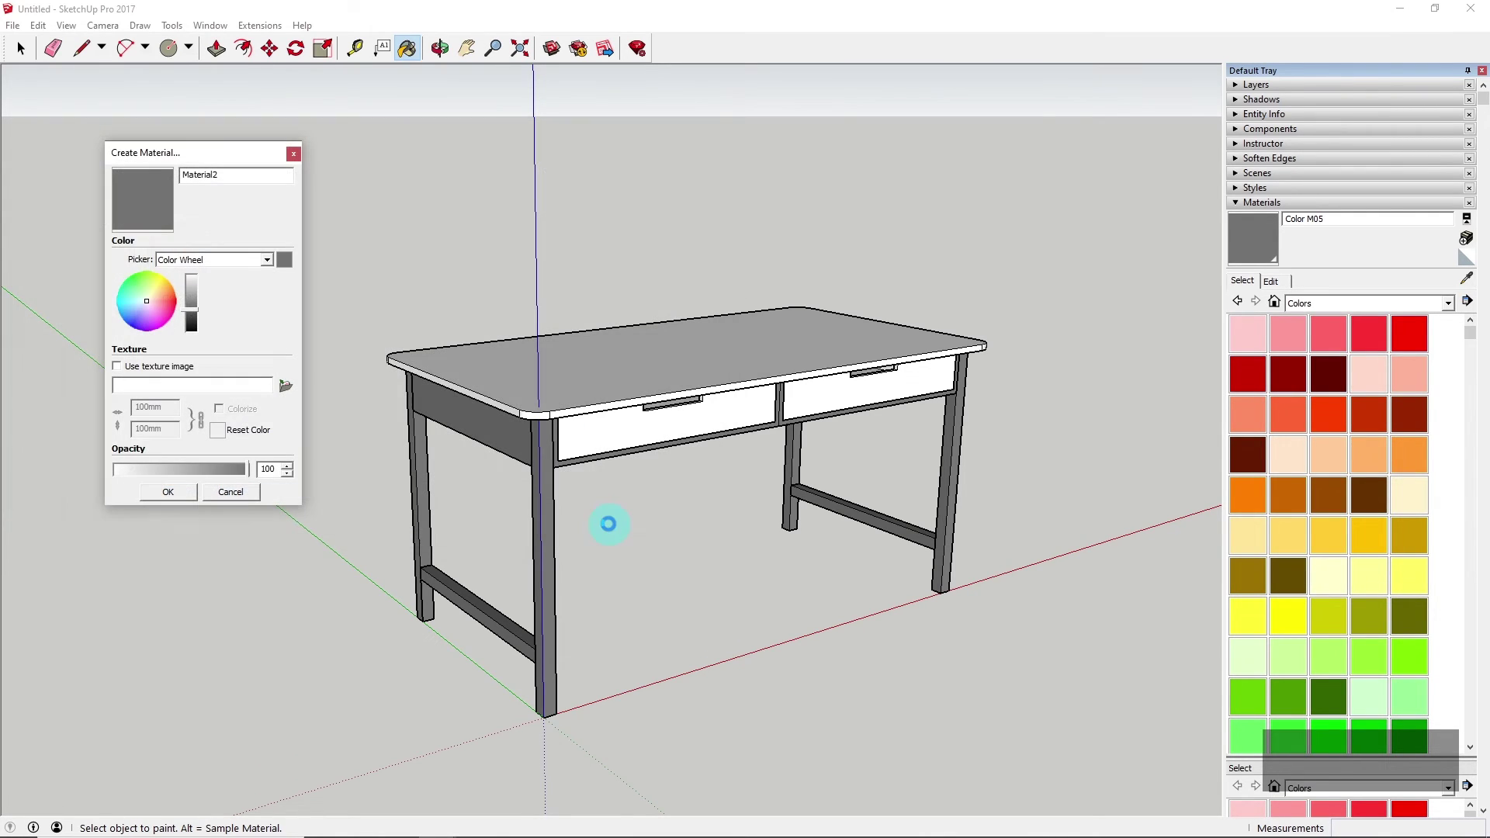
pyautogui.click(153, 498)
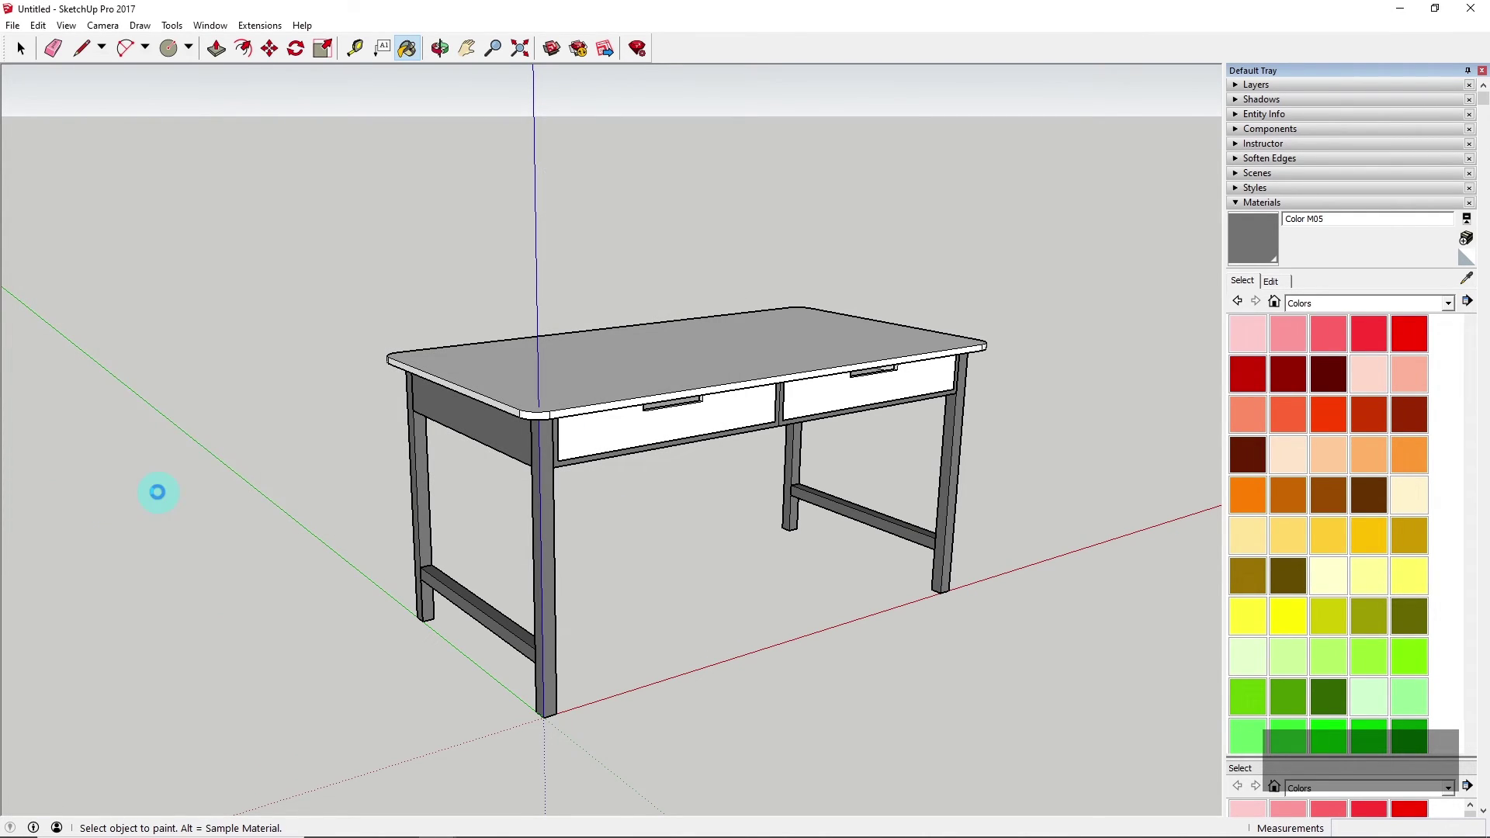
# Paint the tabletop and both drawer fronts with the light wood material, Material2
pyautogui.moveTo(583, 330); pyautogui.dragTo(621, 365, button='middle')
pyautogui.click(692, 393)
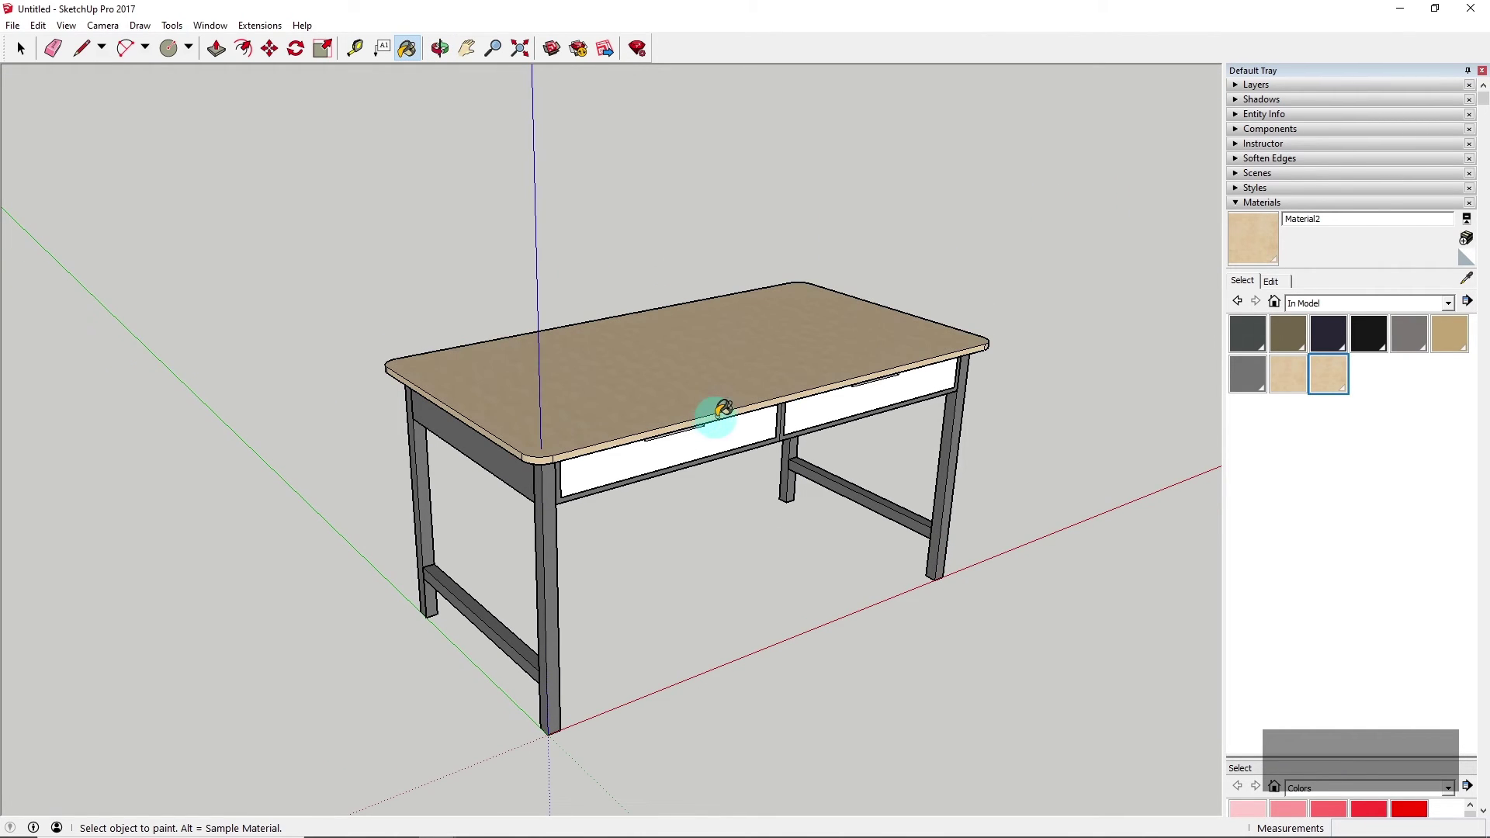
pyautogui.click(743, 431)
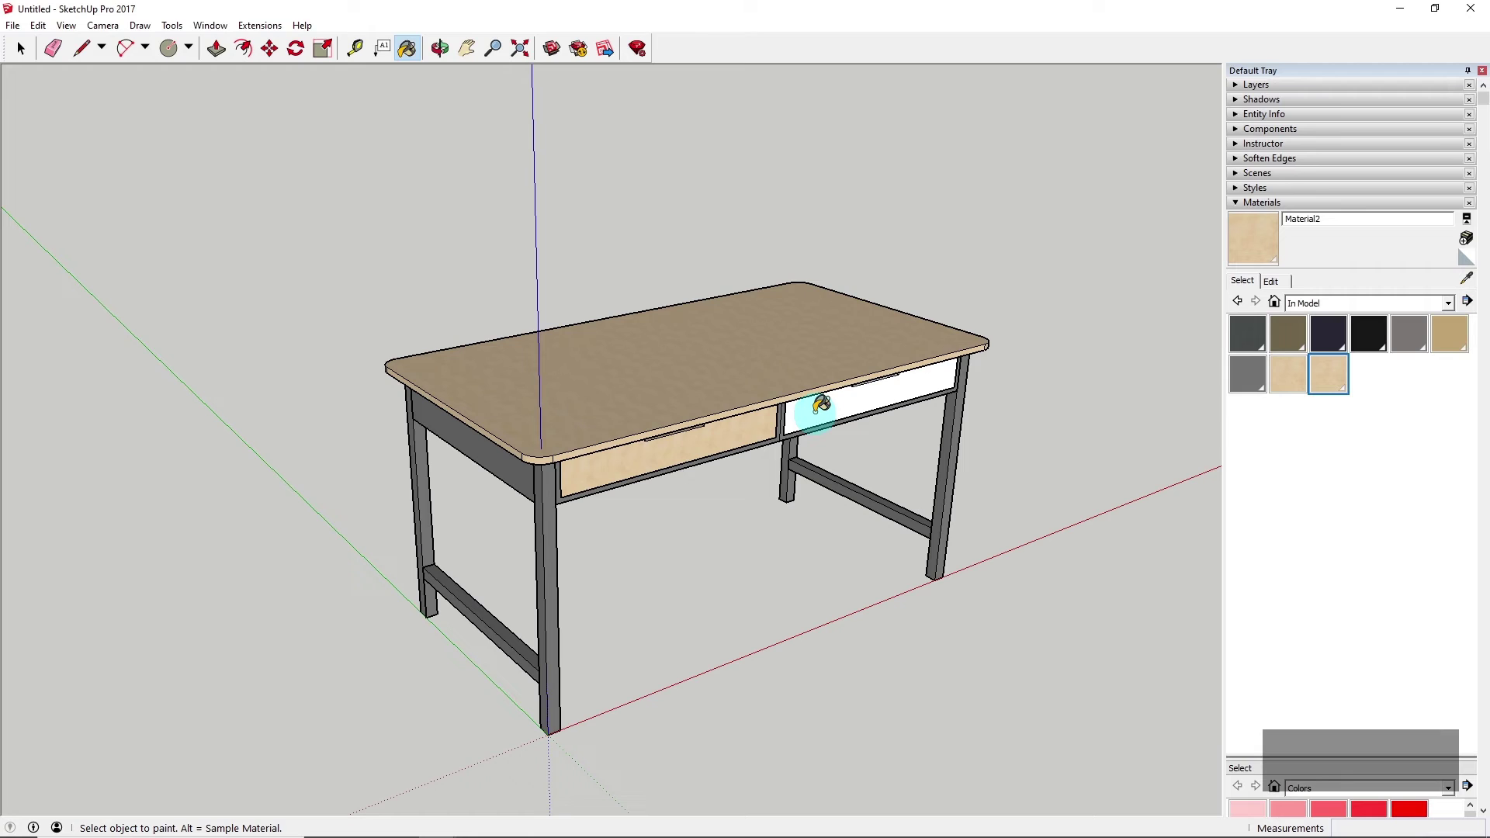
pyautogui.click(821, 405)
# Edit Material2 to enlarge its wood texture to 800 mm by 800 mm
pyautogui.scroll(3, 725, 389)
pyautogui.moveTo(725, 389)
pyautogui.mouseDown(button='middle')
pyautogui.moveTo(701, 605)
pyautogui.moveTo(702, 501)
pyautogui.mouseUp(button='middle')
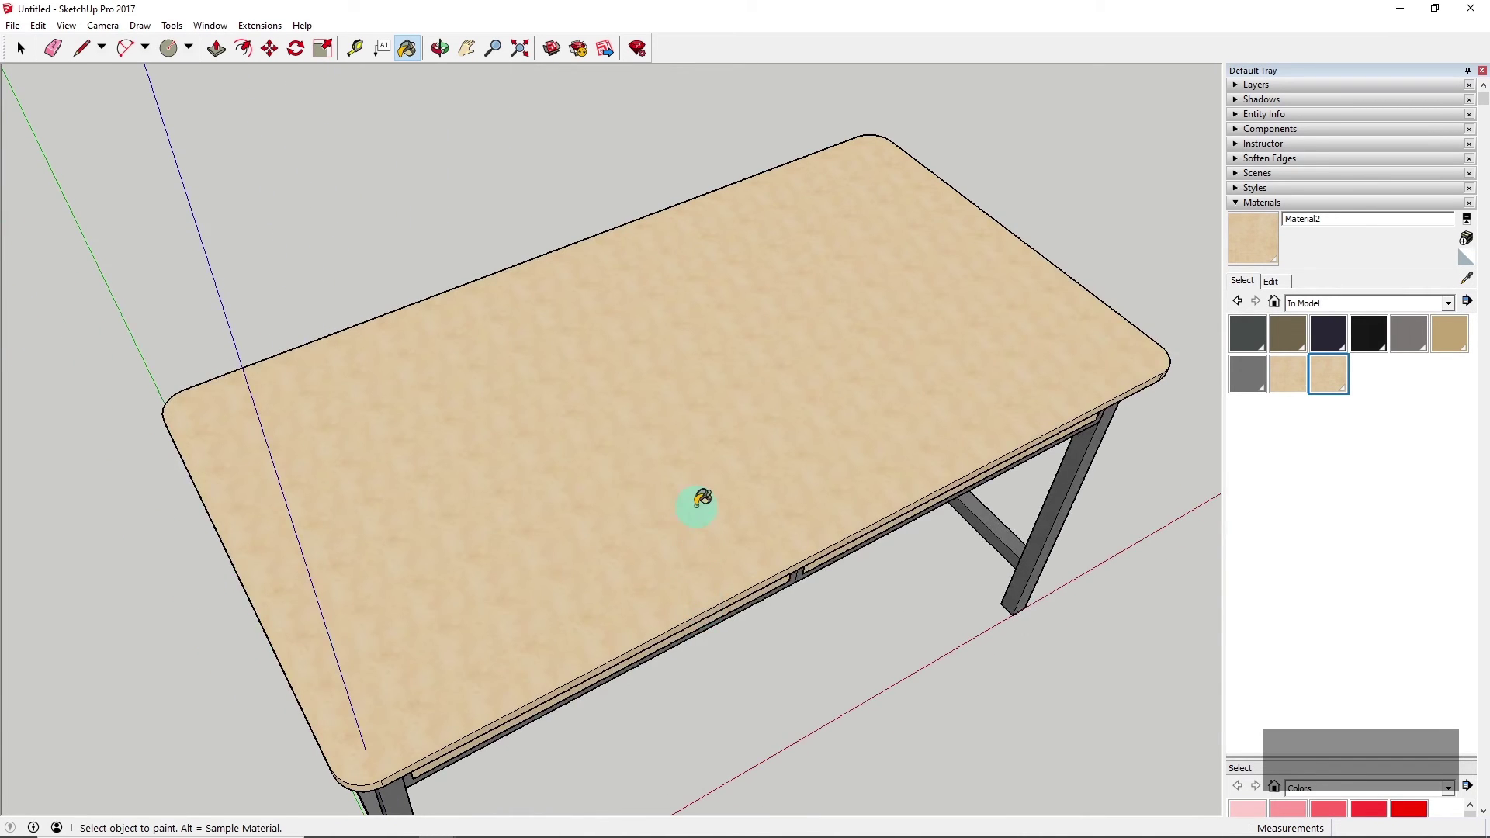
pyautogui.scroll(5, 703, 500)
pyautogui.scroll(-1, 773, 361)
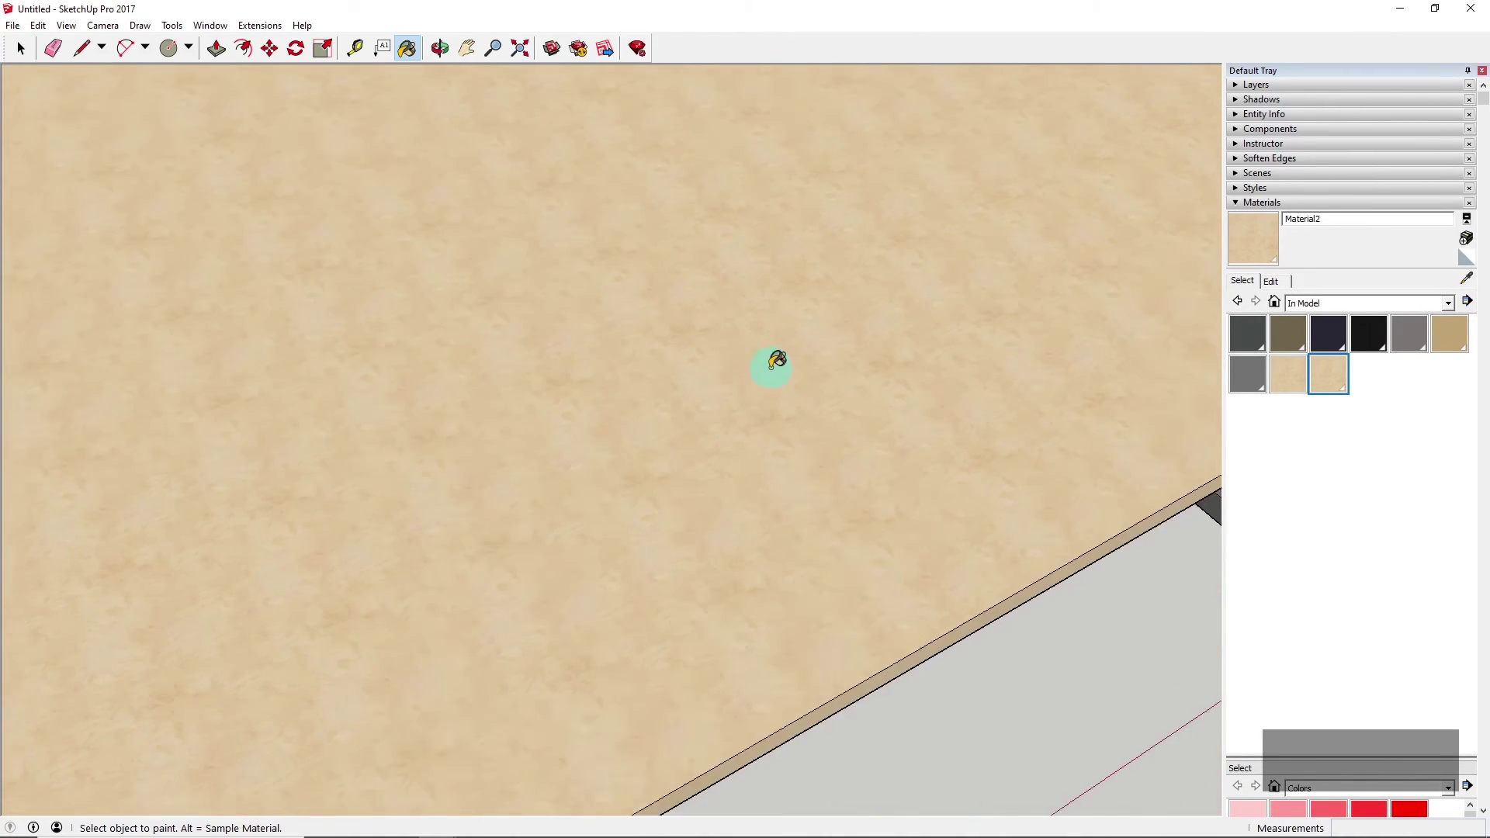
pyautogui.scroll(-6, 772, 361)
pyautogui.moveTo(651, 475); pyautogui.dragTo(632, 402, button='middle')
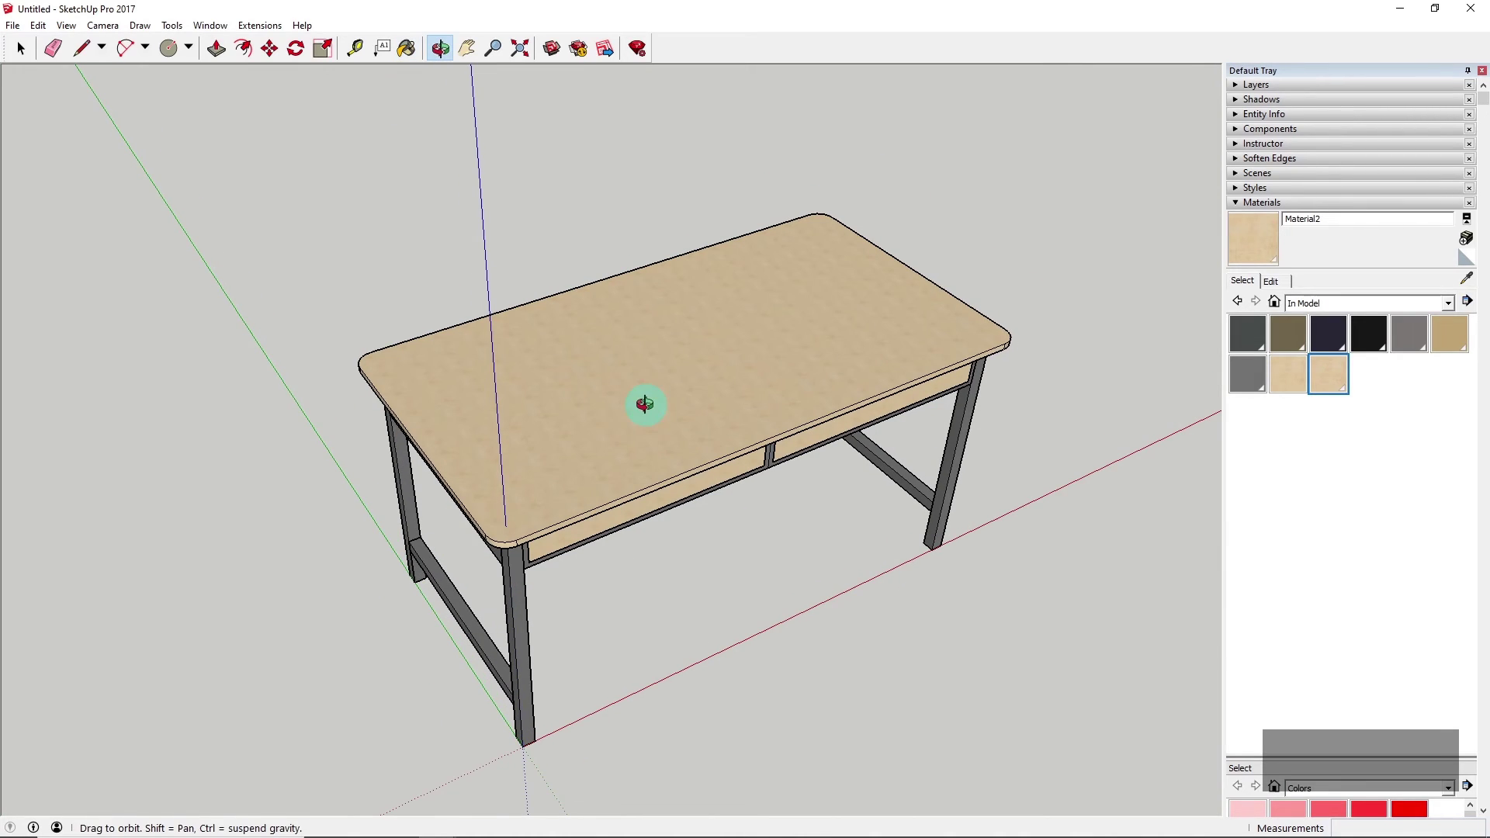
pyautogui.click(1273, 284)
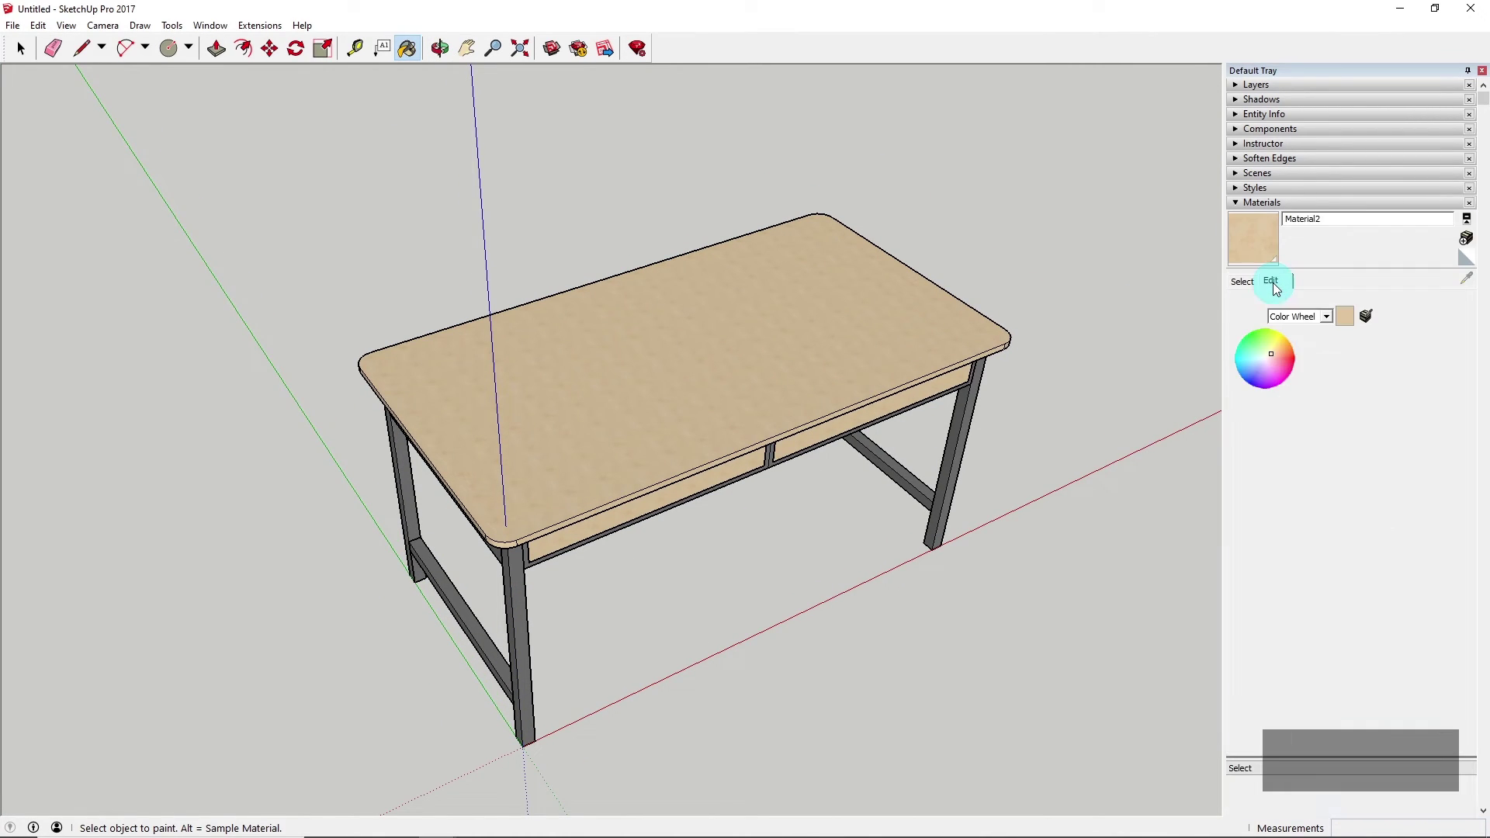
pyautogui.click(1273, 459)
pyautogui.moveTo(1259, 461); pyautogui.dragTo(1264, 454)
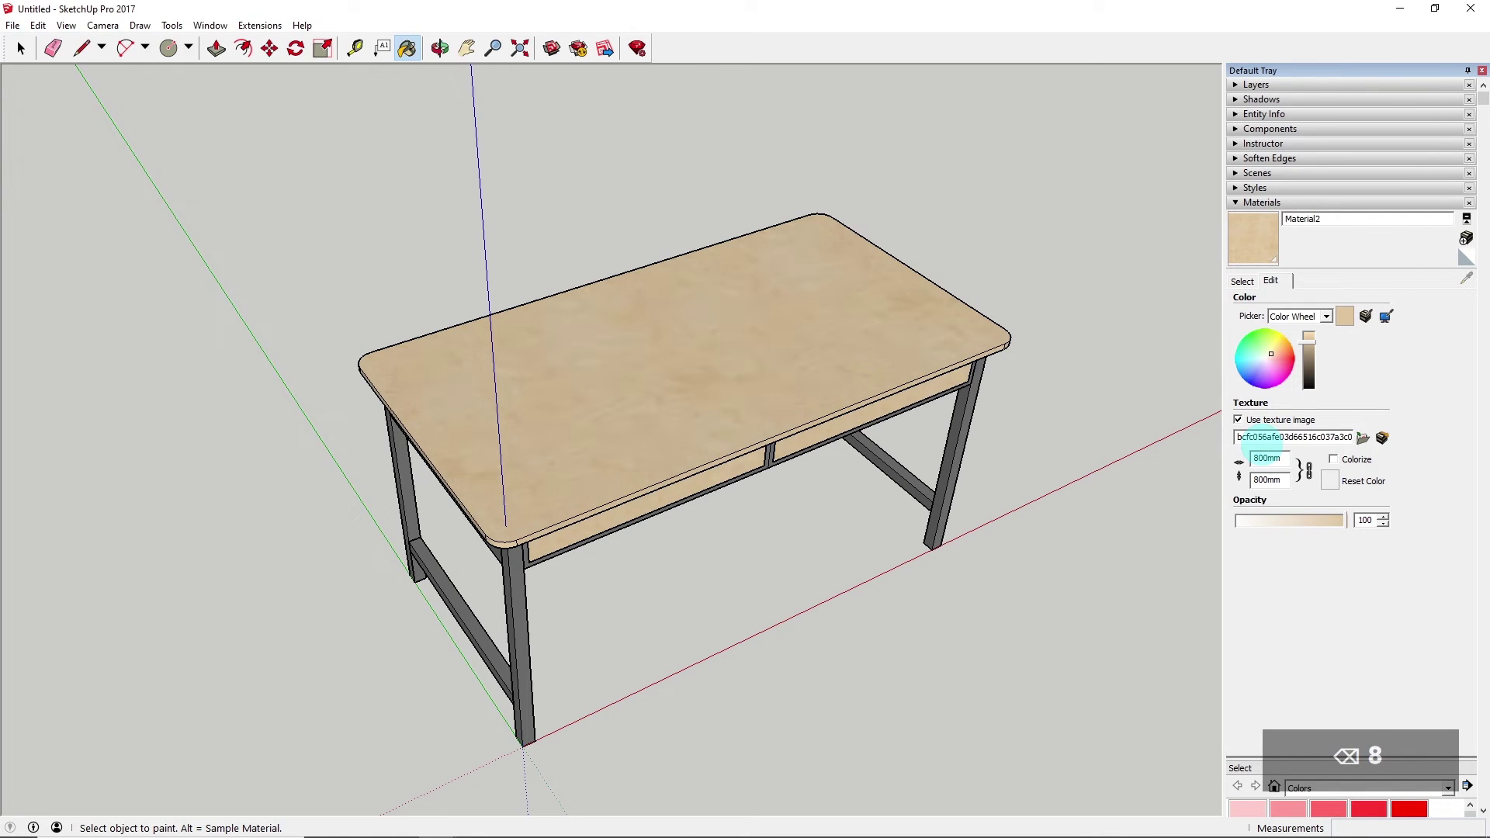
pyautogui.write('8')
pyautogui.click(20, 51)
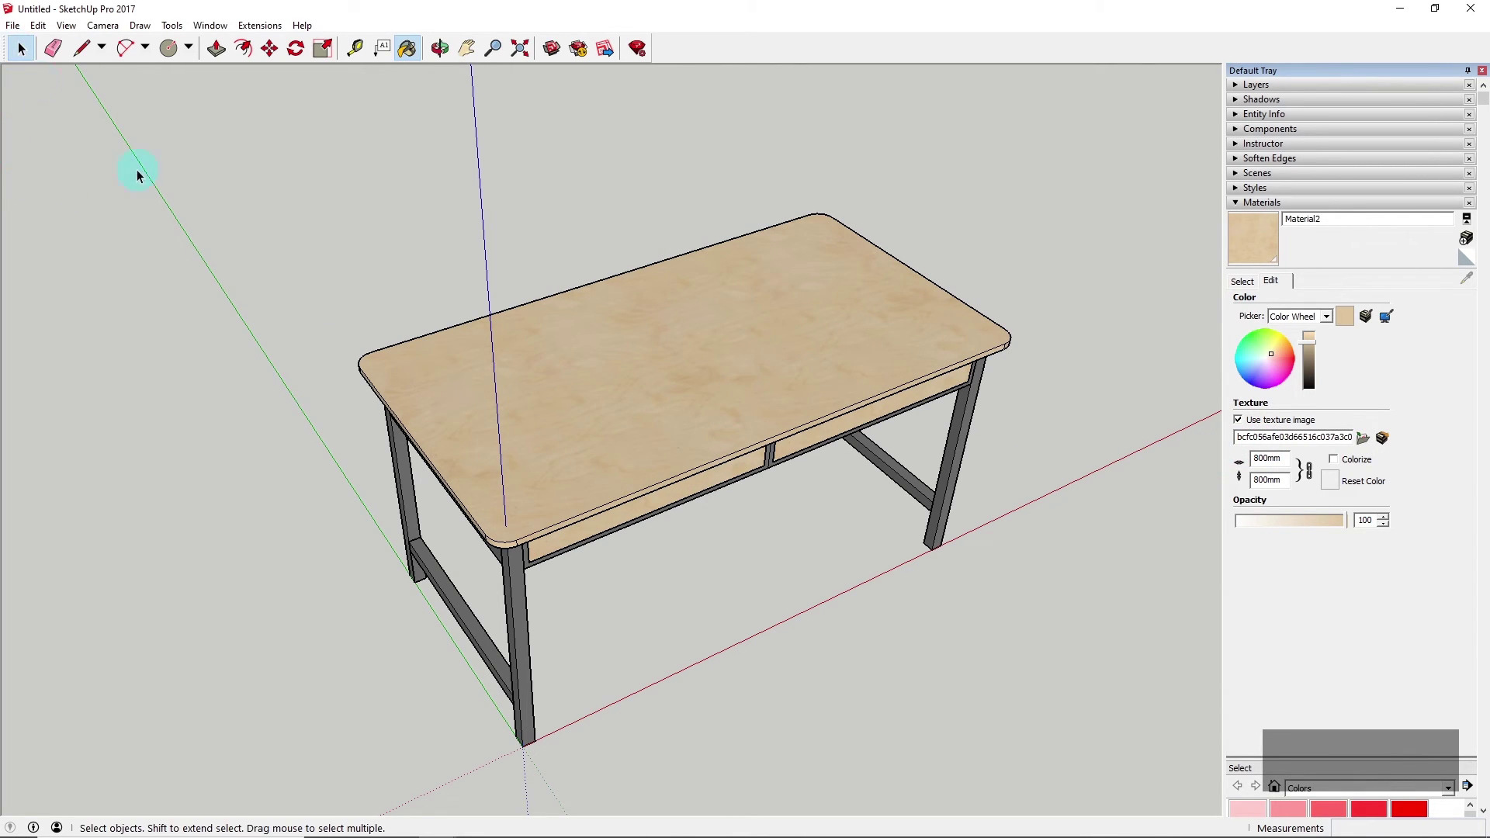
# Examine the wood grain on the tabletop and drawer fronts up close and from several angles
pyautogui.moveTo(597, 453); pyautogui.dragTo(592, 290, button='middle')
pyautogui.scroll(2, 612, 419)
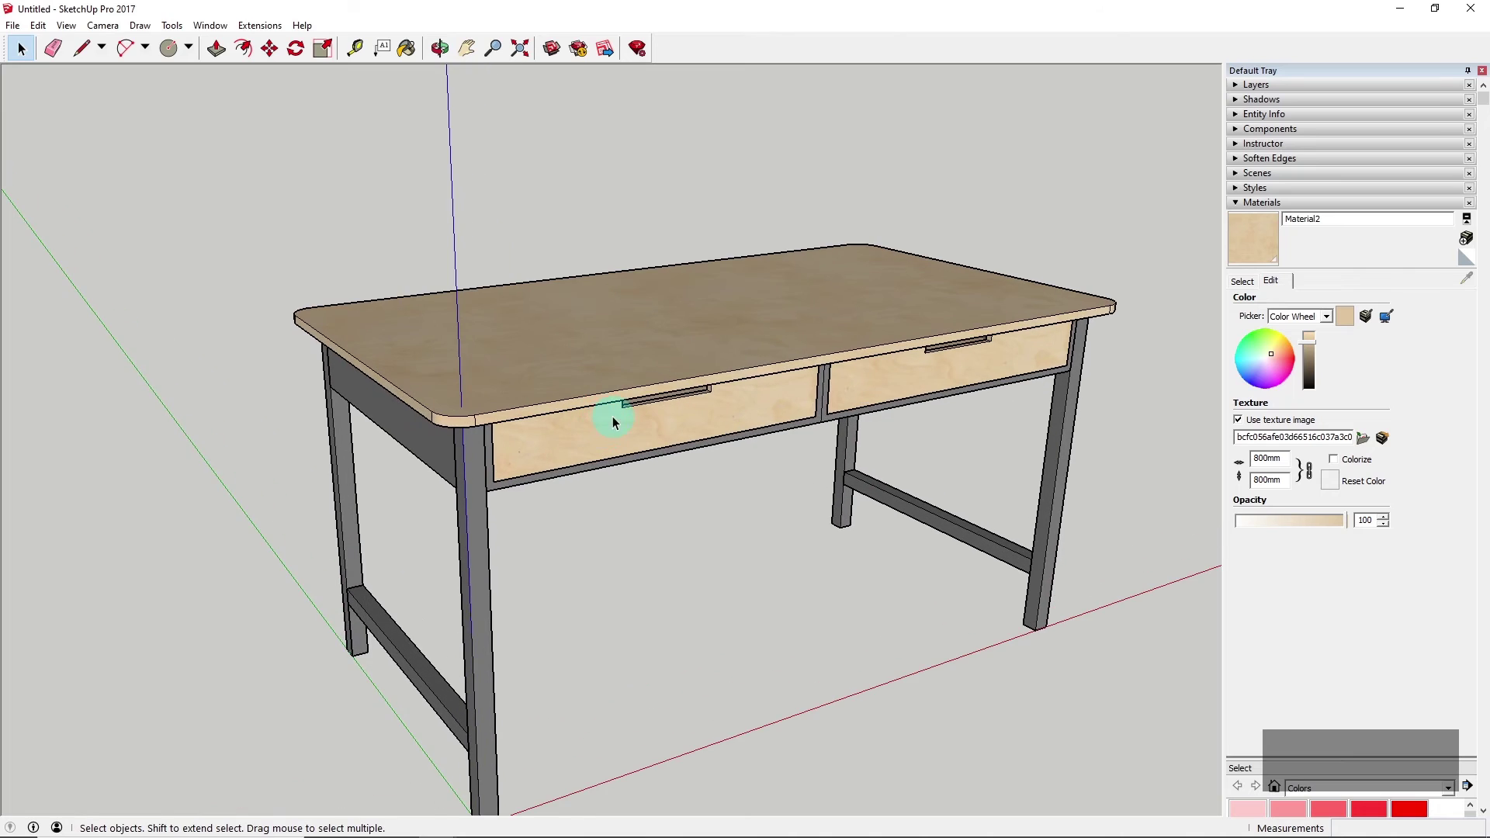
pyautogui.moveTo(613, 419); pyautogui.dragTo(572, 416, button='middle')
pyautogui.scroll(4, 690, 479)
pyautogui.moveTo(690, 479)
pyautogui.mouseDown(button='middle')
pyautogui.moveTo(619, 425)
pyautogui.moveTo(629, 532)
pyautogui.moveTo(652, 585)
pyautogui.moveTo(669, 460)
pyautogui.mouseUp(button='middle')
pyautogui.scroll(-5, 619, 425)
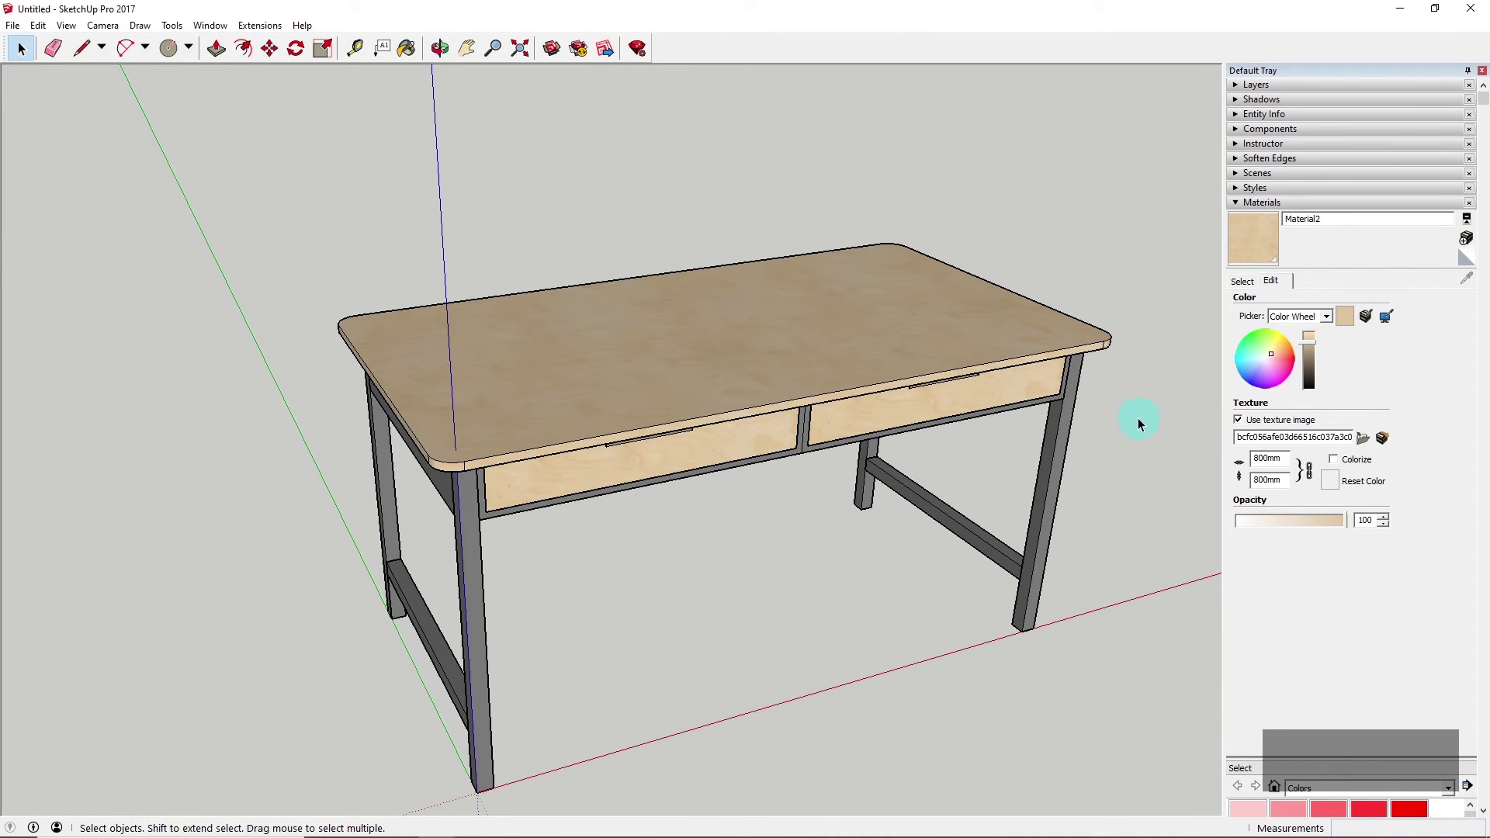
pyautogui.scroll(-1, 836, 522)
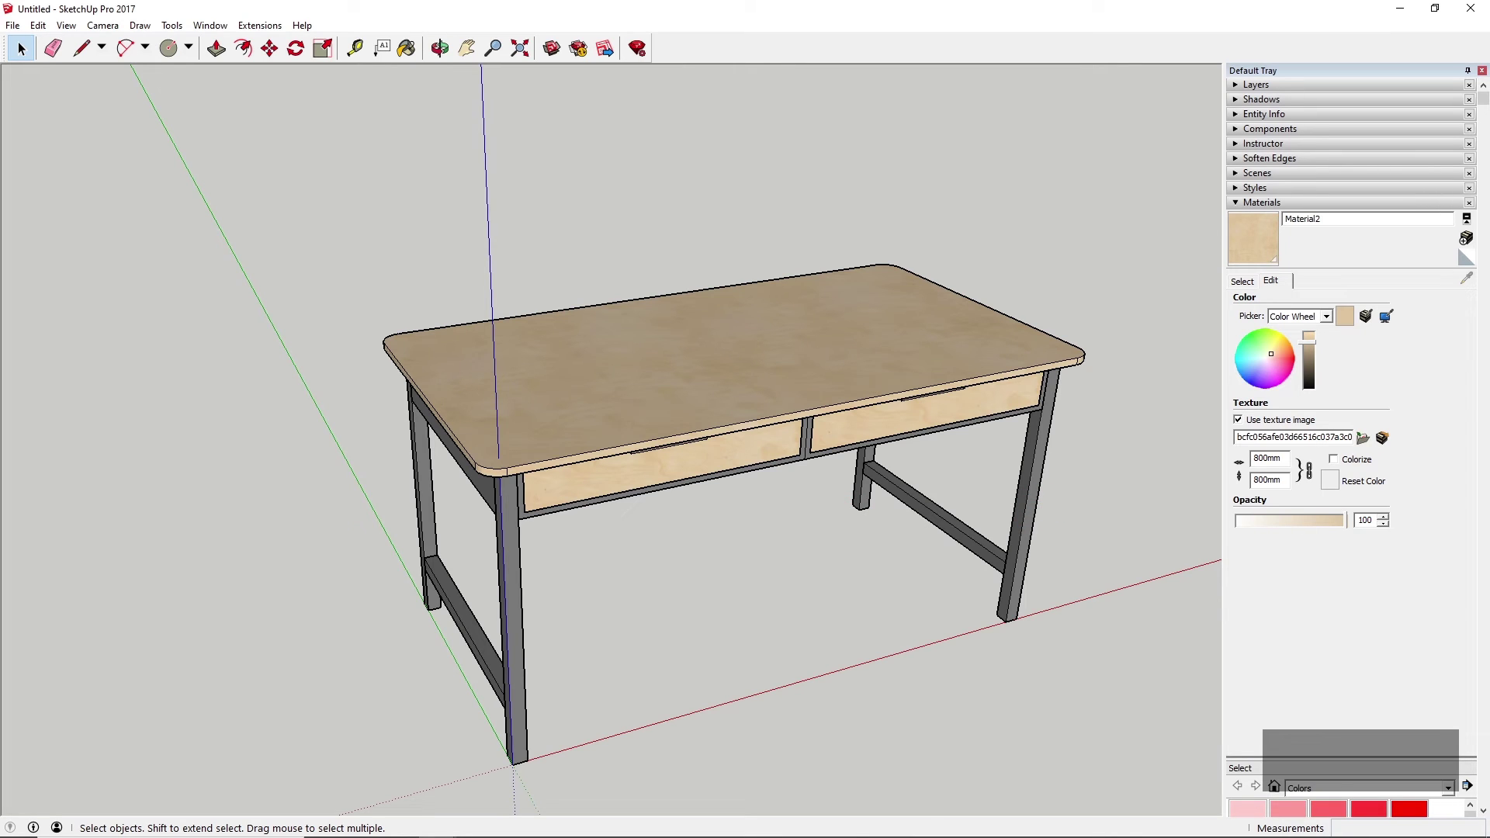
pyautogui.moveTo(683, 481); pyautogui.dragTo(684, 450, button='middle')
pyautogui.moveTo(810, 242); pyautogui.dragTo(755, 253, button='middle')
pyautogui.scroll(1, 756, 253)
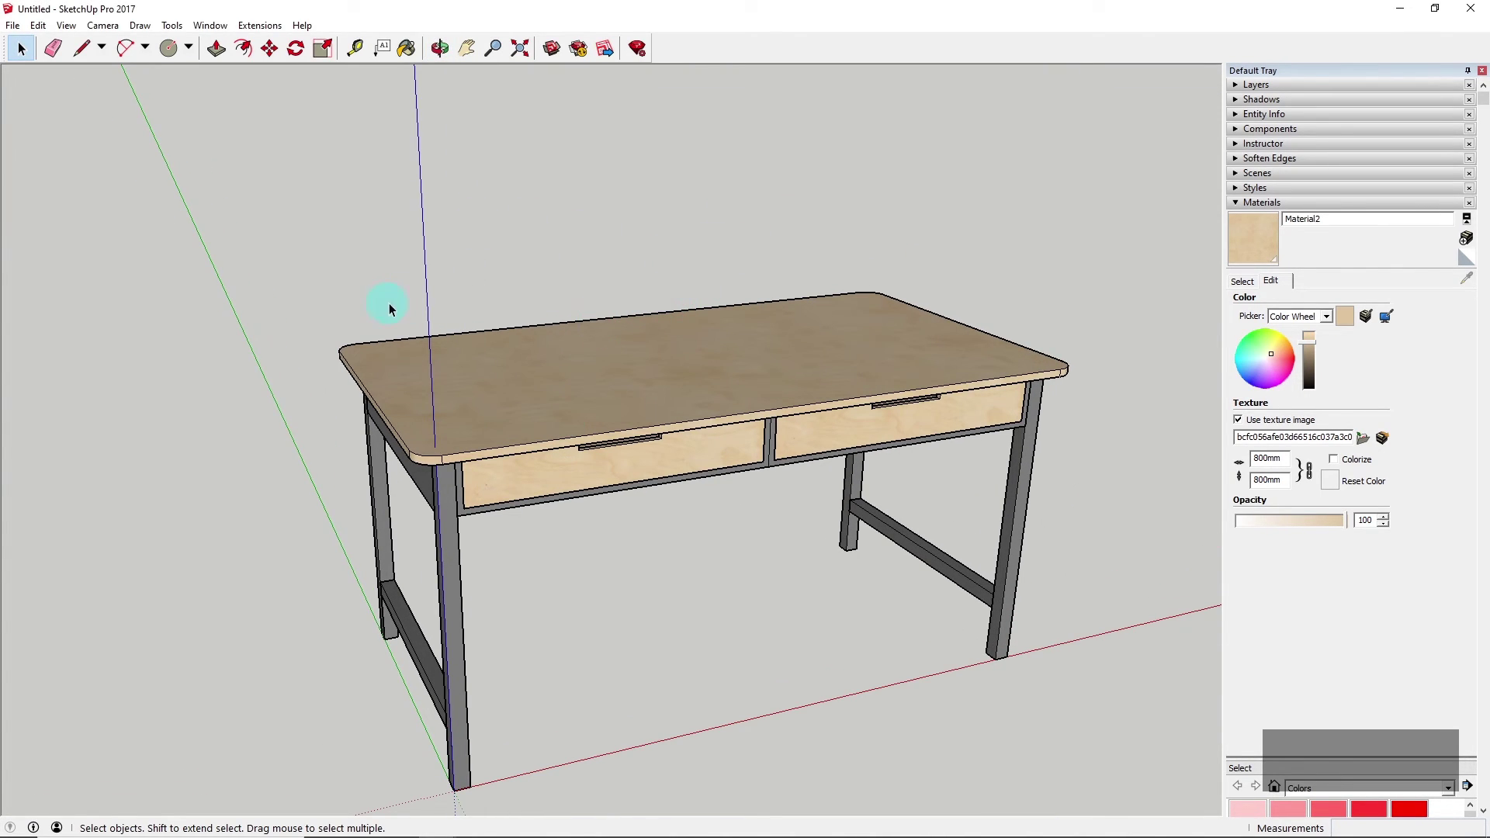
pyautogui.moveTo(724, 344); pyautogui.dragTo(752, 267, button='middle')
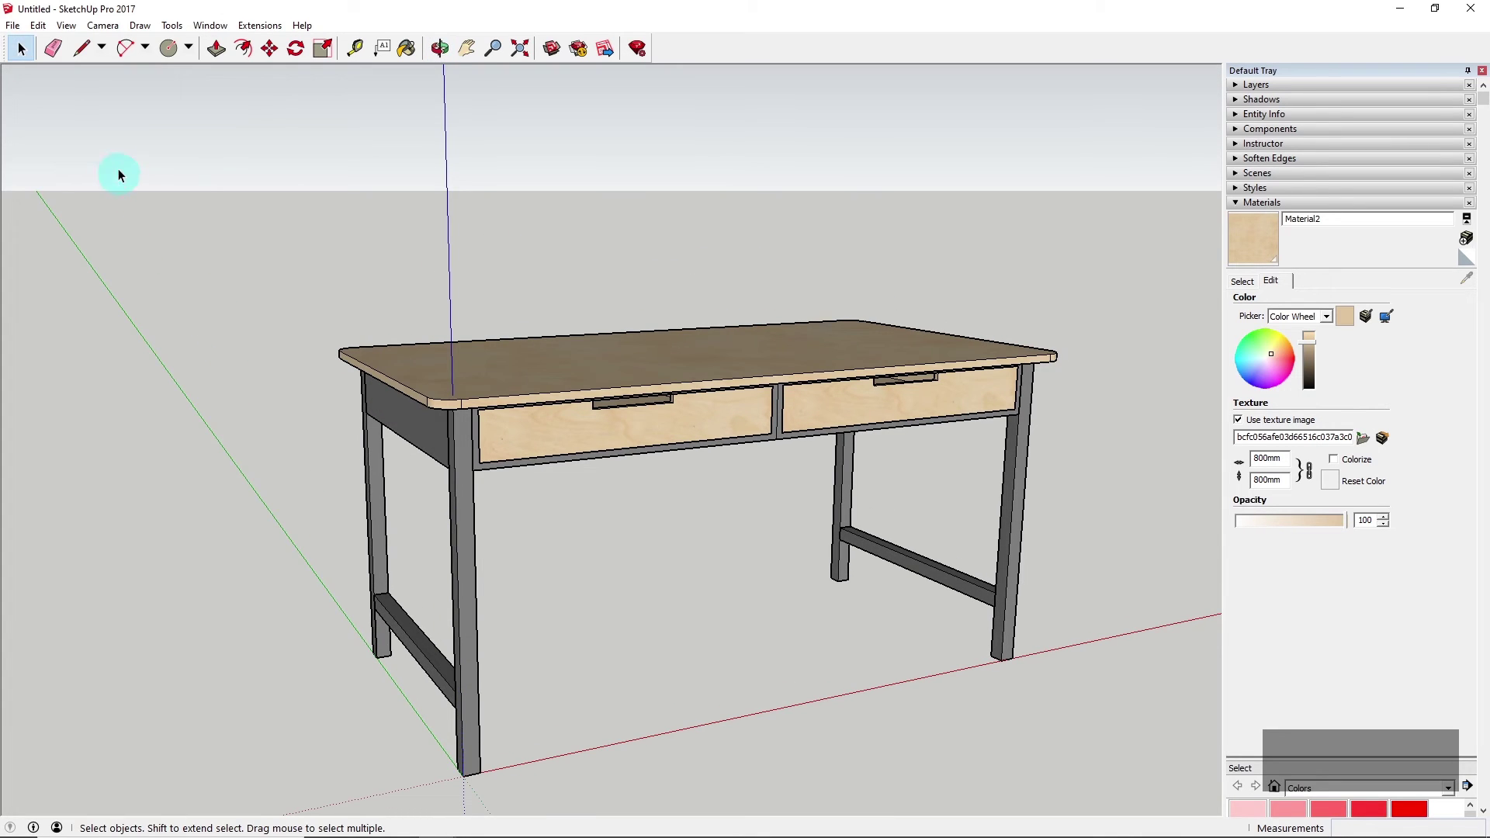
# Open 3D Warehouse and search it for "imac"
pyautogui.click(258, 26)
pyautogui.moveTo(216, 31)
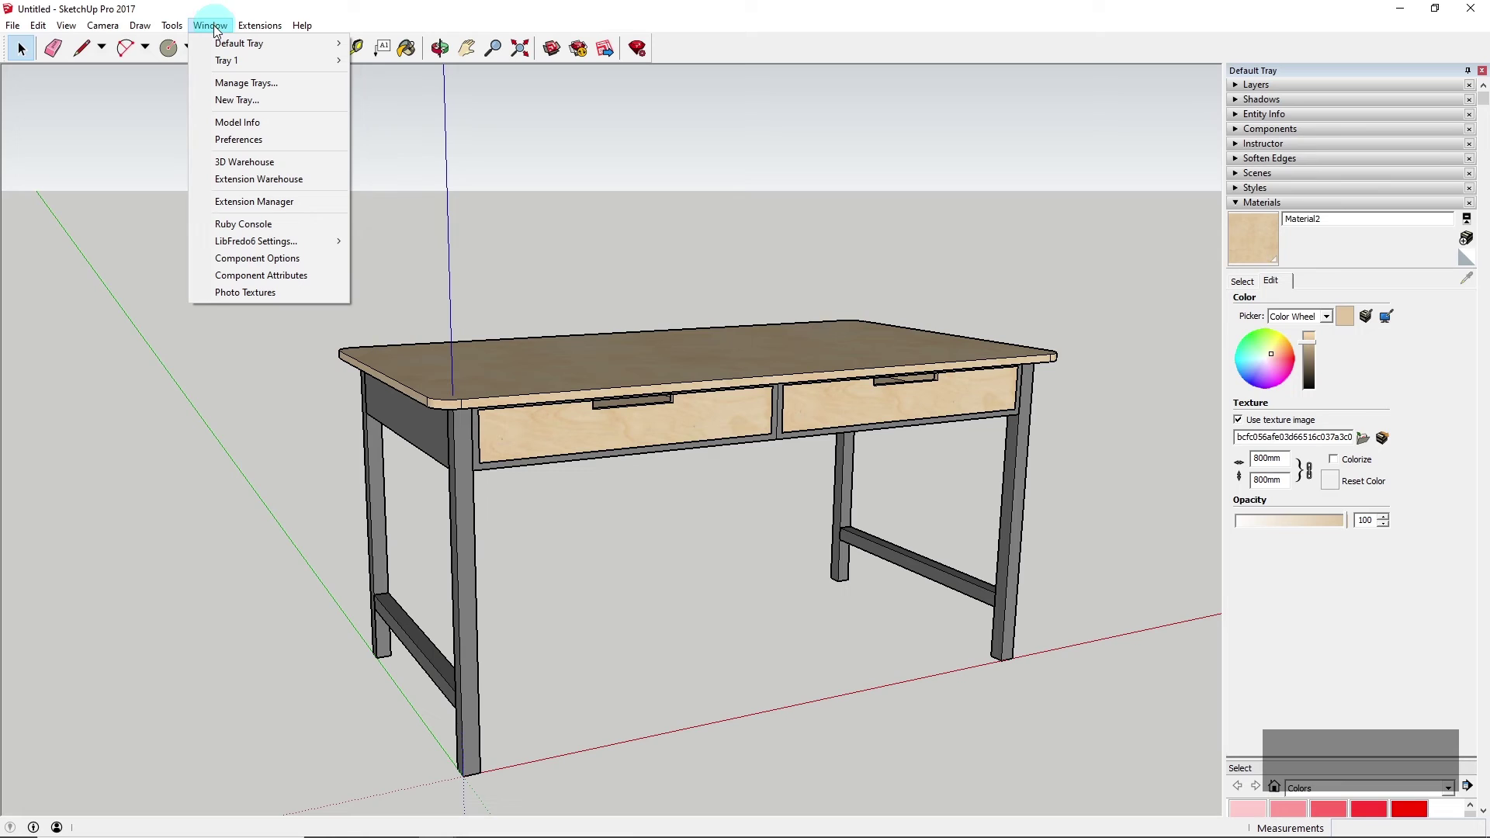
pyautogui.click(244, 163)
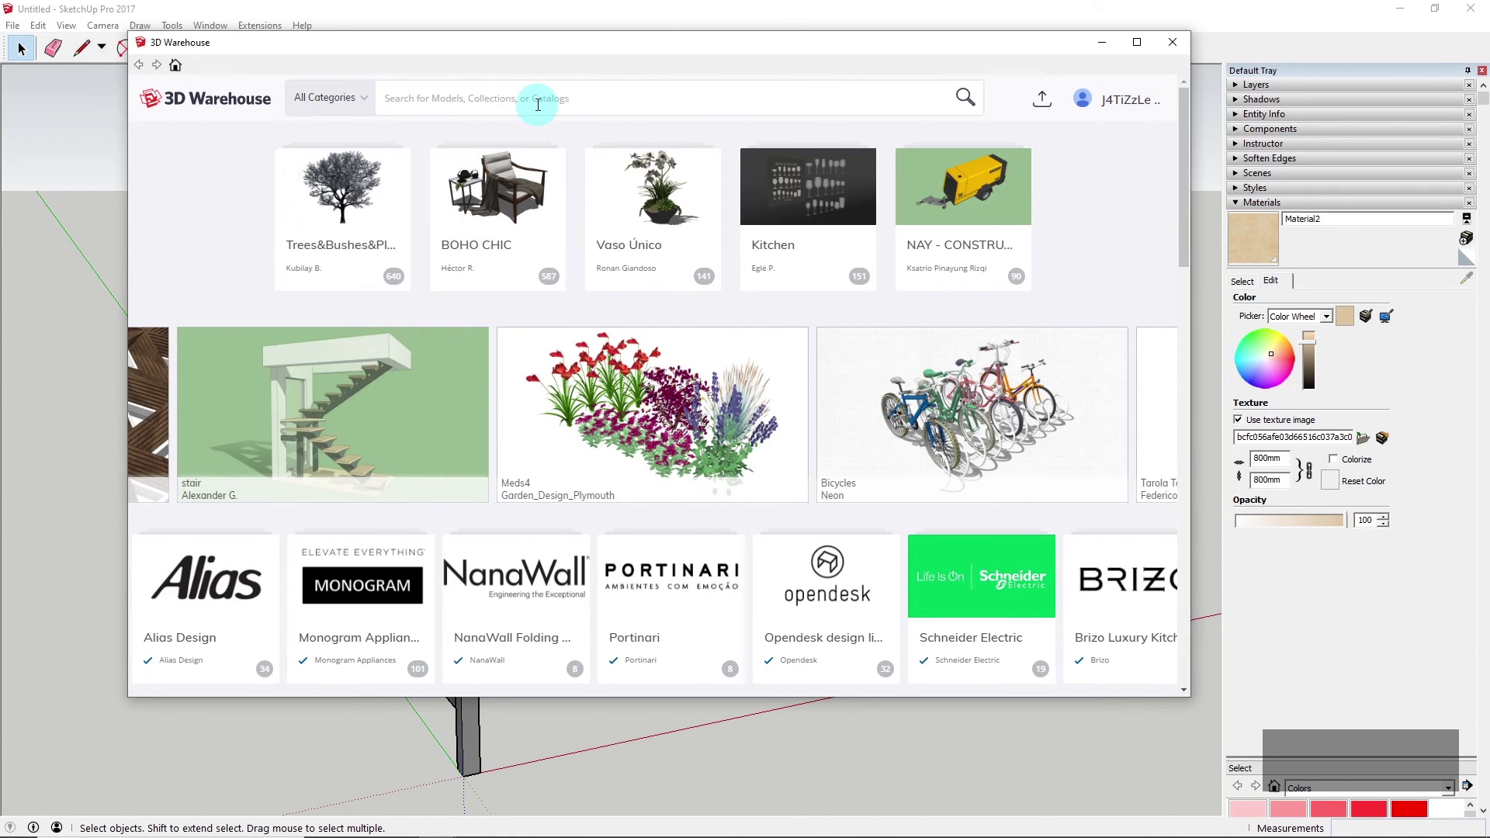
pyautogui.write('imac')
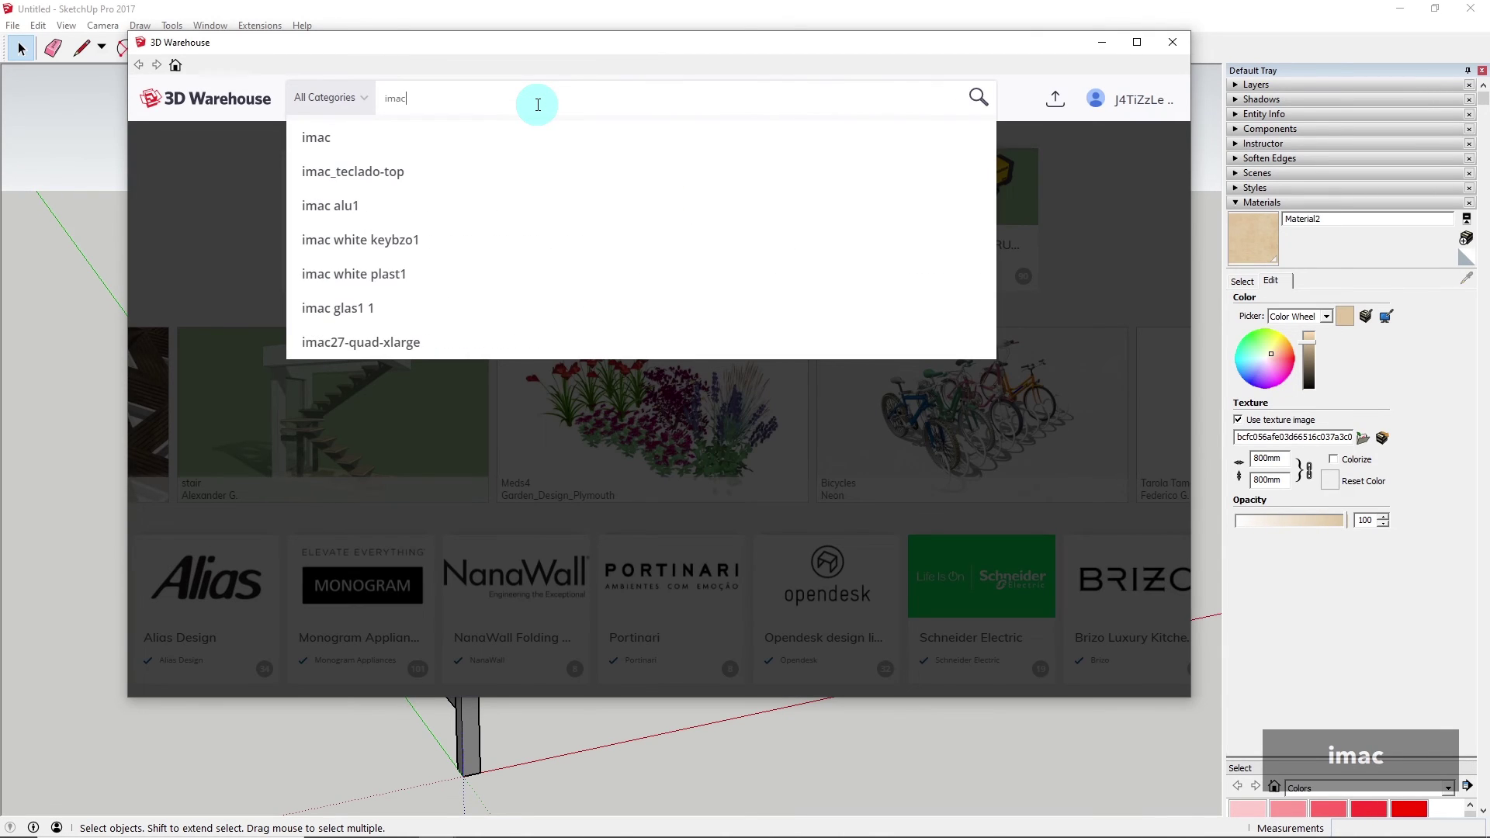
pyautogui.press('Return')
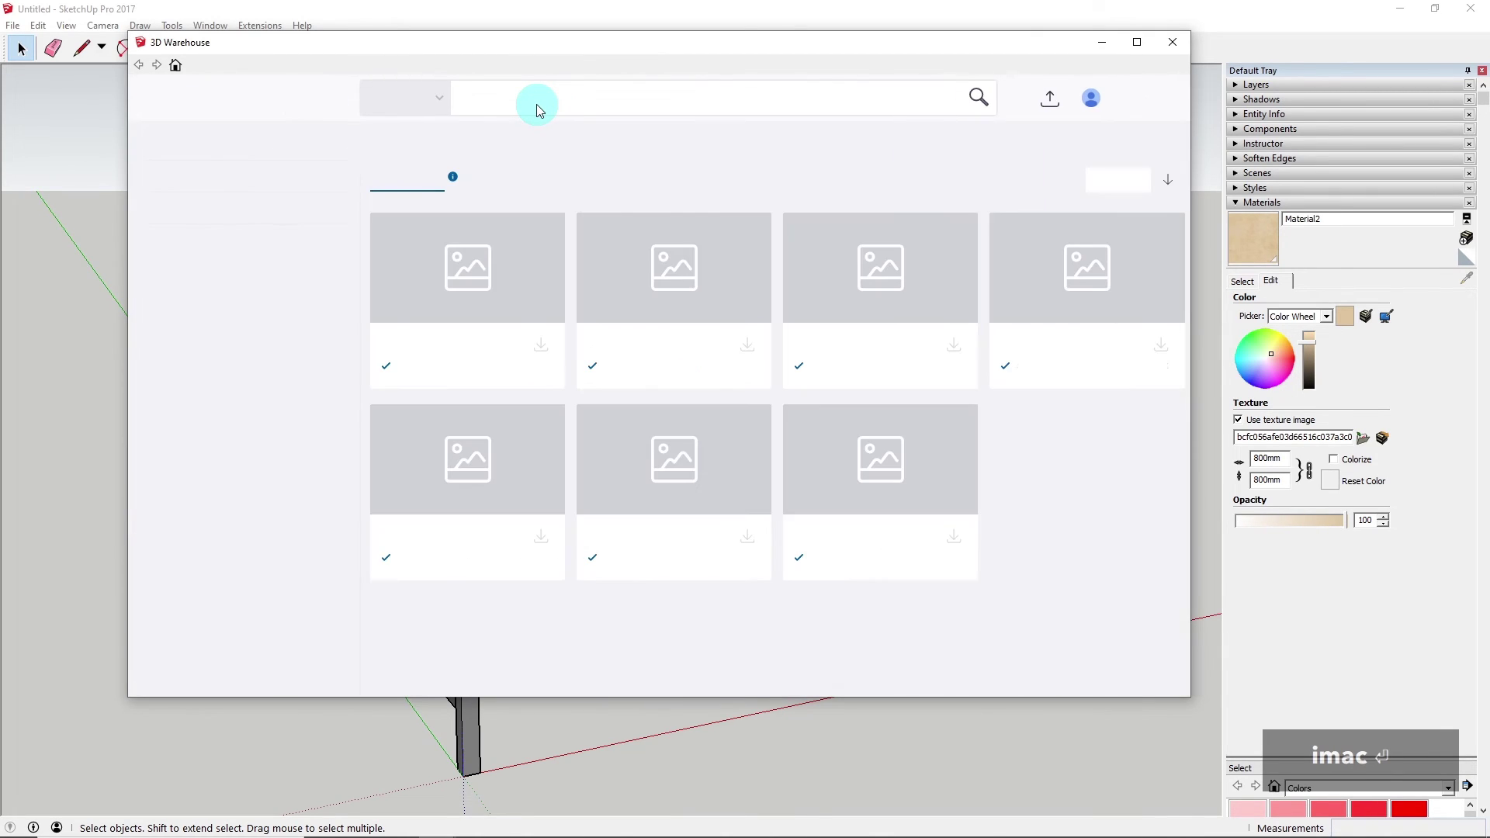
# Load the imac 27 inch product directly into the model and place it on the tabletop
pyautogui.click(747, 353)
pyautogui.click(618, 405)
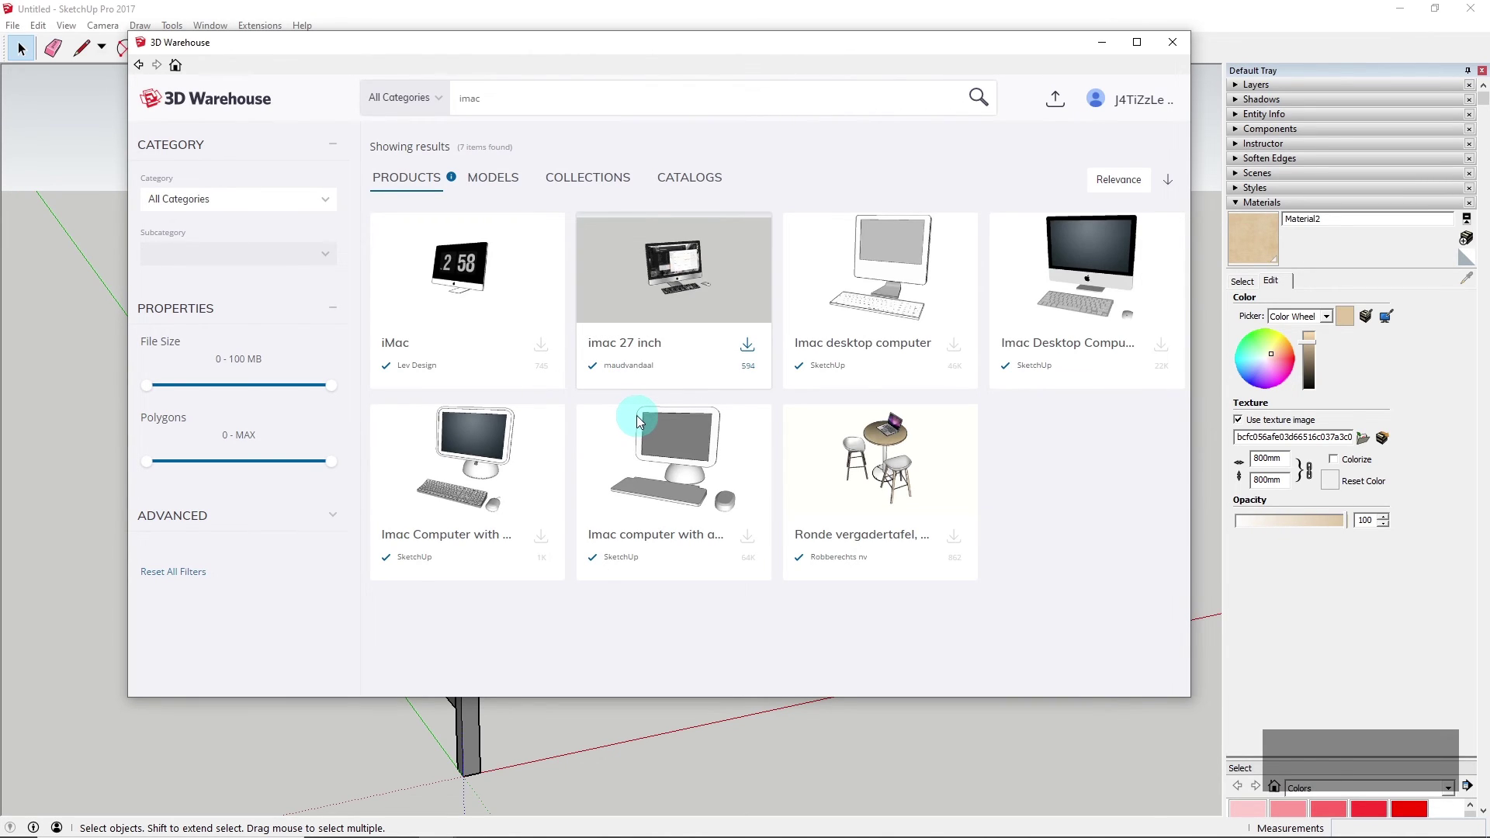
pyautogui.click(645, 416)
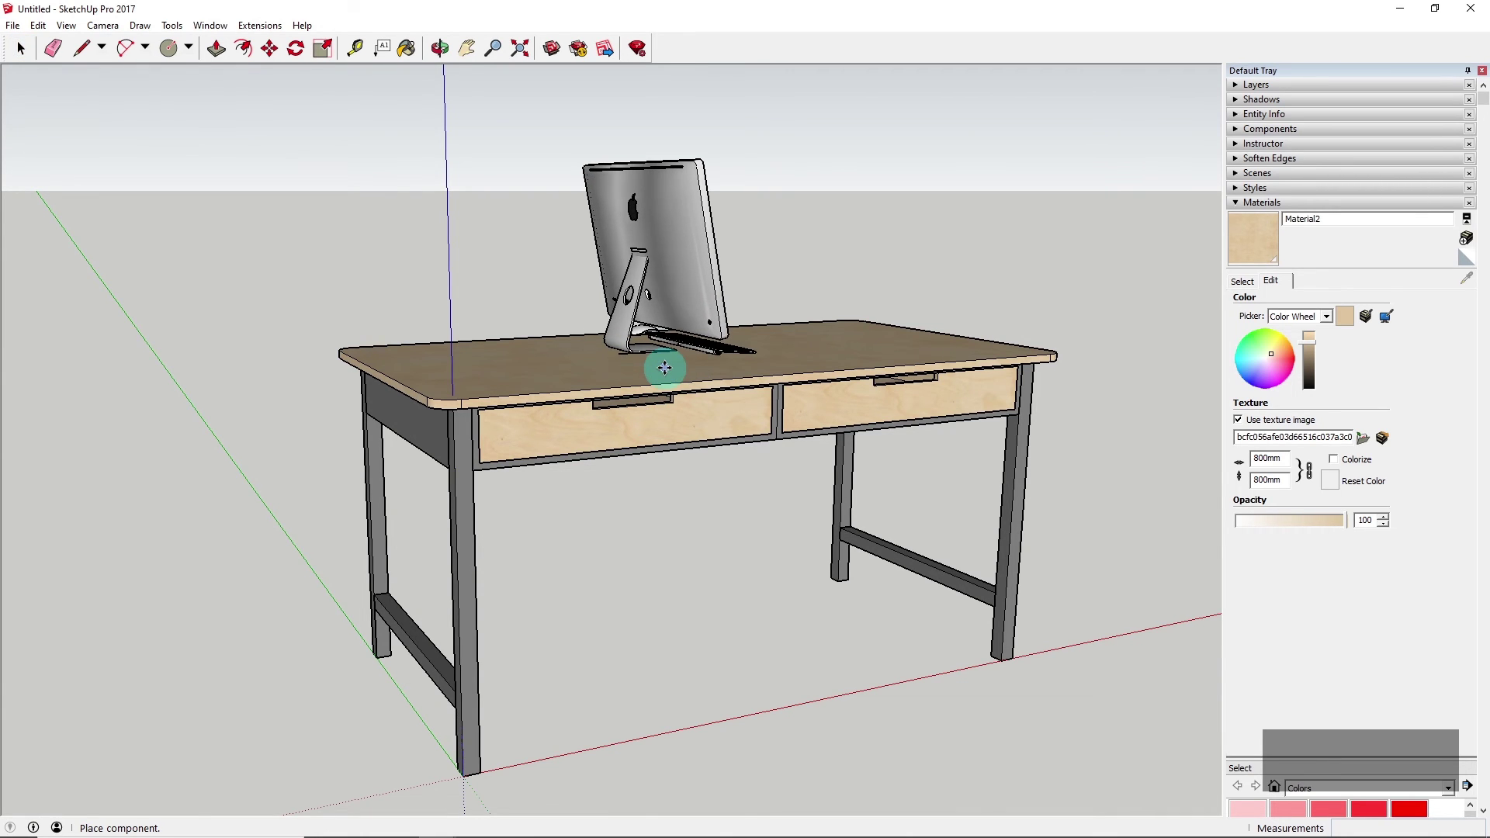
pyautogui.click(665, 368)
# Rotate the iMac on the tabletop so its screen faces the drawer side of the desk
pyautogui.moveTo(666, 416); pyautogui.dragTo(665, 645, button='middle')
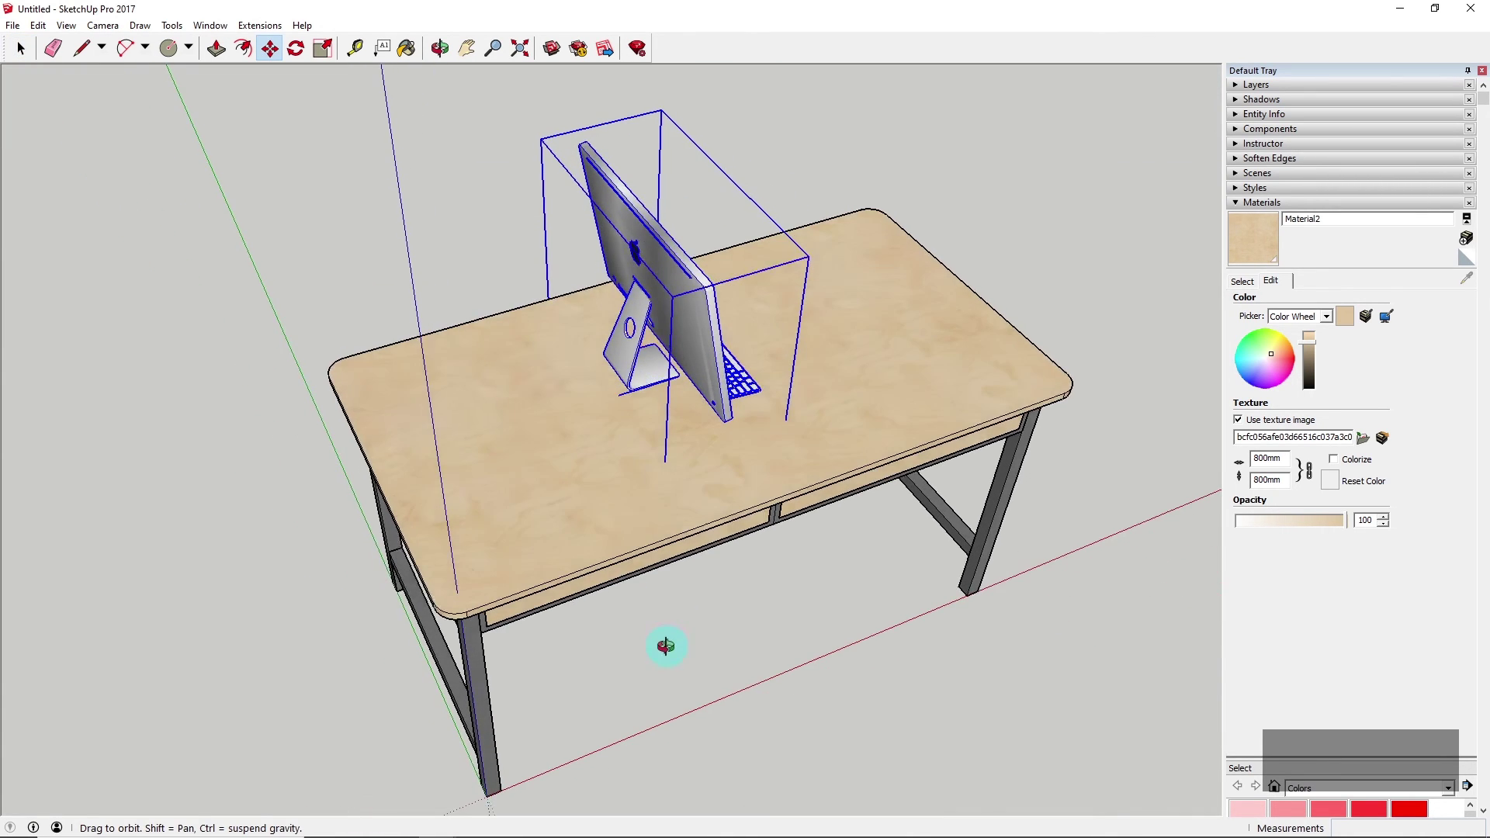
pyautogui.moveTo(662, 403); pyautogui.dragTo(692, 243, button='middle')
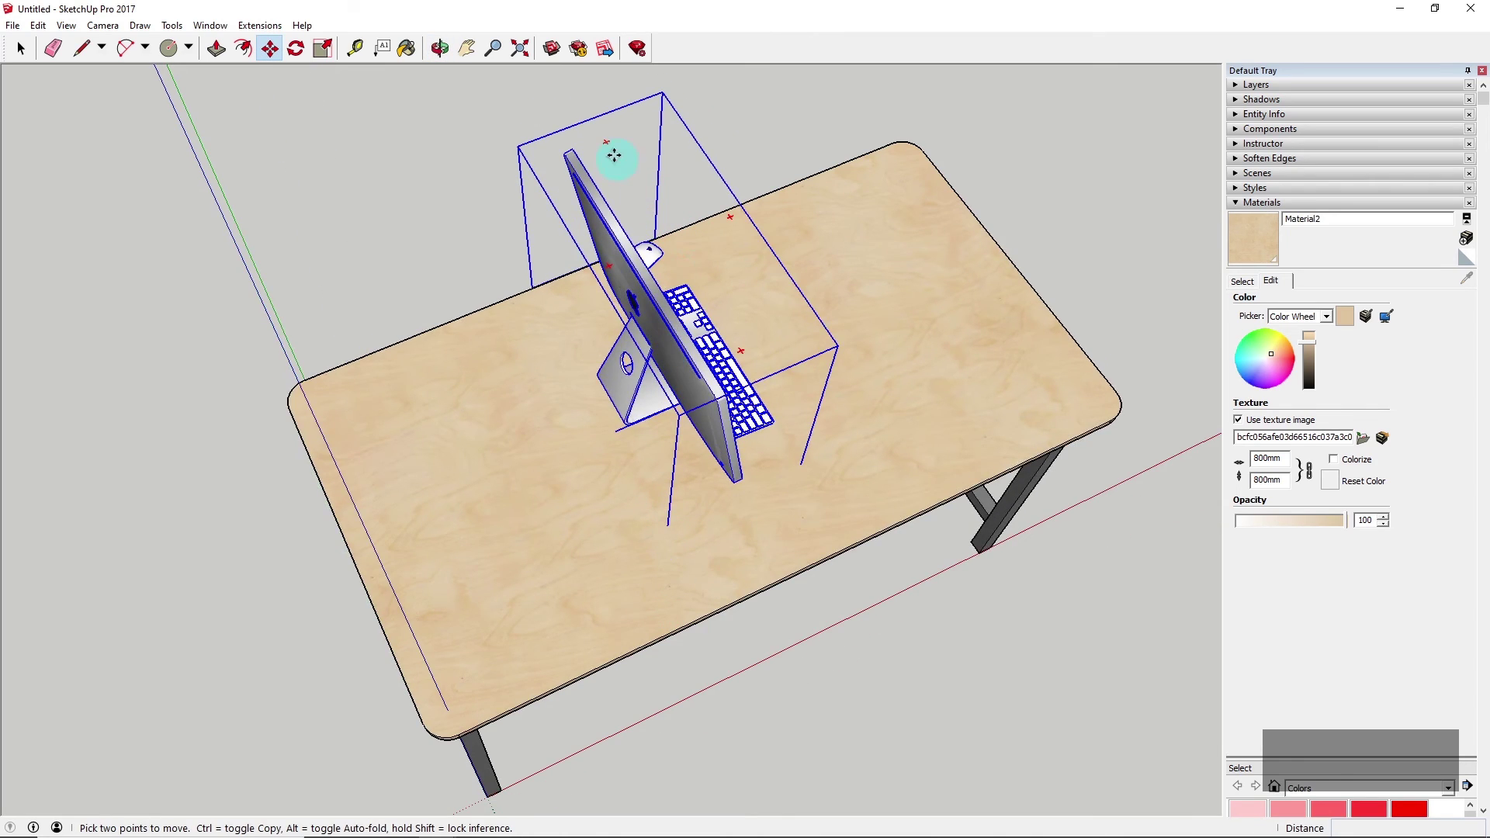
pyautogui.press('q')
pyautogui.moveTo(606, 142); pyautogui.dragTo(730, 222)
# Move the iMac about 130 mm toward the desk's back edge and return to the Select tool
pyautogui.moveTo(609, 389); pyautogui.dragTo(916, 233, button='middle')
pyautogui.scroll(5, 982, 306)
pyautogui.moveTo(982, 307); pyautogui.dragTo(964, 319, button='middle')
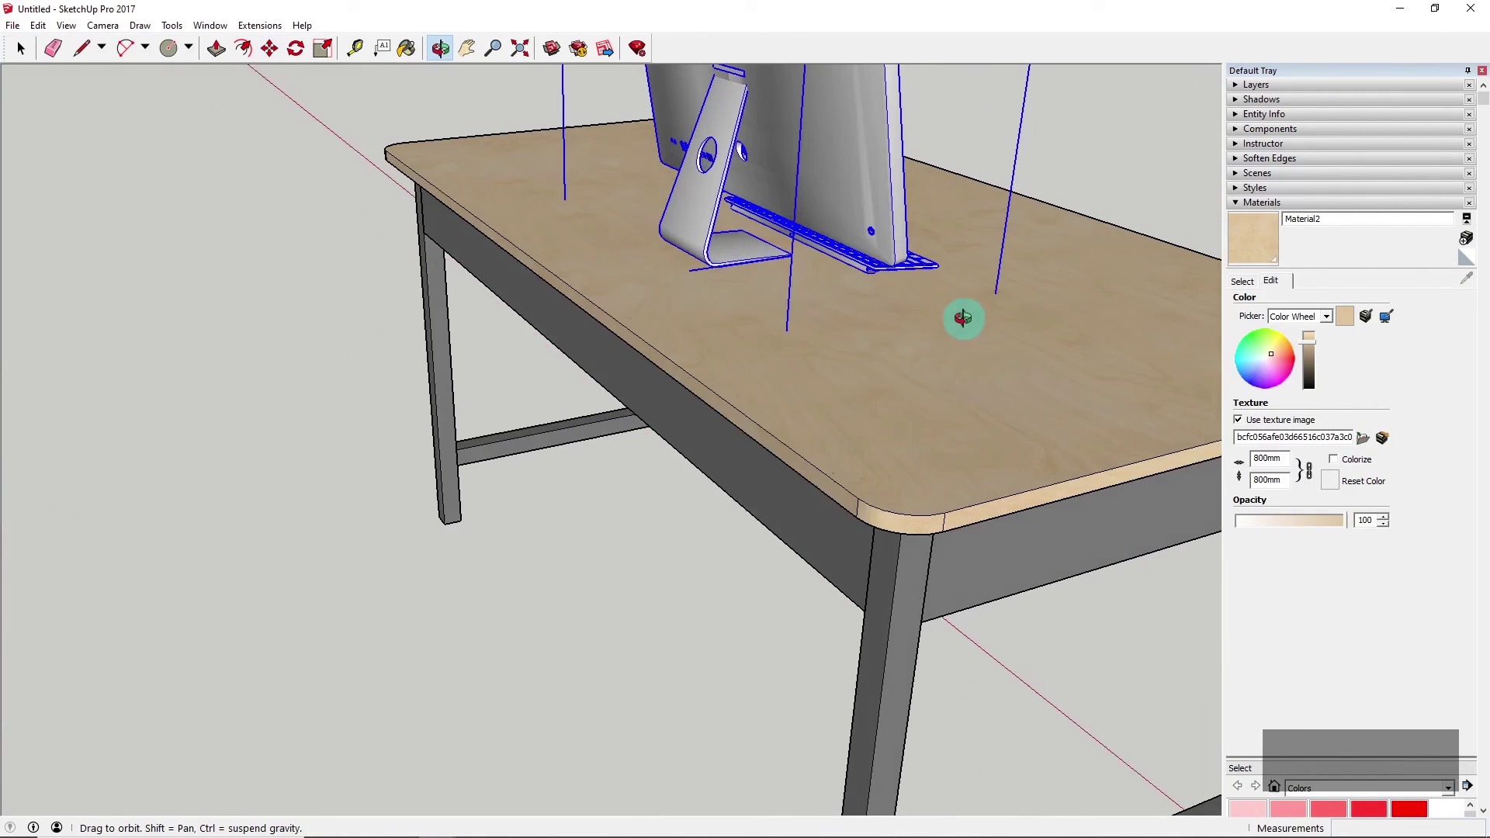
pyautogui.click(752, 246)
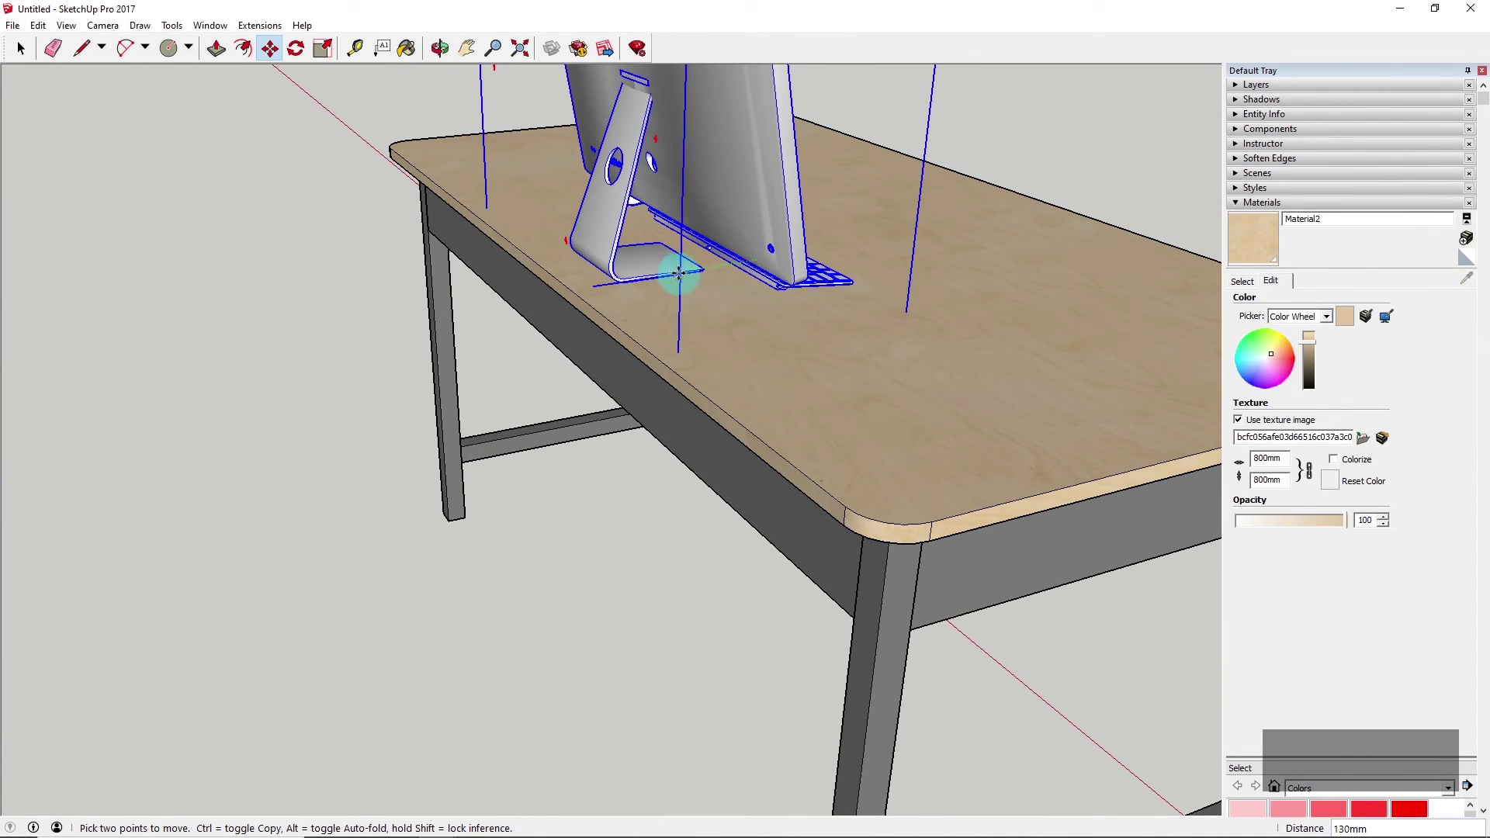
pyautogui.click(682, 272)
pyautogui.moveTo(1071, 322); pyautogui.dragTo(572, 343, button='middle')
pyautogui.scroll(-6, 559, 382)
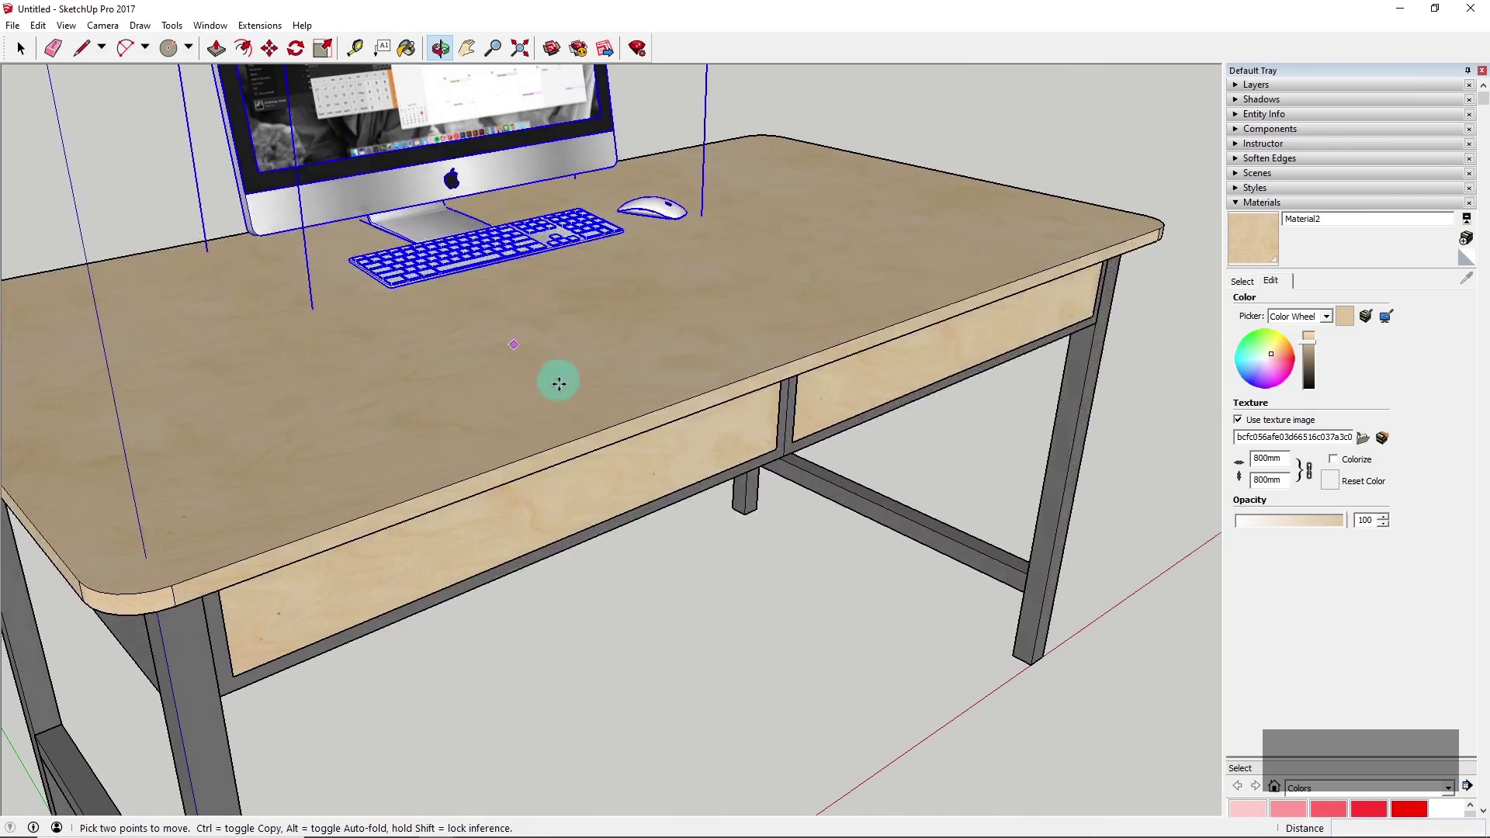
pyautogui.scroll(3, 242, 245)
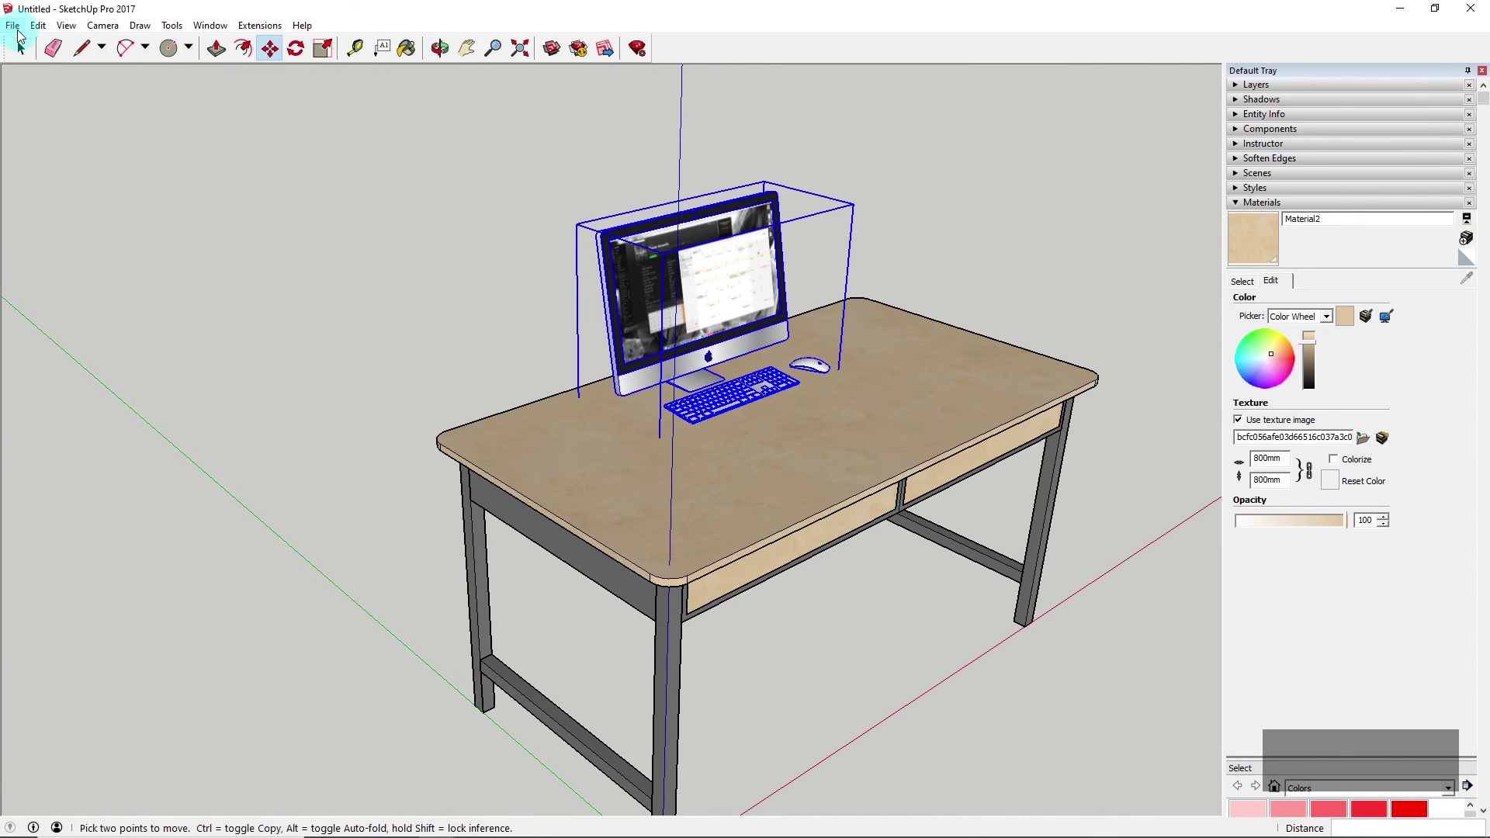
pyautogui.click(21, 48)
pyautogui.moveTo(780, 402); pyautogui.dragTo(714, 326, button='middle')
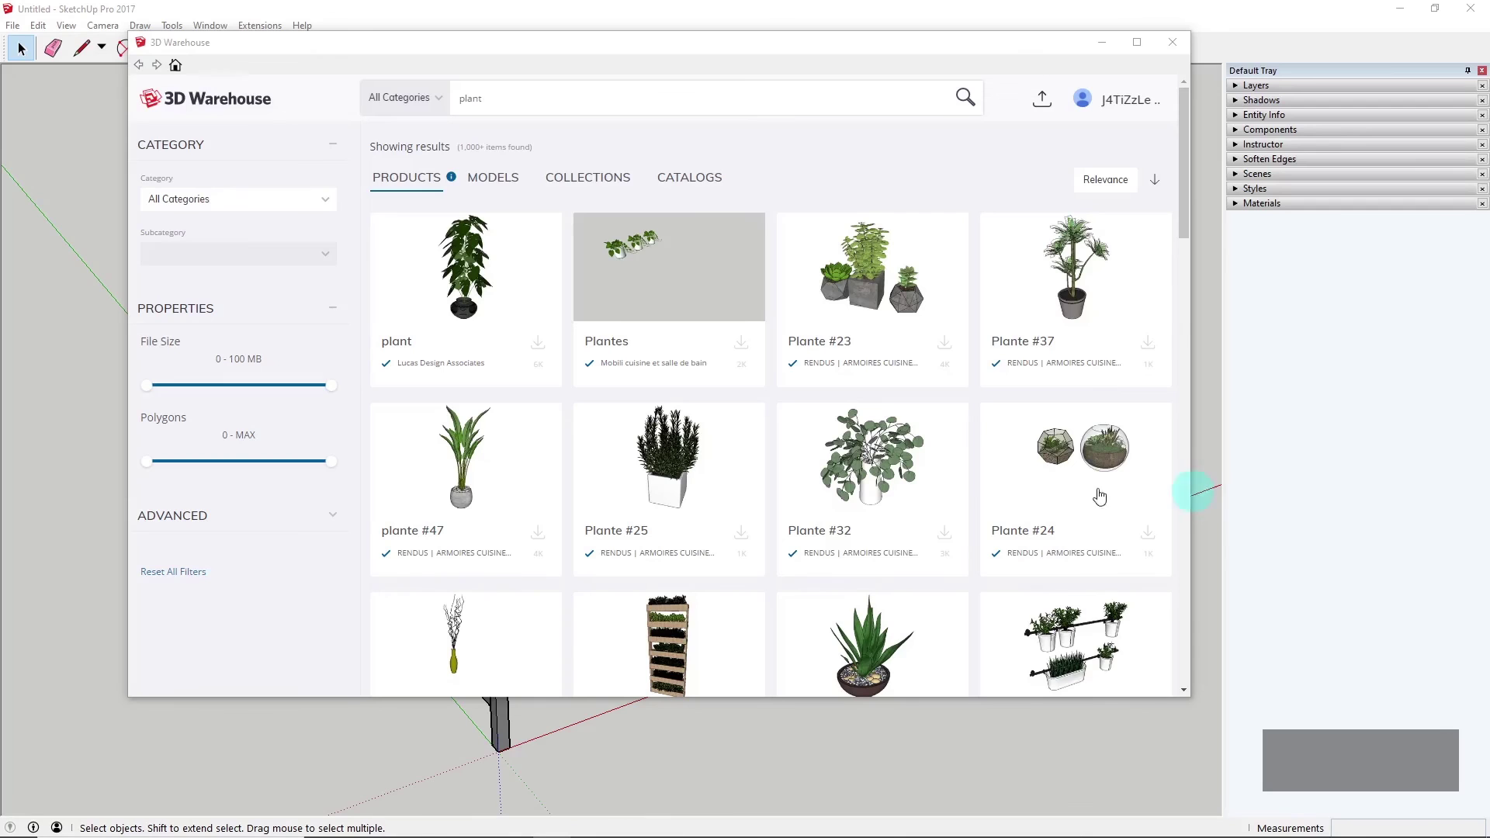
# Browse the plant models in 3D Warehouse, minimize its window, and examine the potted plant on the tabletop
pyautogui.scroll(-6, 1097, 492)
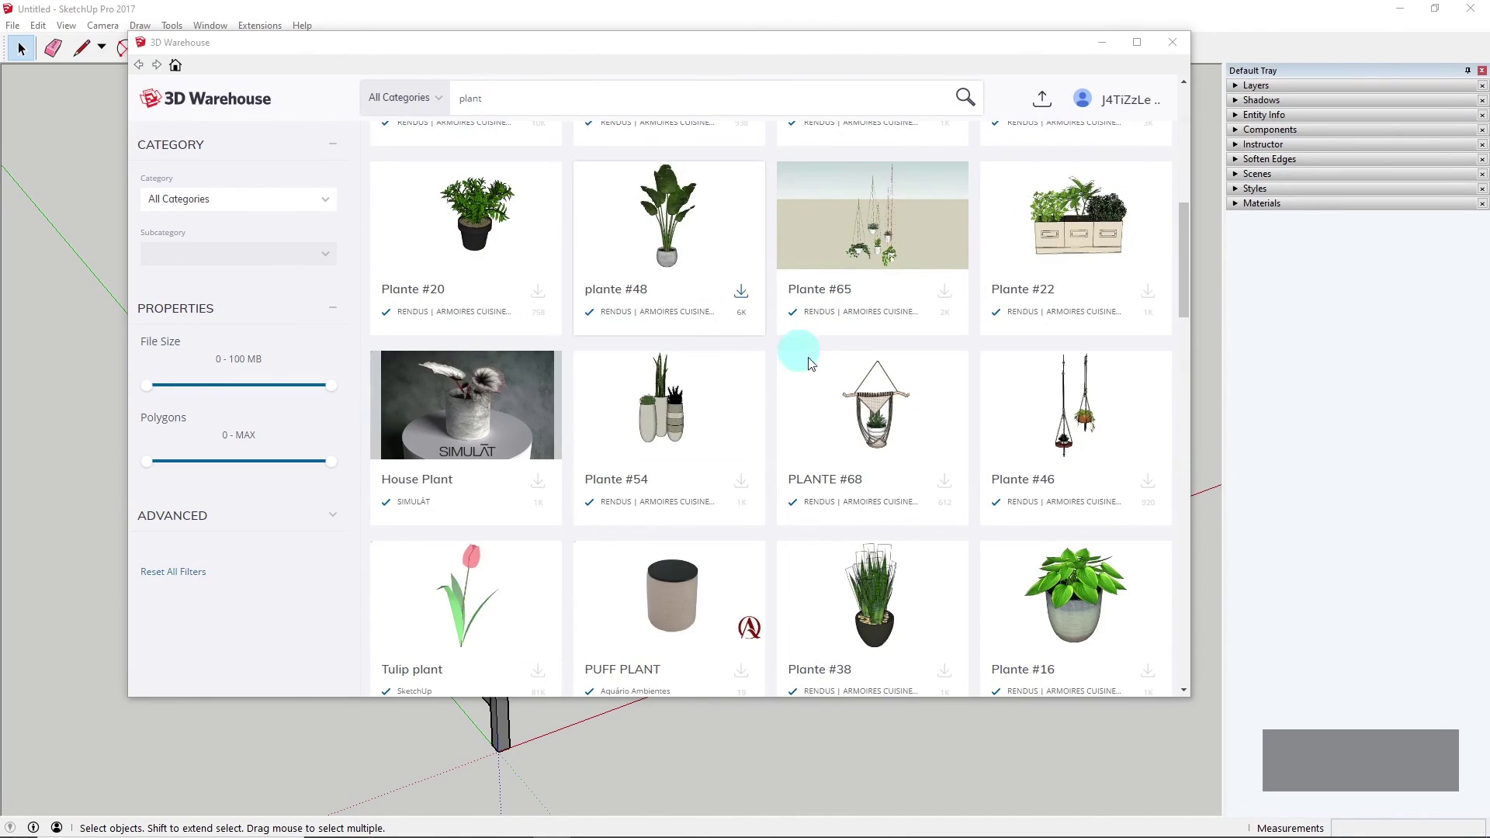
pyautogui.scroll(-7, 838, 388)
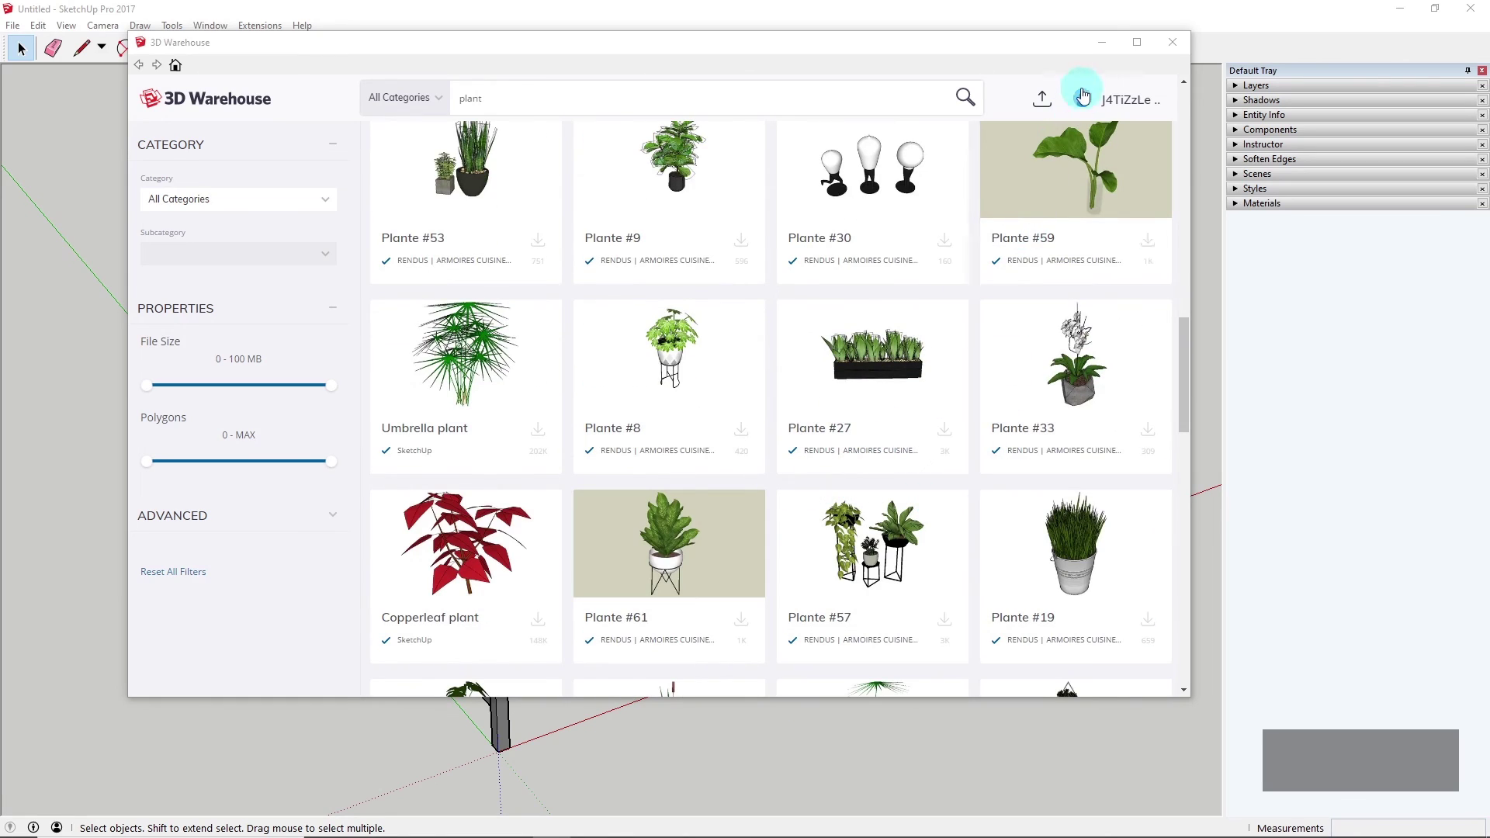
pyautogui.click(1102, 42)
pyautogui.scroll(5, 468, 470)
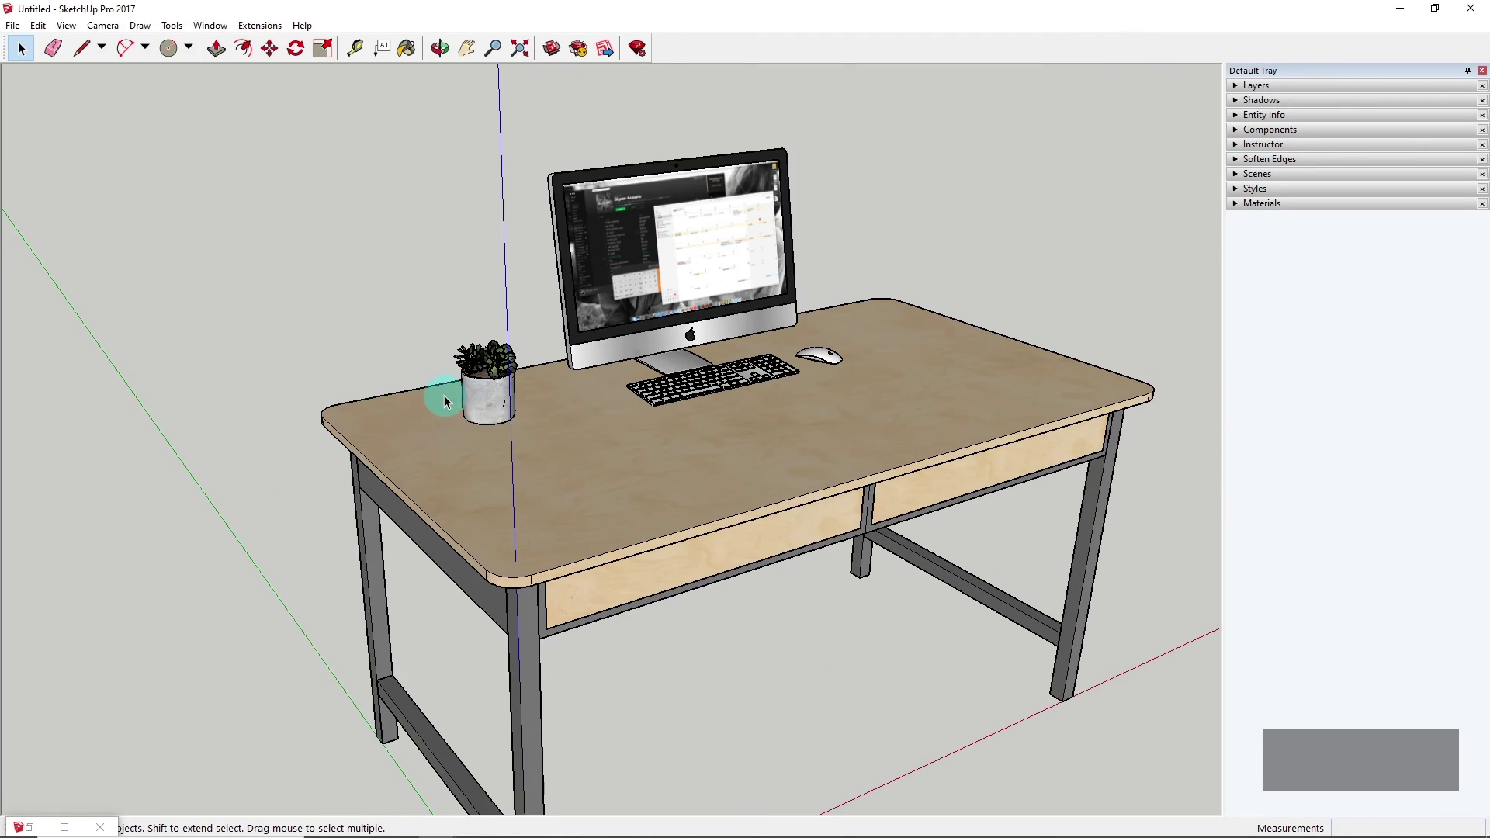
pyautogui.moveTo(523, 456); pyautogui.dragTo(399, 353, button='middle')
pyautogui.scroll(-5, 419, 361)
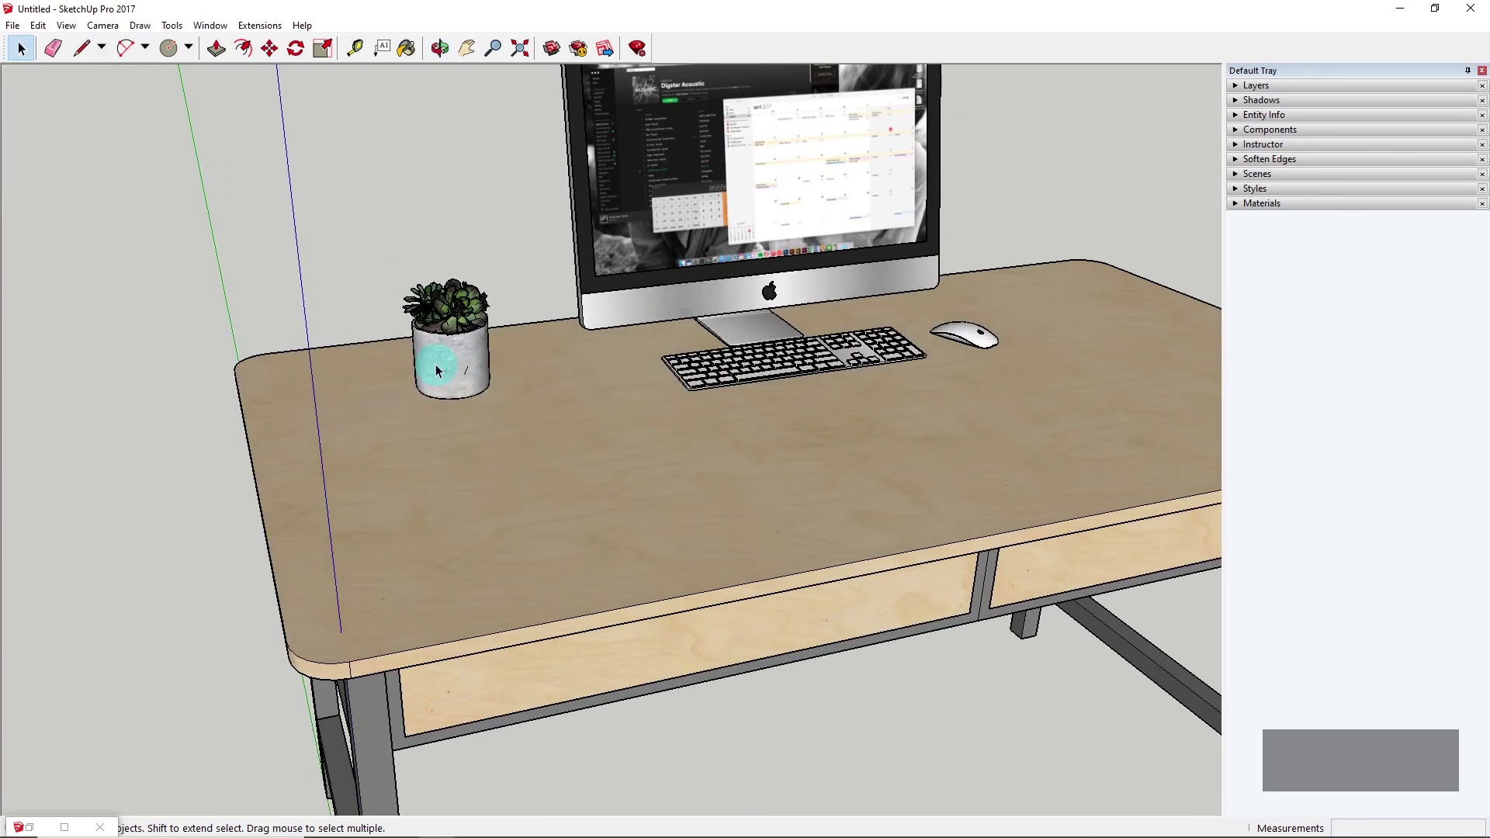
# Scale the potted plant on the tabletop uniformly to about 0.81 of its size and return to the Select tool
pyautogui.click(437, 371)
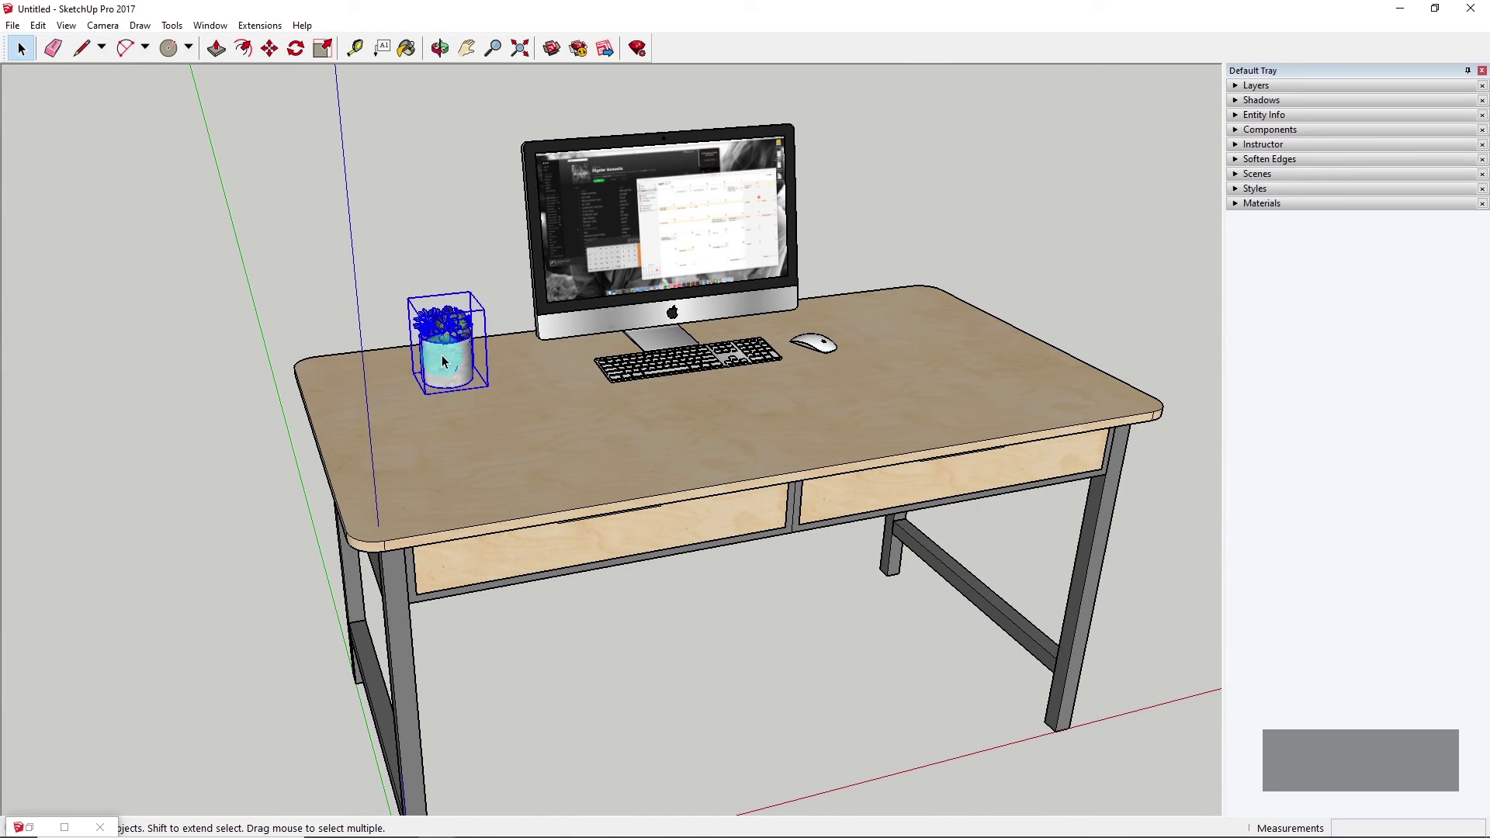
pyautogui.press('s')
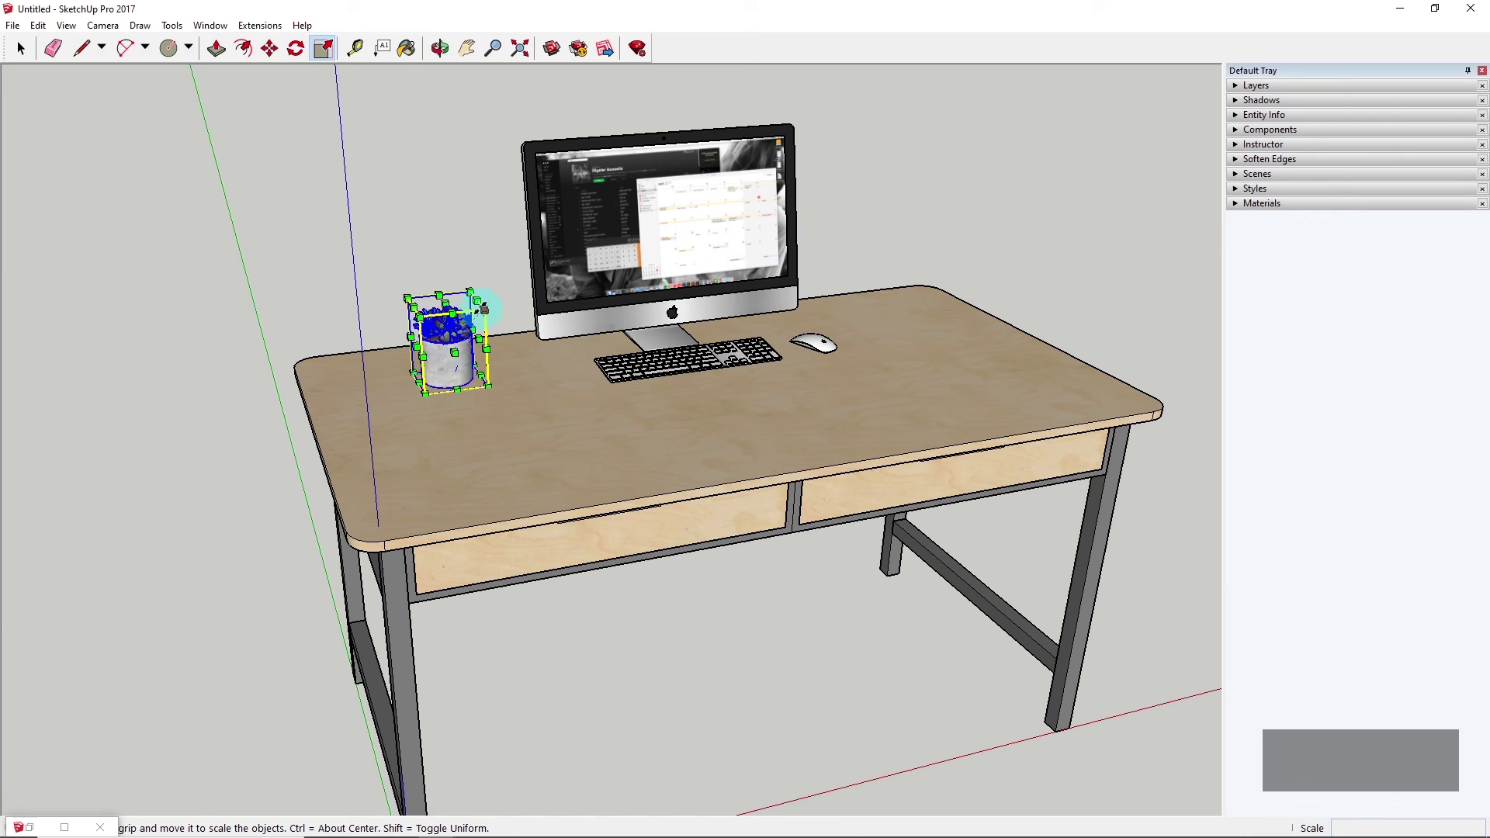
pyautogui.moveTo(484, 311)
pyautogui.mouseDown()
pyautogui.moveTo(512, 285)
pyautogui.moveTo(475, 326)
pyautogui.mouseUp()
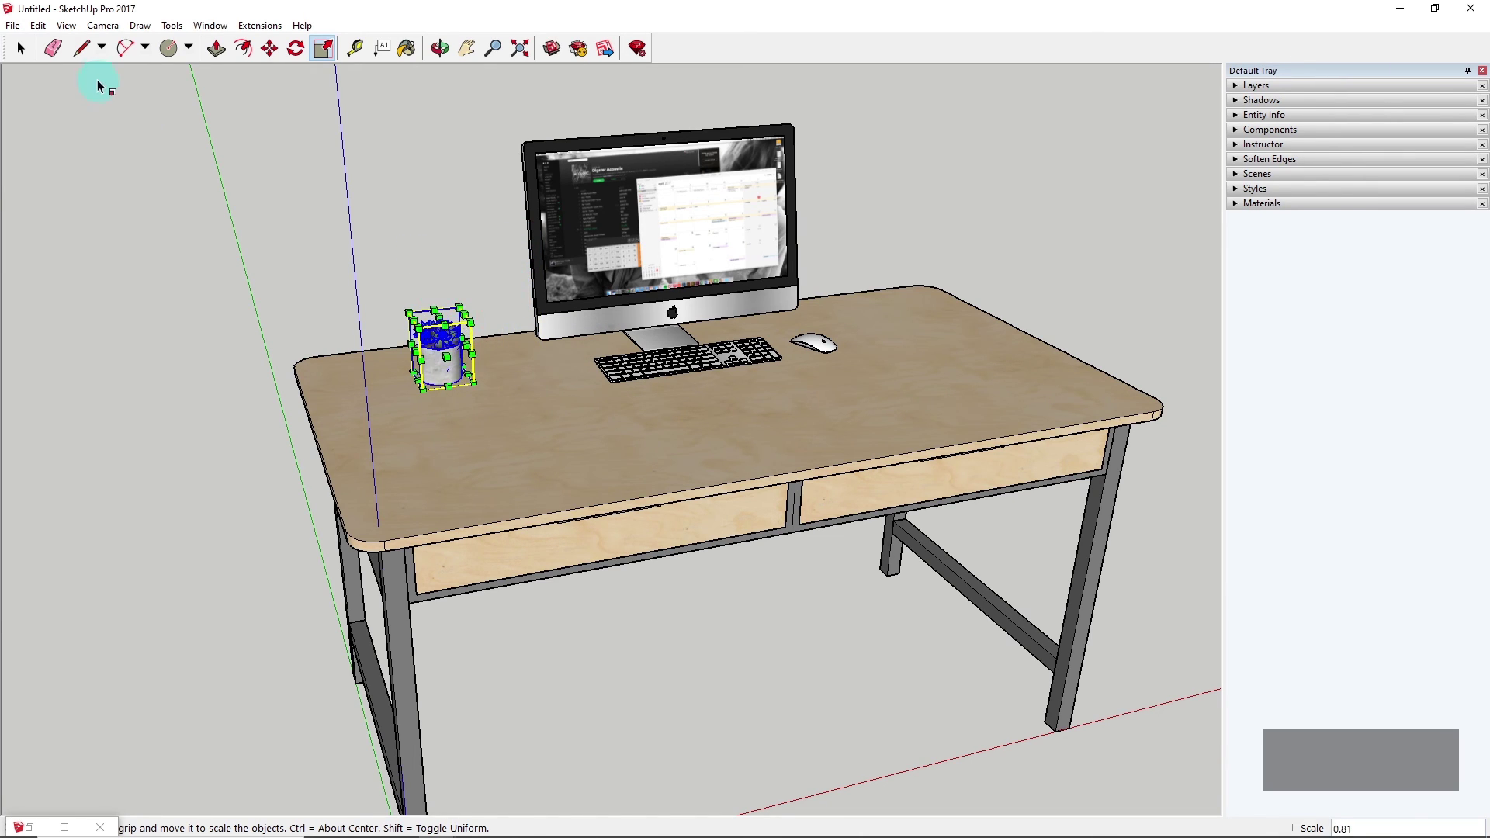
pyautogui.click(21, 48)
# Open the shadow settings and turn on shadows for the desk model
pyautogui.scroll(-3, 725, 493)
pyautogui.moveTo(725, 492); pyautogui.dragTo(725, 406, button='middle')
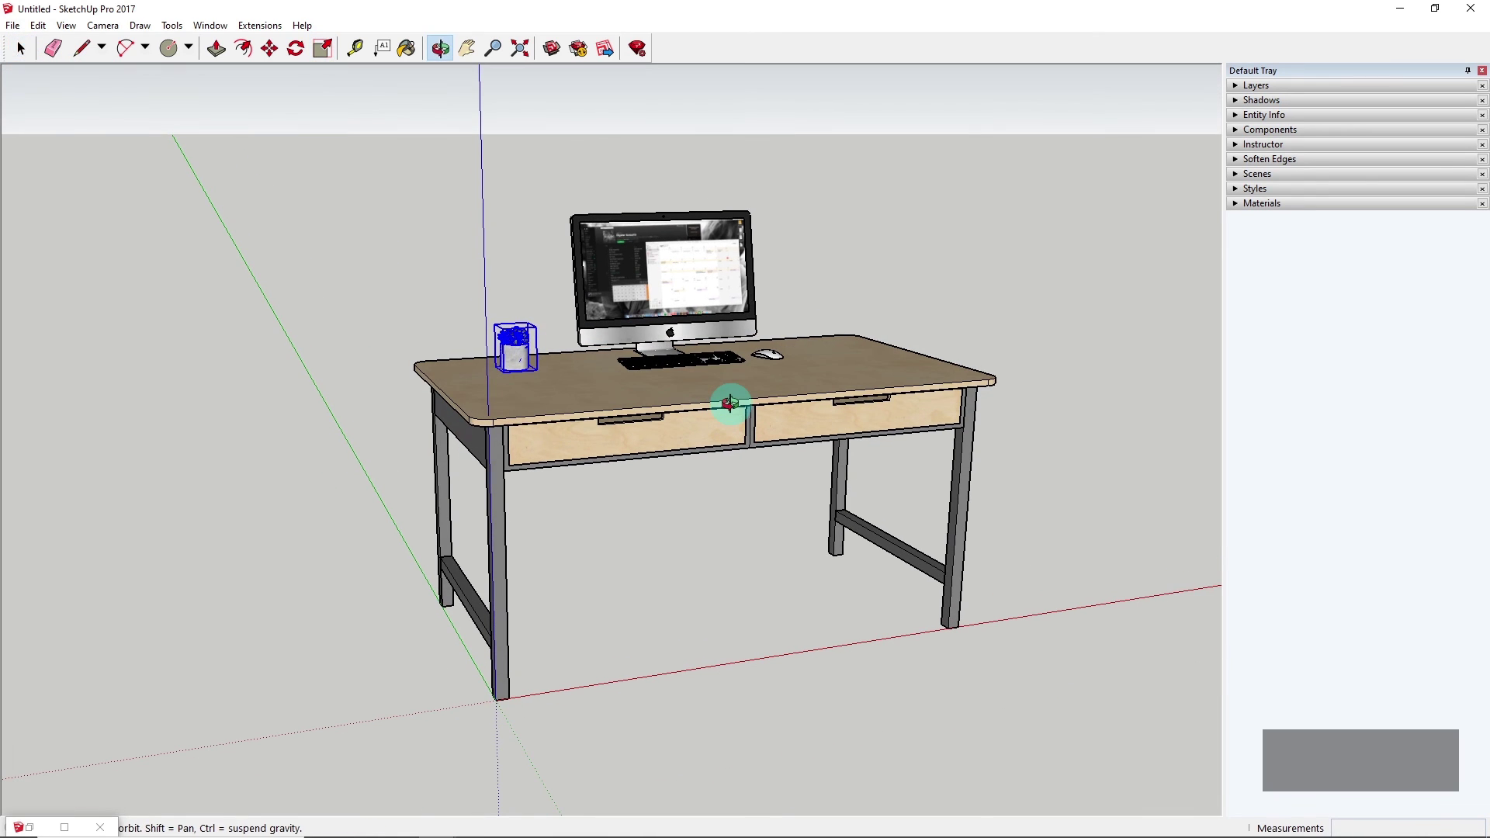
pyautogui.click(1240, 102)
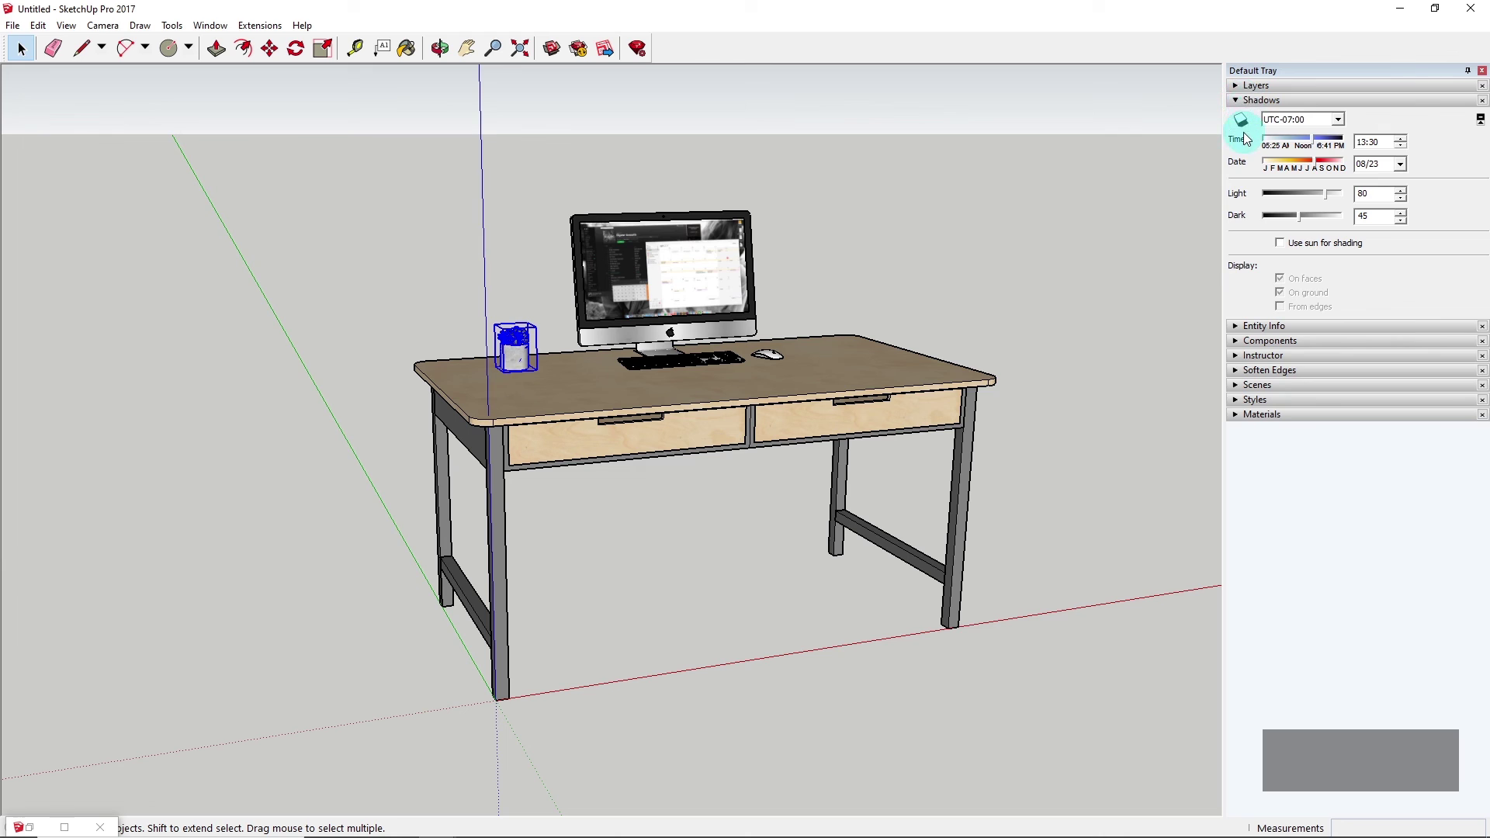
pyautogui.click(1242, 120)
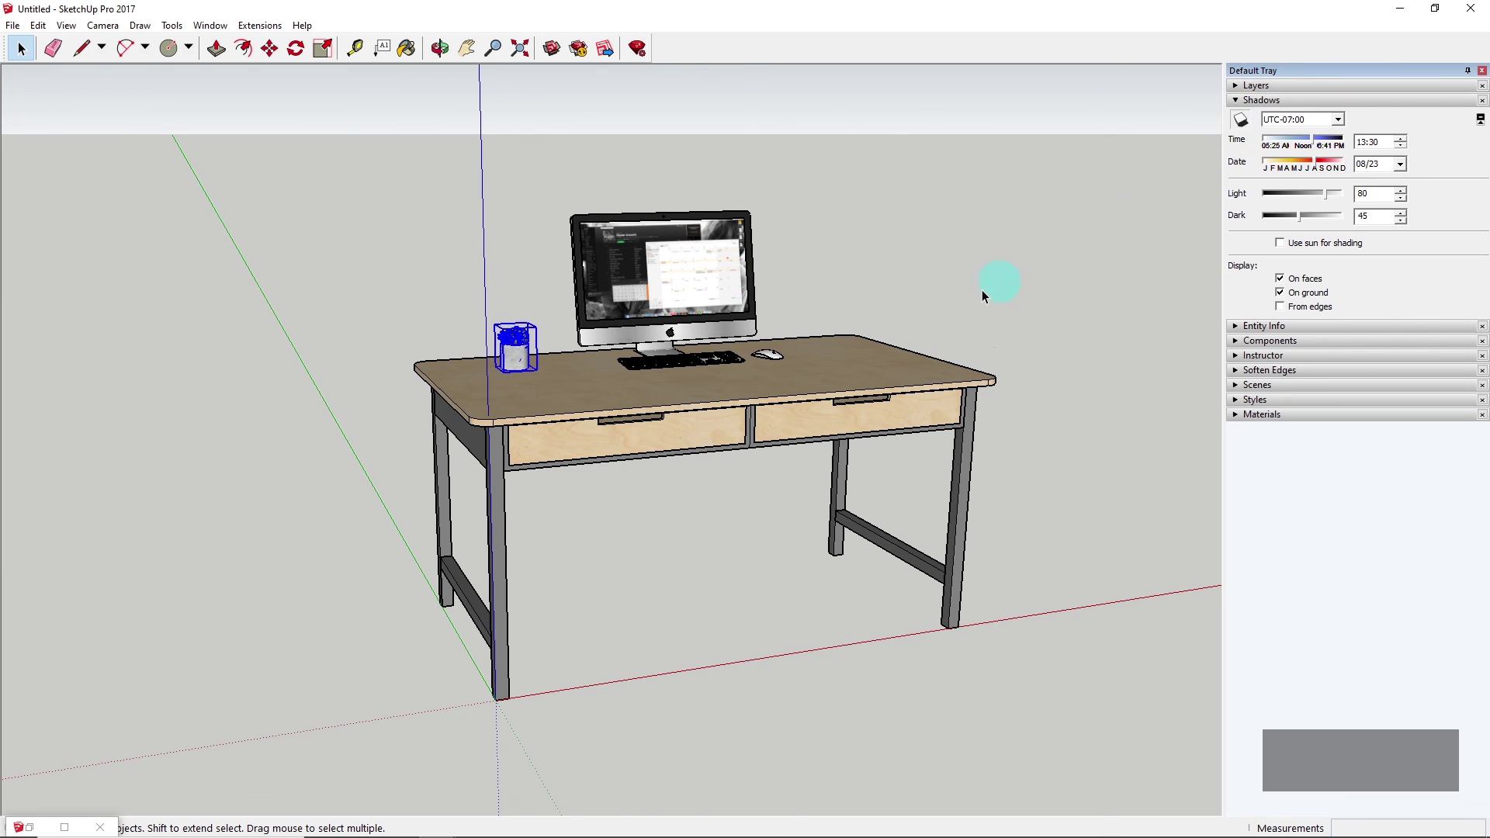
pyautogui.moveTo(667, 543); pyautogui.dragTo(765, 413, button='middle')
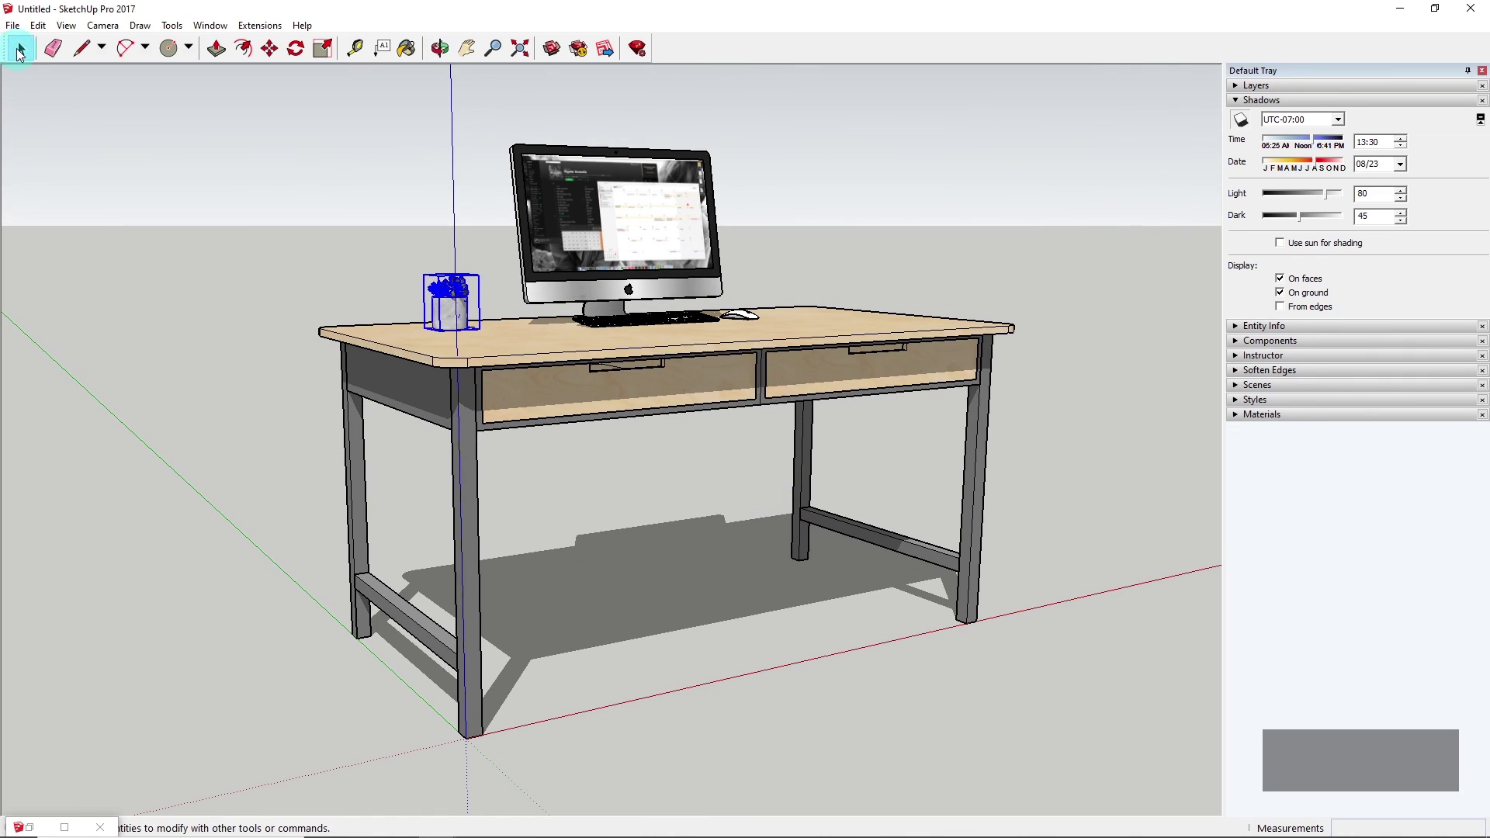
# Move the desk's right-hand drawer about 247 mm straight out of the frame so it stands open
pyautogui.click(20, 52)
pyautogui.moveTo(566, 448); pyautogui.dragTo(737, 450, button='middle')
pyautogui.click(825, 392)
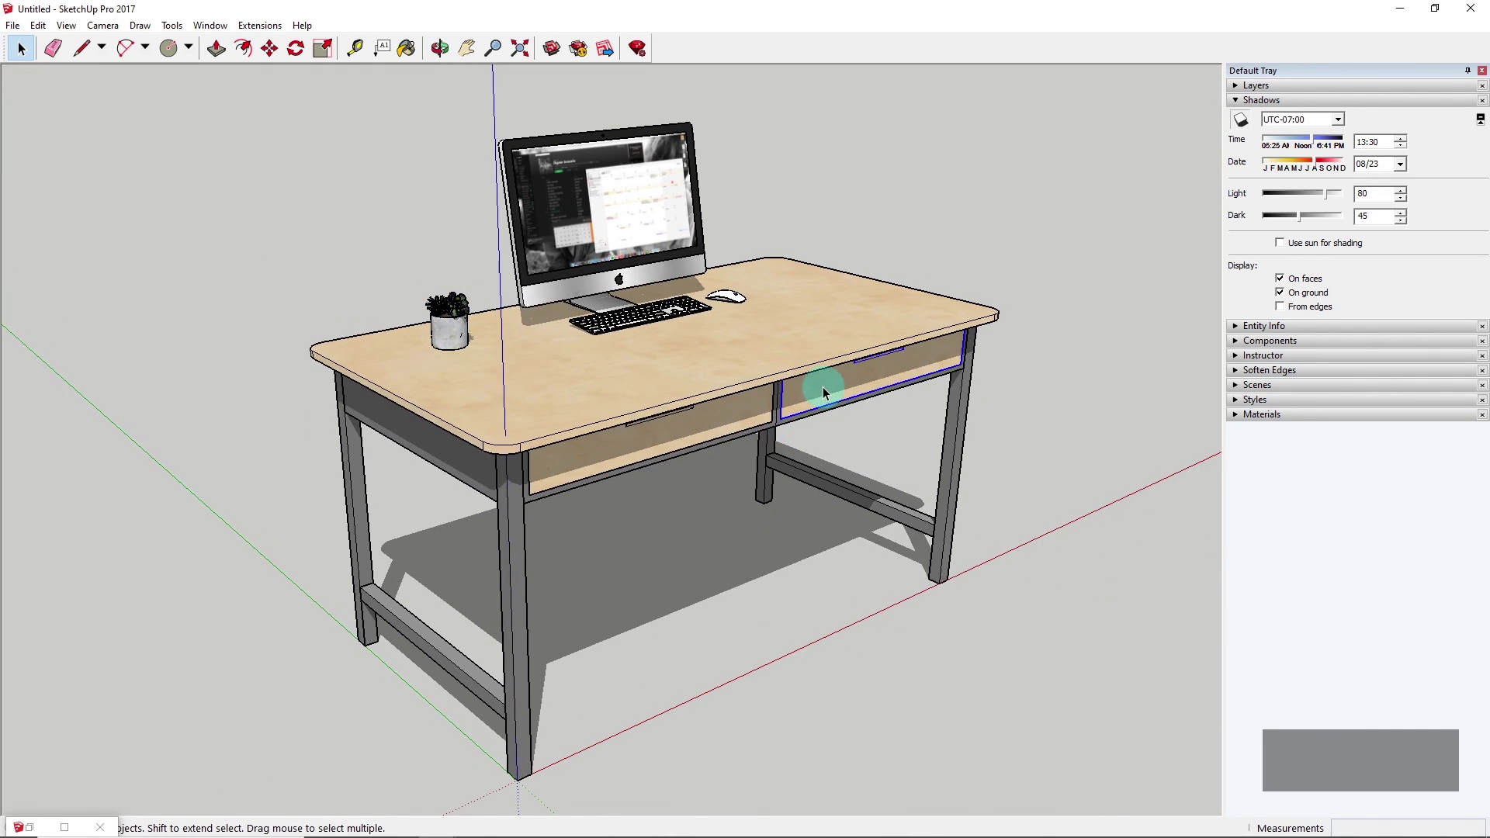
pyautogui.press('m')
pyautogui.click(857, 398)
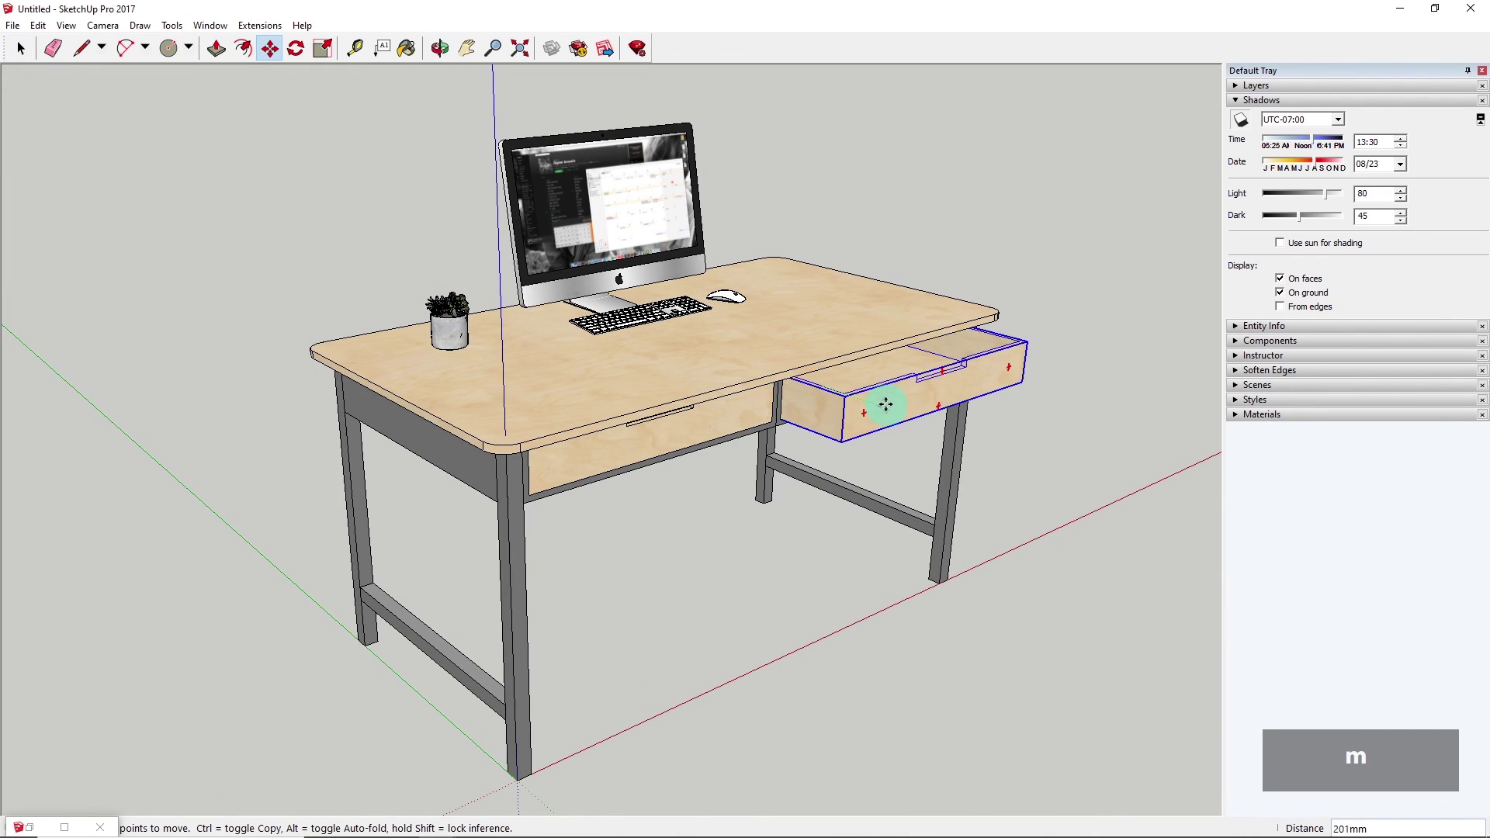
pyautogui.click(898, 412)
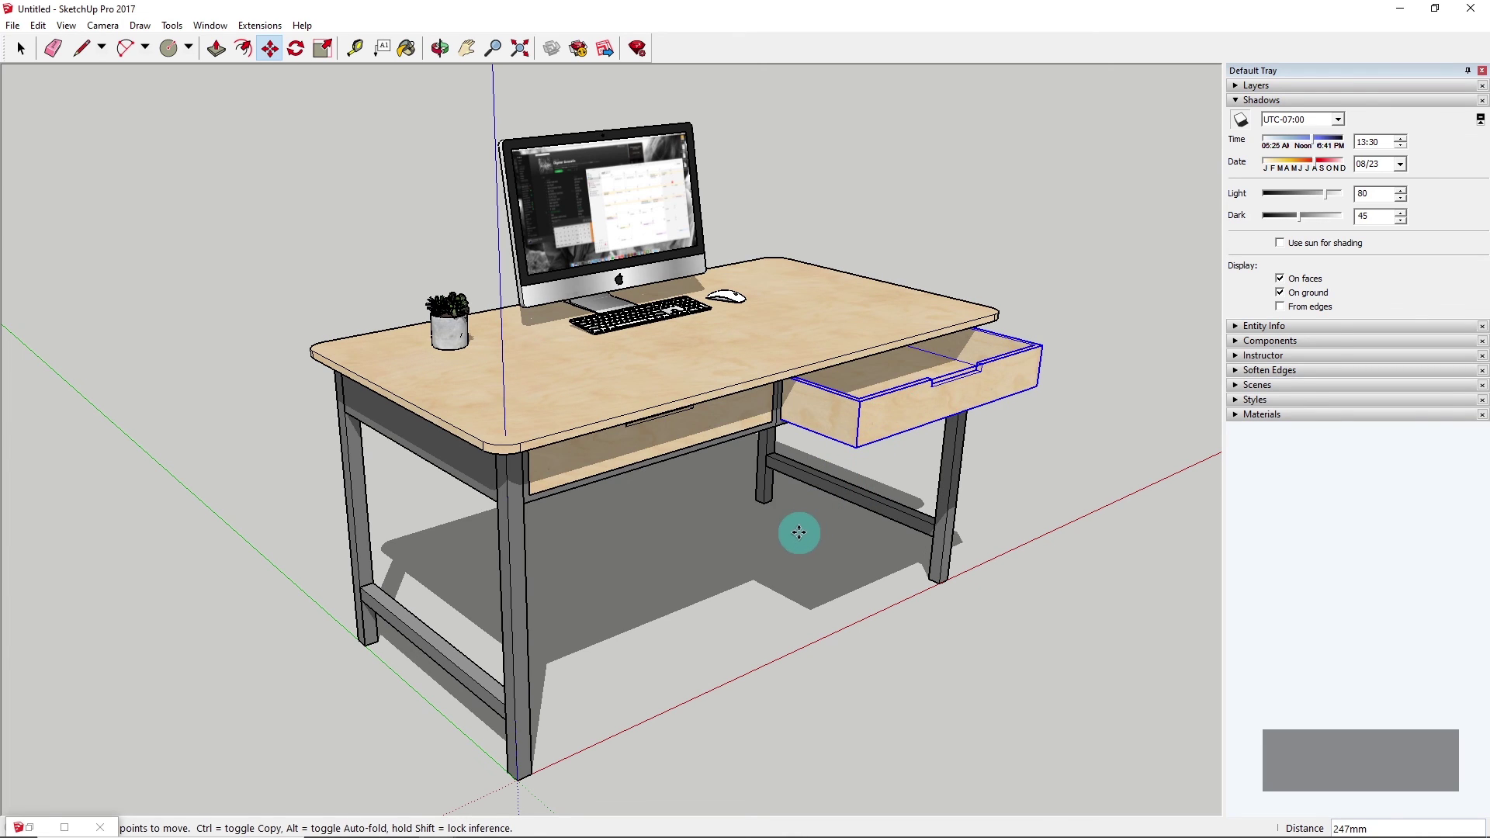
# Return to the Select tool and examine the furnished desk with its open drawer and shadows from several angles
pyautogui.moveTo(798, 532); pyautogui.dragTo(681, 525, button='middle')
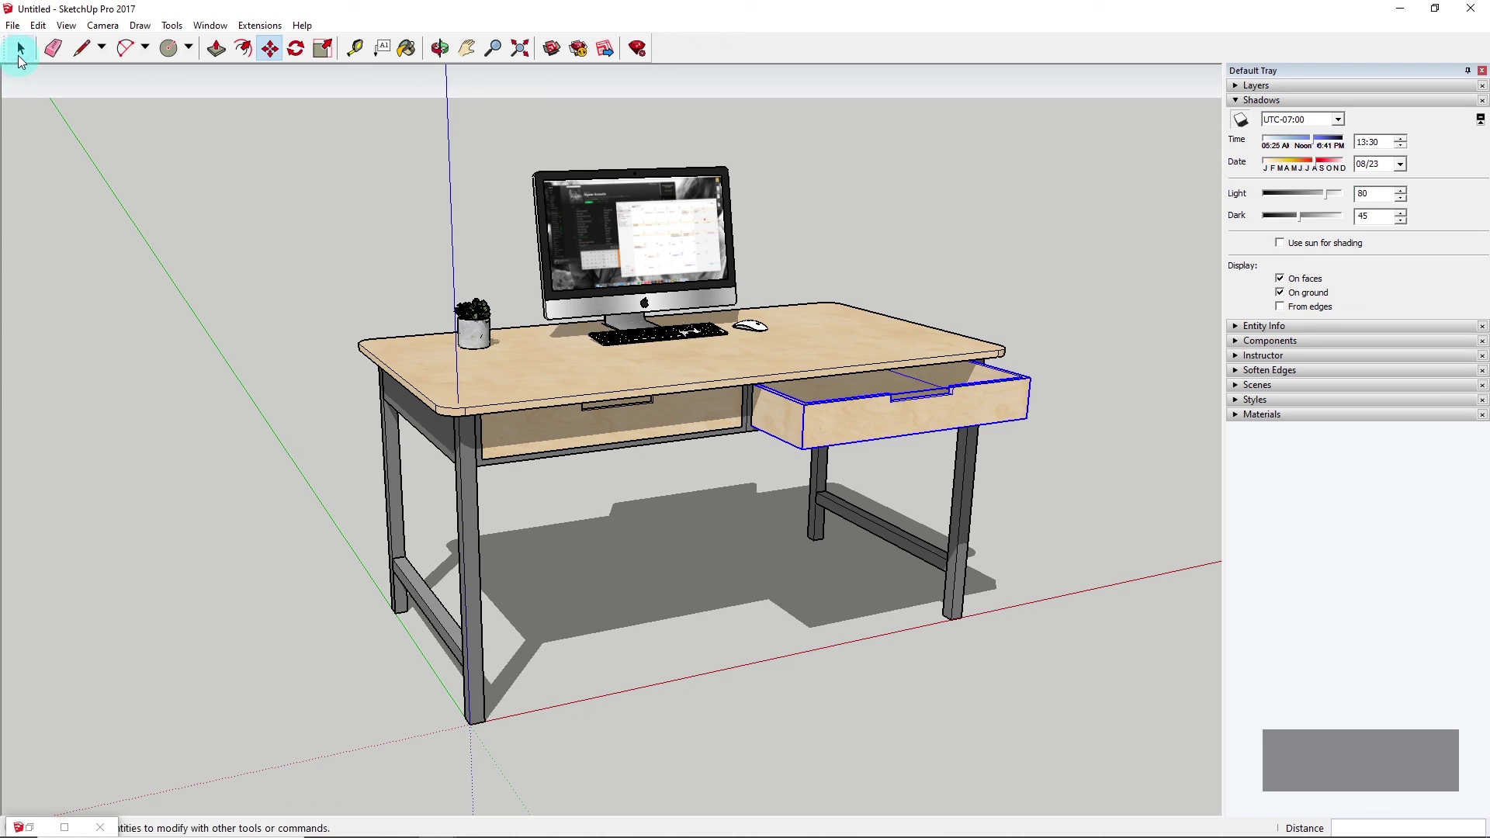
pyautogui.scroll(-2, 695, 535)
pyautogui.moveTo(696, 535); pyautogui.dragTo(650, 576, button='middle')
pyautogui.scroll(2, 633, 491)
pyautogui.moveTo(1008, 528); pyautogui.dragTo(1019, 595, button='middle')
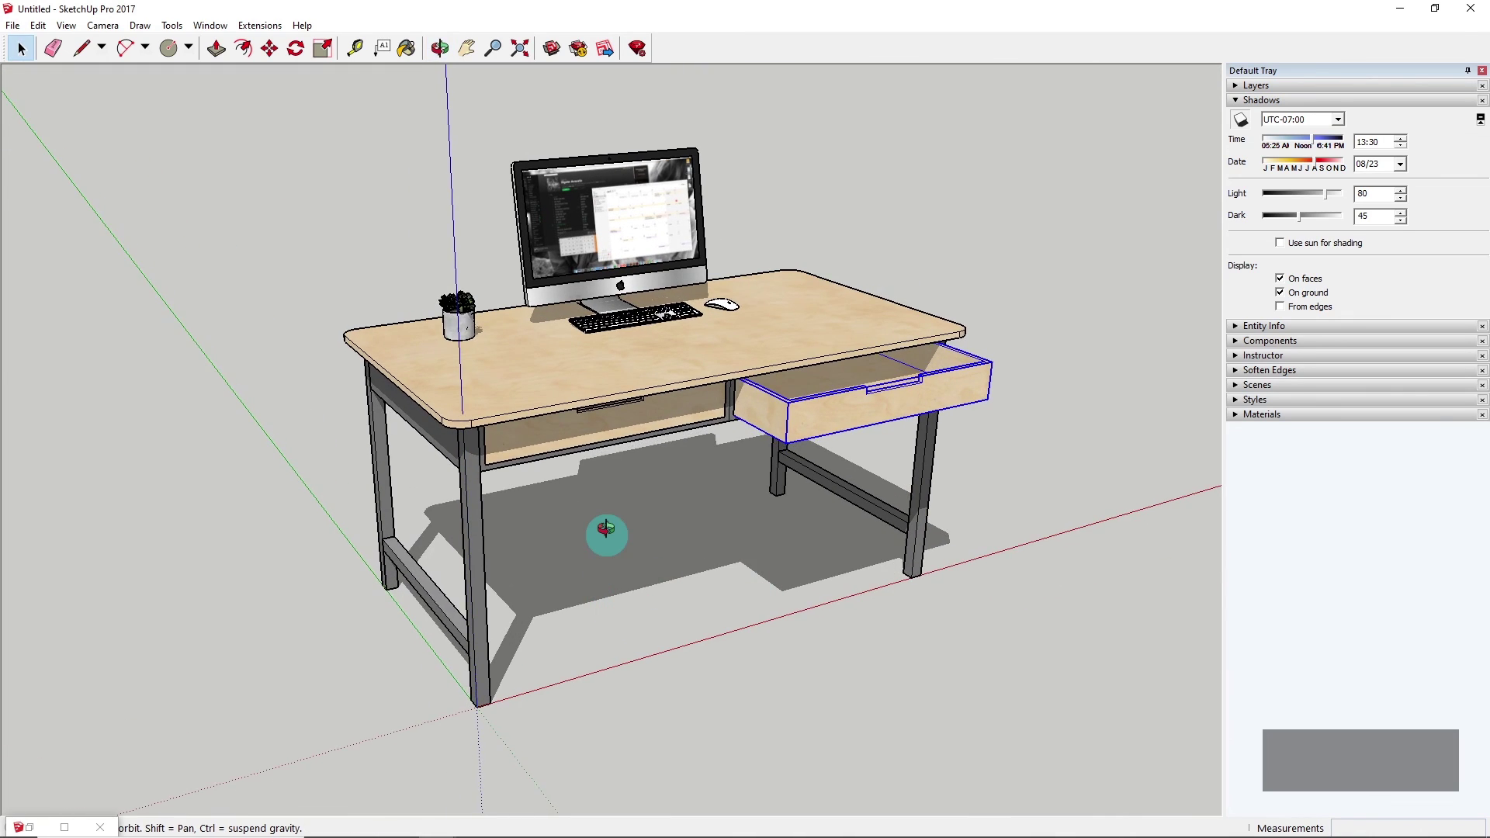
pyautogui.moveTo(606, 530)
pyautogui.mouseDown(button='middle')
pyautogui.moveTo(608, 566)
pyautogui.moveTo(523, 566)
pyautogui.moveTo(580, 534)
pyautogui.mouseUp(button='middle')
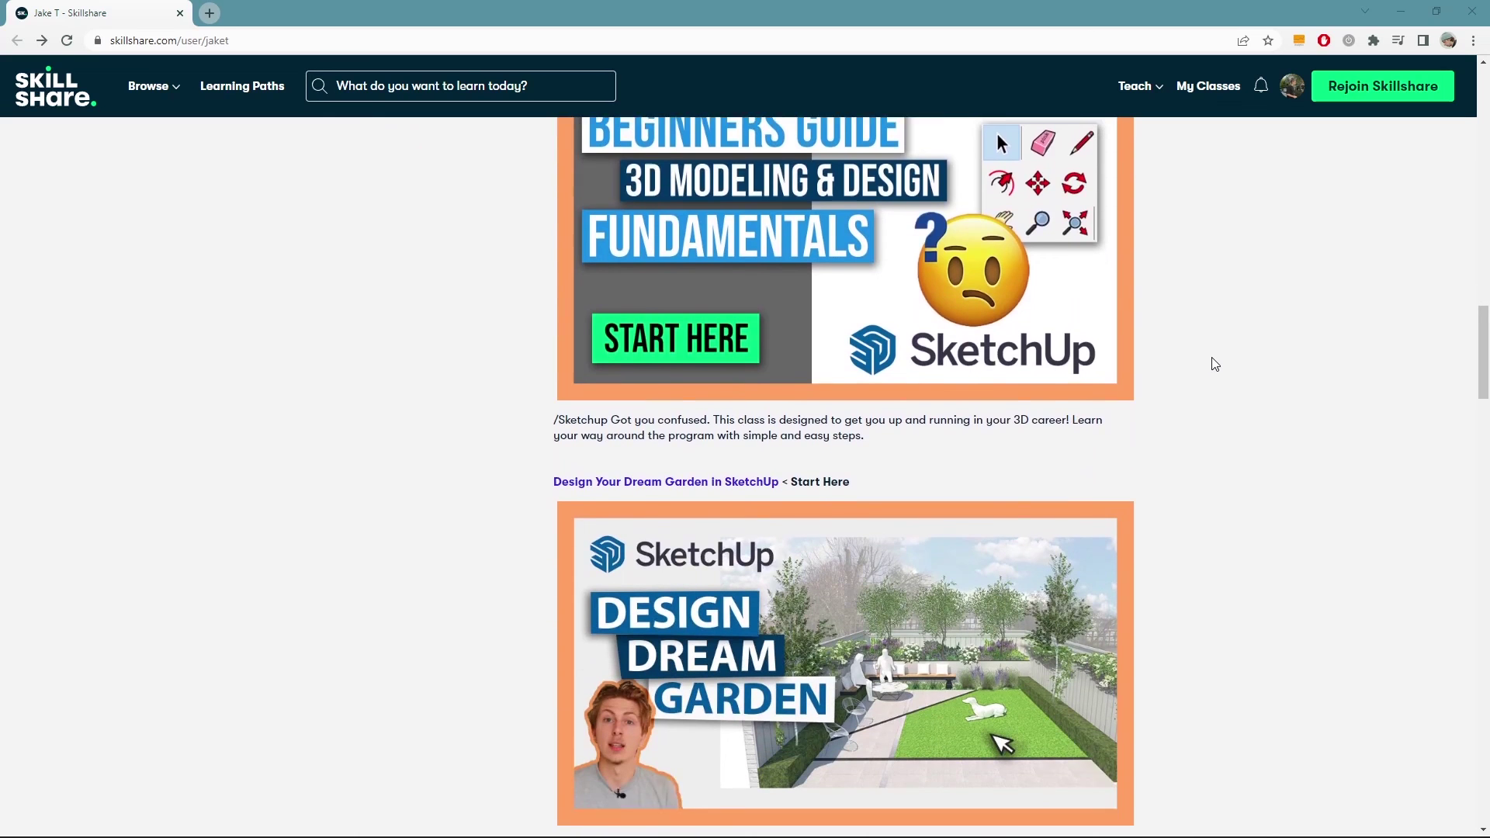
# Browse the SketchUp and V-Ray classes listed on the instructor's Skillshare profile page
pyautogui.scroll(-7, 1215, 361)
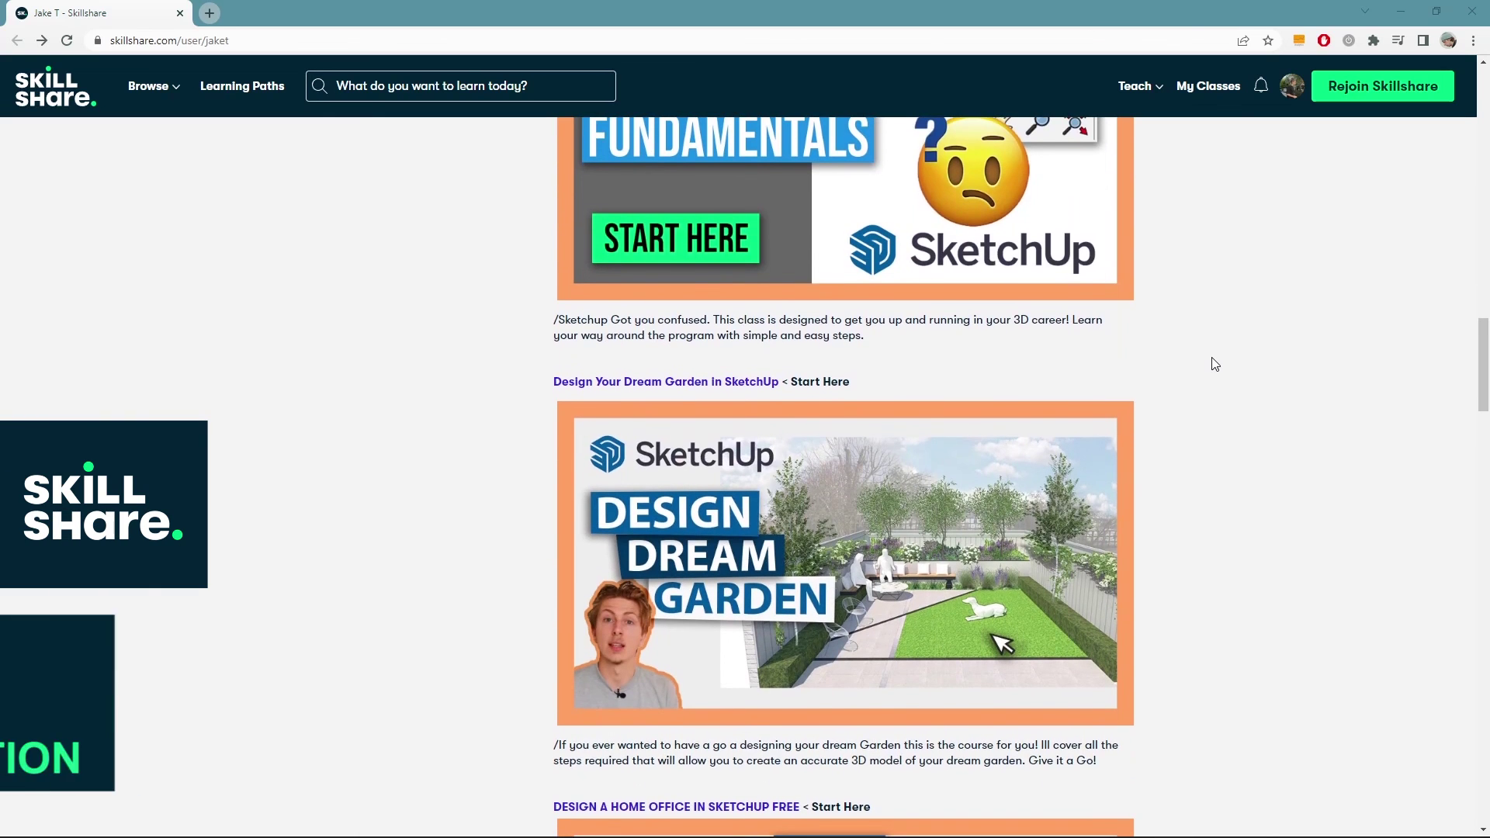
pyautogui.scroll(-17, 1217, 365)
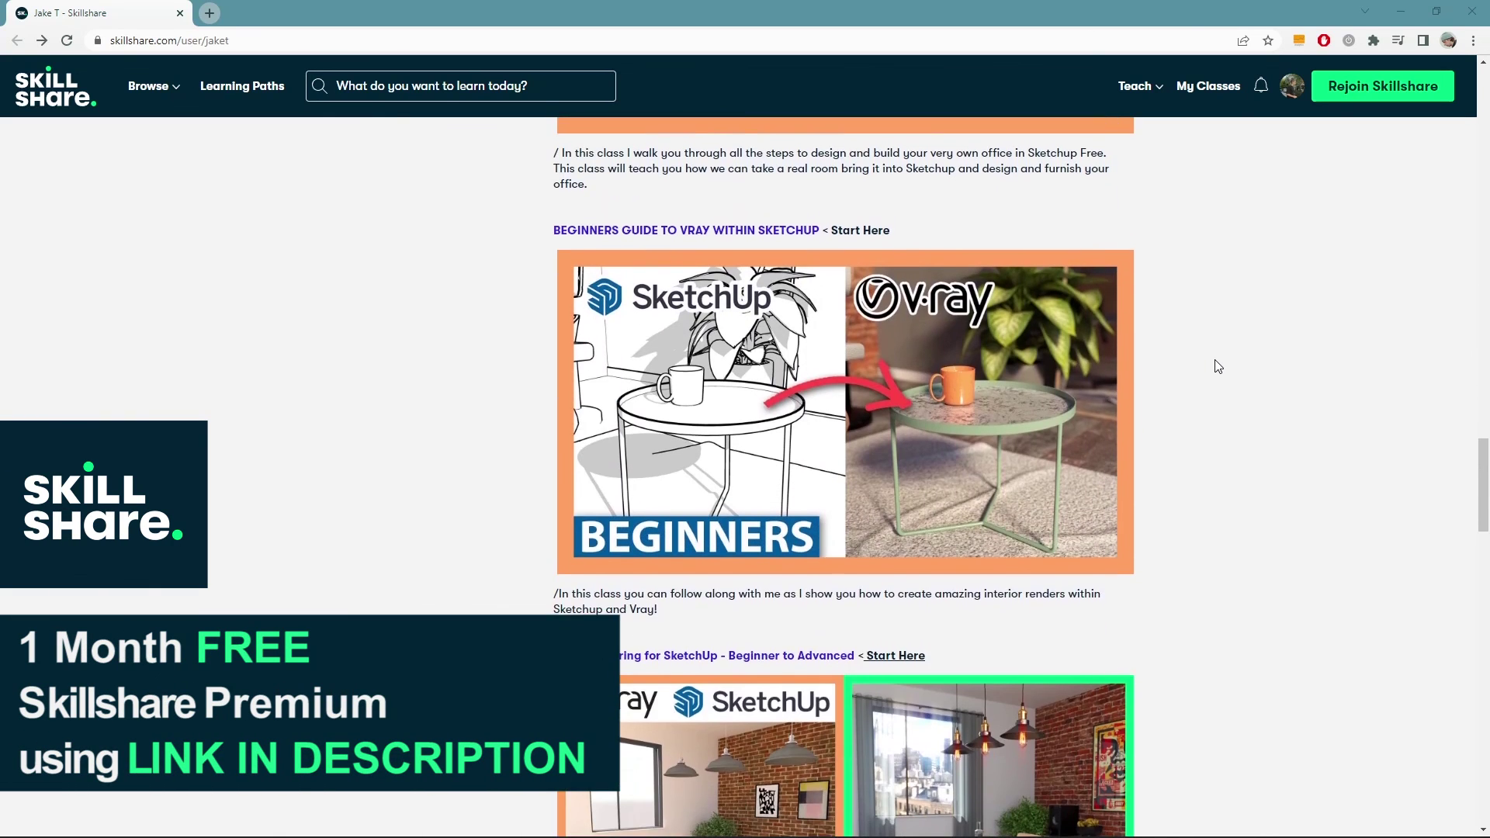
pyautogui.scroll(-12, 1217, 367)
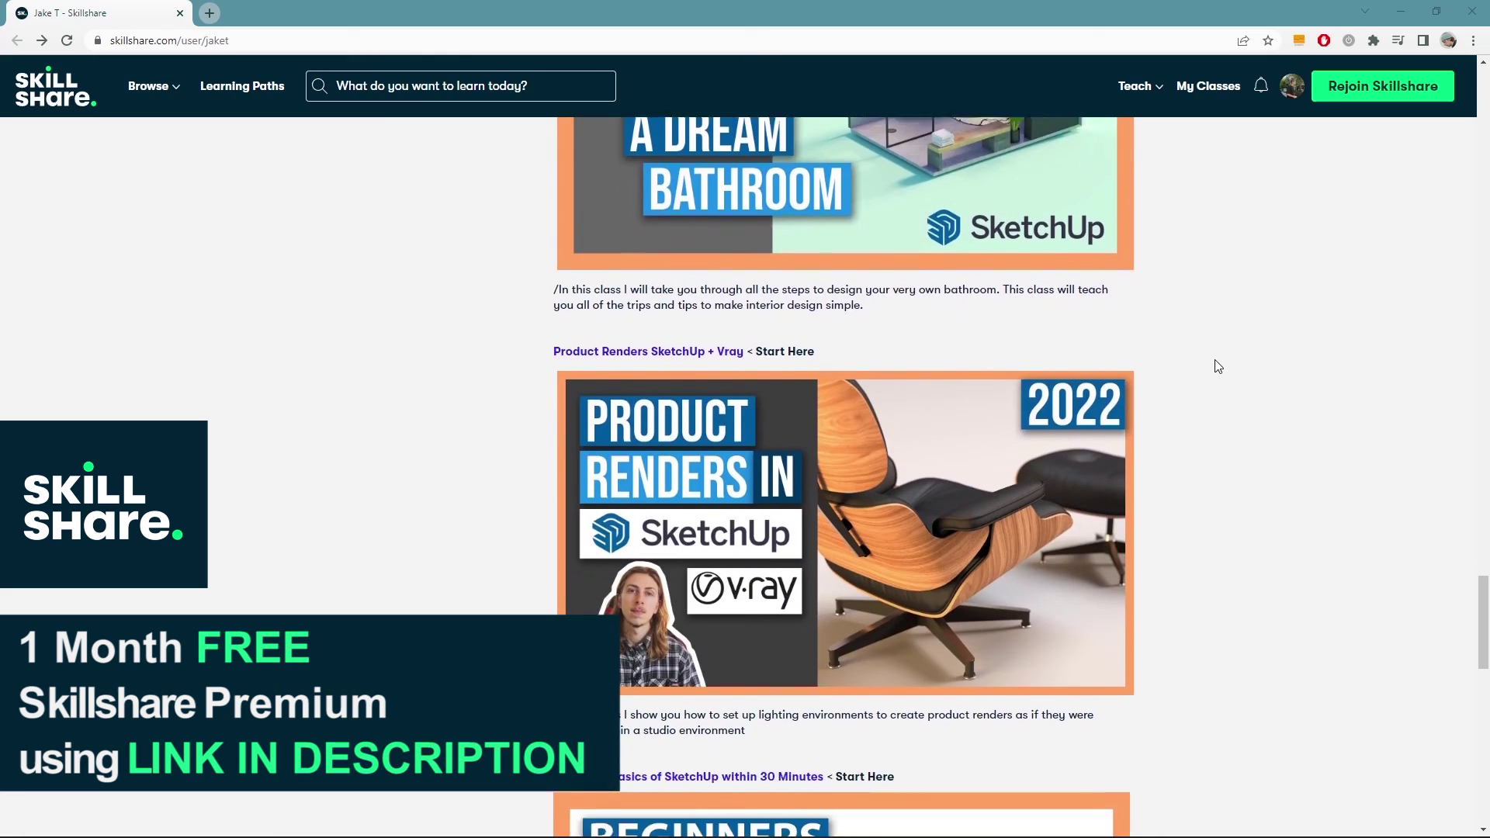
pyautogui.scroll(15, 1218, 367)
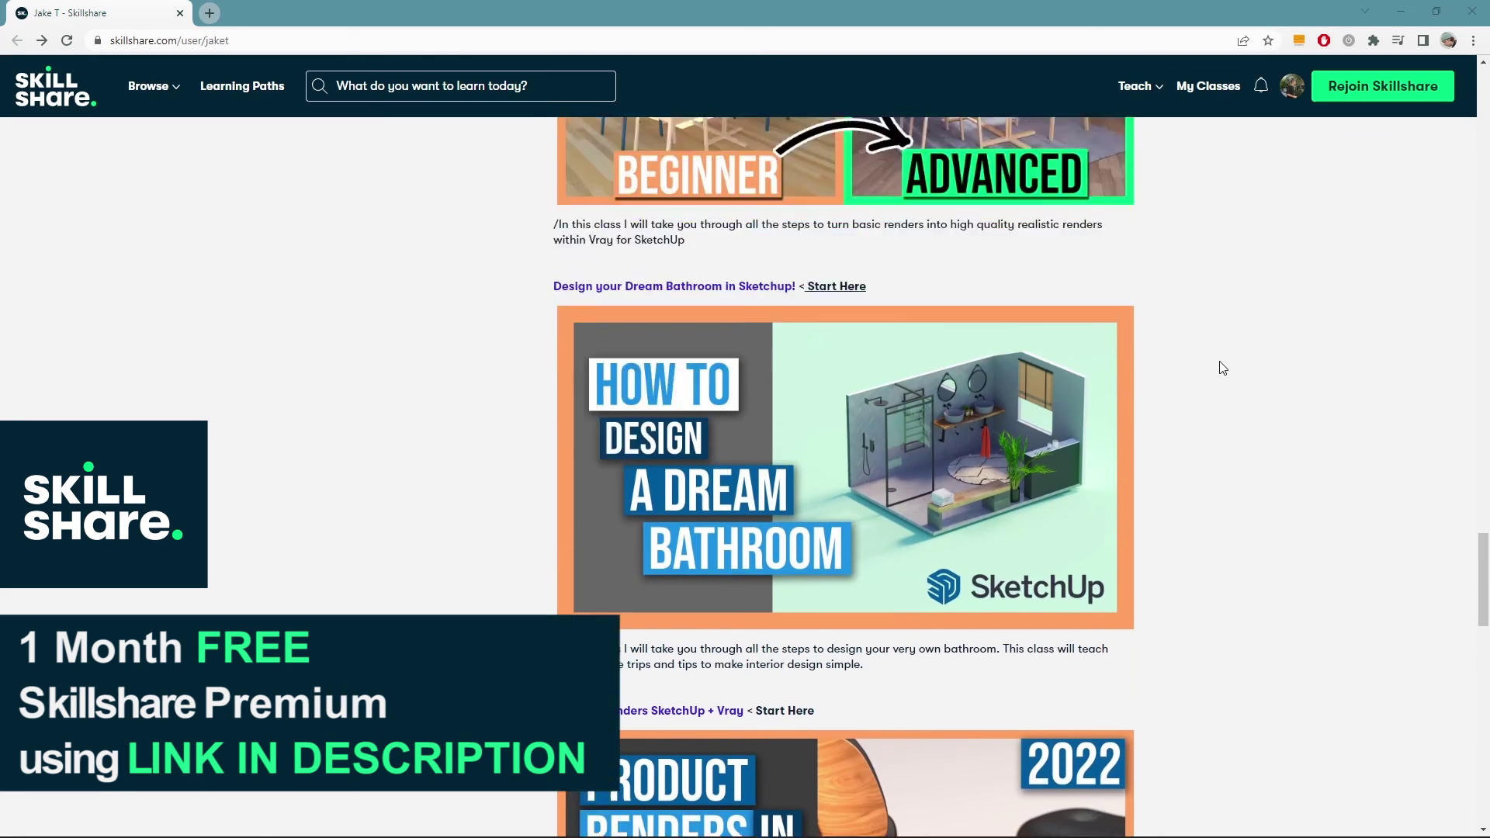